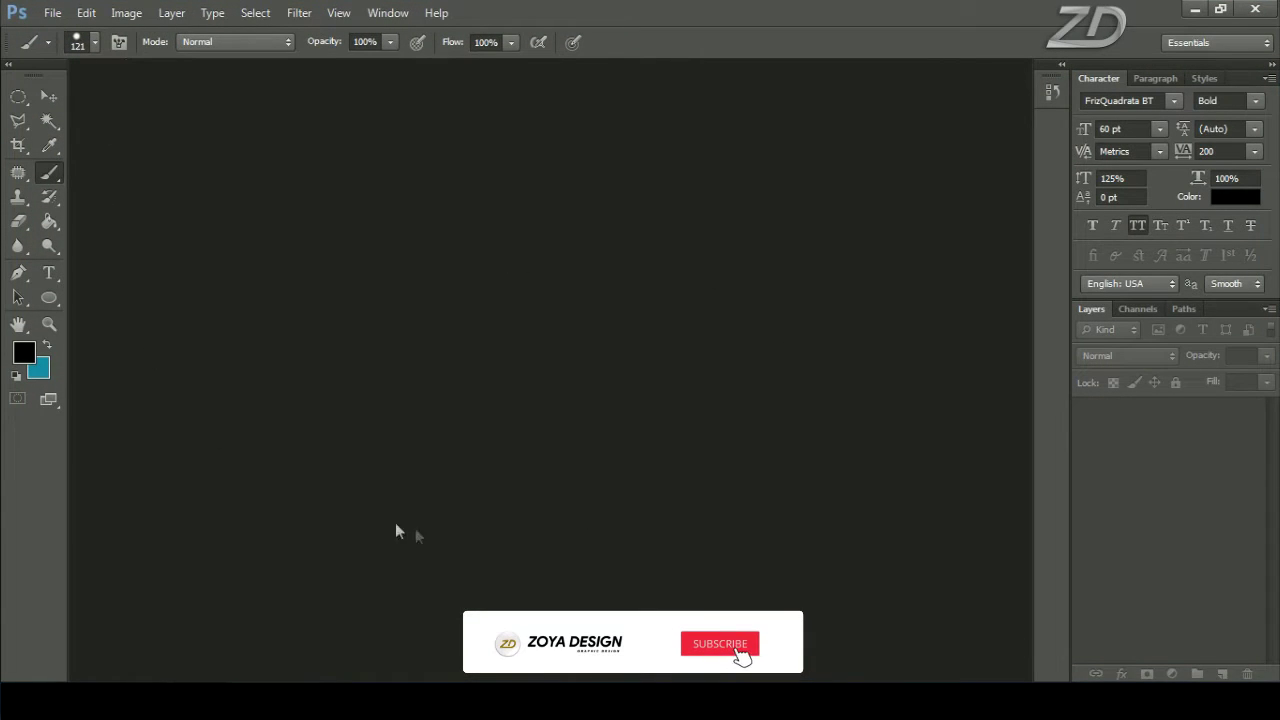
# Step: Set up a new 30 × 30 cm document in RGB Color mode named BASKETBALL
pyautogui.click(52, 12)
pyautogui.click(70, 33)
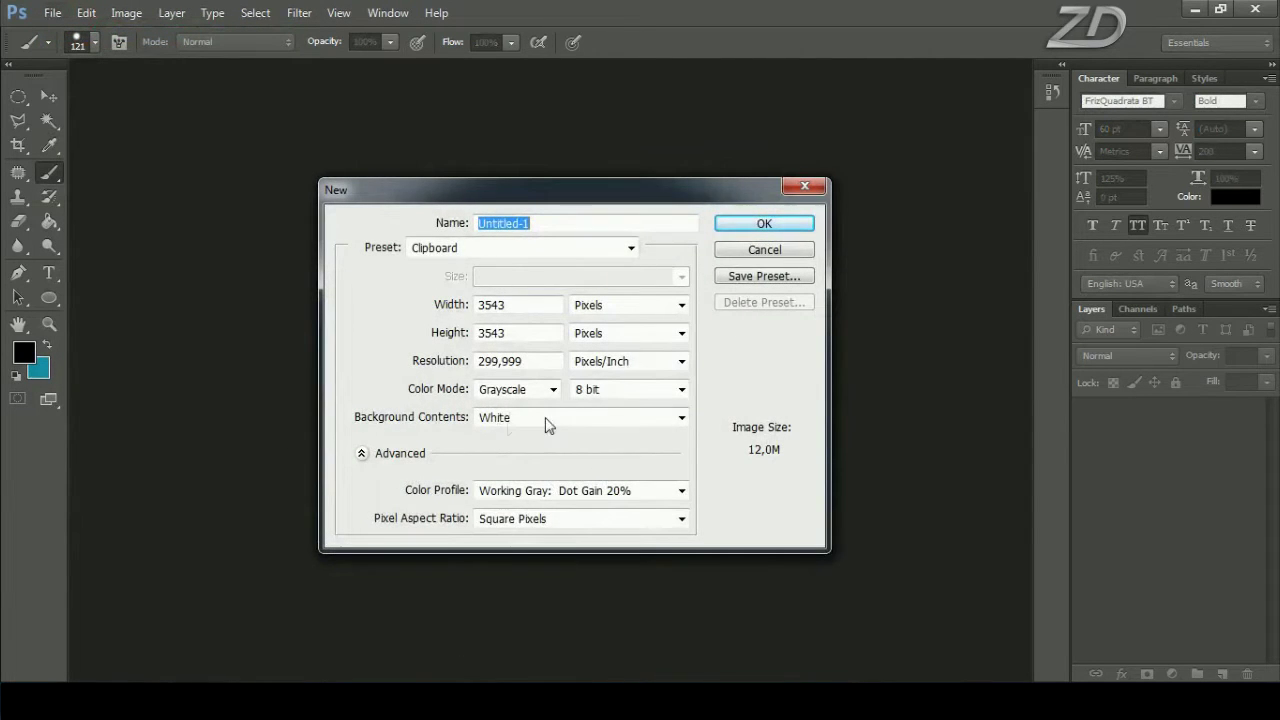
pyautogui.click(617, 305)
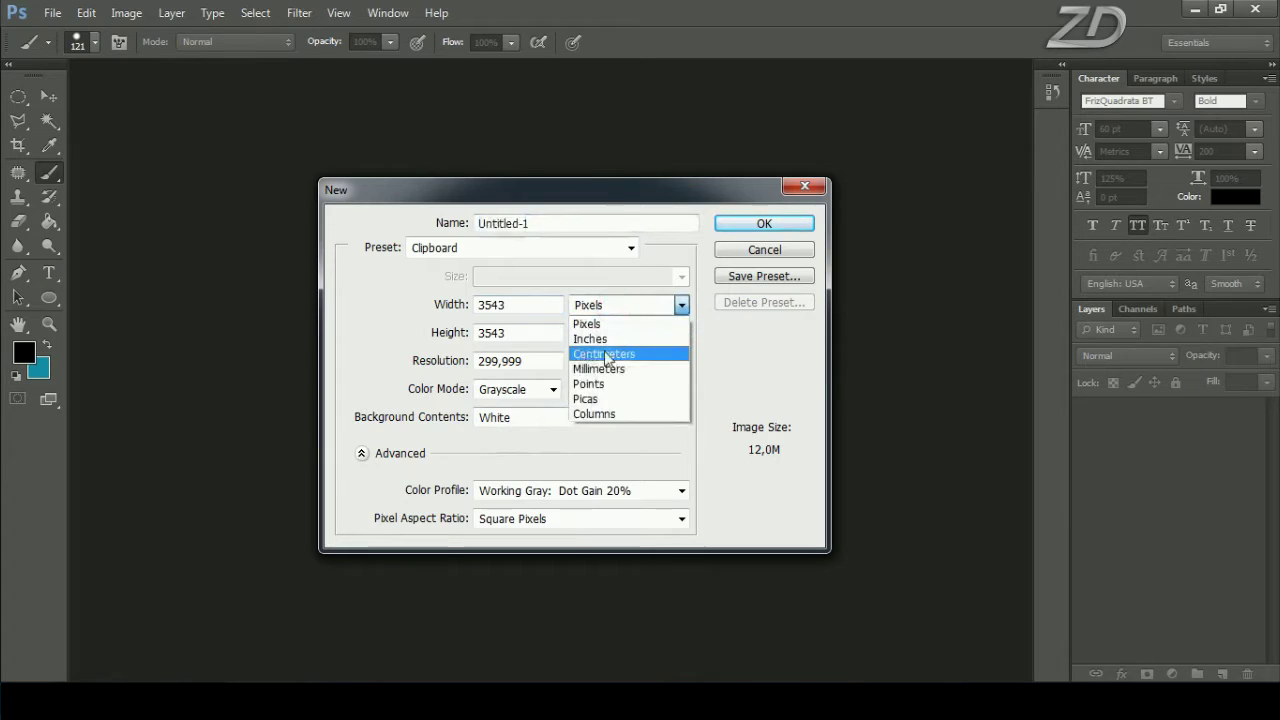
pyautogui.click(603, 355)
pyautogui.doubleClick(533, 304)
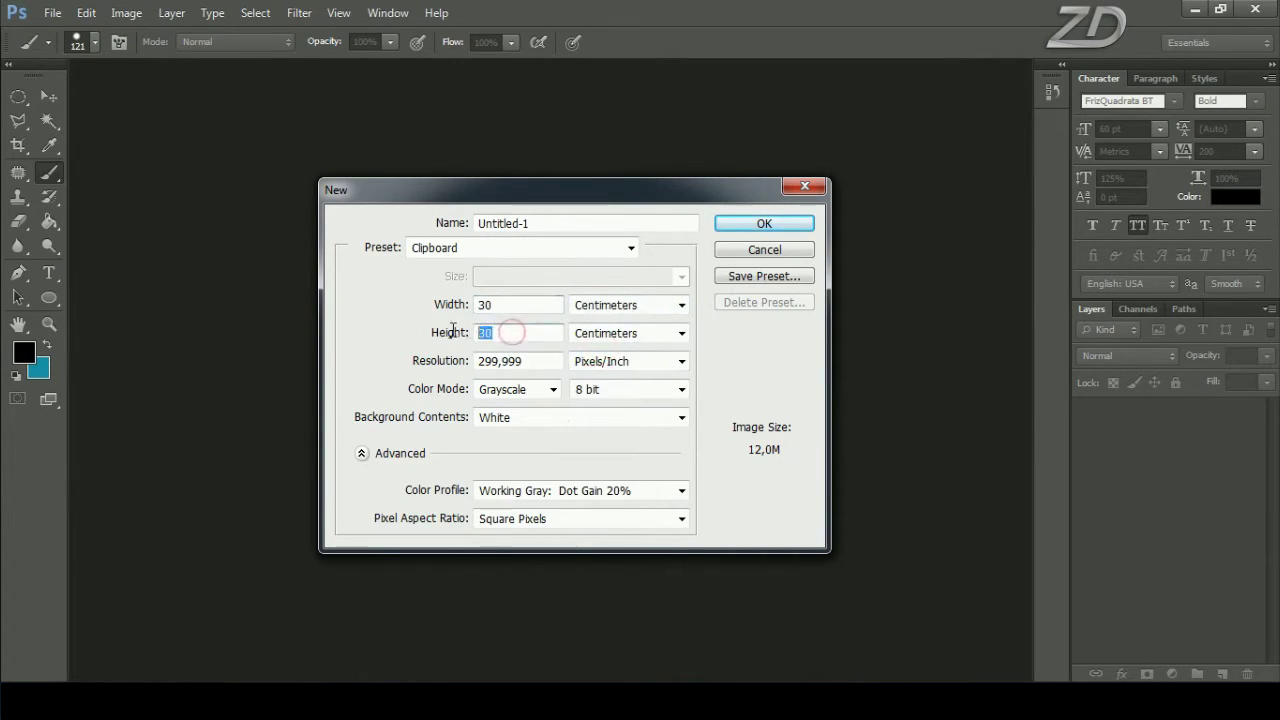
pyautogui.doubleClick(520, 361)
pyautogui.click(513, 390)
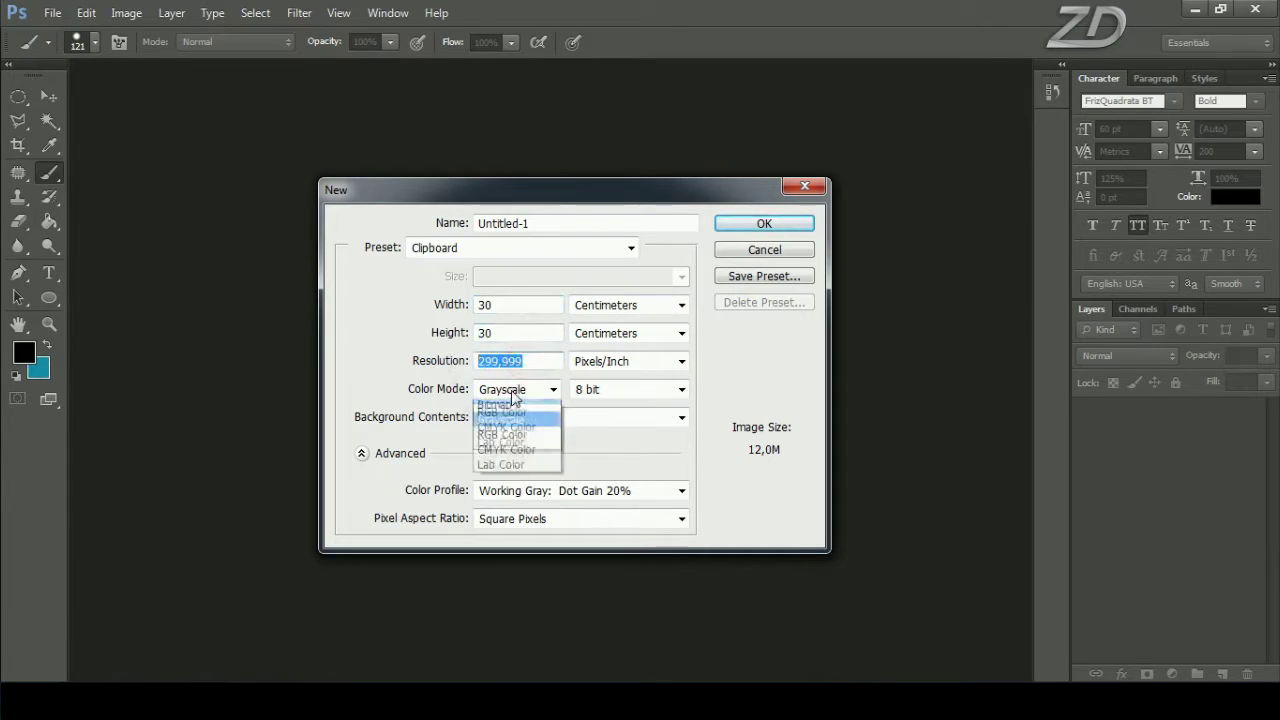
pyautogui.click(512, 440)
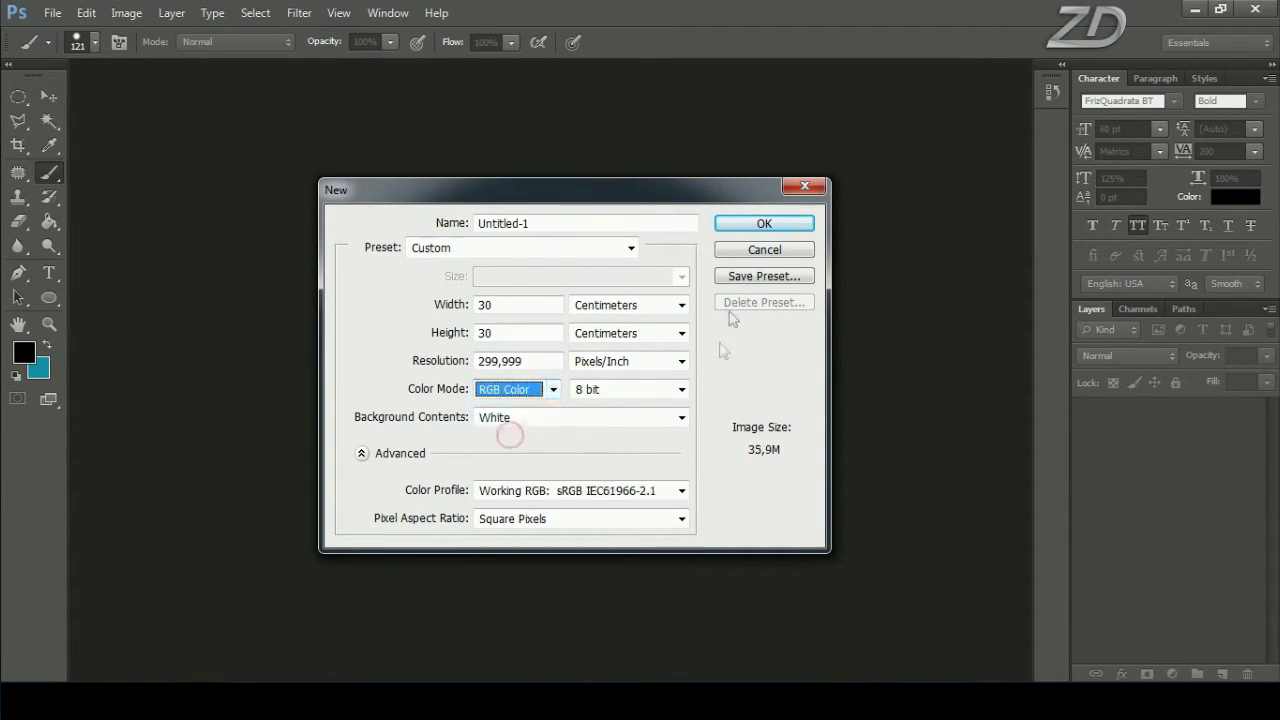
pyautogui.doubleClick(577, 222)
pyautogui.write('BASKETBALL')
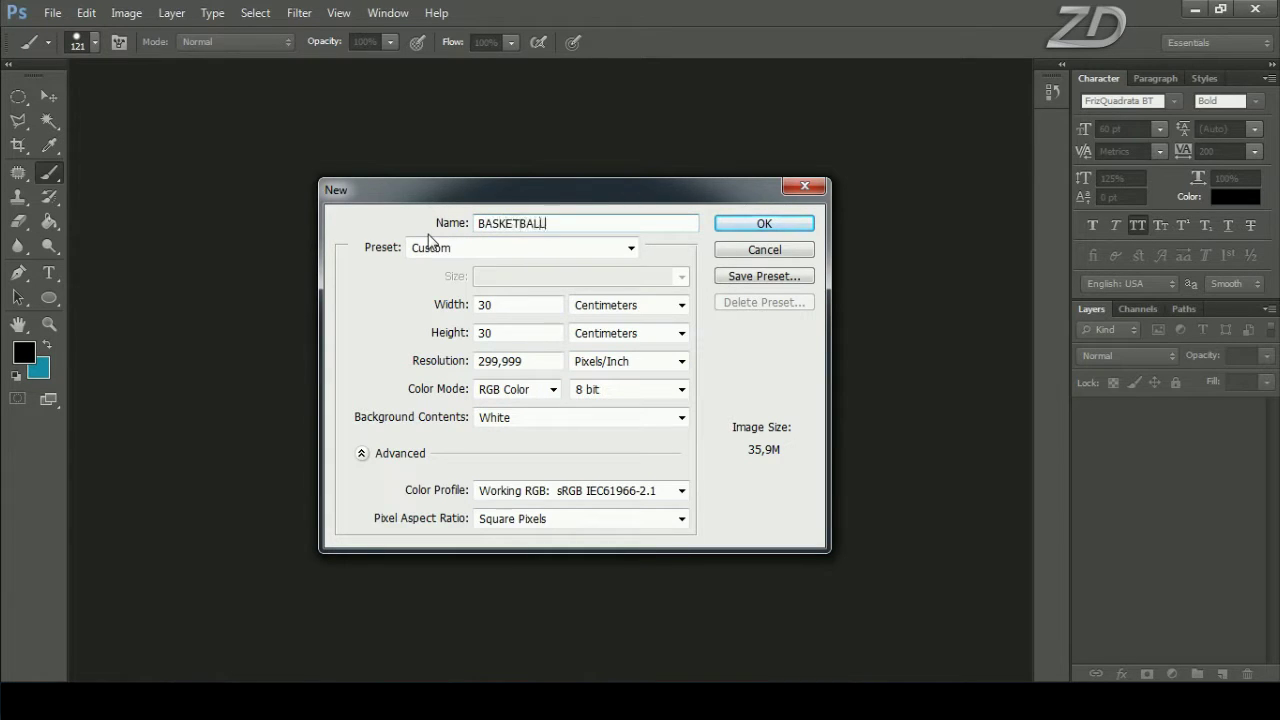
pyautogui.click(757, 223)
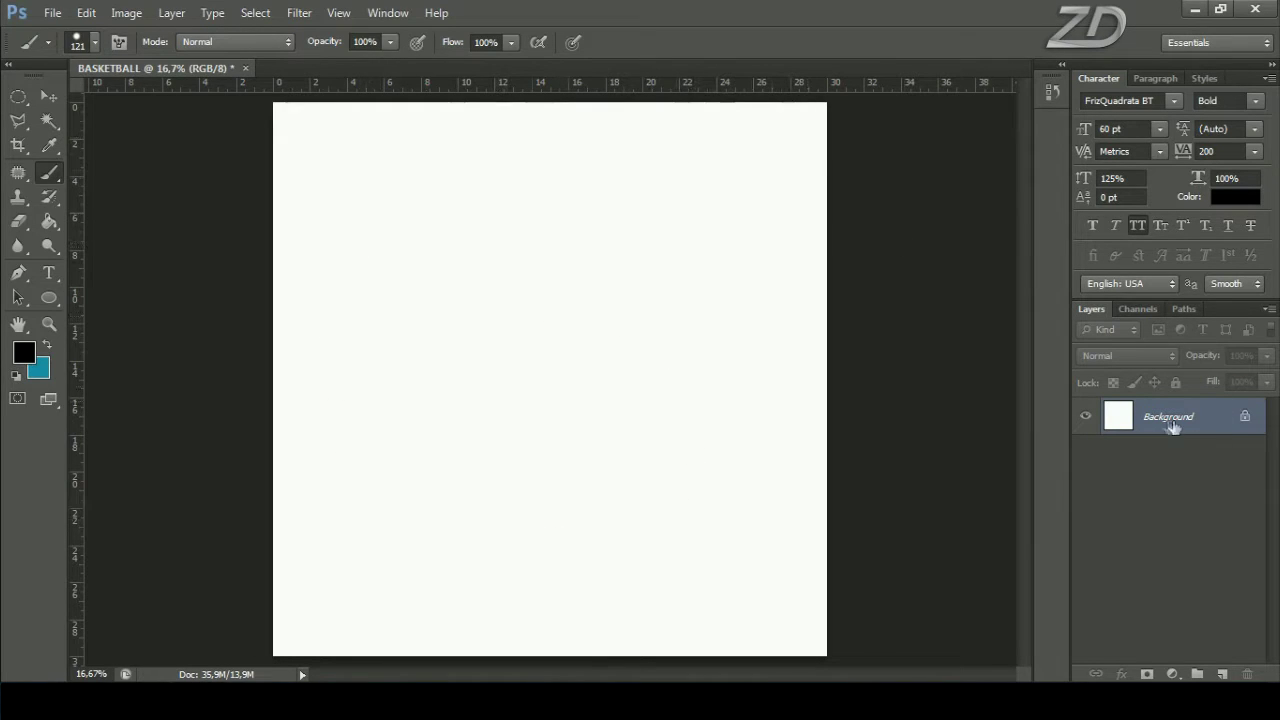
# Step: Add an empty Layer 1 and switch to the Elliptical Marquee Tool
pyautogui.click(1222, 676)
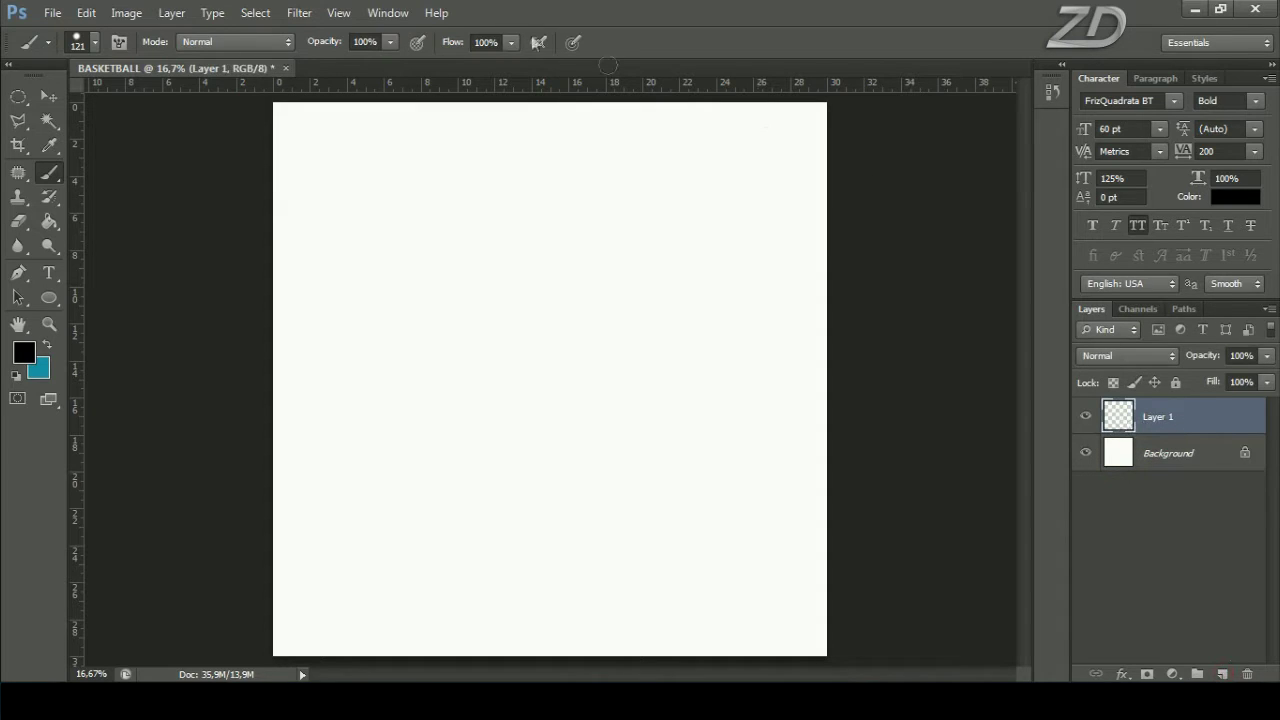
pyautogui.moveTo(18, 95); pyautogui.dragTo(52, 98)
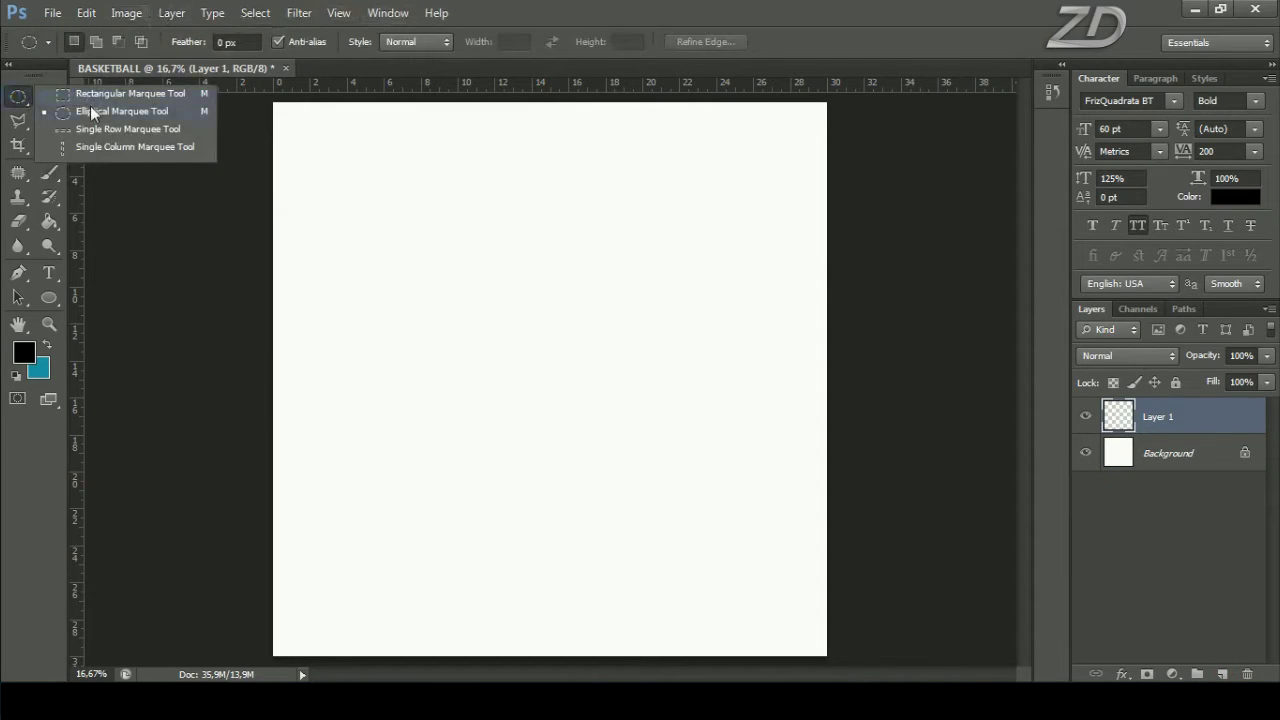
pyautogui.click(99, 110)
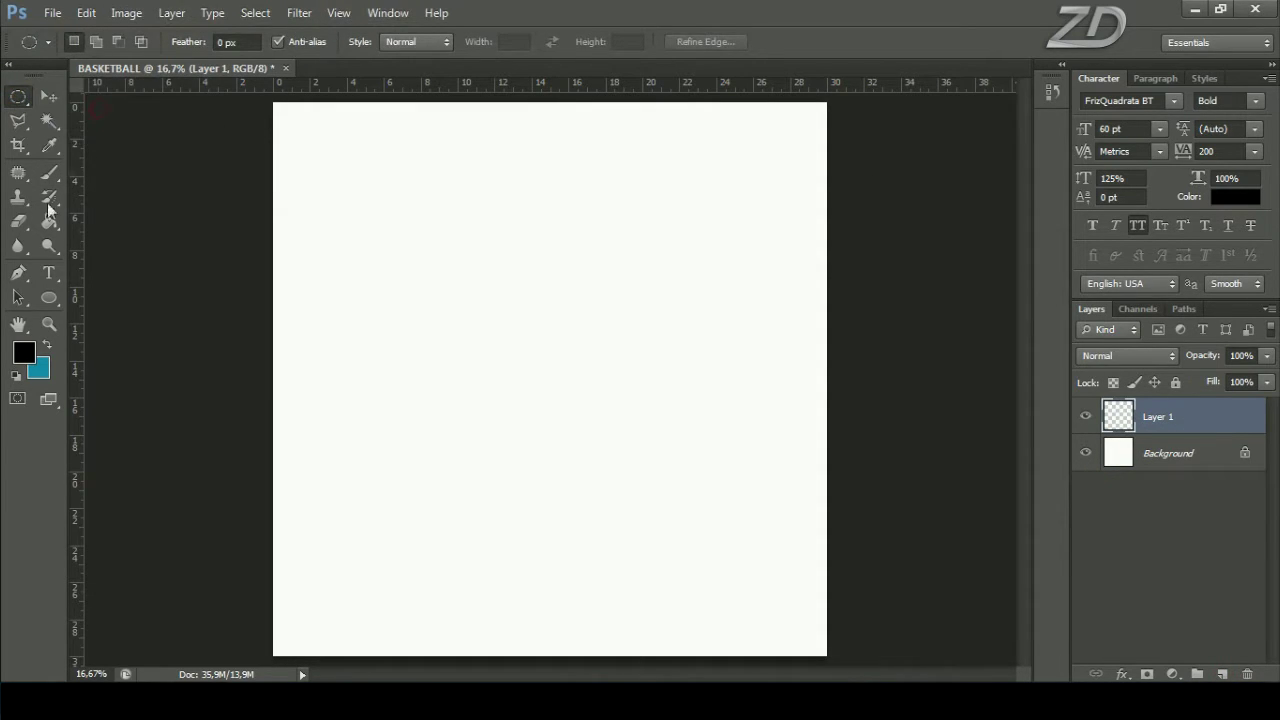
# Step: Set the foreground colour to dark purple #22144d
pyautogui.click(30, 352)
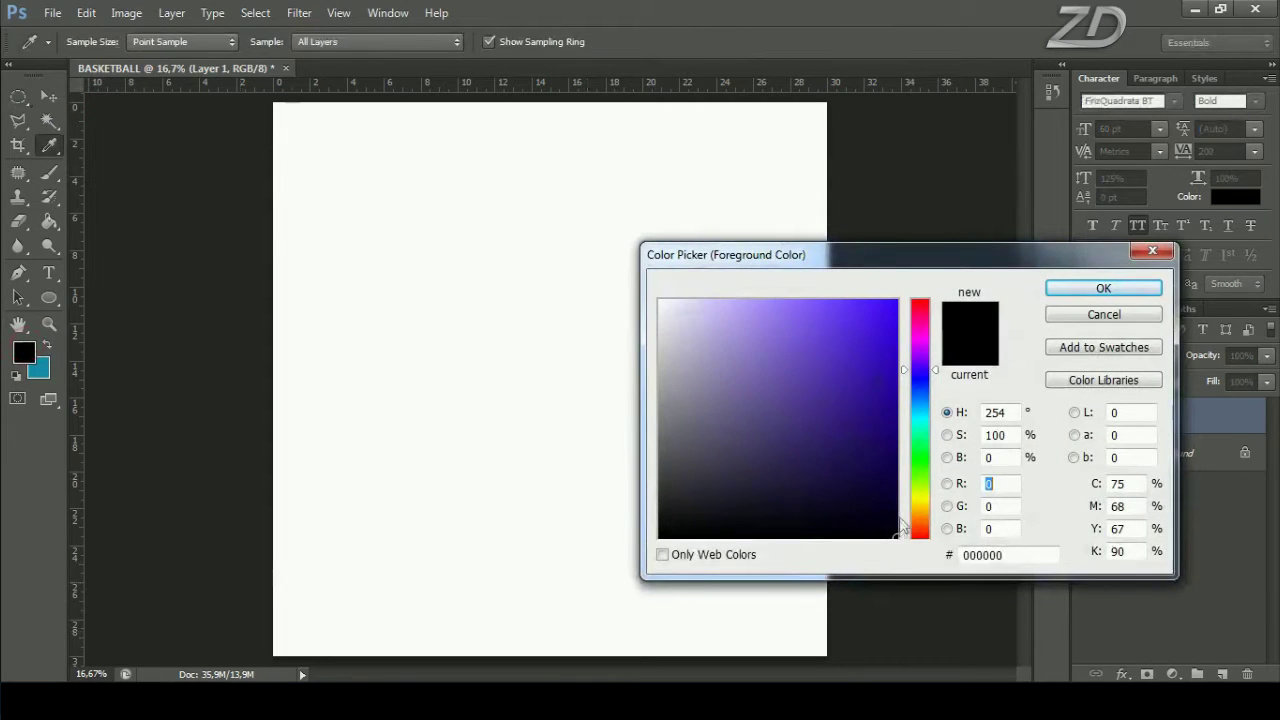
pyautogui.click(836, 466)
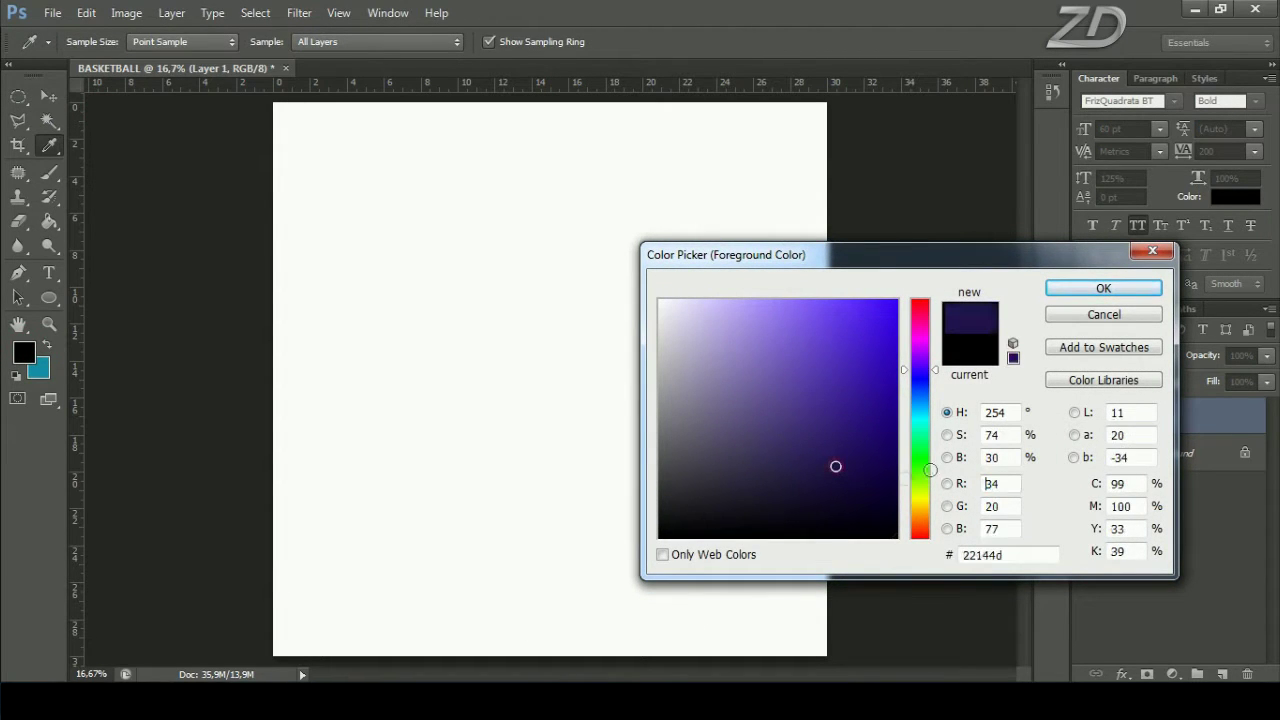
pyautogui.click(1104, 290)
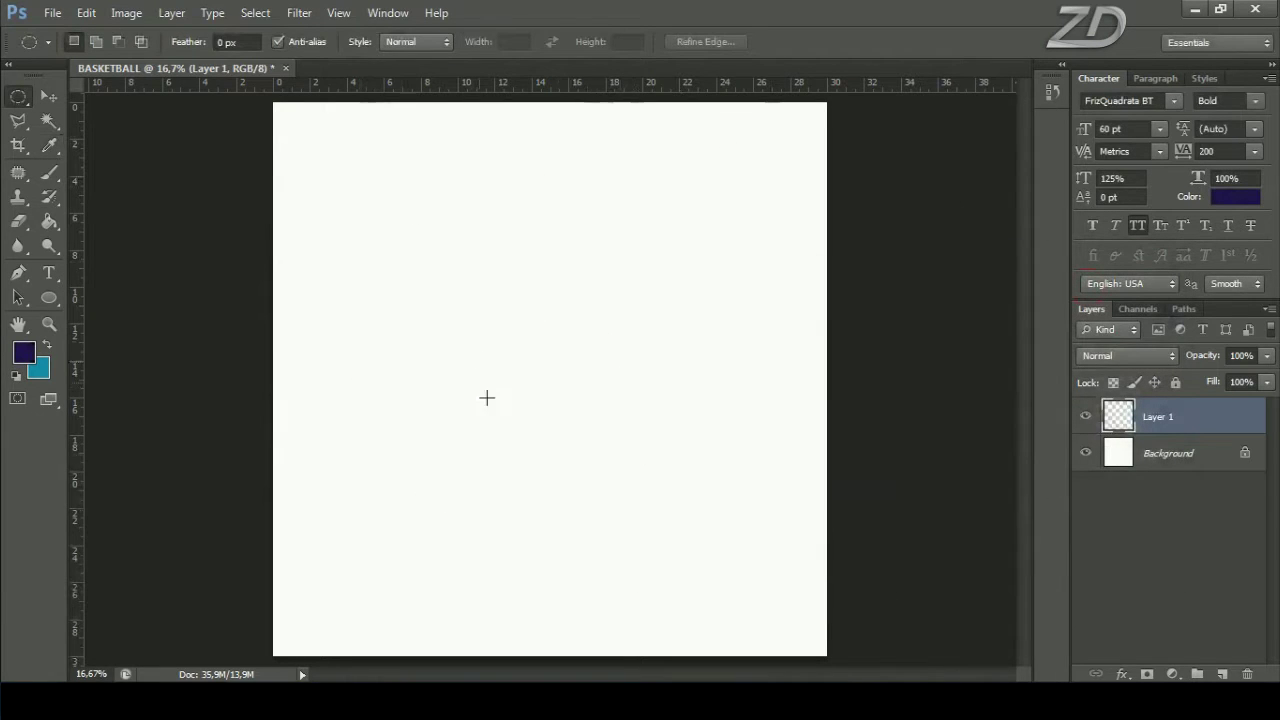
# Step: Stroke a circular selection 50 px inside in dark purple, then deselect it
pyautogui.moveTo(408, 280); pyautogui.dragTo(602, 486)
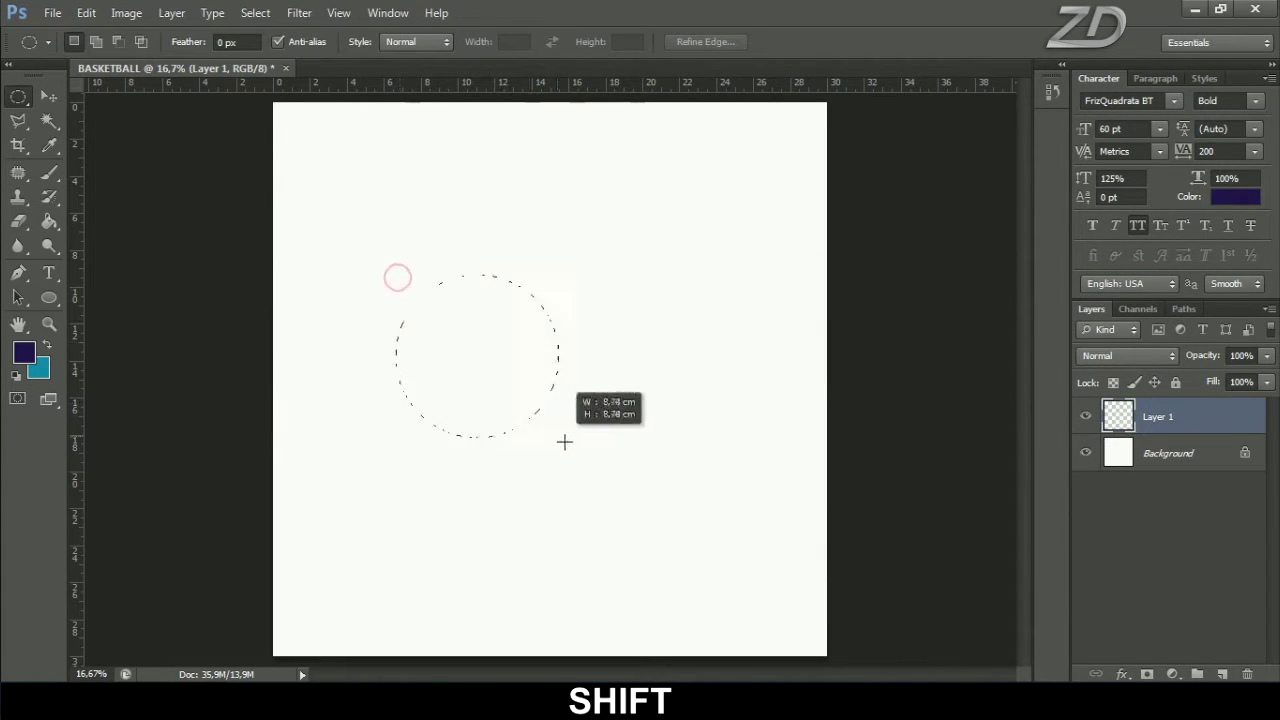
pyautogui.moveTo(602, 486); pyautogui.dragTo(610, 491)
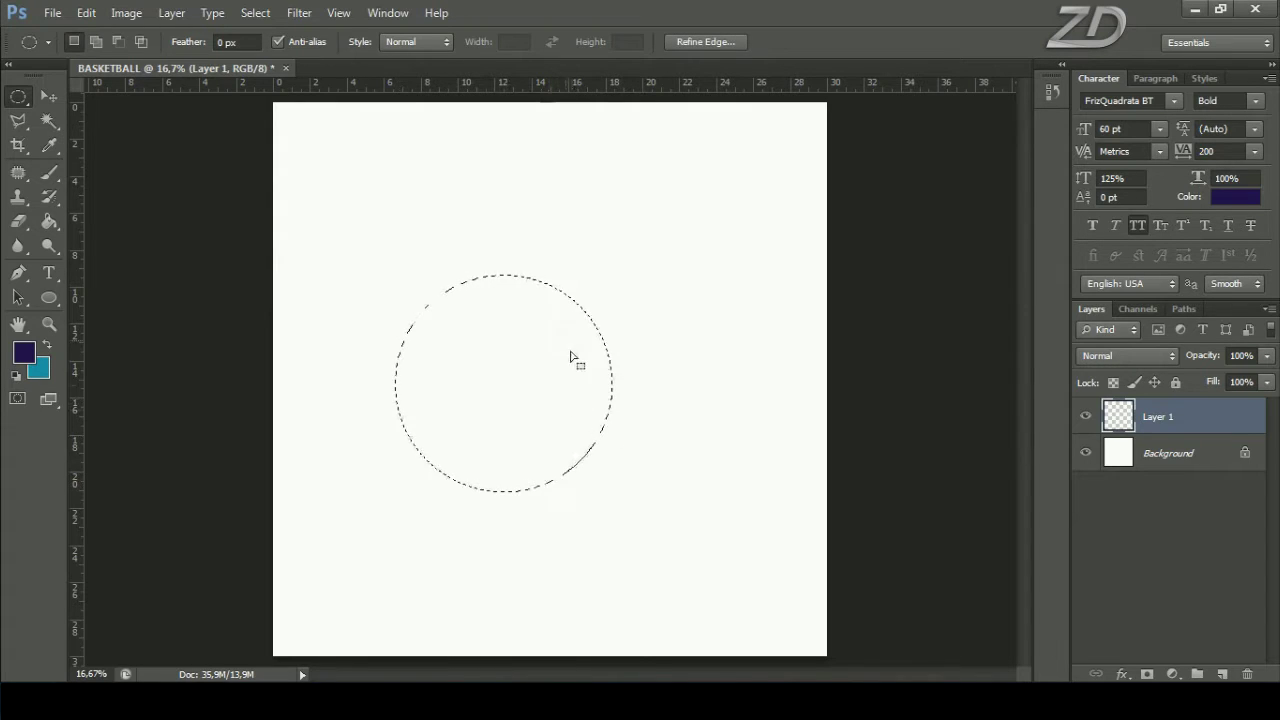
pyautogui.rightClick(530, 258)
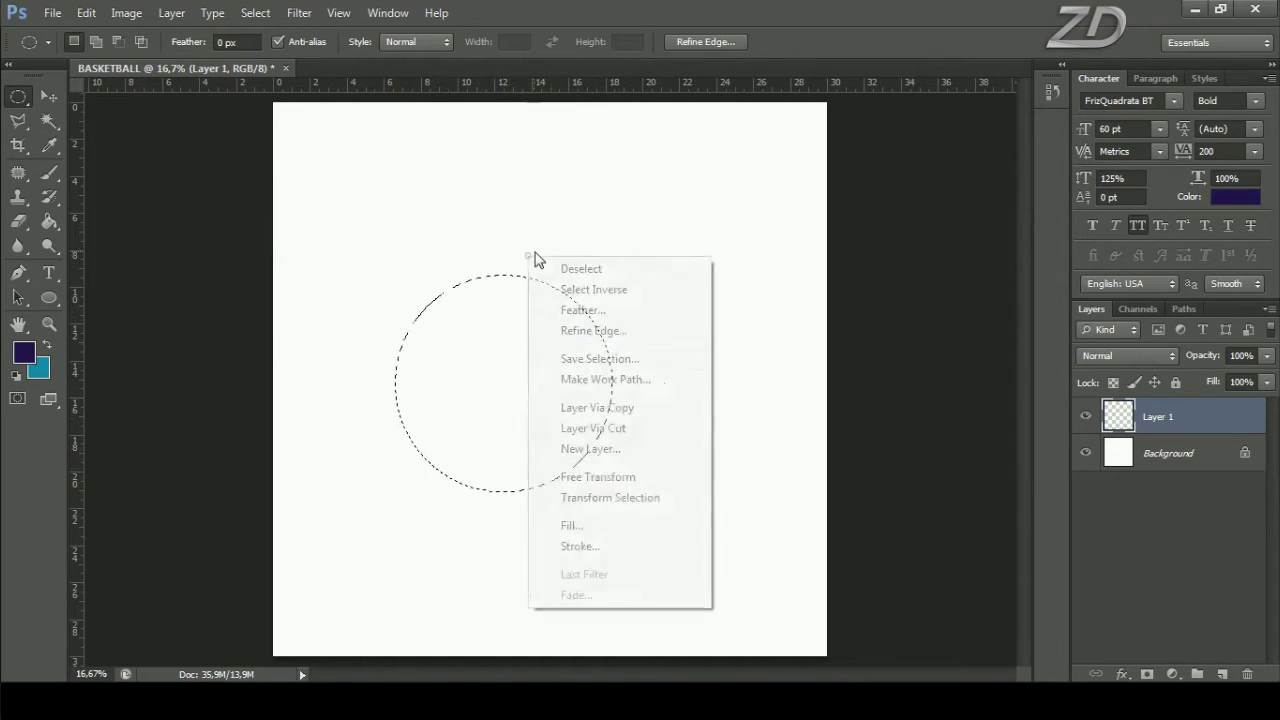
pyautogui.click(599, 545)
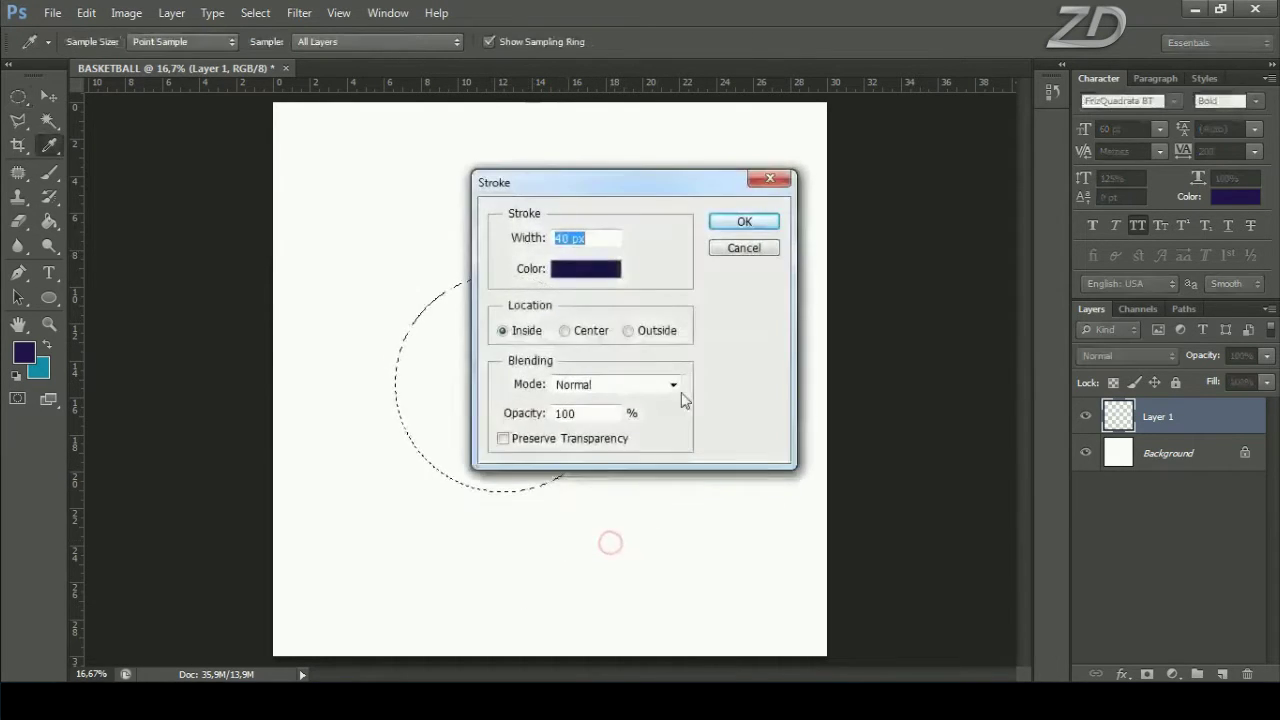
pyautogui.click(562, 238)
pyautogui.write('5')
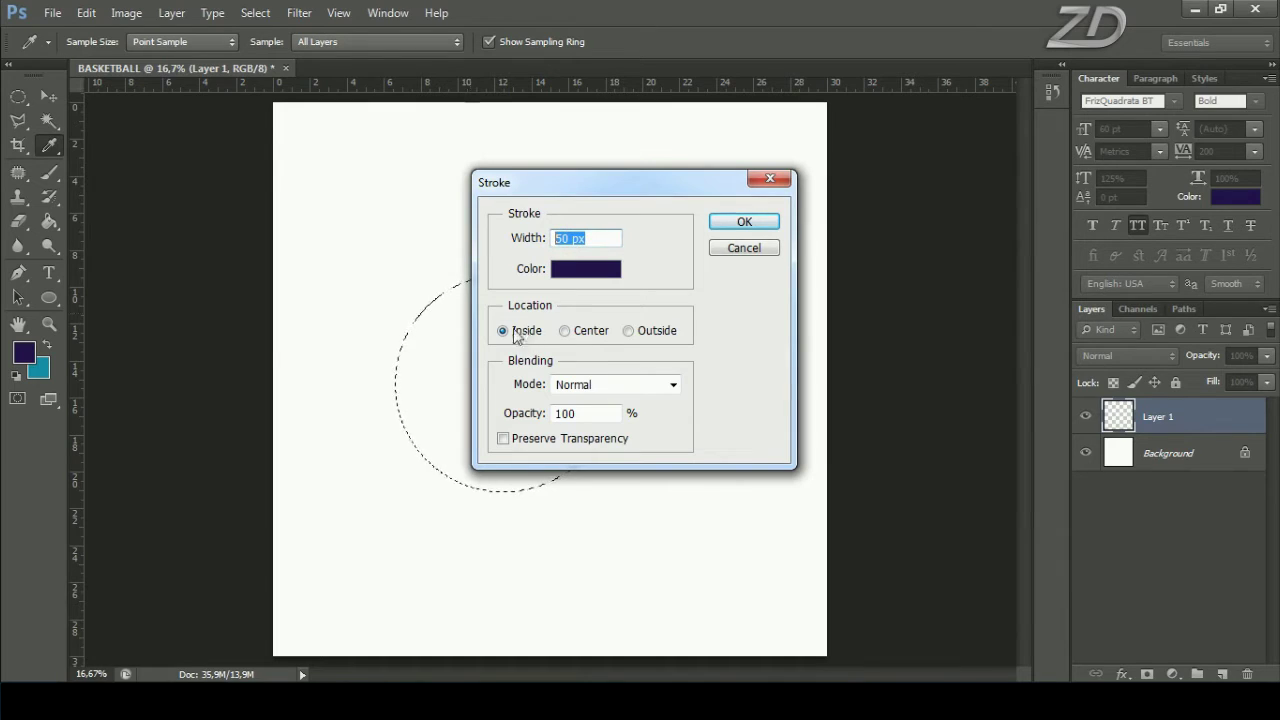
pyautogui.click(742, 222)
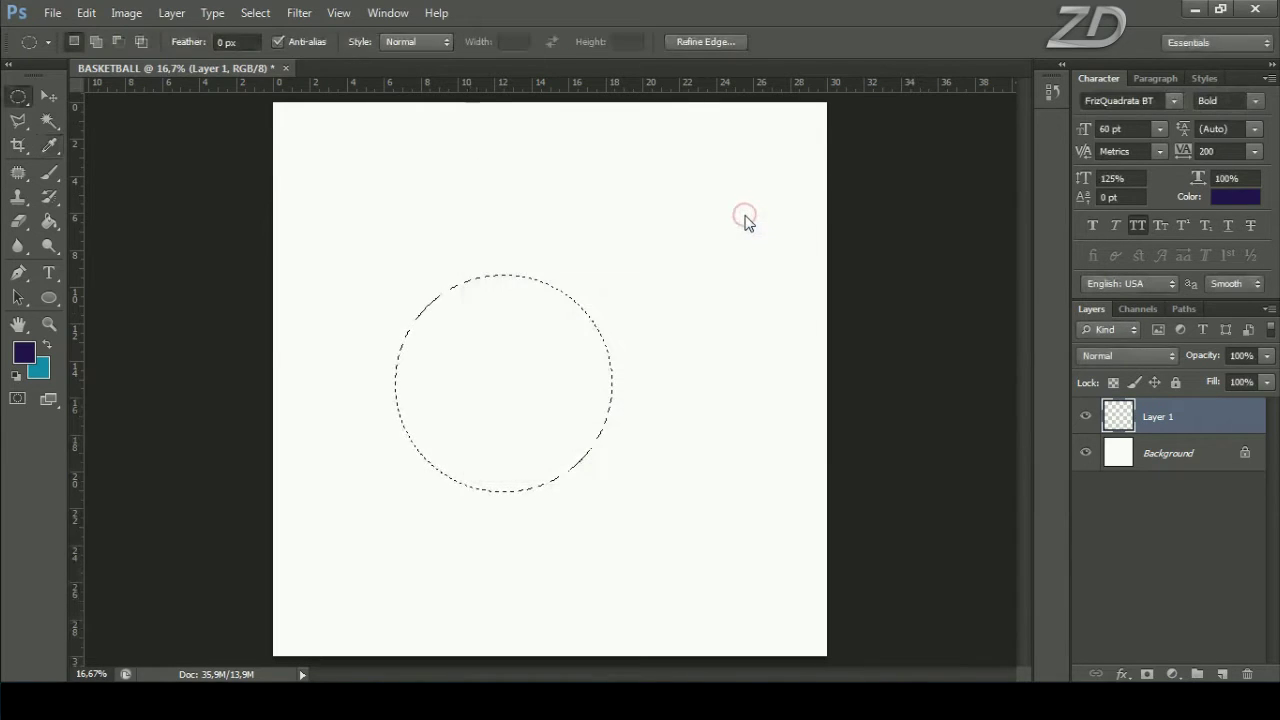
pyautogui.press('m')
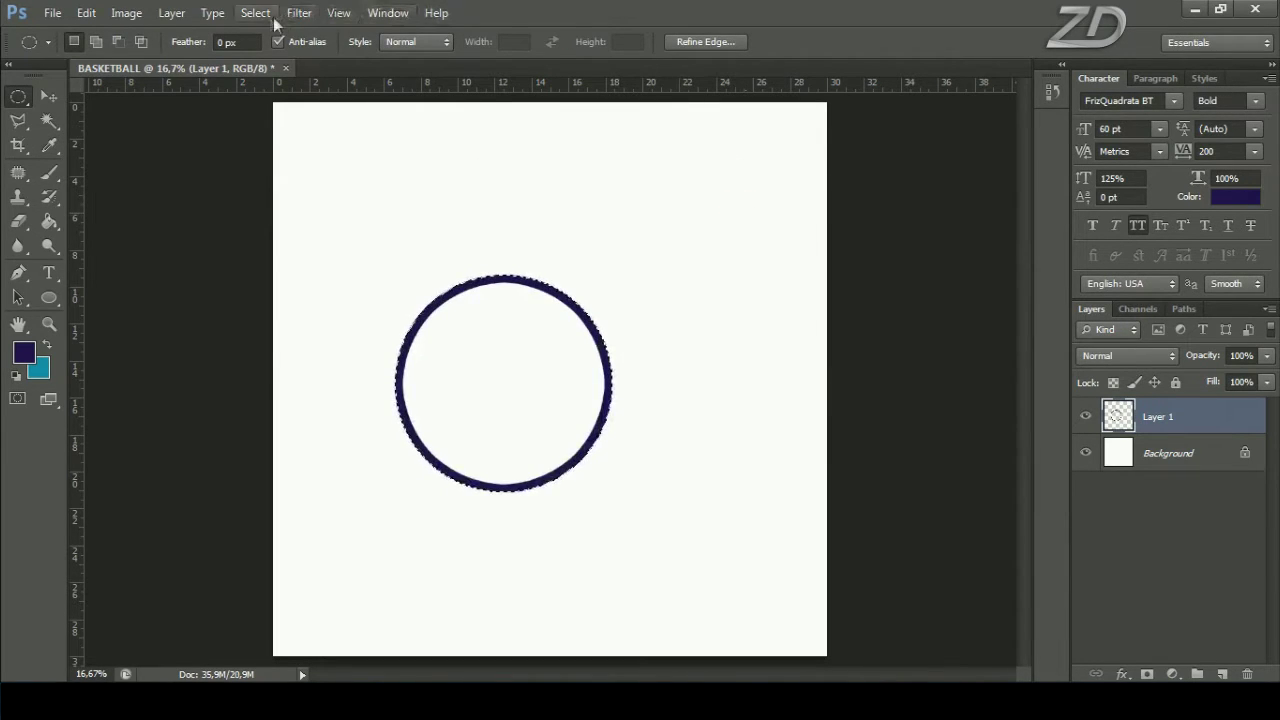
pyautogui.click(256, 13)
pyautogui.click(302, 50)
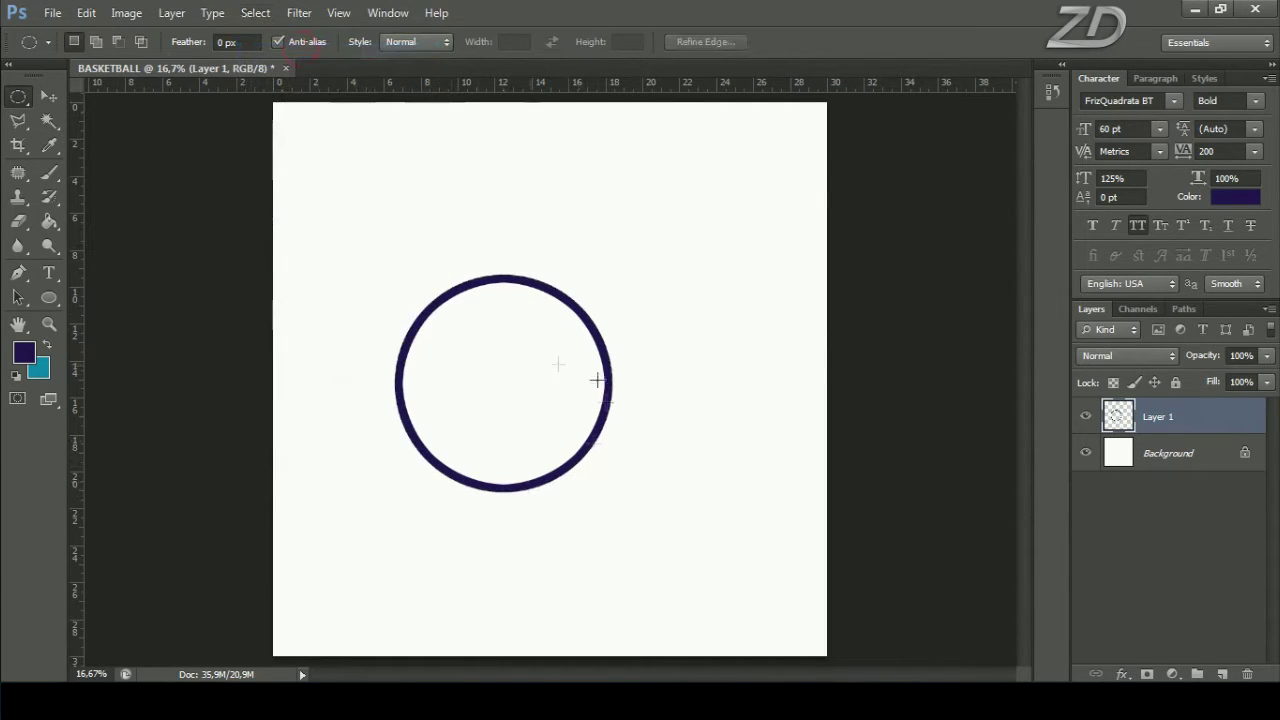
# Step: Add Layer 2, give the Brush a hard round 50 px tip, and select the Pen Tool
pyautogui.click(1222, 675)
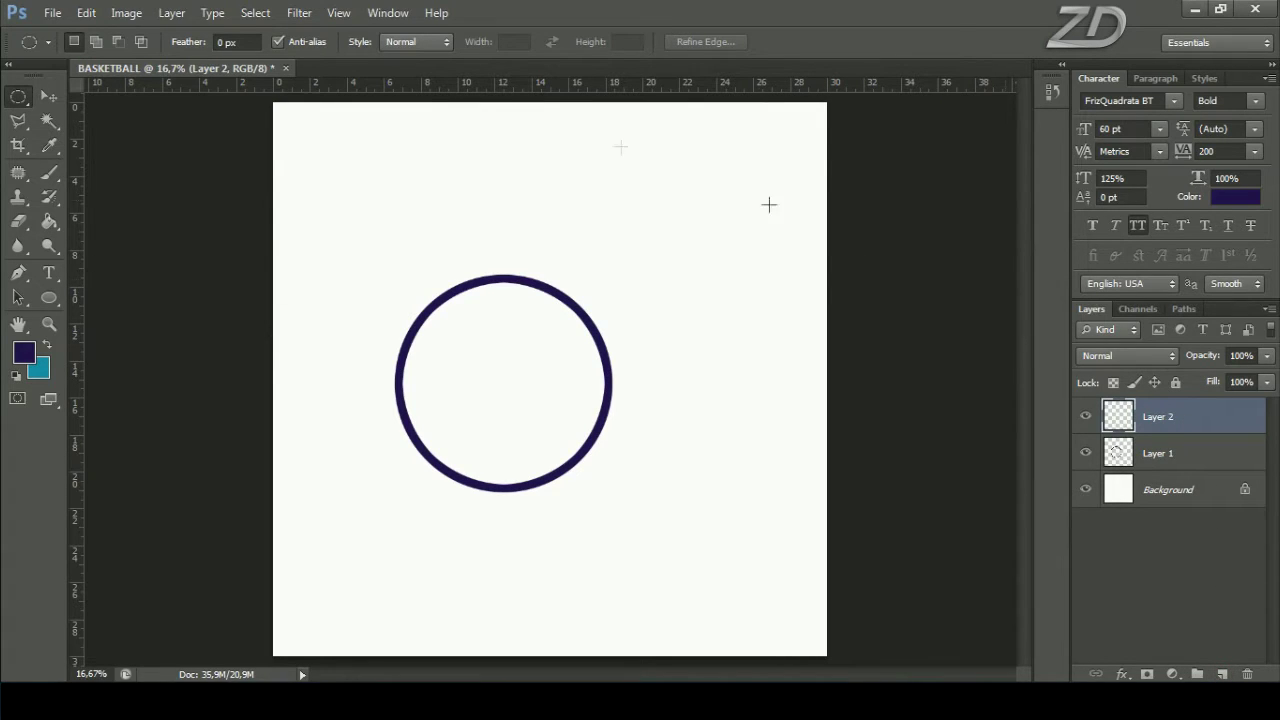
pyautogui.click(48, 175)
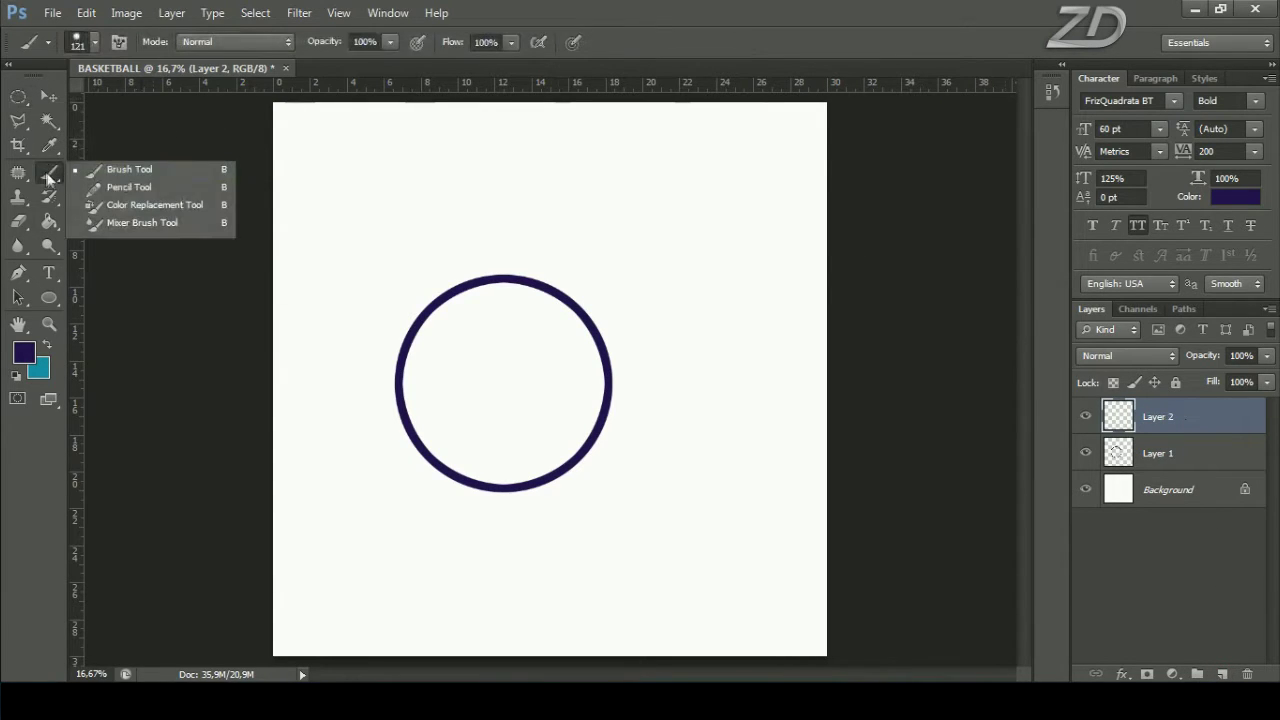
pyautogui.click(110, 175)
pyautogui.rightClick(437, 191)
pyautogui.click(620, 212)
pyautogui.write('0')
pyautogui.press('Return')
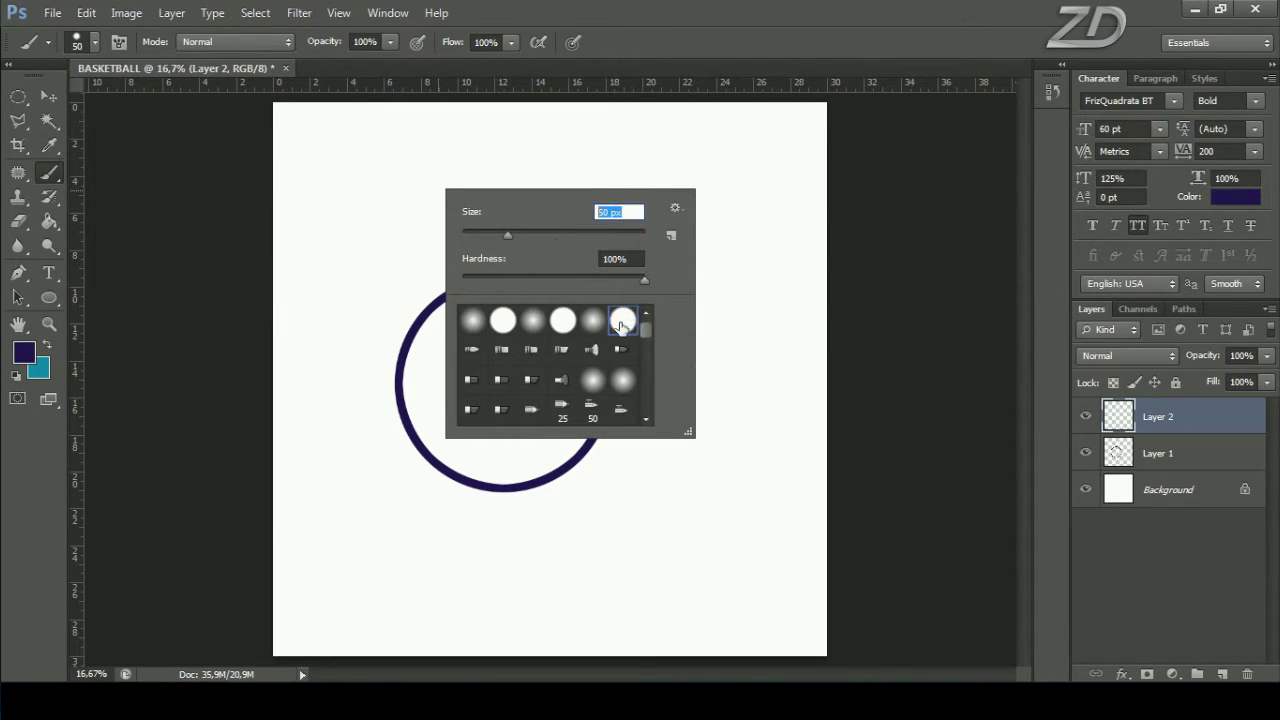
pyautogui.doubleClick(621, 322)
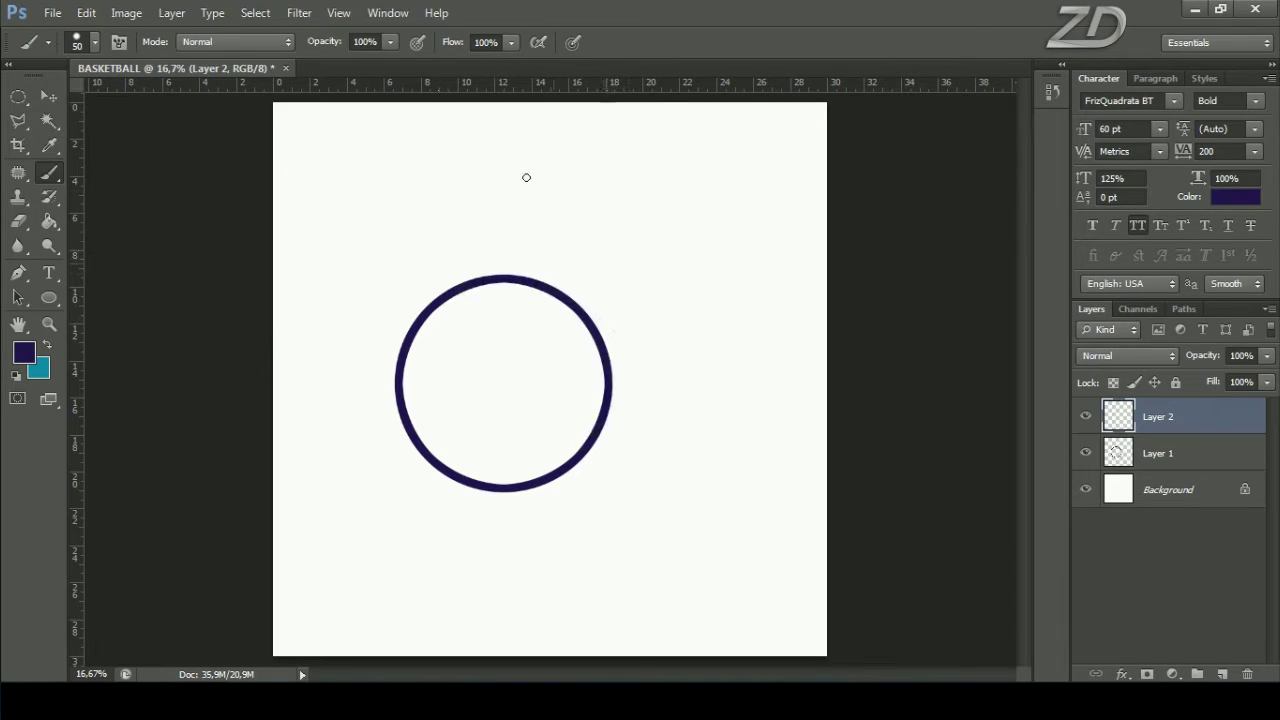
pyautogui.click(17, 272)
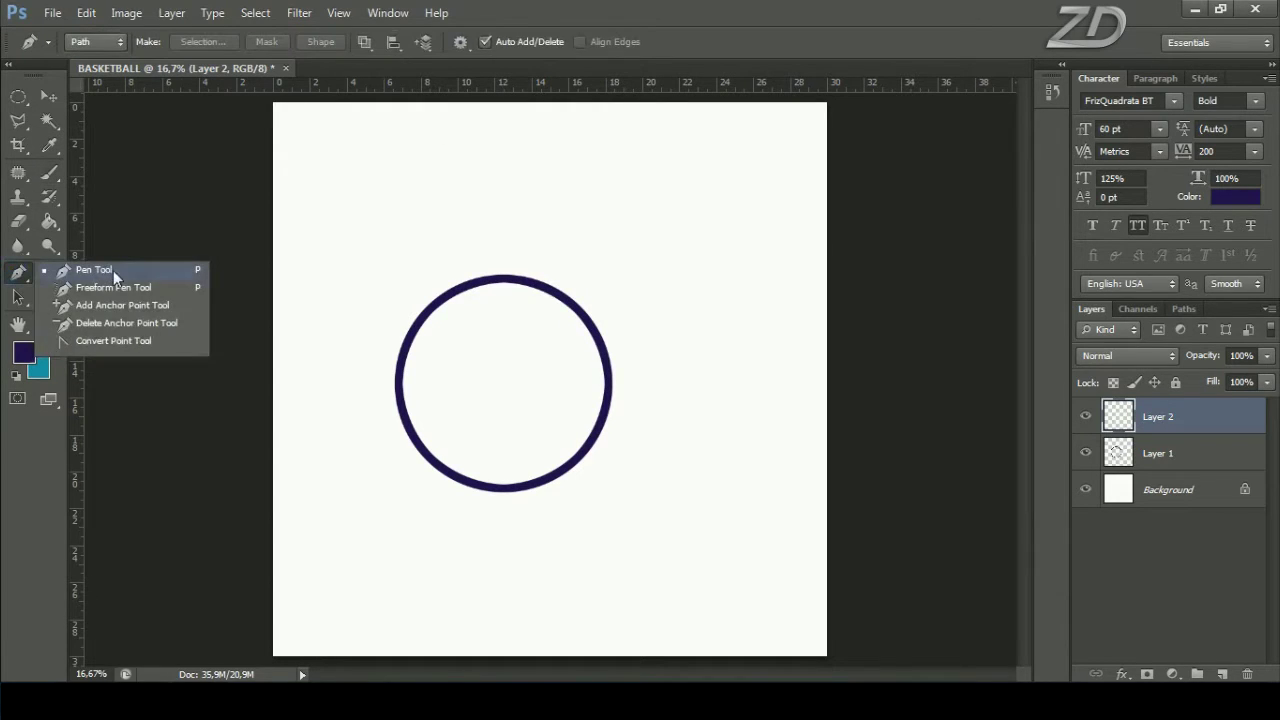
pyautogui.click(113, 270)
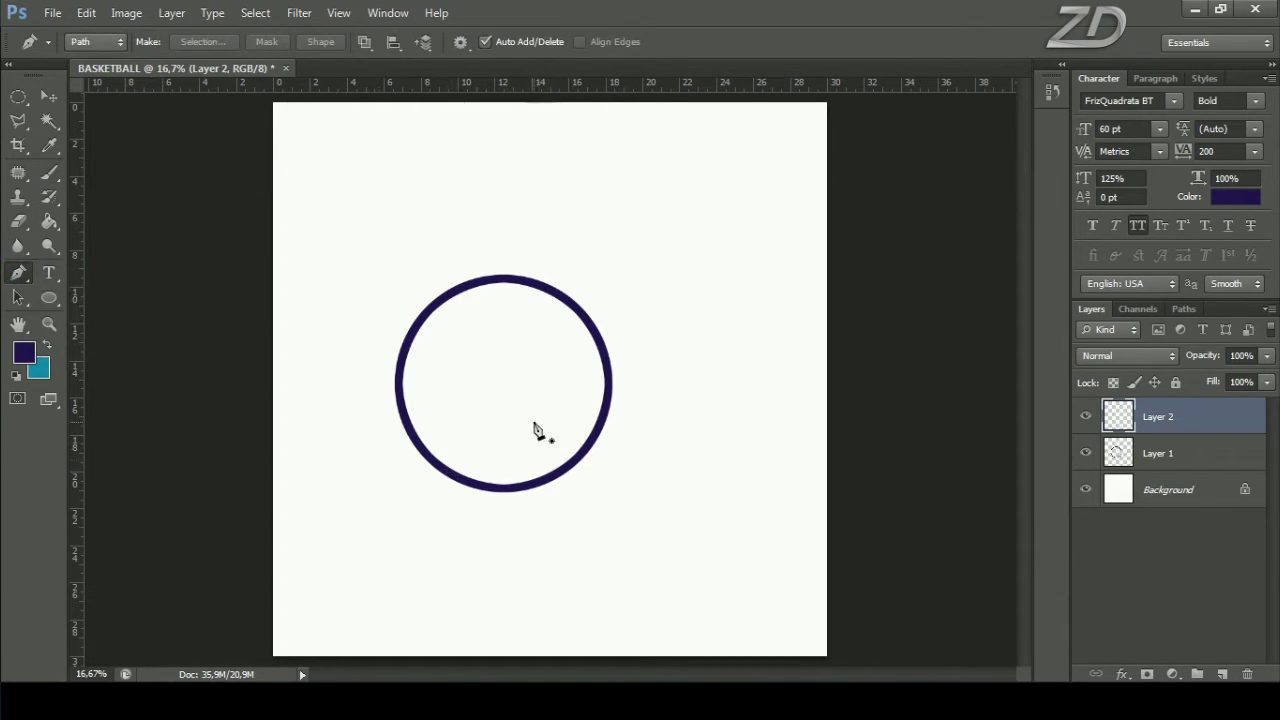
# Step: Brush-stroke a curved pen path from the ring's left edge to its right side, then delete the path
pyautogui.click(383, 354)
pyautogui.moveTo(578, 384); pyautogui.dragTo(687, 439)
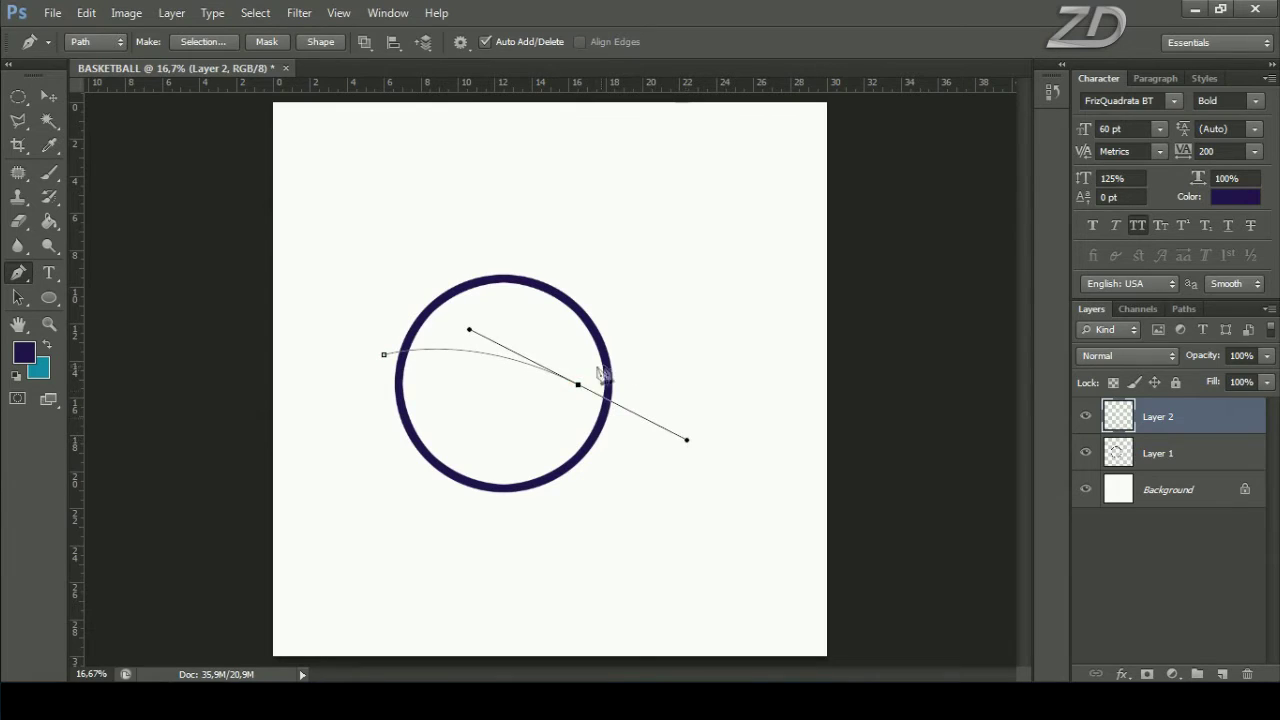
pyautogui.rightClick(627, 267)
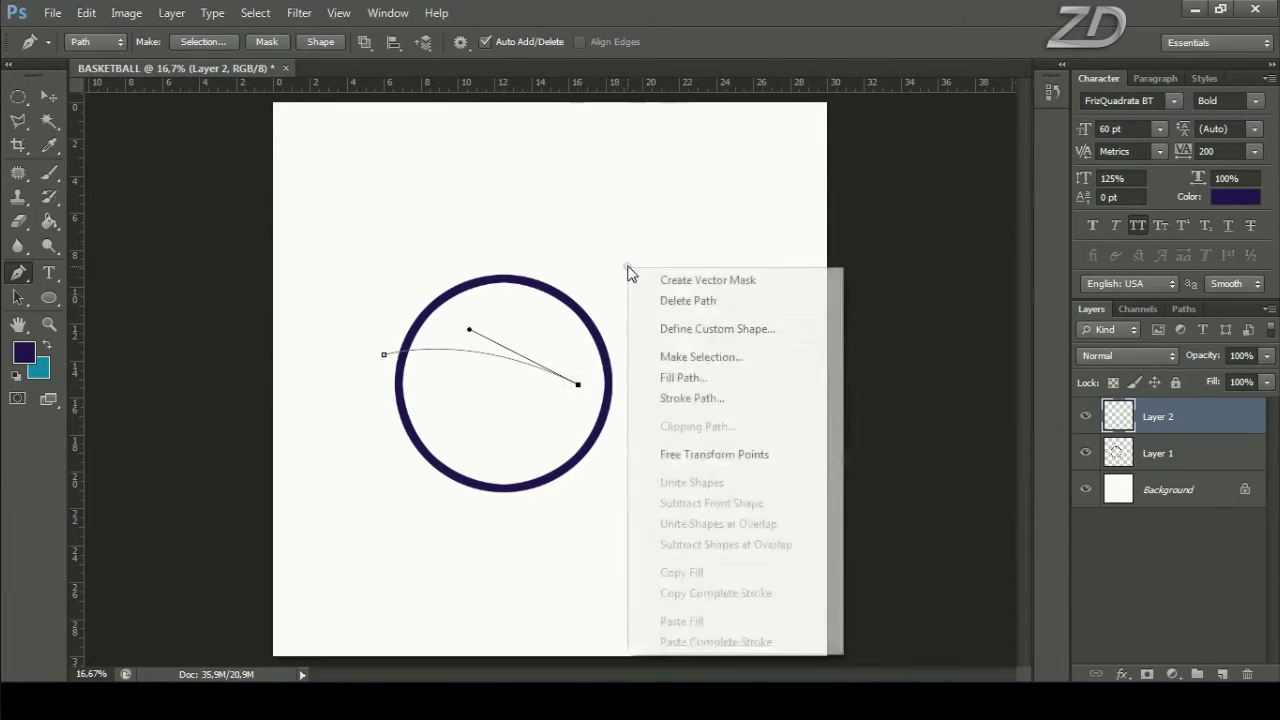
pyautogui.click(706, 398)
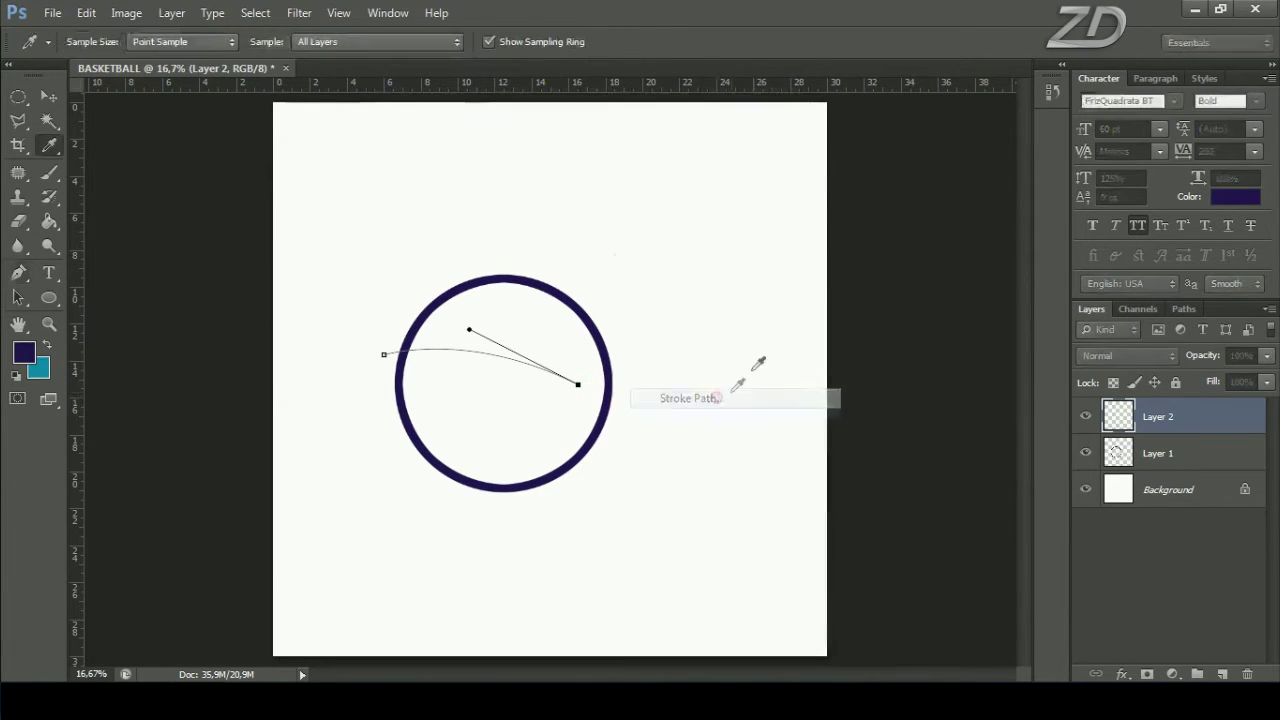
pyautogui.click(709, 240)
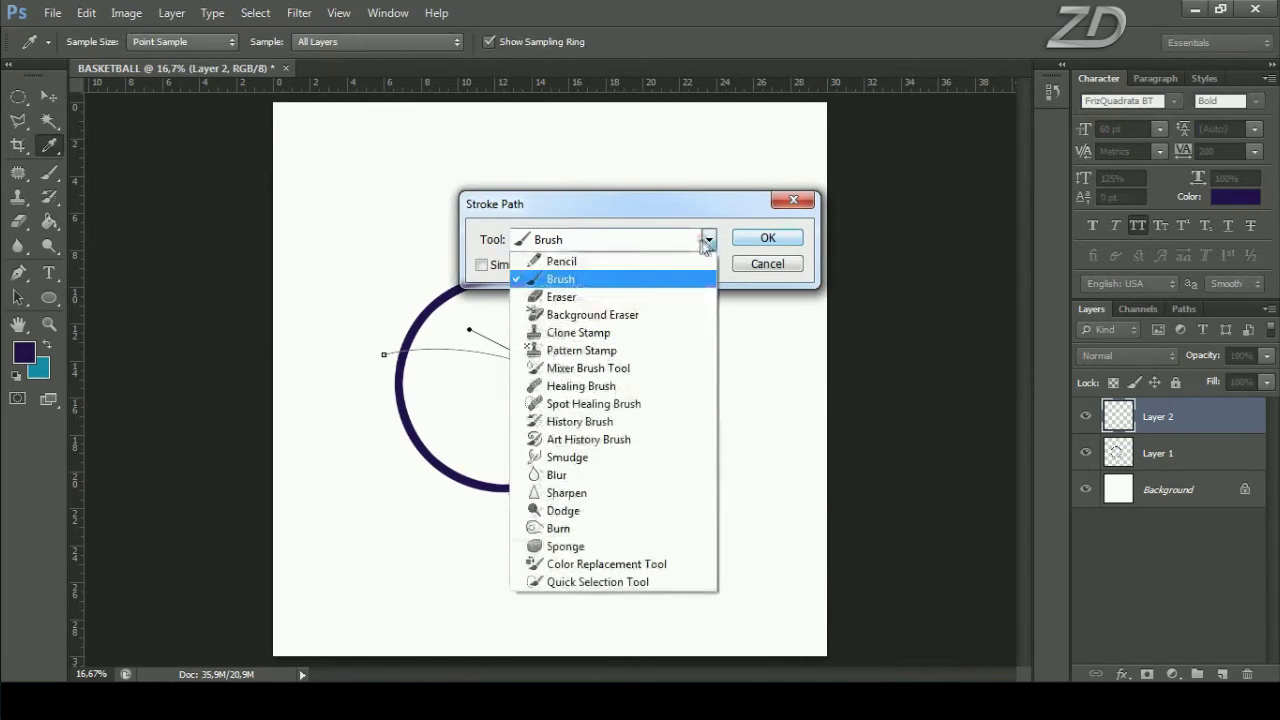
pyautogui.click(647, 276)
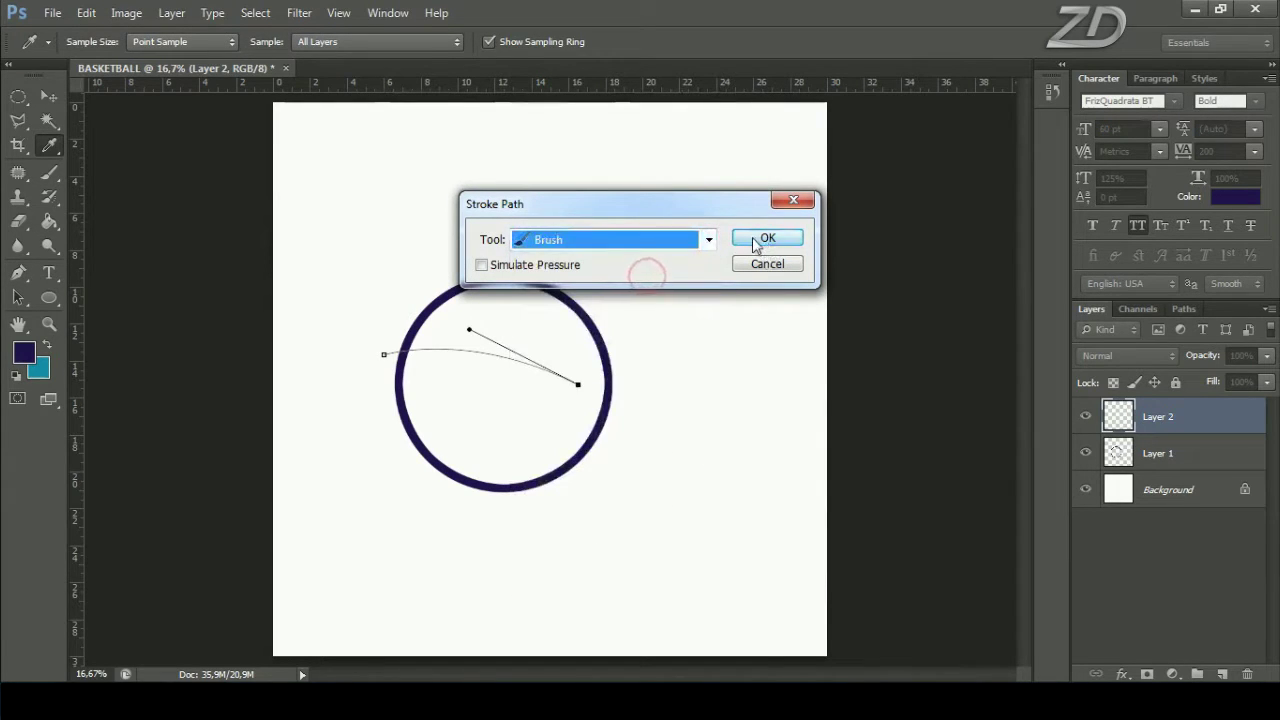
pyautogui.click(755, 240)
pyautogui.rightClick(638, 256)
pyautogui.click(697, 288)
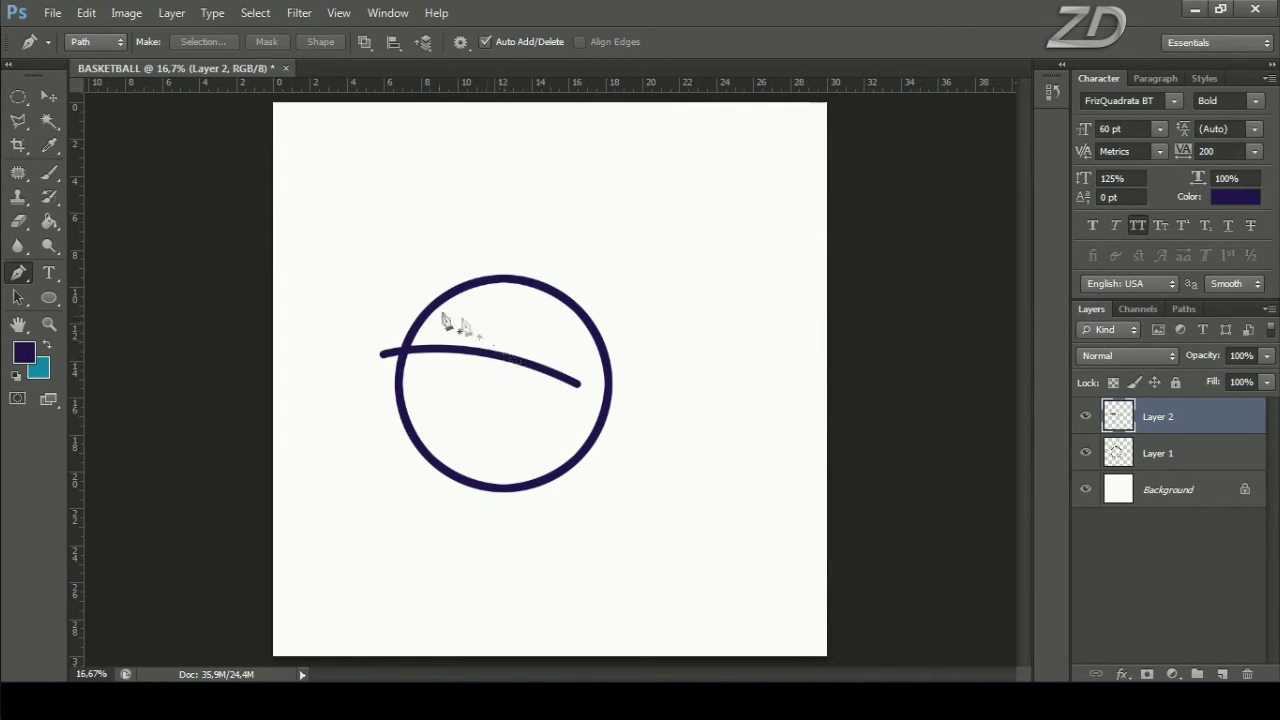
# Step: Add a second brush-stroked seam curve across the upper ball and delete its path
pyautogui.click(406, 310)
pyautogui.moveTo(457, 327); pyautogui.dragTo(522, 303)
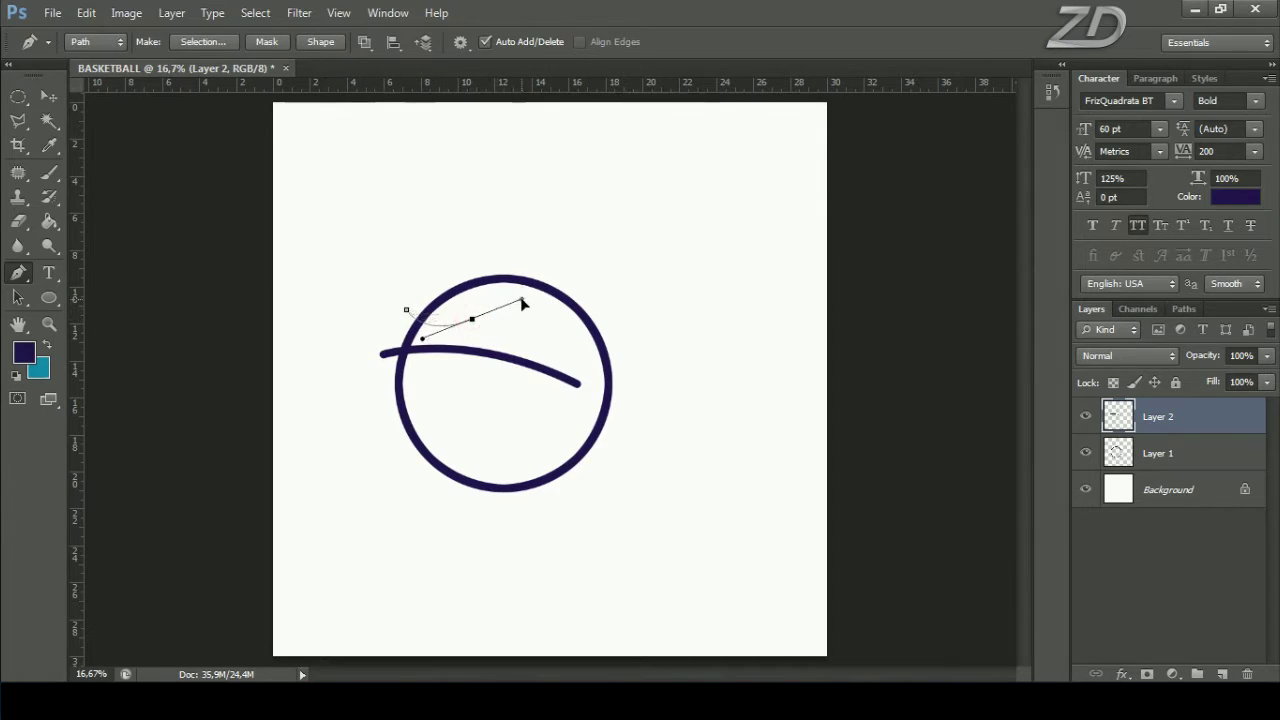
pyautogui.moveTo(635, 326)
pyautogui.mouseDown()
pyautogui.moveTo(668, 343)
pyautogui.moveTo(659, 357)
pyautogui.moveTo(700, 397)
pyautogui.mouseUp()
pyautogui.hotkey('ctrl', 'z')
pyautogui.rightClick(659, 245)
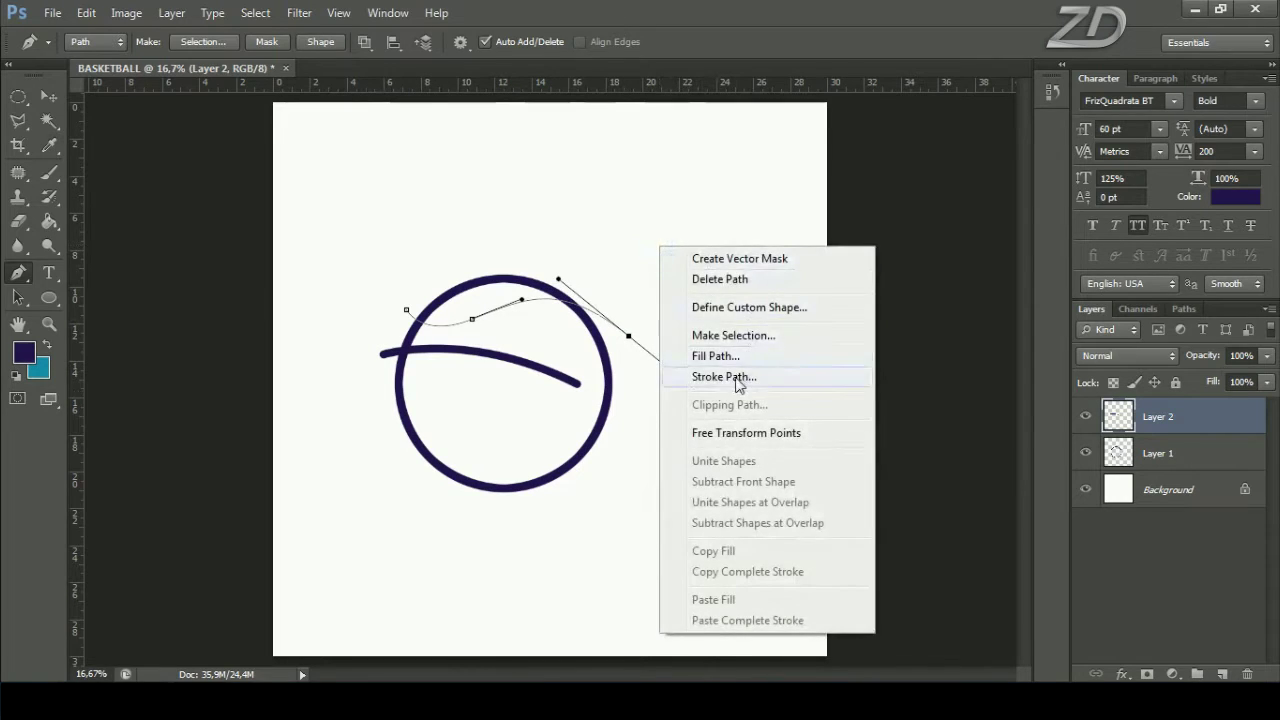
pyautogui.click(734, 375)
pyautogui.click(742, 233)
pyautogui.rightClick(652, 244)
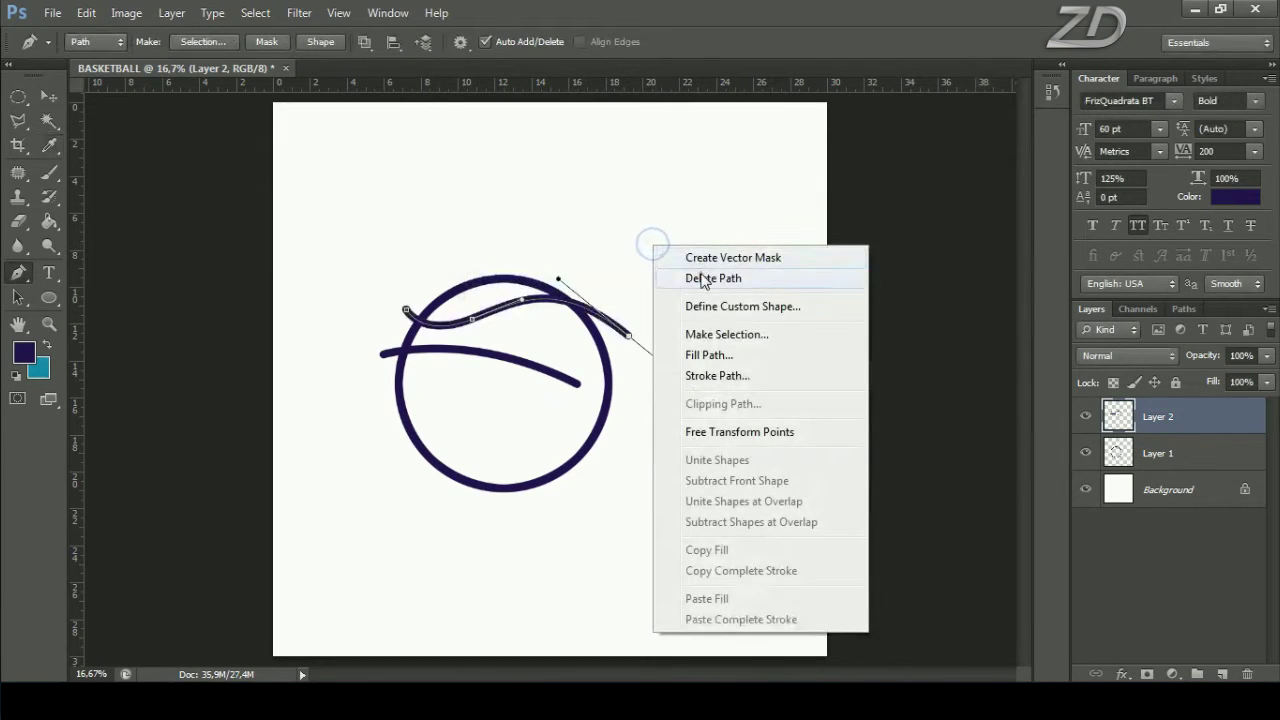
pyautogui.click(702, 278)
# Step: Add a third brush-stroked seam curve across the lower ball and delete its path
pyautogui.click(382, 413)
pyautogui.moveTo(468, 397); pyautogui.dragTo(519, 455)
pyautogui.moveTo(636, 462); pyautogui.dragTo(743, 434)
pyautogui.rightClick(702, 294)
pyautogui.click(786, 424)
pyautogui.click(774, 241)
pyautogui.rightClick(649, 267)
pyautogui.click(706, 300)
# Step: Add a fourth brush-stroked seam curve toward the bottom of the ball
pyautogui.click(427, 377)
pyautogui.moveTo(507, 514); pyautogui.dragTo(597, 543)
pyautogui.rightClick(634, 548)
pyautogui.click(725, 291)
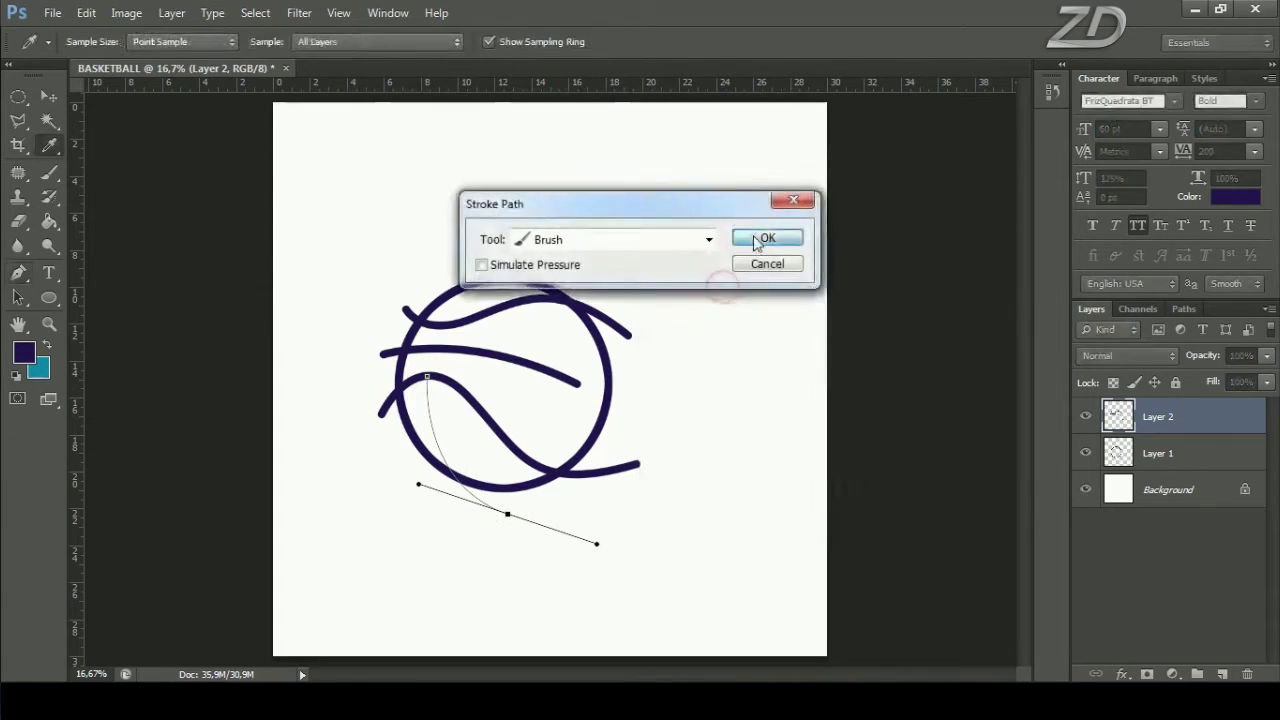
pyautogui.click(760, 240)
pyautogui.rightClick(657, 251)
pyautogui.click(700, 284)
# Step: Add a brush-stroked seam curve near the top of the ball and delete its path
pyautogui.click(440, 322)
pyautogui.moveTo(541, 256); pyautogui.dragTo(616, 266)
pyautogui.rightClick(614, 225)
pyautogui.click(680, 346)
pyautogui.click(750, 234)
pyautogui.rightClick(632, 258)
pyautogui.click(692, 291)
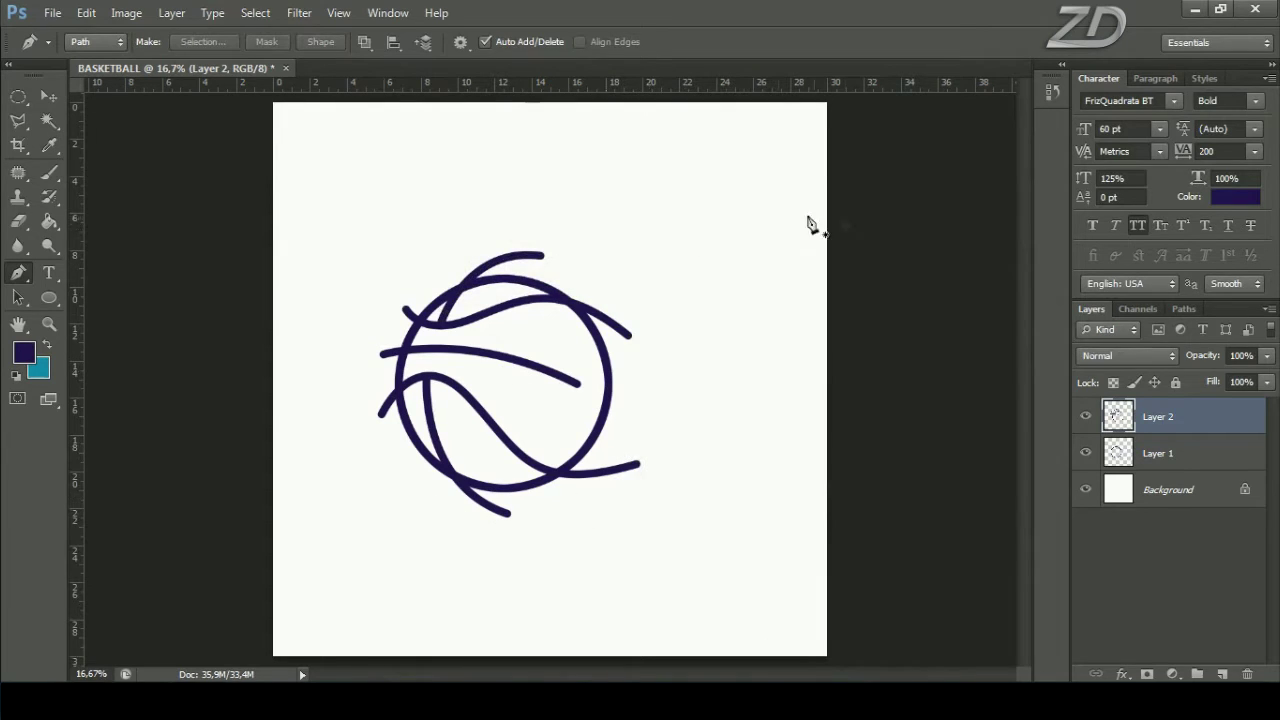
pyautogui.click(1178, 463)
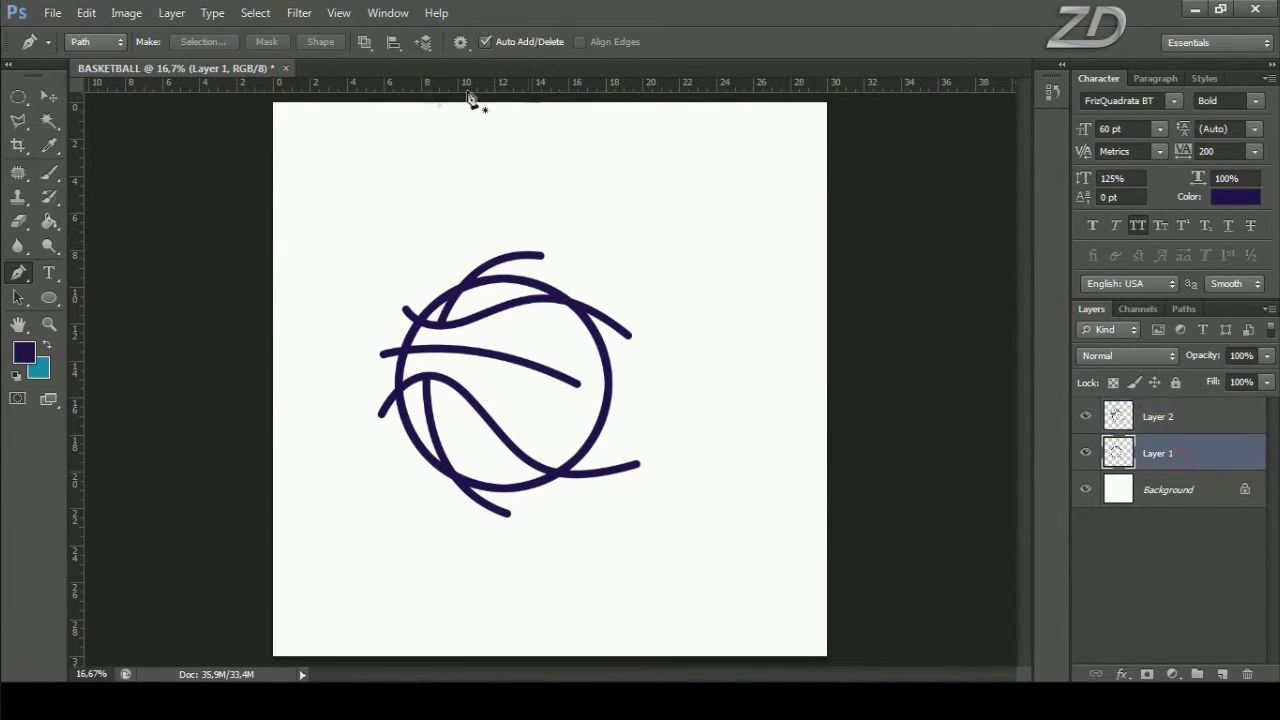
# Step: Magic Wand the area outside the circle on Layer 1, then make Layer 2 active
pyautogui.moveTo(56, 125); pyautogui.dragTo(100, 120)
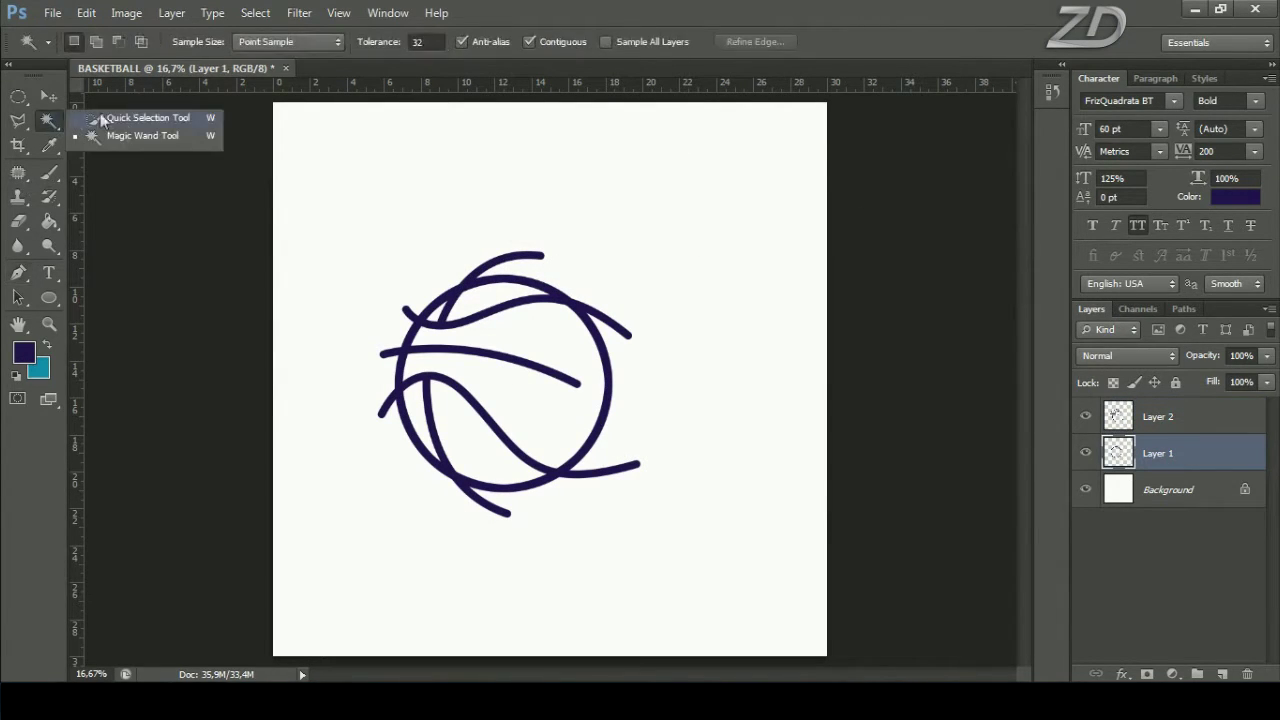
pyautogui.click(128, 137)
pyautogui.click(567, 210)
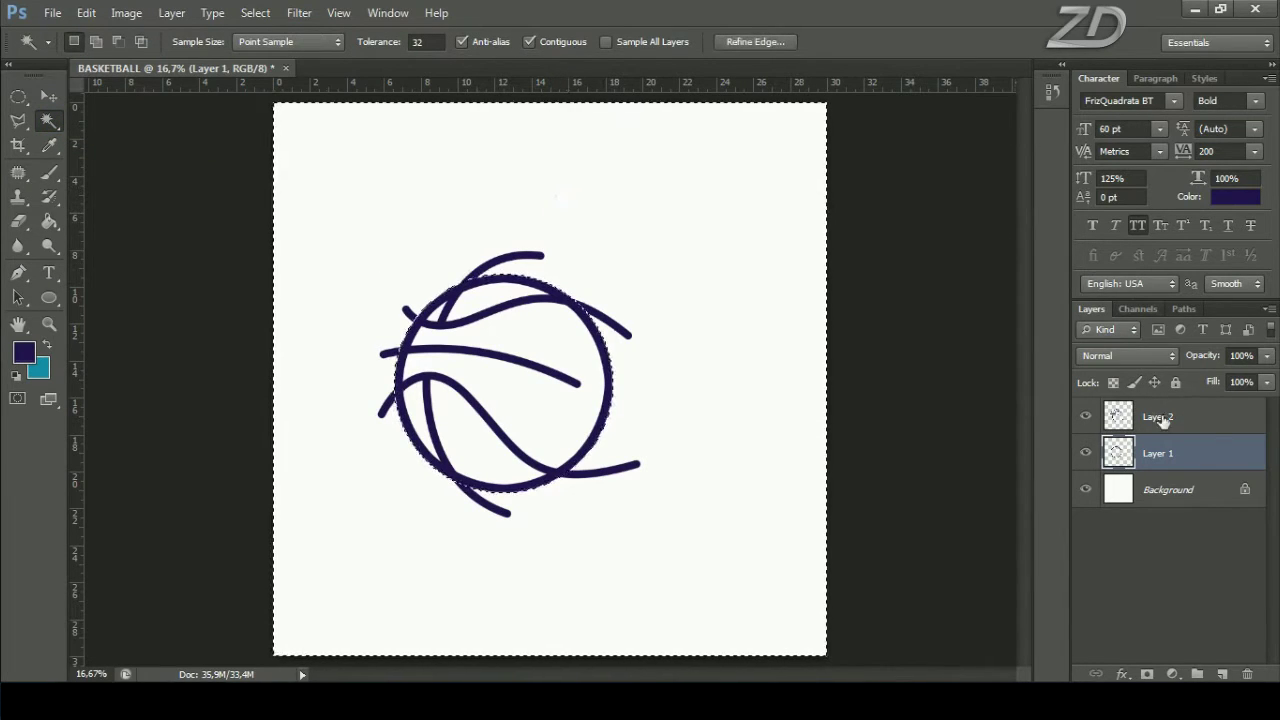
pyautogui.click(1163, 421)
# Step: Erase the seam ends outside the circle with a 308 px Eraser, then deselect
pyautogui.click(17, 224)
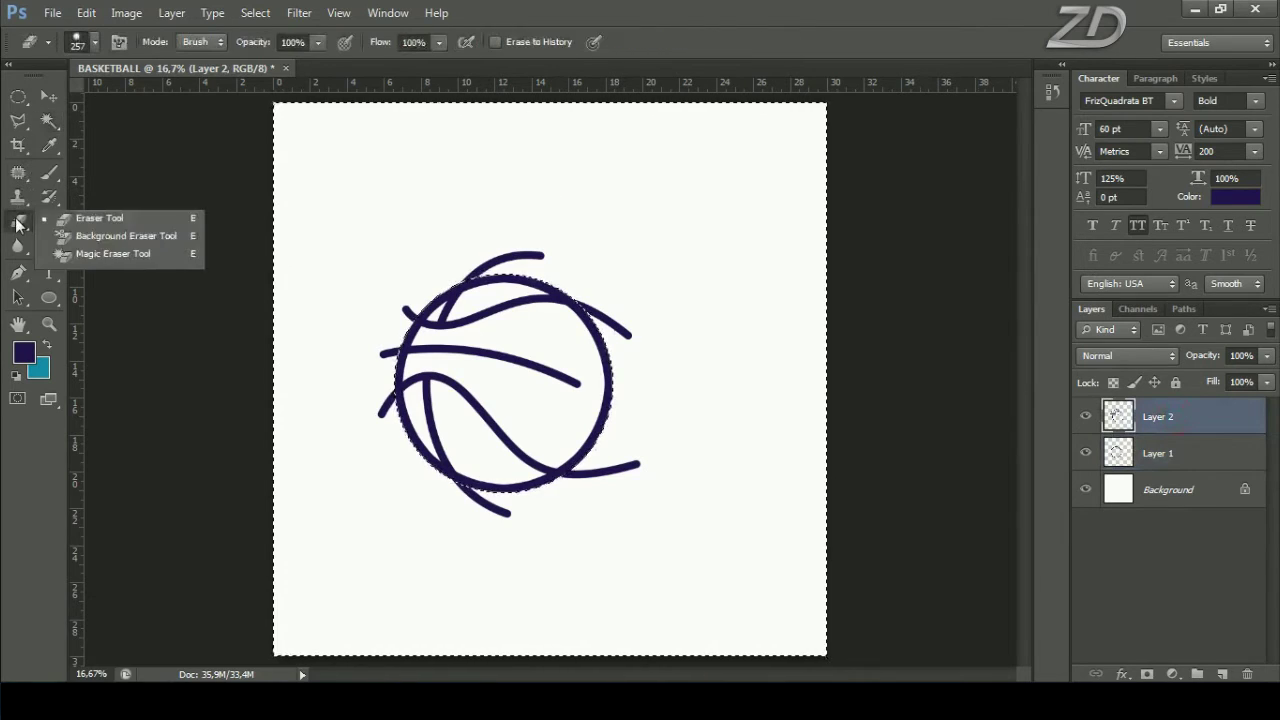
pyautogui.click(85, 218)
pyautogui.rightClick(456, 212)
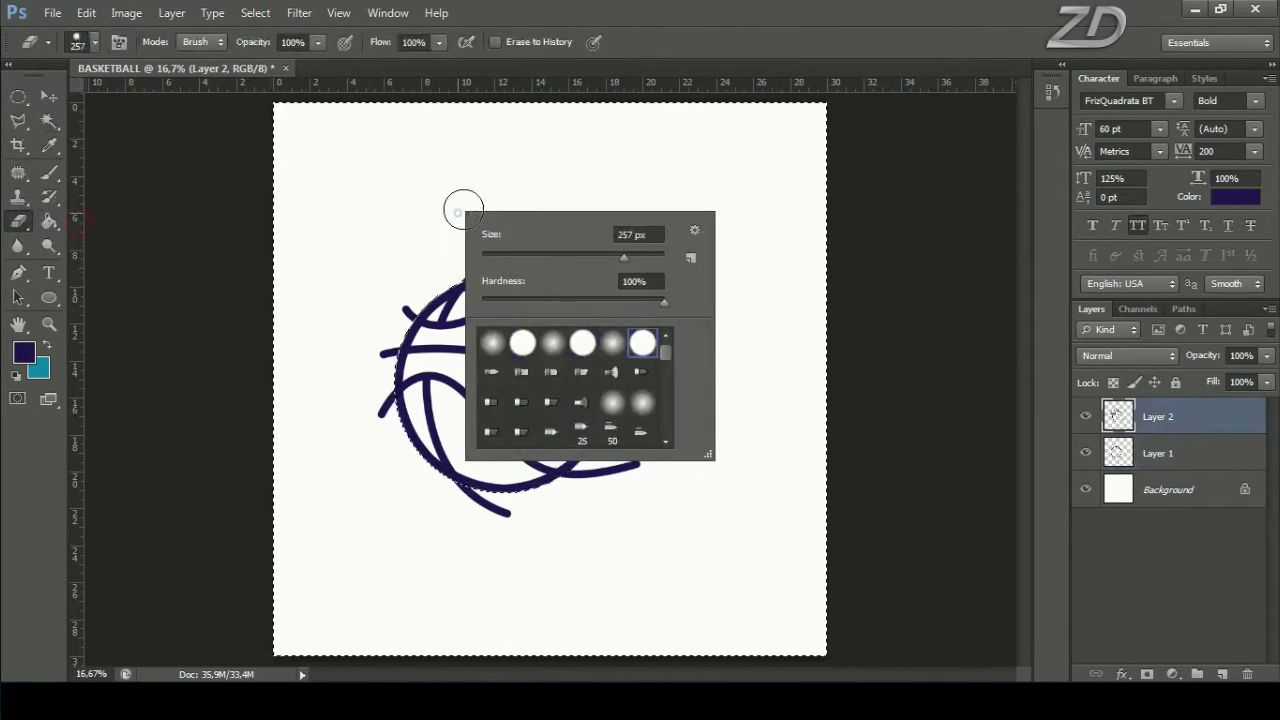
pyautogui.click(633, 234)
pyautogui.moveTo(624, 257); pyautogui.dragTo(628, 257)
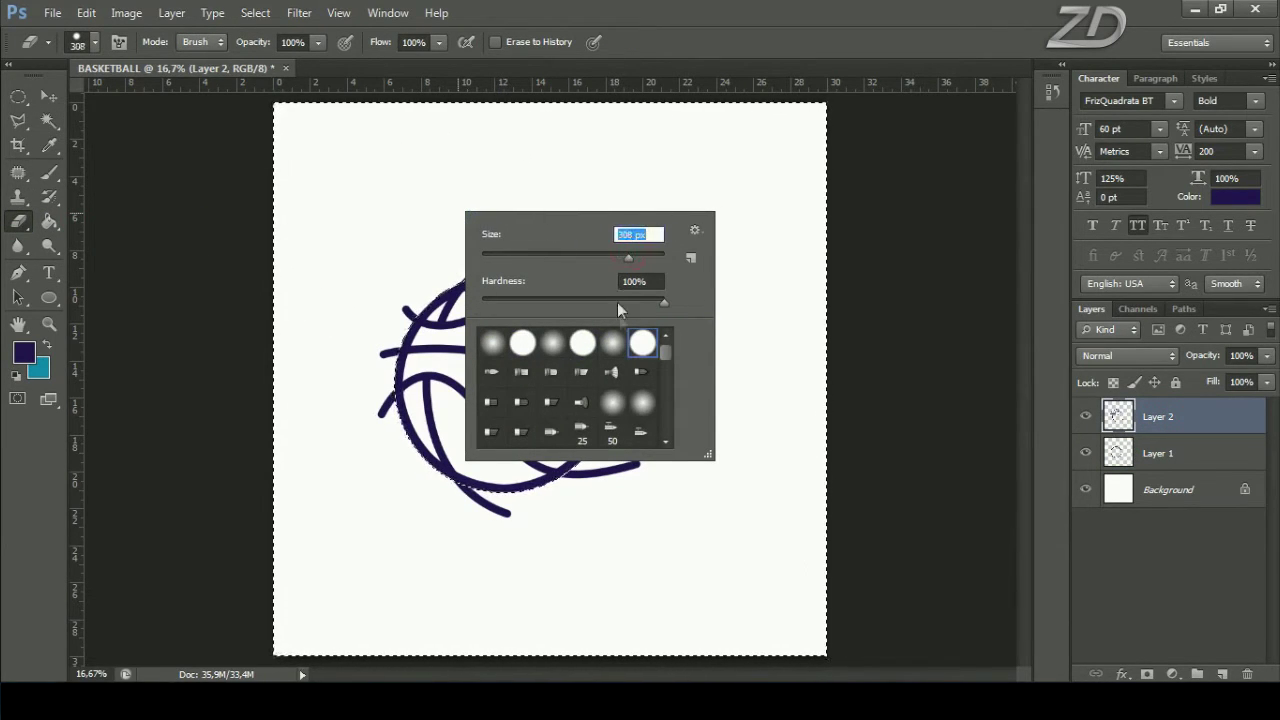
pyautogui.press('Return')
pyautogui.moveTo(596, 314)
pyautogui.mouseDown()
pyautogui.moveTo(503, 257)
pyautogui.moveTo(400, 337)
pyautogui.moveTo(443, 471)
pyautogui.moveTo(596, 476)
pyautogui.mouseUp()
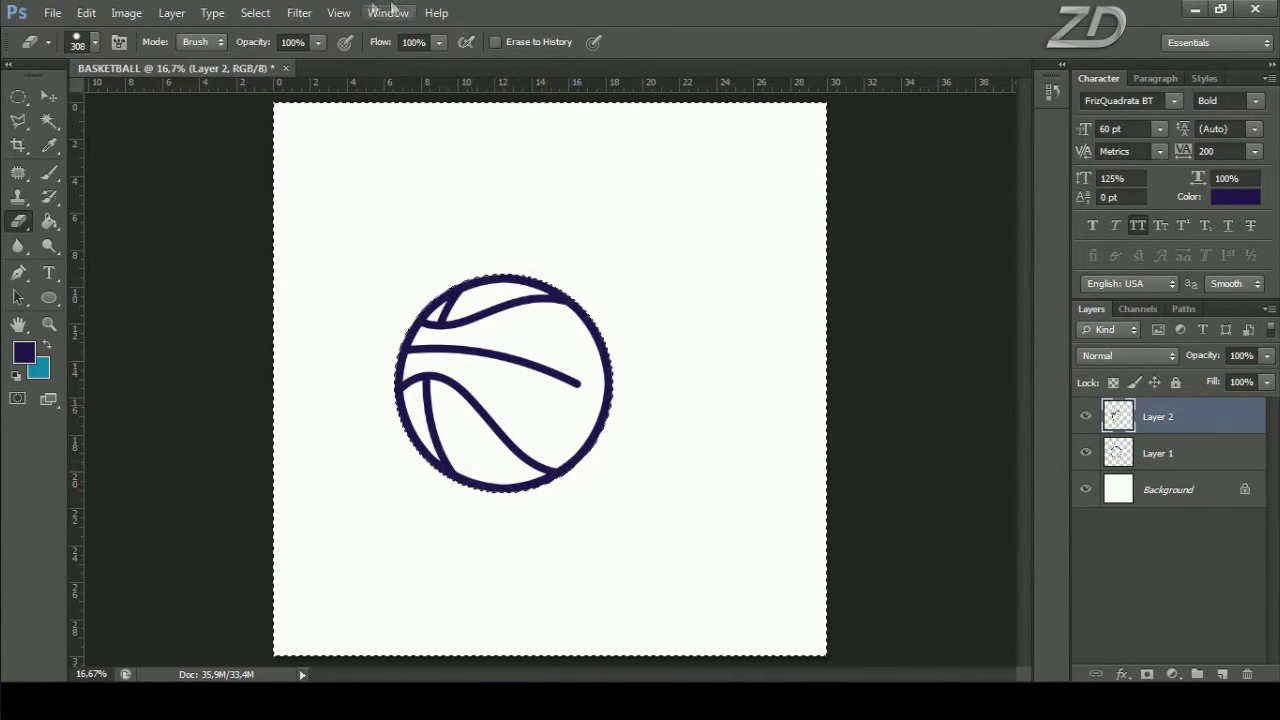
pyautogui.click(255, 12)
pyautogui.click(287, 51)
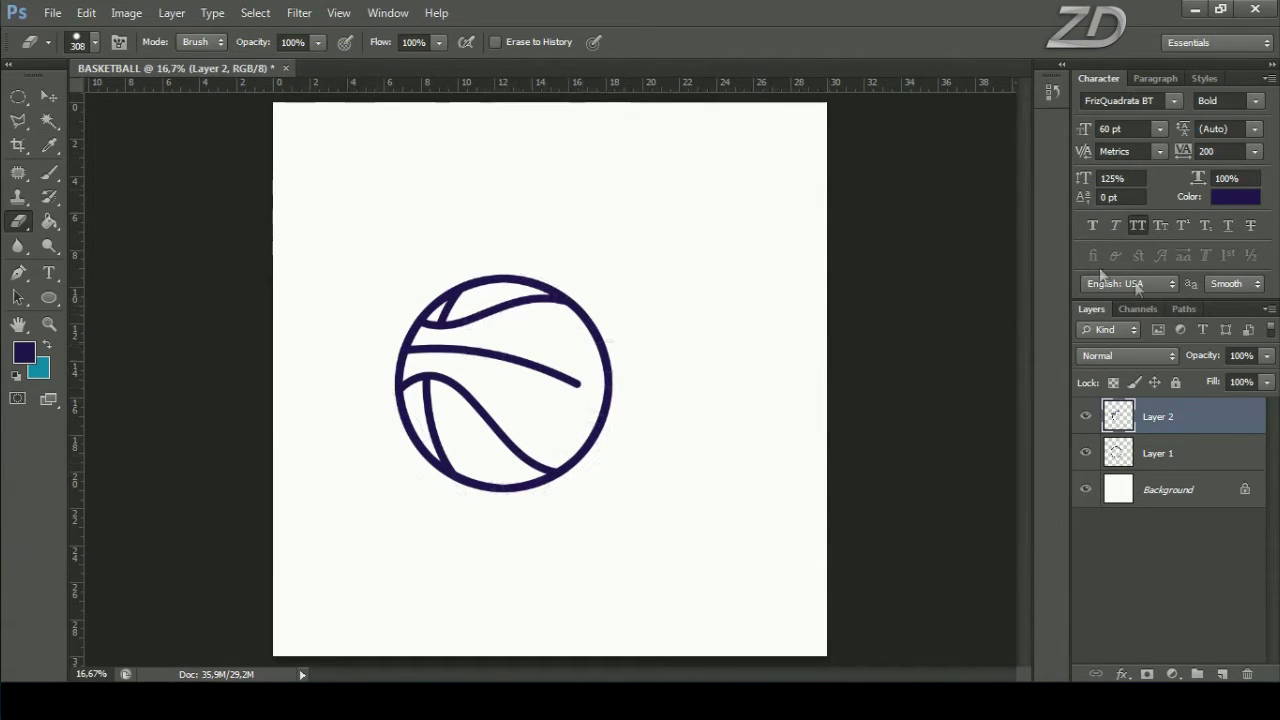
# Step: Scale the ring and seam layers together to about 101%
pyautogui.keyDown('ctrl'); pyautogui.click(1174, 455); pyautogui.keyUp('ctrl')
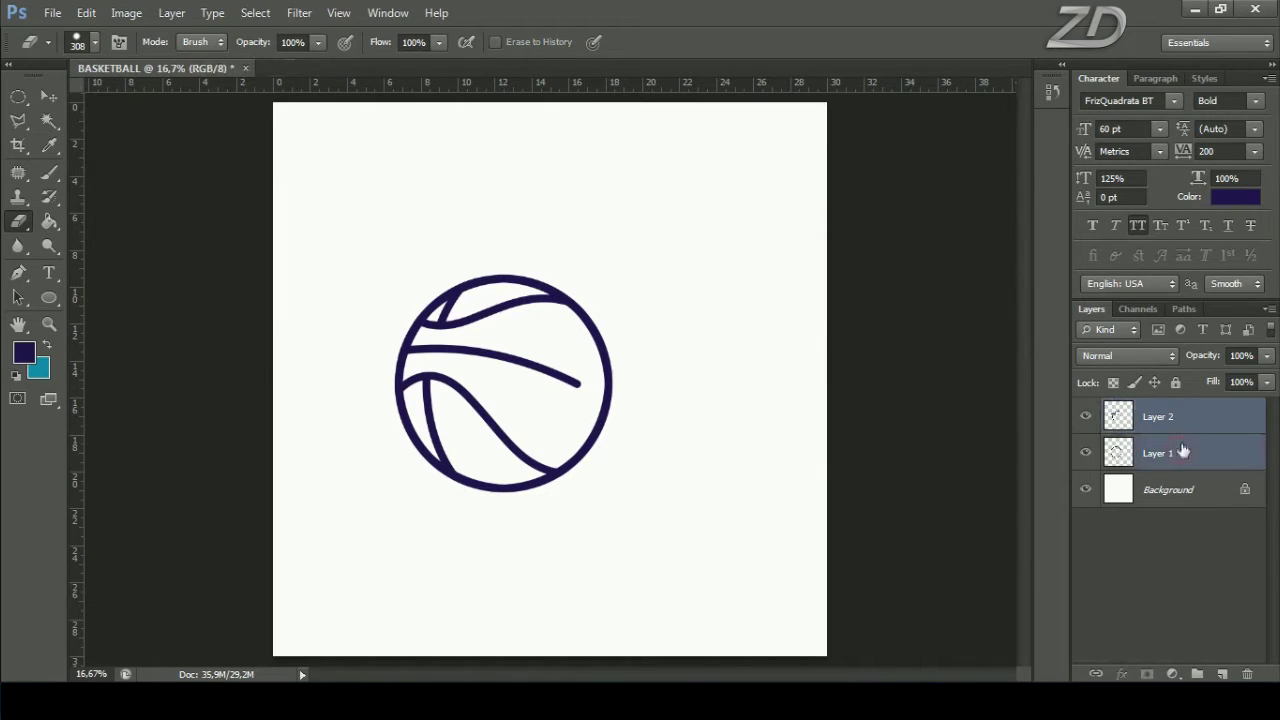
pyautogui.hotkey('ctrl', 't')
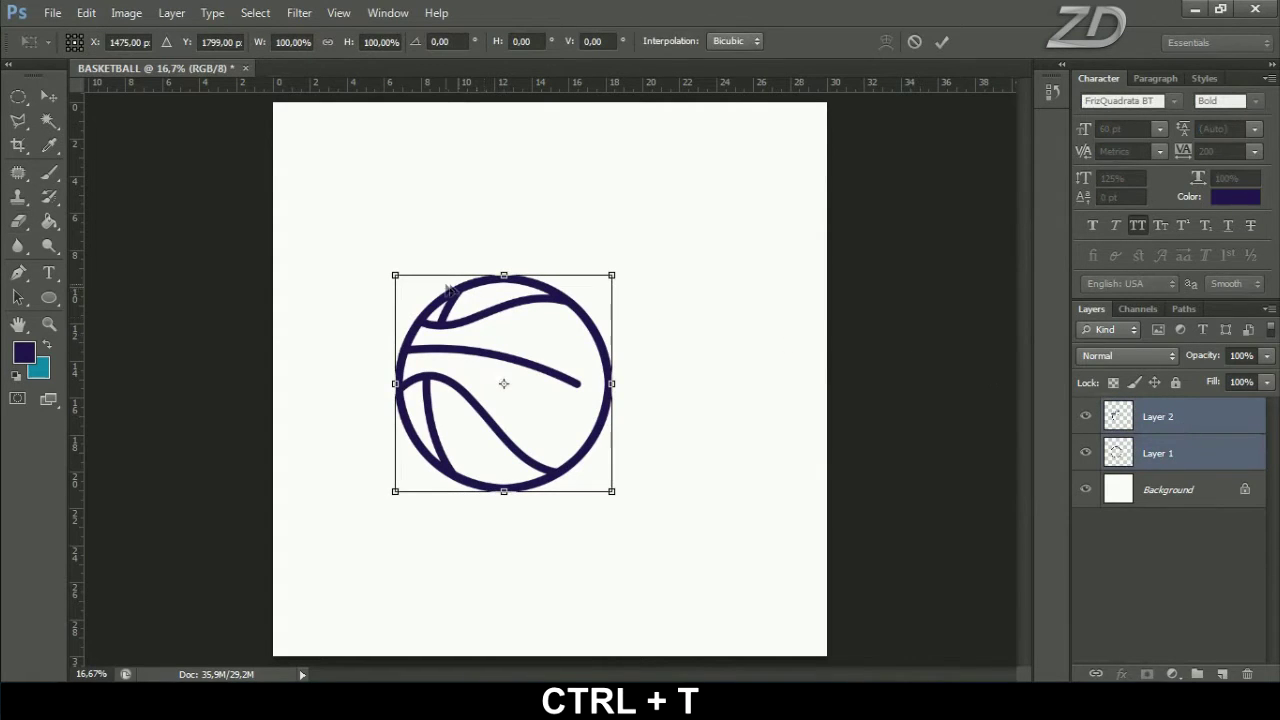
pyautogui.moveTo(390, 271); pyautogui.dragTo(388, 271)
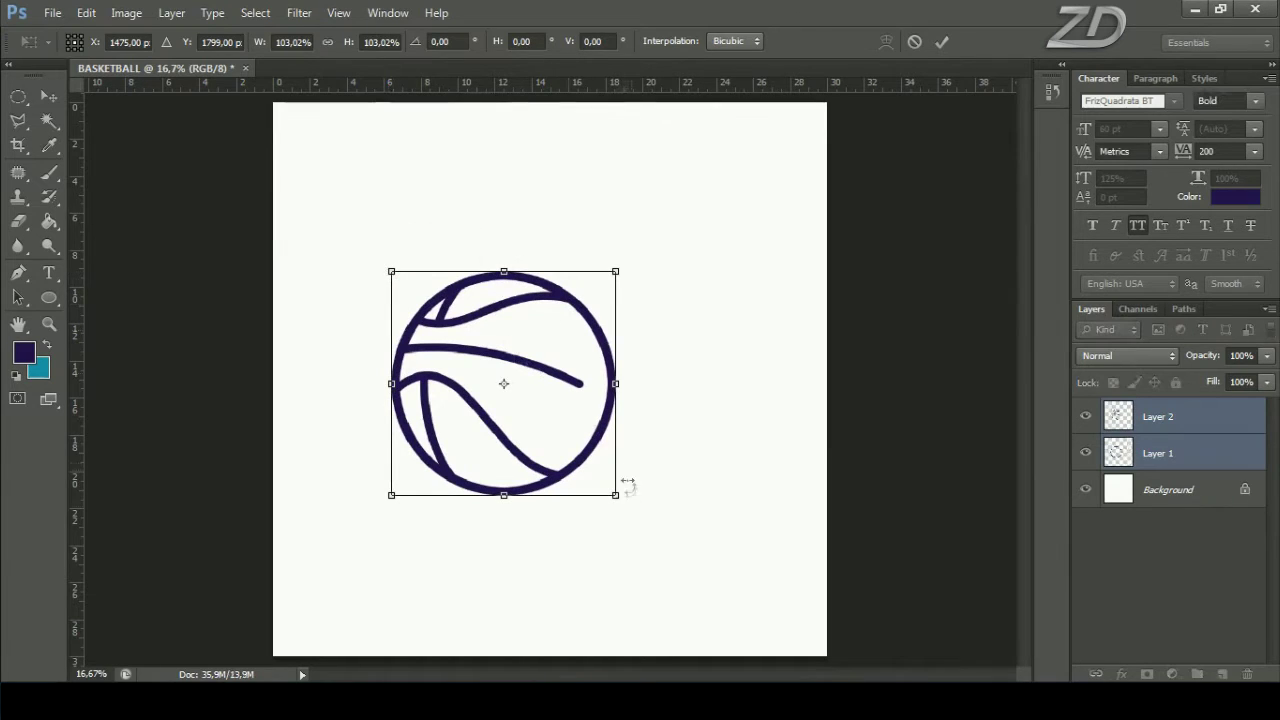
pyautogui.moveTo(620, 497); pyautogui.dragTo(611, 490)
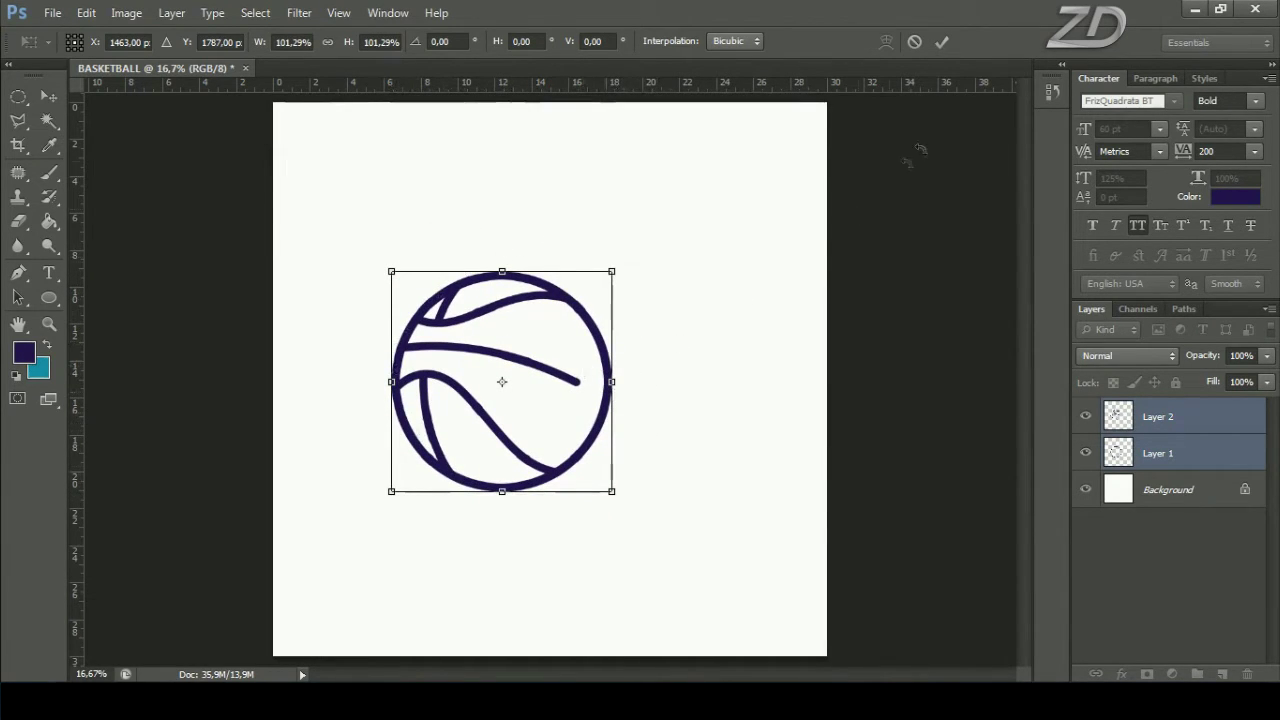
pyautogui.click(945, 41)
pyautogui.press('e')
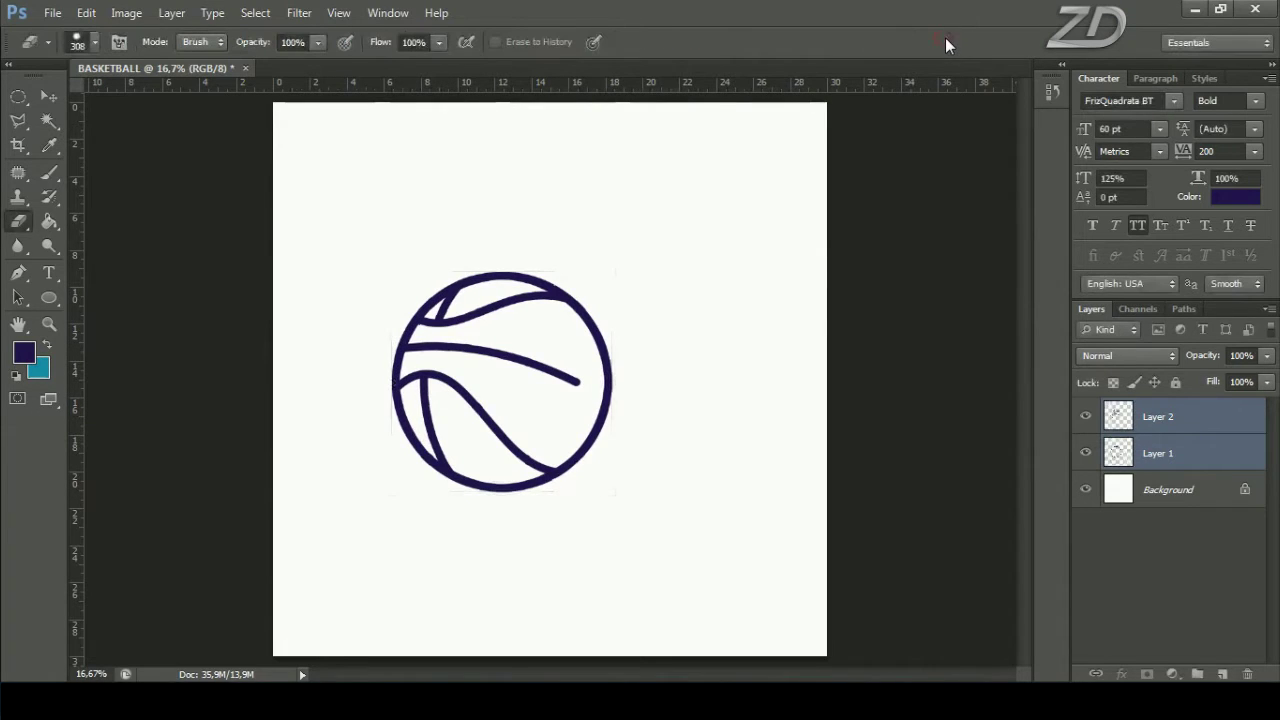
# Step: Merge Layer 1 and Layer 2 and rename the result MATERIAL 1
pyautogui.click(1200, 420)
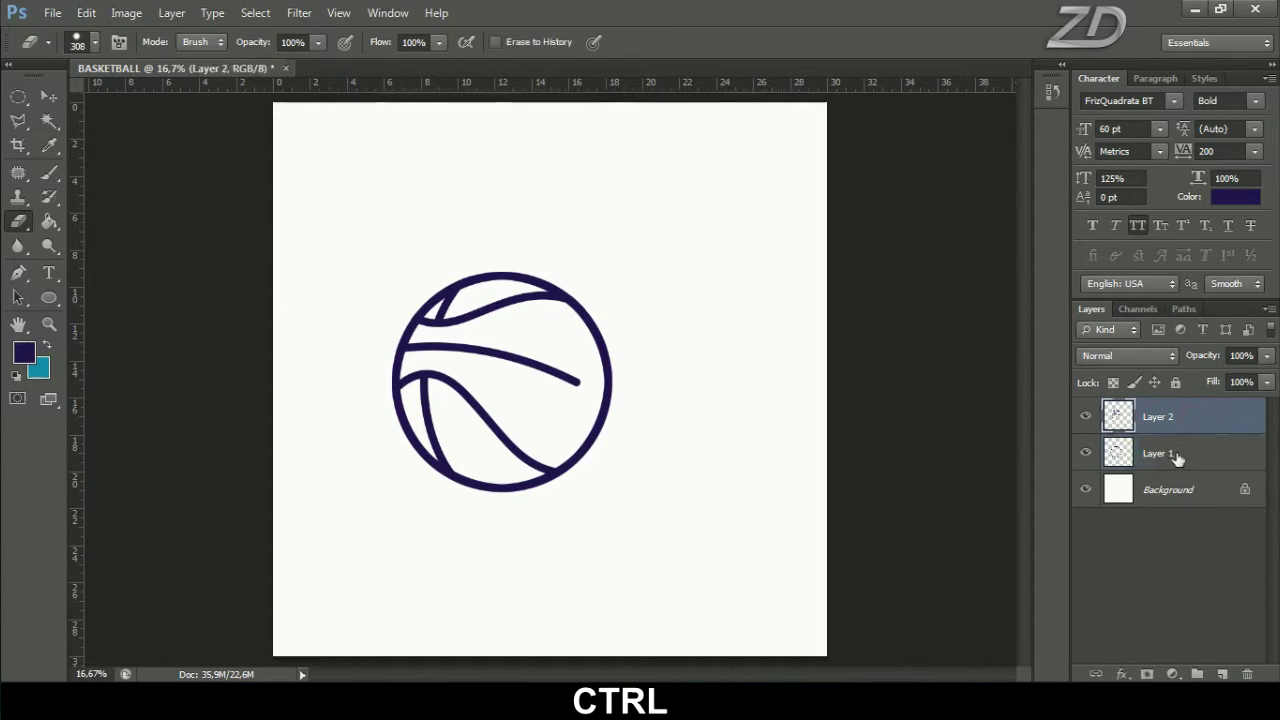
pyautogui.keyDown('ctrl'); pyautogui.click(1169, 455); pyautogui.keyUp('ctrl')
pyautogui.rightClick(1168, 420)
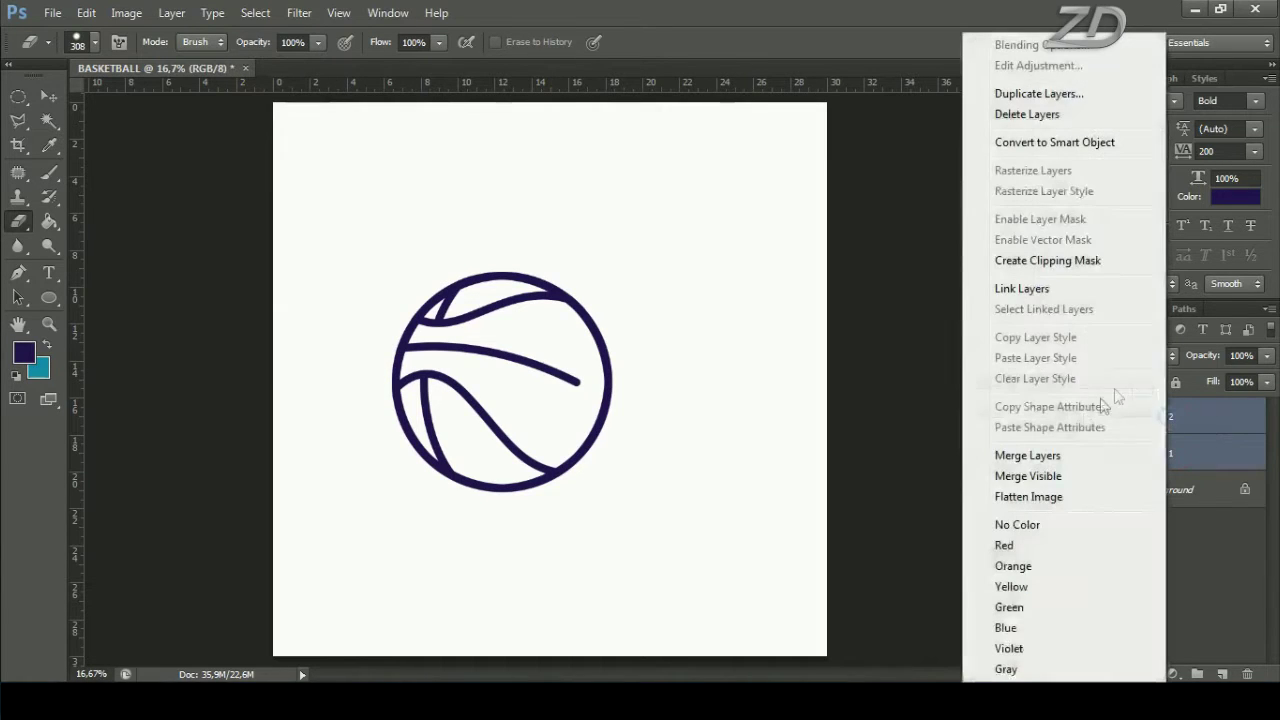
pyautogui.click(1100, 460)
pyautogui.click(1087, 416)
pyautogui.doubleClick(1165, 416)
pyautogui.write('MATERIAL 1')
pyautogui.press('Return')
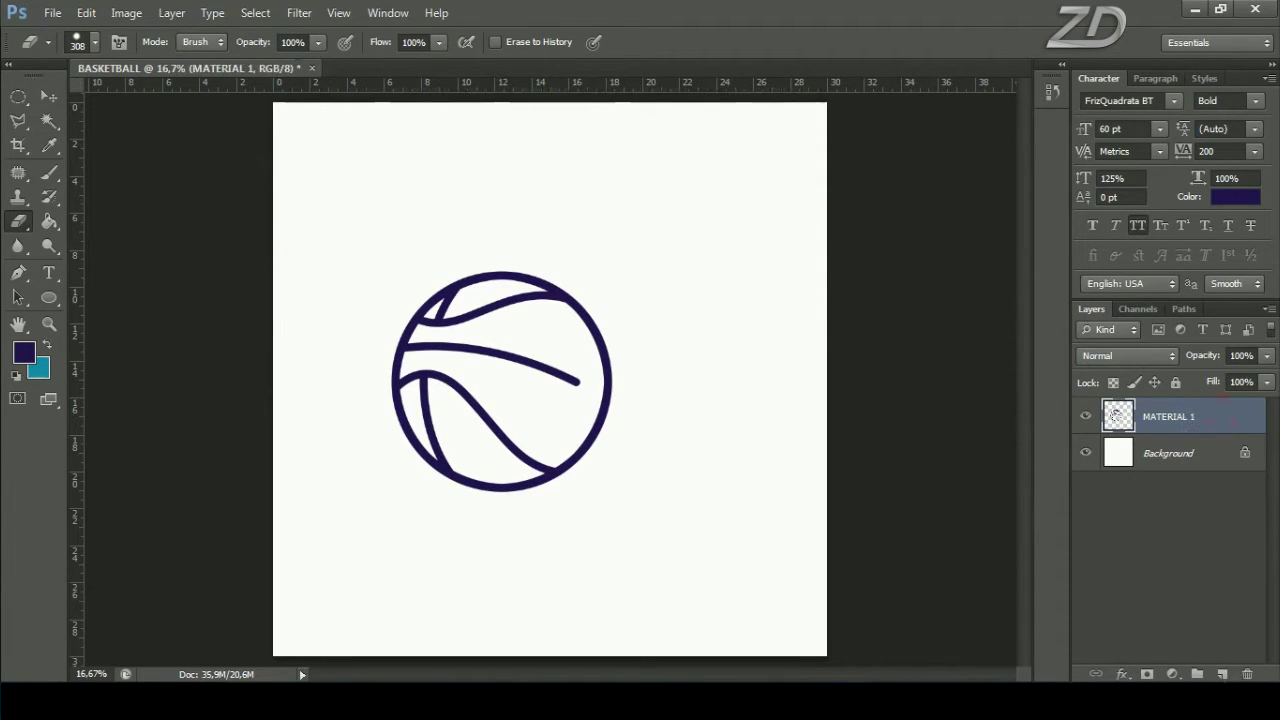
pyautogui.click(1222, 674)
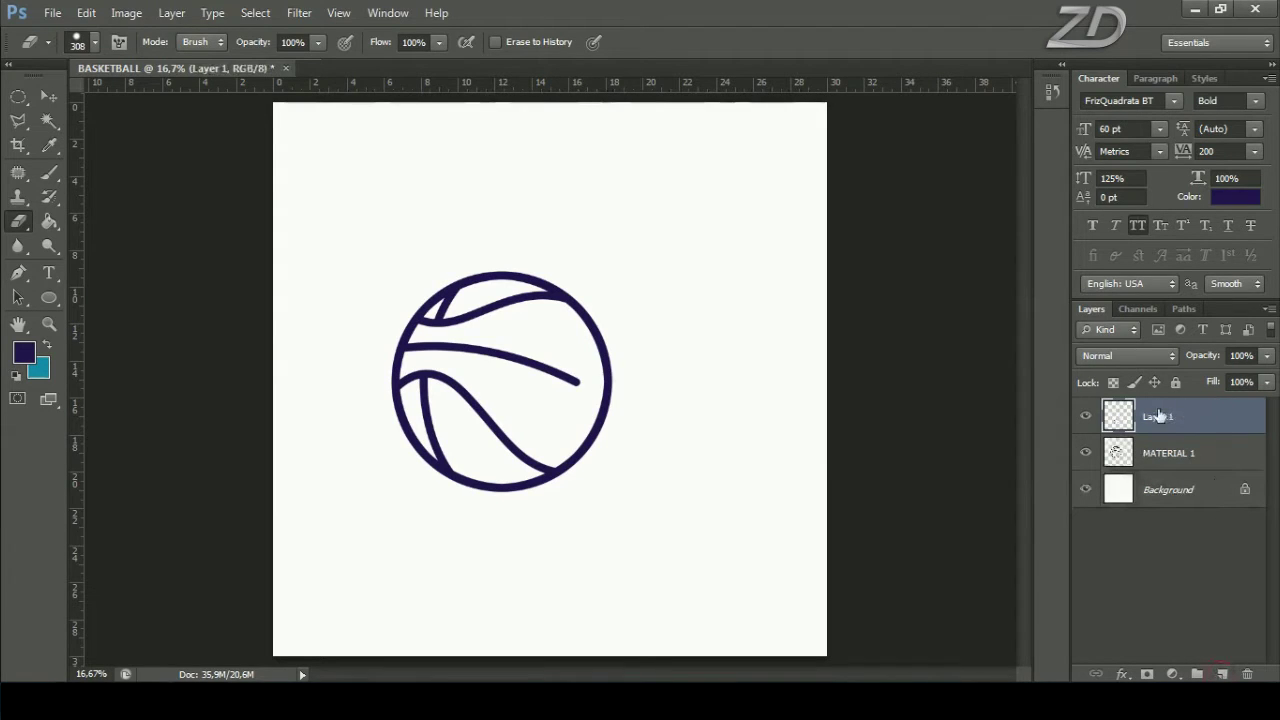
# Step: Set the Brush Tool to a 3 px size
pyautogui.moveTo(49, 172); pyautogui.dragTo(91, 181)
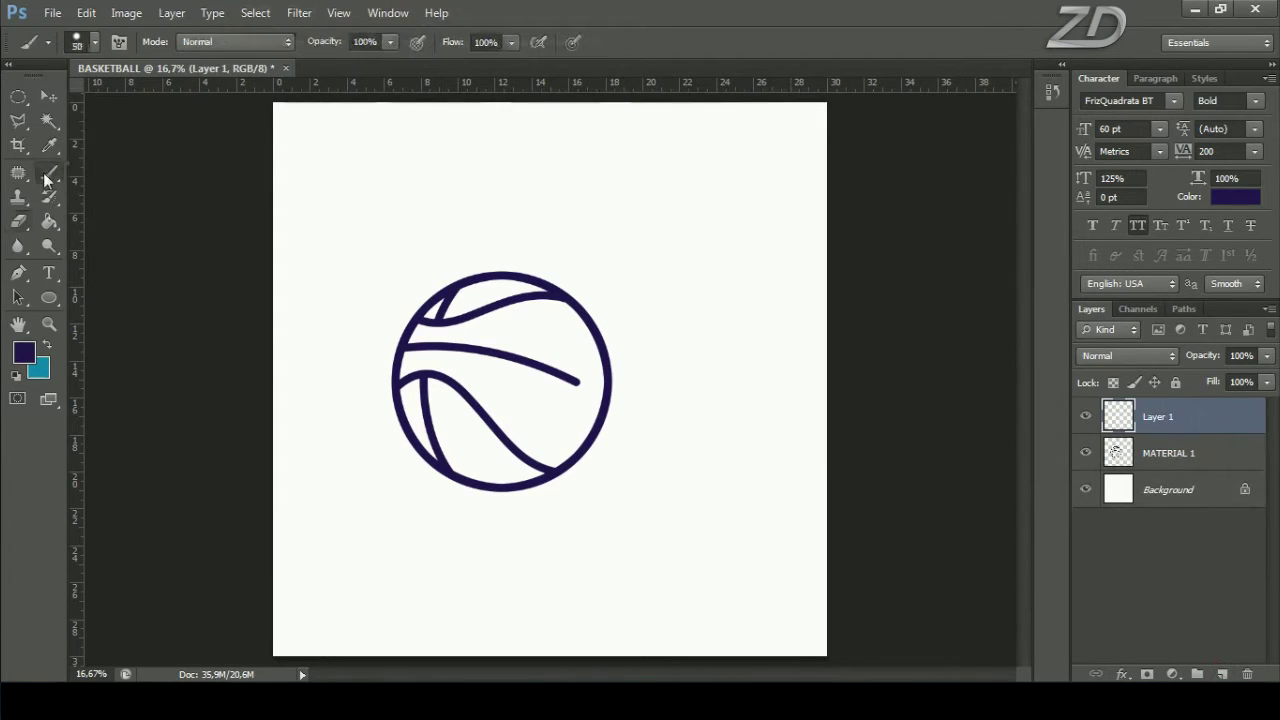
pyautogui.click(128, 173)
pyautogui.rightClick(441, 170)
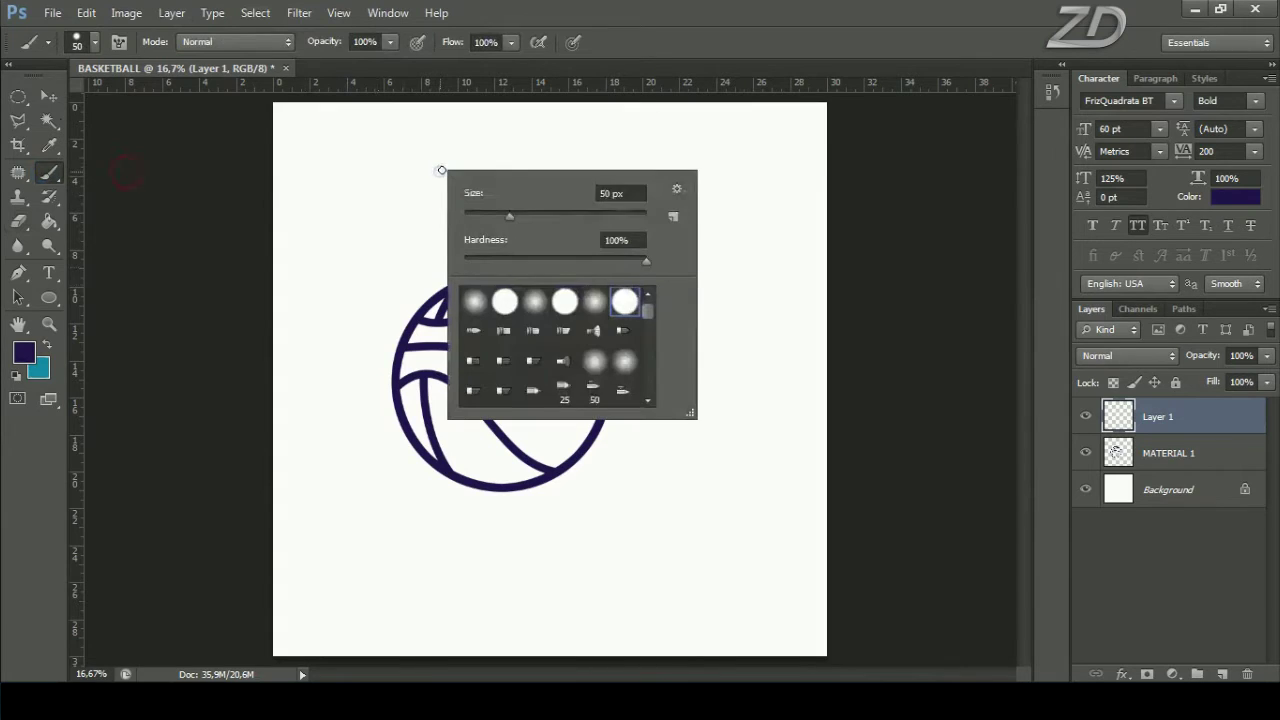
pyautogui.doubleClick(609, 193)
pyautogui.write('3')
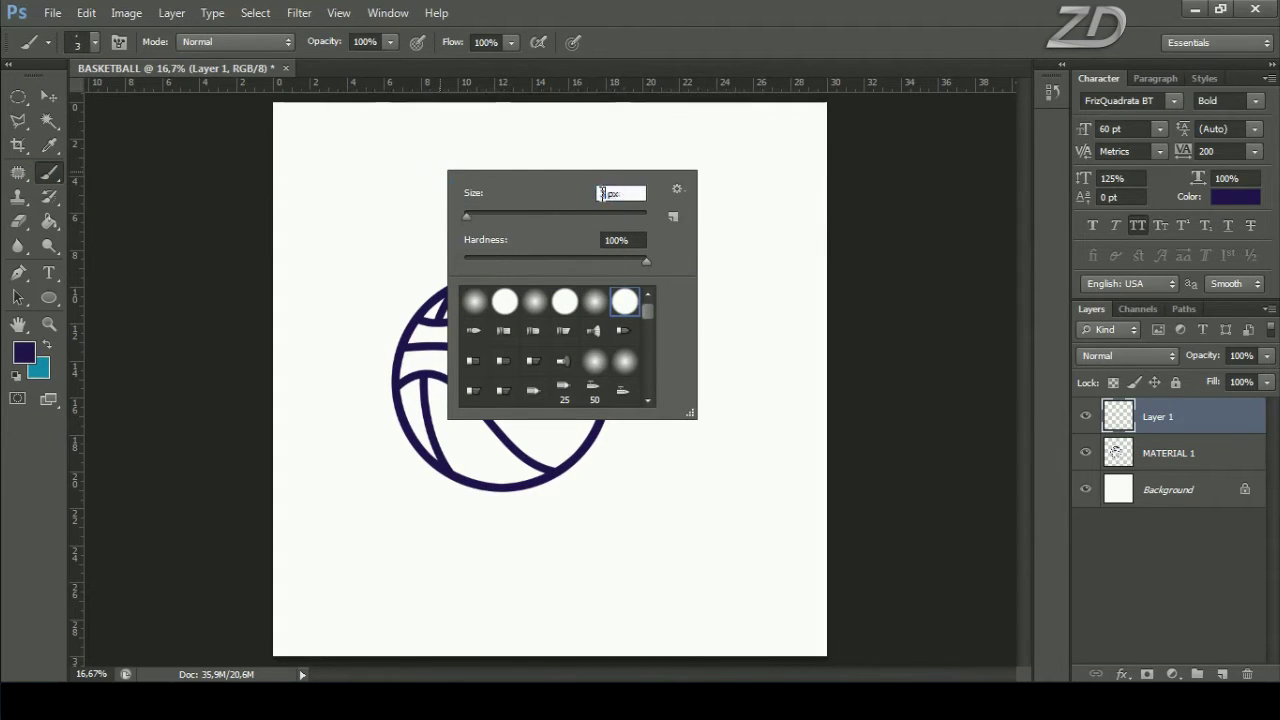
pyautogui.doubleClick(632, 193)
pyautogui.press('Return')
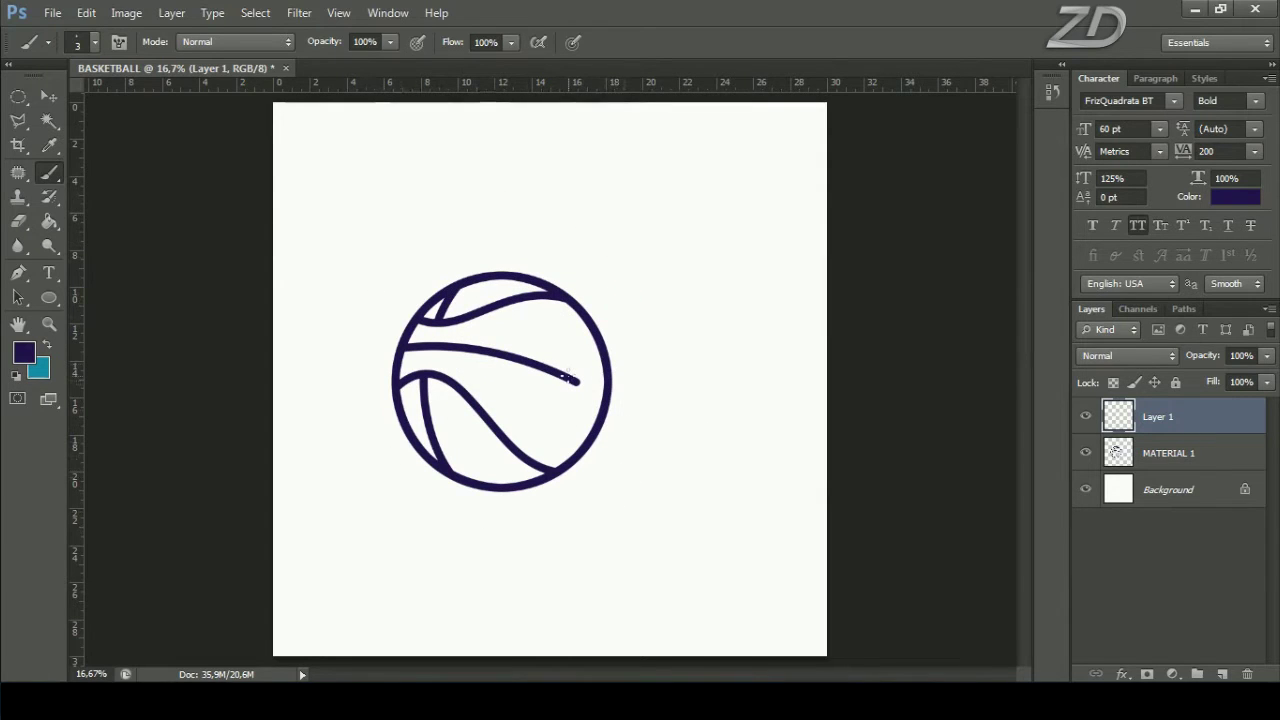
# Step: Zoom in on the ball's right side and draw a thin line beside the middle seam's end
pyautogui.hotkey('ctrl', '+')
pyautogui.hotkey('ctrl', '+')
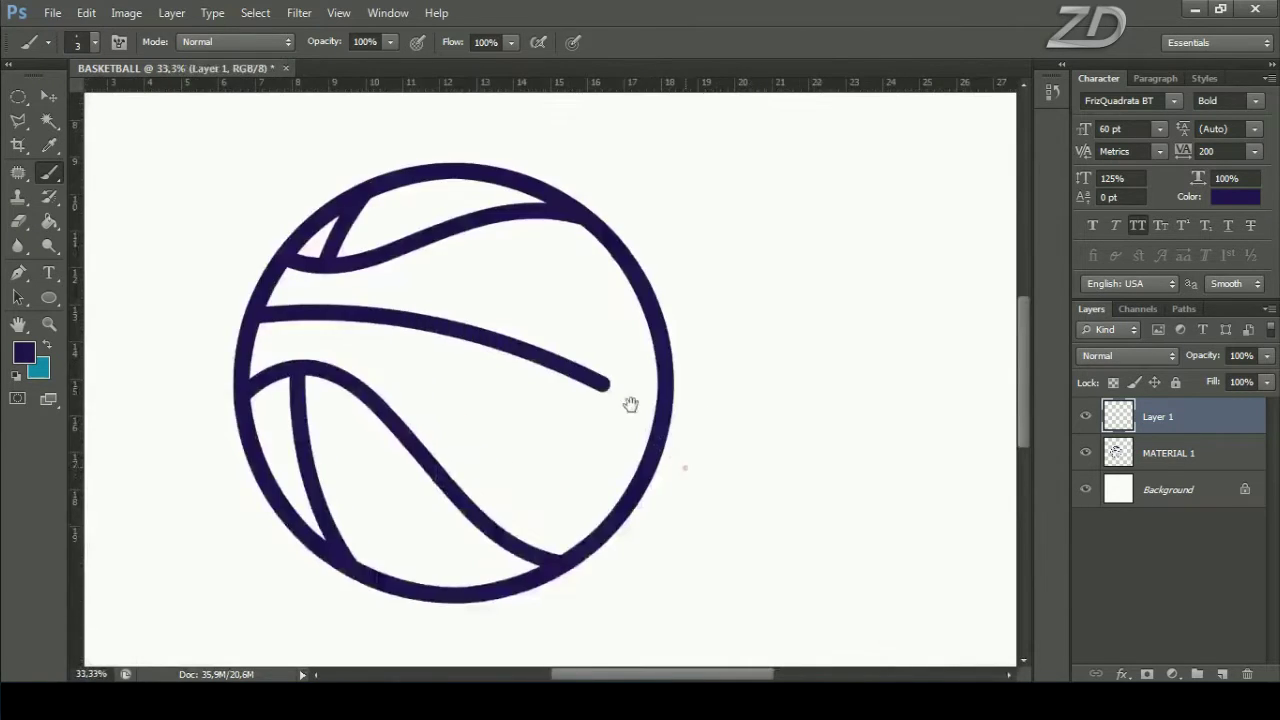
pyautogui.moveTo(687, 458); pyautogui.dragTo(542, 314)
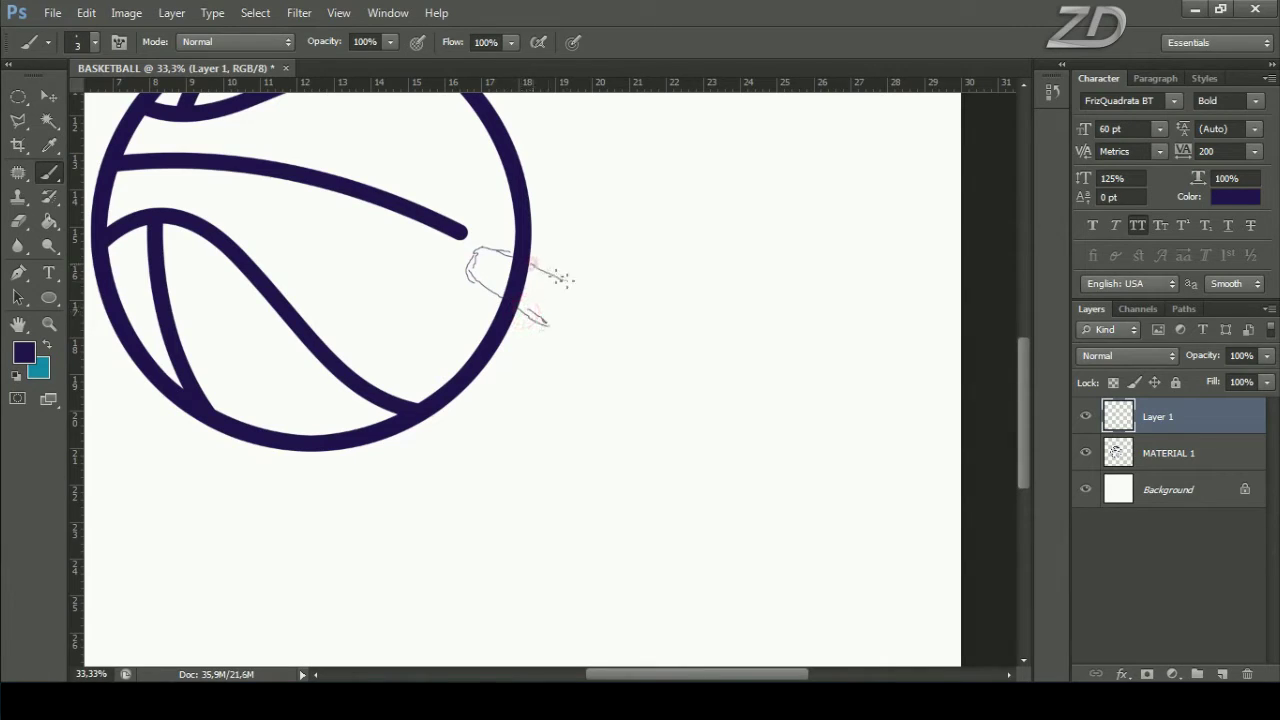
pyautogui.moveTo(563, 277); pyautogui.dragTo(609, 364)
# Step: Sketch thin outlines of the right hand and the left arm and hand beside the ball
pyautogui.moveTo(556, 338); pyautogui.dragTo(533, 380)
pyautogui.moveTo(483, 462); pyautogui.dragTo(545, 493)
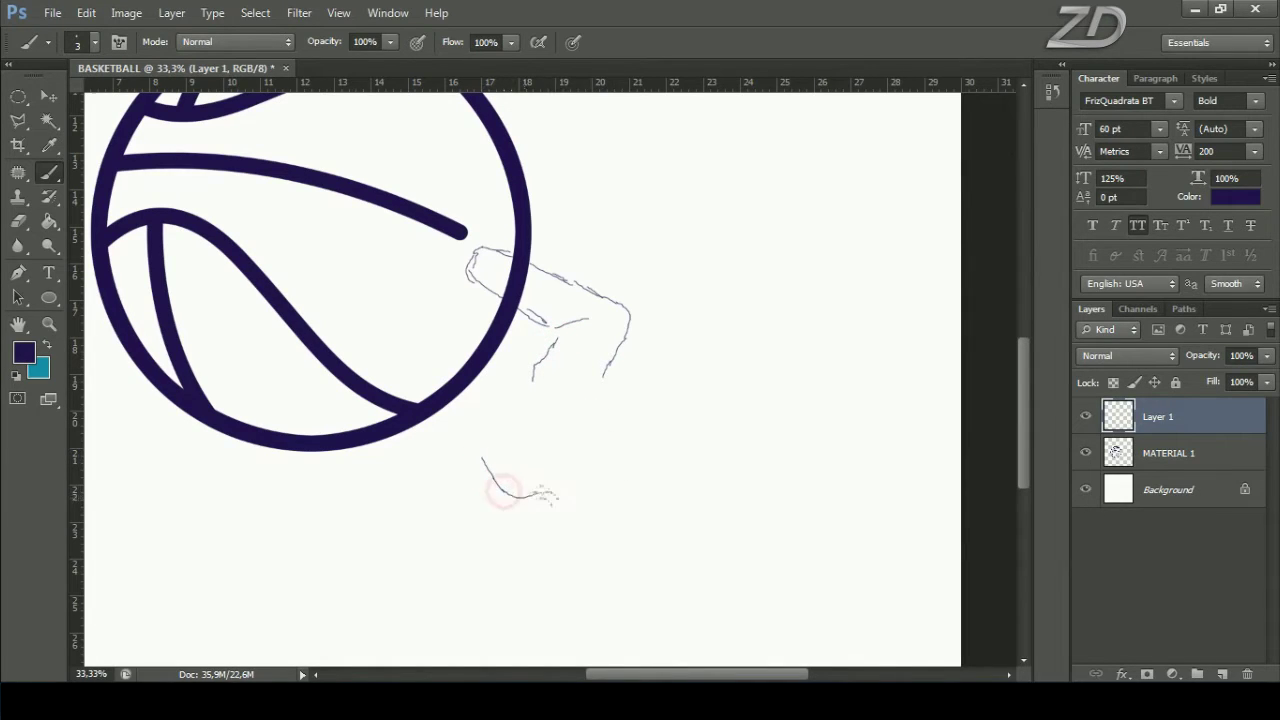
pyautogui.moveTo(610, 426); pyautogui.dragTo(606, 374)
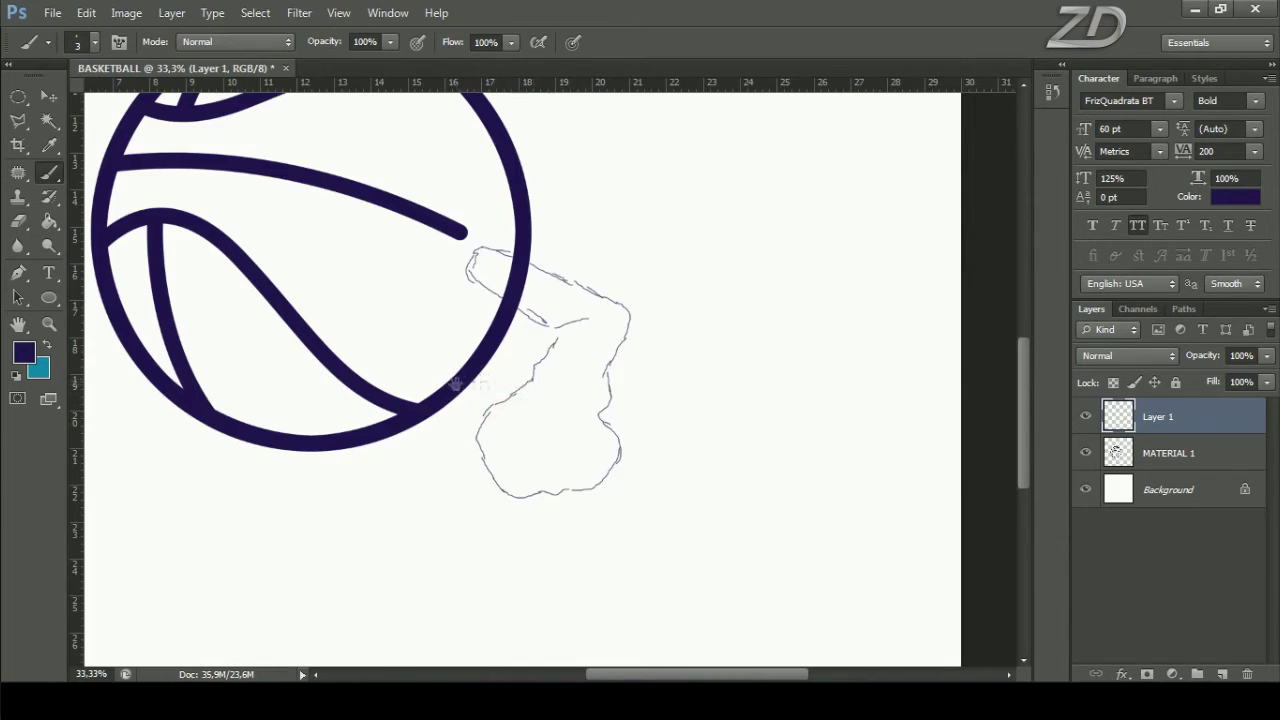
pyautogui.moveTo(451, 380); pyautogui.dragTo(706, 369)
pyautogui.moveTo(471, 320)
pyautogui.mouseDown()
pyautogui.moveTo(506, 410)
pyautogui.moveTo(471, 429)
pyautogui.moveTo(400, 394)
pyautogui.mouseUp()
pyautogui.moveTo(451, 253); pyautogui.dragTo(465, 348)
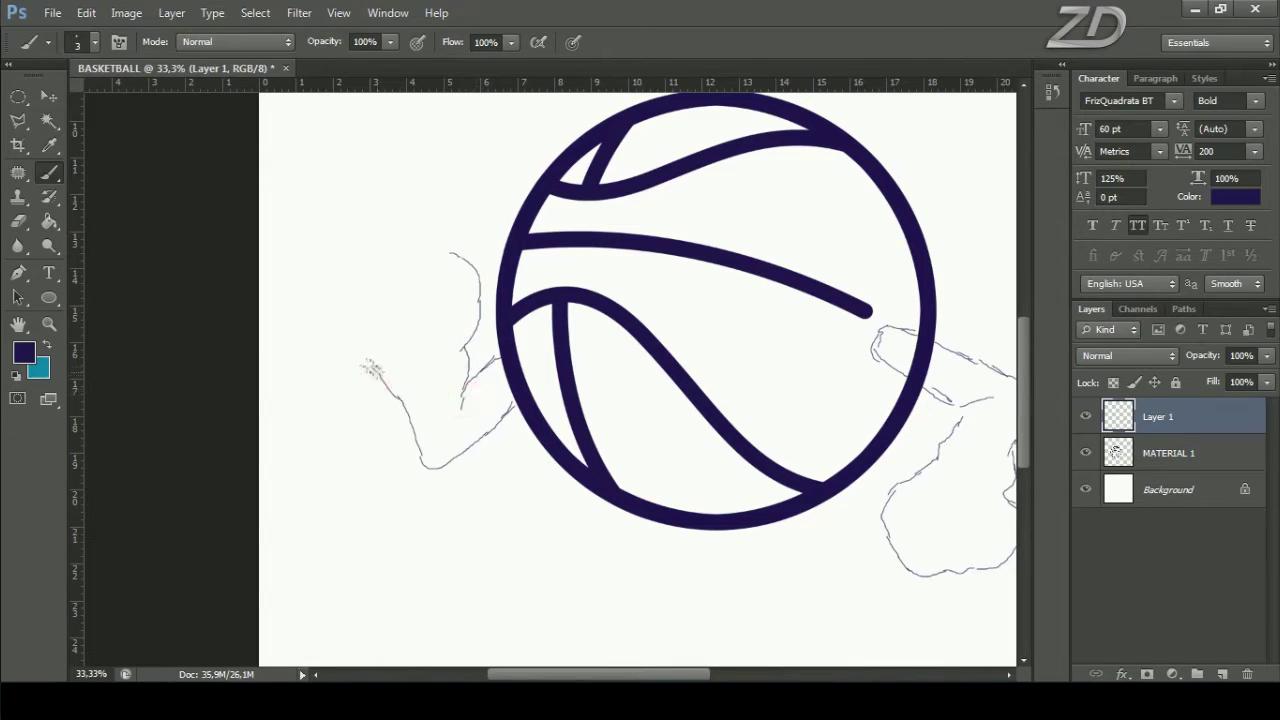
pyautogui.moveTo(352, 290)
pyautogui.mouseDown()
pyautogui.moveTo(372, 250)
pyautogui.moveTo(450, 255)
pyautogui.mouseUp()
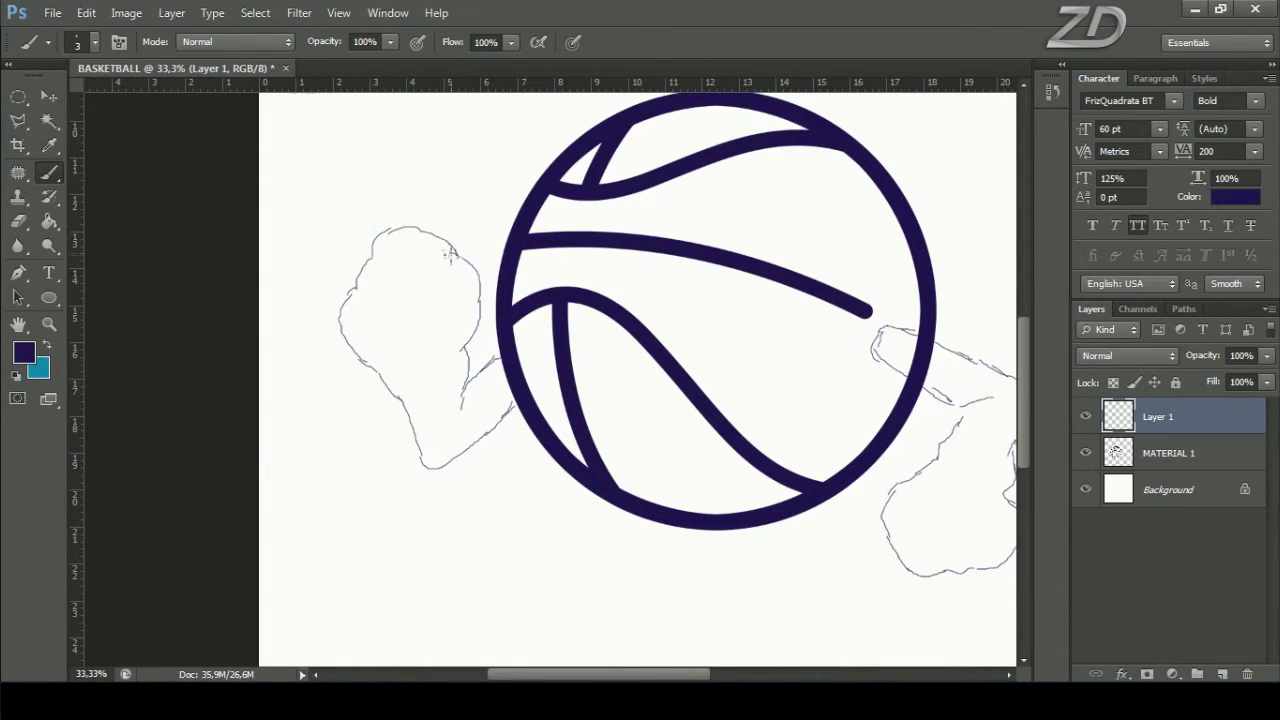
# Step: Sketch contours under the ball and begin the left and right leg outlines
pyautogui.moveTo(668, 462); pyautogui.dragTo(504, 257)
pyautogui.moveTo(612, 273); pyautogui.dragTo(496, 356)
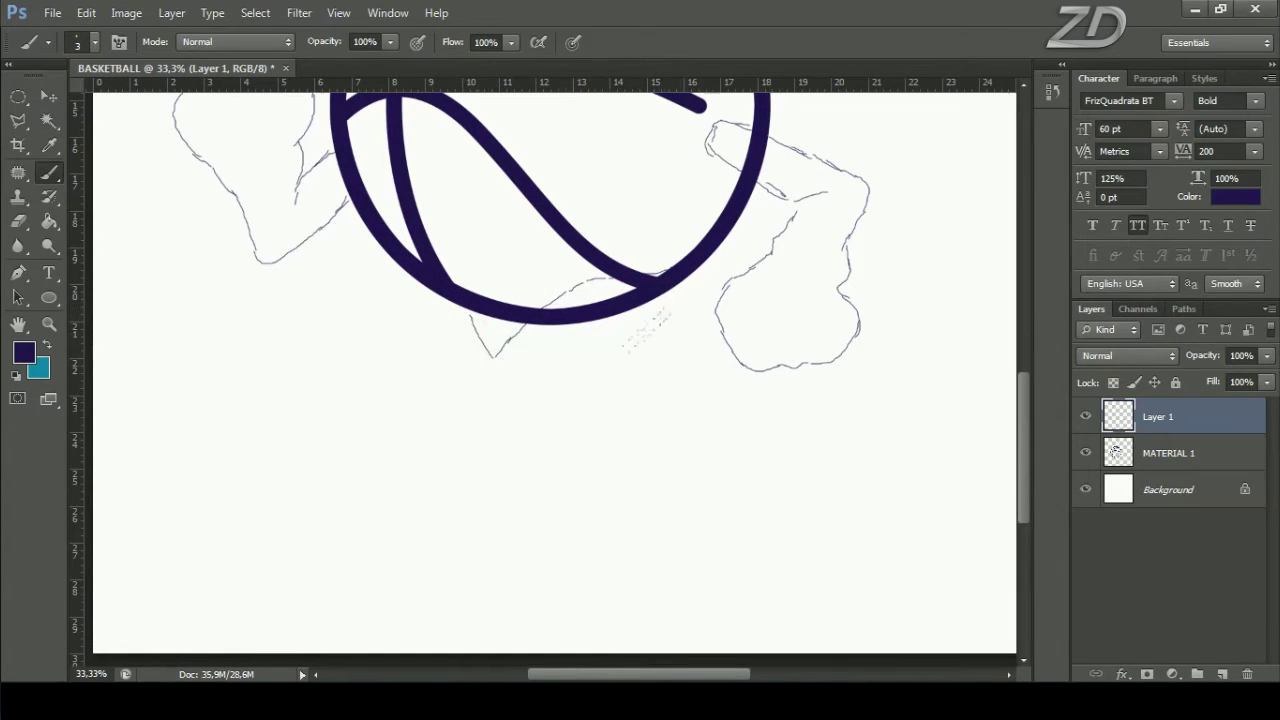
pyautogui.moveTo(557, 403)
pyautogui.mouseDown()
pyautogui.moveTo(586, 415)
pyautogui.moveTo(534, 403)
pyautogui.moveTo(500, 495)
pyautogui.mouseUp()
pyautogui.moveTo(467, 355)
pyautogui.mouseDown()
pyautogui.moveTo(398, 299)
pyautogui.moveTo(337, 358)
pyautogui.moveTo(430, 529)
pyautogui.moveTo(490, 527)
pyautogui.mouseUp()
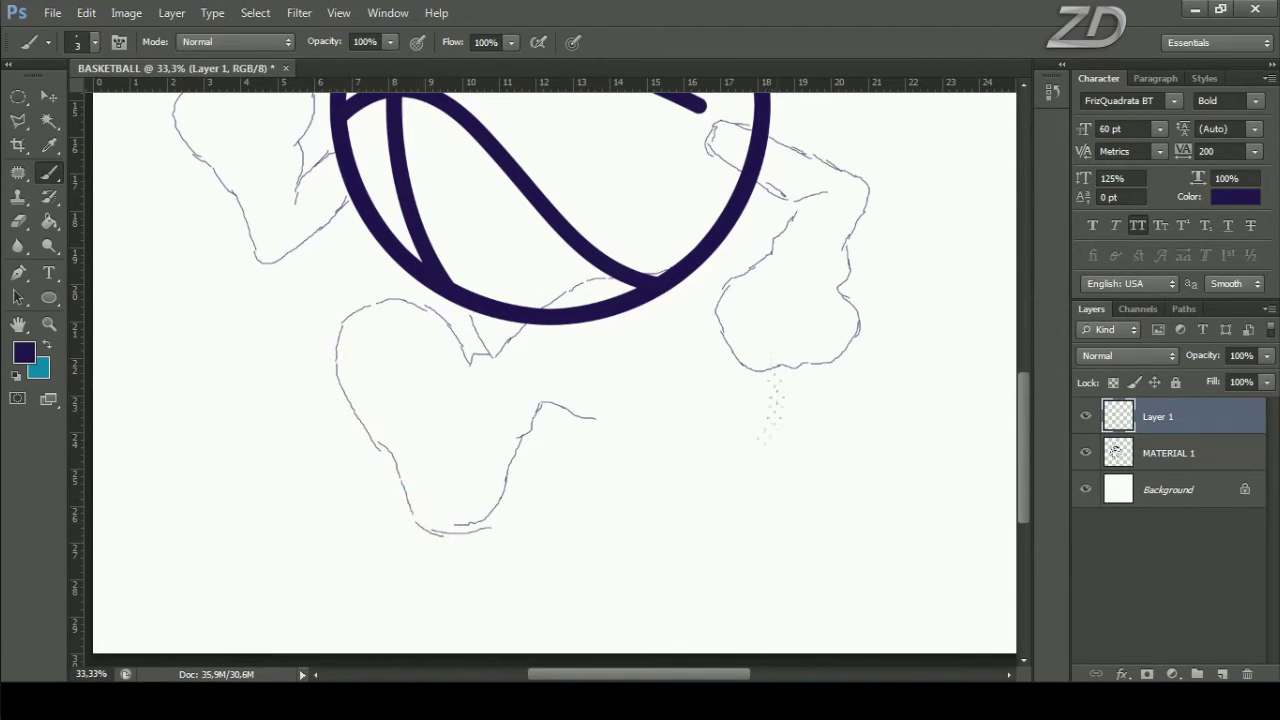
pyautogui.moveTo(585, 347)
pyautogui.mouseDown()
pyautogui.moveTo(643, 336)
pyautogui.moveTo(714, 409)
pyautogui.moveTo(705, 525)
pyautogui.mouseUp()
pyautogui.moveTo(571, 534)
pyautogui.mouseDown()
pyautogui.moveTo(702, 525)
pyautogui.moveTo(563, 492)
pyautogui.moveTo(615, 470)
pyautogui.moveTo(597, 421)
pyautogui.mouseUp()
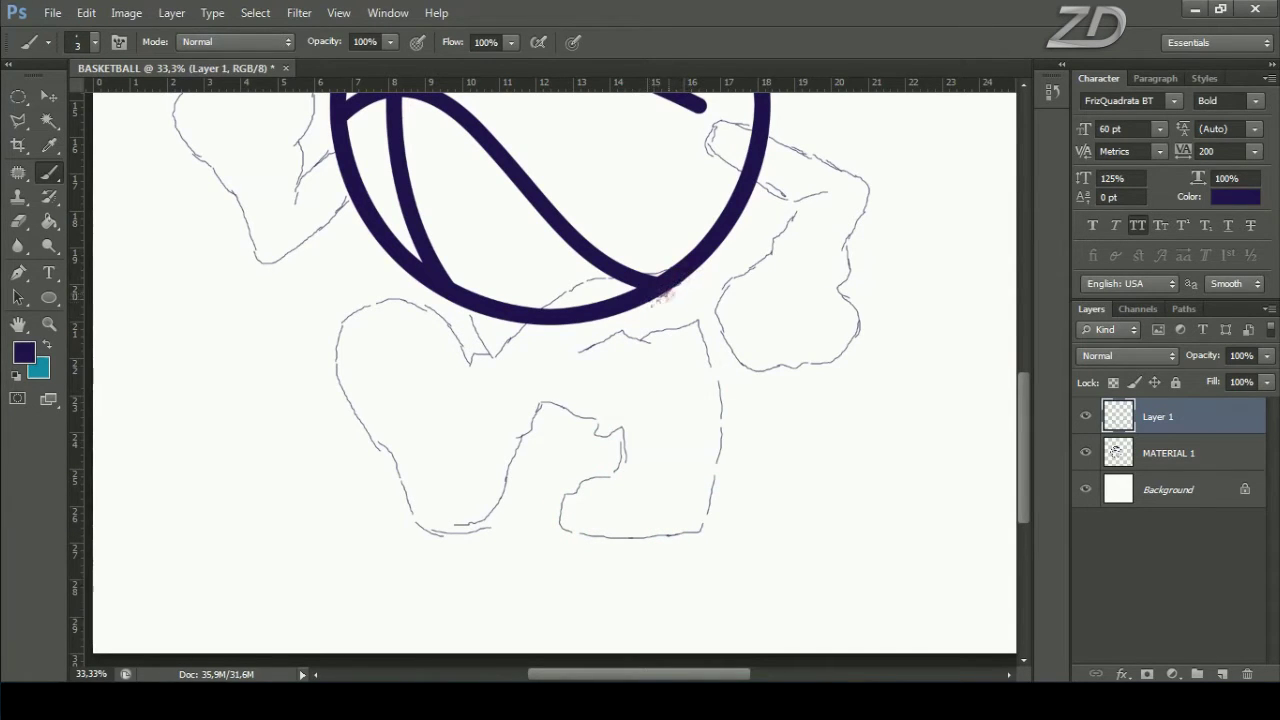
# Step: Complete both leg and foot outlines and hatch inside the legs, then zoom out
pyautogui.moveTo(567, 379); pyautogui.dragTo(583, 447)
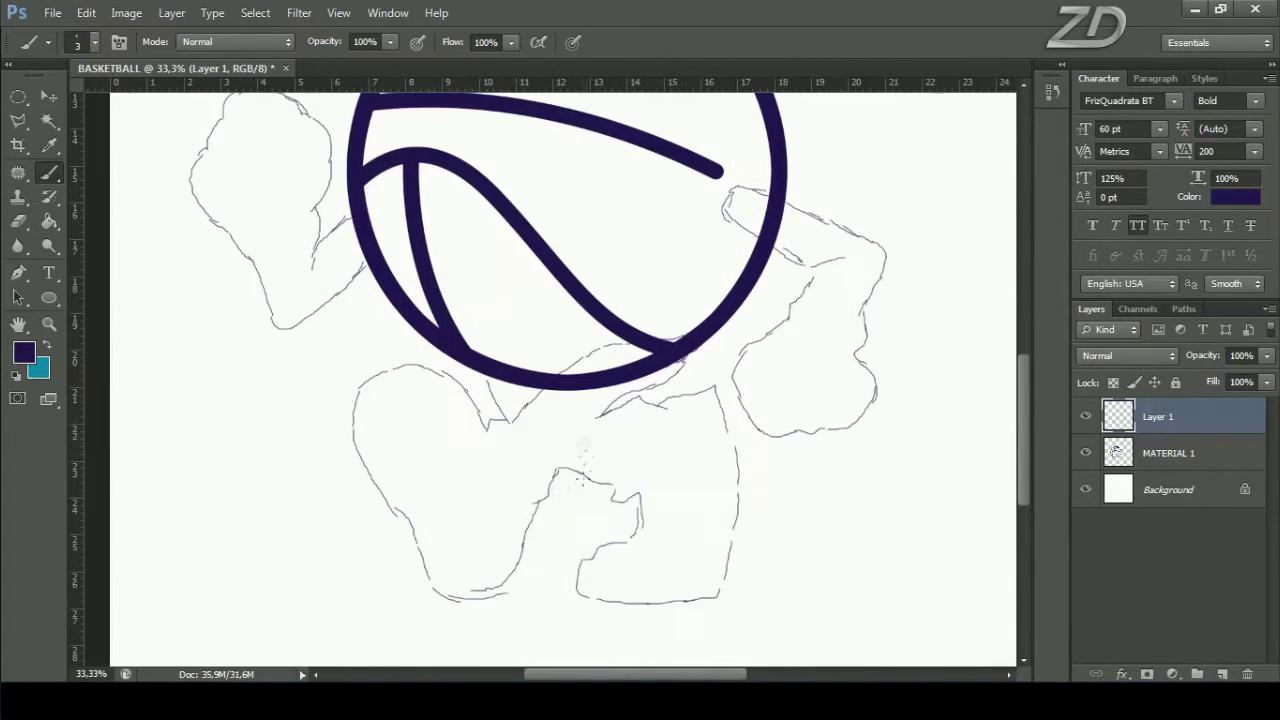
pyautogui.moveTo(396, 385)
pyautogui.mouseDown()
pyautogui.moveTo(476, 585)
pyautogui.moveTo(480, 472)
pyautogui.moveTo(477, 585)
pyautogui.mouseUp()
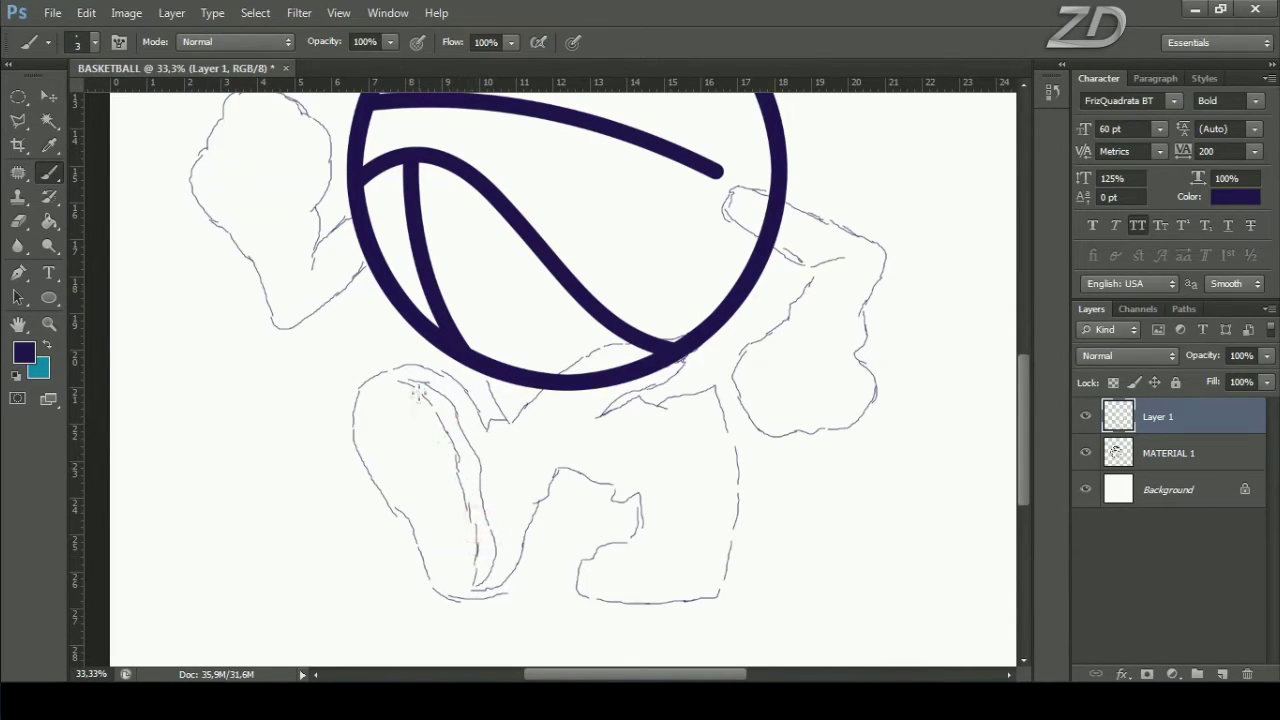
pyautogui.moveTo(698, 415)
pyautogui.mouseDown()
pyautogui.moveTo(700, 523)
pyautogui.moveTo(600, 571)
pyautogui.moveTo(705, 582)
pyautogui.mouseUp()
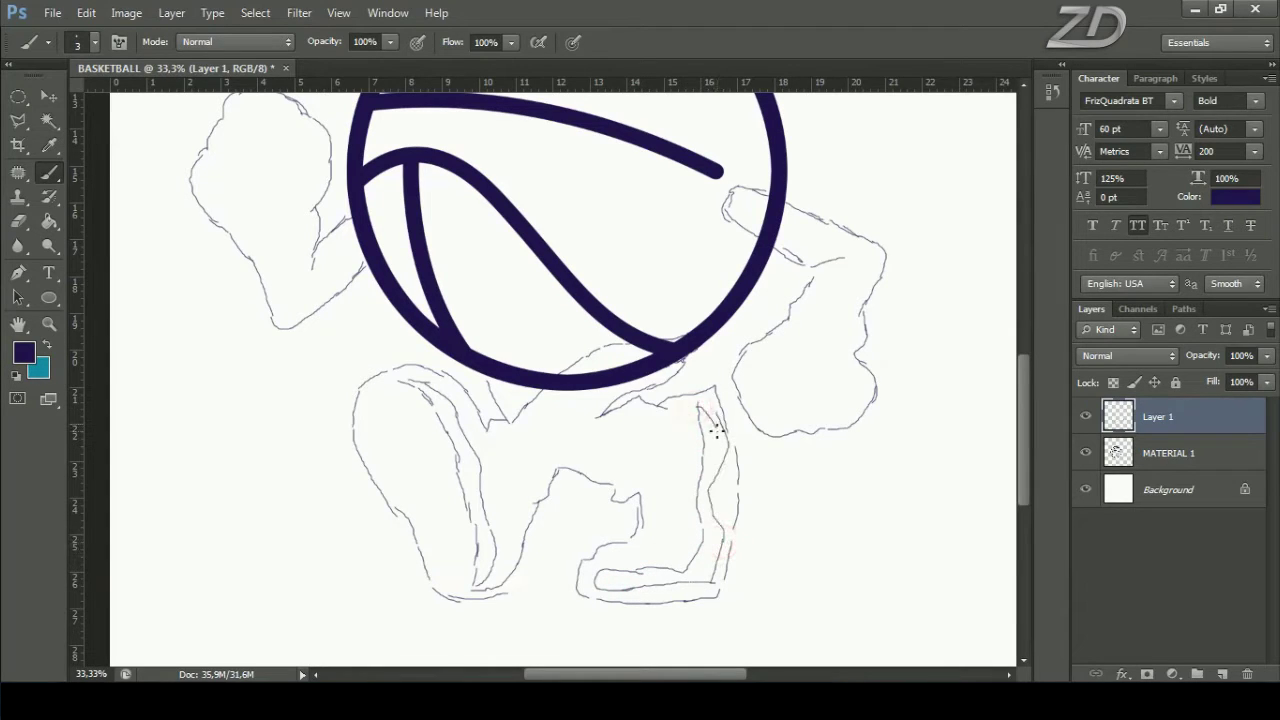
pyautogui.moveTo(389, 400)
pyautogui.mouseDown()
pyautogui.moveTo(446, 464)
pyautogui.moveTo(469, 571)
pyautogui.mouseUp()
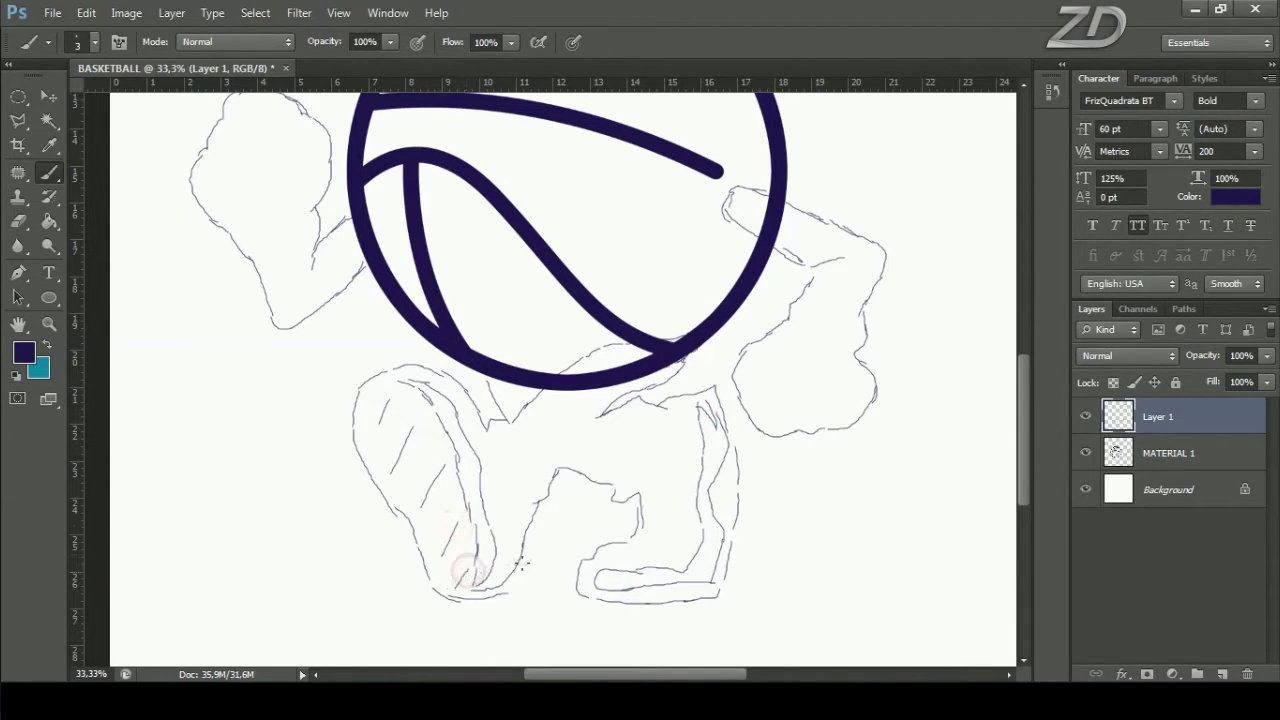
pyautogui.moveTo(510, 464)
pyautogui.mouseDown()
pyautogui.moveTo(523, 449)
pyautogui.moveTo(520, 528)
pyautogui.moveTo(538, 467)
pyautogui.mouseUp()
pyautogui.moveTo(645, 437)
pyautogui.mouseDown()
pyautogui.moveTo(670, 455)
pyautogui.moveTo(668, 545)
pyautogui.moveTo(655, 547)
pyautogui.mouseUp()
pyautogui.moveTo(570, 453); pyautogui.dragTo(569, 454)
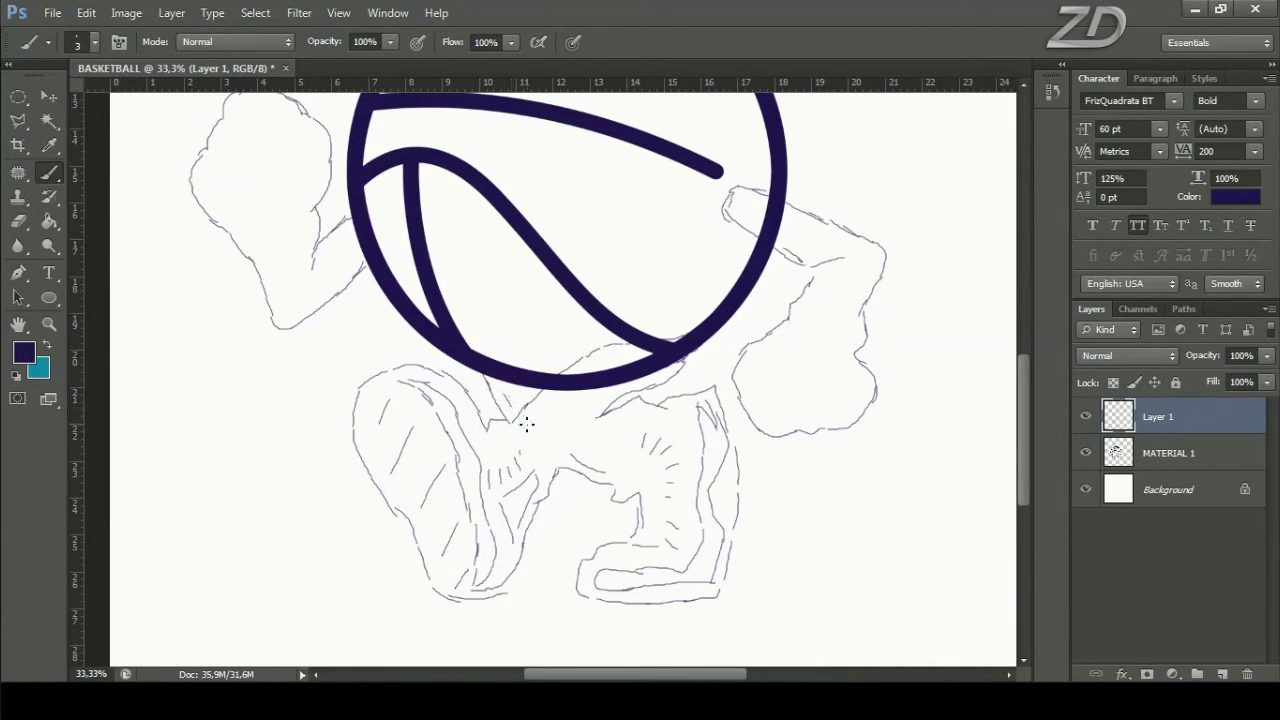
pyautogui.hotkey('ctrl', '-')
pyautogui.hotkey('ctrl', '-')
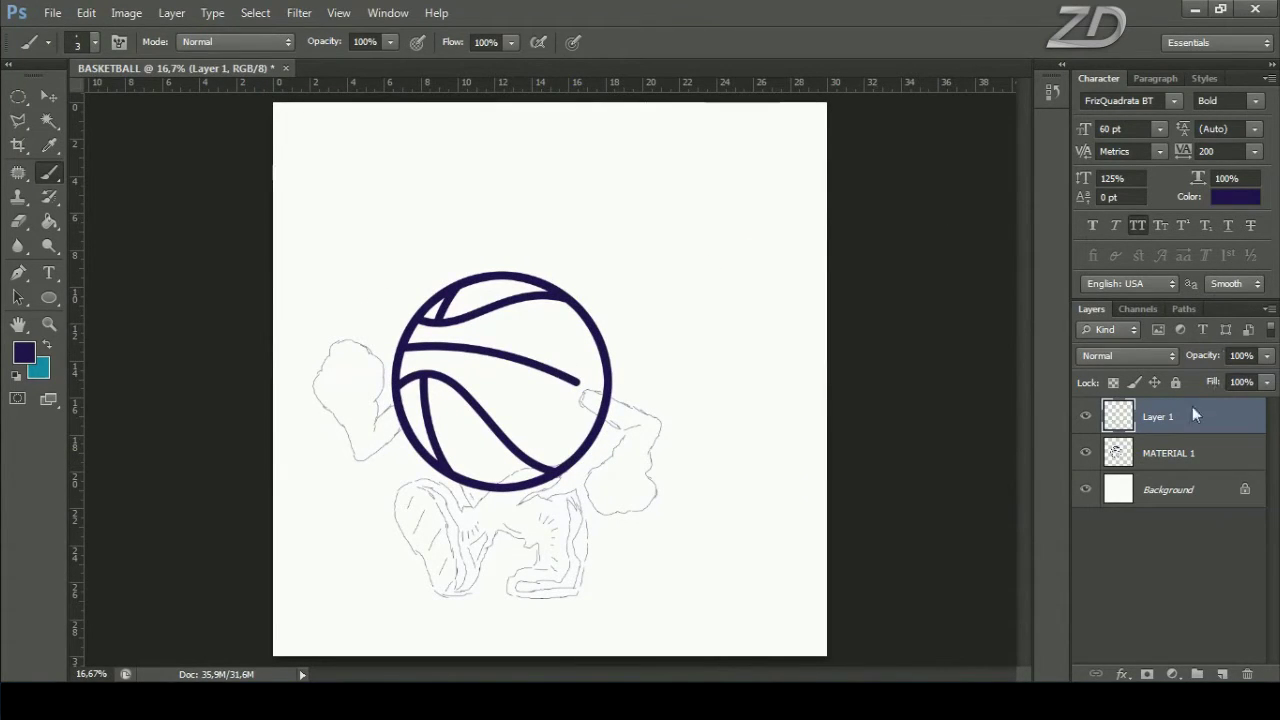
# Step: Drop Layer 1's opacity to 13% and add an empty Layer 2 above the sketch
pyautogui.click(1267, 356)
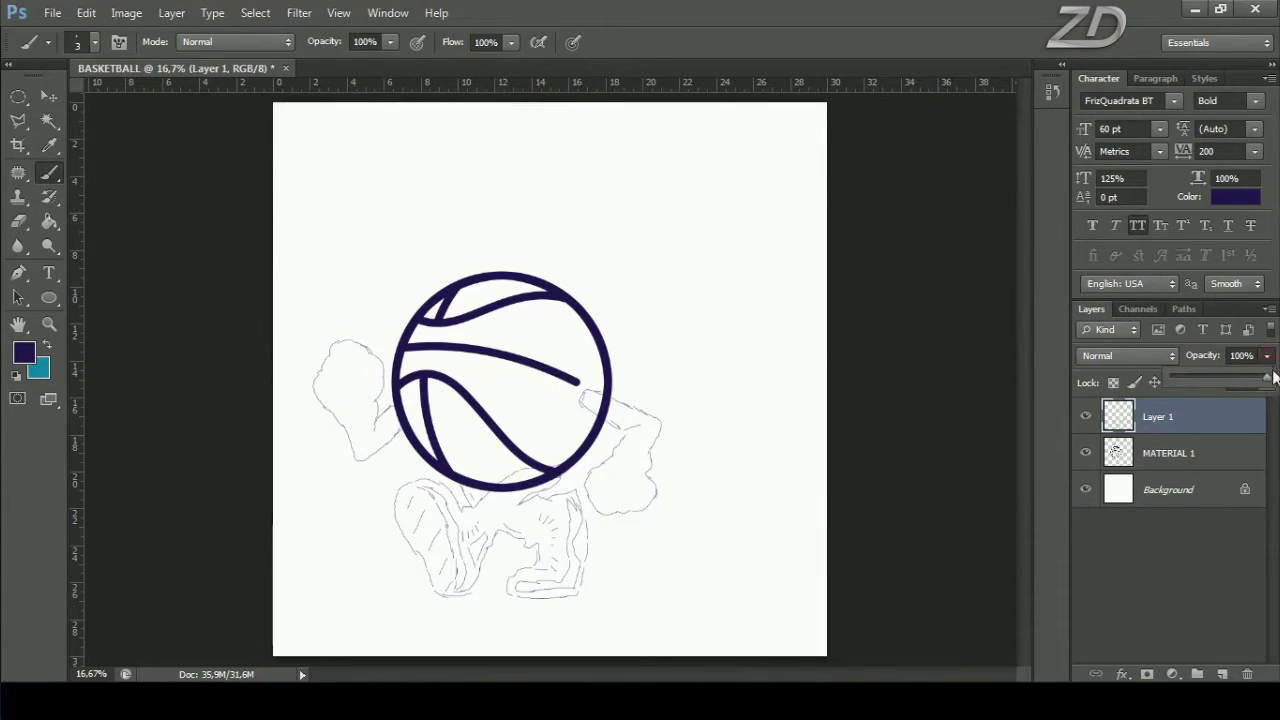
pyautogui.moveTo(1266, 380); pyautogui.dragTo(1185, 384)
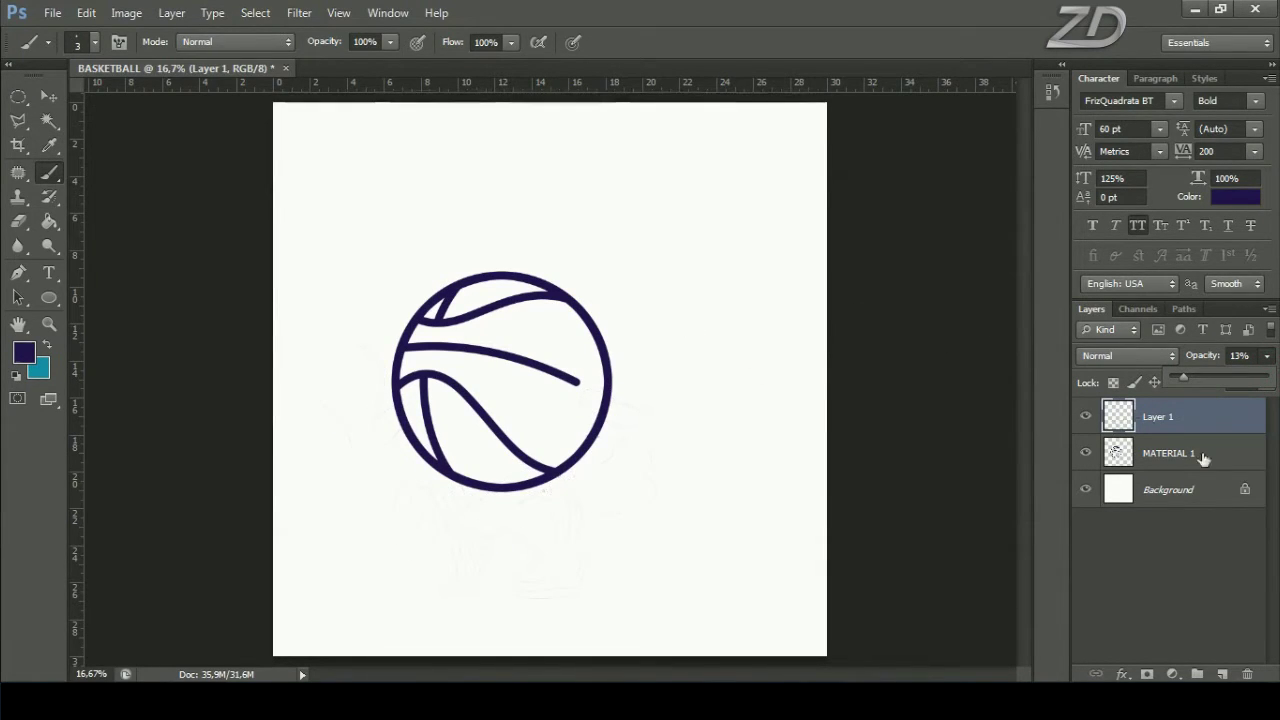
pyautogui.click(1220, 677)
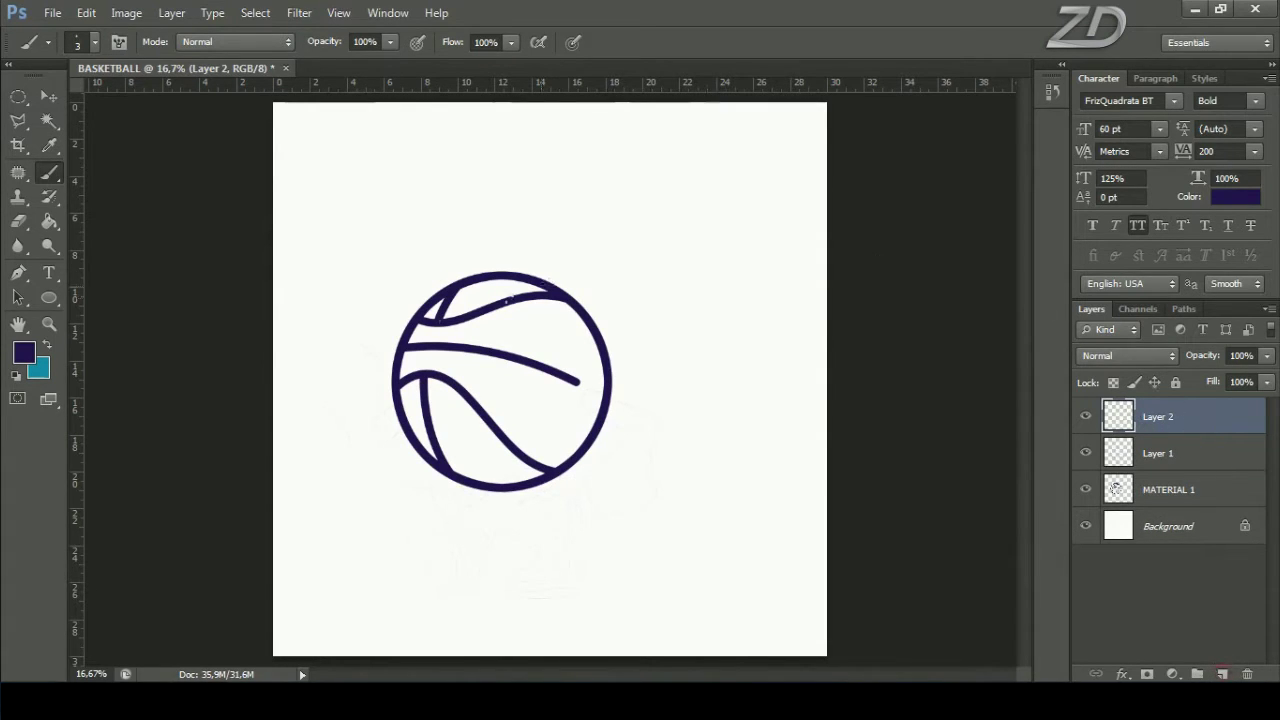
pyautogui.moveTo(541, 463); pyautogui.dragTo(557, 470)
# Step: Select the standard Pen tool and zoom to 50% on the right hand sketch
pyautogui.click(31, 284)
pyautogui.click(88, 271)
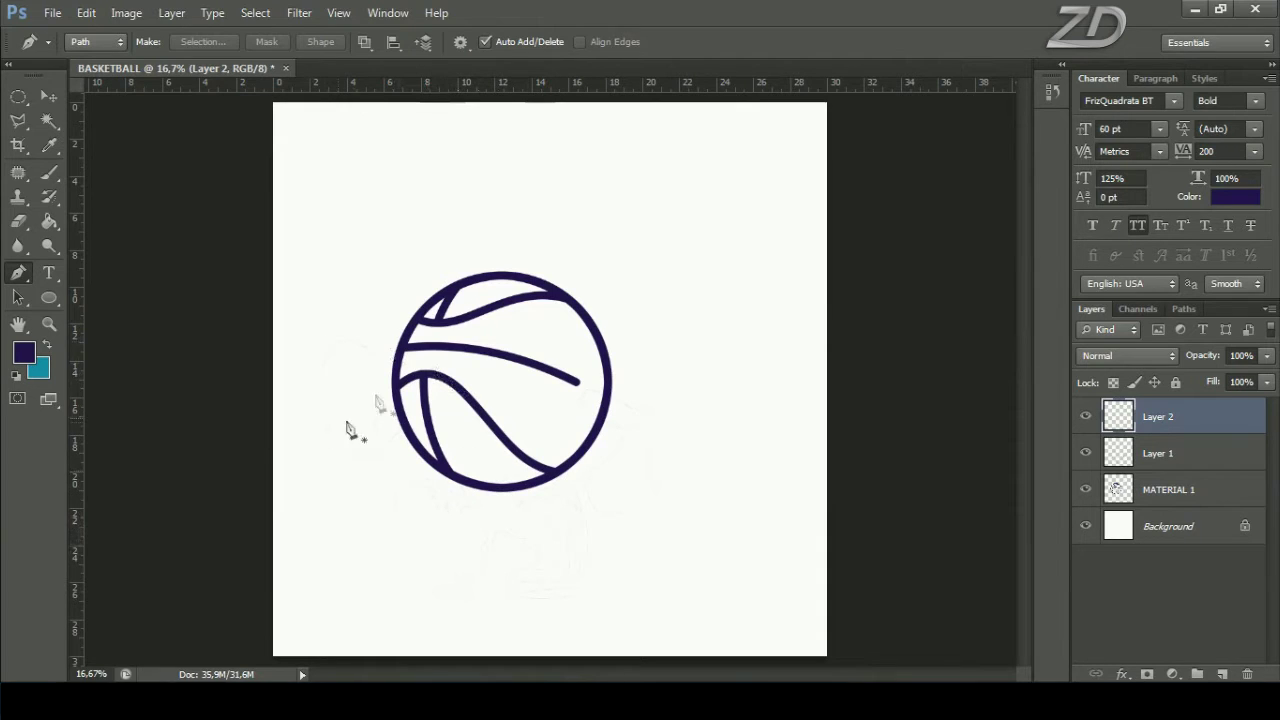
pyautogui.hotkey('ctrl', '+')
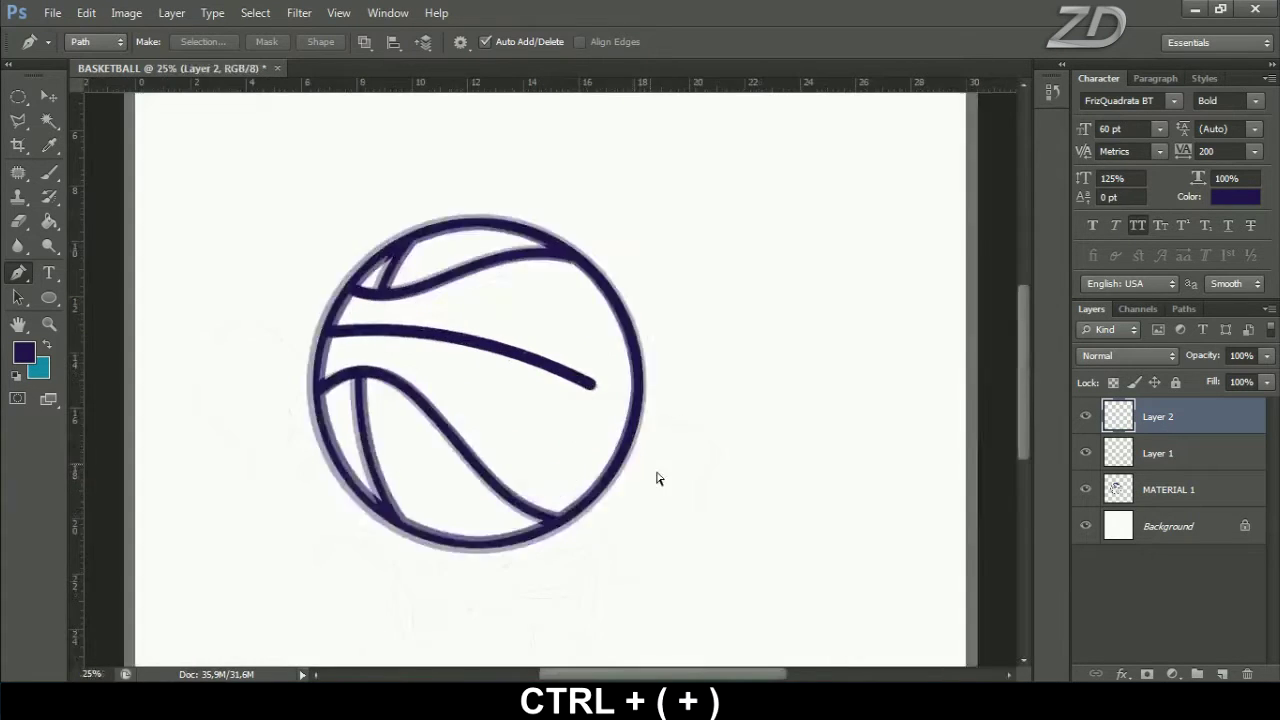
pyautogui.hotkey('ctrl', '+')
pyautogui.hotkey('ctrl', '+')
pyautogui.moveTo(683, 519); pyautogui.dragTo(557, 381)
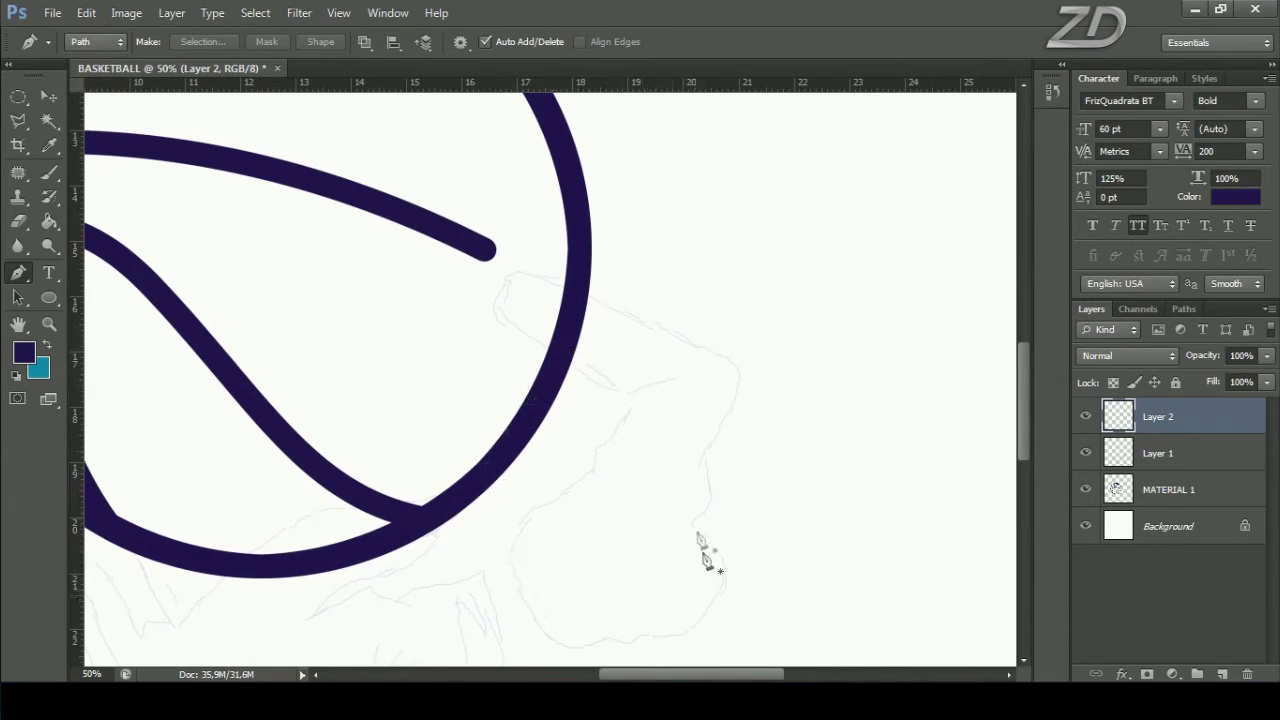
# Step: Trace the path around the arm's end, along its top, and down the hand's right side
pyautogui.click(536, 341)
pyautogui.moveTo(500, 297); pyautogui.dragTo(506, 286)
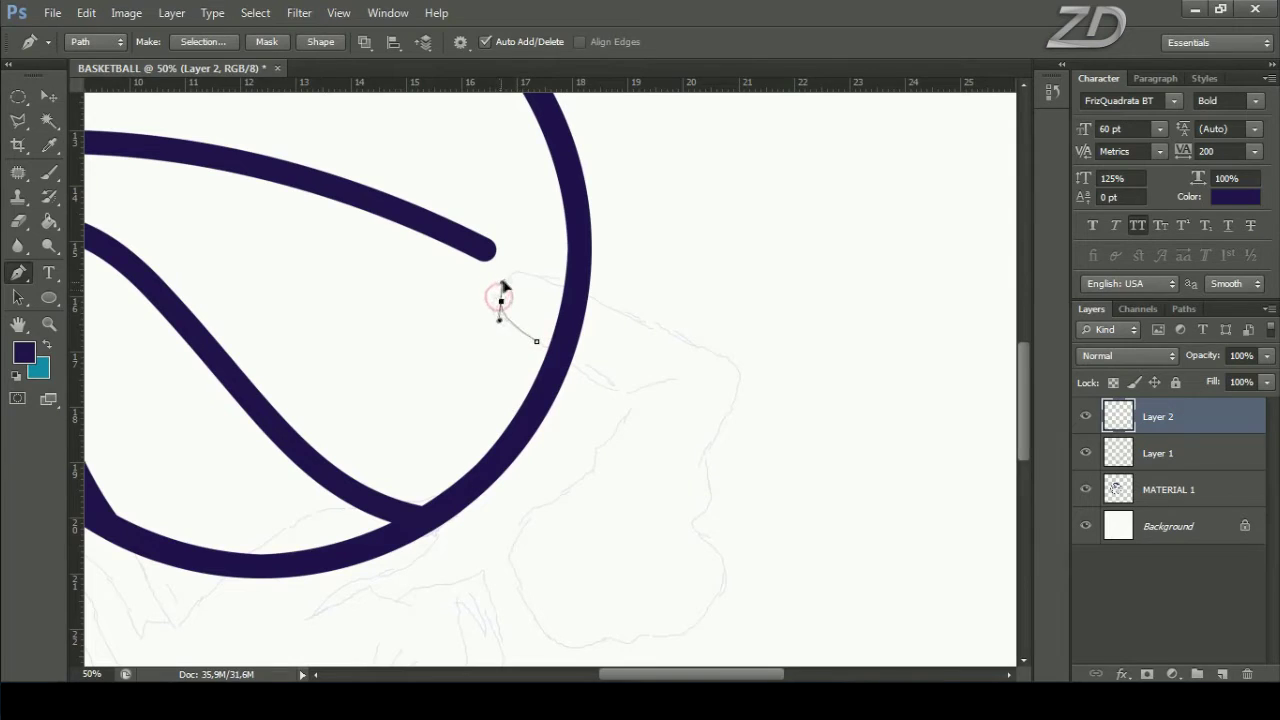
pyautogui.click(572, 291)
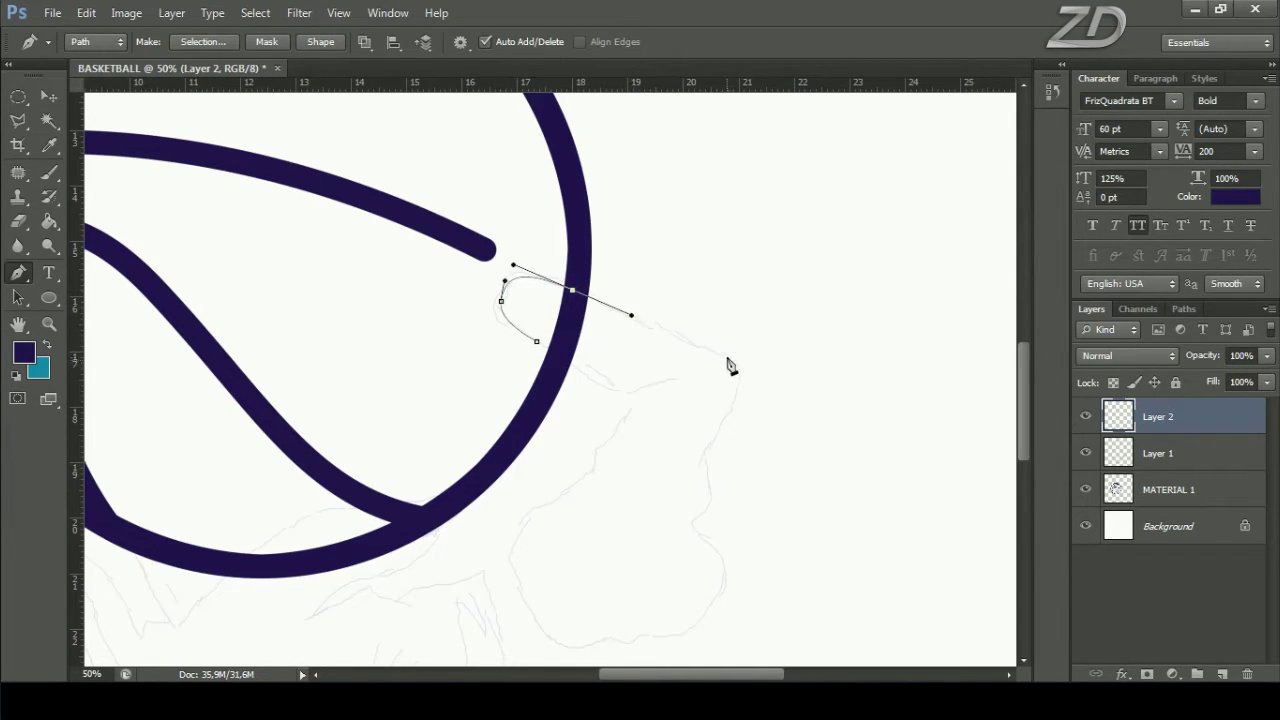
pyautogui.moveTo(733, 393); pyautogui.dragTo(724, 416)
pyautogui.moveTo(703, 469); pyautogui.dragTo(704, 545)
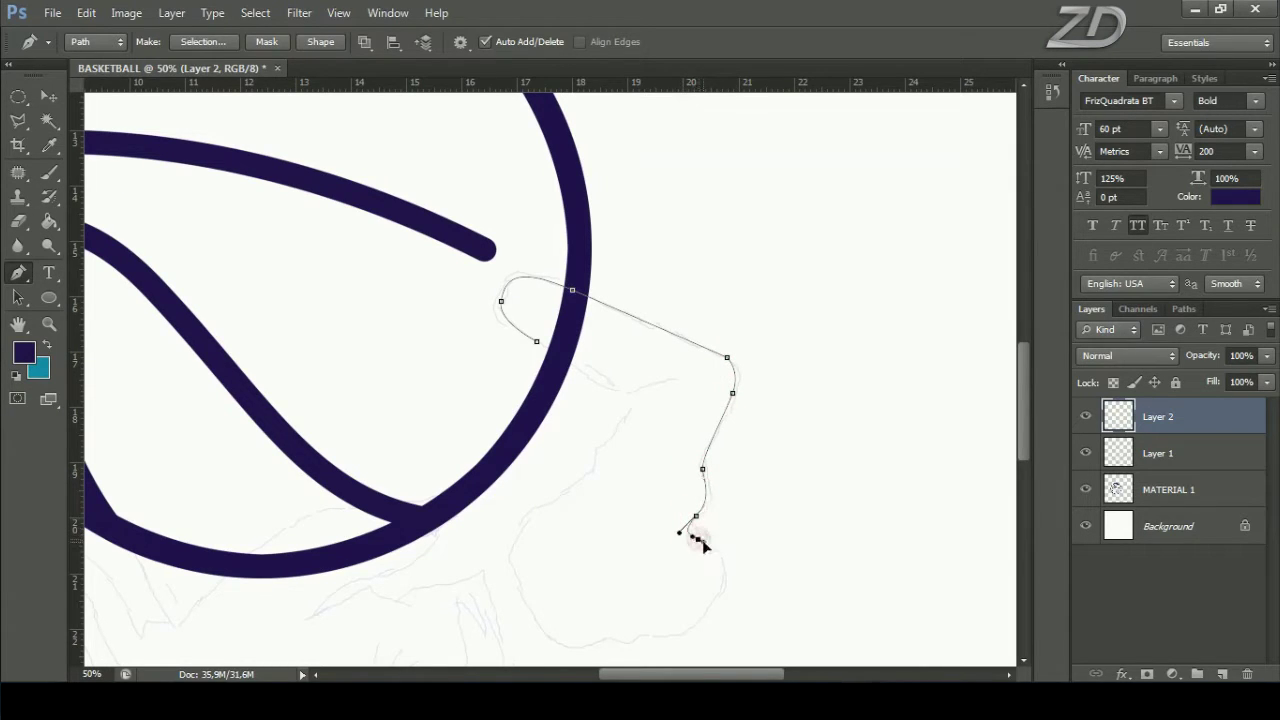
pyautogui.moveTo(700, 621); pyautogui.dragTo(641, 643)
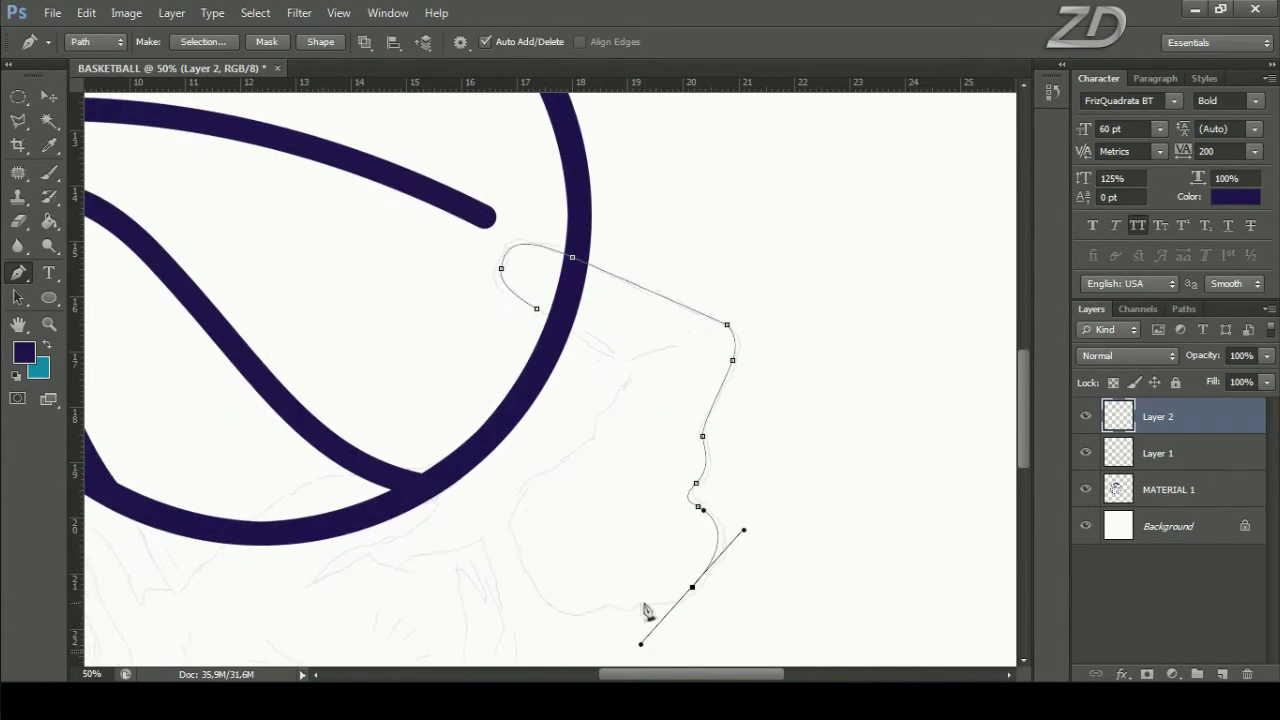
pyautogui.press('alt')
pyautogui.click(692, 588)
# Step: Continue the path along the hand's bottom and left side, and close it at the start
pyautogui.moveTo(658, 601); pyautogui.dragTo(630, 618)
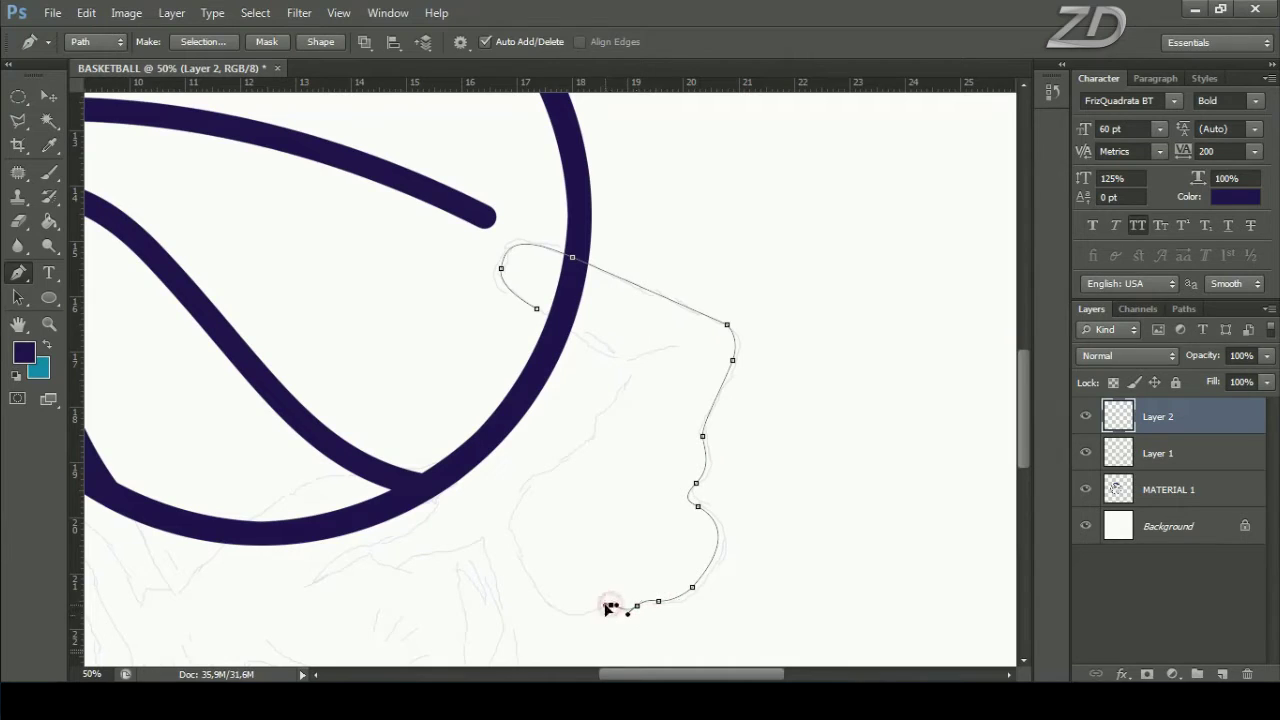
pyautogui.moveTo(587, 611); pyautogui.dragTo(582, 620)
pyautogui.hotkey('ctrl', 'z')
pyautogui.moveTo(524, 569); pyautogui.dragTo(502, 503)
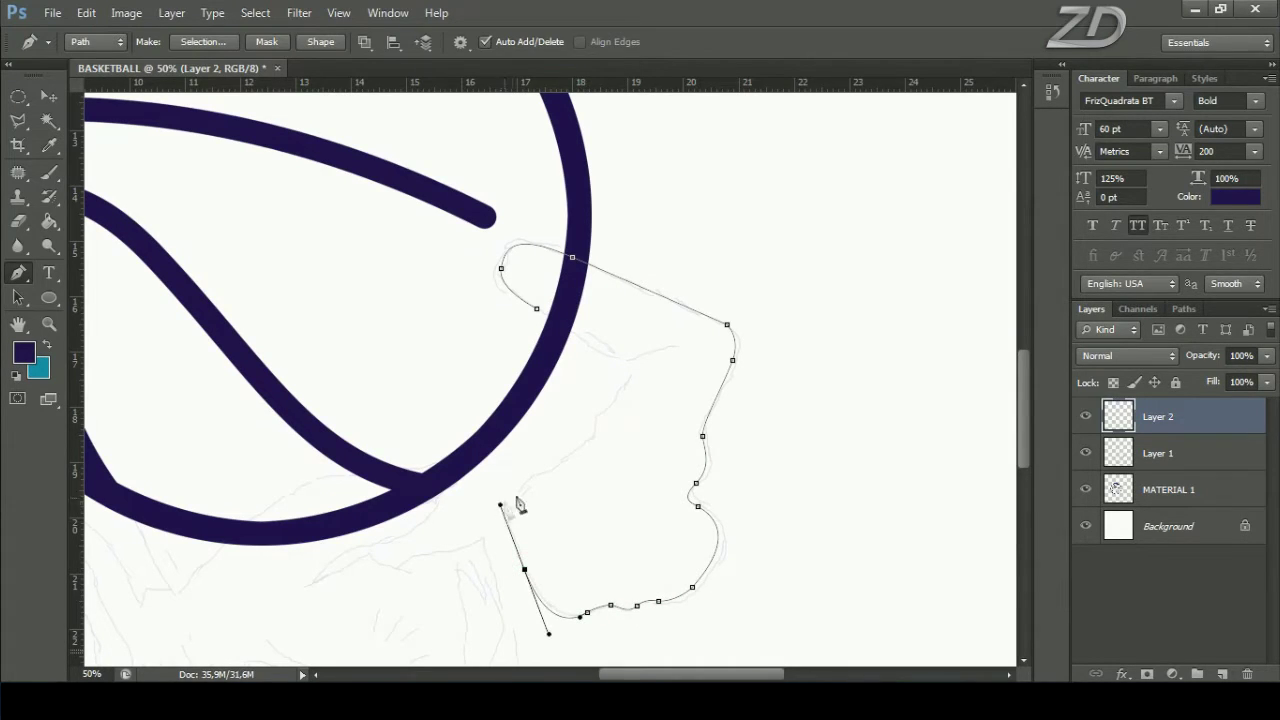
pyautogui.moveTo(572, 453); pyautogui.dragTo(645, 407)
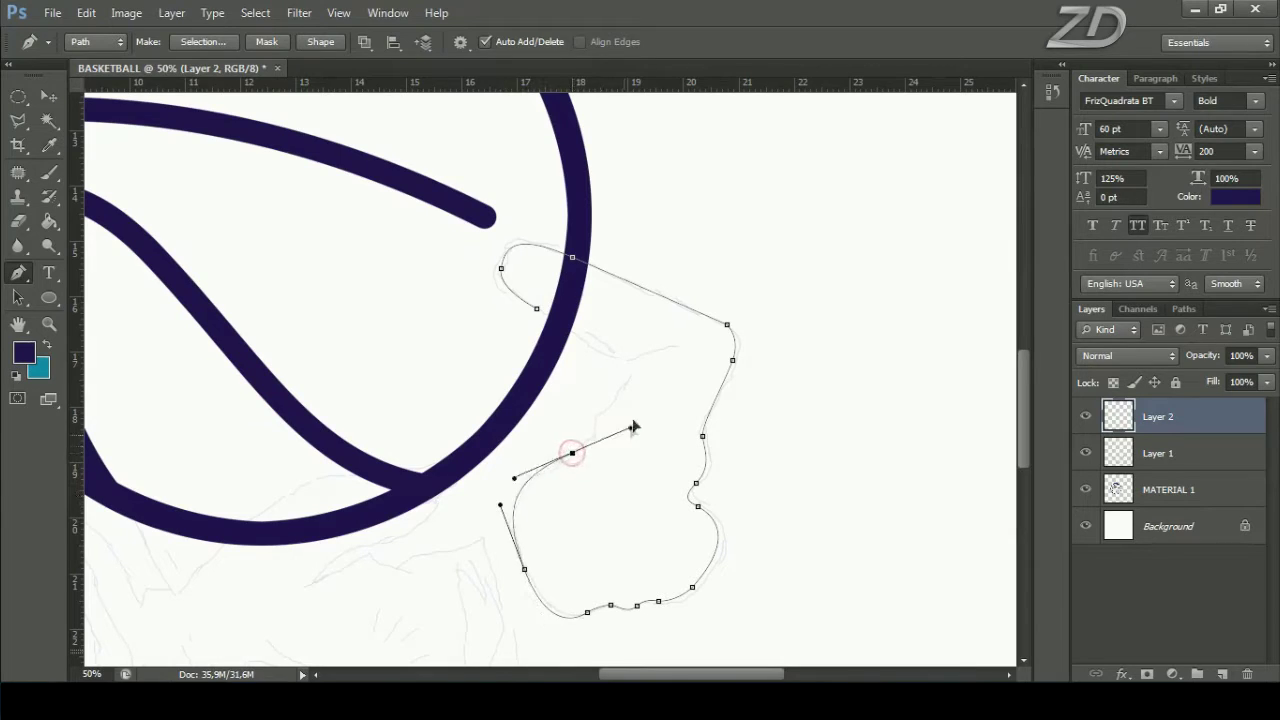
pyautogui.moveTo(573, 453); pyautogui.dragTo(628, 390)
pyautogui.moveTo(683, 343); pyautogui.dragTo(740, 337)
pyautogui.moveTo(628, 355); pyautogui.dragTo(635, 367)
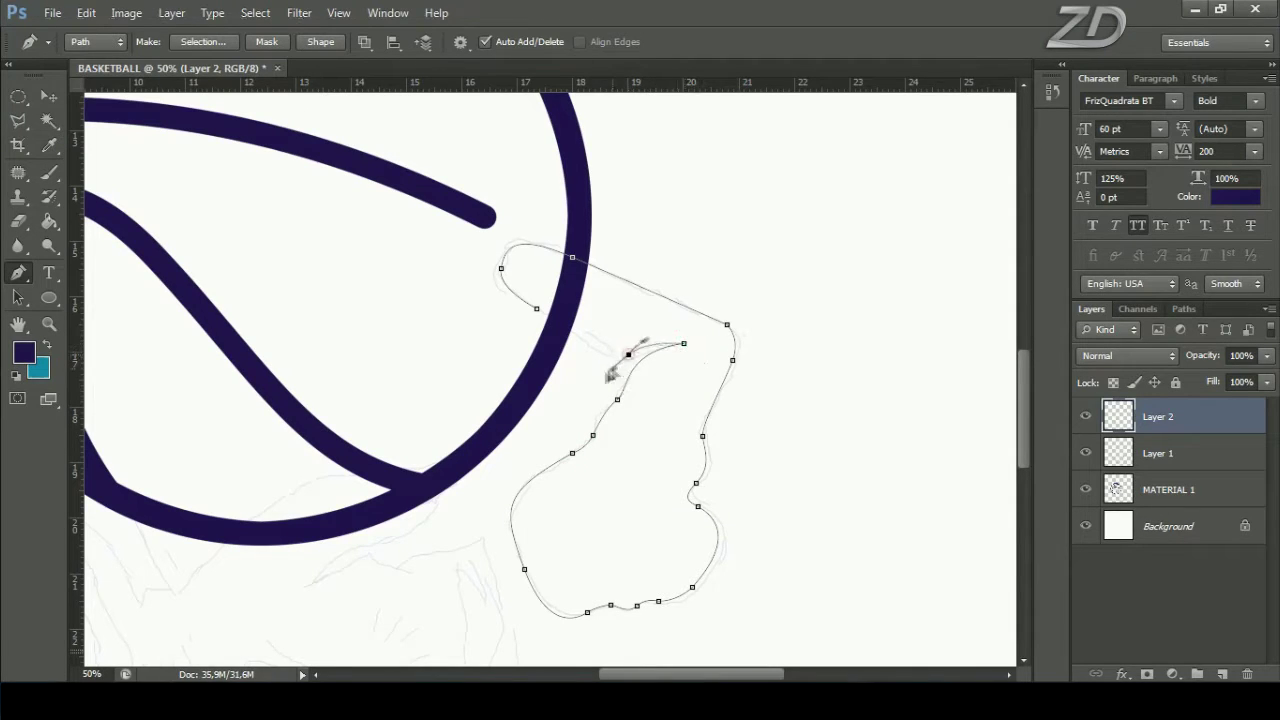
pyautogui.click(536, 308)
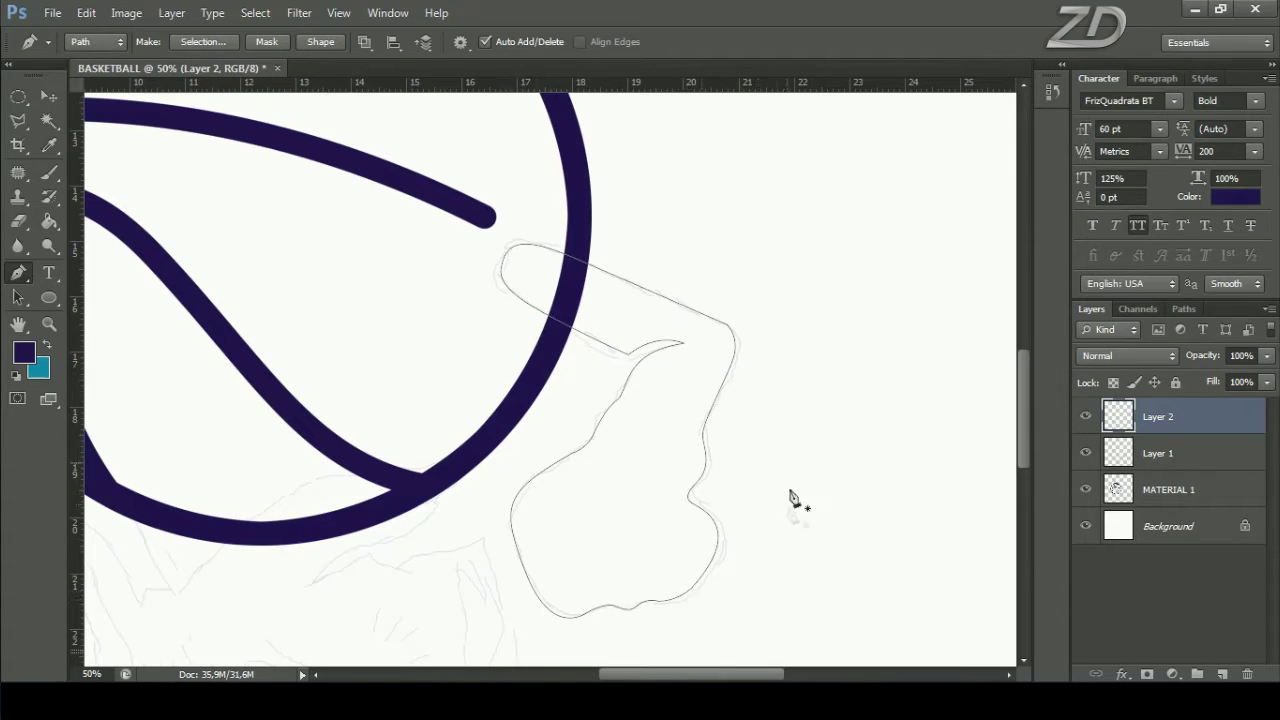
pyautogui.rightClick(737, 242)
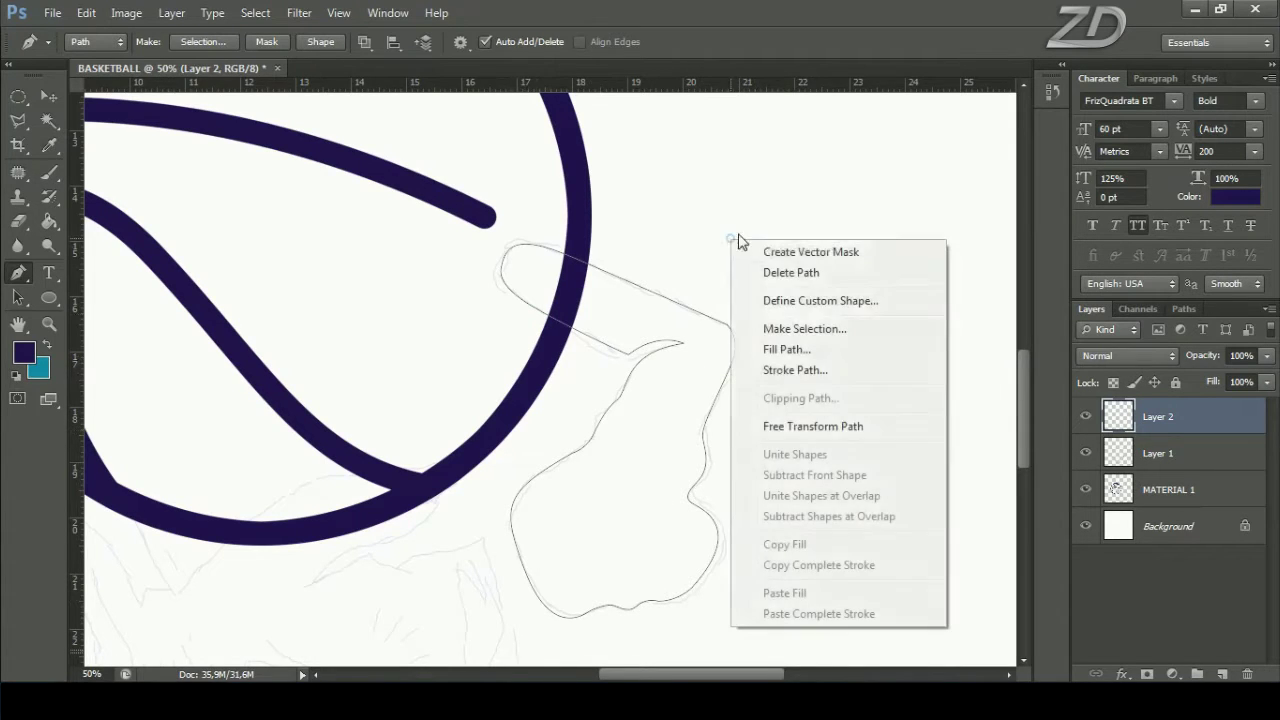
# Step: Fill the right-hand path with dark purple, delete the path, and check Layer 2's visibility
pyautogui.click(811, 355)
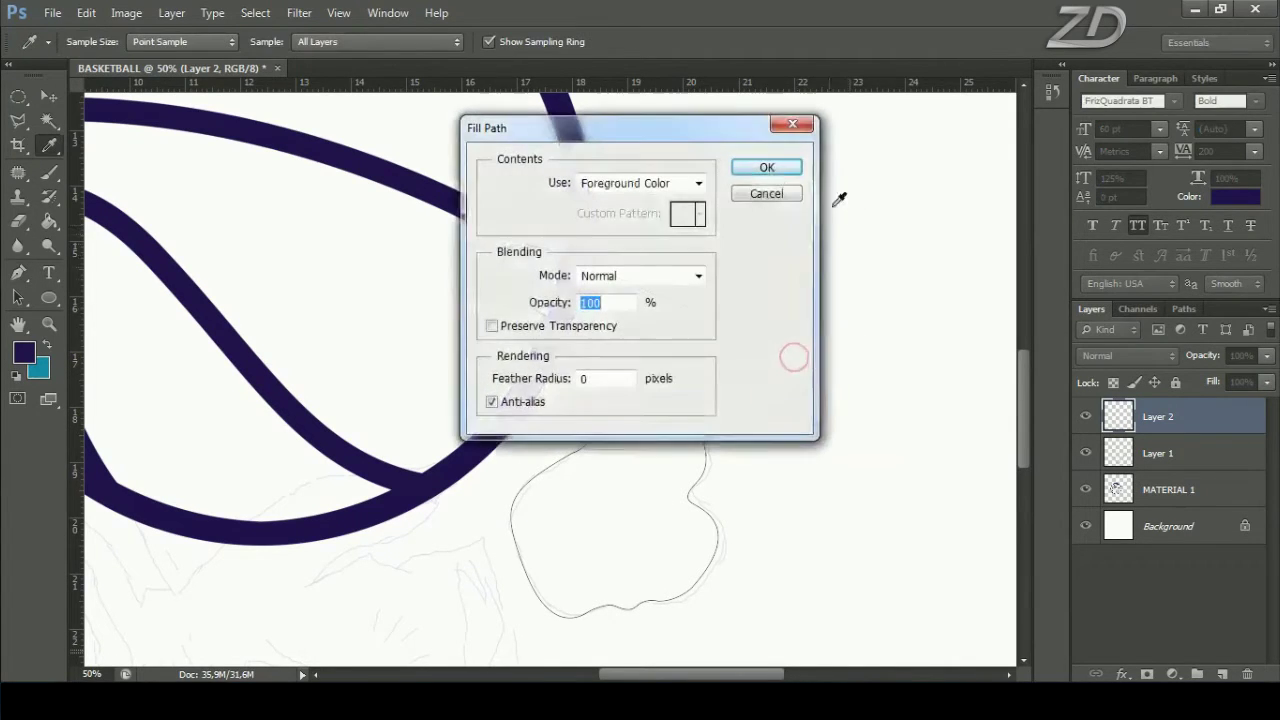
pyautogui.click(767, 168)
pyautogui.rightClick(669, 228)
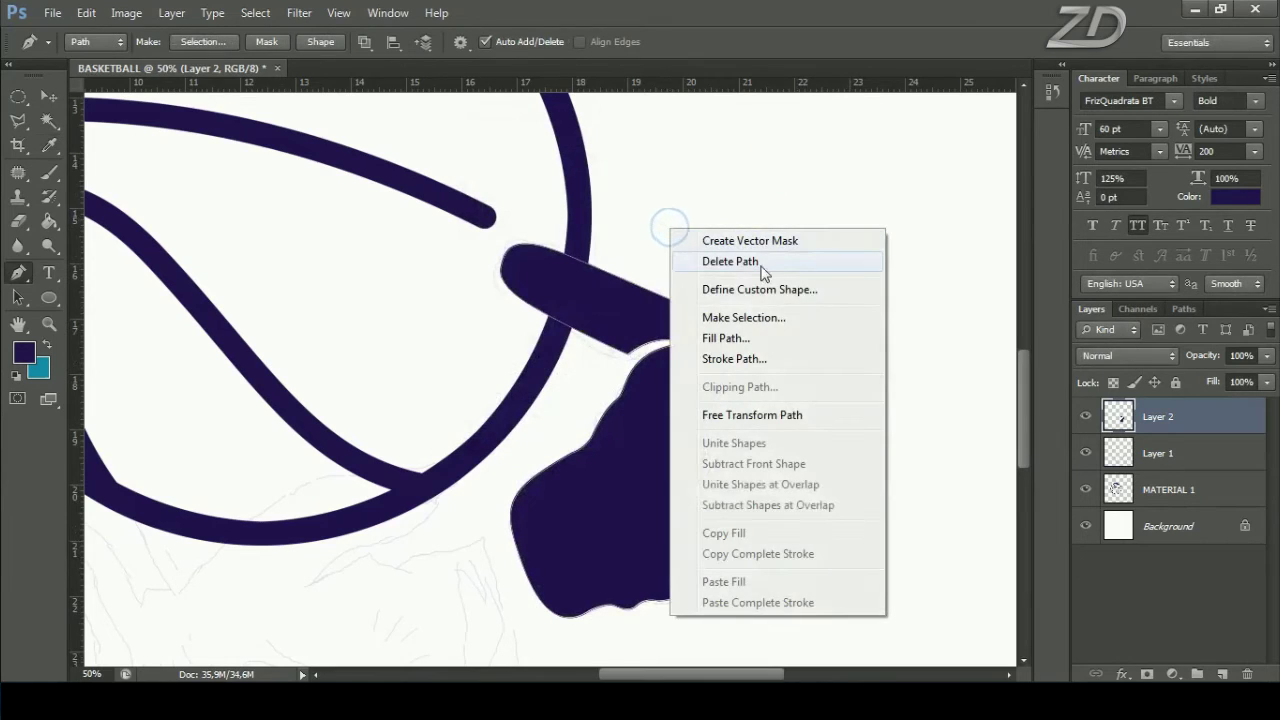
pyautogui.click(690, 262)
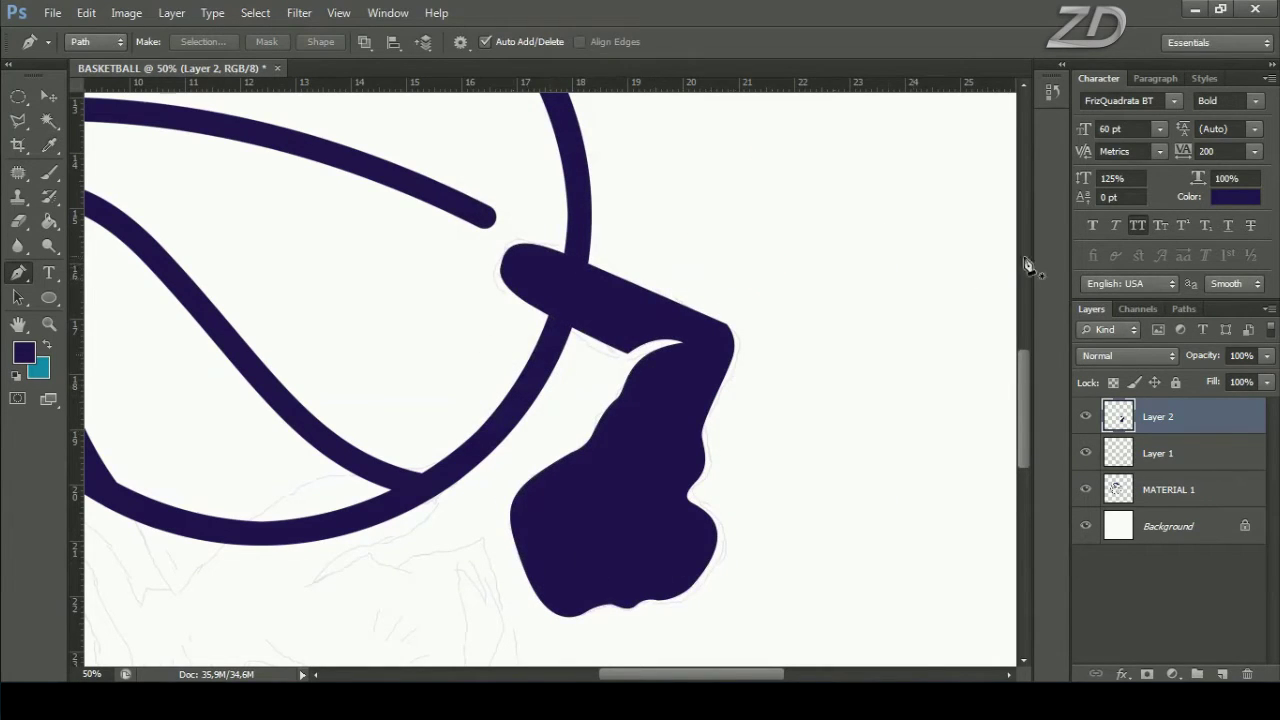
pyautogui.click(1094, 416)
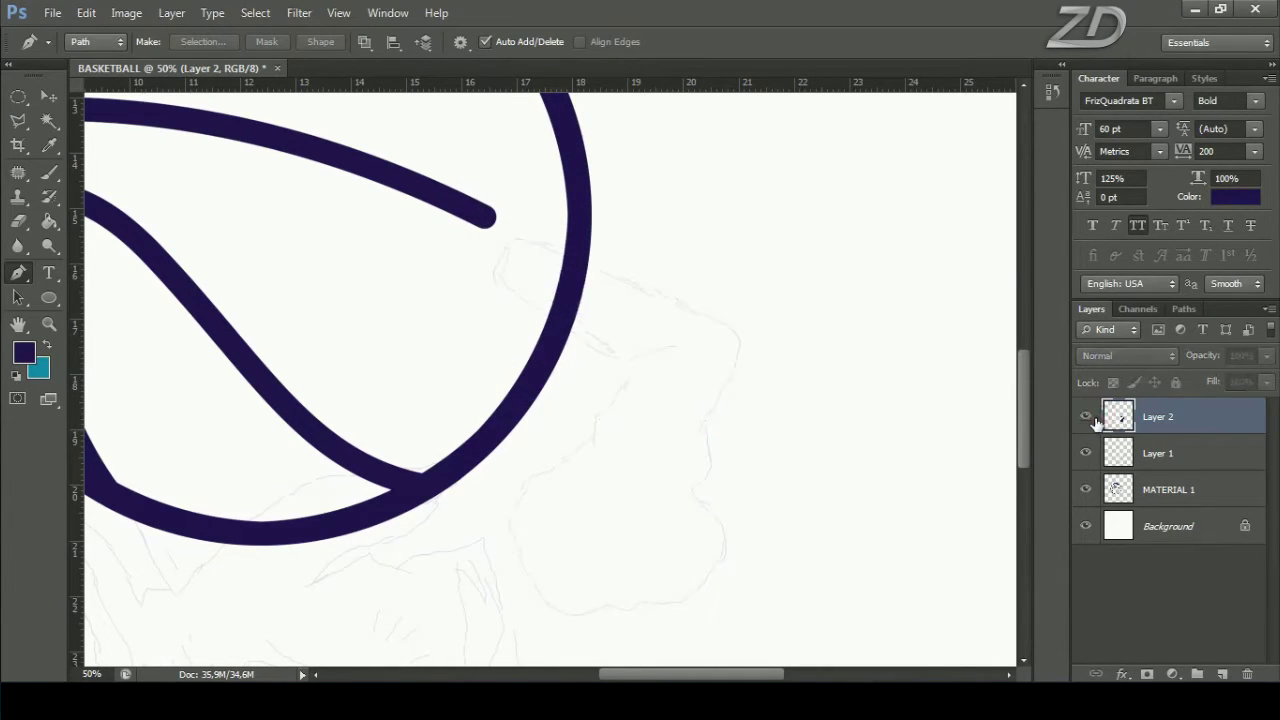
pyautogui.click(1088, 417)
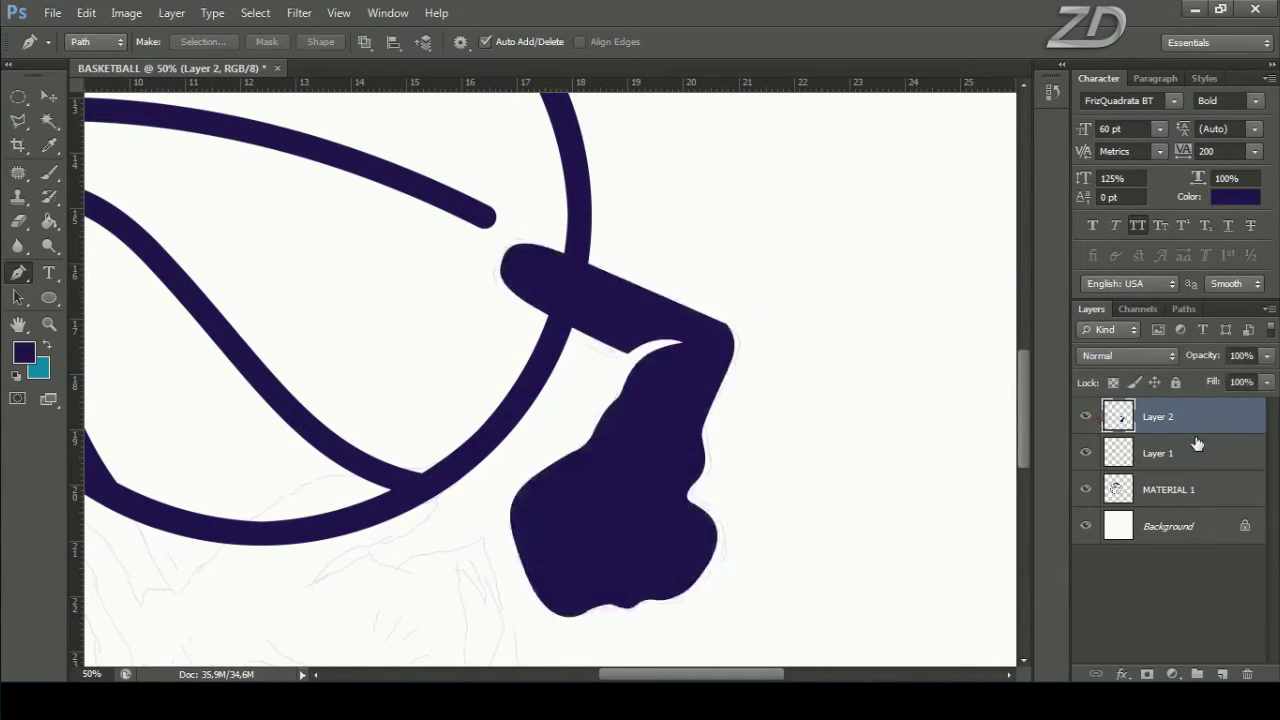
# Step: Add a new Layer 3 and trace the left arm outline up around the fist
pyautogui.click(1224, 674)
pyautogui.moveTo(670, 522); pyautogui.dragTo(589, 518)
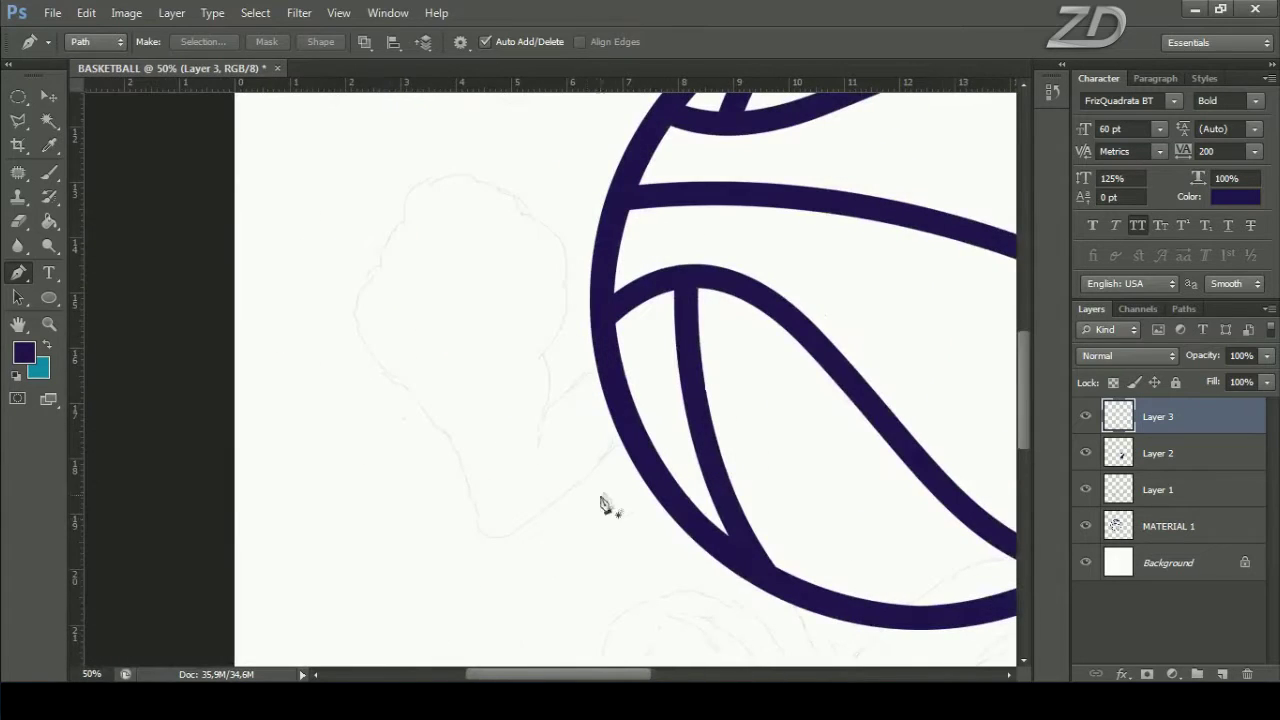
pyautogui.click(627, 436)
pyautogui.moveTo(531, 533); pyautogui.dragTo(504, 545)
pyautogui.moveTo(471, 496)
pyautogui.mouseDown()
pyautogui.moveTo(459, 444)
pyautogui.moveTo(420, 388)
pyautogui.mouseUp()
pyautogui.click(417, 387)
pyautogui.moveTo(358, 320)
pyautogui.mouseDown()
pyautogui.moveTo(354, 263)
pyautogui.moveTo(500, 260)
pyautogui.mouseUp()
pyautogui.click(404, 221)
# Step: Finish the left fist and arm outline, fill it dark purple, and delete the path
pyautogui.scroll(2, 474, 266)
pyautogui.click(490, 283)
pyautogui.moveTo(538, 348)
pyautogui.mouseDown()
pyautogui.moveTo(529, 420)
pyautogui.moveTo(515, 432)
pyautogui.mouseUp()
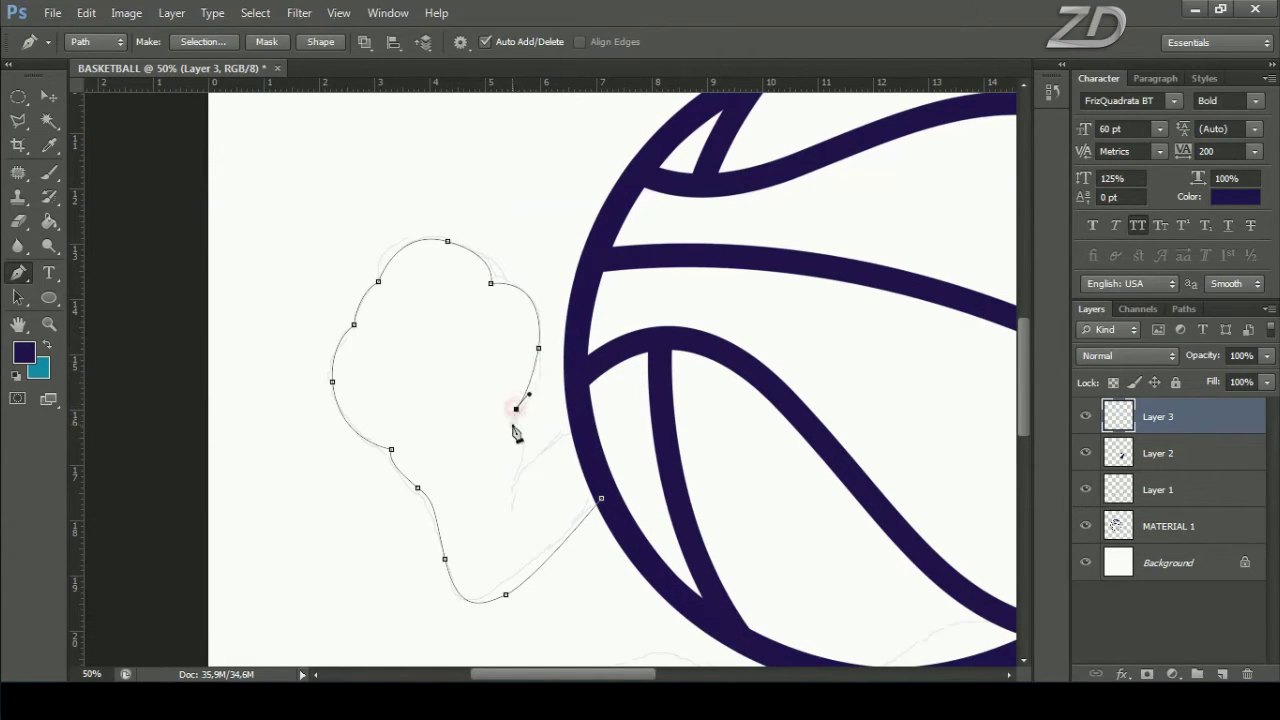
pyautogui.click(512, 425)
pyautogui.click(509, 470)
pyautogui.click(509, 529)
pyautogui.moveTo(519, 481); pyautogui.dragTo(514, 458)
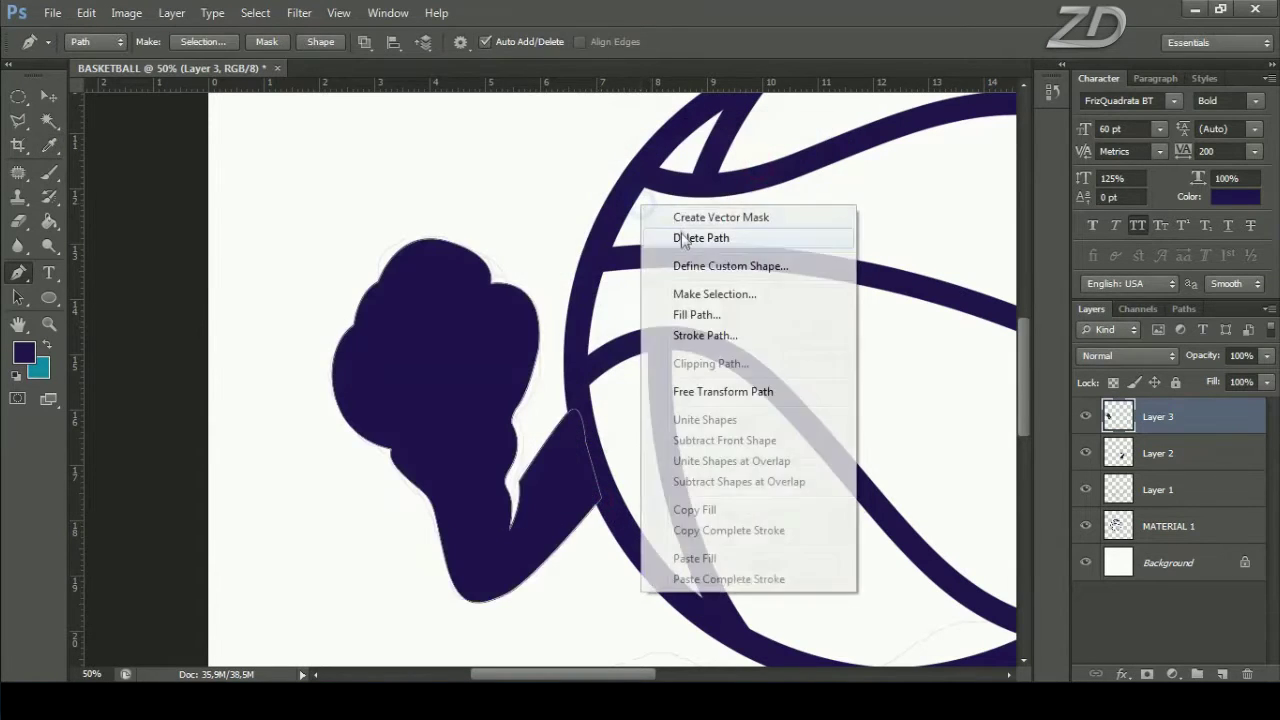
pyautogui.click(690, 238)
pyautogui.hotkey('ctrl', 'shift', 'alt', 'n')
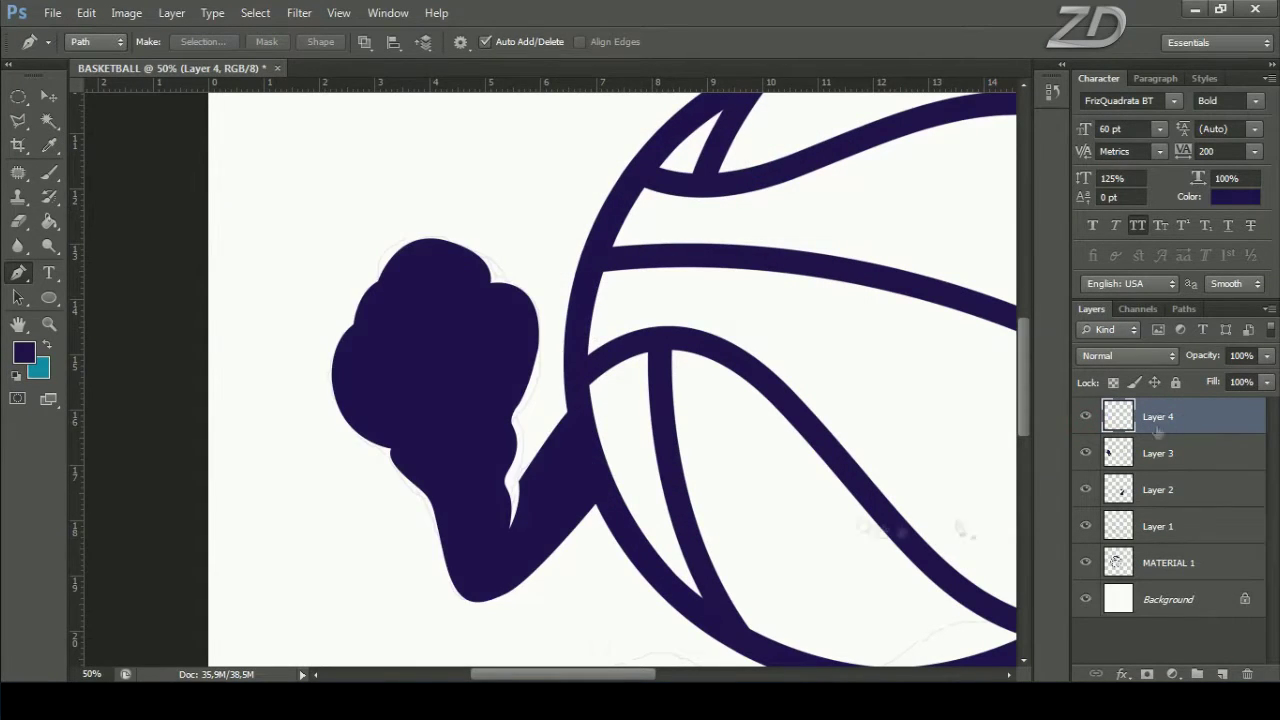
# Step: Start the legs path along the ball's underside and over the right leg's top
pyautogui.moveTo(963, 523); pyautogui.dragTo(666, 337)
pyautogui.click(412, 213)
pyautogui.moveTo(467, 296); pyautogui.dragTo(491, 311)
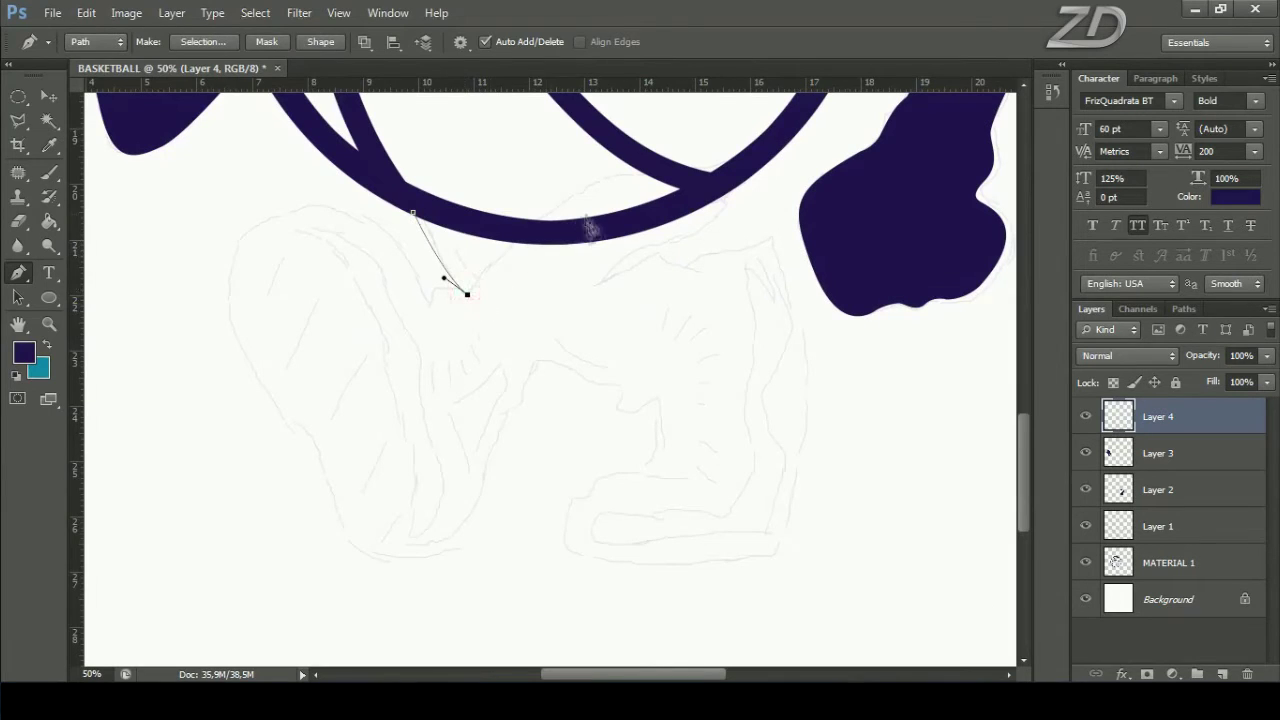
pyautogui.moveTo(529, 223); pyautogui.dragTo(569, 200)
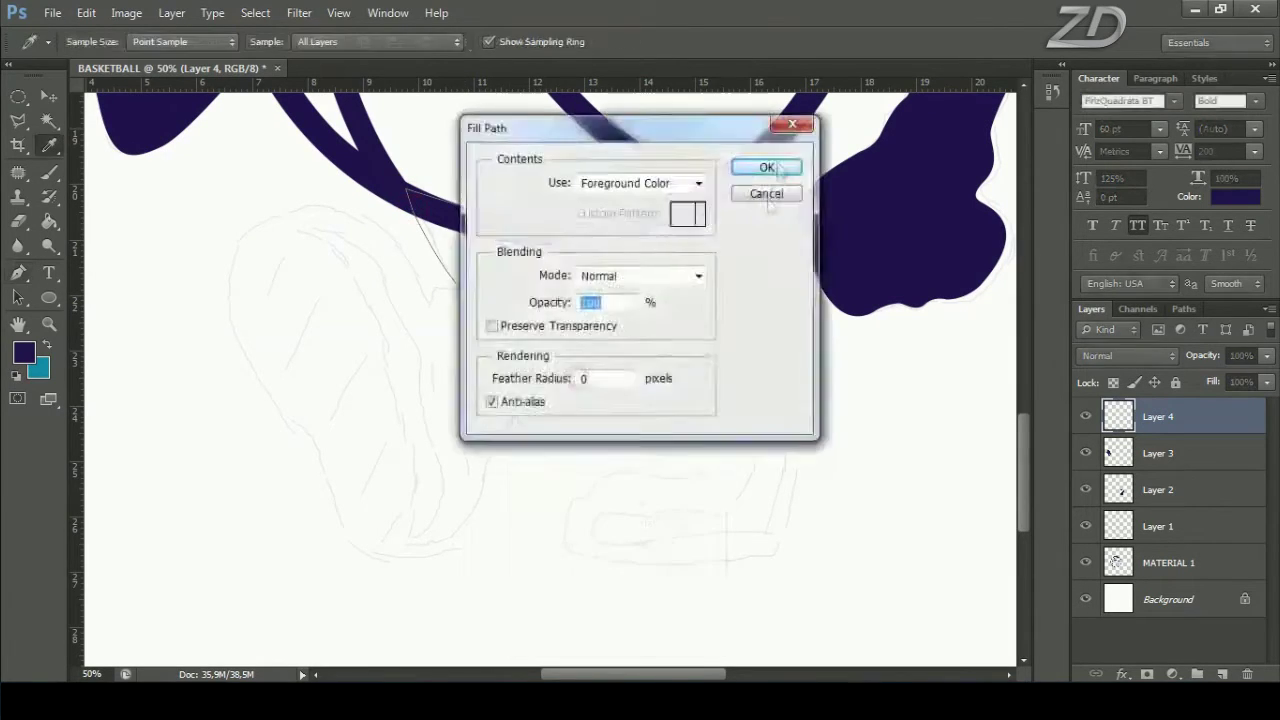
pyautogui.moveTo(605, 179); pyautogui.dragTo(649, 176)
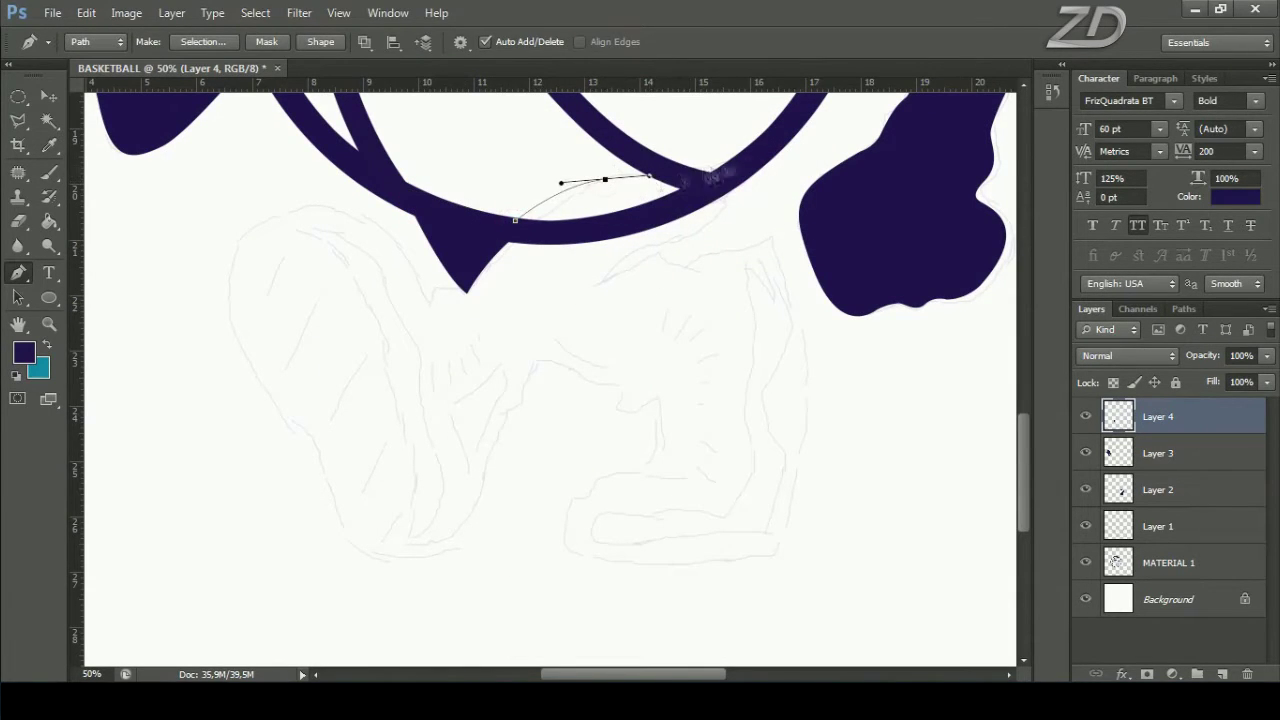
pyautogui.click(760, 151)
pyautogui.moveTo(689, 232)
pyautogui.mouseDown()
pyautogui.moveTo(623, 257)
pyautogui.moveTo(575, 307)
pyautogui.mouseUp()
pyautogui.click(645, 258)
pyautogui.moveTo(676, 261); pyautogui.dragTo(786, 269)
# Step: Trace down the right leg and around the right foot into the gap between legs
pyautogui.moveTo(773, 557); pyautogui.dragTo(745, 650)
pyautogui.scroll(-1, 745, 600)
pyautogui.moveTo(571, 520)
pyautogui.mouseDown()
pyautogui.moveTo(540, 492)
pyautogui.moveTo(596, 458)
pyautogui.mouseUp()
pyautogui.click(612, 445)
pyautogui.click(655, 436)
pyautogui.moveTo(656, 371); pyautogui.dragTo(661, 390)
pyautogui.click(622, 382)
pyautogui.click(617, 356)
pyautogui.click(540, 328)
pyautogui.moveTo(522, 371); pyautogui.dragTo(482, 462)
# Step: Trace around the left foot and up the left leg, closing the legs outline
pyautogui.moveTo(407, 524); pyautogui.dragTo(340, 528)
pyautogui.moveTo(334, 473); pyautogui.dragTo(320, 446)
pyautogui.moveTo(267, 351); pyautogui.dragTo(227, 315)
pyautogui.moveTo(248, 211); pyautogui.dragTo(280, 191)
pyautogui.click(434, 262)
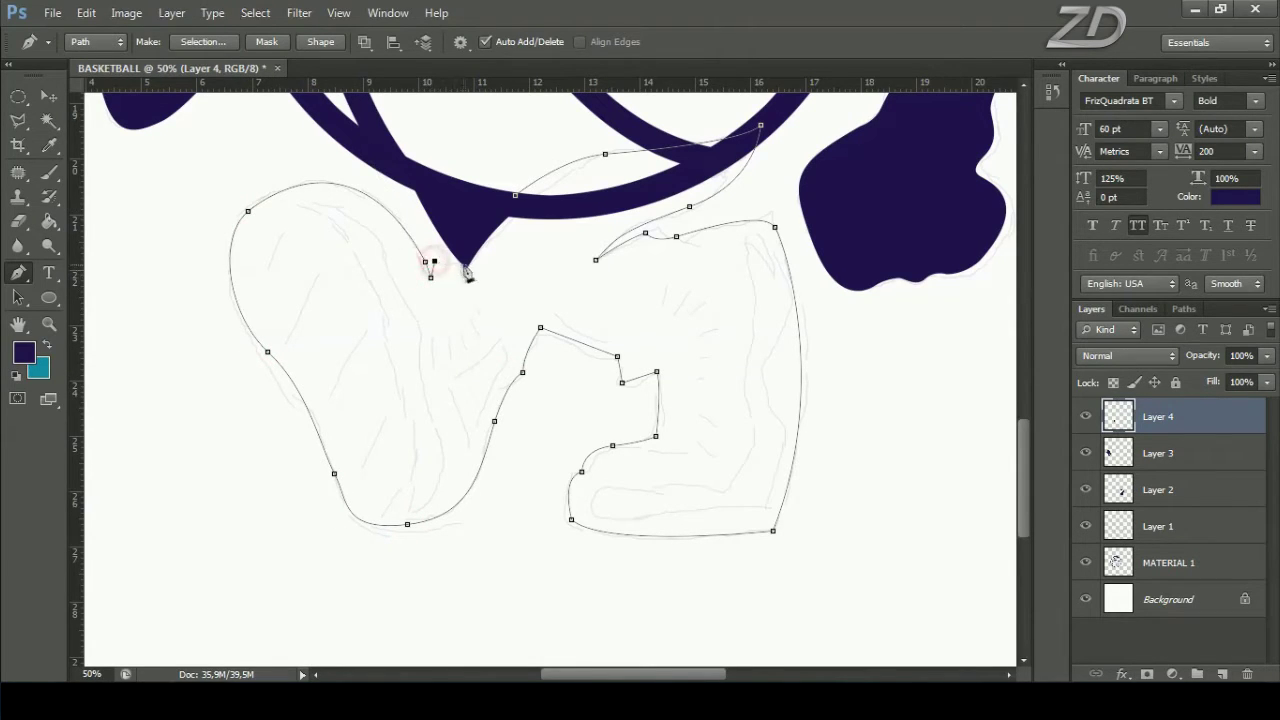
pyautogui.click(515, 195)
# Step: Fill the legs path dark purple, delete the path, and zoom out to the whole figure
pyautogui.rightClick(540, 197)
pyautogui.click(630, 303)
pyautogui.rightClick(672, 203)
pyautogui.click(733, 229)
pyautogui.hotkey('ctrl', '-')
pyautogui.hotkey('ctrl', '-')
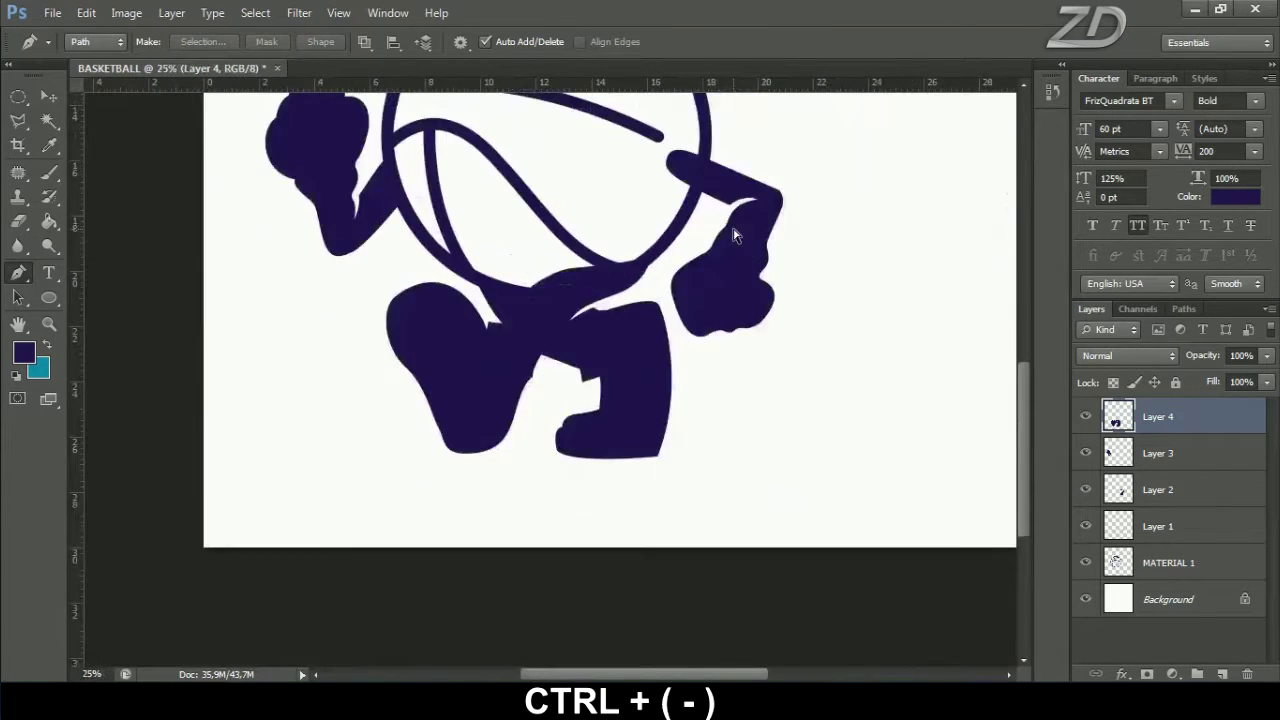
pyautogui.hotkey('ctrl', '-')
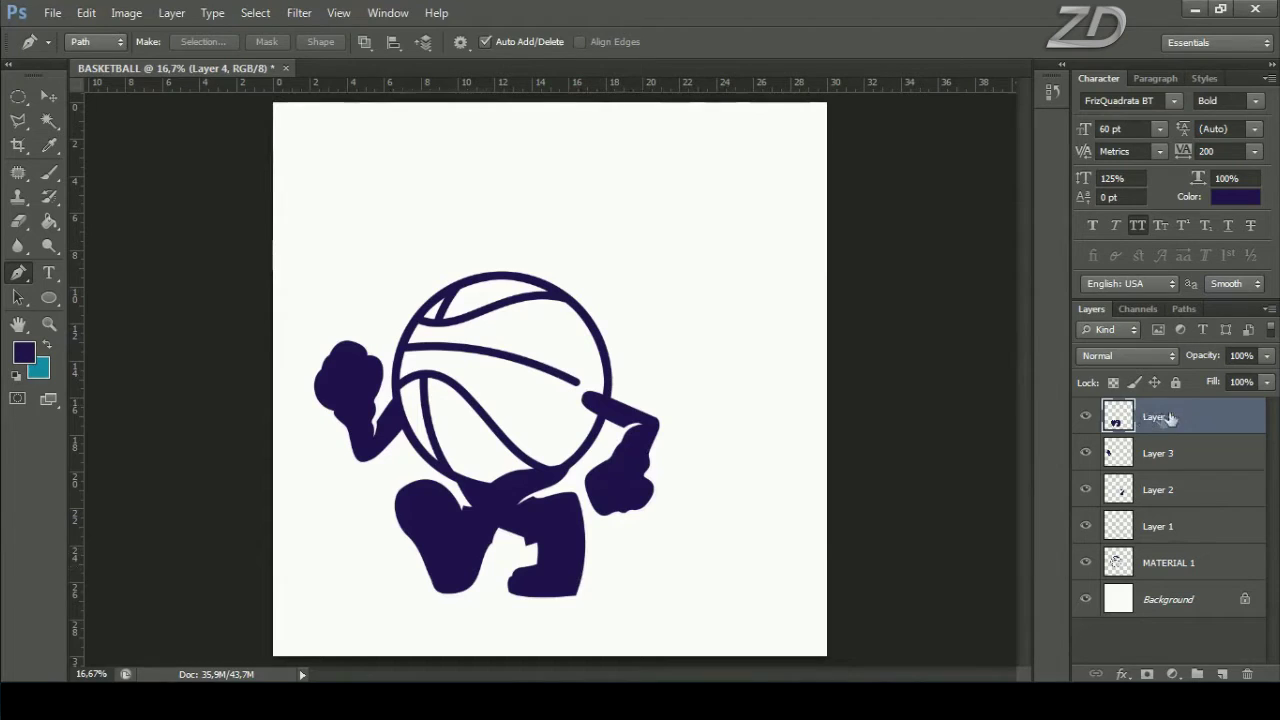
# Step: Toggle visibility of Layers 4, 3 and 2 to check each limb fill
pyautogui.click(1085, 416)
pyautogui.click(1086, 453)
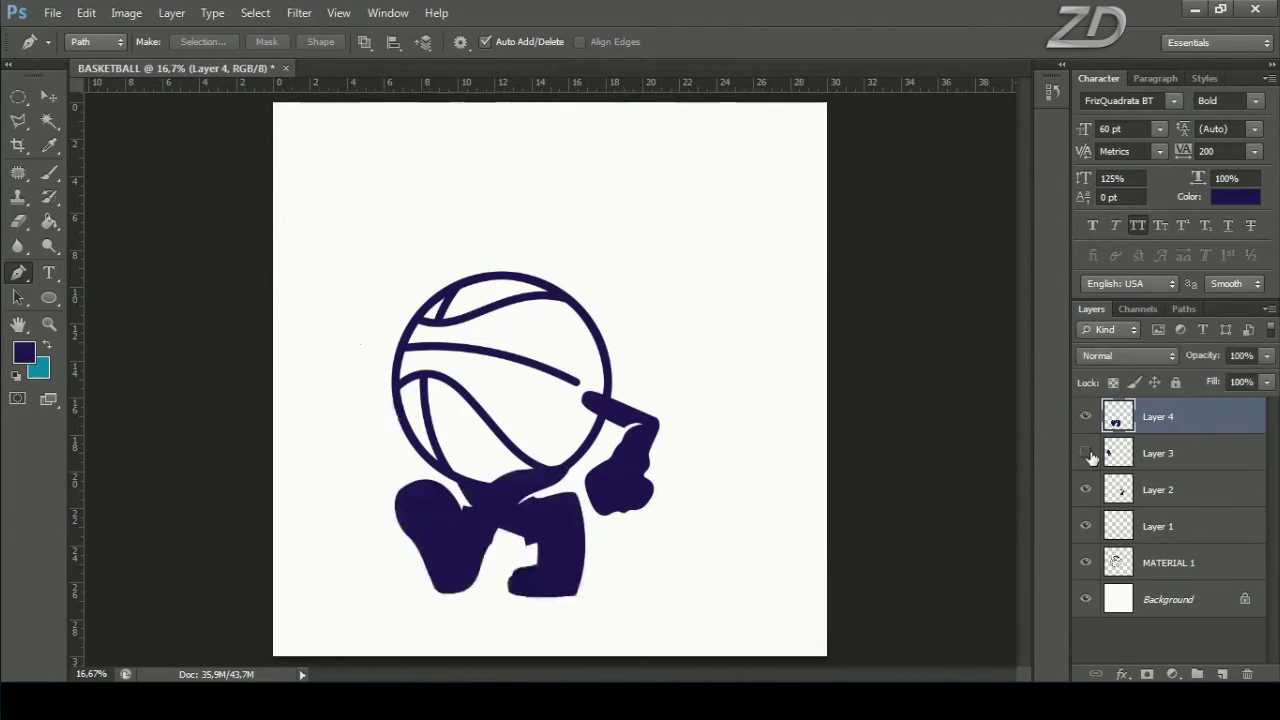
pyautogui.click(1086, 453)
pyautogui.click(1086, 489)
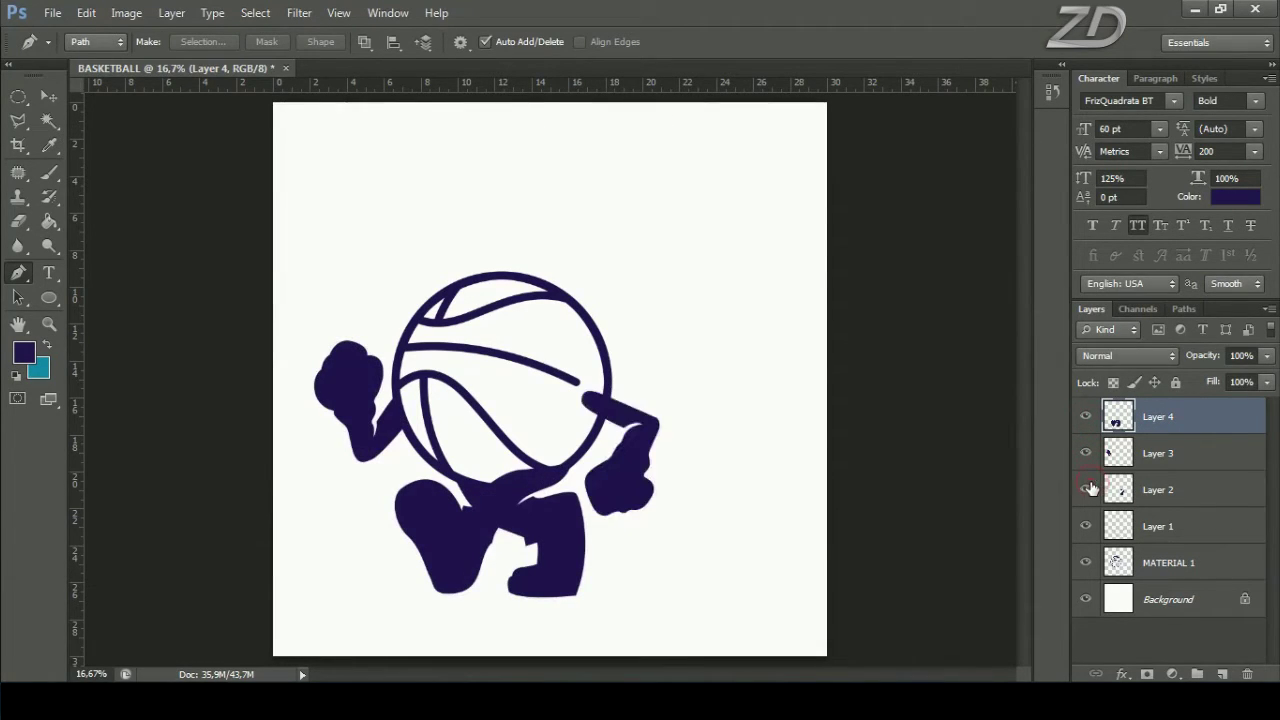
# Step: Merge Layers 2, 3 and 4 into a single Layer 4 and verify the result
pyautogui.keyDown('shift'); pyautogui.click(1160, 490); pyautogui.keyUp('shift')
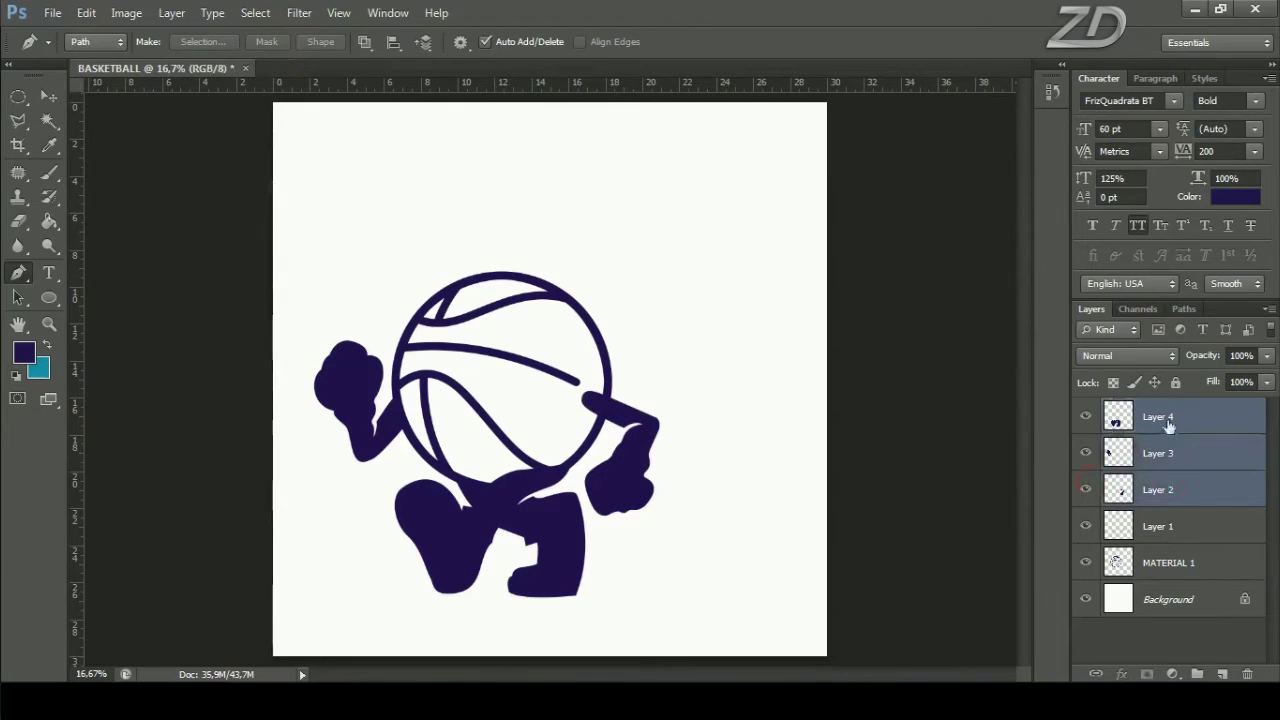
pyautogui.rightClick(1168, 428)
pyautogui.click(1060, 458)
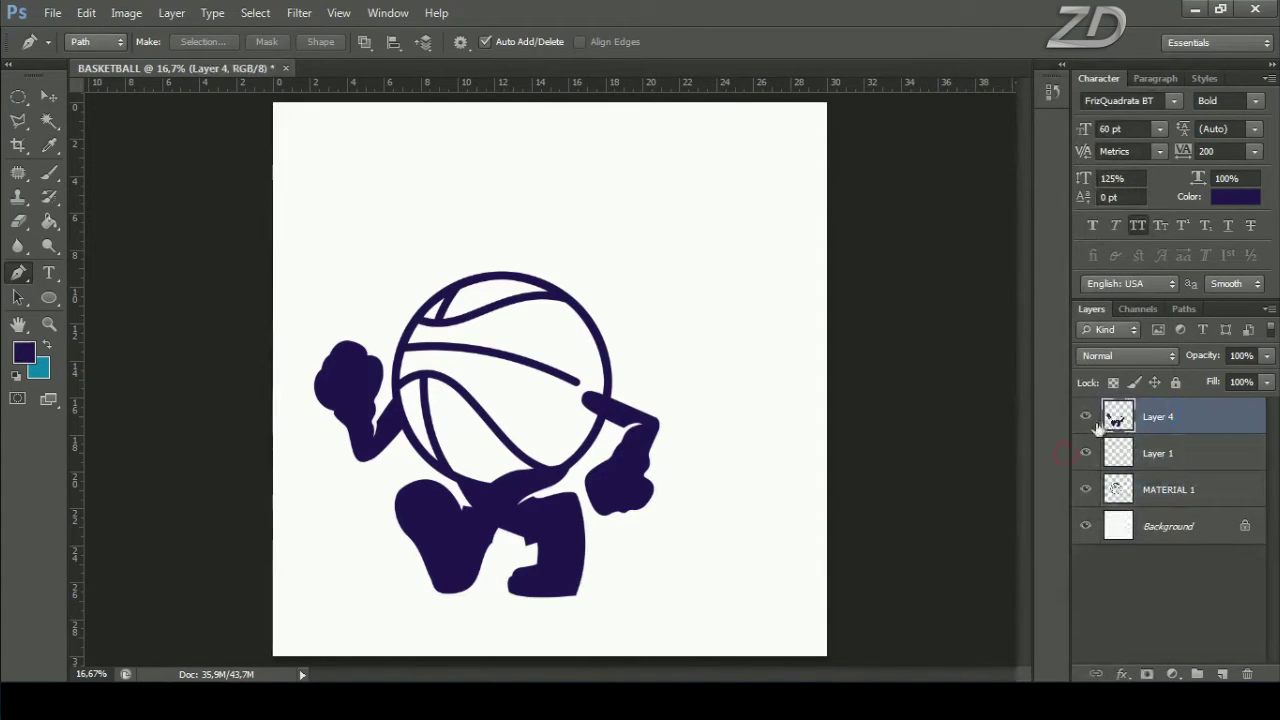
pyautogui.click(1086, 416)
pyautogui.click(1086, 416)
pyautogui.click(1266, 358)
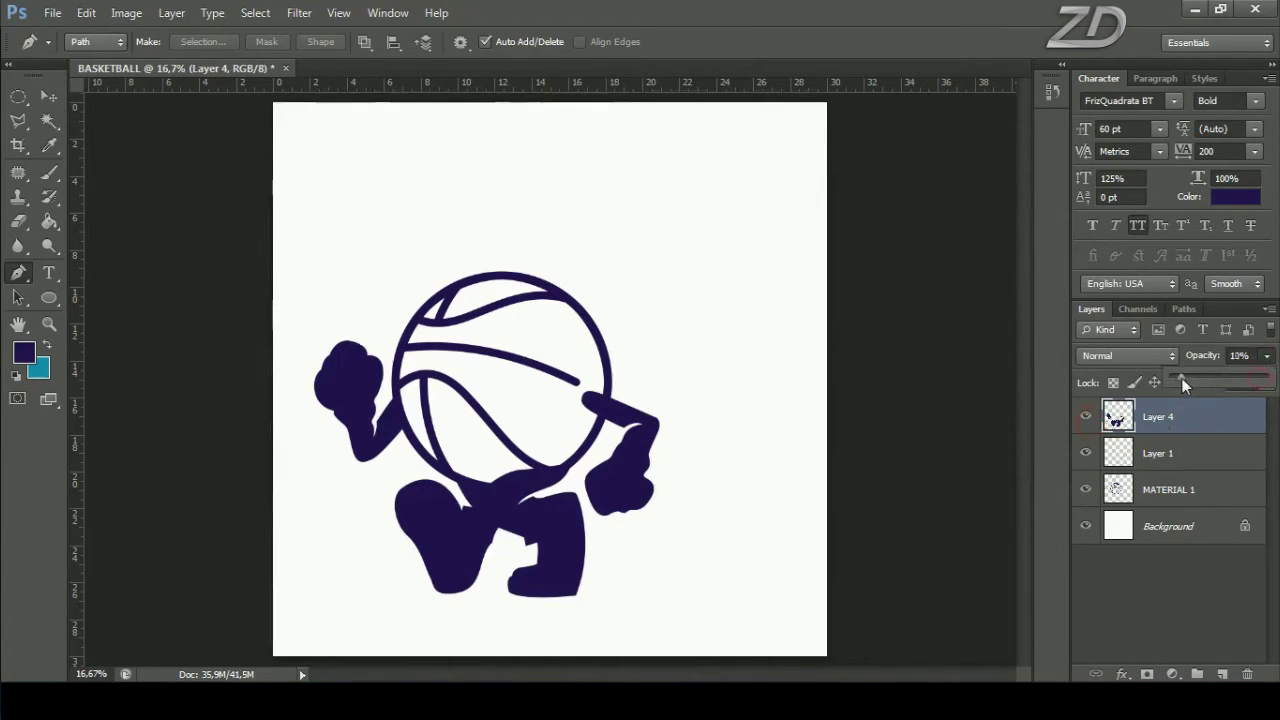
# Step: Fade Layer 4 to 5% opacity and zoom in on the right fist
pyautogui.moveTo(1182, 381); pyautogui.dragTo(1177, 381)
pyautogui.click(1245, 355)
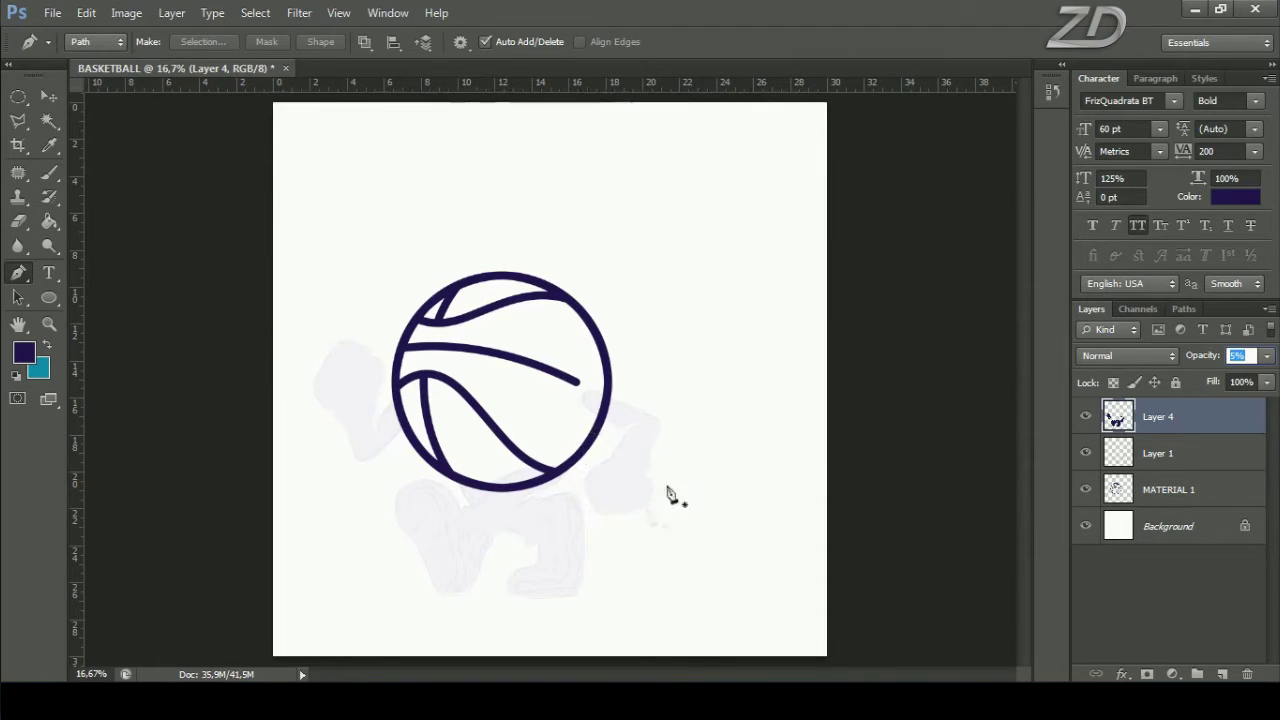
pyautogui.hotkey('ctrl', '+')
pyautogui.hotkey('ctrl', '+')
pyautogui.hotkey('ctrl', '+')
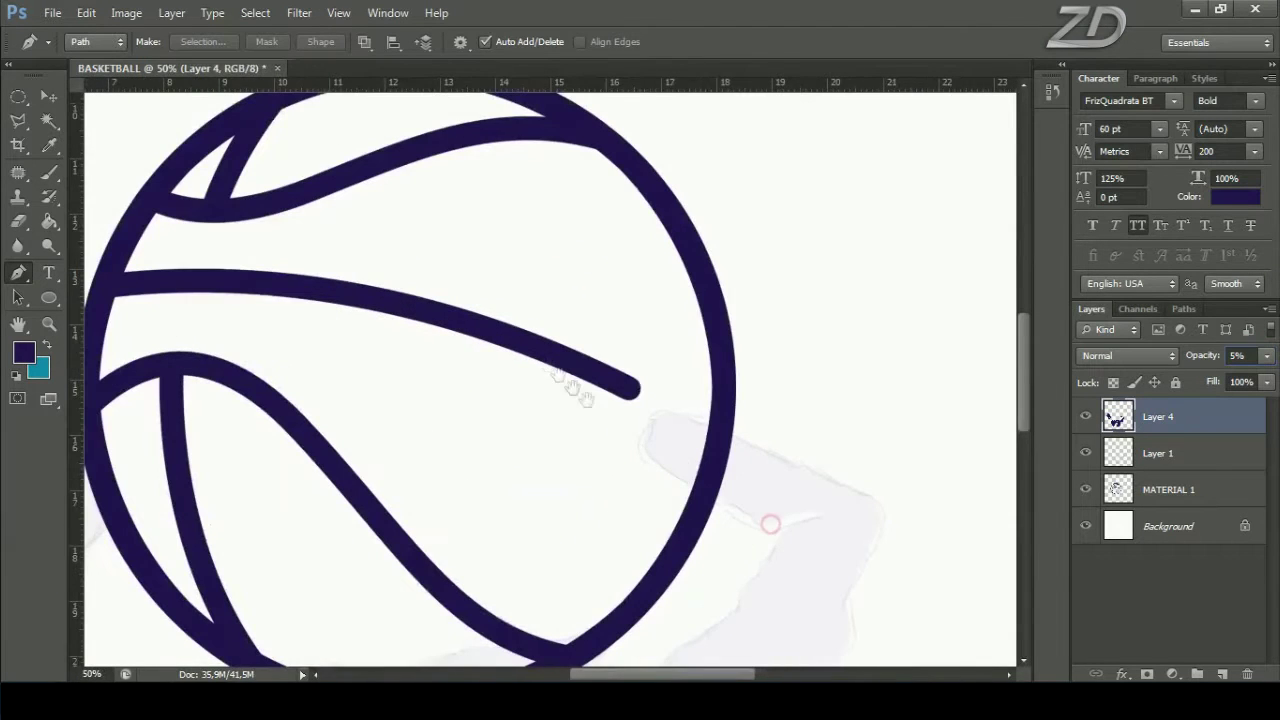
pyautogui.moveTo(706, 508); pyautogui.dragTo(511, 351)
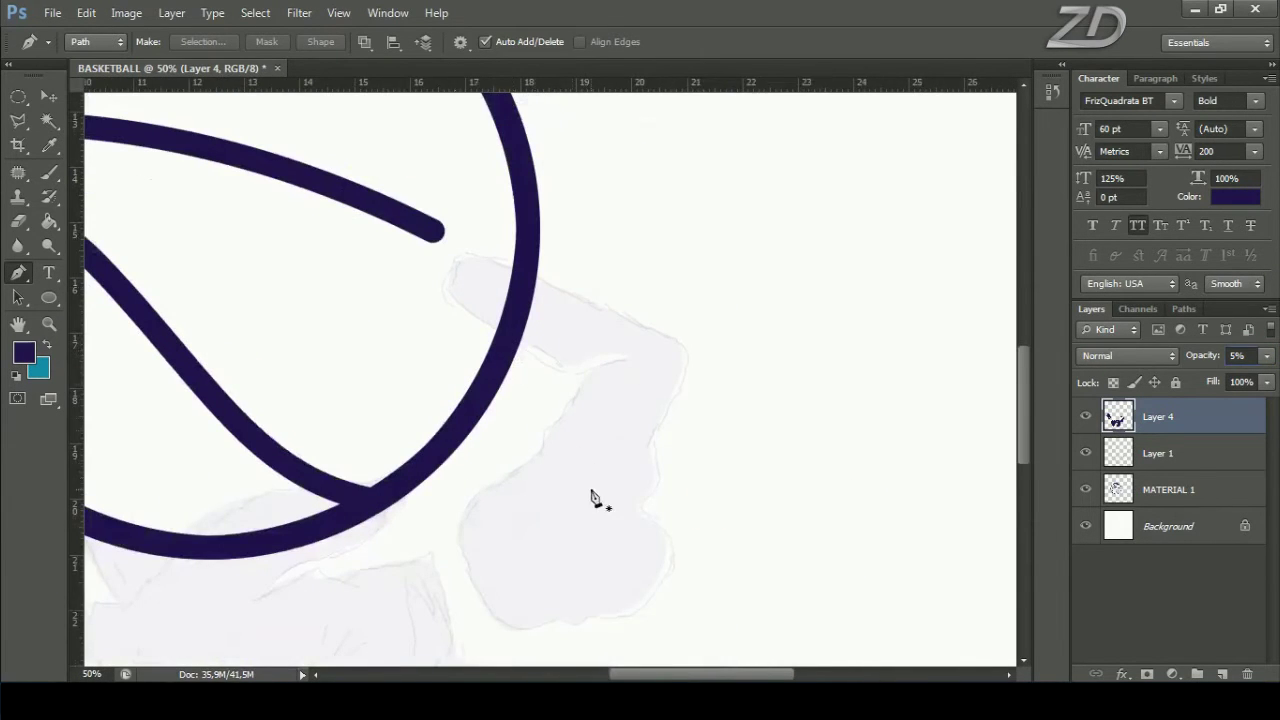
pyautogui.hotkey('ctrl', '-')
pyautogui.hotkey('ctrl', '+')
pyautogui.hotkey('ctrl', '+')
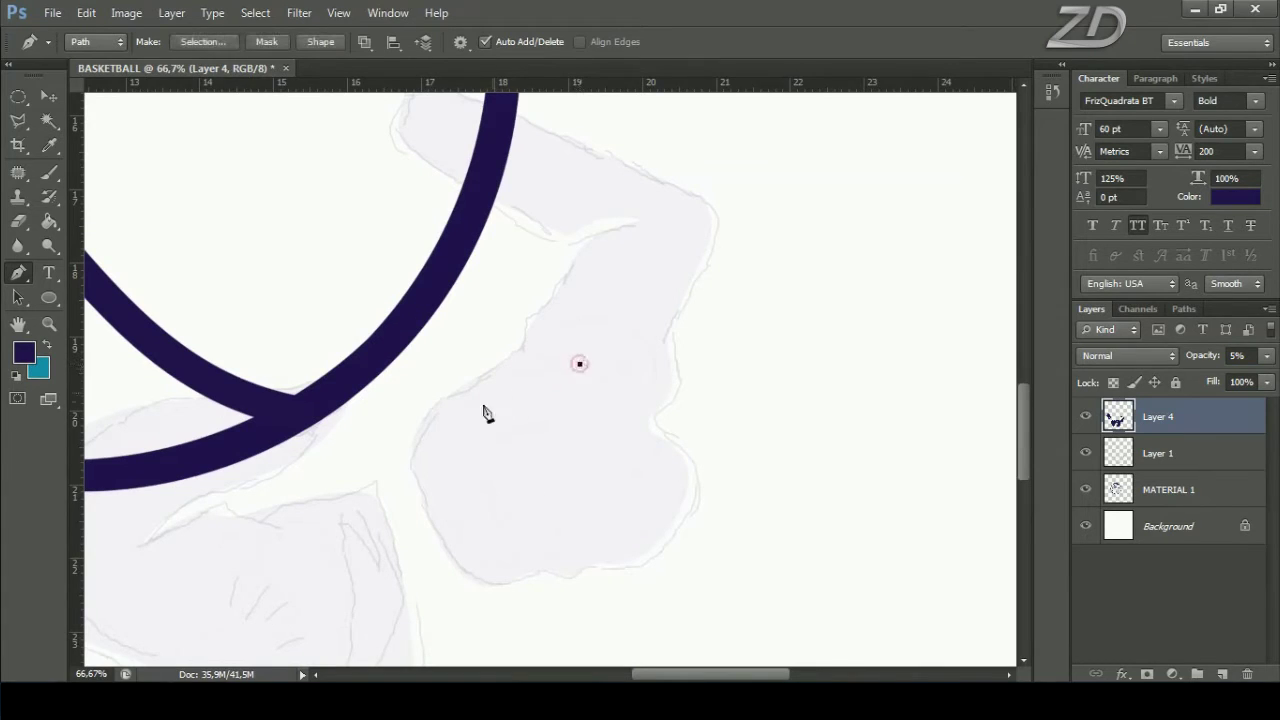
# Step: Start a pen path around the first finger gaps, converting anchors to sharp corners
pyautogui.moveTo(428, 461); pyautogui.dragTo(400, 532)
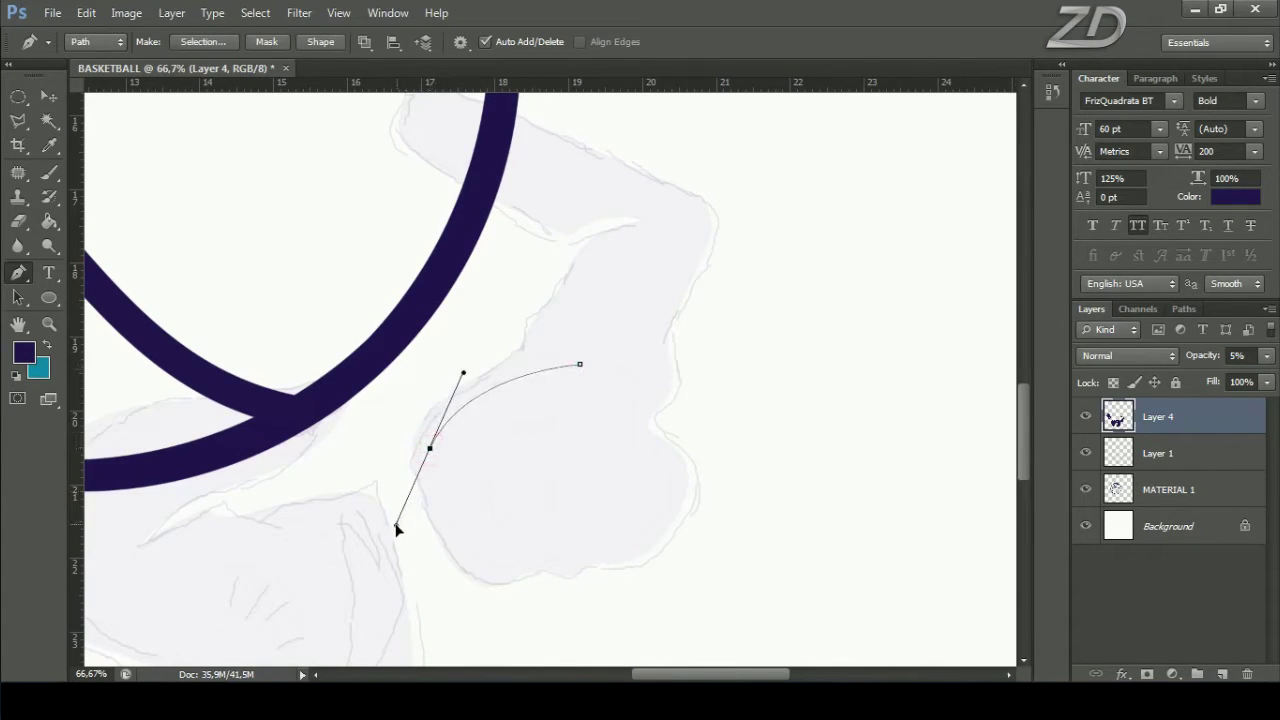
pyautogui.keyDown('alt'); pyautogui.click(431, 449); pyautogui.keyUp('alt')
pyautogui.keyDown('alt'); pyautogui.click(549, 423); pyautogui.keyUp('alt')
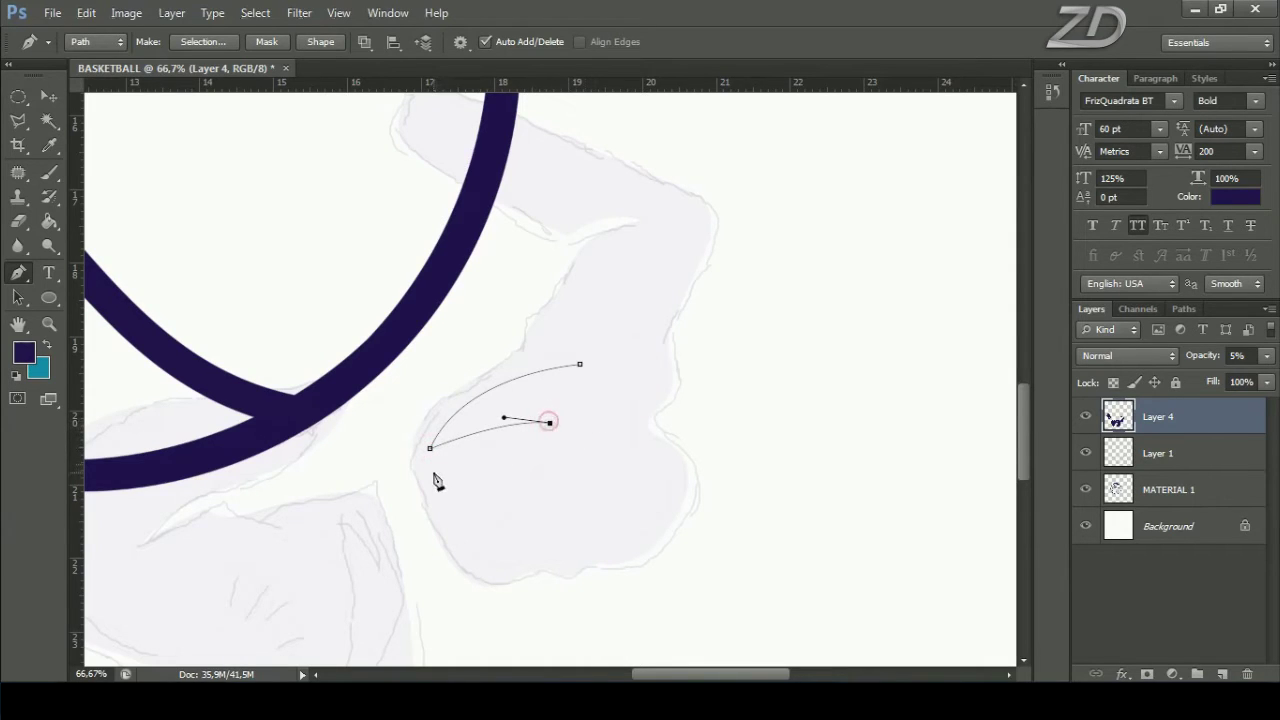
pyautogui.keyDown('alt'); pyautogui.click(440, 466); pyautogui.keyUp('alt')
pyautogui.moveTo(437, 494); pyautogui.dragTo(450, 517)
pyautogui.moveTo(520, 563); pyautogui.dragTo(620, 541)
pyautogui.keyDown('alt'); pyautogui.click(520, 563); pyautogui.keyUp('alt')
pyautogui.click(478, 477)
# Step: Continue the outline past the last finger and thumb notch and close the path
pyautogui.moveTo(538, 471); pyautogui.dragTo(596, 550)
pyautogui.click(663, 508)
pyautogui.moveTo(653, 455); pyautogui.dragTo(624, 441)
pyautogui.moveTo(614, 364)
pyautogui.mouseDown()
pyautogui.moveTo(598, 354)
pyautogui.moveTo(618, 318)
pyautogui.mouseUp()
pyautogui.click(645, 340)
pyautogui.moveTo(536, 347); pyautogui.dragTo(505, 400)
pyautogui.moveTo(549, 355); pyautogui.dragTo(572, 358)
pyautogui.click(581, 366)
pyautogui.moveTo(457, 441); pyautogui.dragTo(540, 404)
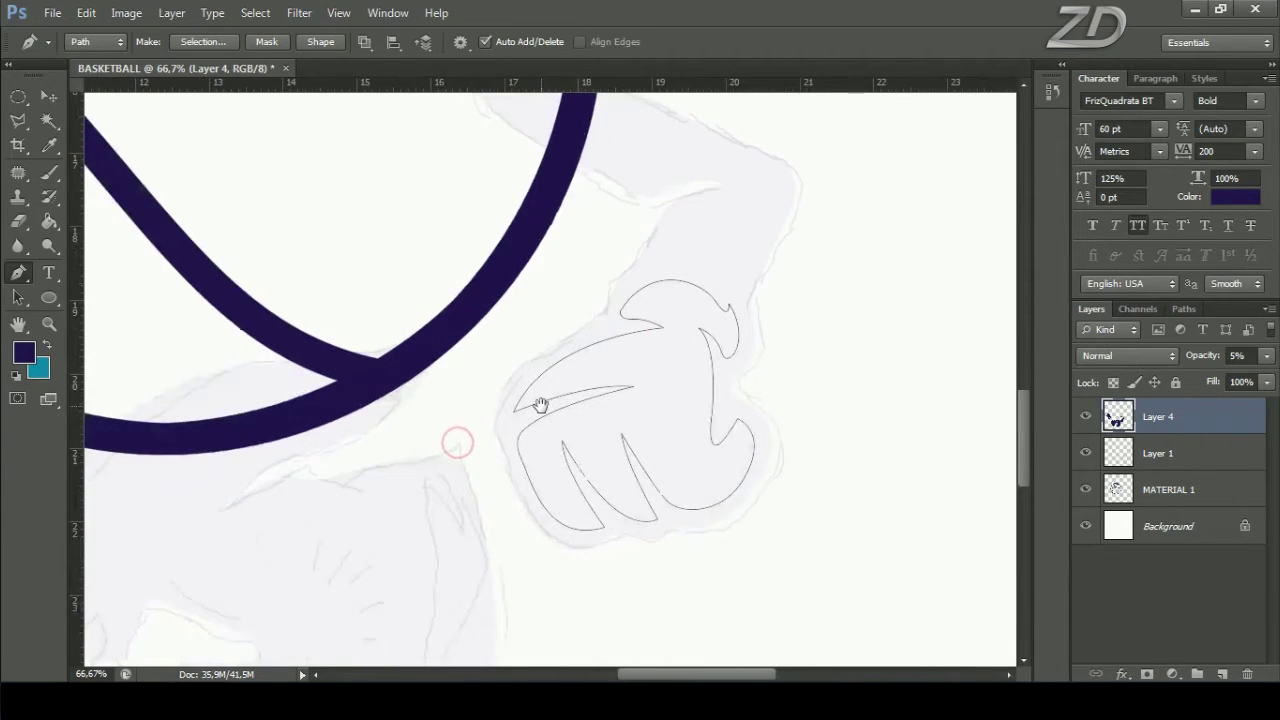
pyautogui.moveTo(297, 396); pyautogui.dragTo(391, 363)
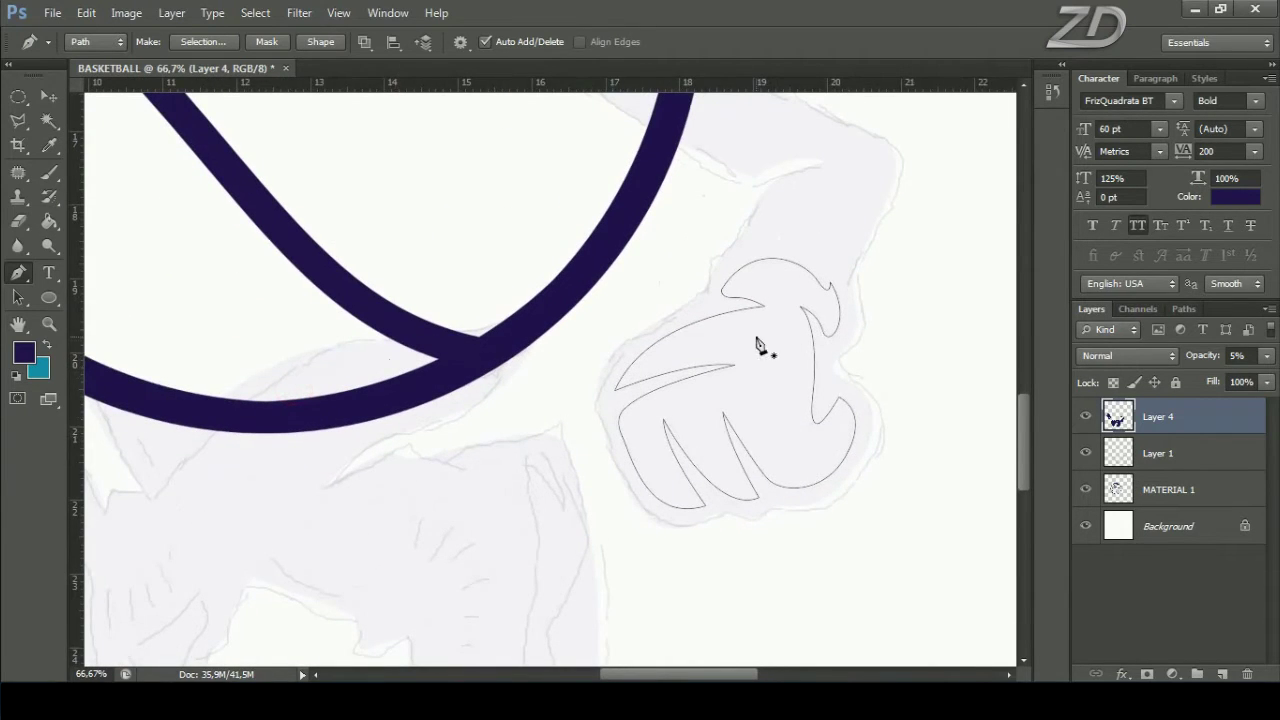
# Step: Convert the finger-gap path into a selection
pyautogui.rightClick(756, 336)
pyautogui.click(840, 384)
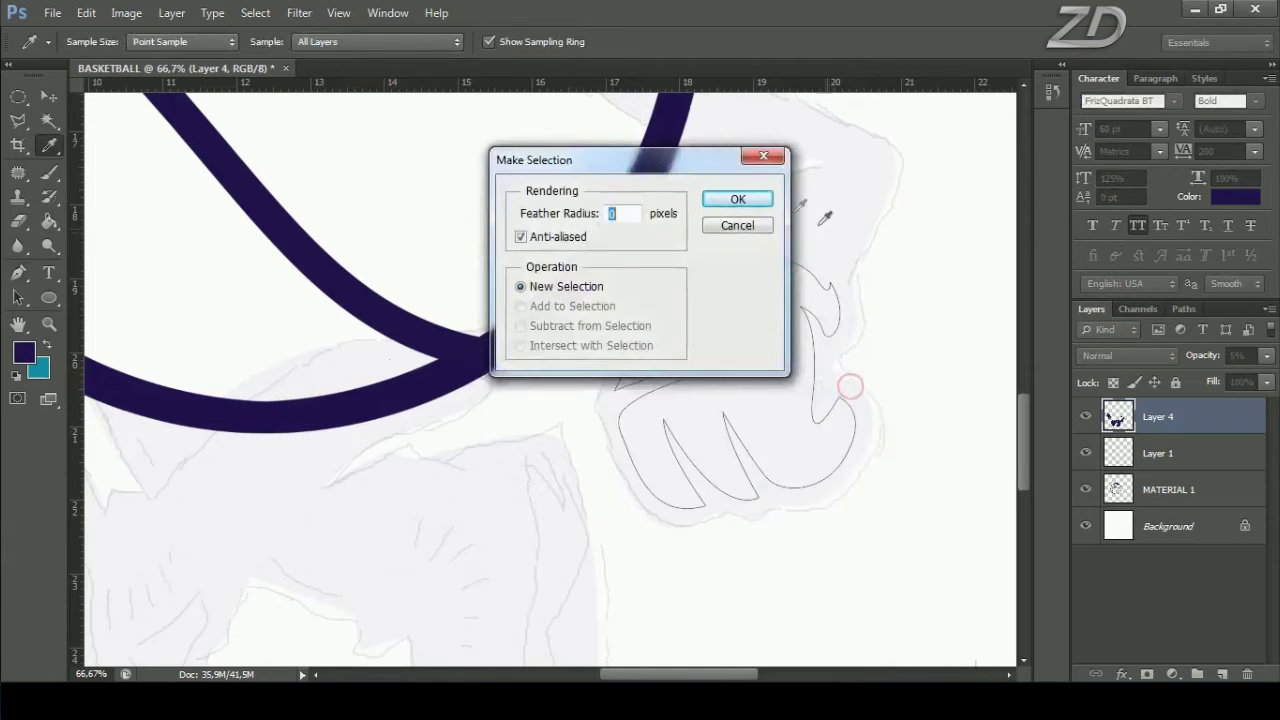
pyautogui.click(762, 210)
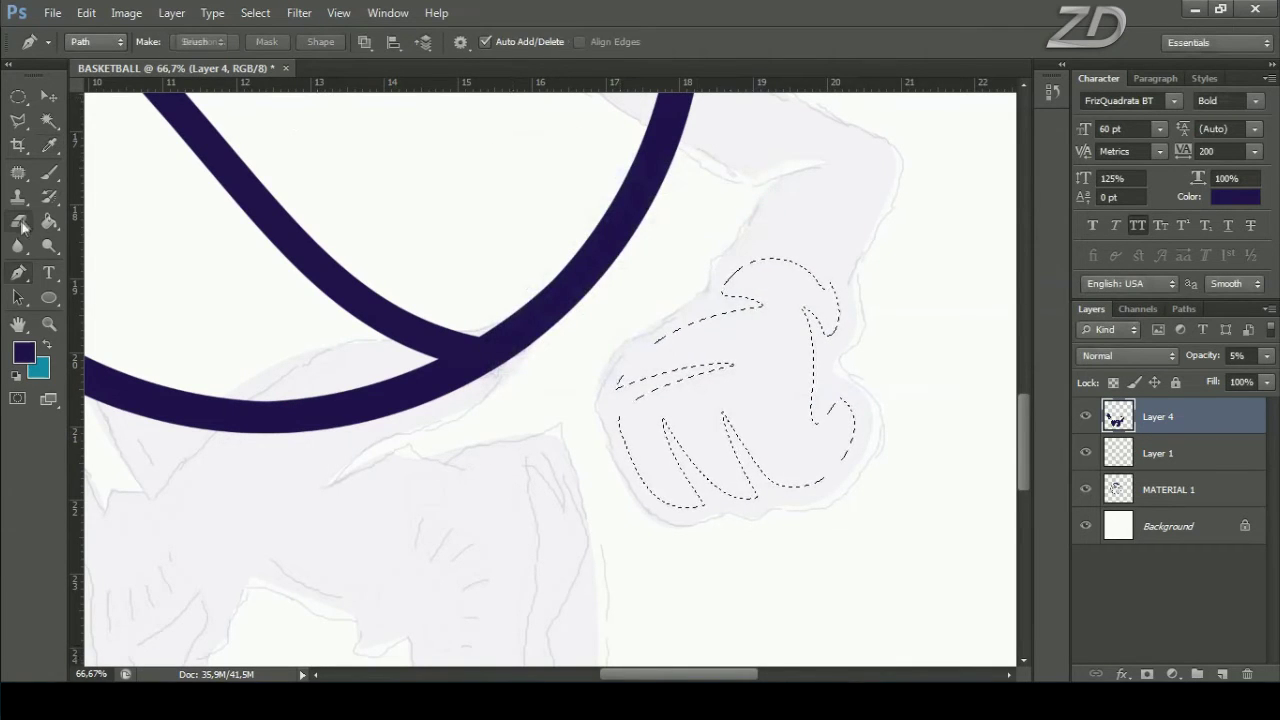
# Step: Erase the purple fill inside the selection with a hard round Eraser brush
pyautogui.moveTo(18, 221); pyautogui.dragTo(86, 232)
pyautogui.rightClick(628, 330)
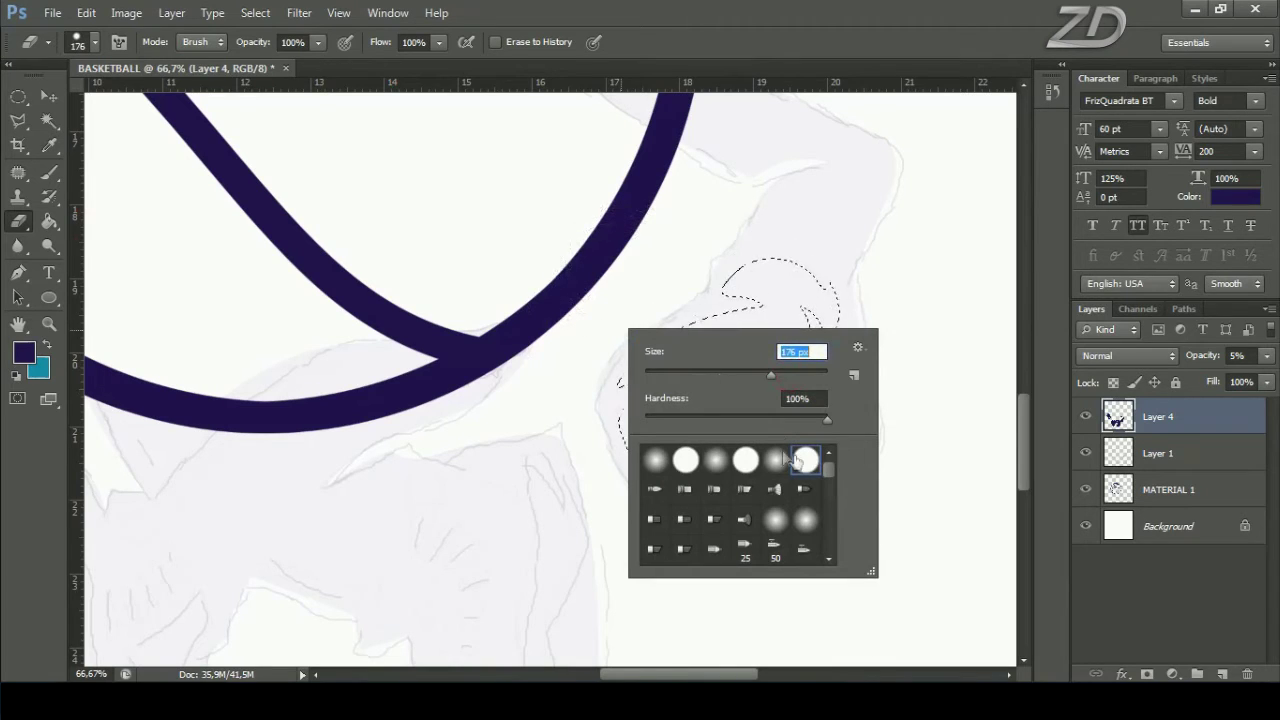
pyautogui.doubleClick(807, 460)
pyautogui.moveTo(820, 240); pyautogui.dragTo(698, 452)
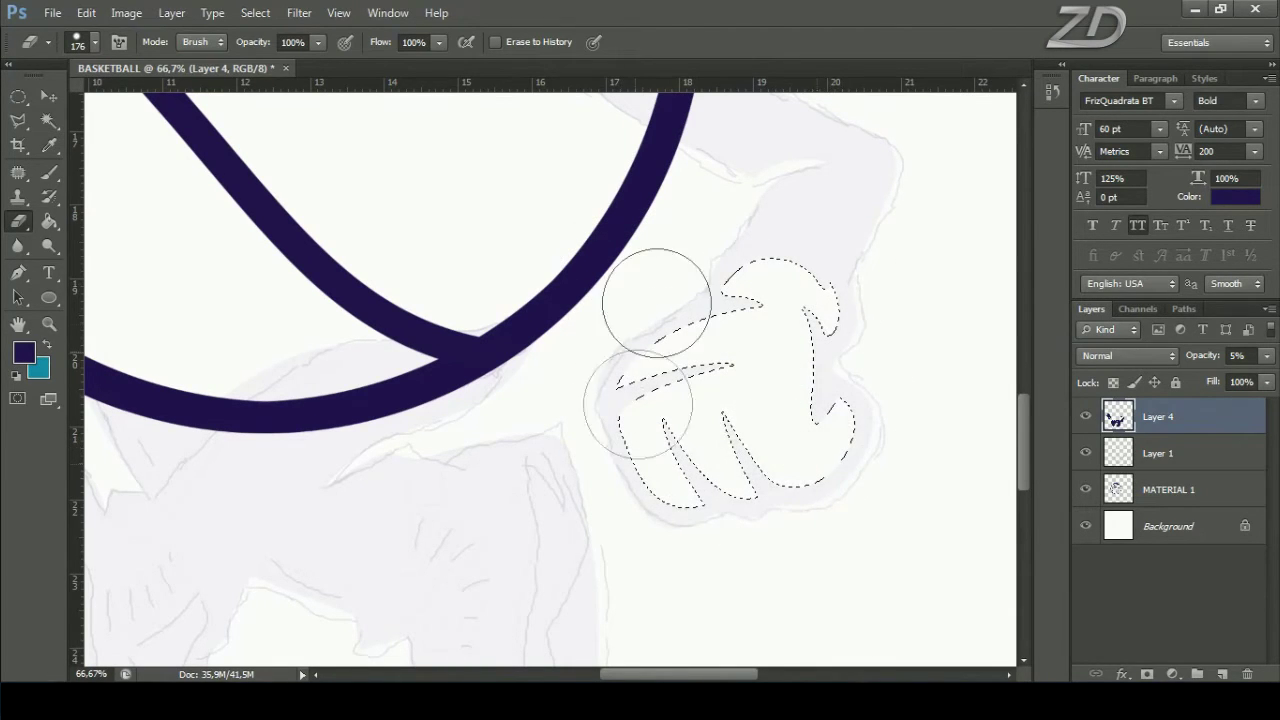
# Step: Deselect and pan the view down to the legs
pyautogui.click(255, 12)
pyautogui.click(275, 50)
pyautogui.moveTo(354, 371); pyautogui.dragTo(626, 254)
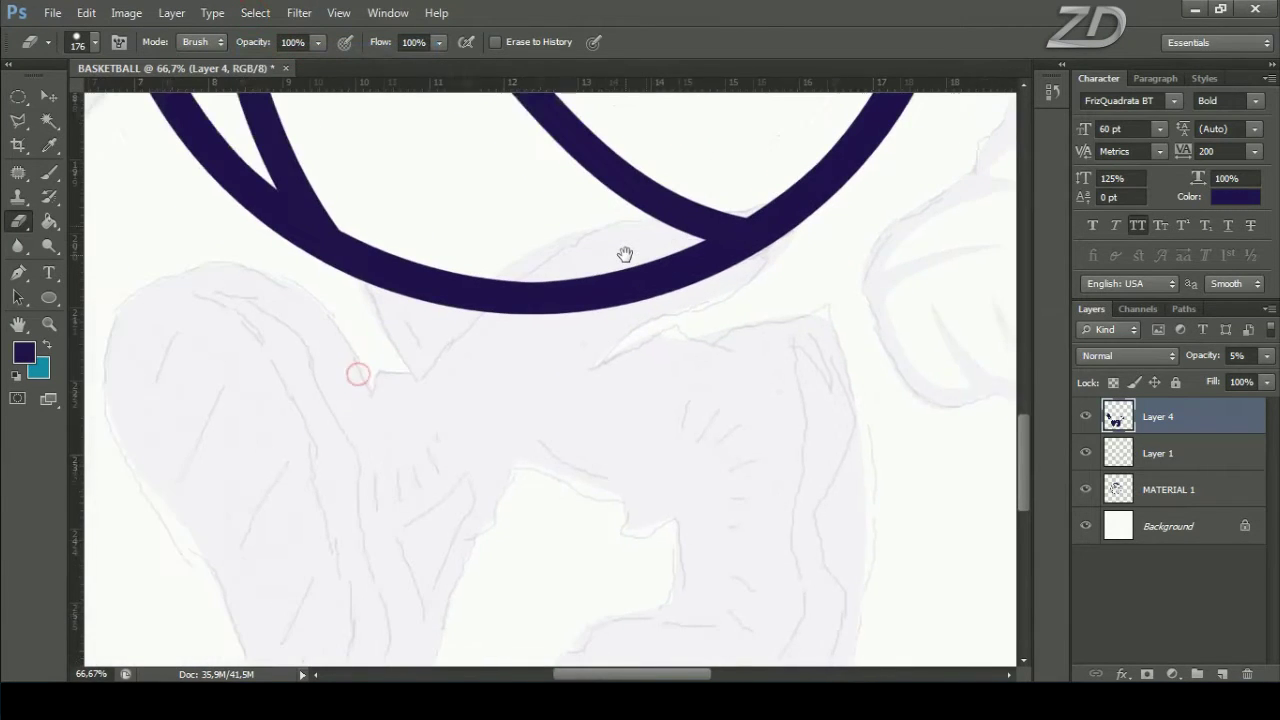
pyautogui.moveTo(663, 466); pyautogui.dragTo(519, 325)
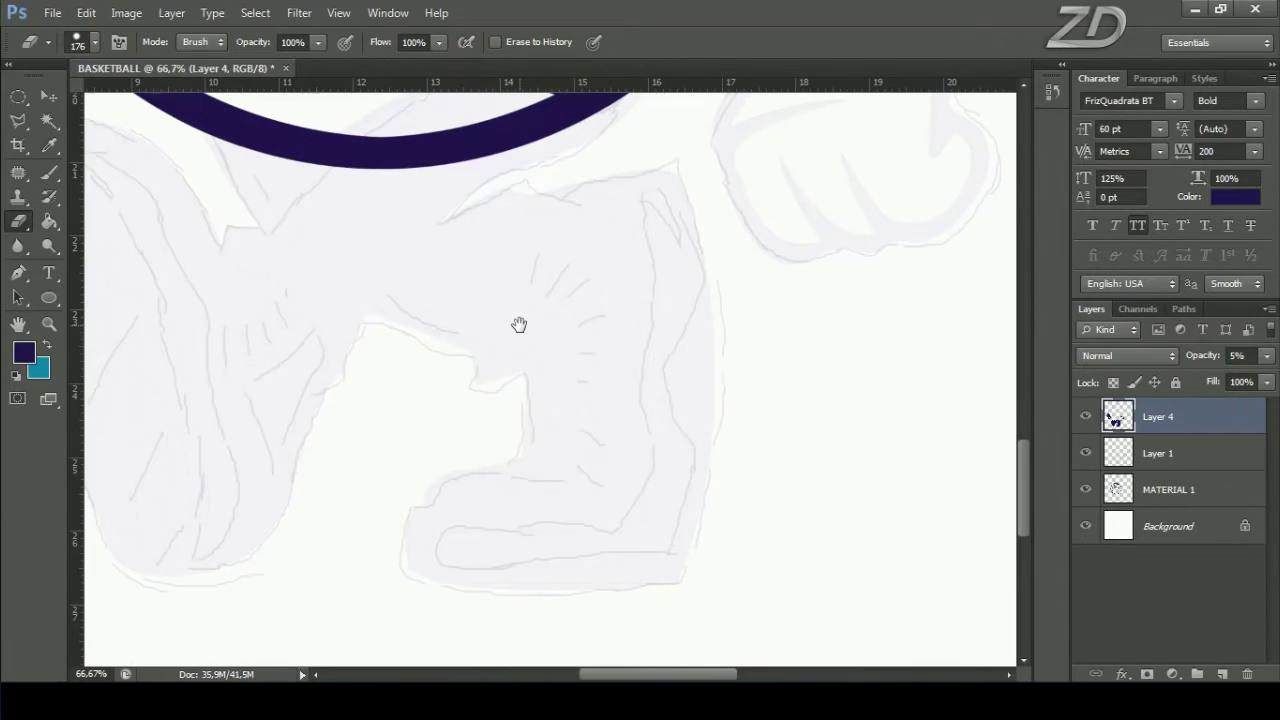
# Step: With the Pen tool, trace the right shoe's inner edge down to its bottom
pyautogui.click(19, 272)
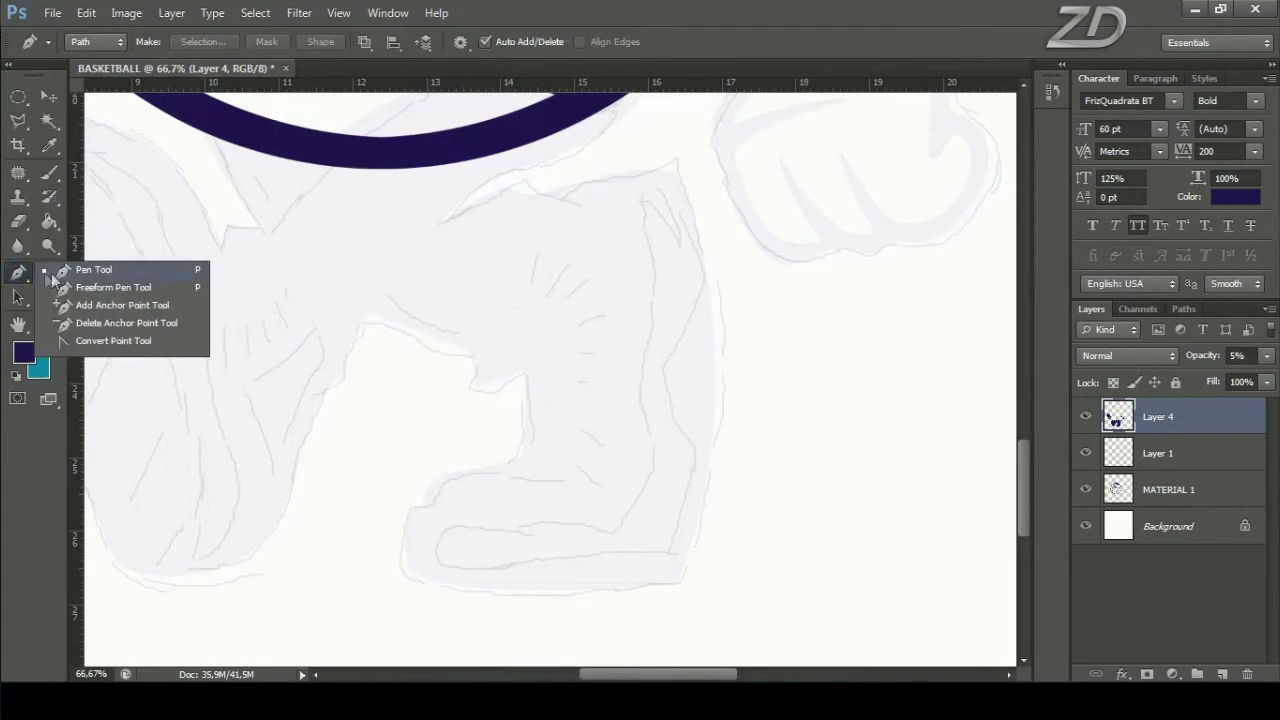
pyautogui.click(60, 271)
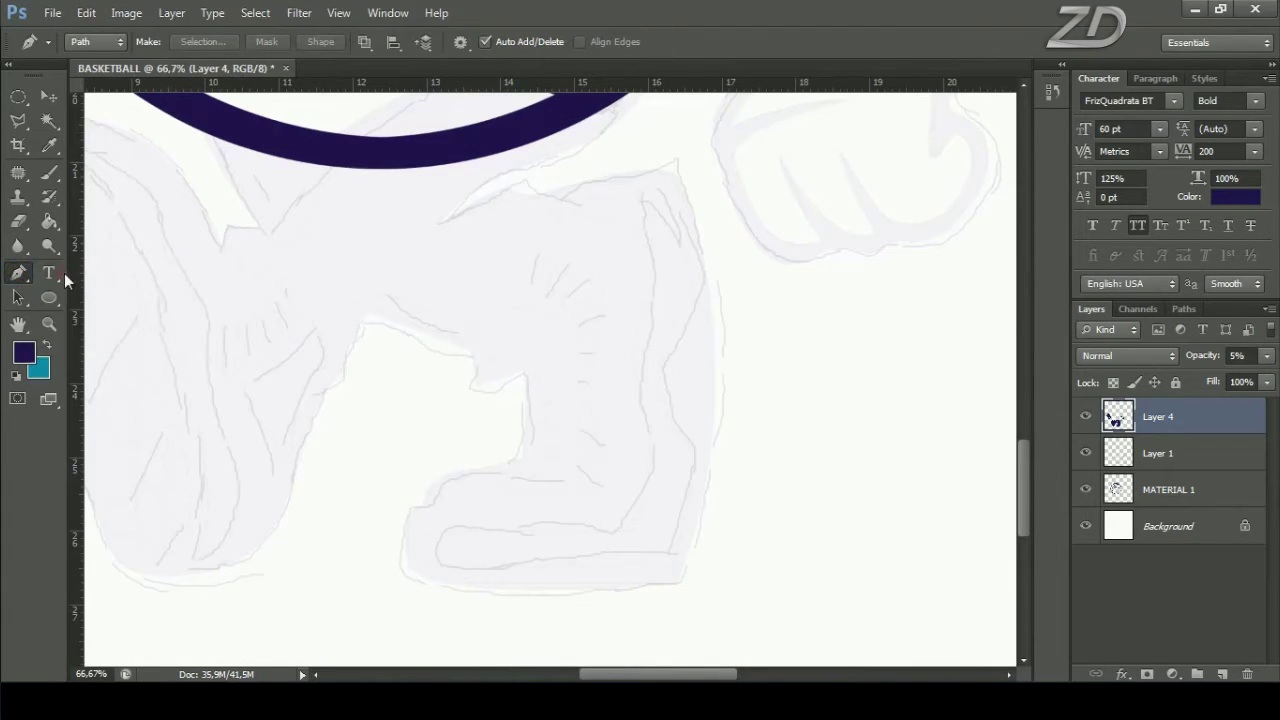
pyautogui.click(637, 190)
pyautogui.moveTo(642, 308); pyautogui.dragTo(631, 369)
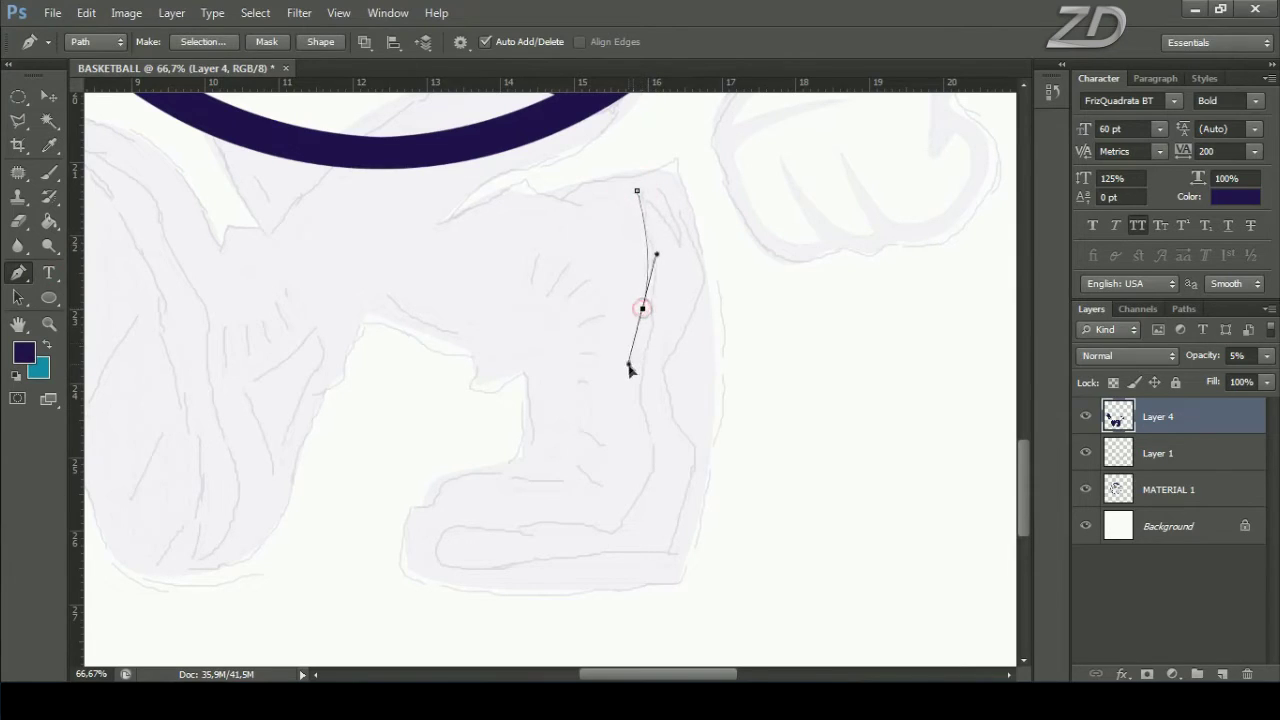
pyautogui.click(658, 460)
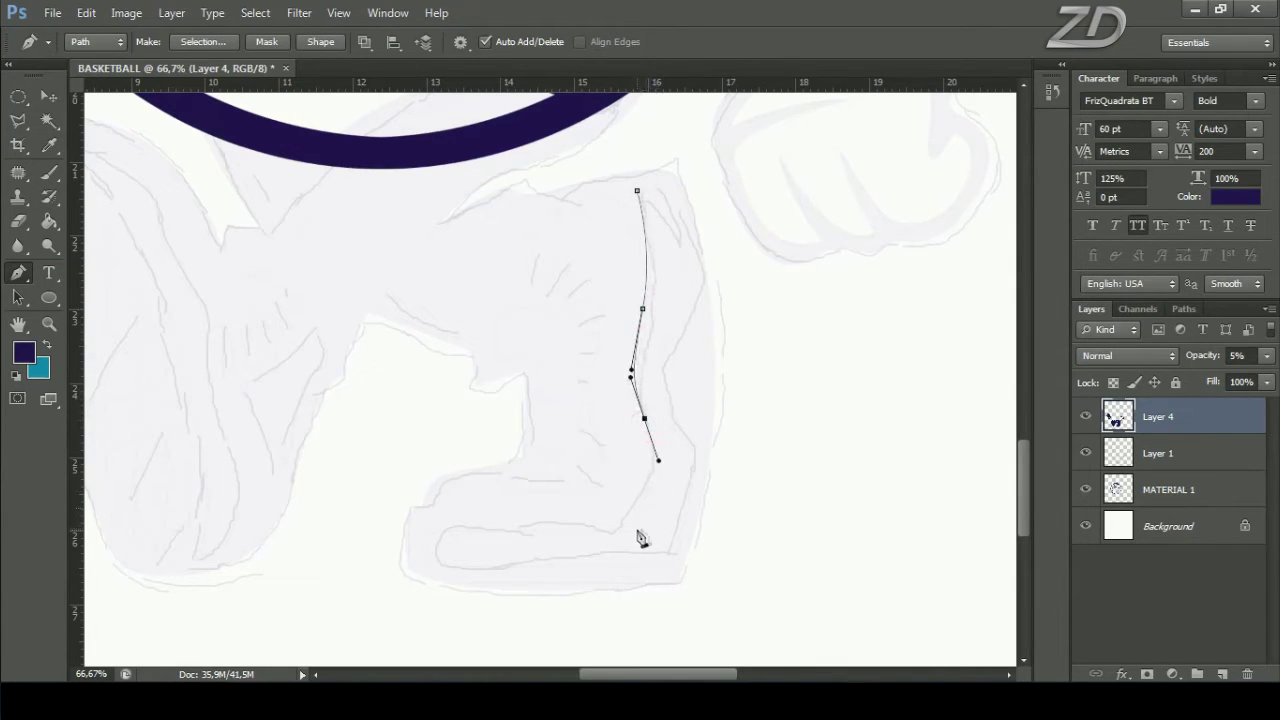
pyautogui.keyDown('alt'); pyautogui.click(630, 528); pyautogui.keyUp('alt')
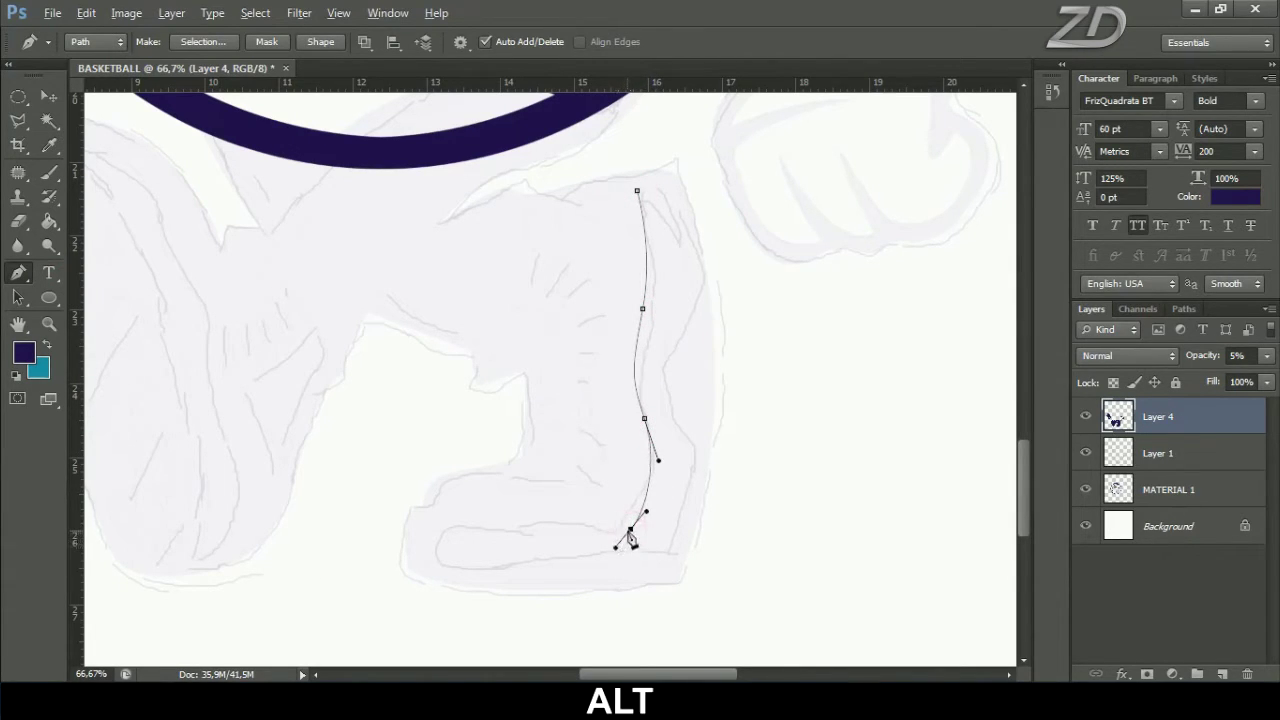
pyautogui.moveTo(433, 527); pyautogui.dragTo(349, 516)
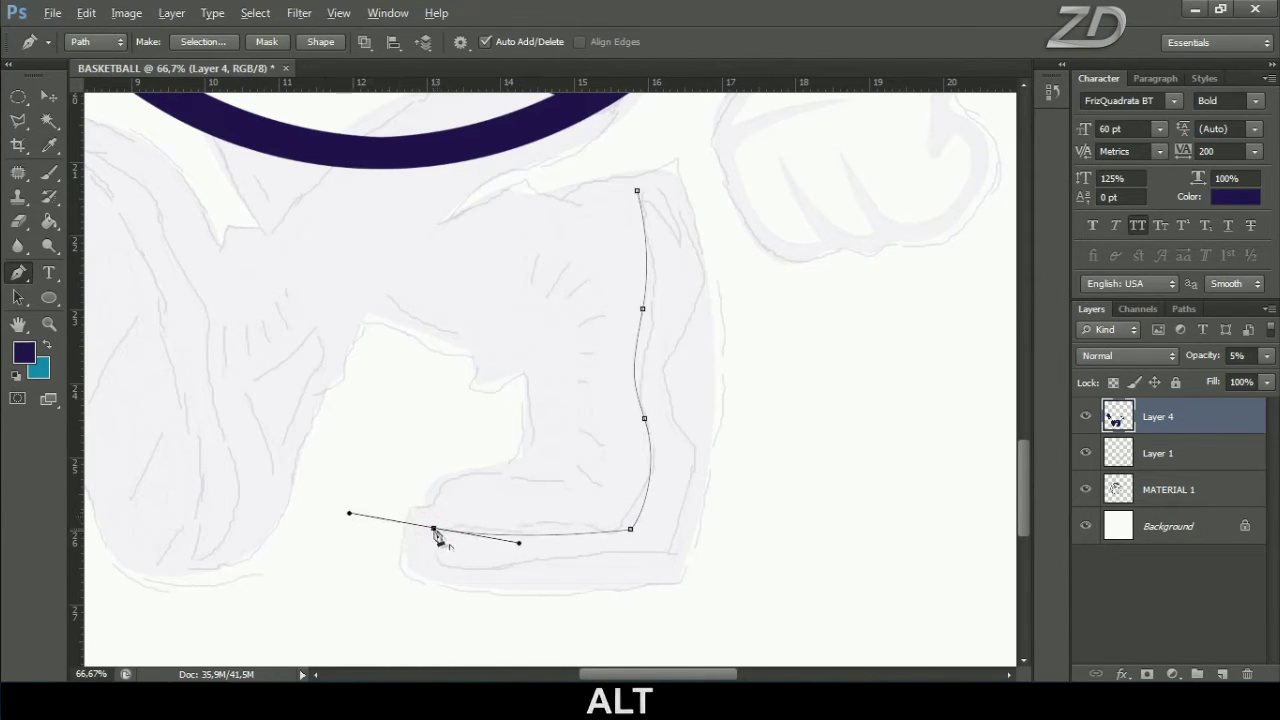
pyautogui.keyDown('alt'); pyautogui.click(433, 527); pyautogui.keyUp('alt')
# Step: Continue the shoe path around the heel, sole and front edge, closing it
pyautogui.moveTo(428, 559); pyautogui.dragTo(435, 578)
pyautogui.moveTo(655, 565); pyautogui.dragTo(757, 549)
pyautogui.moveTo(681, 534); pyautogui.dragTo(687, 511)
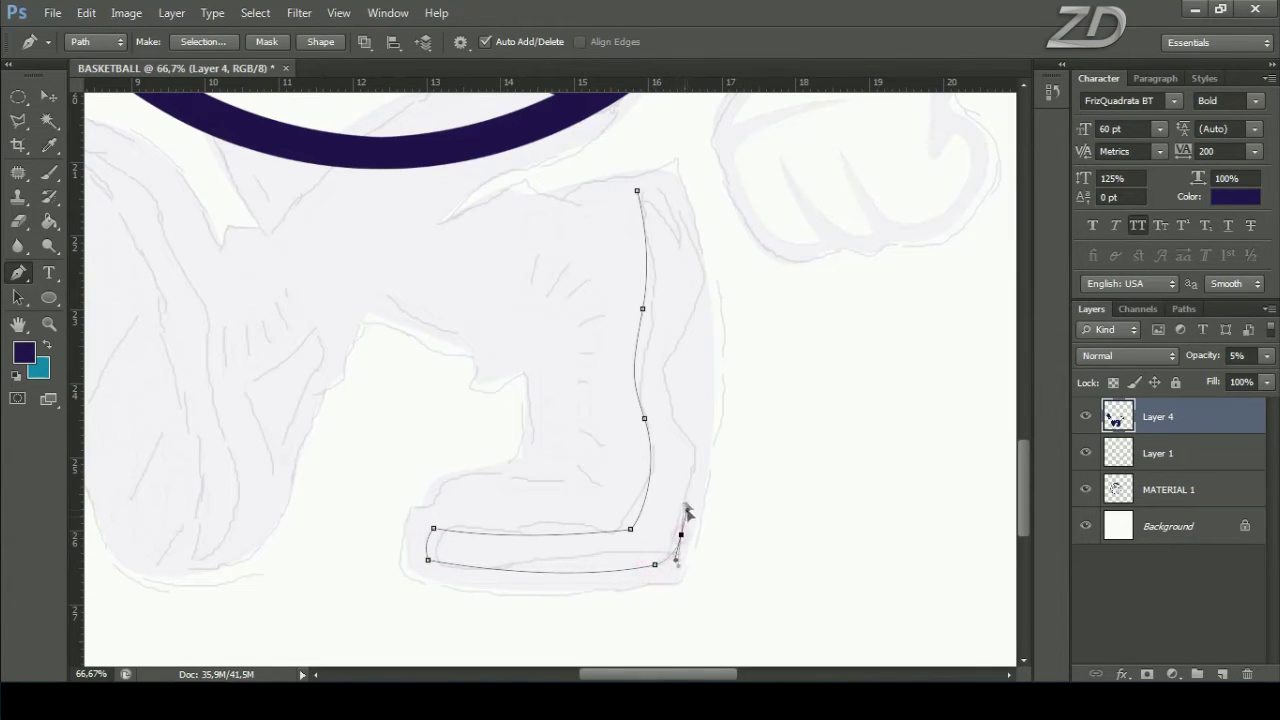
pyautogui.moveTo(681, 432); pyautogui.dragTo(683, 425)
pyautogui.moveTo(668, 345); pyautogui.dragTo(690, 238)
pyautogui.moveTo(666, 184); pyautogui.dragTo(660, 180)
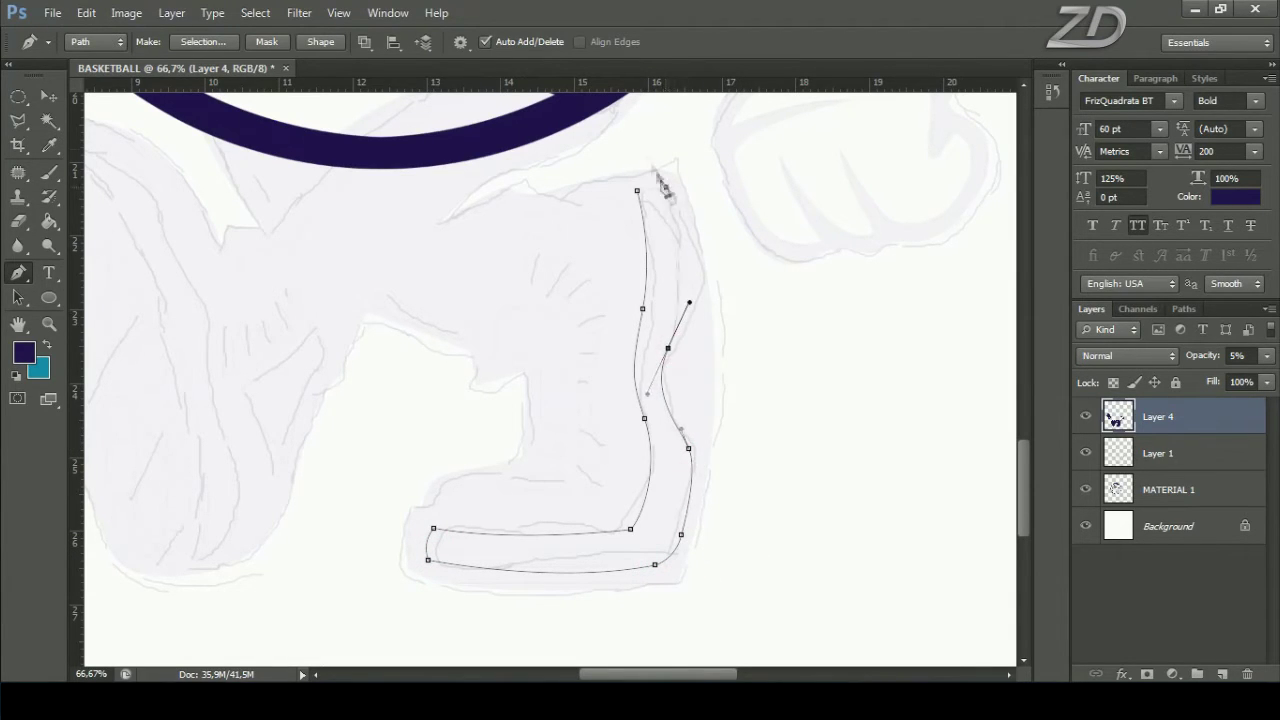
pyautogui.scroll(2, 660, 200)
pyautogui.moveTo(637, 227)
pyautogui.mouseDown()
pyautogui.moveTo(620, 250)
pyautogui.moveTo(668, 289)
pyautogui.moveTo(612, 240)
pyautogui.mouseUp()
pyautogui.scroll(-1, 620, 250)
pyautogui.click(602, 232)
pyautogui.scroll(-1, 580, 245)
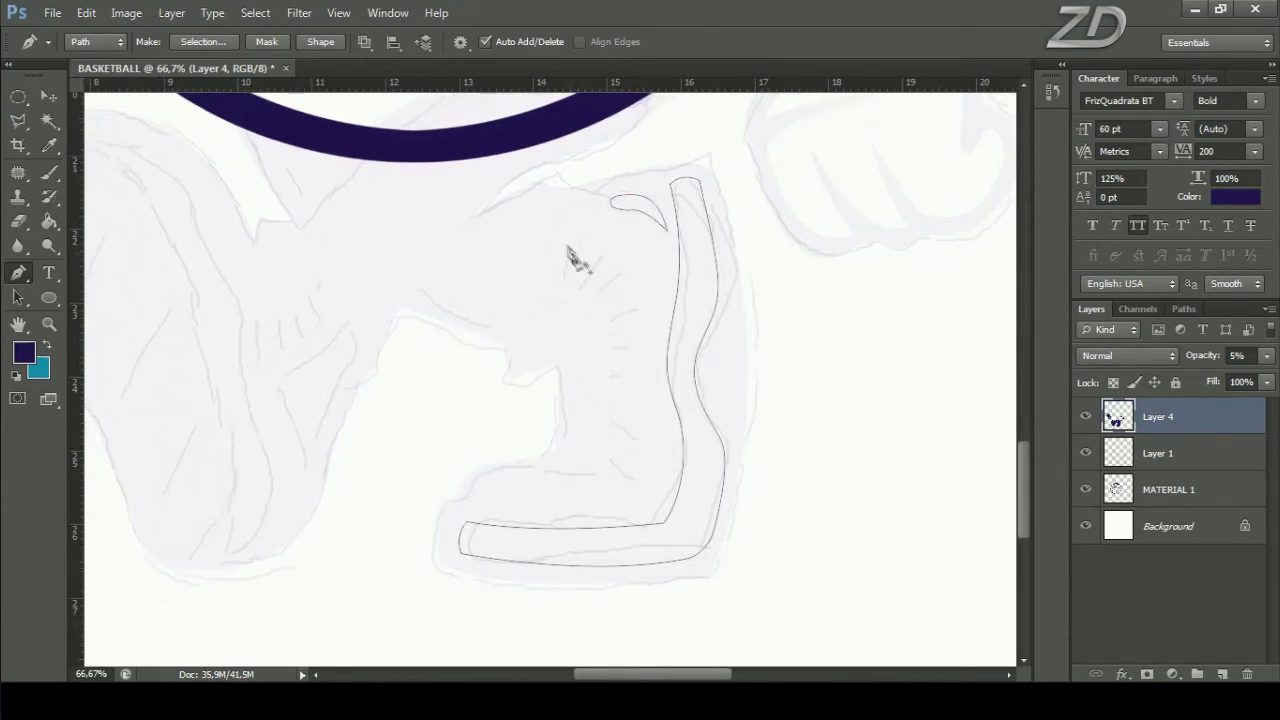
# Step: Outline the small and slanted stripe gaps on the right shoe as closed paths
pyautogui.click(560, 243)
pyautogui.click(599, 248)
pyautogui.click(599, 248)
pyautogui.click(617, 258)
pyautogui.click(595, 297)
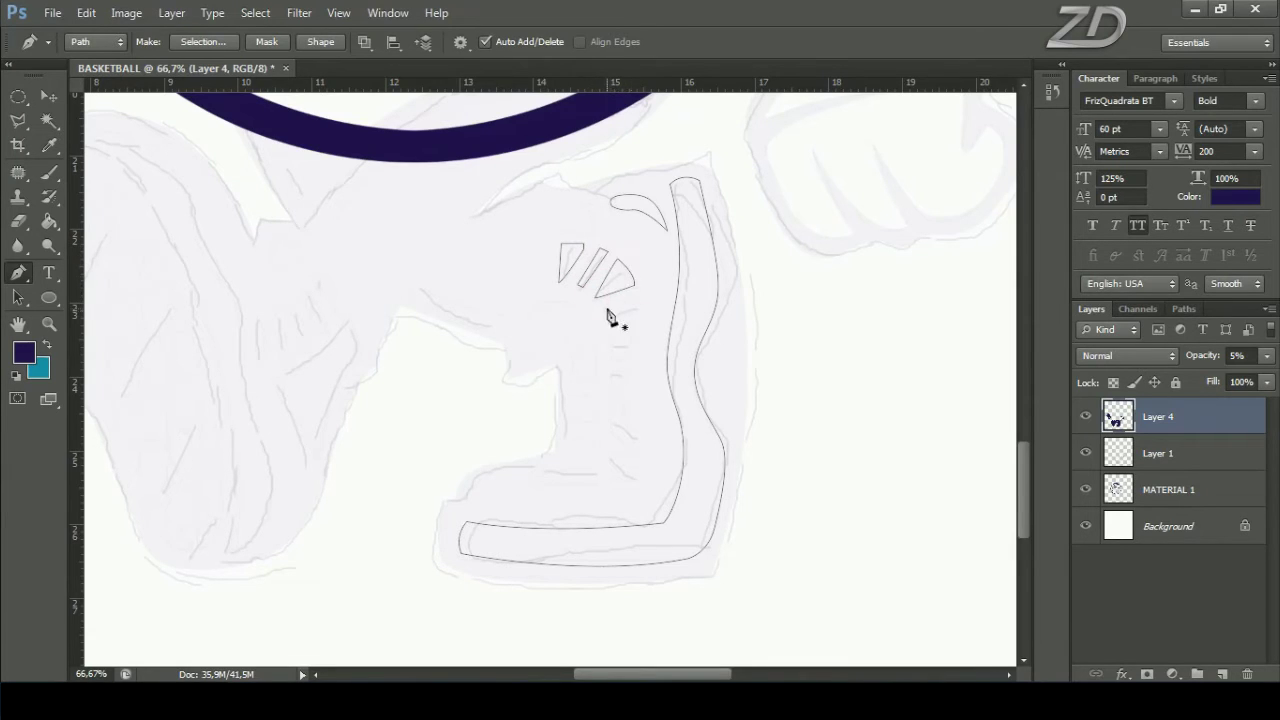
pyautogui.moveTo(640, 321); pyautogui.dragTo(606, 318)
pyautogui.click(610, 333)
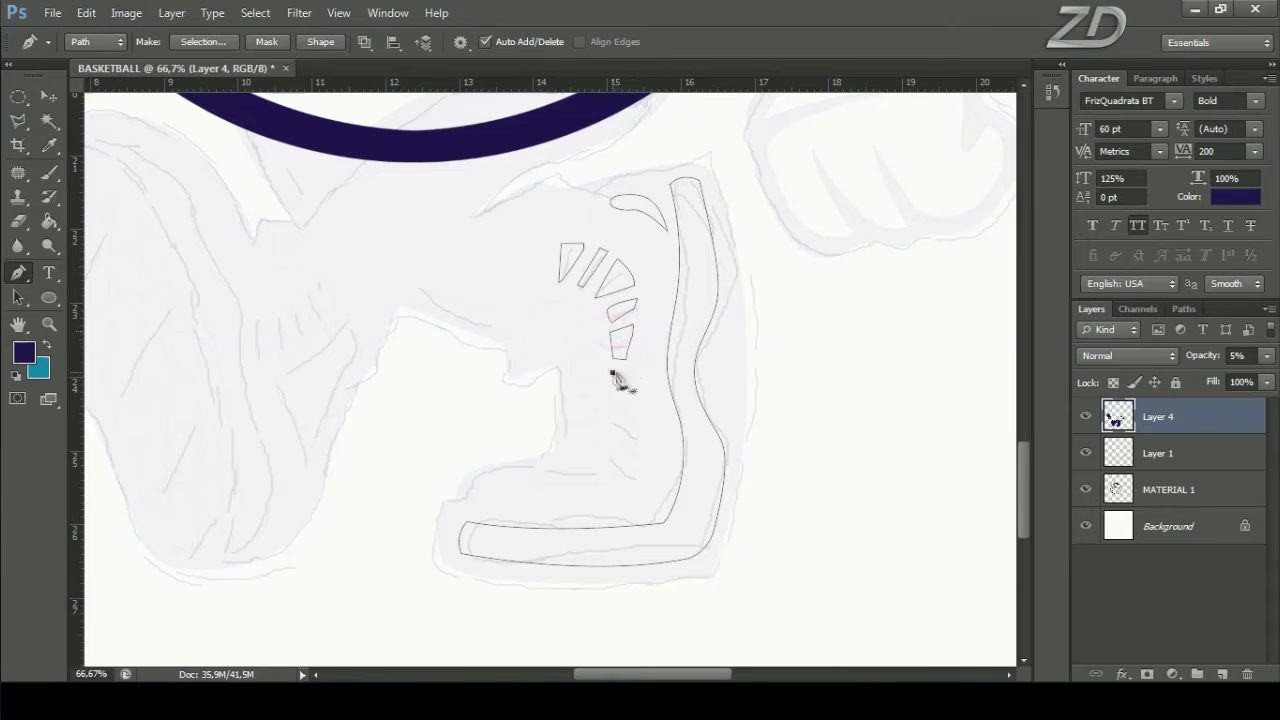
# Step: Outline the lower elongated and triangular stripes, then begin a small ankle shape
pyautogui.click(620, 390)
pyautogui.click(640, 456)
pyautogui.click(612, 398)
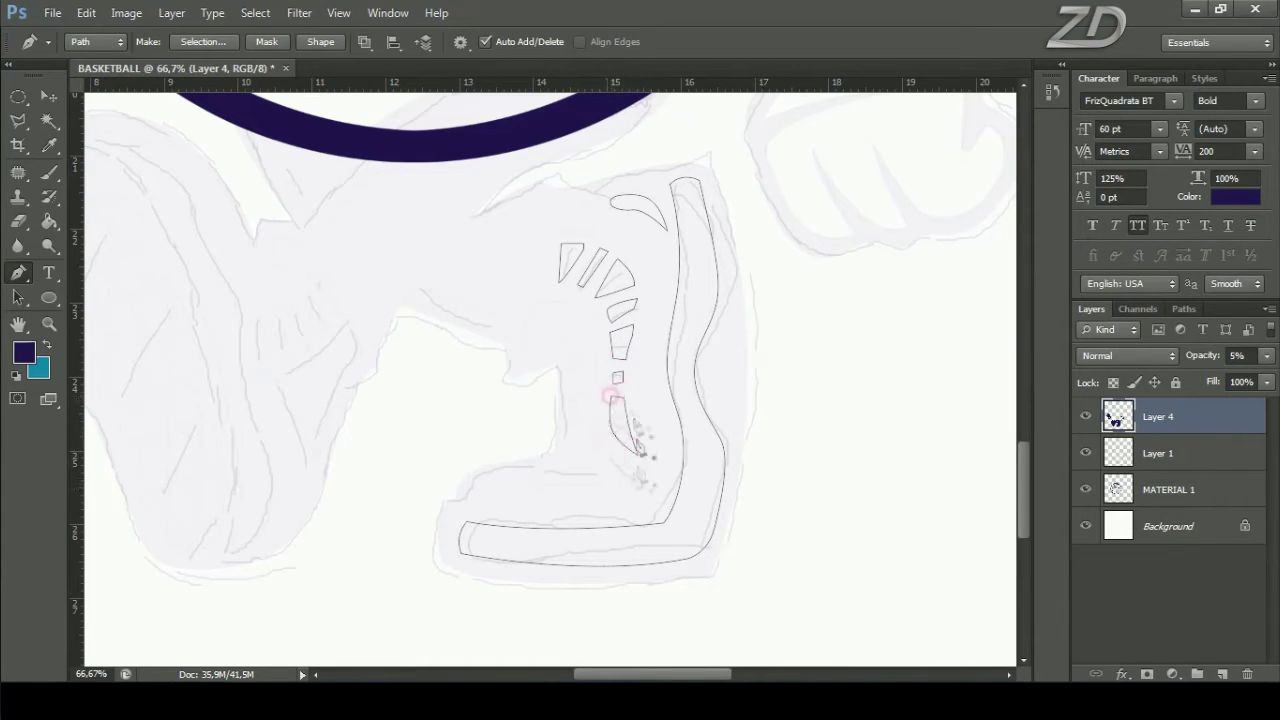
pyautogui.scroll(-2, 640, 440)
pyautogui.moveTo(610, 395); pyautogui.dragTo(634, 369)
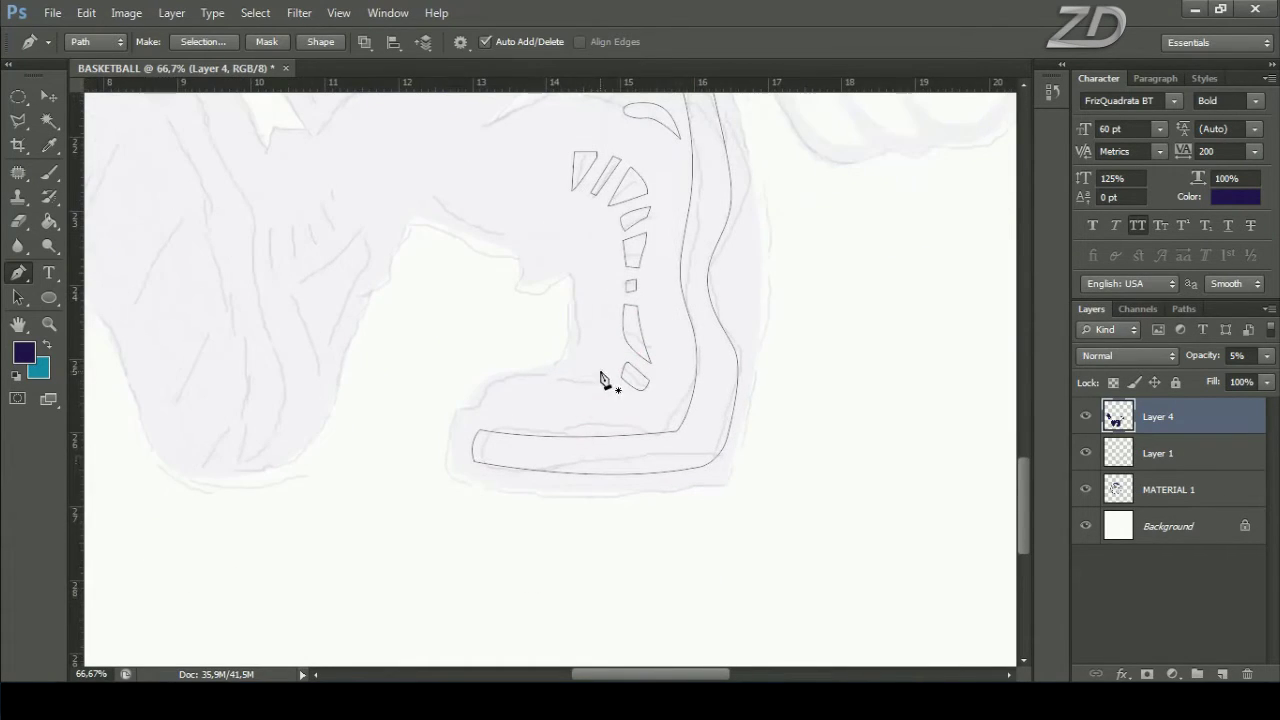
pyautogui.click(534, 390)
pyautogui.moveTo(396, 253); pyautogui.dragTo(551, 320)
pyautogui.click(590, 307)
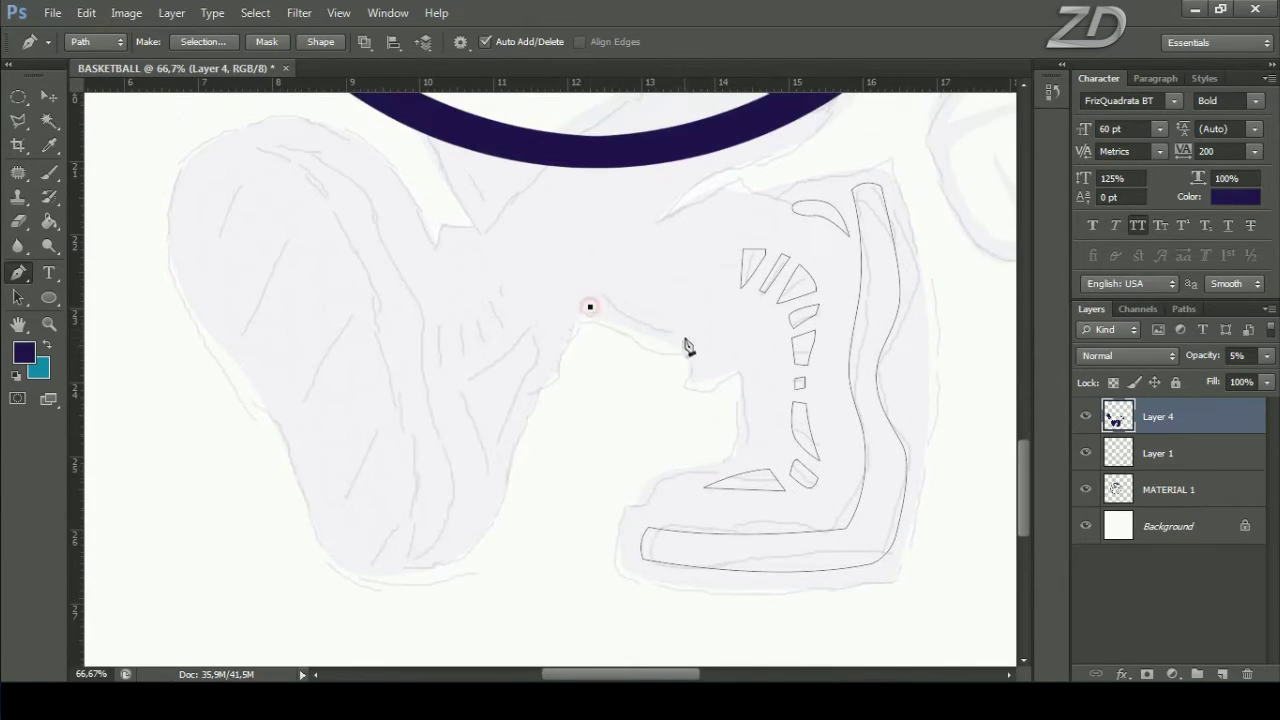
# Step: Close the ankle shape and trace the left shoe's outline gap as a closed path
pyautogui.click(694, 322)
pyautogui.click(590, 307)
pyautogui.moveTo(596, 330); pyautogui.dragTo(706, 355)
pyautogui.click(413, 202)
pyautogui.moveTo(507, 299); pyautogui.dragTo(535, 370)
pyautogui.moveTo(562, 617); pyautogui.dragTo(557, 540)
pyautogui.click(557, 540)
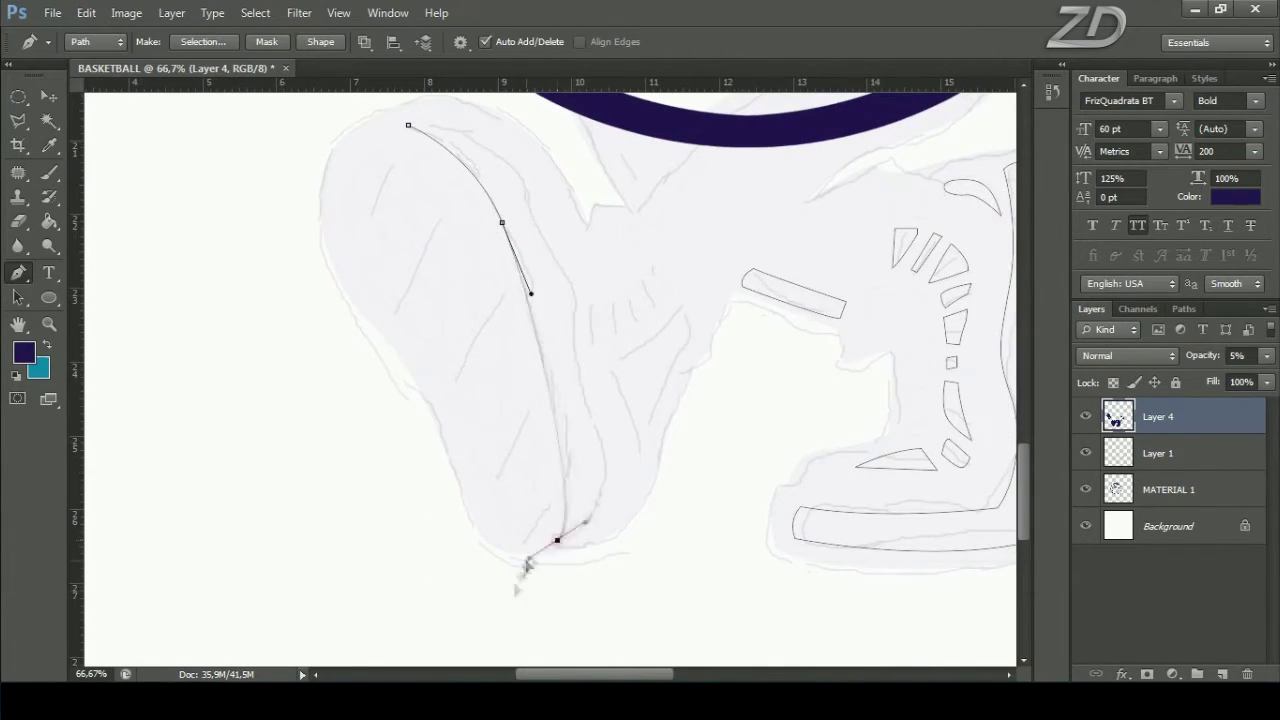
pyautogui.moveTo(604, 443); pyautogui.dragTo(598, 410)
pyautogui.moveTo(575, 310); pyautogui.dragTo(532, 231)
pyautogui.moveTo(524, 176); pyautogui.dragTo(524, 163)
pyautogui.click(408, 125)
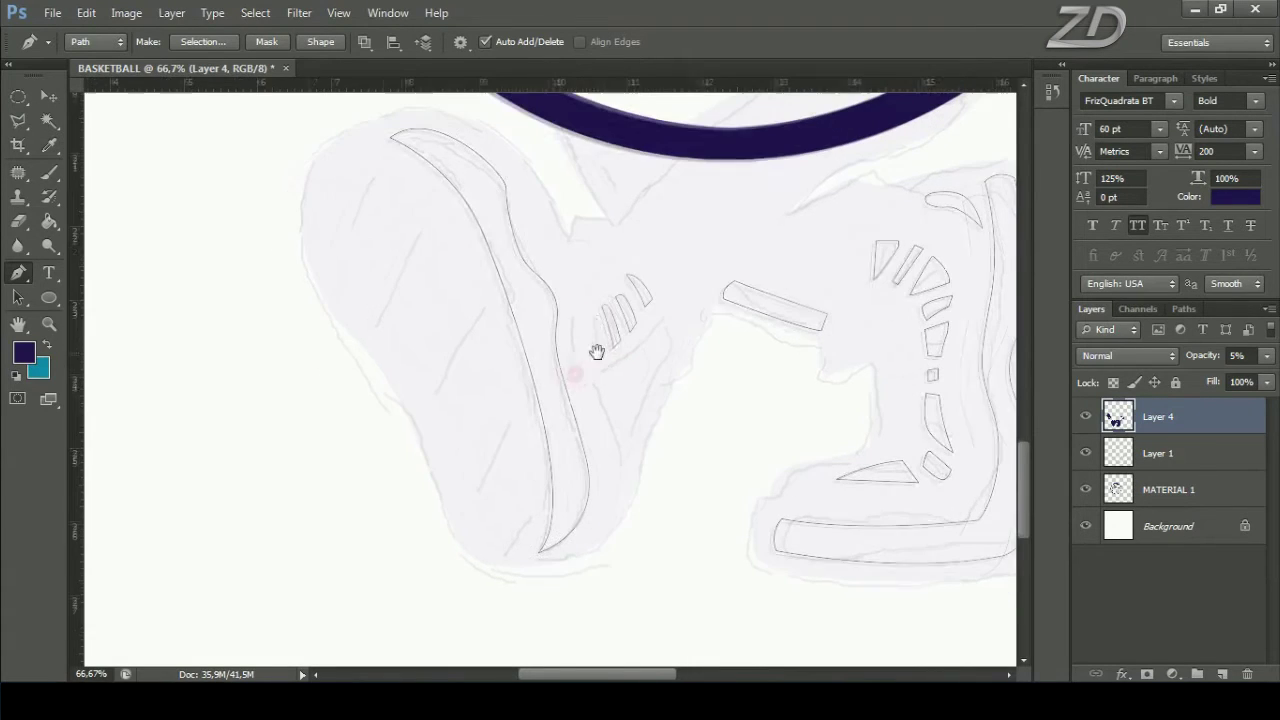
# Step: Outline two stripe shapes on the left shoe as closed pen paths
pyautogui.click(589, 424)
pyautogui.moveTo(602, 376); pyautogui.dragTo(604, 360)
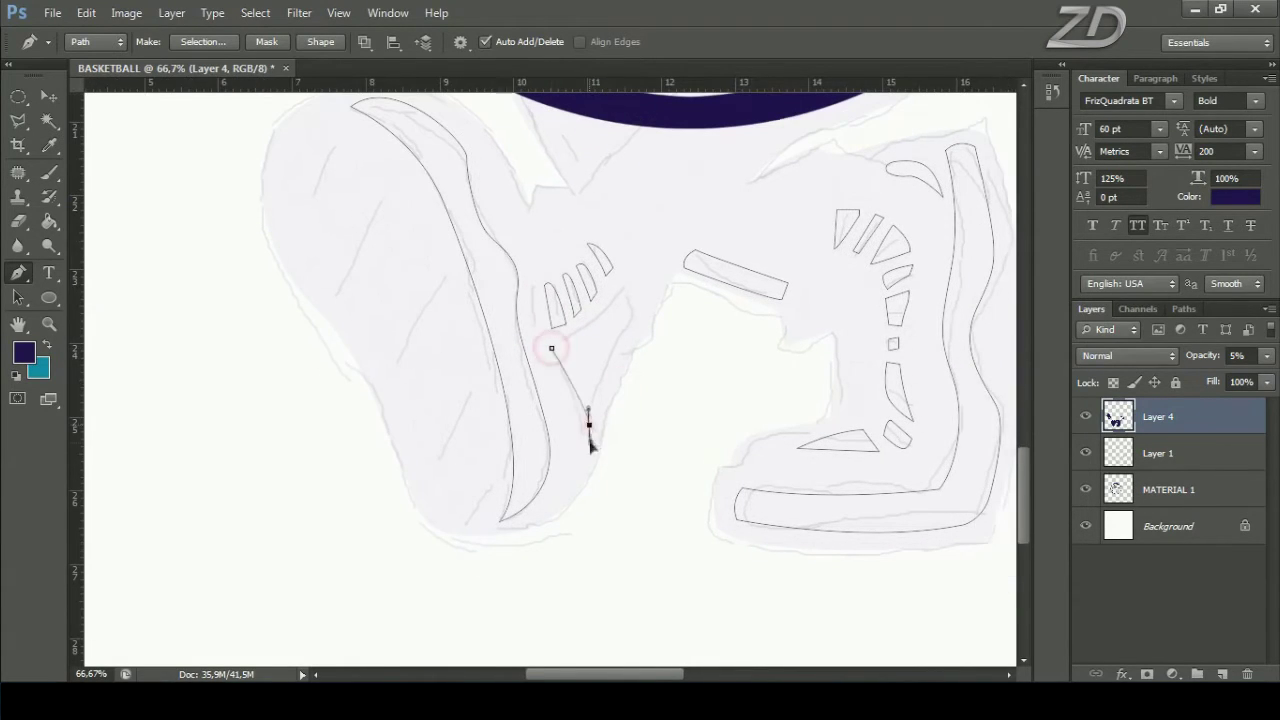
pyautogui.click(627, 291)
pyautogui.click(551, 348)
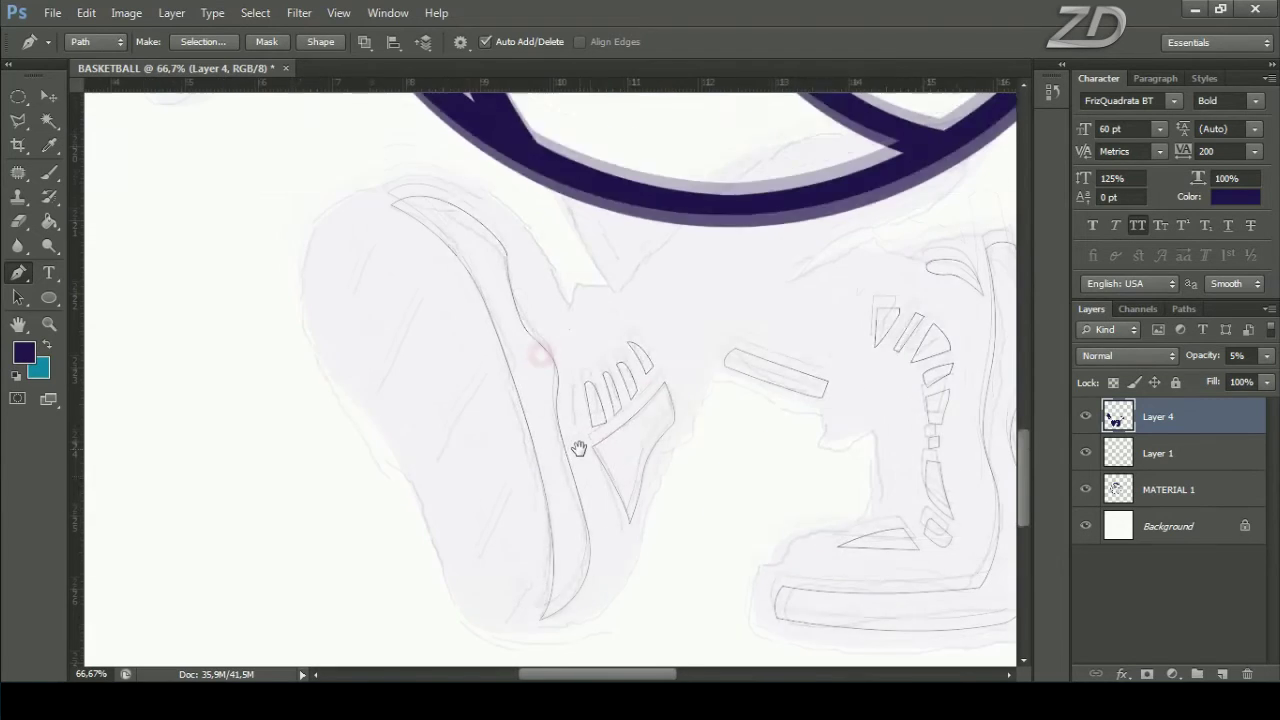
pyautogui.click(452, 212)
pyautogui.click(424, 287)
pyautogui.moveTo(454, 210); pyautogui.dragTo(465, 218)
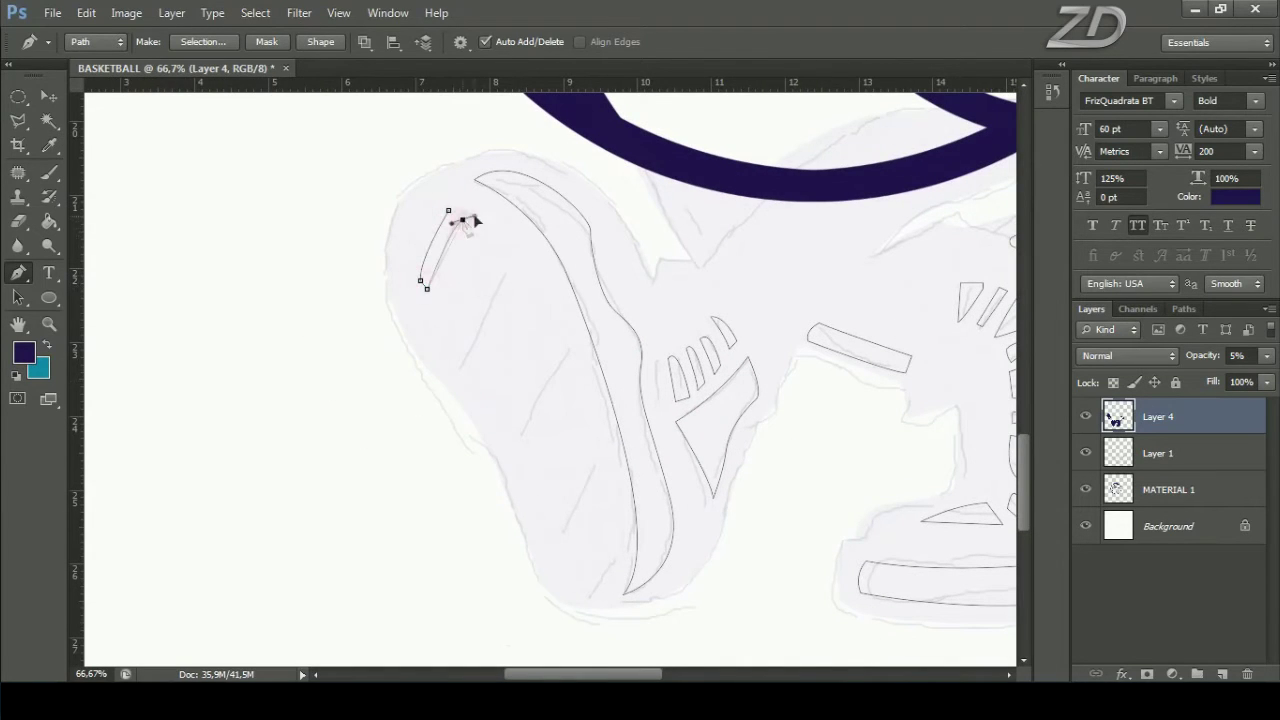
pyautogui.click(499, 263)
pyautogui.click(463, 352)
pyautogui.click(472, 360)
pyautogui.click(510, 282)
pyautogui.click(499, 263)
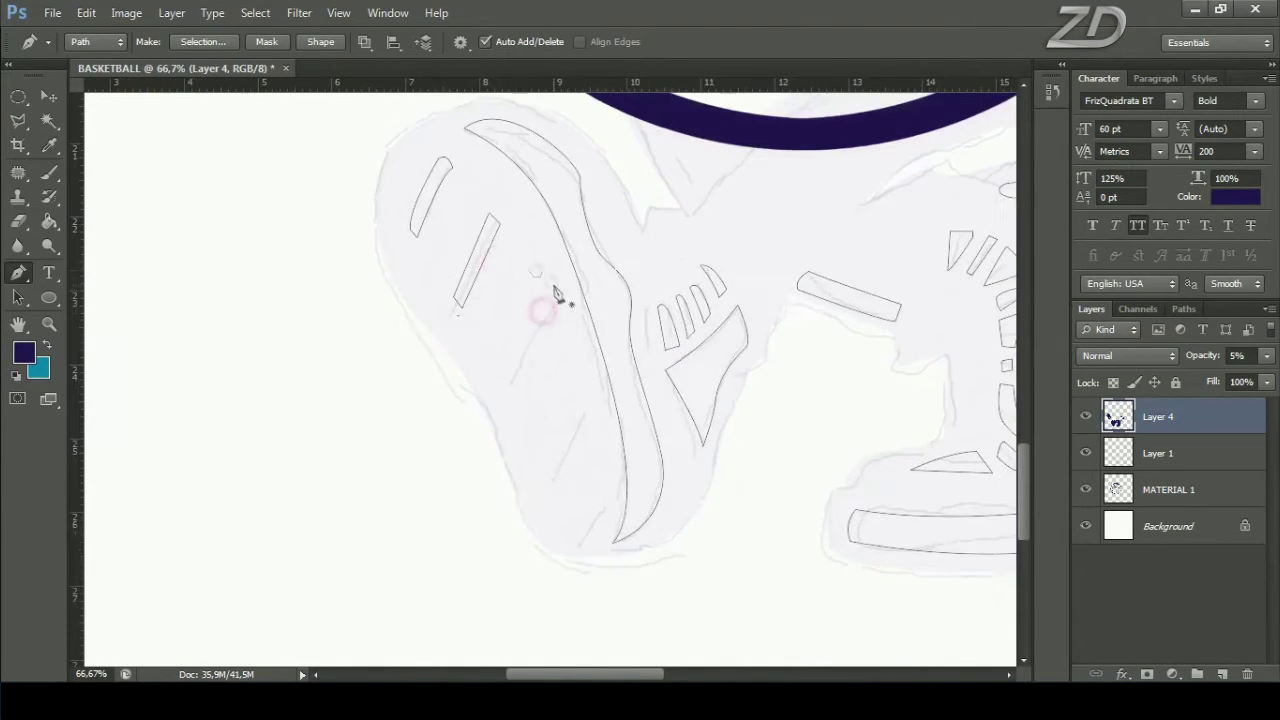
# Step: Begin outlining a stripe near the left shoe's sole
pyautogui.click(514, 383)
pyautogui.click(551, 290)
pyautogui.moveTo(538, 386); pyautogui.dragTo(522, 316)
pyautogui.click(528, 406)
pyautogui.click(571, 396)
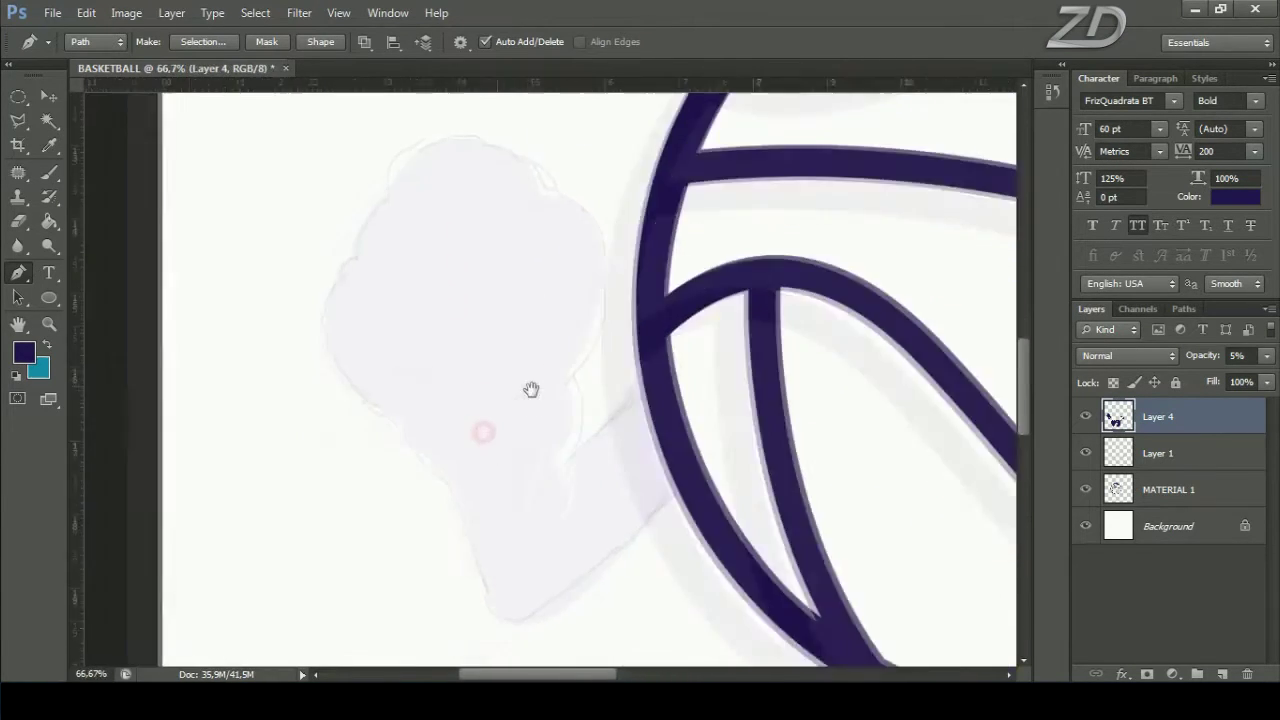
# Step: Start outlining the gap inside the fist, curving around the knuckle
pyautogui.click(513, 402)
pyautogui.click(549, 387)
pyautogui.click(514, 457)
pyautogui.click(426, 423)
pyautogui.click(430, 397)
pyautogui.click(463, 421)
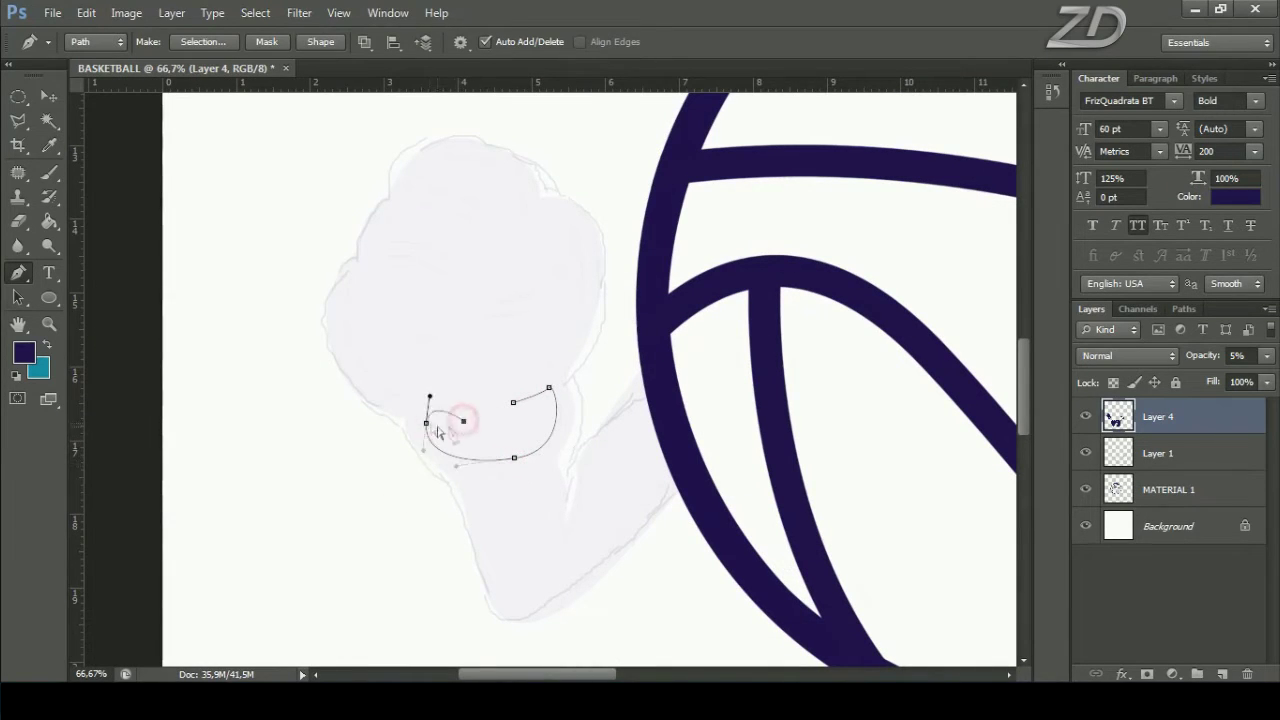
pyautogui.moveTo(345, 313); pyautogui.dragTo(355, 222)
pyautogui.moveTo(421, 261)
pyautogui.mouseDown()
pyautogui.moveTo(446, 326)
pyautogui.moveTo(411, 339)
pyautogui.mouseUp()
# Step: Extend the fist path around the fingers
pyautogui.click(475, 317)
pyautogui.click(534, 308)
pyautogui.moveTo(561, 263); pyautogui.dragTo(567, 284)
pyautogui.click(494, 298)
pyautogui.moveTo(544, 215); pyautogui.dragTo(580, 189)
pyautogui.click(583, 293)
pyautogui.moveTo(513, 402); pyautogui.dragTo(573, 360)
# Step: Trace a second fist gap as a closed path and zoom out to the whole logo
pyautogui.moveTo(451, 451); pyautogui.dragTo(528, 576)
pyautogui.click(456, 363)
pyautogui.moveTo(549, 401); pyautogui.dragTo(569, 433)
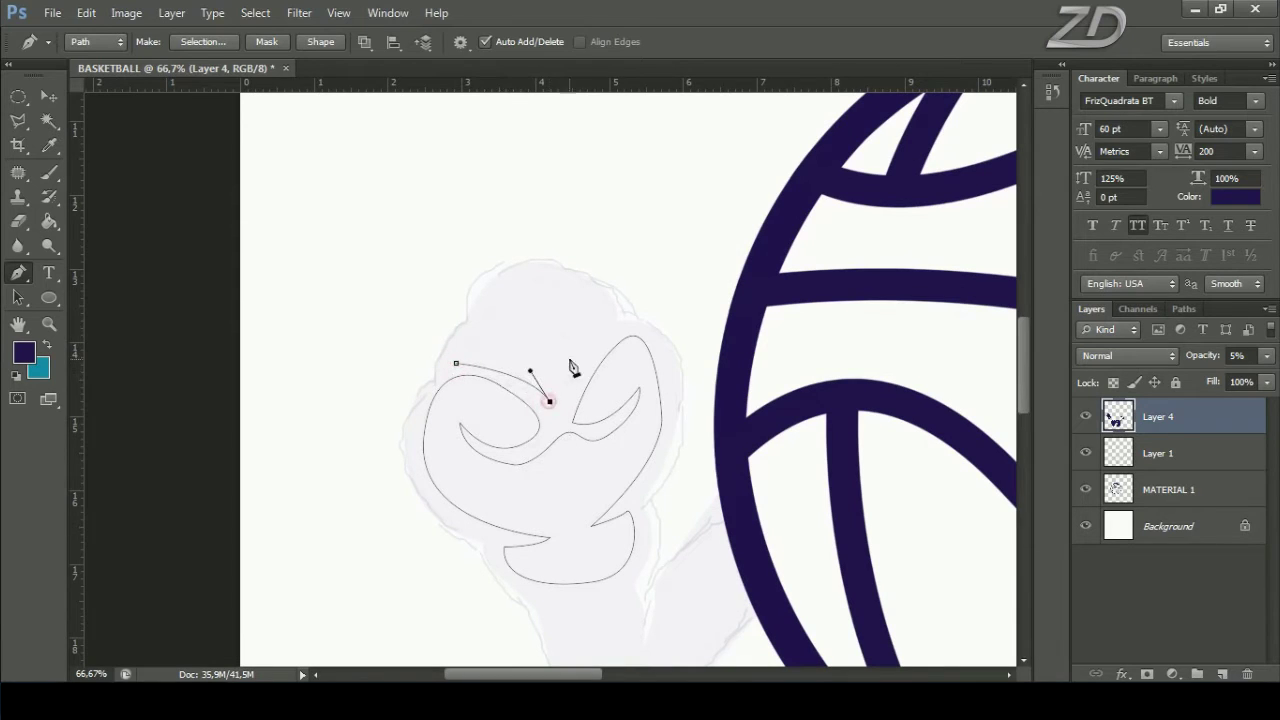
pyautogui.click(487, 313)
pyautogui.moveTo(563, 342)
pyautogui.mouseDown()
pyautogui.moveTo(543, 412)
pyautogui.moveTo(566, 441)
pyautogui.mouseUp()
pyautogui.moveTo(586, 391); pyautogui.dragTo(591, 424)
pyautogui.moveTo(507, 345); pyautogui.dragTo(486, 360)
pyautogui.click(467, 384)
pyautogui.hotkey('ctrl', '-')
pyautogui.hotkey('ctrl', '-')
pyautogui.hotkey('ctrl', '-')
pyautogui.hotkey('ctrl', '-')
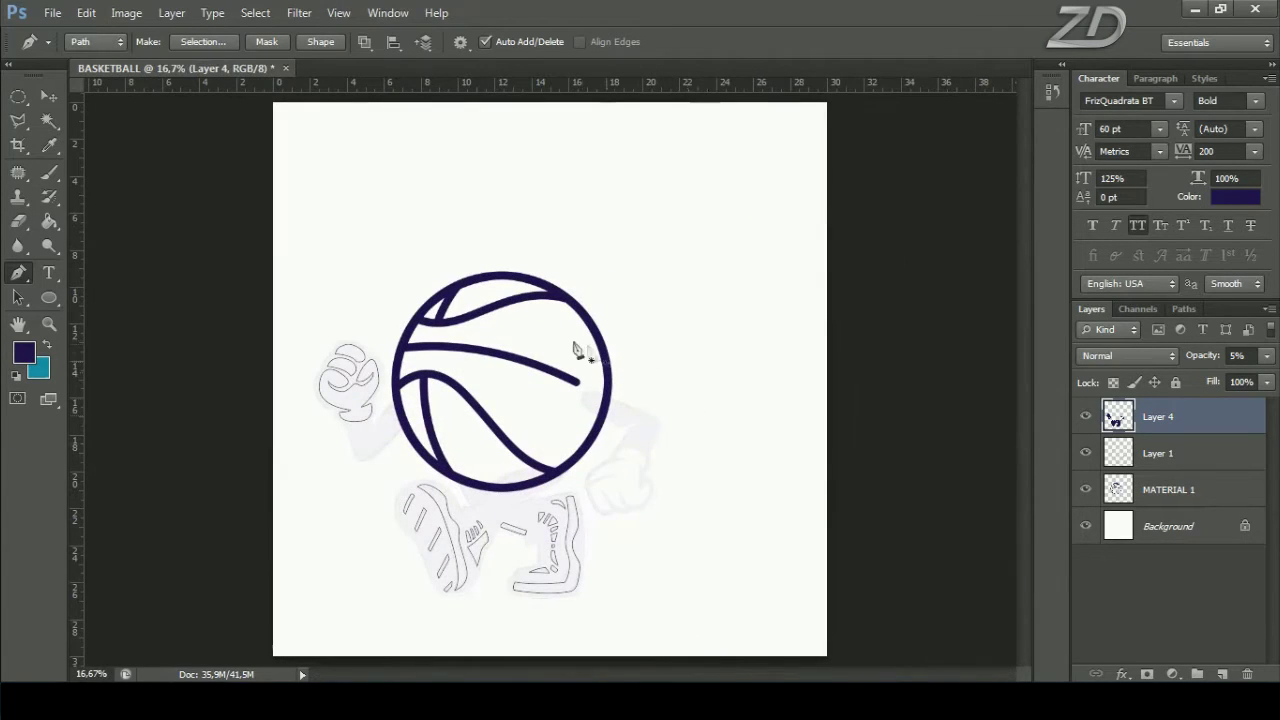
pyautogui.rightClick(463, 289)
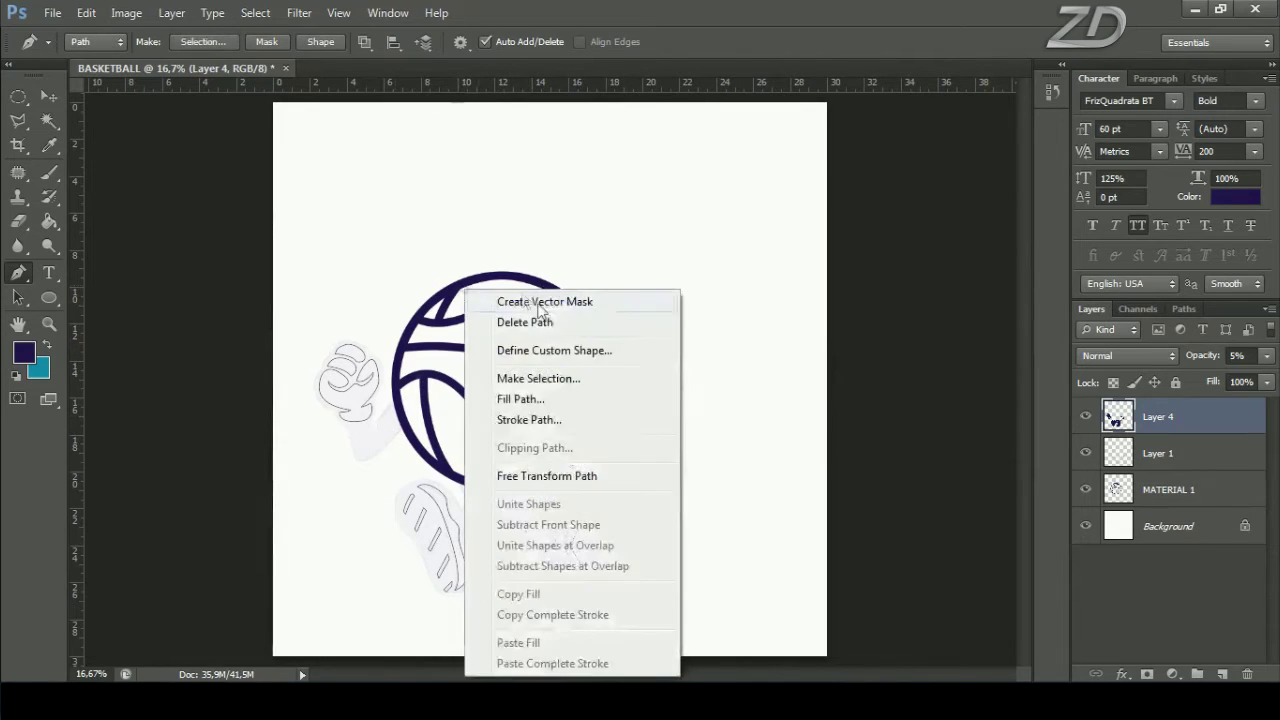
# Step: Turn the traced paths into a selection and erase it with a 391 px Eraser
pyautogui.click(545, 374)
pyautogui.click(737, 199)
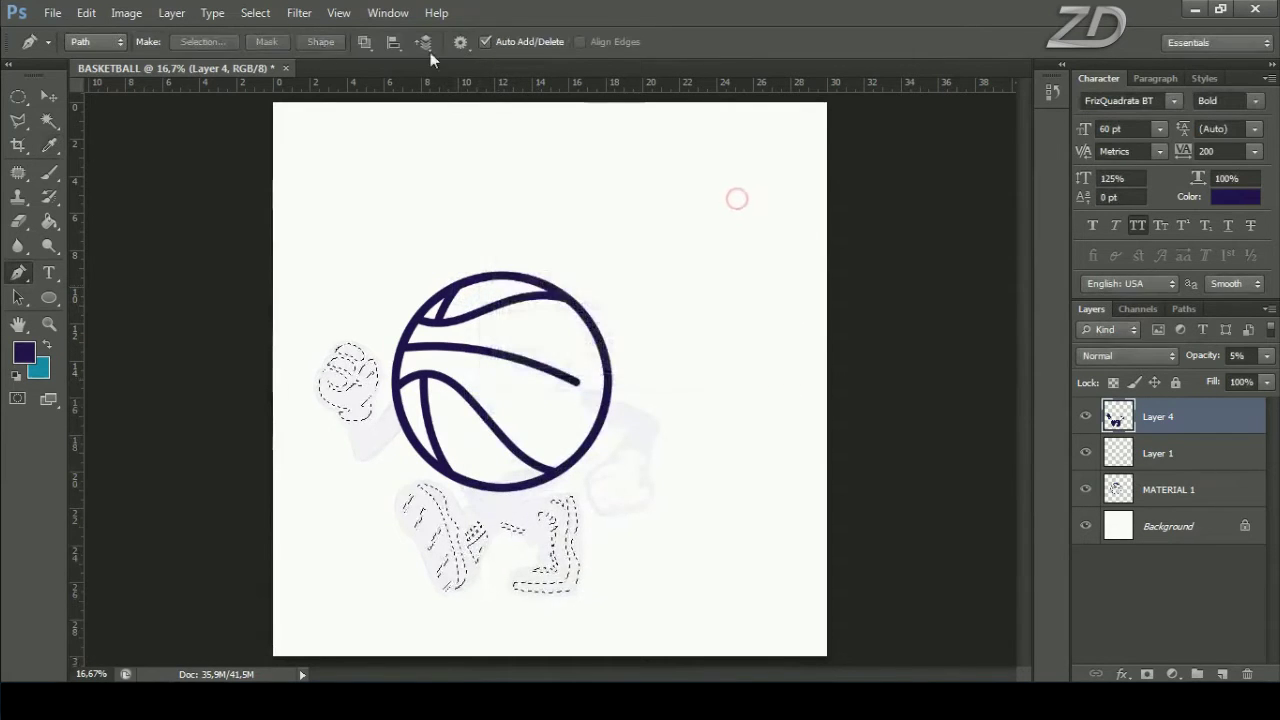
pyautogui.click(18, 221)
pyautogui.click(88, 222)
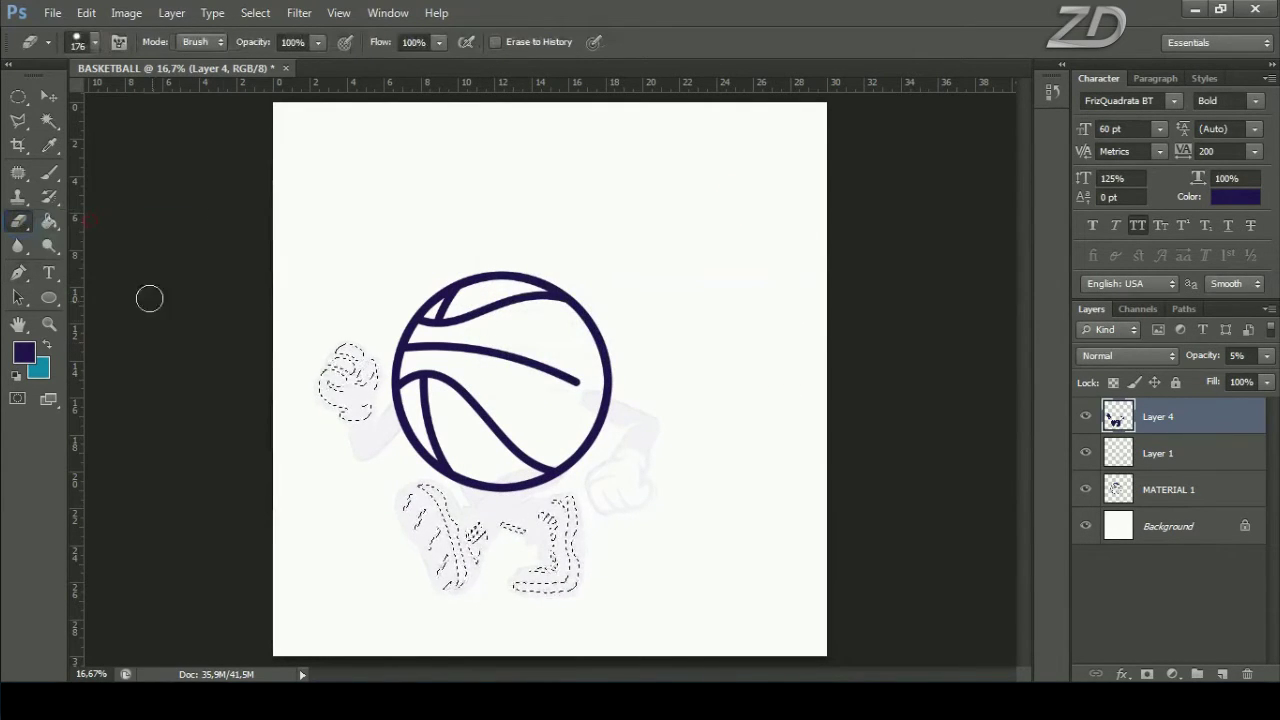
pyautogui.rightClick(372, 328)
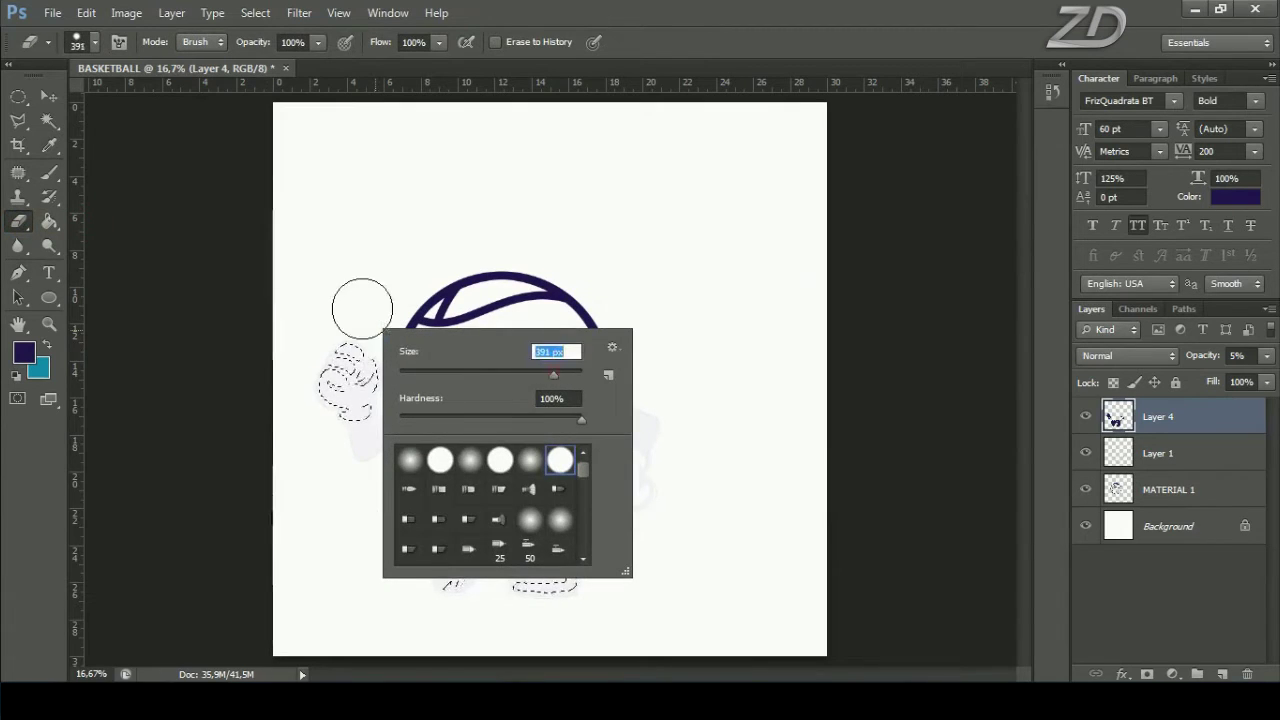
pyautogui.press('Return')
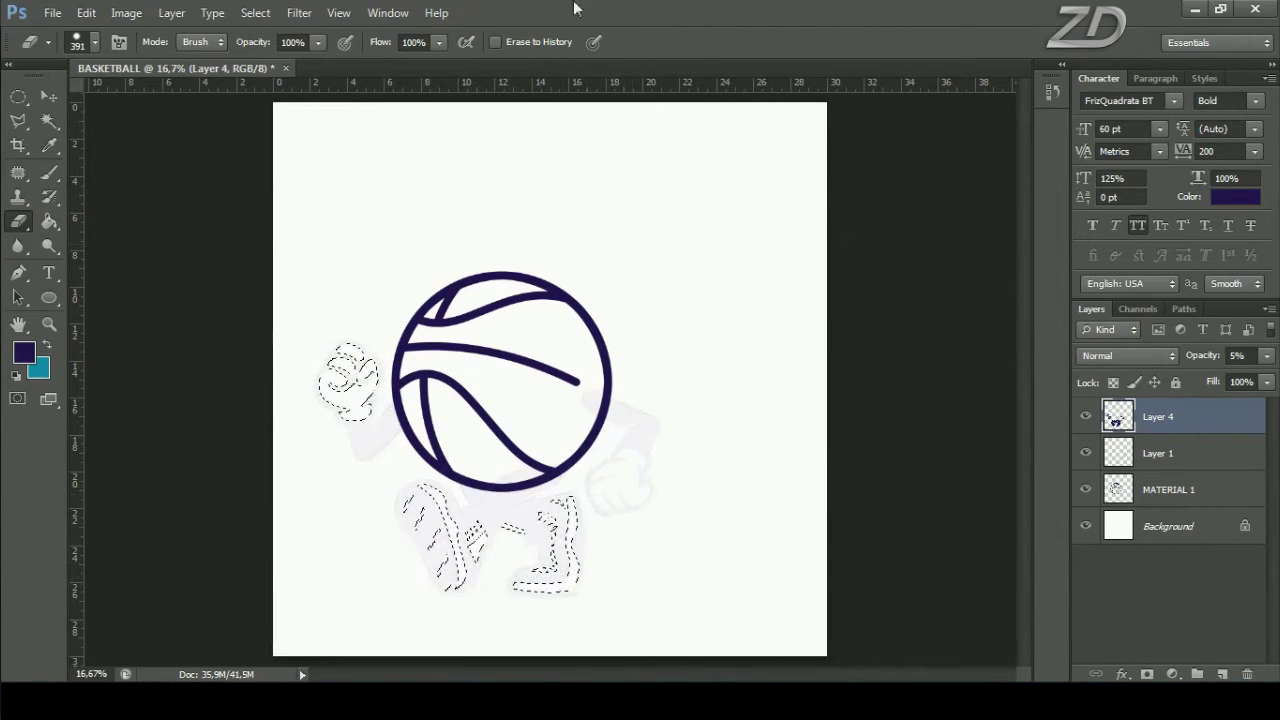
# Step: Deselect, set Layer 4 opacity to 100%, and add a new empty layer
pyautogui.click(255, 12)
pyautogui.click(270, 51)
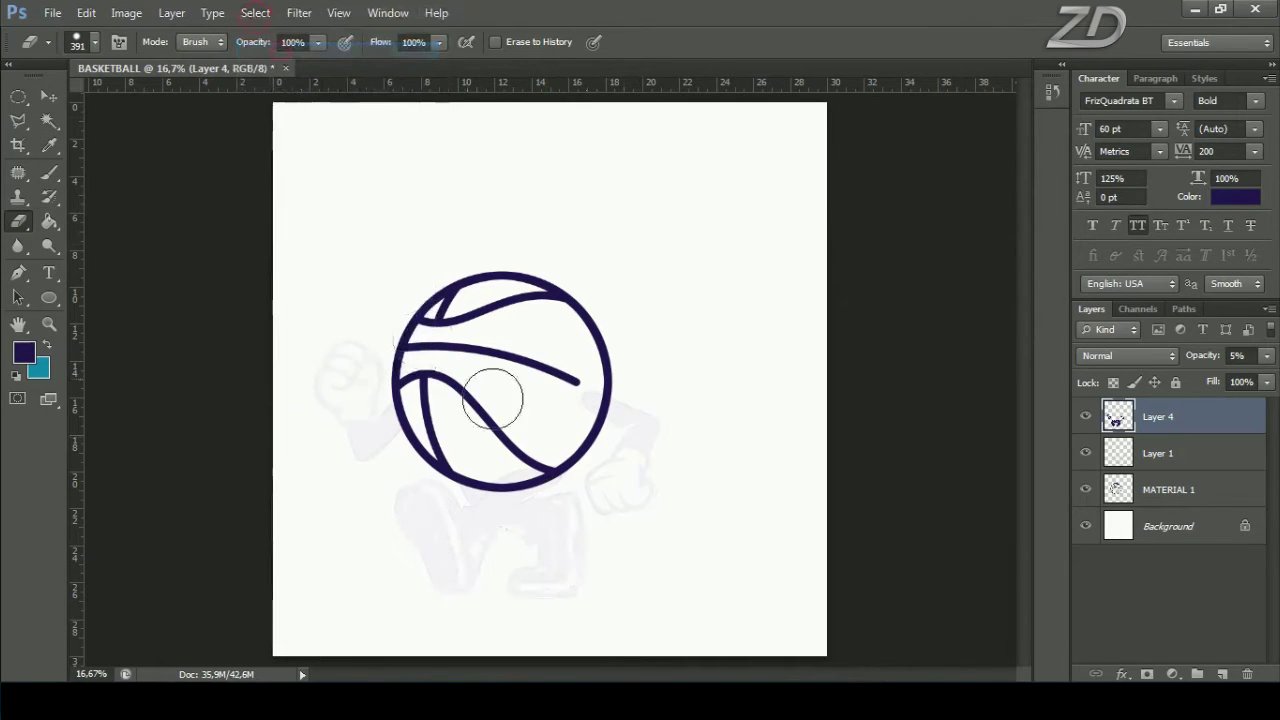
pyautogui.click(1268, 356)
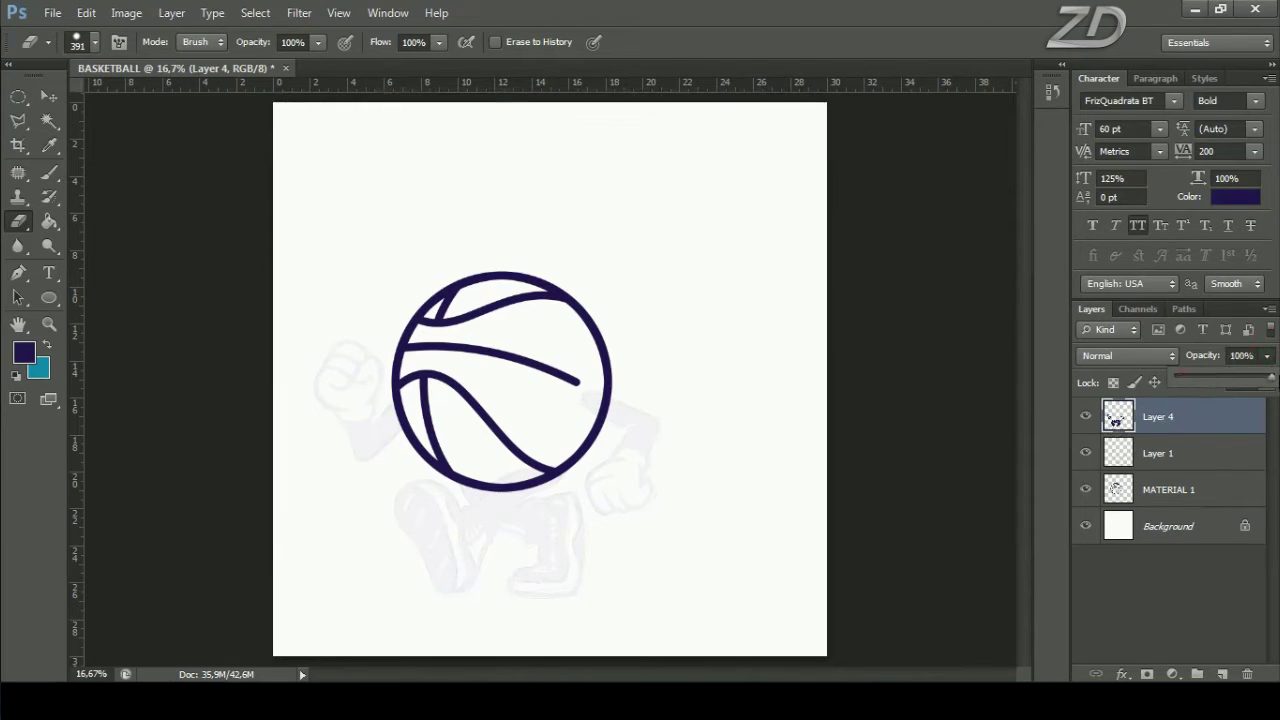
pyautogui.moveTo(1180, 377); pyautogui.dragTo(1185, 376)
pyautogui.click(1192, 404)
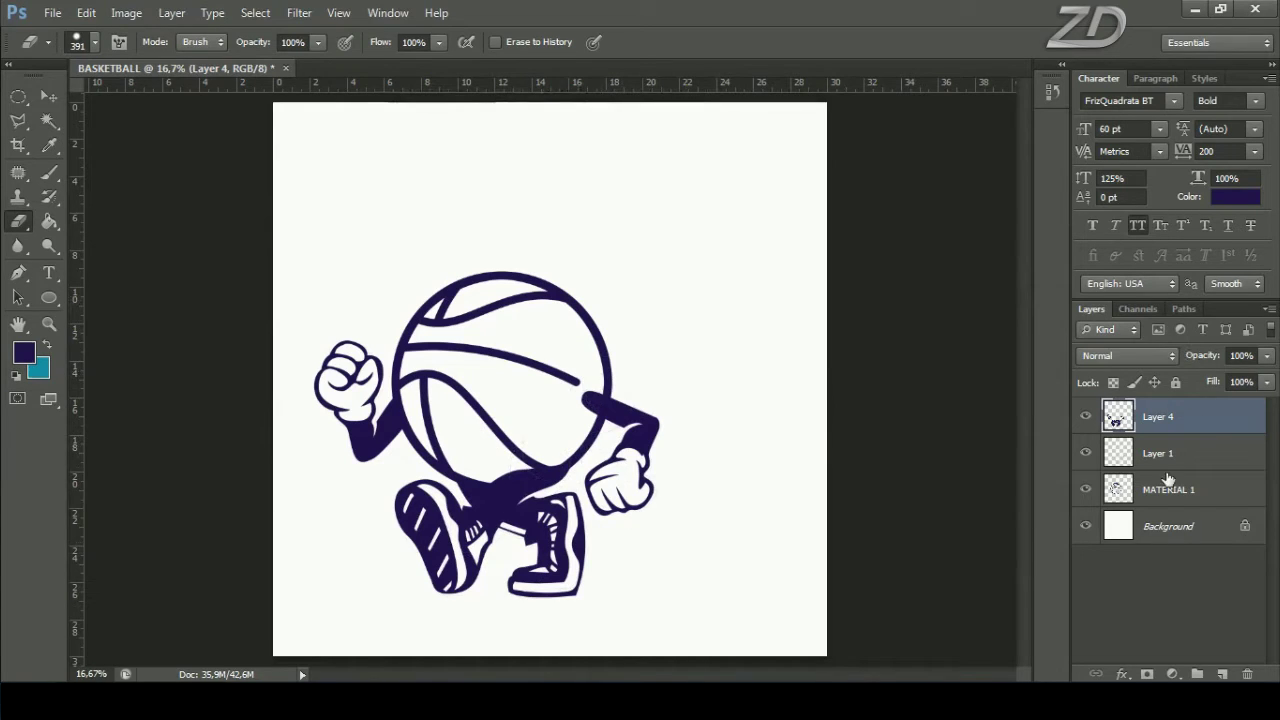
pyautogui.click(1224, 675)
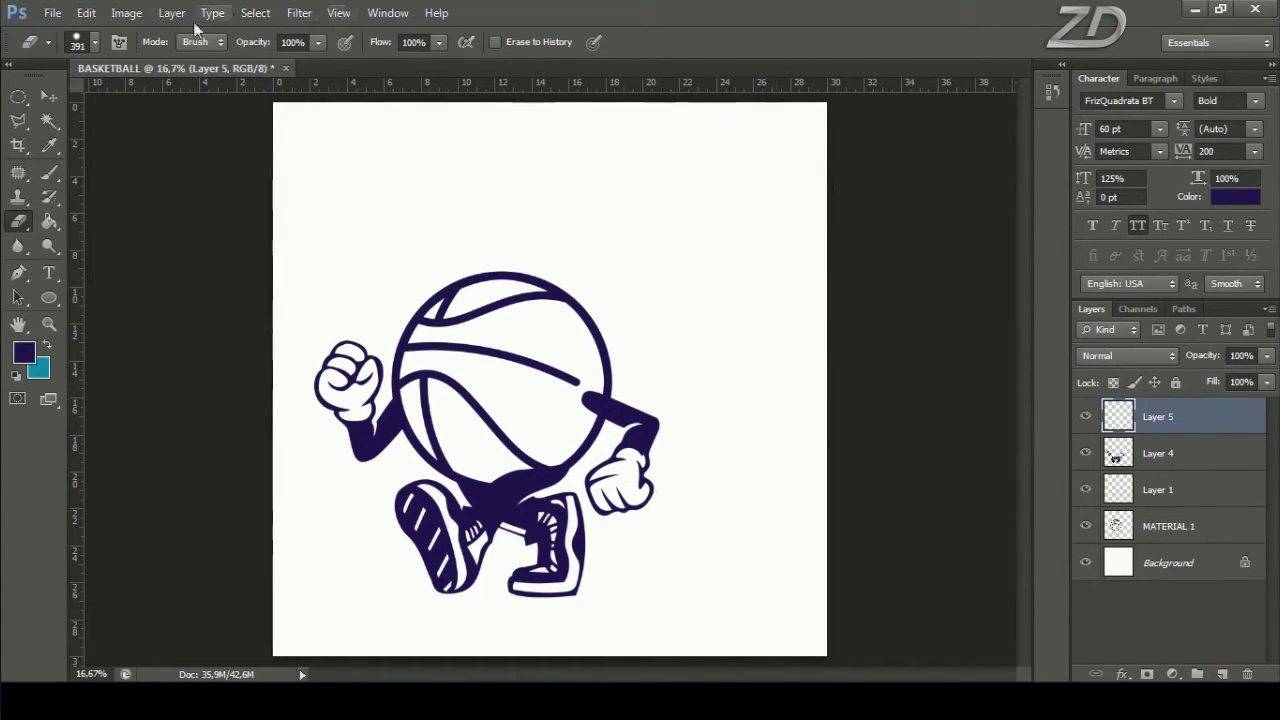
# Step: Choose the regular Brush and set its size to 59 px
pyautogui.click(49, 176)
pyautogui.click(97, 170)
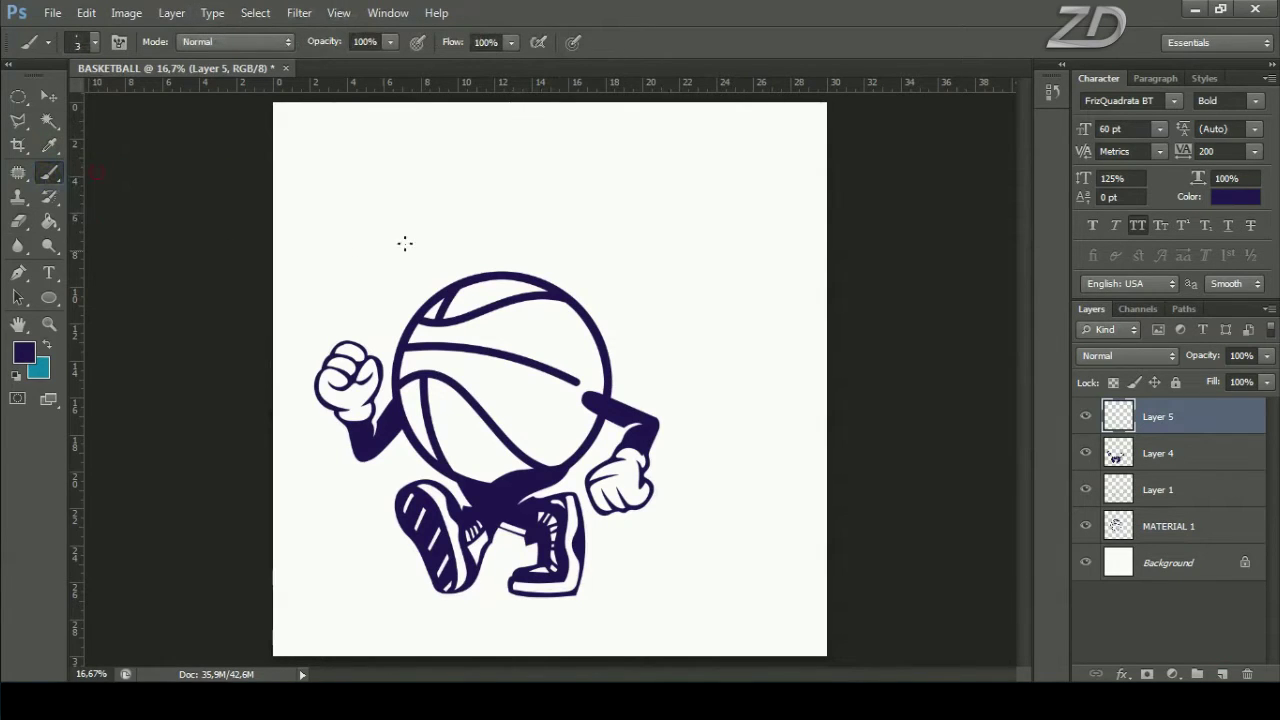
pyautogui.rightClick(432, 216)
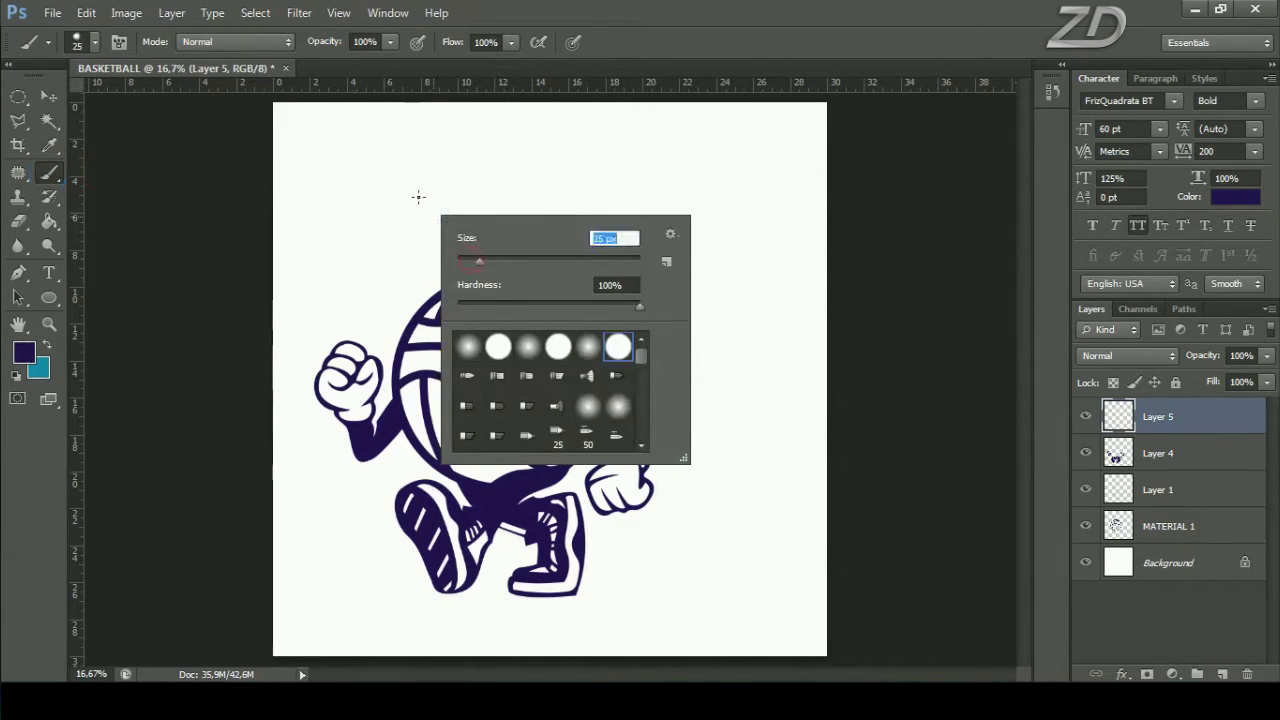
pyautogui.moveTo(510, 261); pyautogui.dragTo(512, 261)
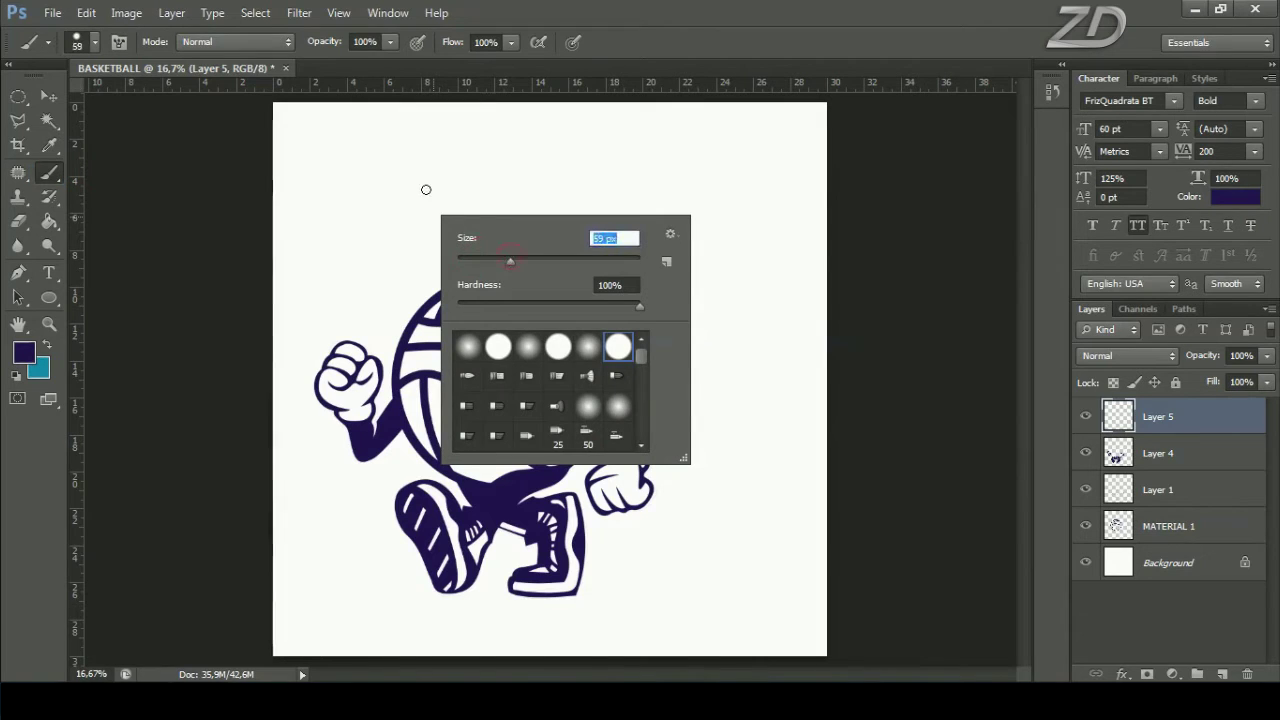
# Step: Draw a straight pen path from below the raised fist to well above the ball
pyautogui.rightClick(18, 274)
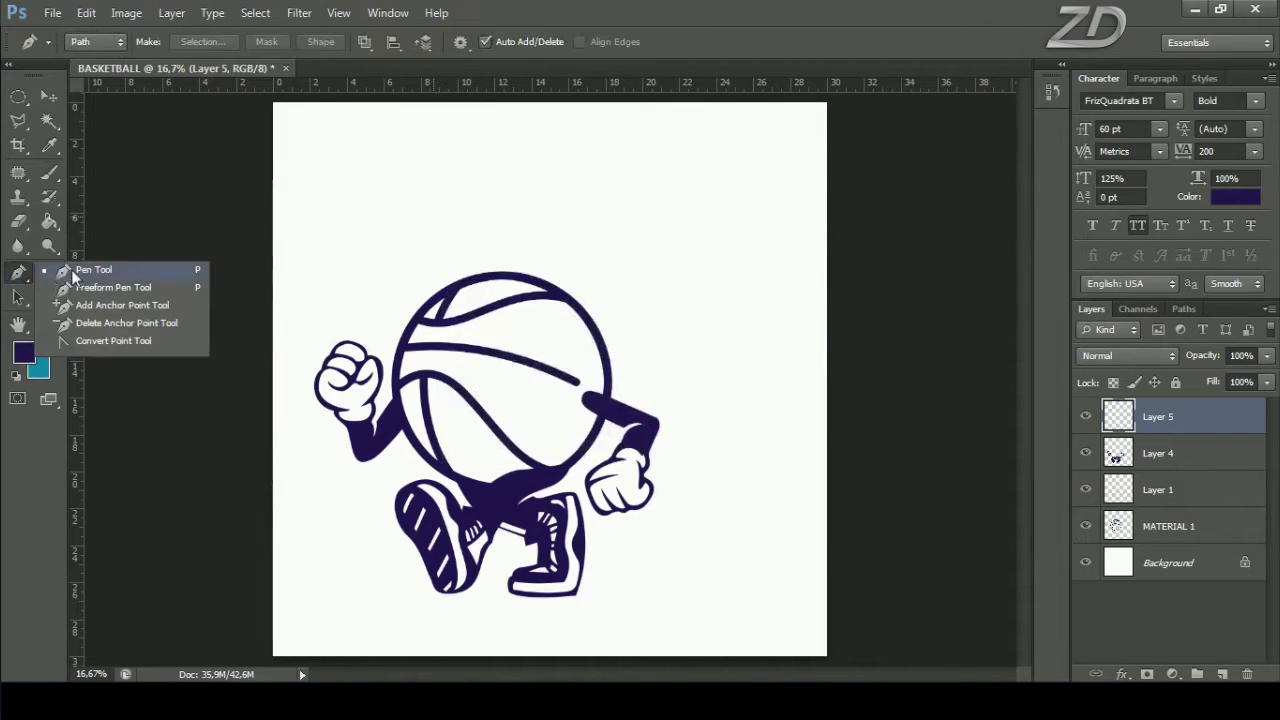
pyautogui.click(88, 270)
pyautogui.hotkey('ctrl', '+')
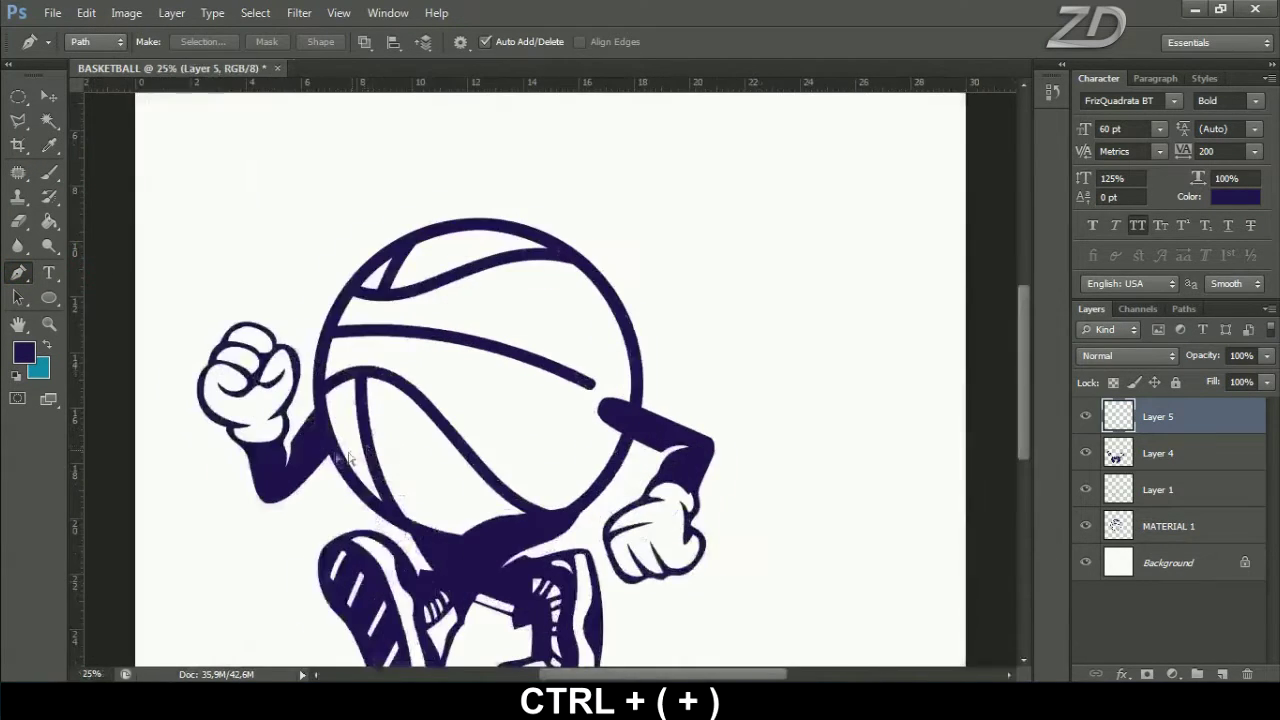
pyautogui.hotkey('ctrl', '+')
pyautogui.moveTo(98, 465); pyautogui.dragTo(278, 465)
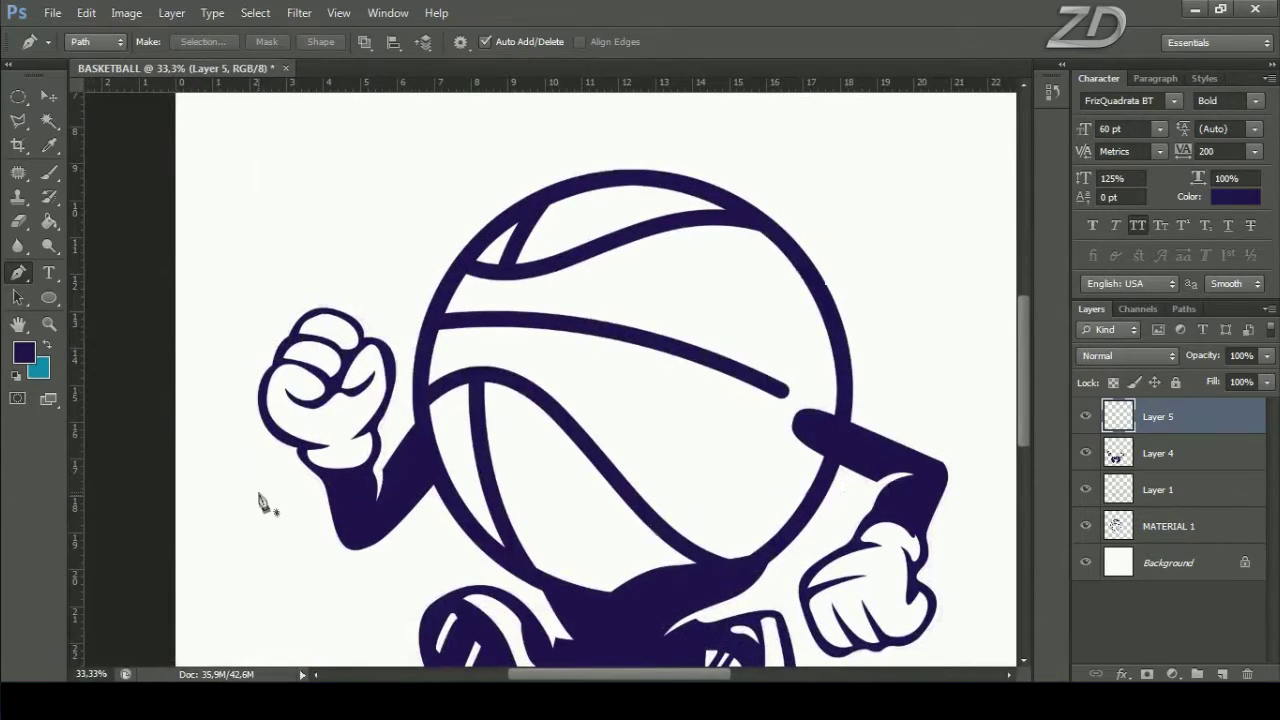
pyautogui.click(257, 491)
pyautogui.moveTo(490, 280); pyautogui.dragTo(449, 397)
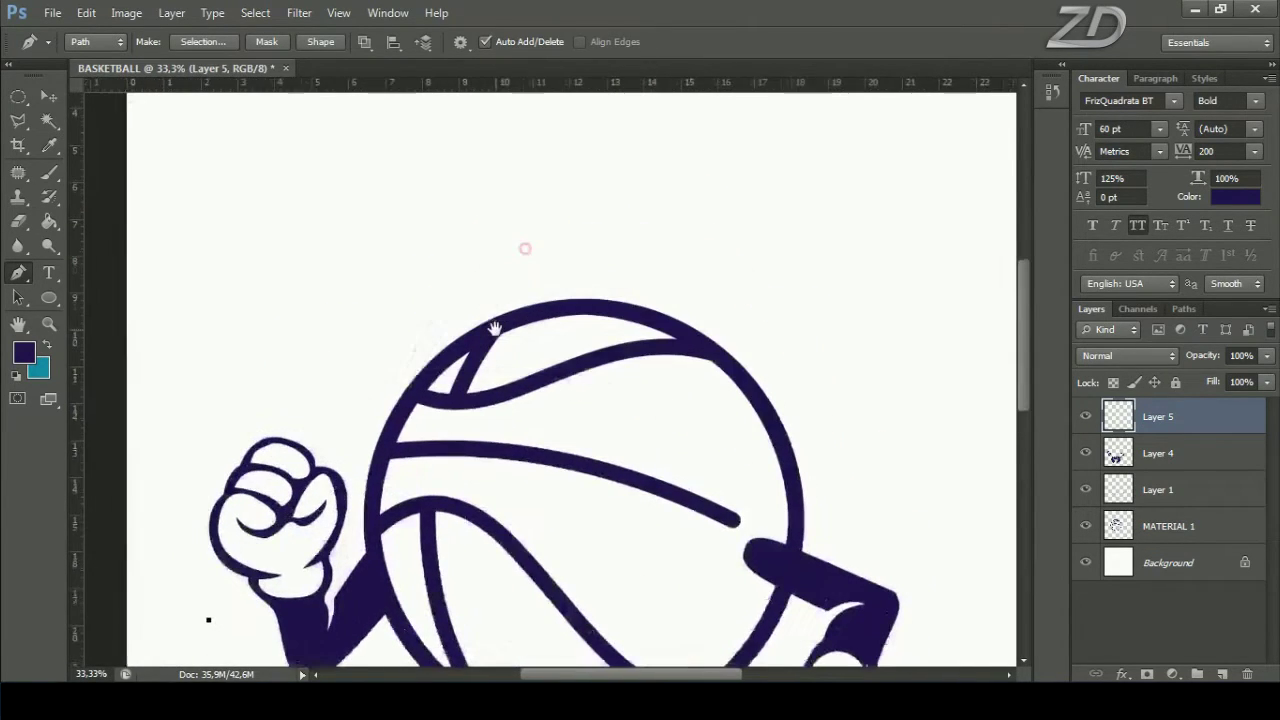
pyautogui.click(549, 140)
# Step: Stroke the path with the brush, delete the path, and nudge the pole into place
pyautogui.rightClick(566, 139)
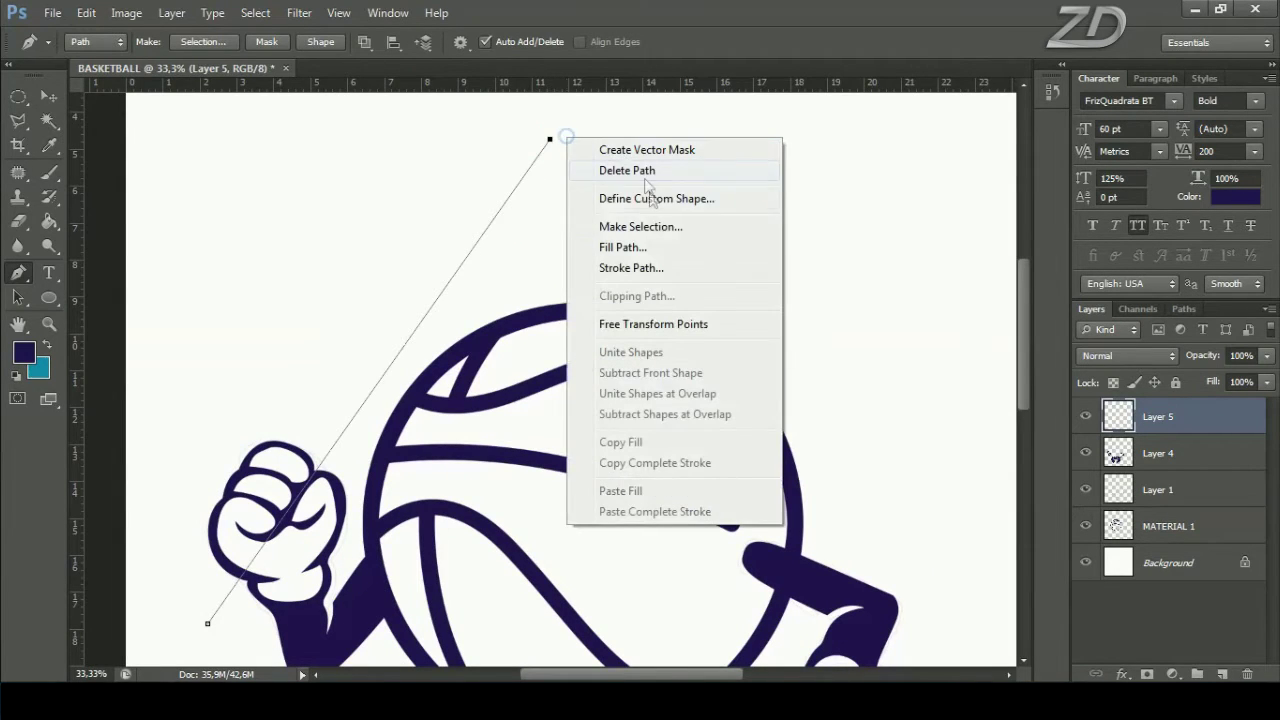
pyautogui.click(648, 267)
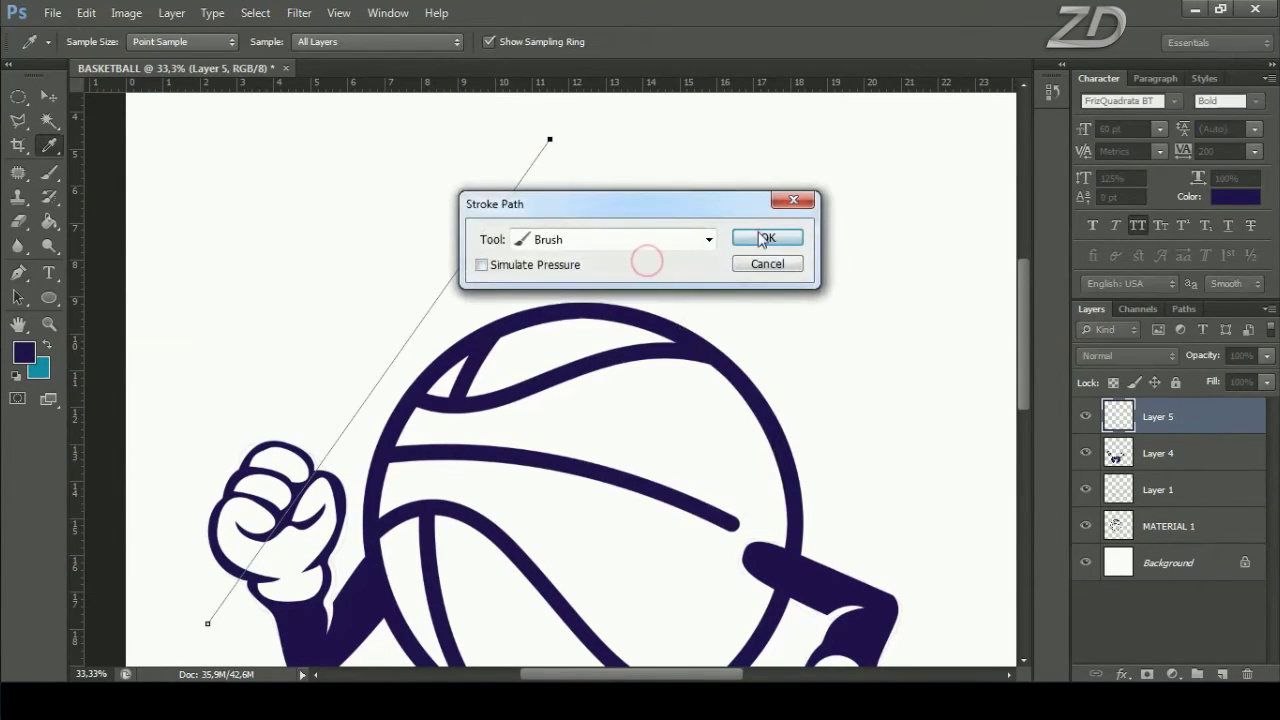
pyautogui.click(760, 236)
pyautogui.rightClick(621, 211)
pyautogui.click(700, 245)
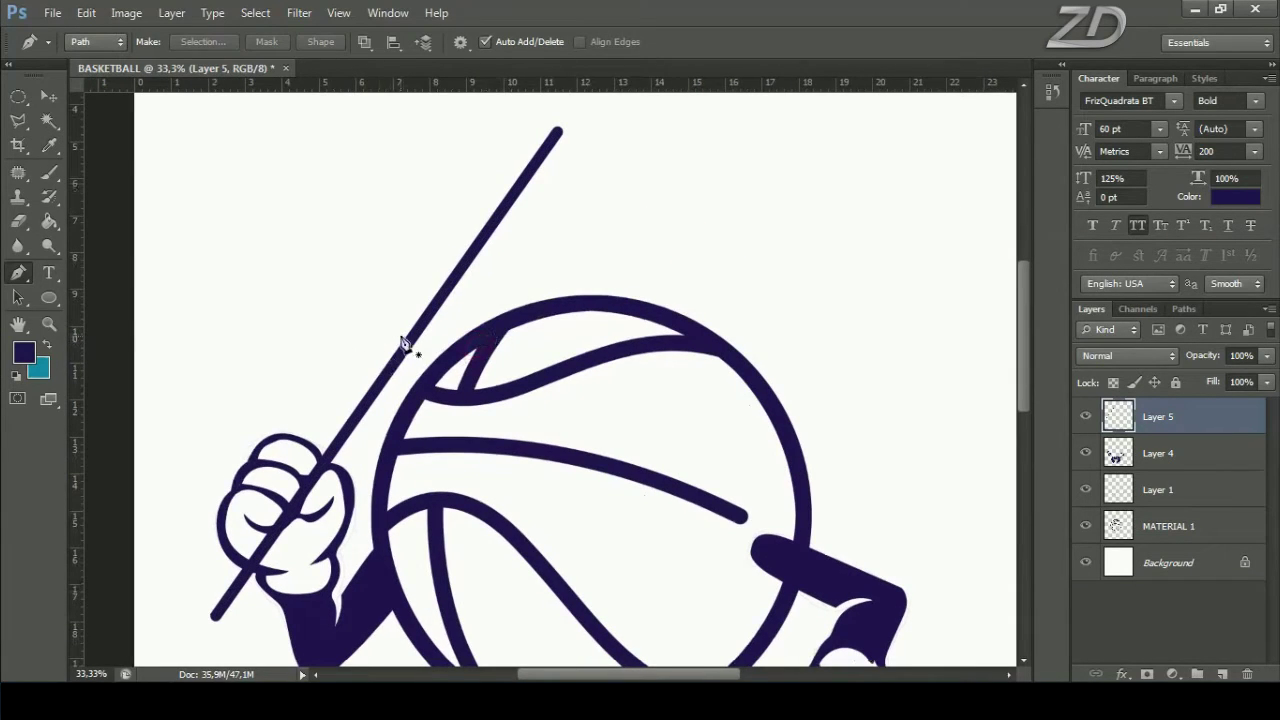
pyautogui.click(49, 96)
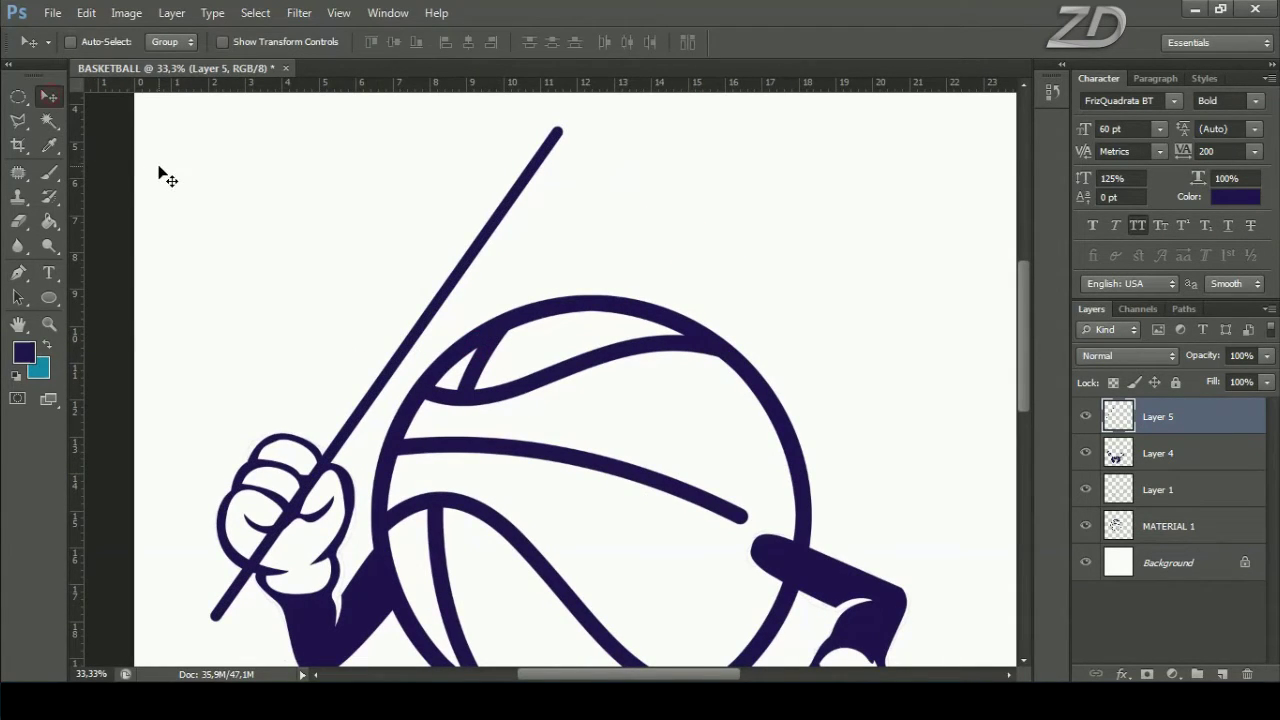
pyautogui.moveTo(210, 207); pyautogui.dragTo(210, 166)
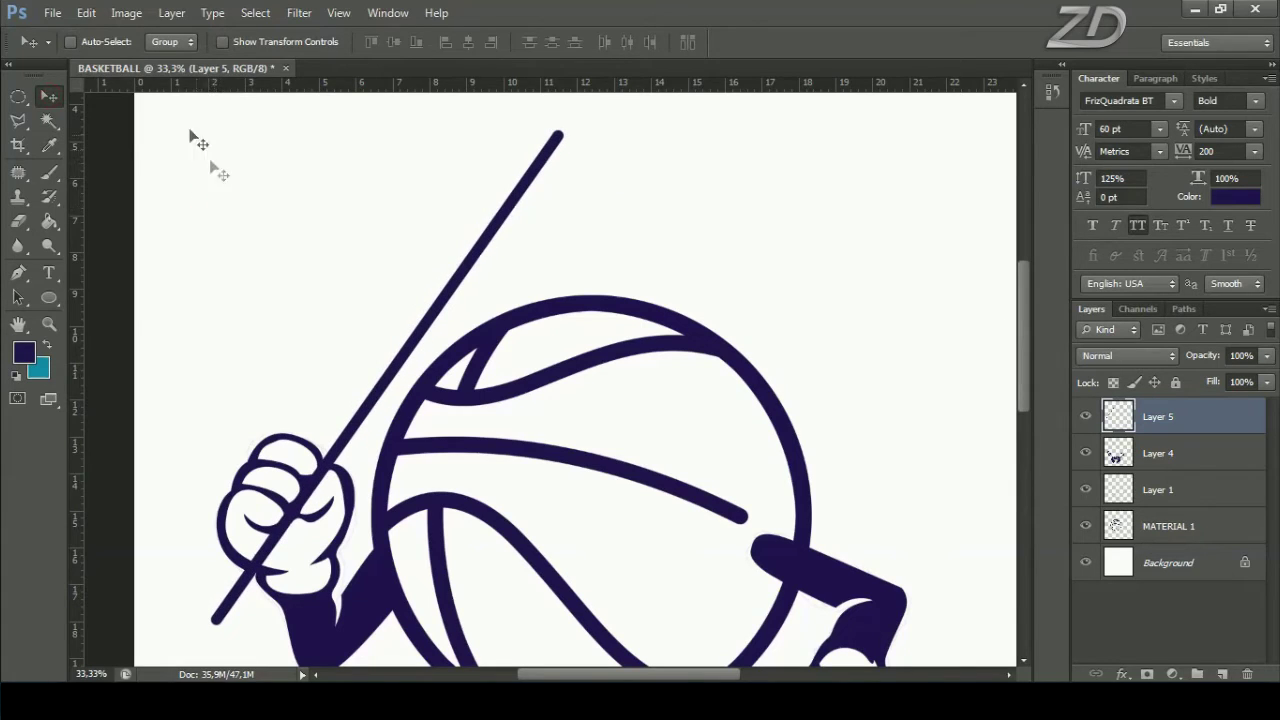
pyautogui.click(18, 272)
pyautogui.click(85, 268)
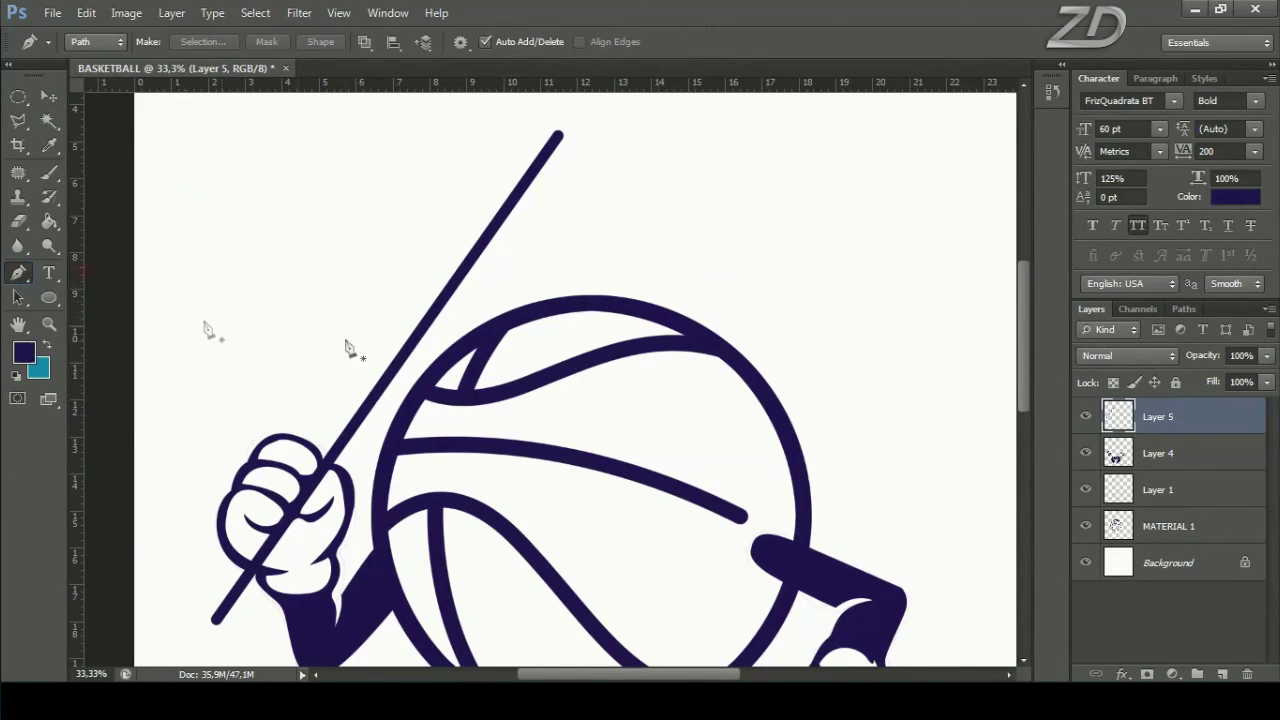
# Step: Draw a closed curved flag path from the pole tip to the ball's top, then add Layer 6
pyautogui.moveTo(558, 209); pyautogui.dragTo(477, 295)
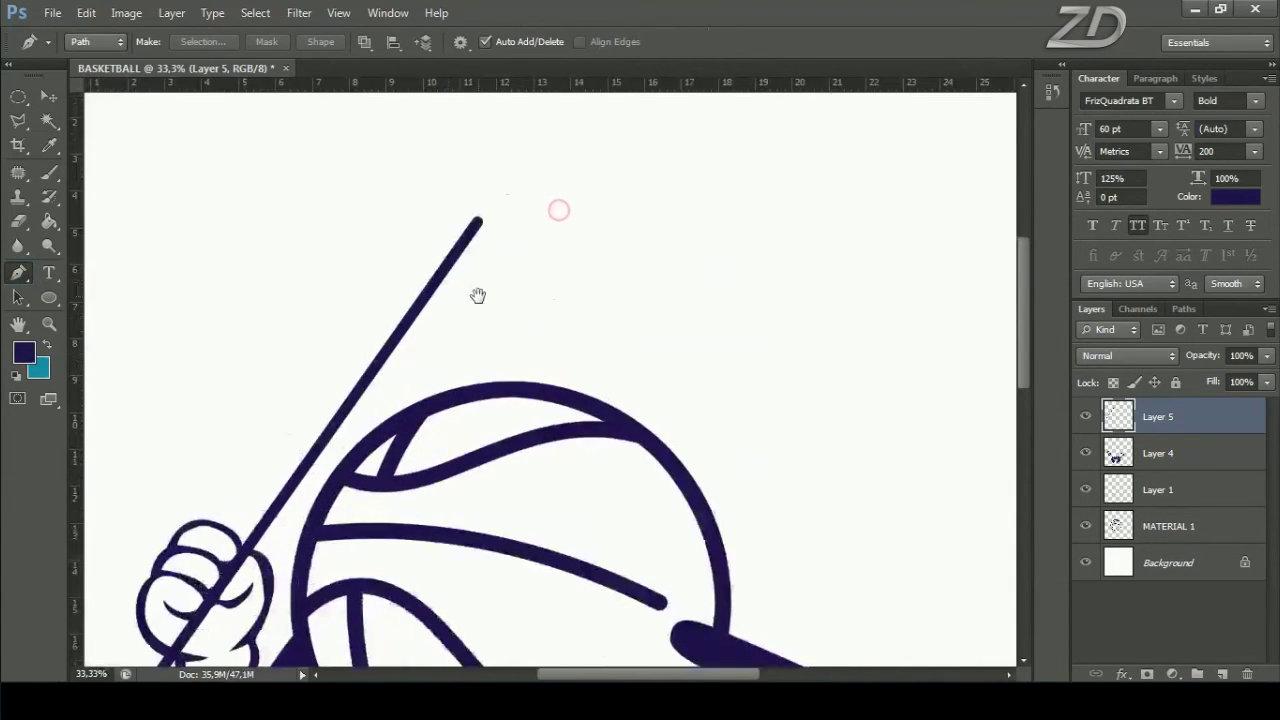
pyautogui.click(473, 233)
pyautogui.moveTo(586, 305); pyautogui.dragTo(622, 361)
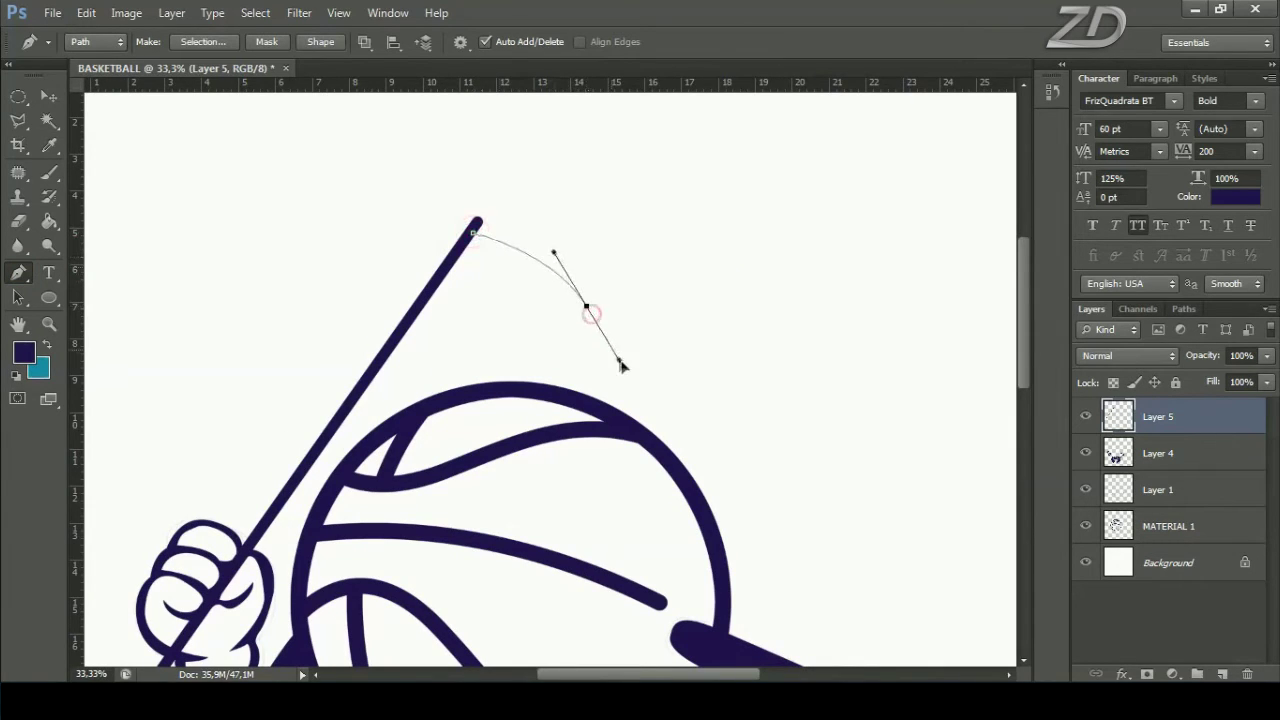
pyautogui.moveTo(746, 419); pyautogui.dragTo(797, 414)
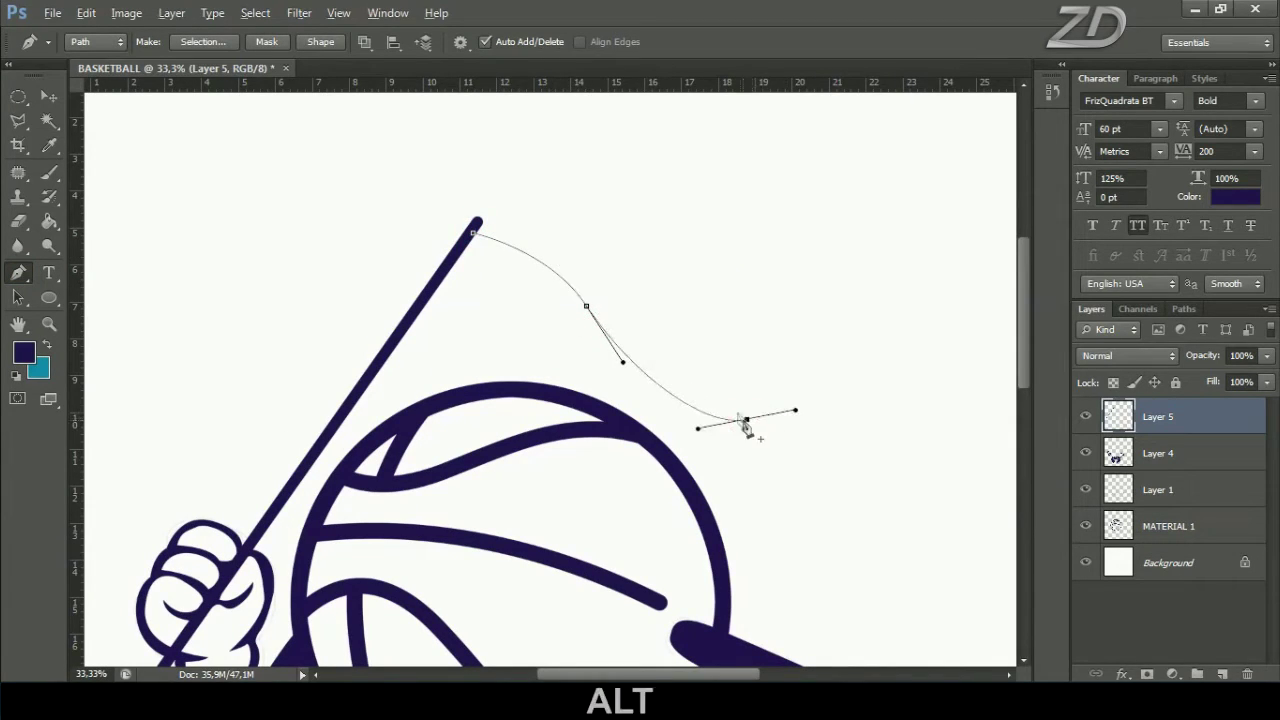
pyautogui.keyDown('alt'); pyautogui.click(746, 419); pyautogui.keyUp('alt')
pyautogui.moveTo(616, 413); pyautogui.dragTo(554, 381)
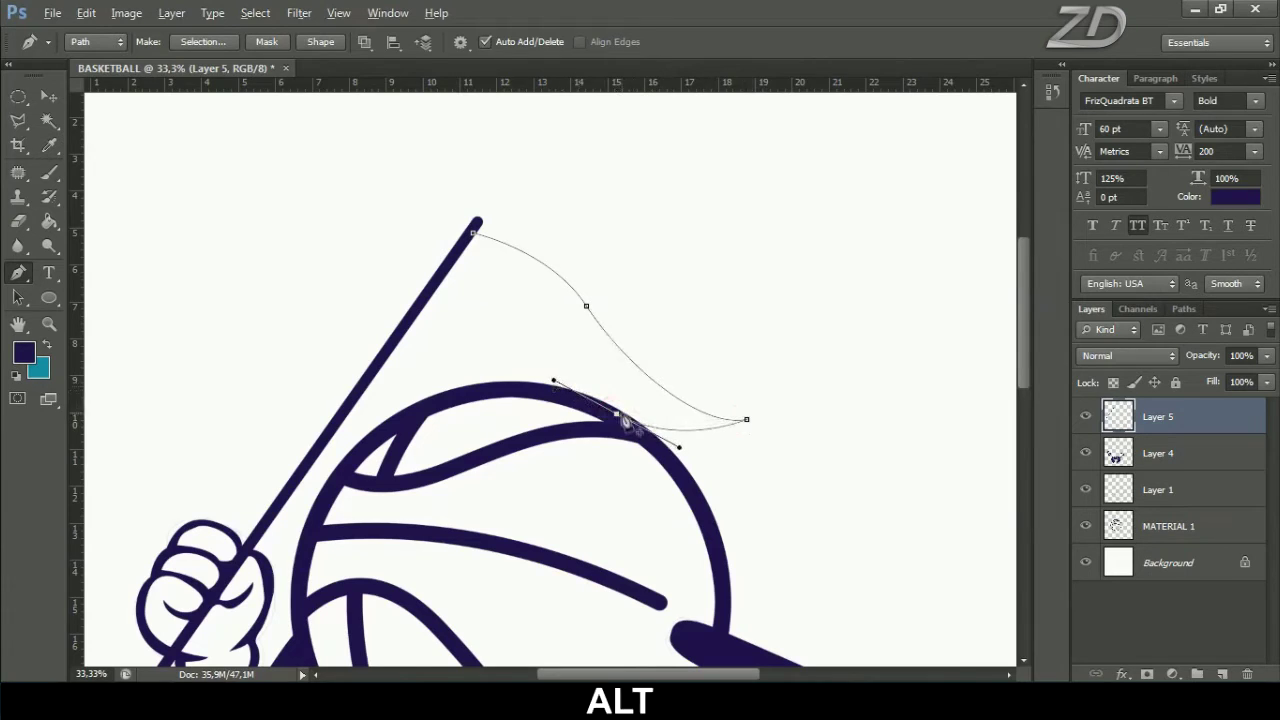
pyautogui.keyDown('alt'); pyautogui.click(616, 413); pyautogui.keyUp('alt')
pyautogui.click(479, 387)
pyautogui.moveTo(348, 404); pyautogui.dragTo(320, 432)
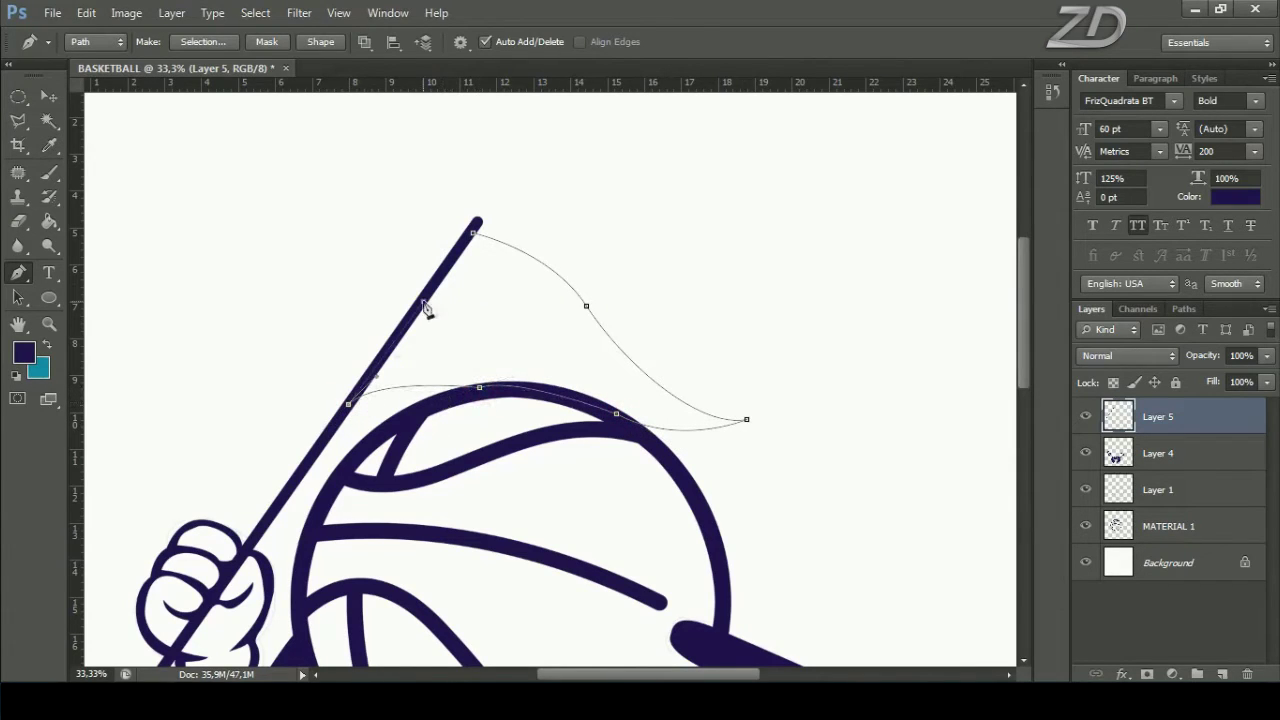
pyautogui.click(473, 232)
pyautogui.click(1224, 674)
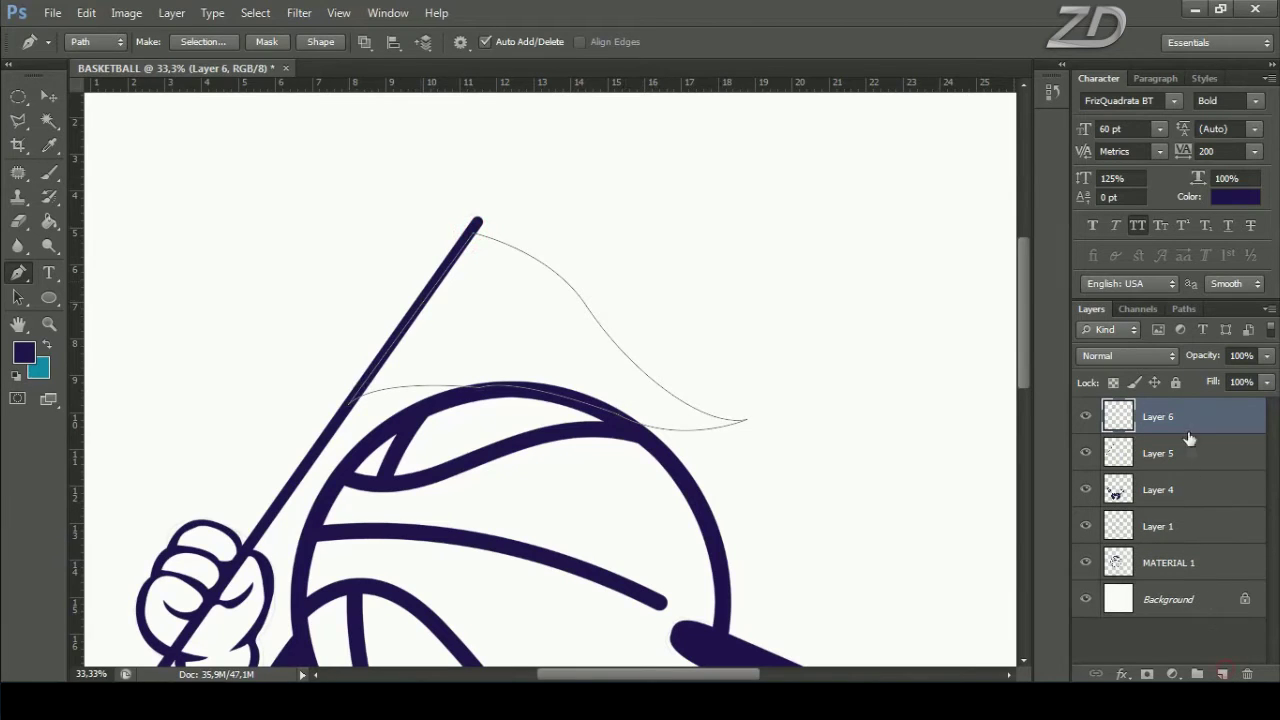
# Step: Fill the flag path solid dark purple, then delete the path
pyautogui.rightClick(668, 268)
pyautogui.click(750, 367)
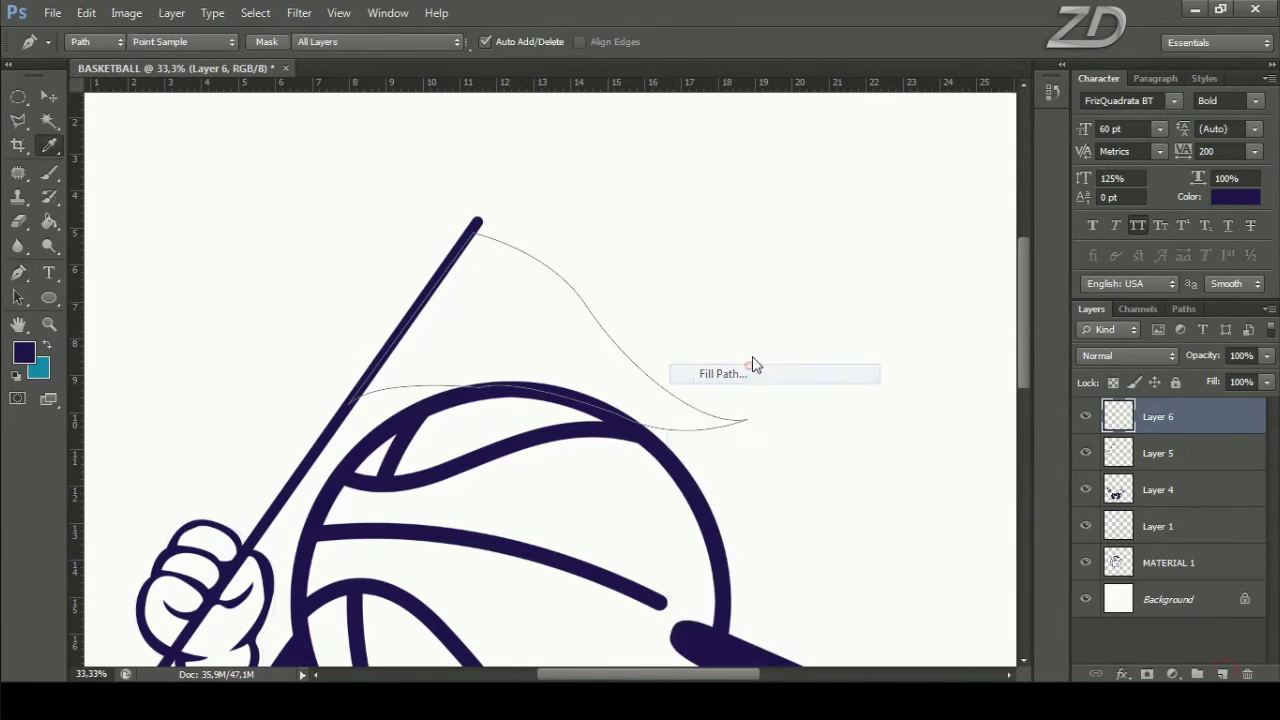
pyautogui.click(765, 168)
pyautogui.rightClick(647, 185)
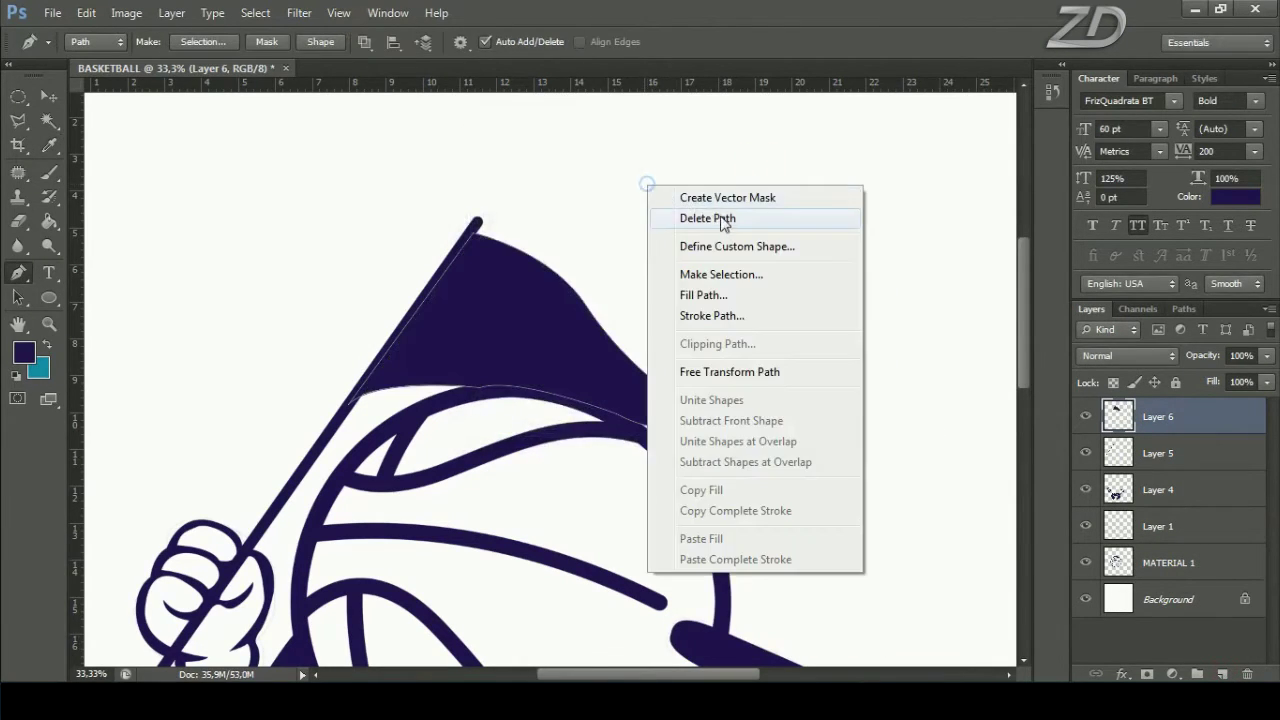
pyautogui.click(727, 220)
# Step: Fade the flag layer to 23% opacity and make a thin strip selection beside the pole
pyautogui.click(1265, 356)
pyautogui.moveTo(1222, 376); pyautogui.dragTo(1193, 376)
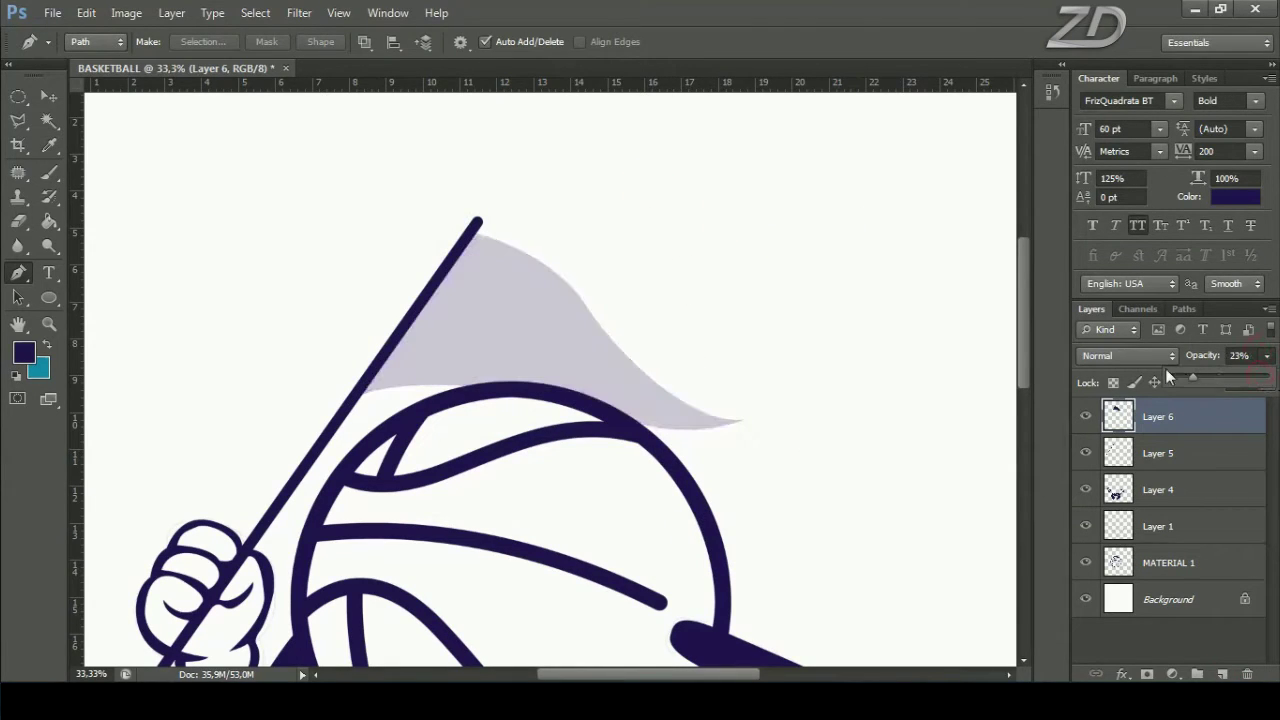
pyautogui.click(474, 245)
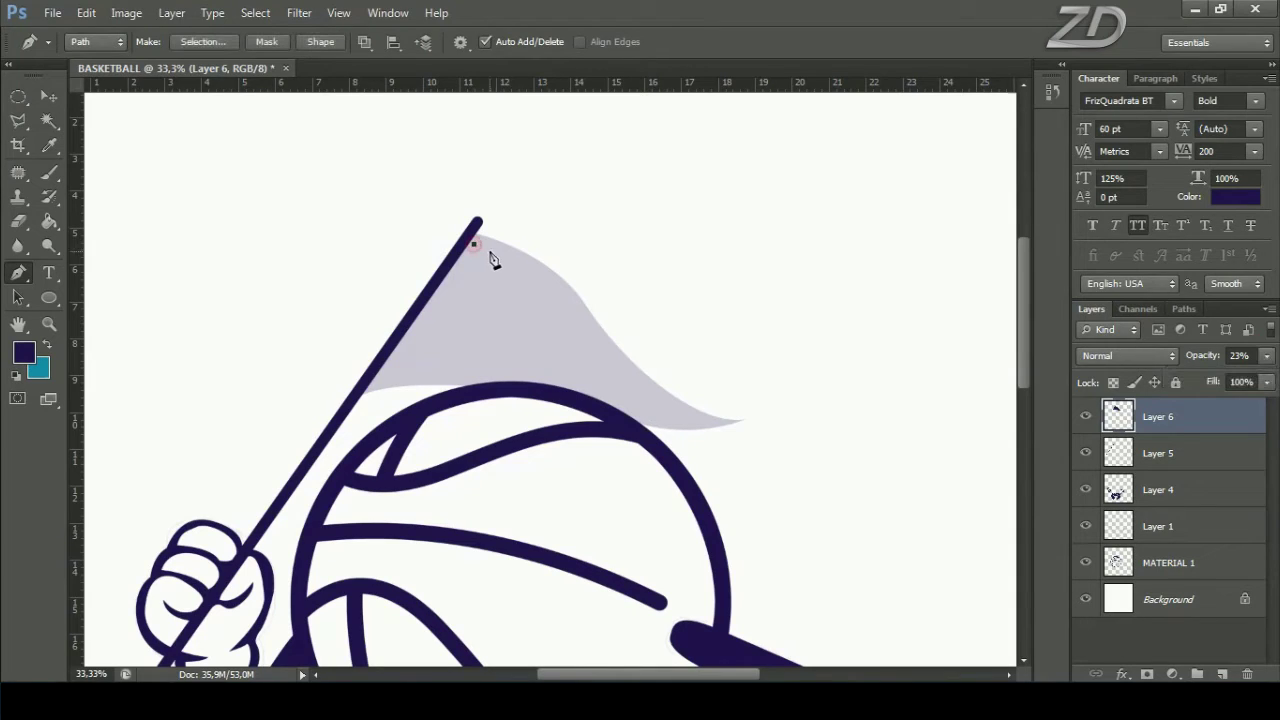
pyautogui.click(378, 381)
pyautogui.rightClick(535, 244)
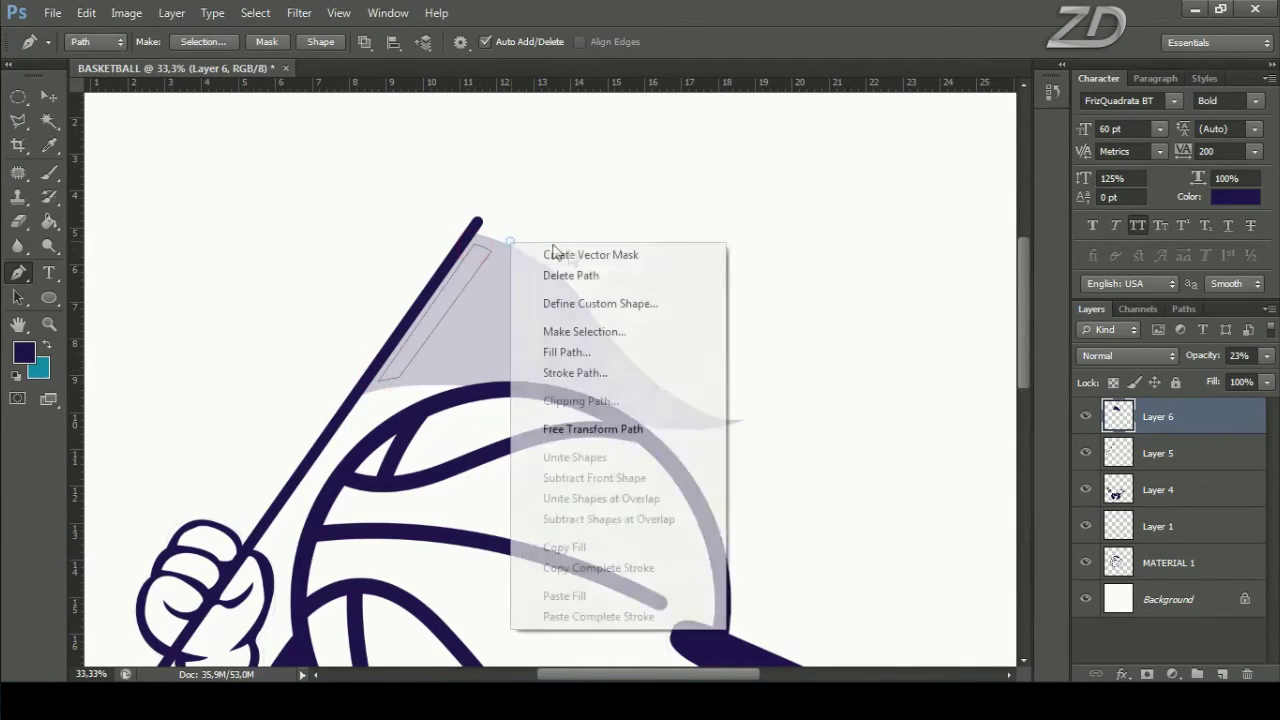
pyautogui.click(623, 337)
pyautogui.click(731, 200)
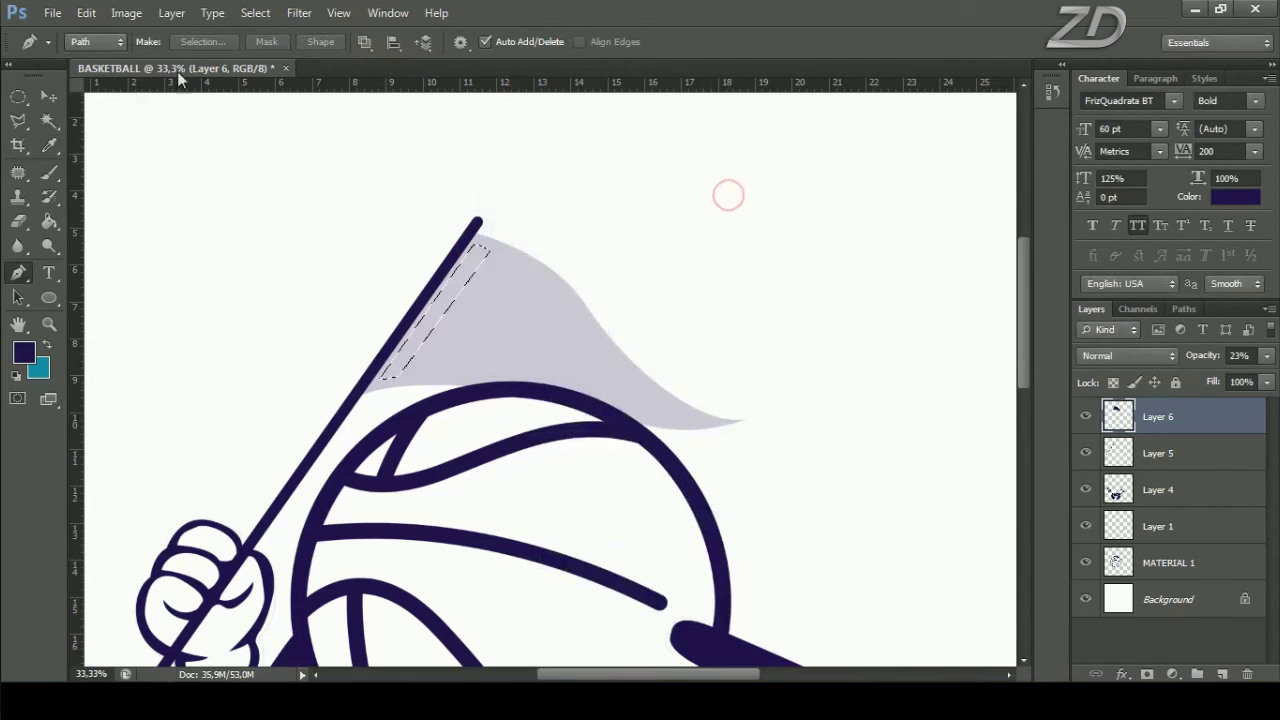
# Step: Erase a thin gap between flag and pole, deselect, and restore 100% opacity
pyautogui.click(20, 220)
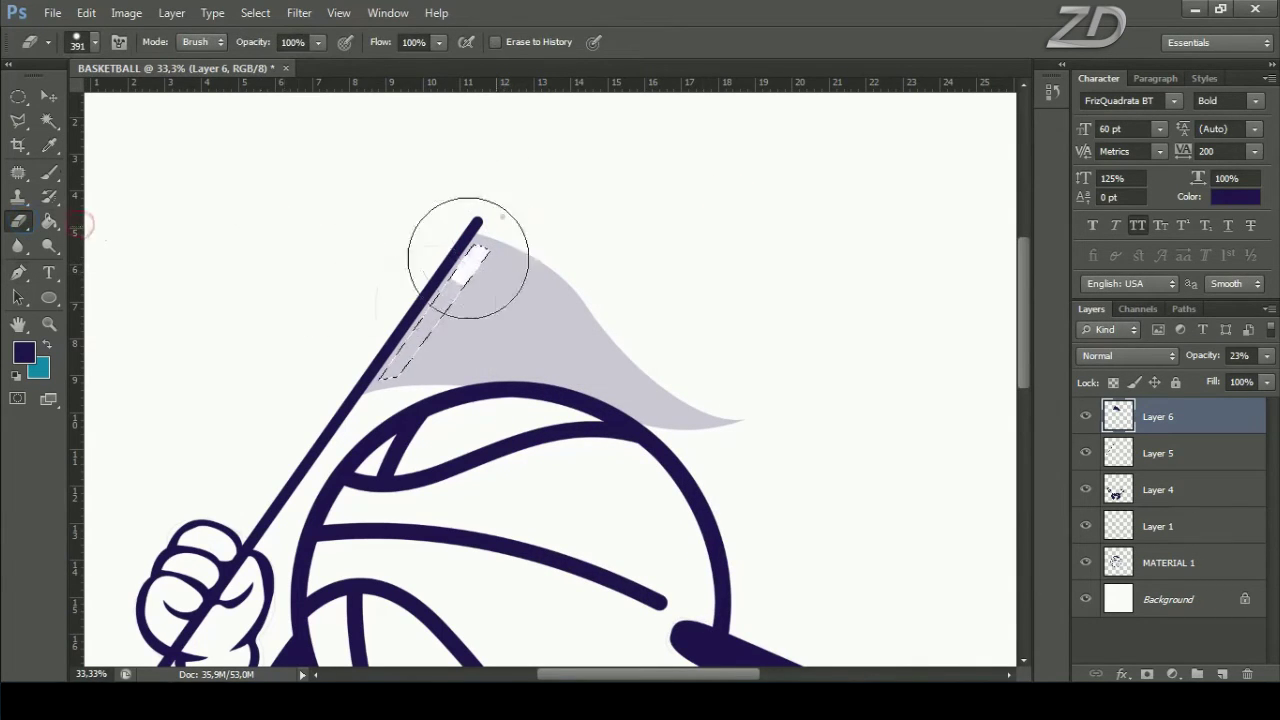
pyautogui.moveTo(471, 229); pyautogui.dragTo(343, 371)
pyautogui.click(255, 12)
pyautogui.click(270, 48)
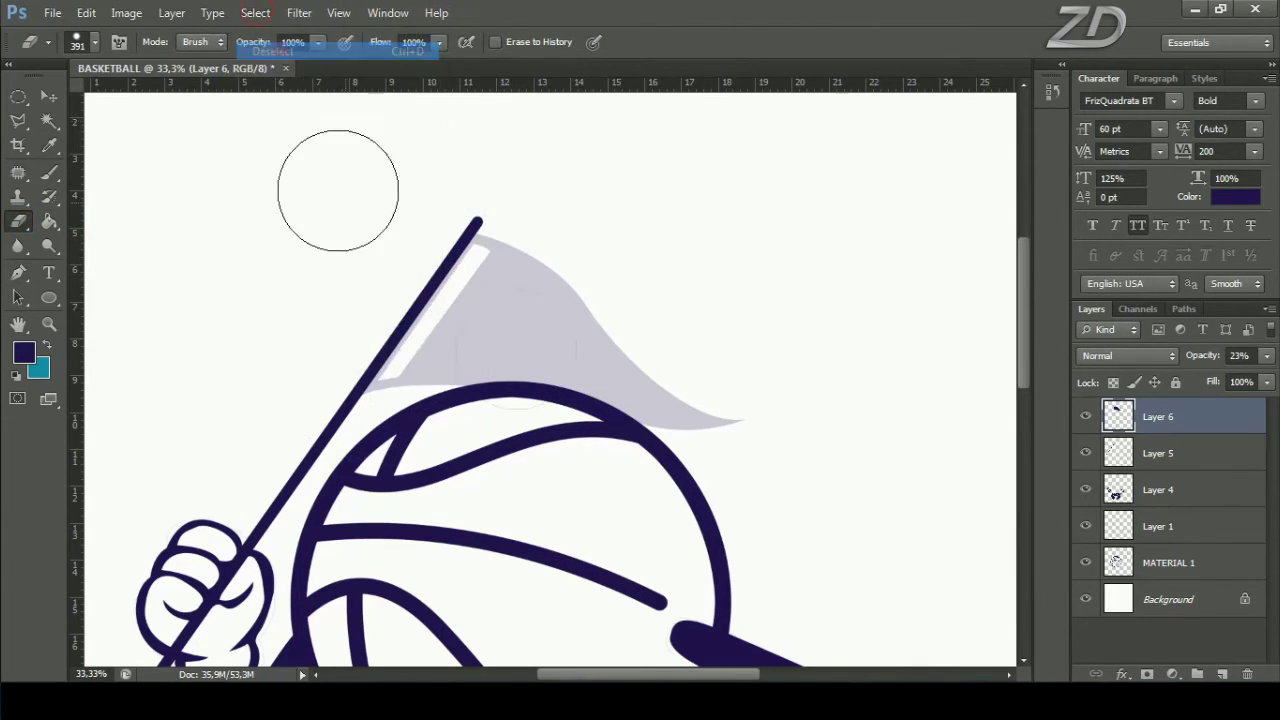
pyautogui.click(1266, 357)
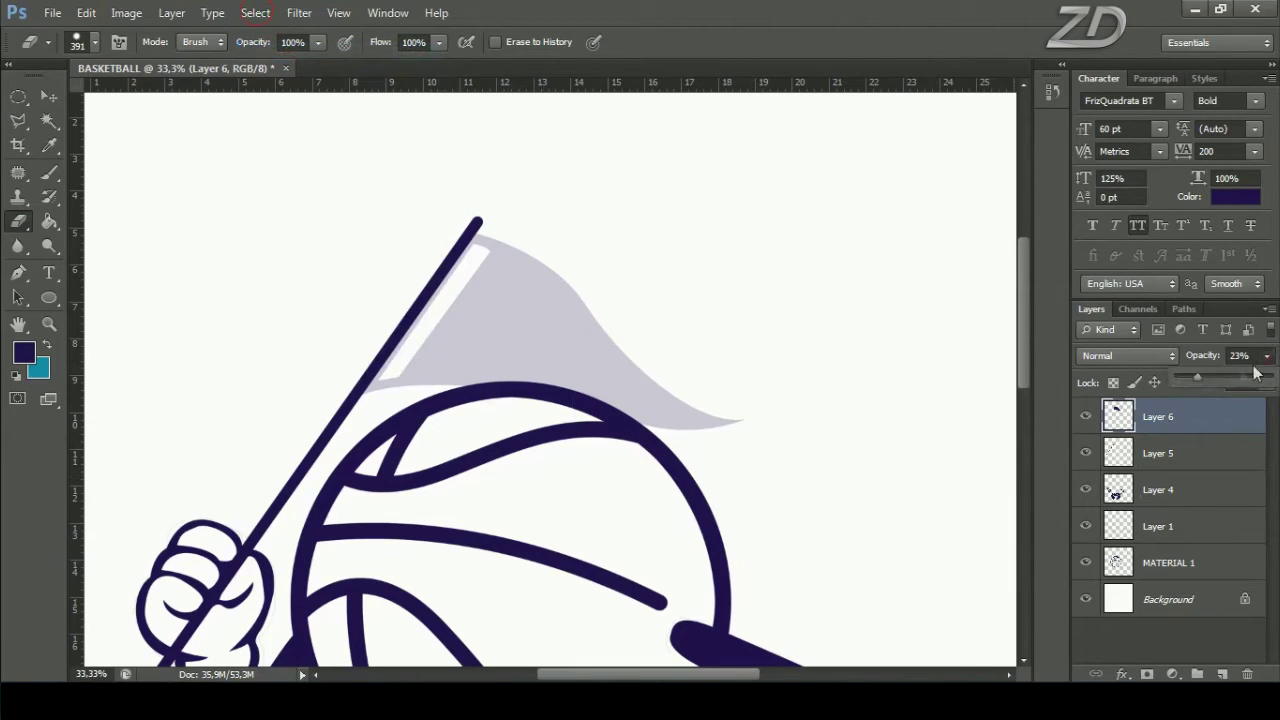
pyautogui.moveTo(1222, 383); pyautogui.dragTo(1262, 383)
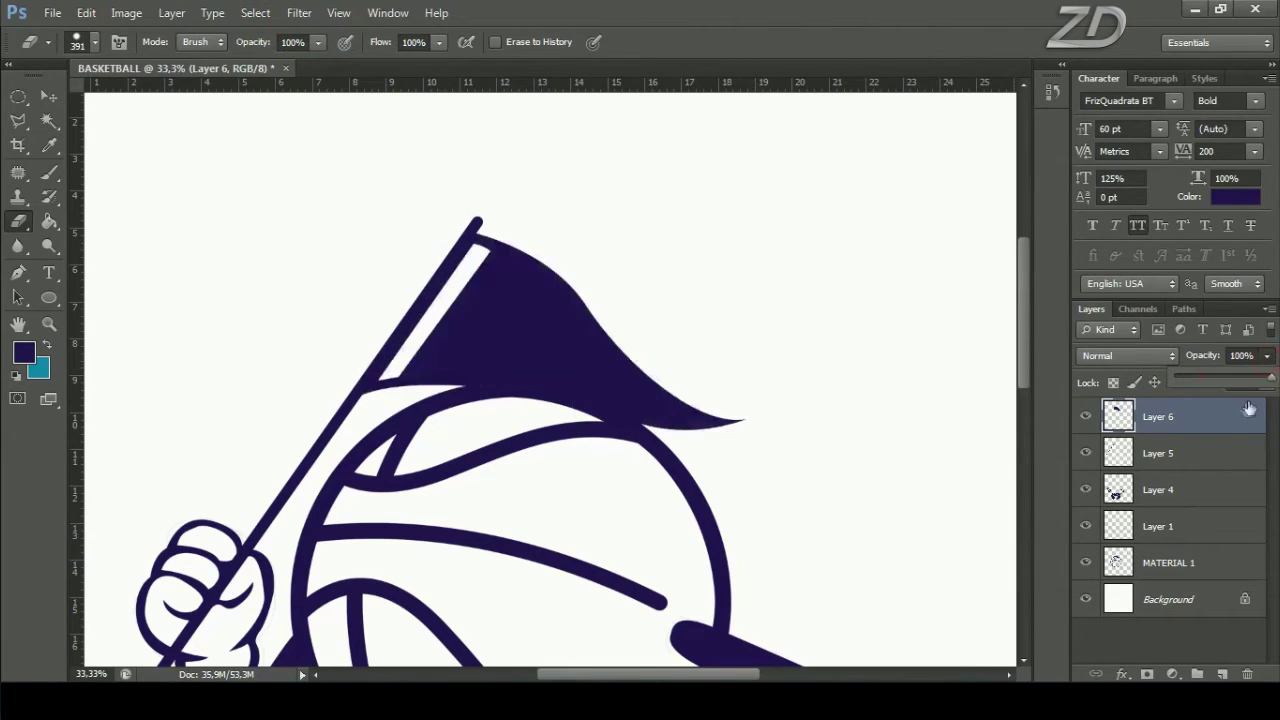
# Step: Merge the flag with the pole on Layer 5 into Layer 6
pyautogui.keyDown('ctrl'); pyautogui.click(1163, 456); pyautogui.keyUp('ctrl')
pyautogui.rightClick(1180, 438)
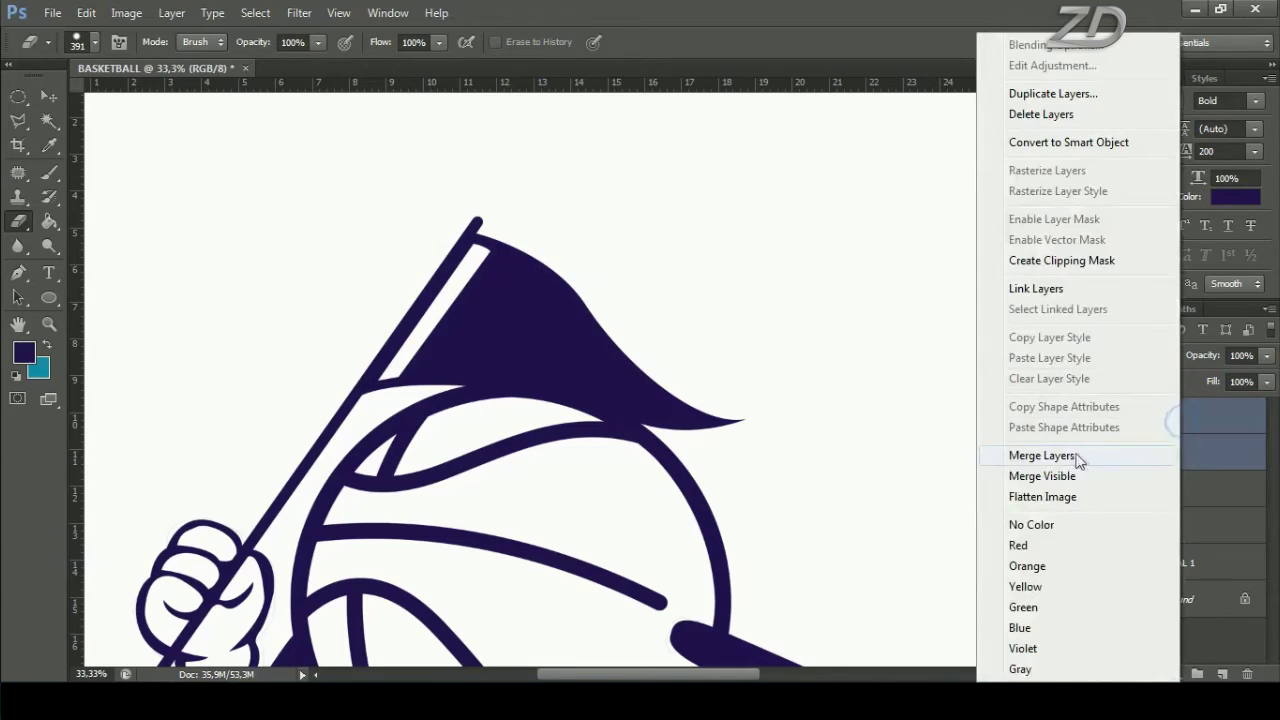
pyautogui.click(1041, 456)
pyautogui.click(1085, 416)
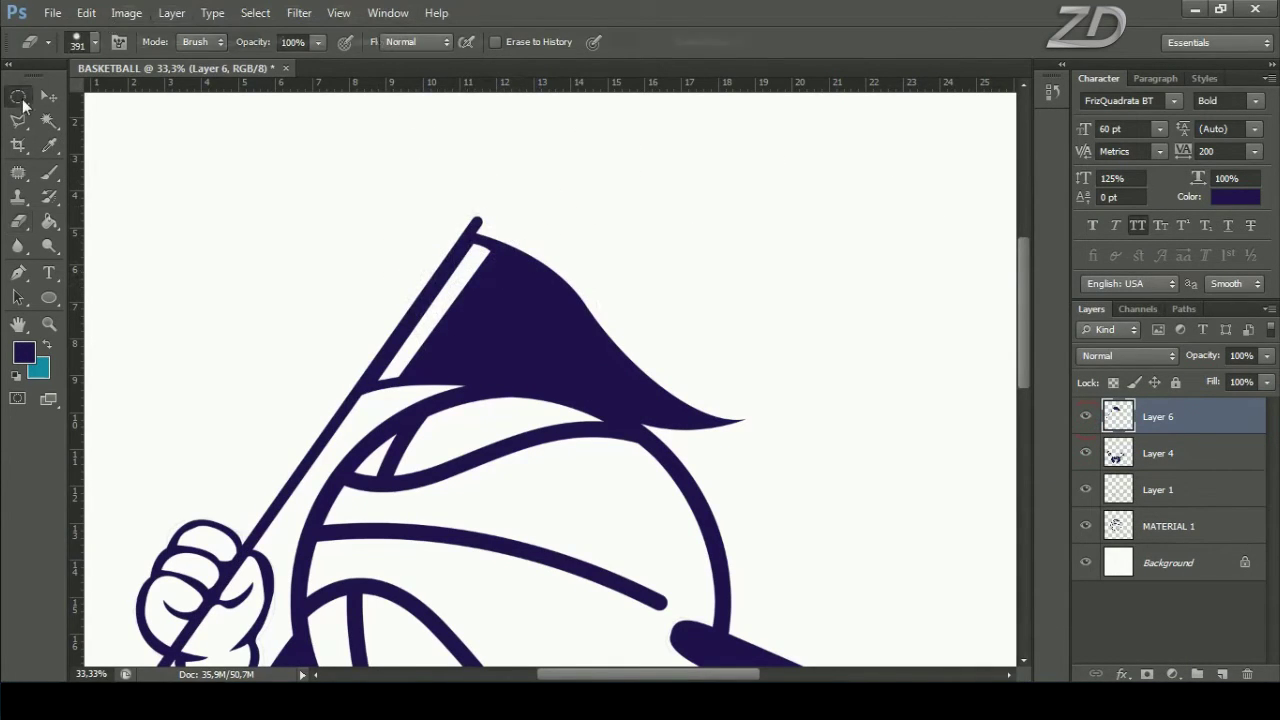
# Step: Select a small circle at the pole tip and bucket-fill it dark purple
pyautogui.click(20, 98)
pyautogui.click(97, 114)
pyautogui.moveTo(465, 199)
pyautogui.mouseDown()
pyautogui.moveTo(494, 232)
pyautogui.moveTo(482, 222)
pyautogui.mouseUp()
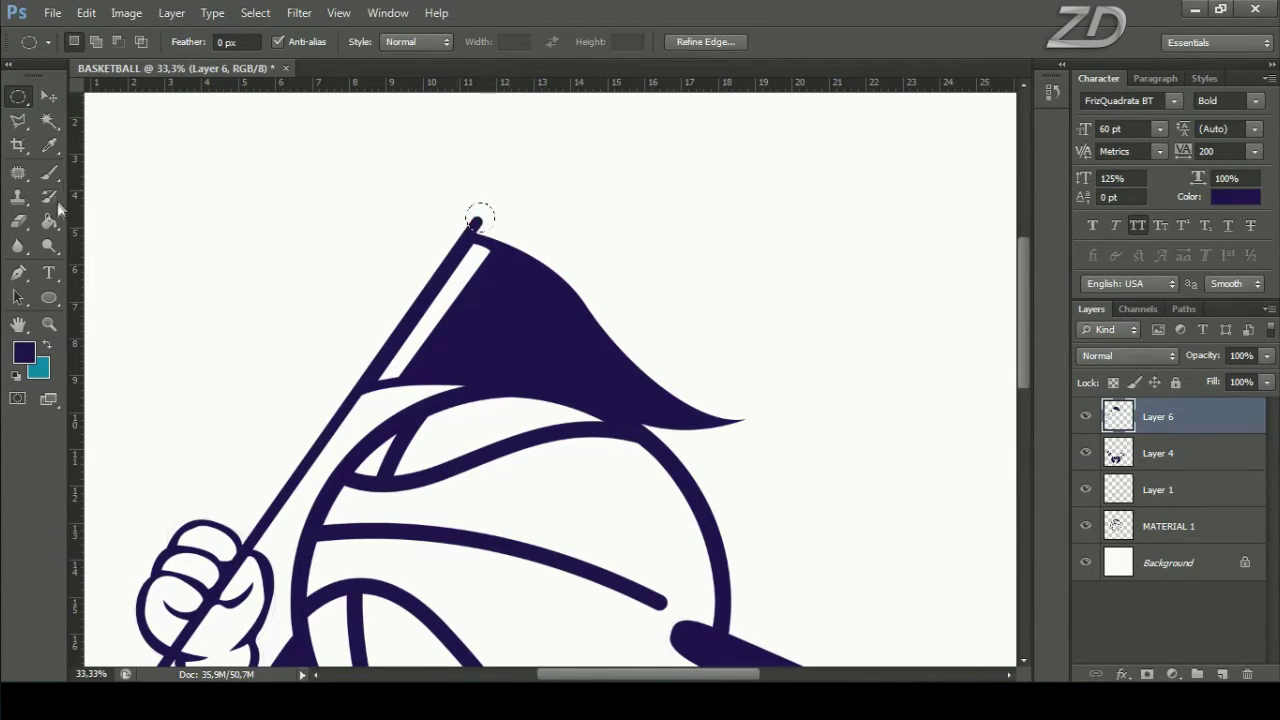
pyautogui.click(53, 226)
pyautogui.click(146, 238)
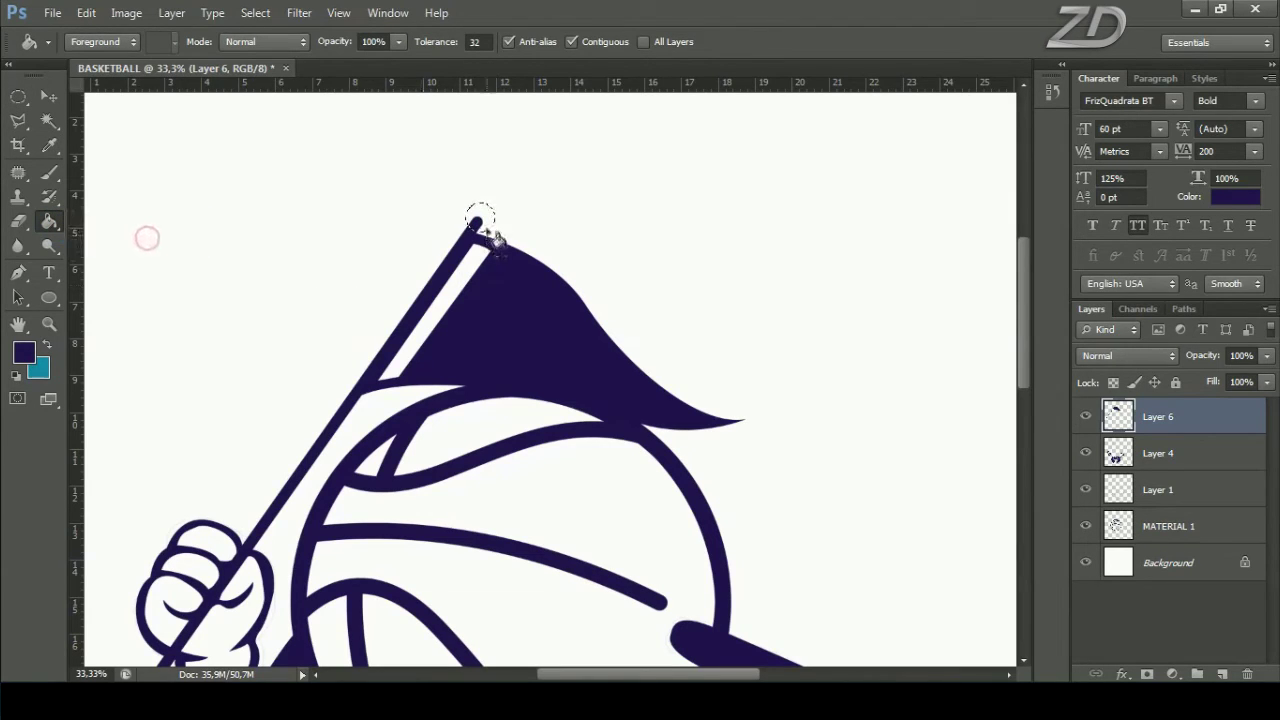
pyautogui.click(479, 217)
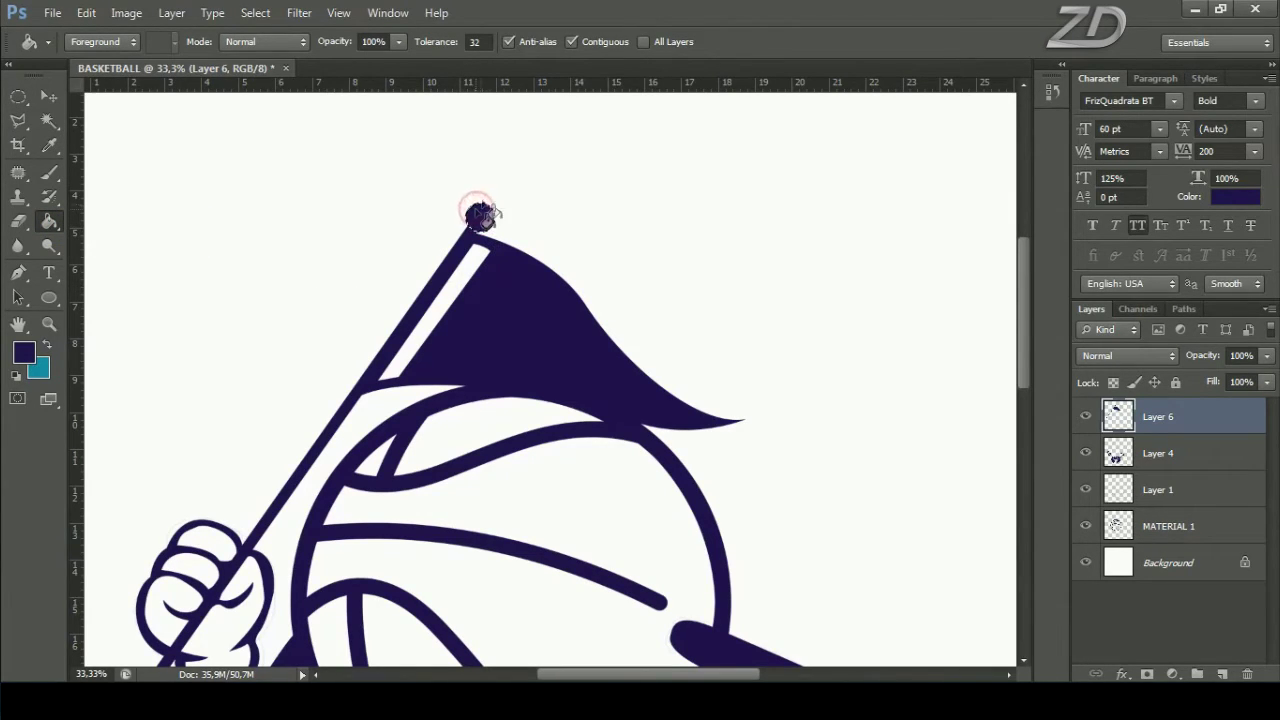
# Step: Deselect the knob and add an empty Layer 7
pyautogui.click(255, 12)
pyautogui.click(297, 52)
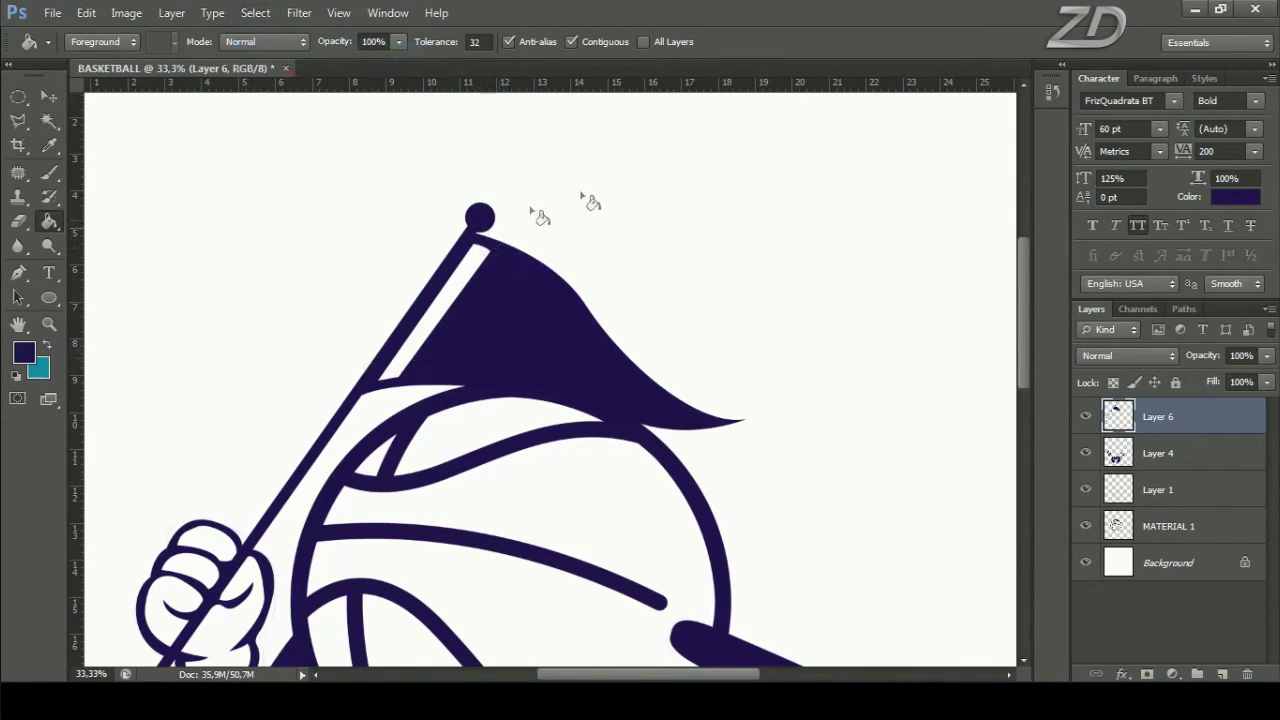
pyautogui.click(1222, 675)
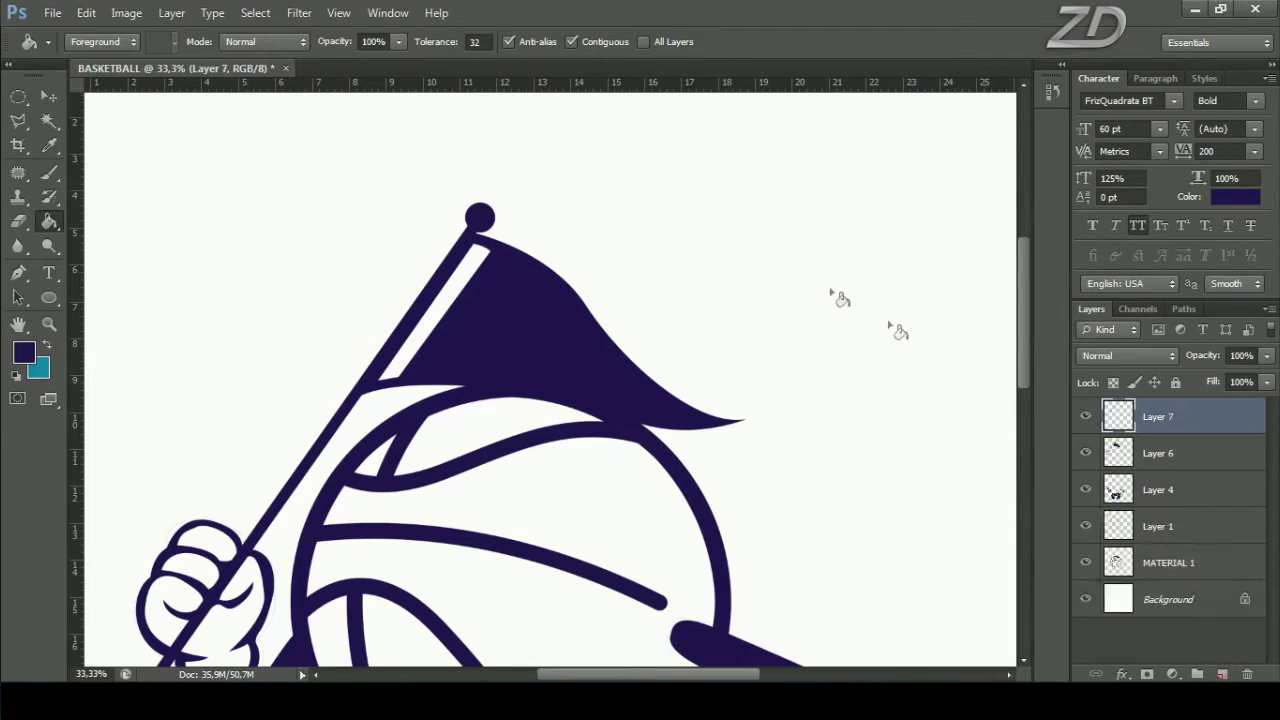
# Step: Brush-stroke a short pen path near the top of the pole, then delete the path
pyautogui.click(27, 281)
pyautogui.click(90, 264)
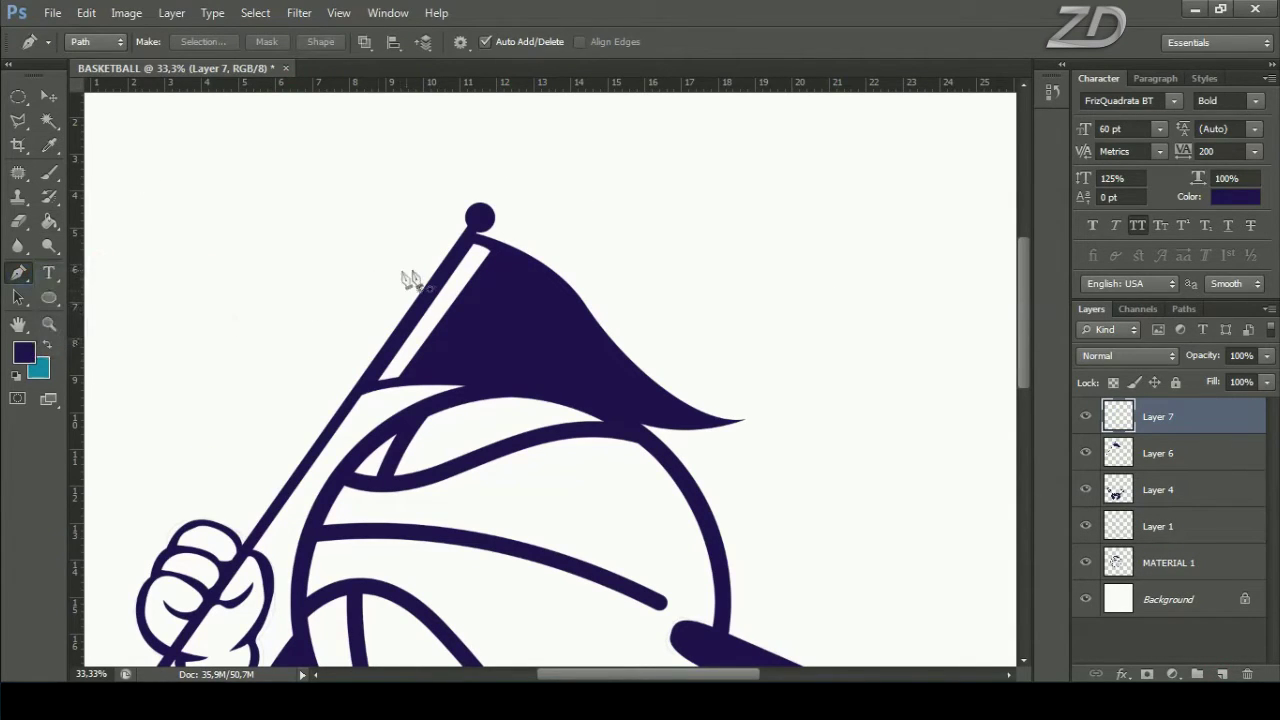
pyautogui.click(447, 262)
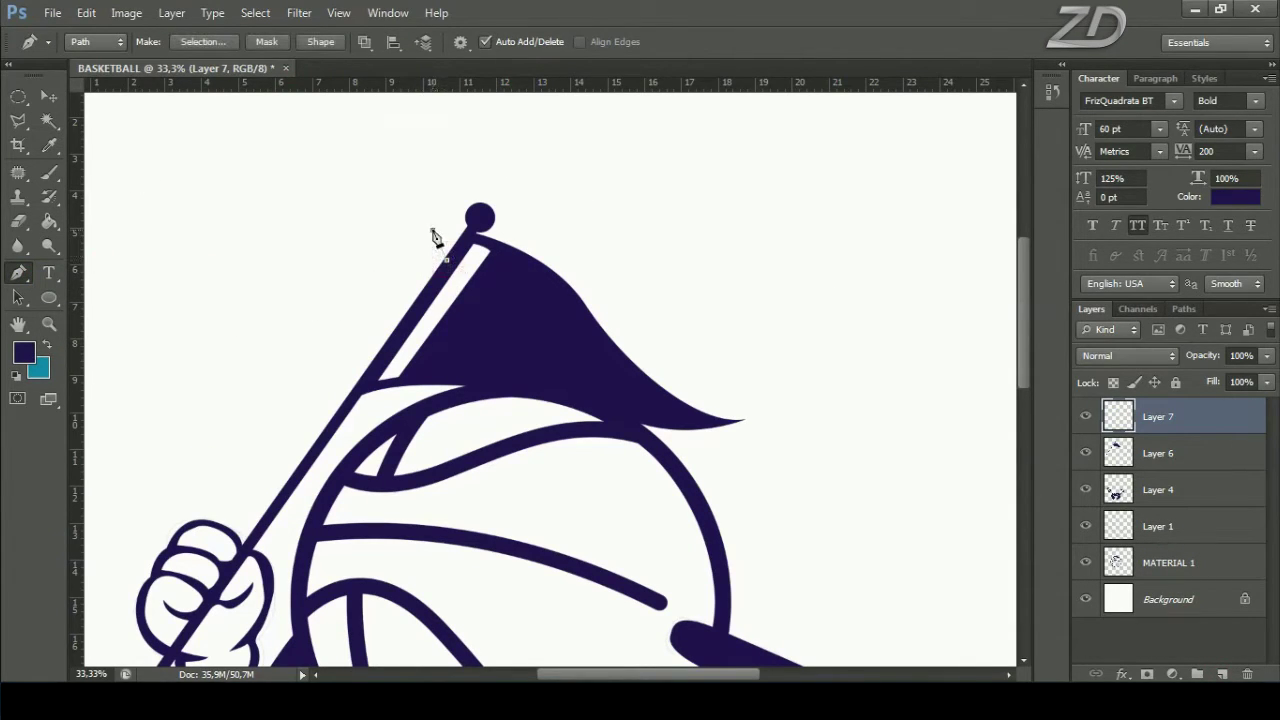
pyautogui.rightClick(500, 240)
pyautogui.click(608, 364)
pyautogui.click(766, 238)
pyautogui.rightClick(651, 258)
pyautogui.click(705, 289)
# Step: Duplicate the stroke, rotate it 90° counter-clockwise, and place it across the pole below the knob
pyautogui.rightClick(1186, 422)
pyautogui.click(1083, 91)
pyautogui.click(723, 285)
pyautogui.hotkey('ctrl', 't')
pyautogui.rightClick(535, 226)
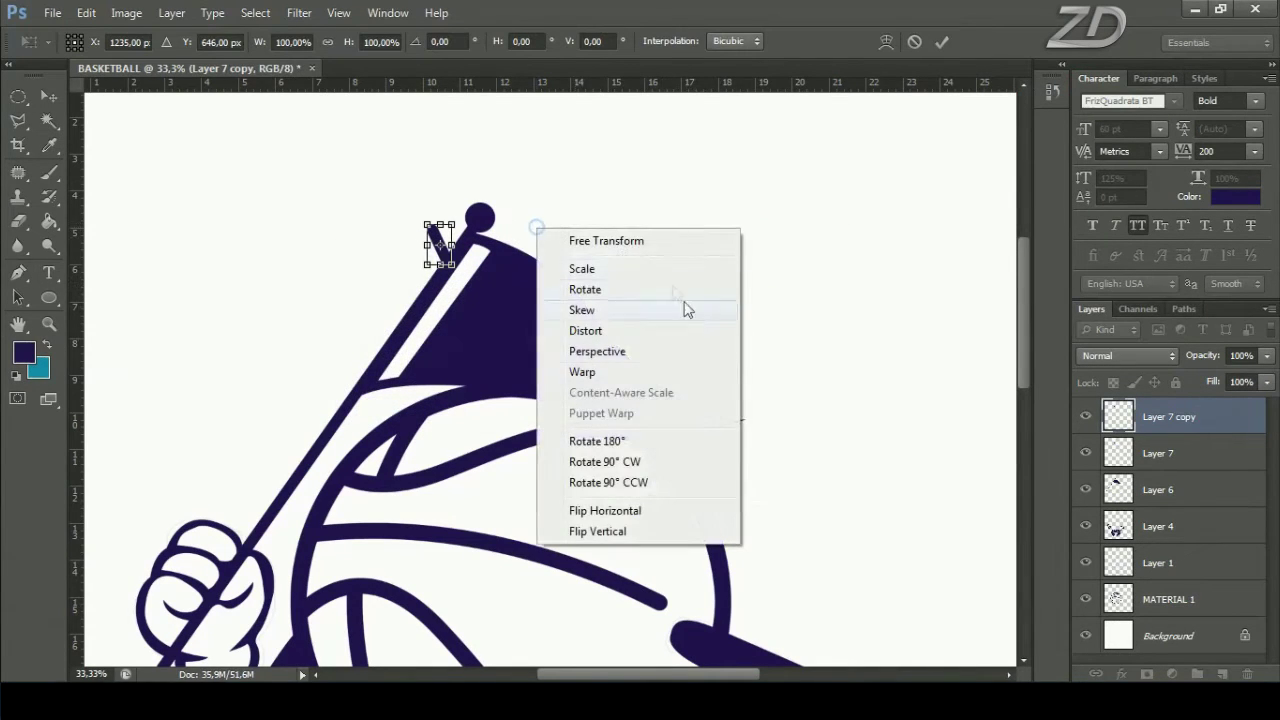
pyautogui.click(672, 484)
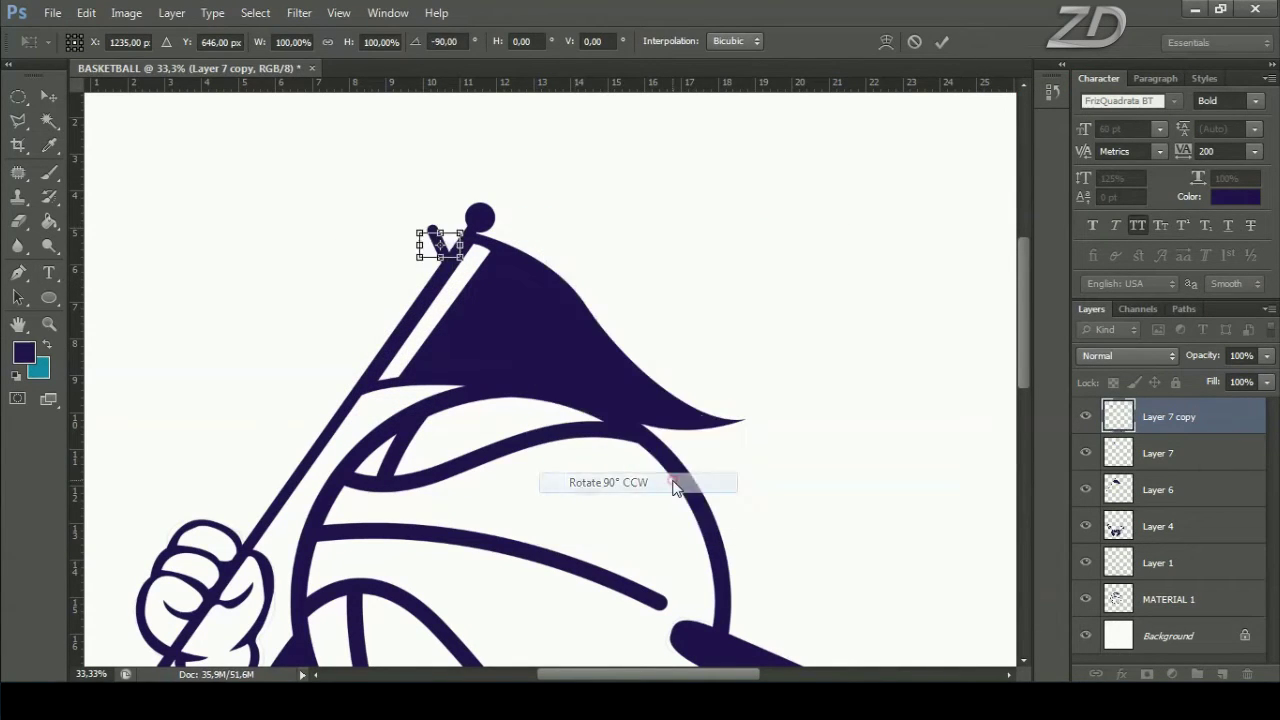
pyautogui.click(940, 42)
pyautogui.press('p')
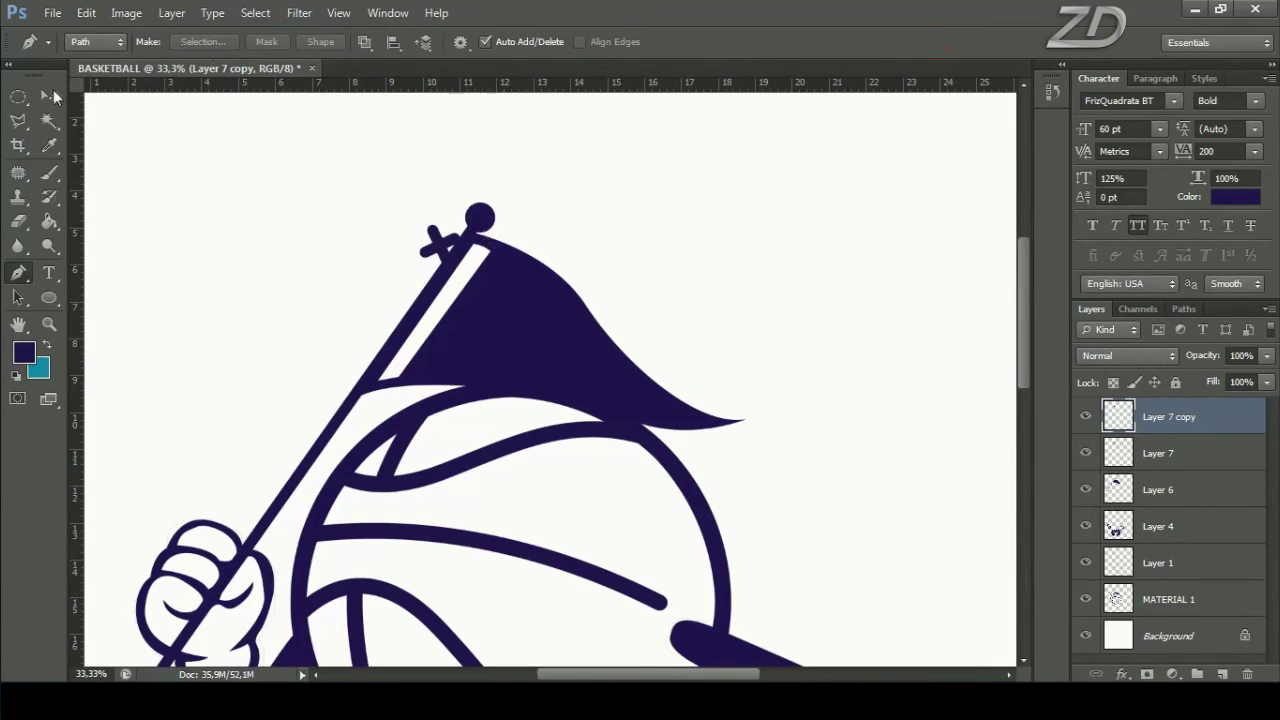
pyautogui.click(52, 97)
pyautogui.moveTo(397, 258); pyautogui.dragTo(386, 272)
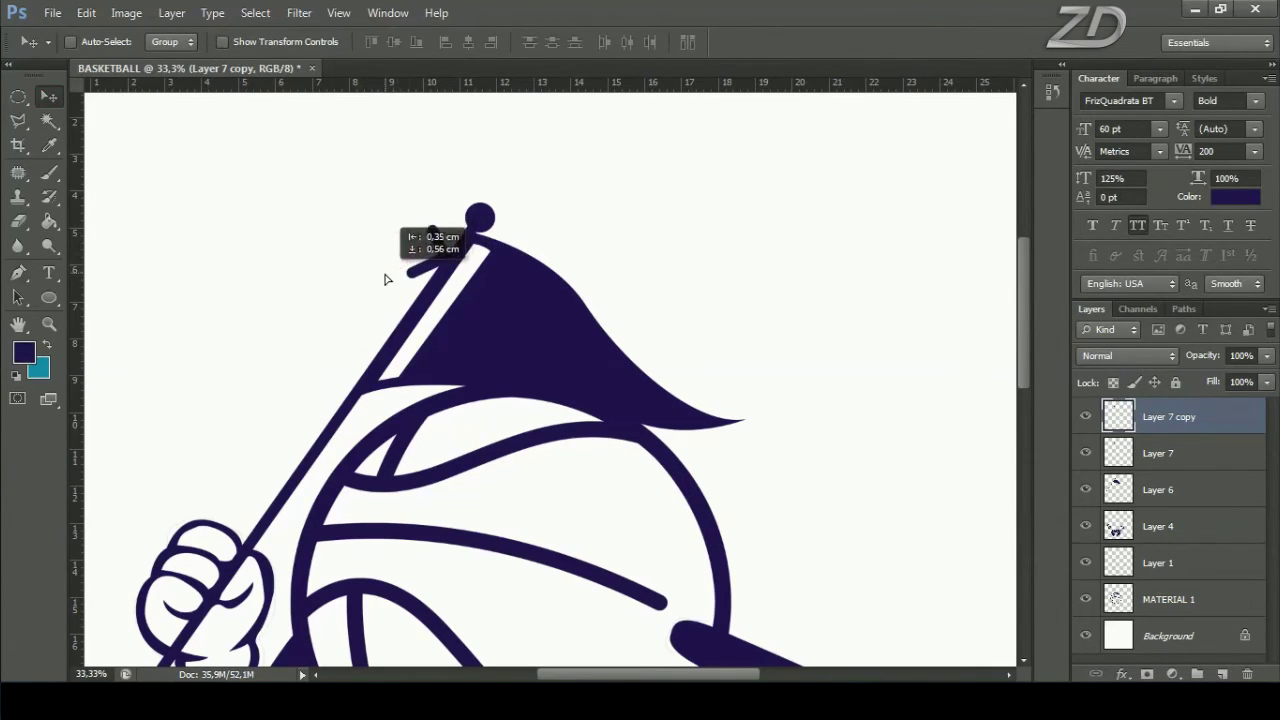
pyautogui.keyDown('ctrl'); pyautogui.click(1178, 445); pyautogui.keyUp('ctrl')
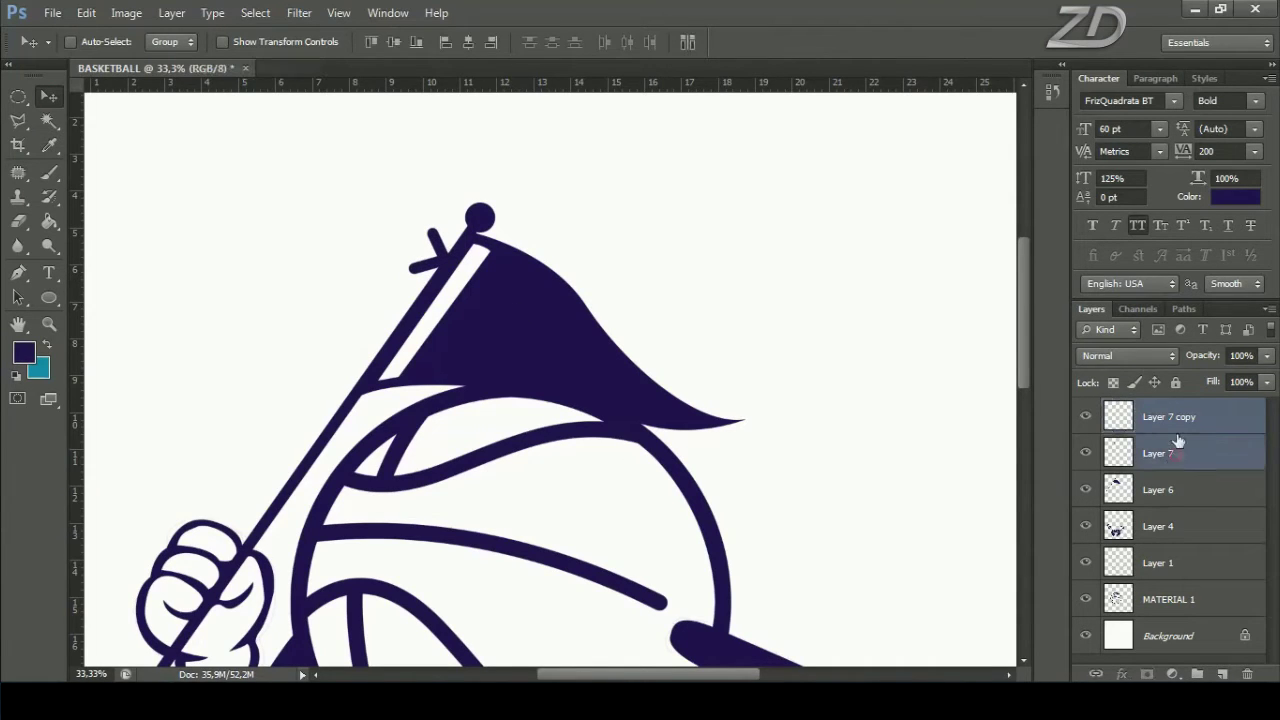
# Step: Merge the two twig strokes, then duplicate the twig further down the pole
pyautogui.rightClick(1175, 437)
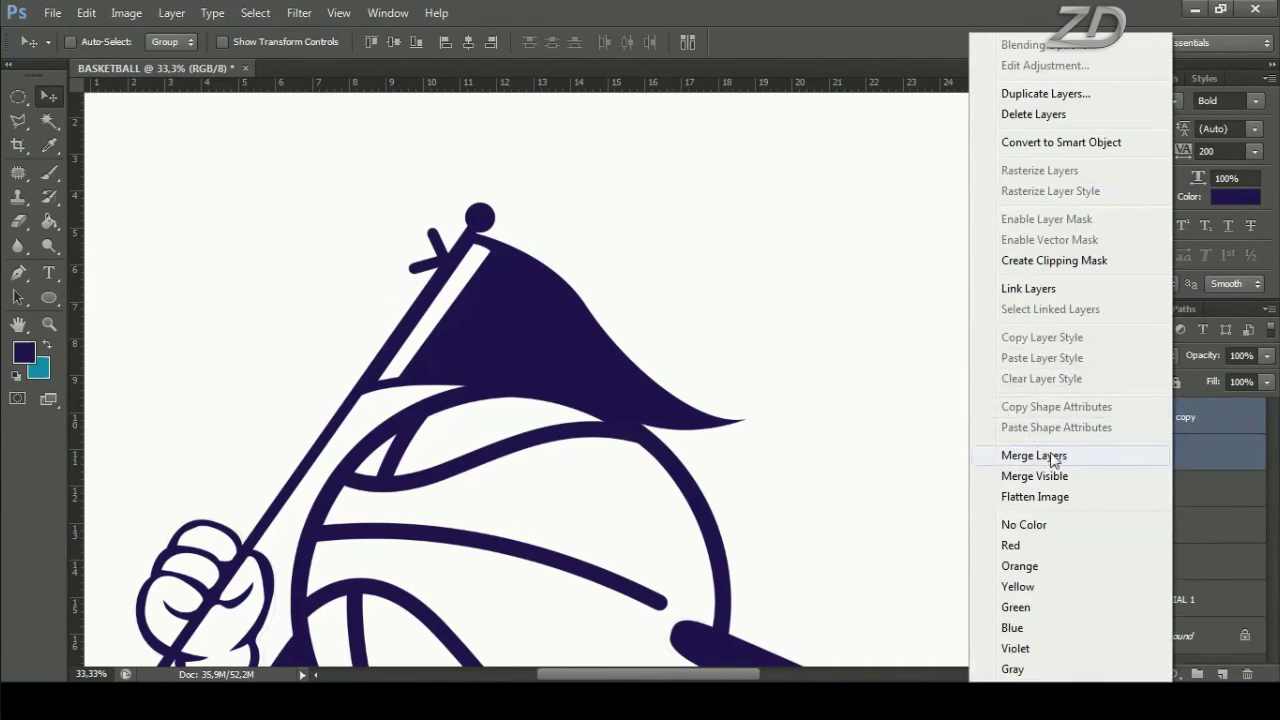
pyautogui.click(1034, 455)
pyautogui.click(1086, 418)
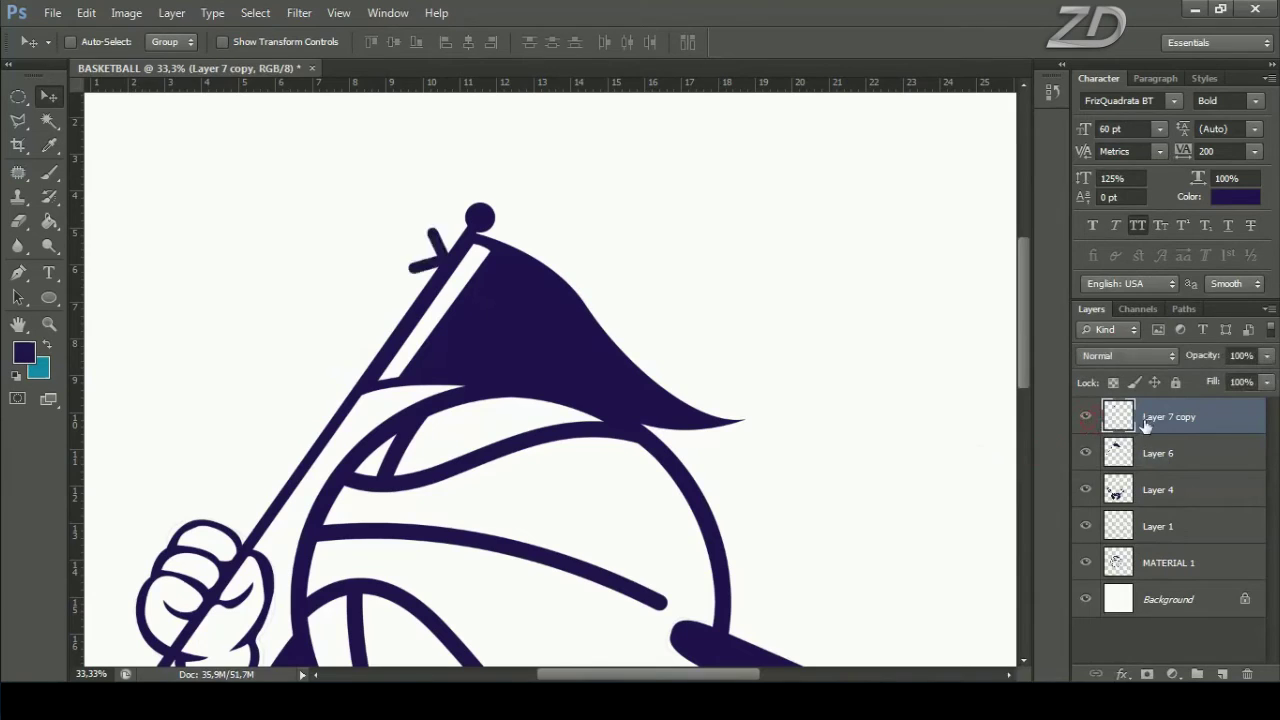
pyautogui.rightClick(1155, 417)
pyautogui.click(1025, 93)
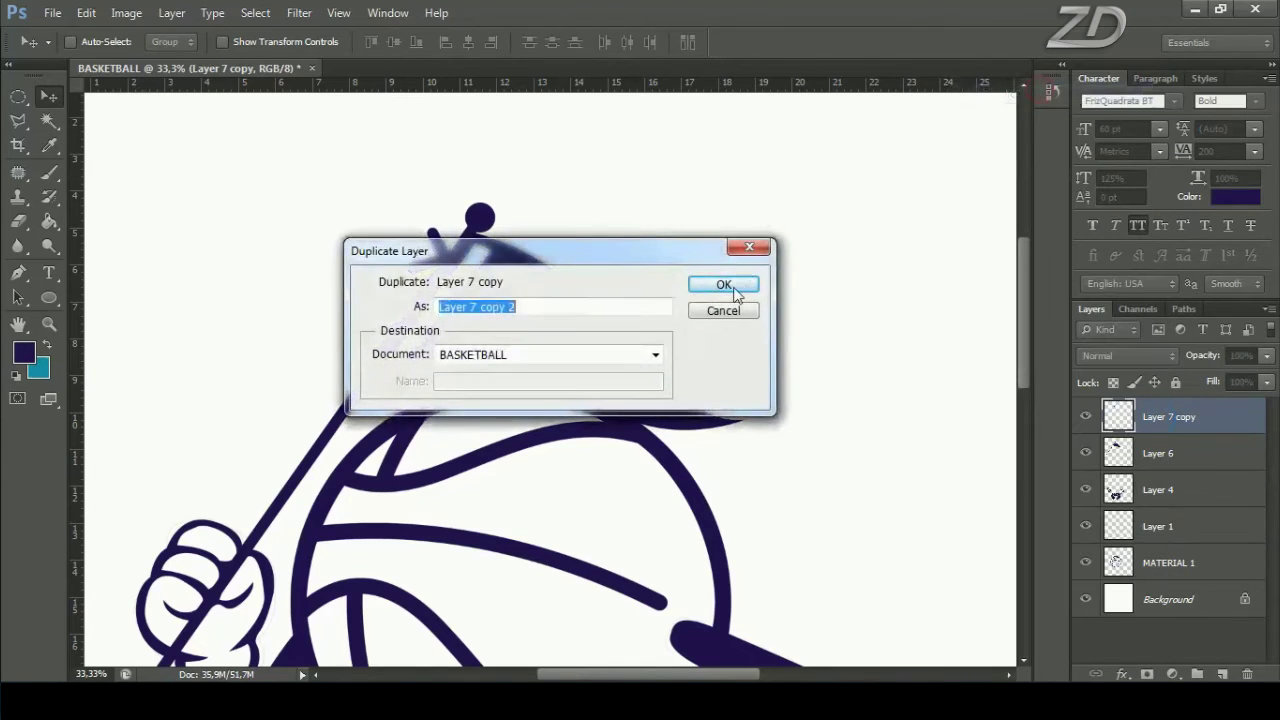
pyautogui.click(731, 287)
pyautogui.moveTo(492, 287); pyautogui.dragTo(418, 393)
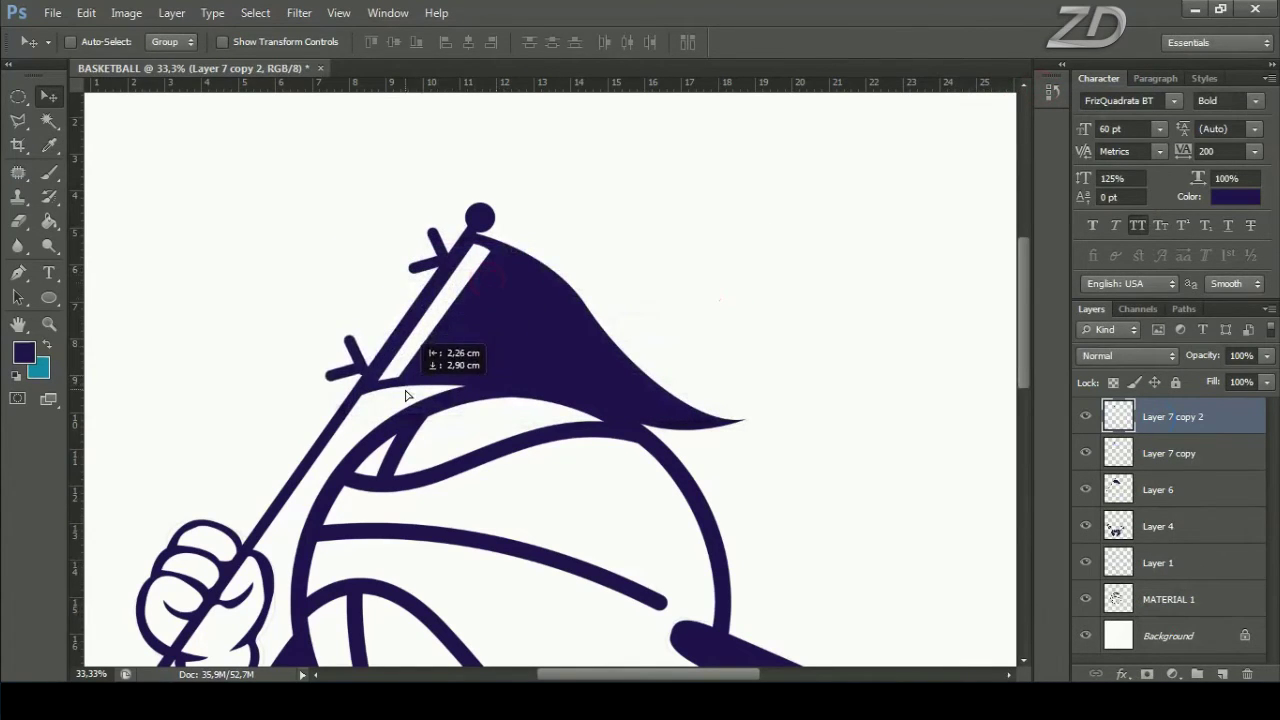
# Step: Merge both twigs with flag Layer 6 into Layer 7 copy 2, then zoom out to check
pyautogui.keyDown('ctrl'); pyautogui.click(1190, 462); pyautogui.keyUp('ctrl')
pyautogui.keyDown('ctrl'); pyautogui.click(1178, 488); pyautogui.keyUp('ctrl')
pyautogui.rightClick(1175, 453)
pyautogui.click(1063, 453)
pyautogui.click(1087, 418)
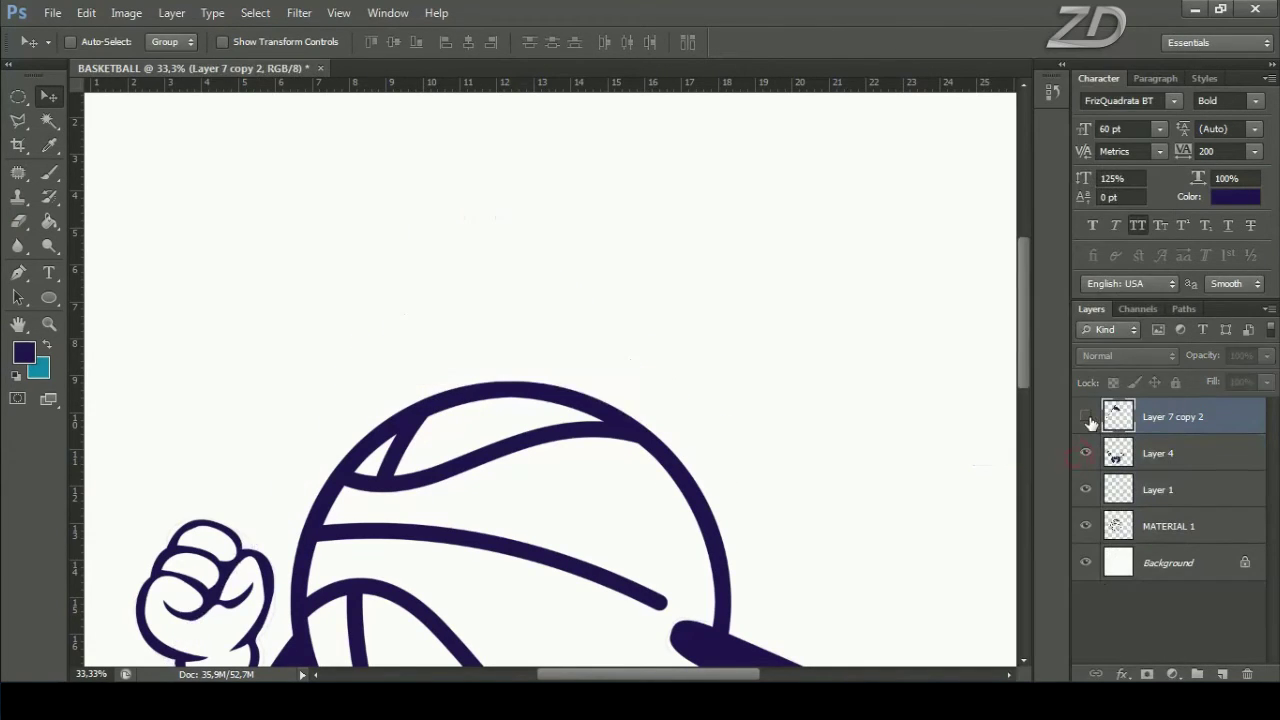
pyautogui.click(1086, 417)
pyautogui.hotkey('ctrl', '-')
pyautogui.hotkey('ctrl', '-')
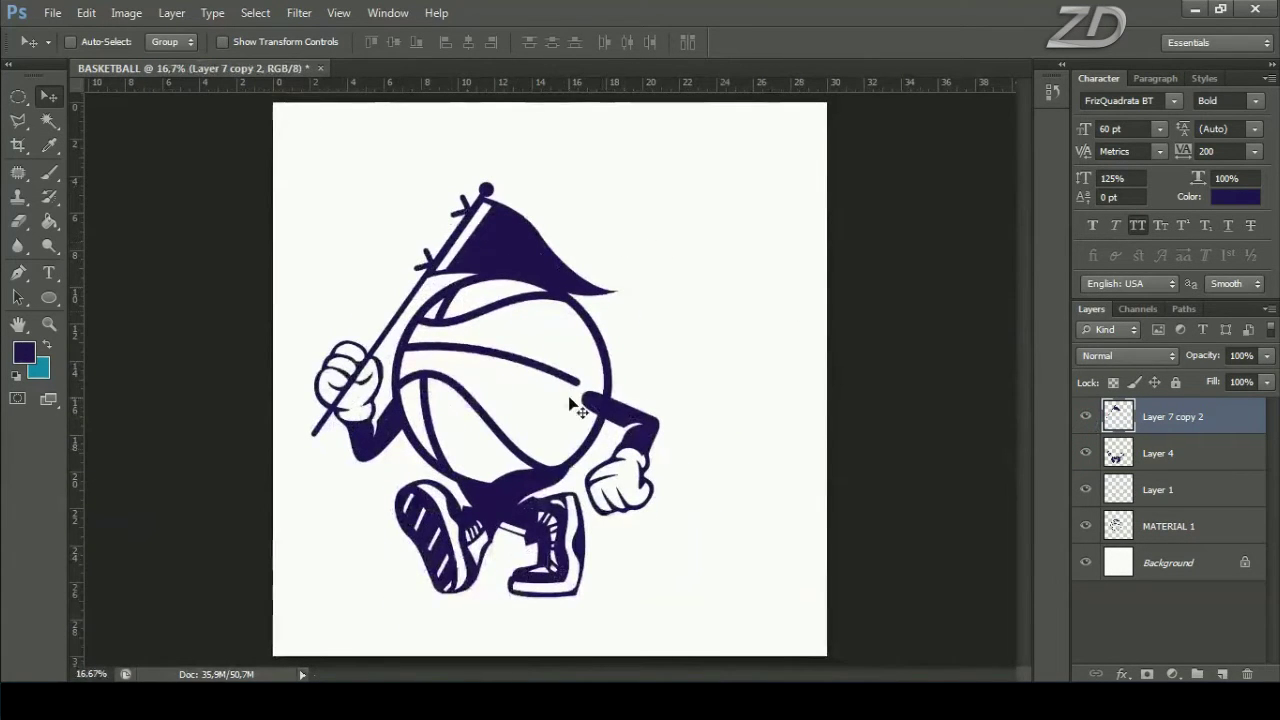
pyautogui.click(1086, 417)
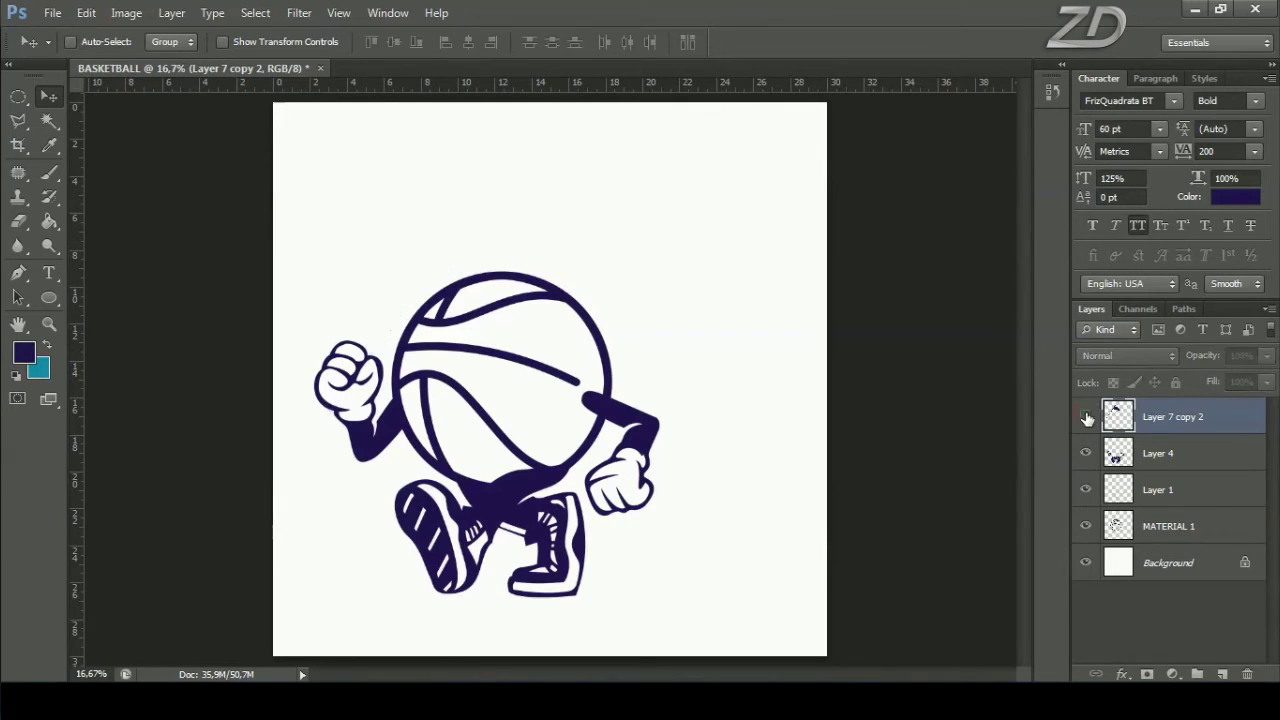
pyautogui.click(1086, 453)
pyautogui.click(1086, 453)
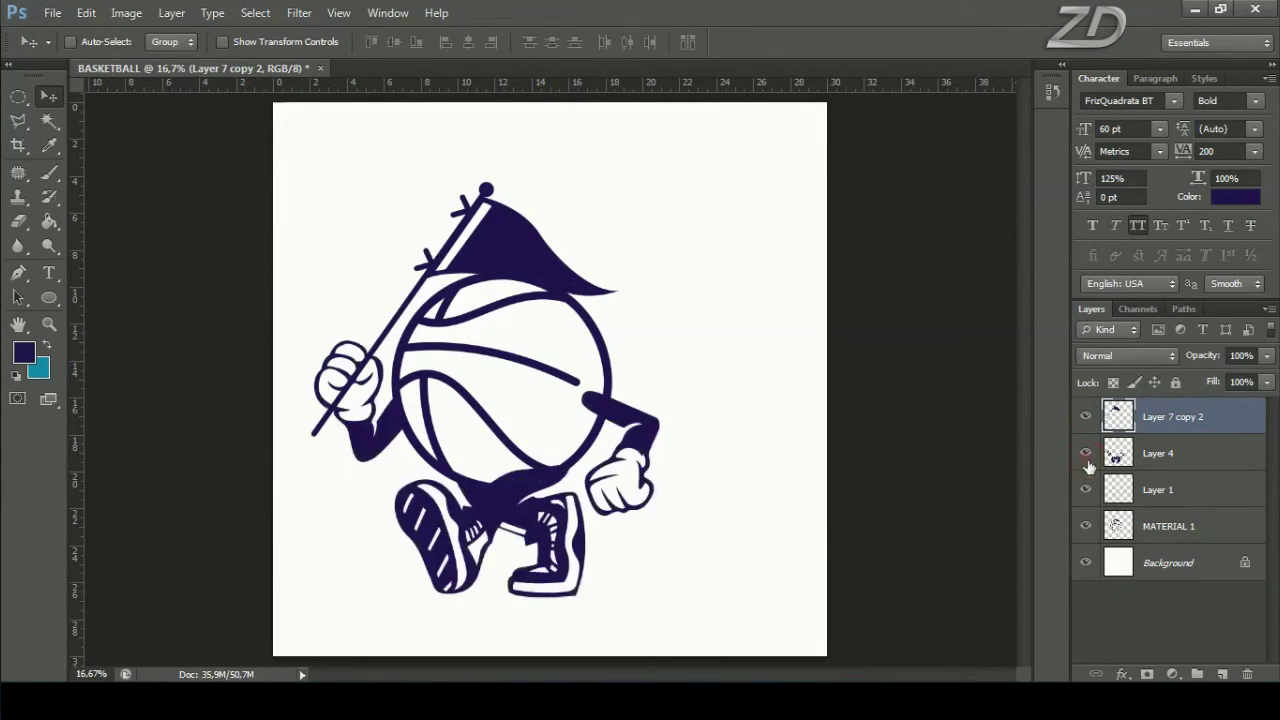
# Step: Delete the faded sketch layer, Layer 1
pyautogui.click(1157, 490)
pyautogui.rightClick(1157, 490)
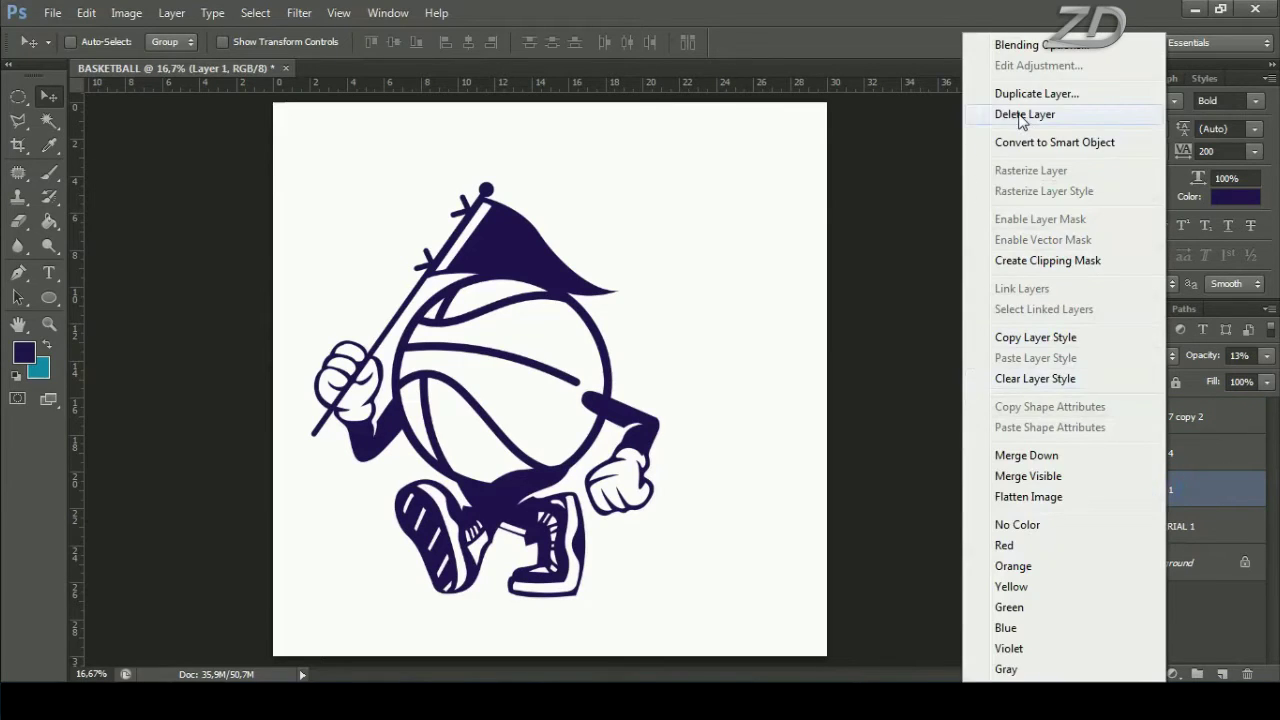
pyautogui.click(1022, 116)
pyautogui.click(564, 277)
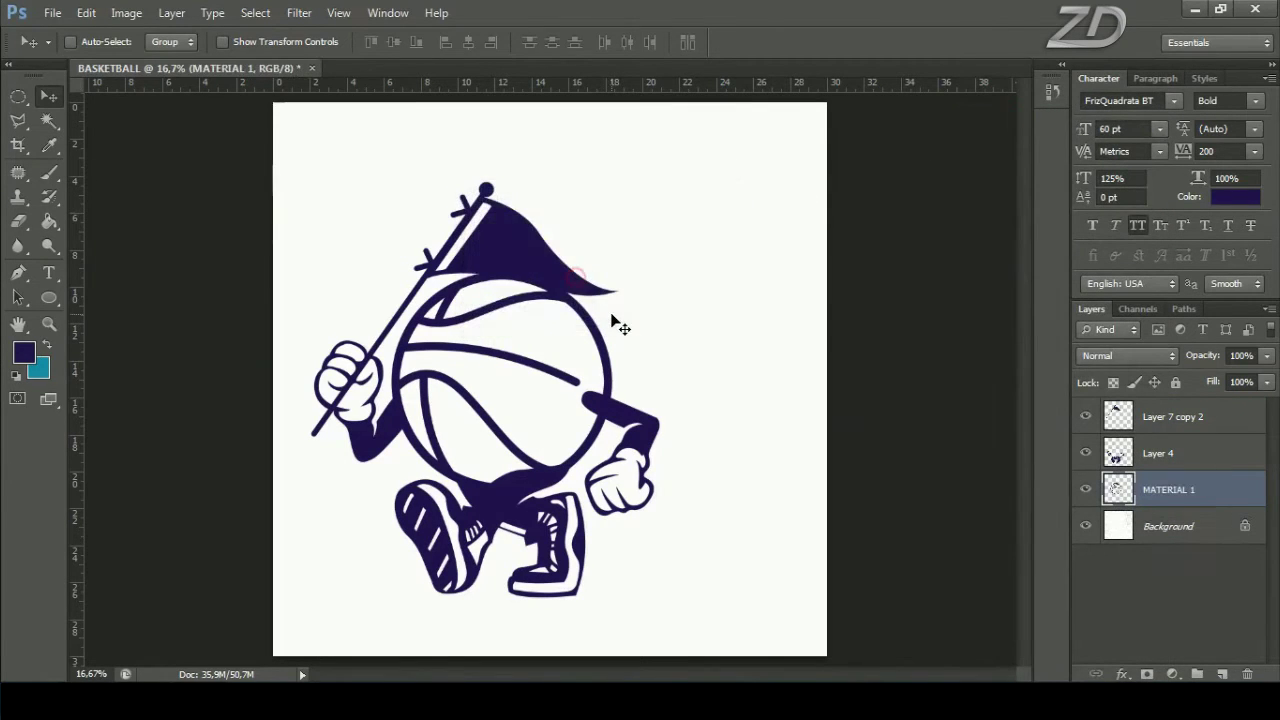
# Step: Merge Layer 7 copy 2, Layer 4 and MATERIAL 1 into one artwork layer
pyautogui.click(1086, 490)
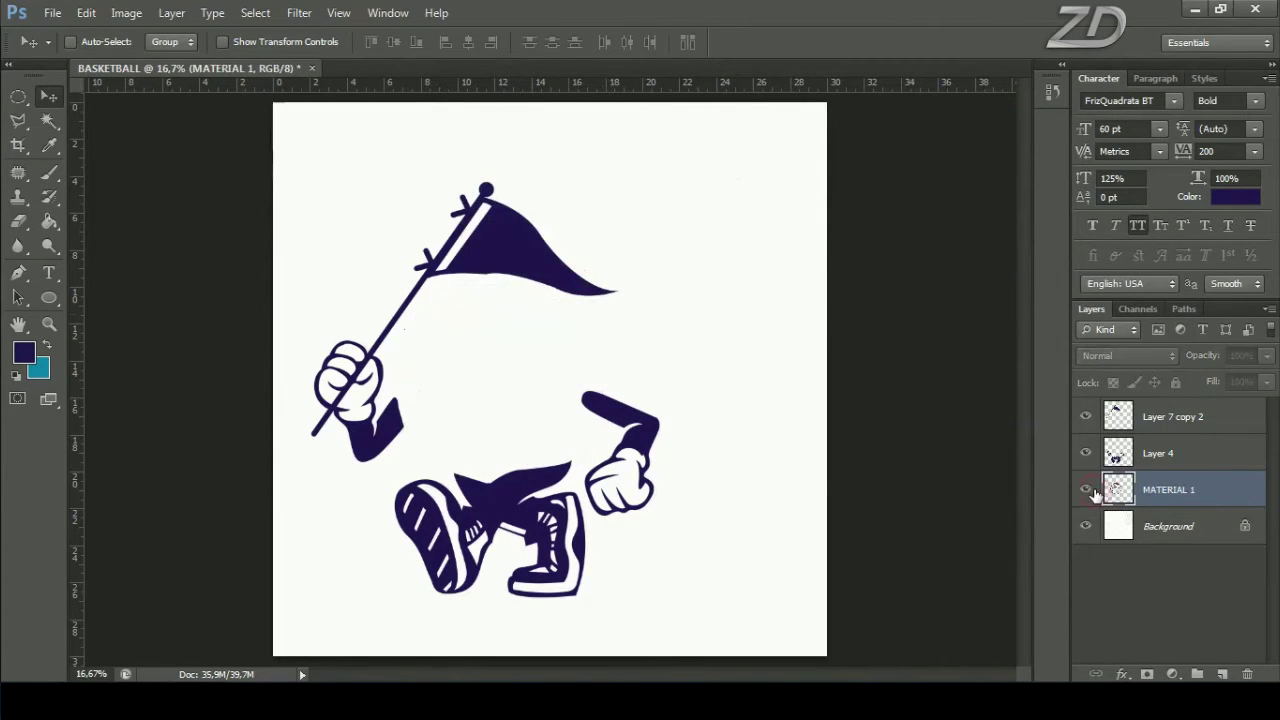
pyautogui.click(1086, 490)
pyautogui.click(1086, 453)
pyautogui.click(1086, 417)
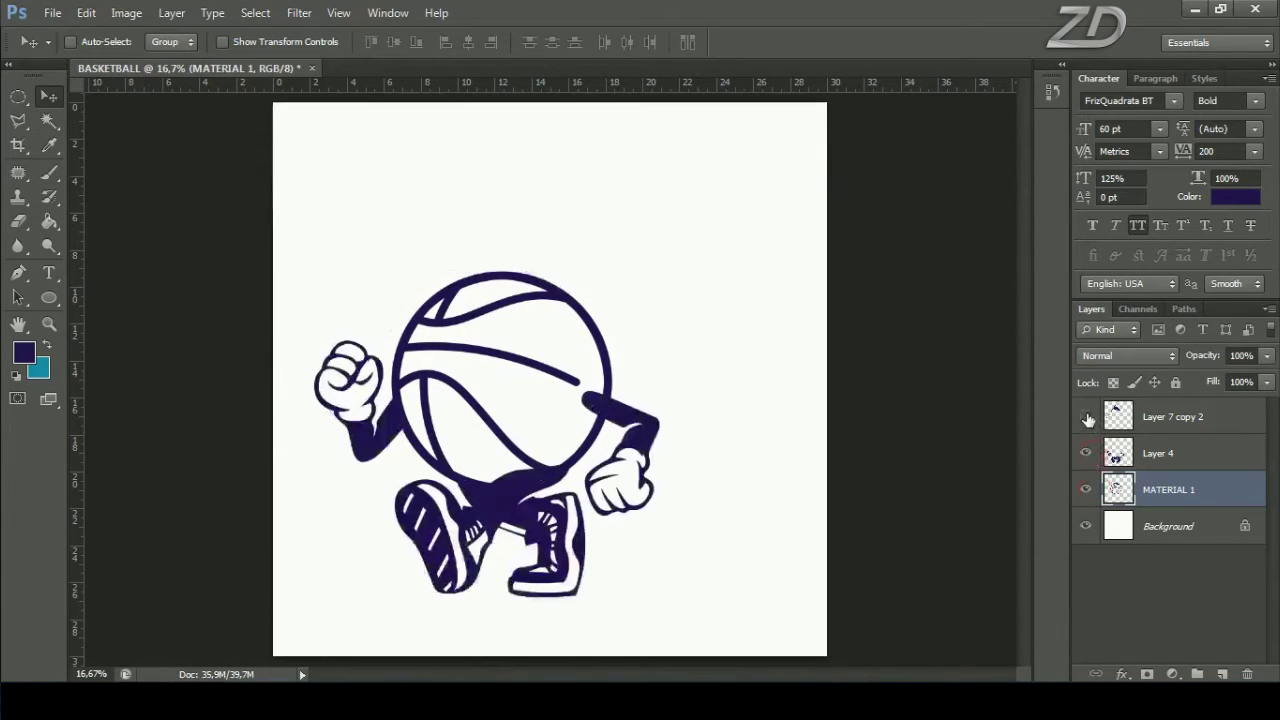
pyautogui.keyDown('shift'); pyautogui.click(1168, 418); pyautogui.keyUp('shift')
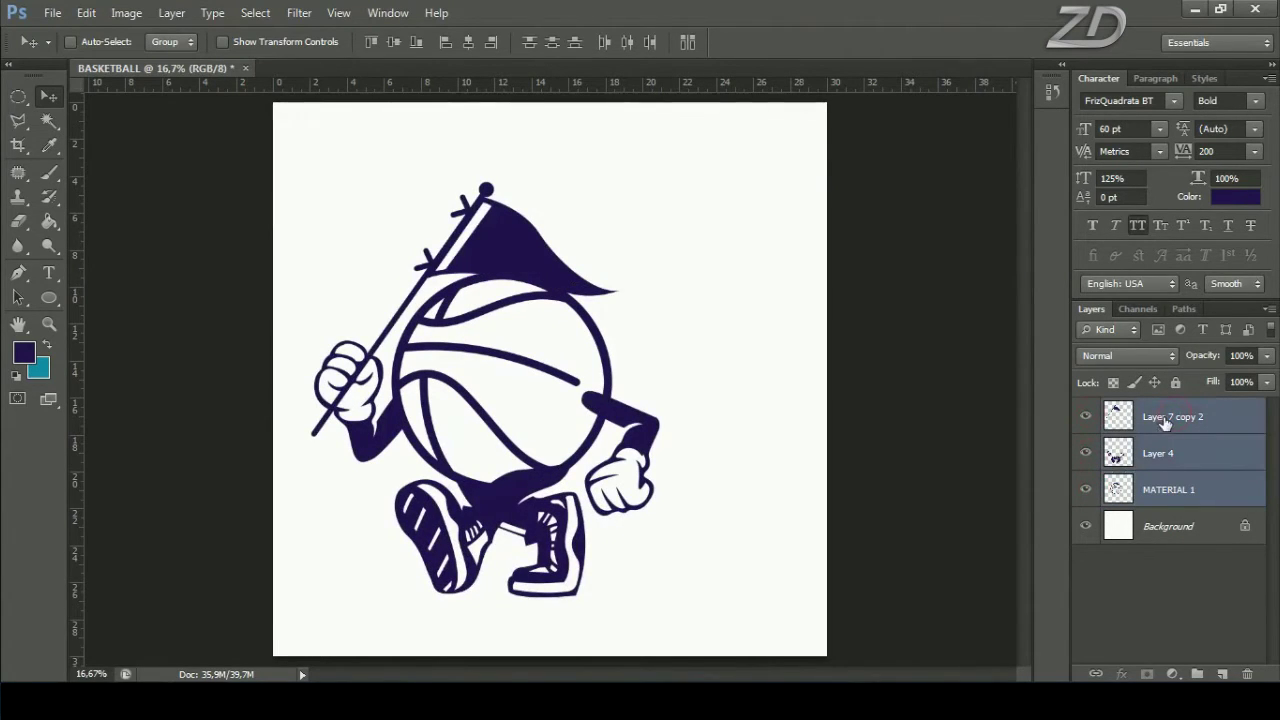
pyautogui.rightClick(1165, 420)
pyautogui.click(1040, 453)
pyautogui.click(1086, 417)
pyautogui.click(1086, 417)
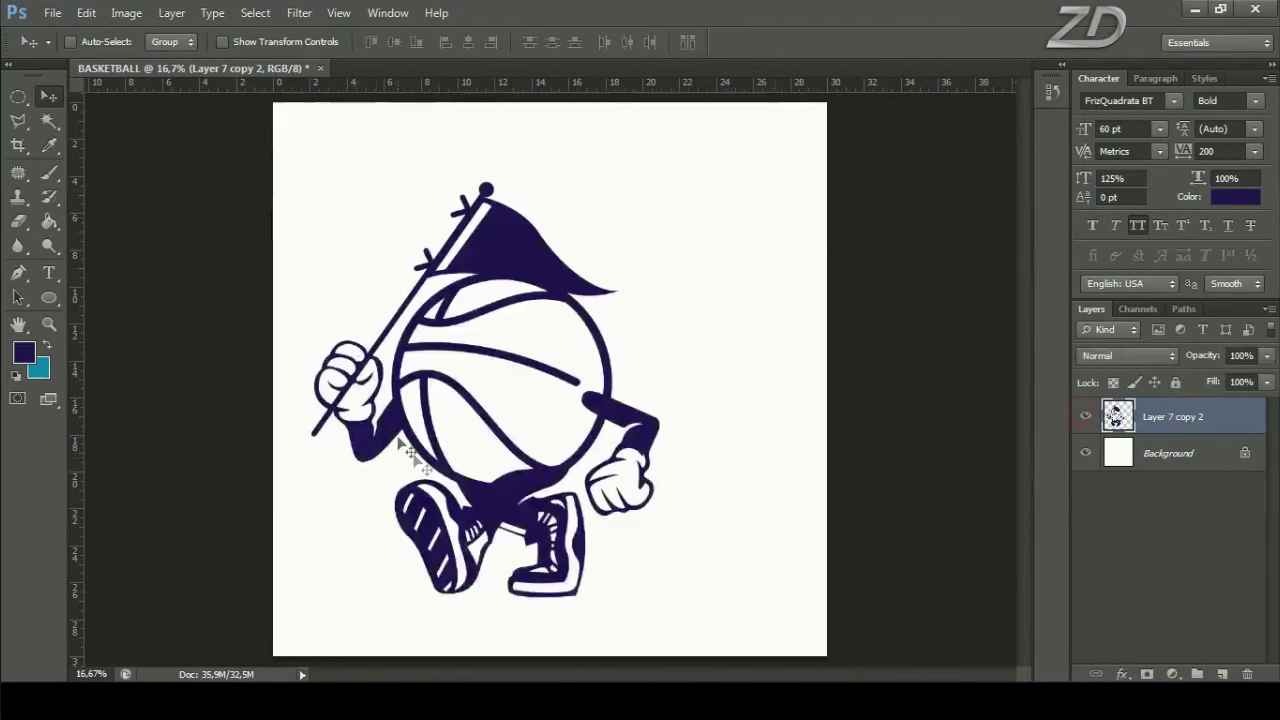
pyautogui.hotkey('ctrl', 'a')
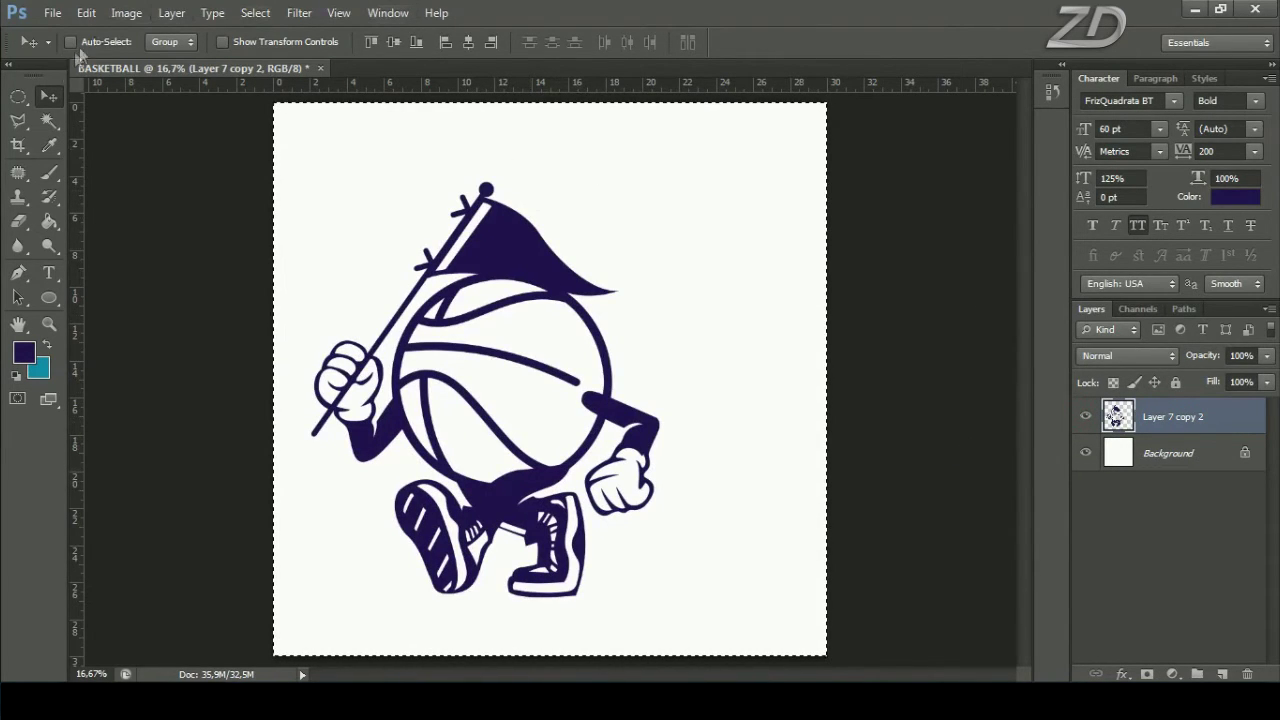
# Step: Center the mascot artwork vertically and horizontally on the canvas, then deselect
pyautogui.click(393, 44)
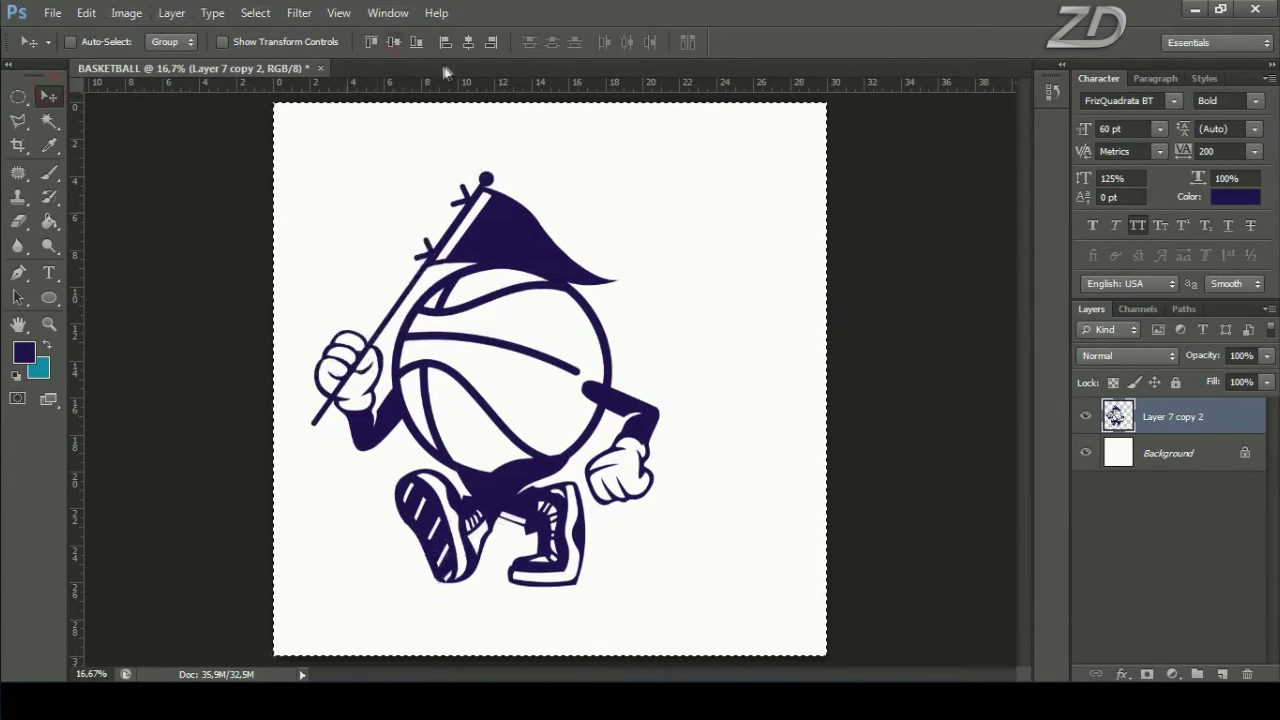
pyautogui.click(468, 42)
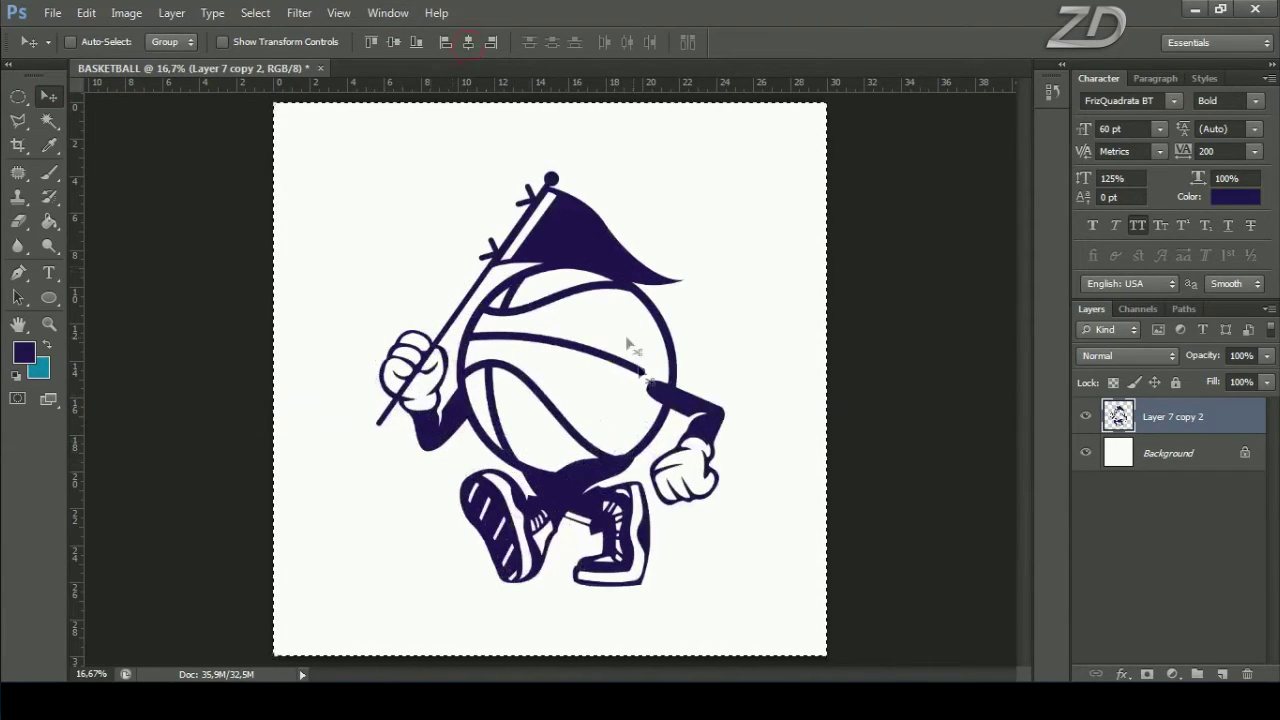
pyautogui.click(255, 12)
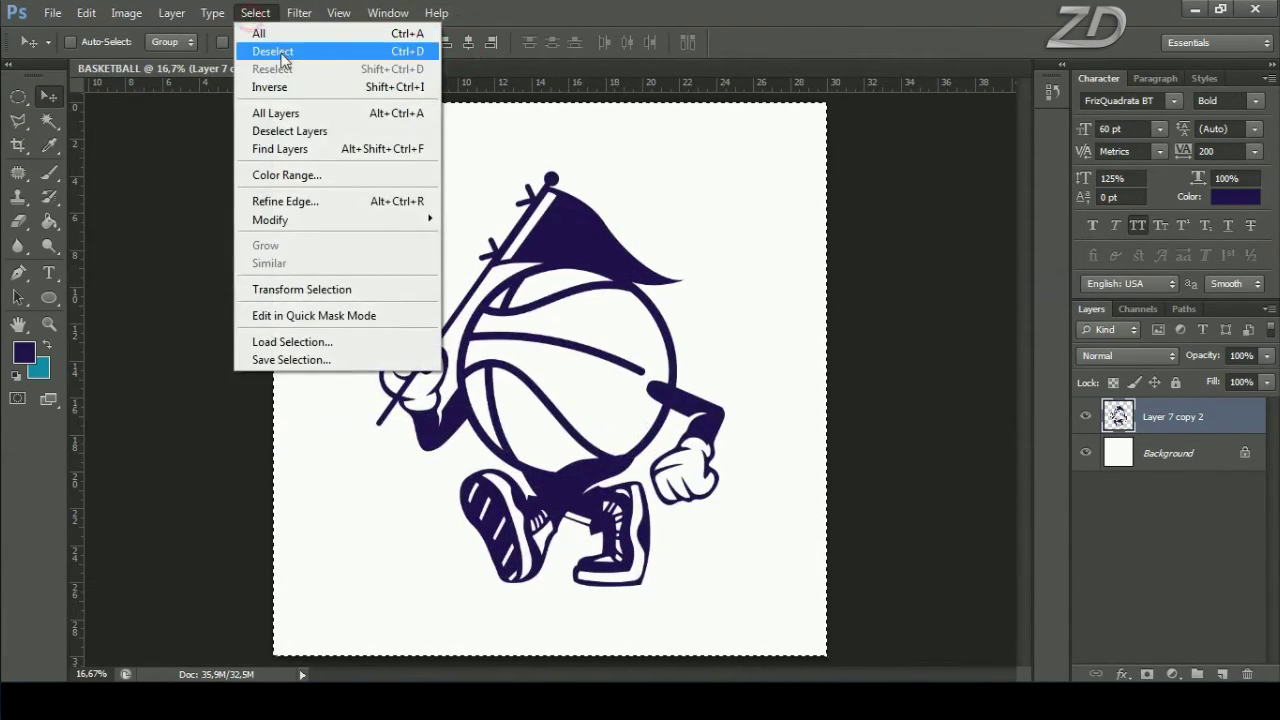
pyautogui.click(283, 55)
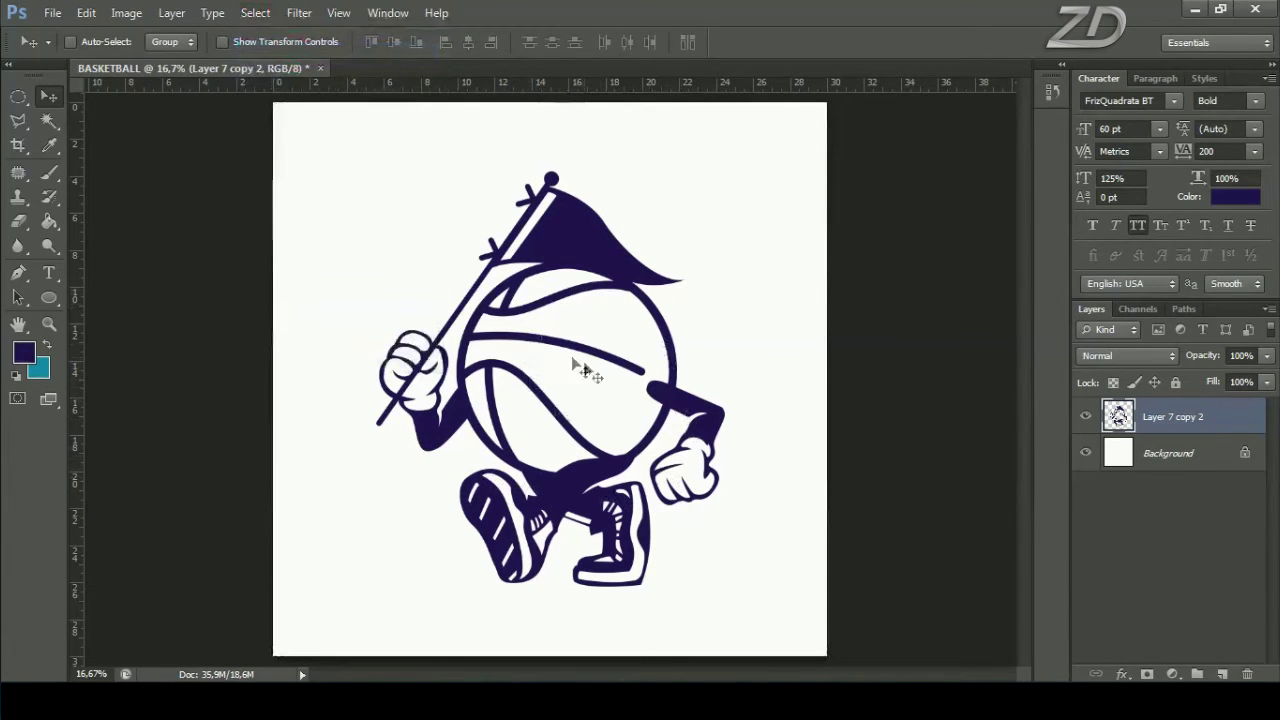
# Step: Rename the merged mascot layer to 'BASKETBALL C'
pyautogui.doubleClick(1172, 416)
pyautogui.write('BASKET')
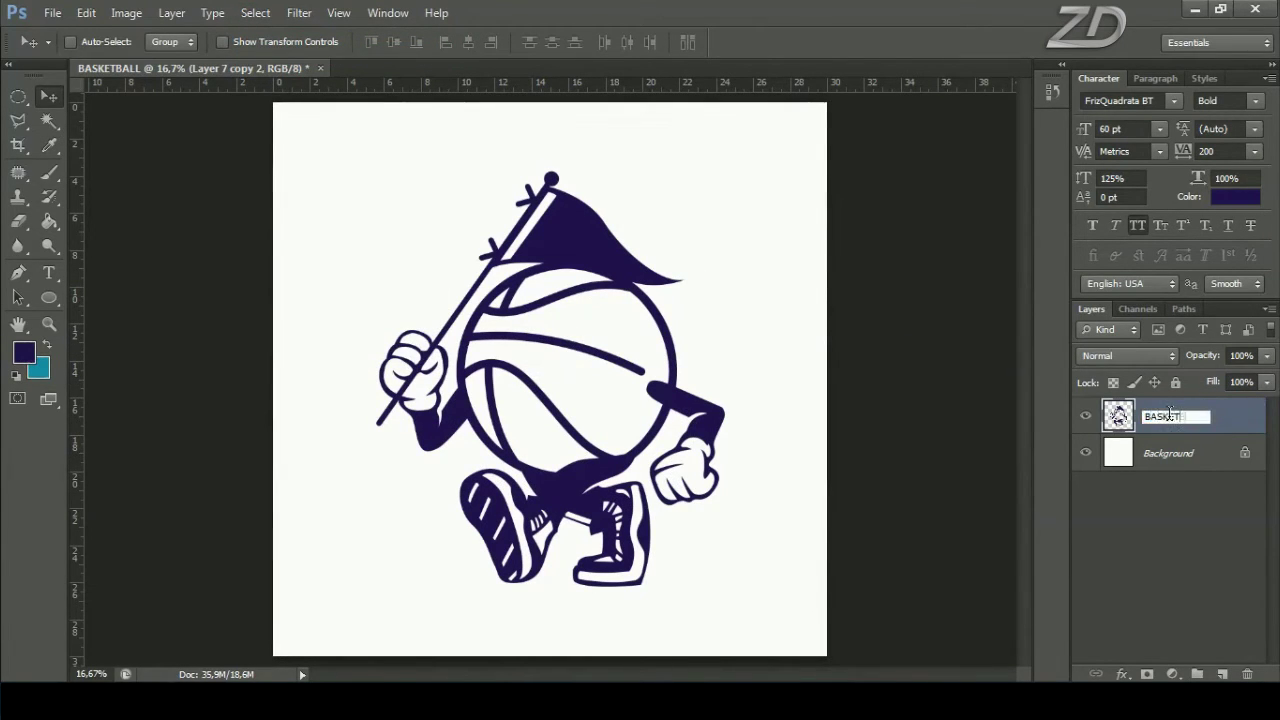
pyautogui.write('BALL C')
pyautogui.press('Return')
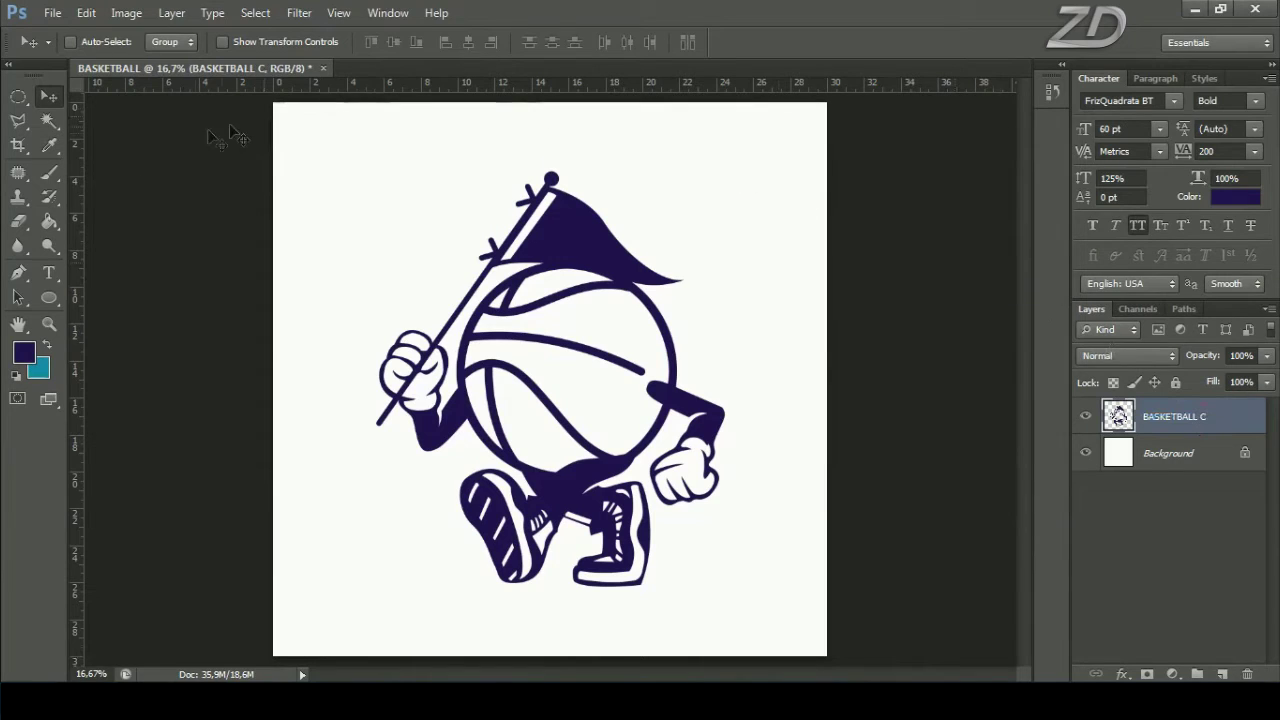
pyautogui.click(18, 272)
pyautogui.click(82, 269)
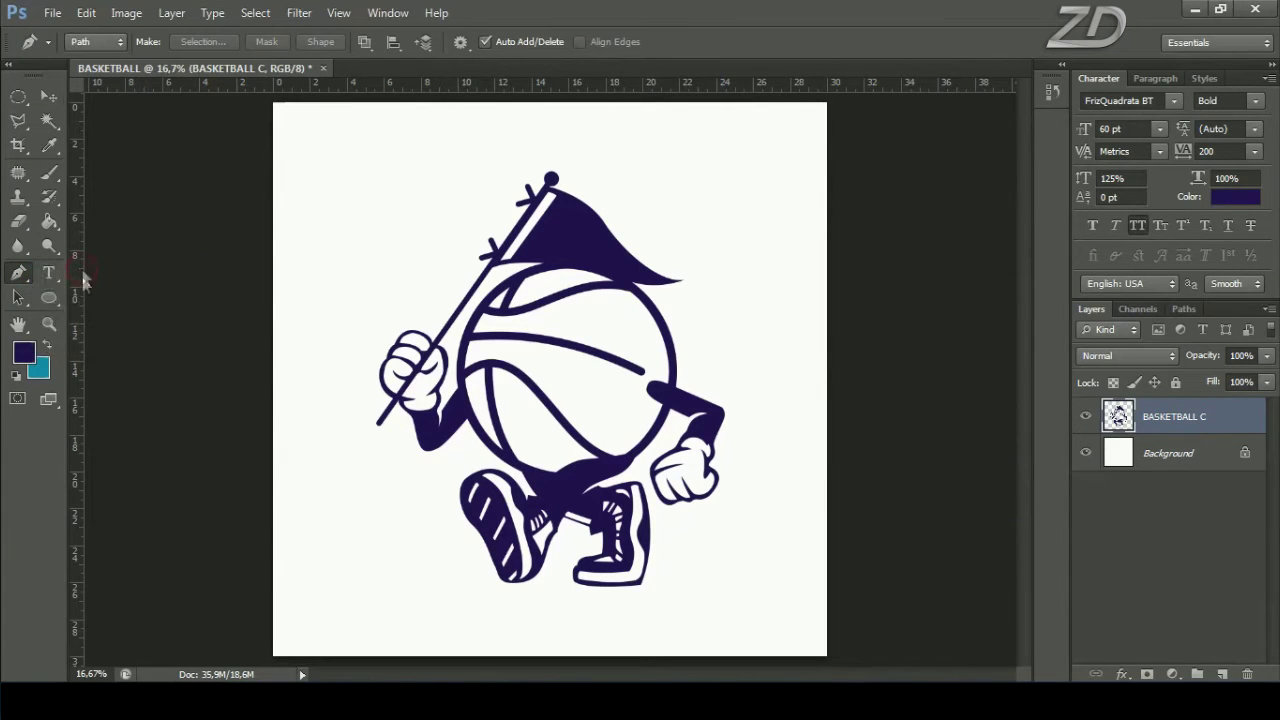
# Step: Zoom in and fill the gap along the top of the fist with a dark-purple pen path
pyautogui.hotkey('ctrl', '+')
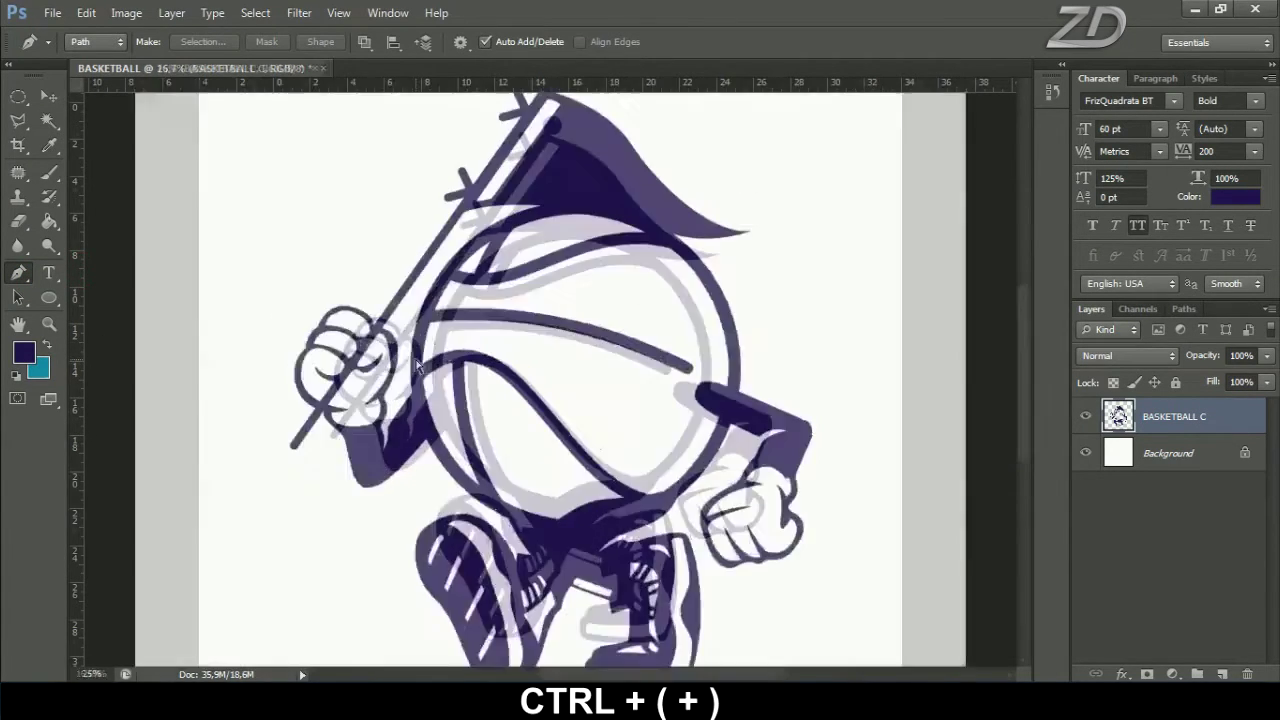
pyautogui.hotkey('ctrl', '+')
pyautogui.hotkey('ctrl', '+')
pyautogui.moveTo(257, 396)
pyautogui.mouseDown()
pyautogui.moveTo(538, 412)
pyautogui.moveTo(602, 512)
pyautogui.mouseUp()
pyautogui.hotkey('ctrl', '+')
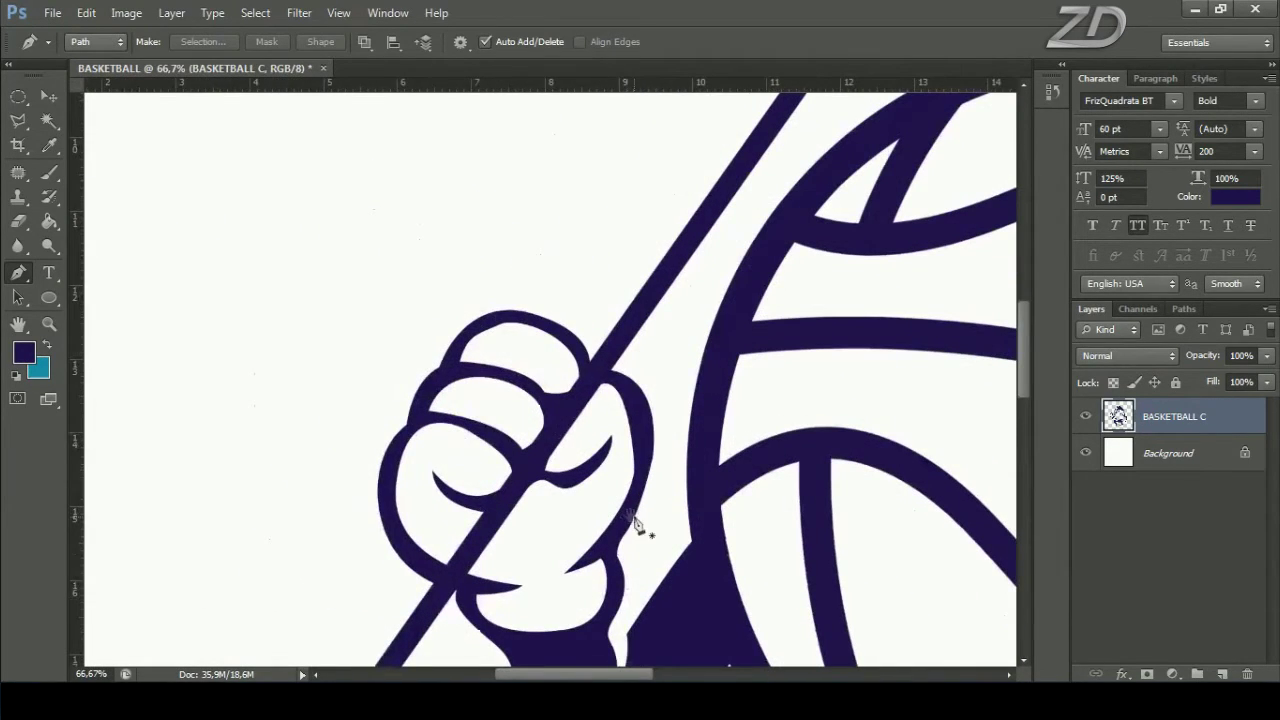
pyautogui.click(459, 366)
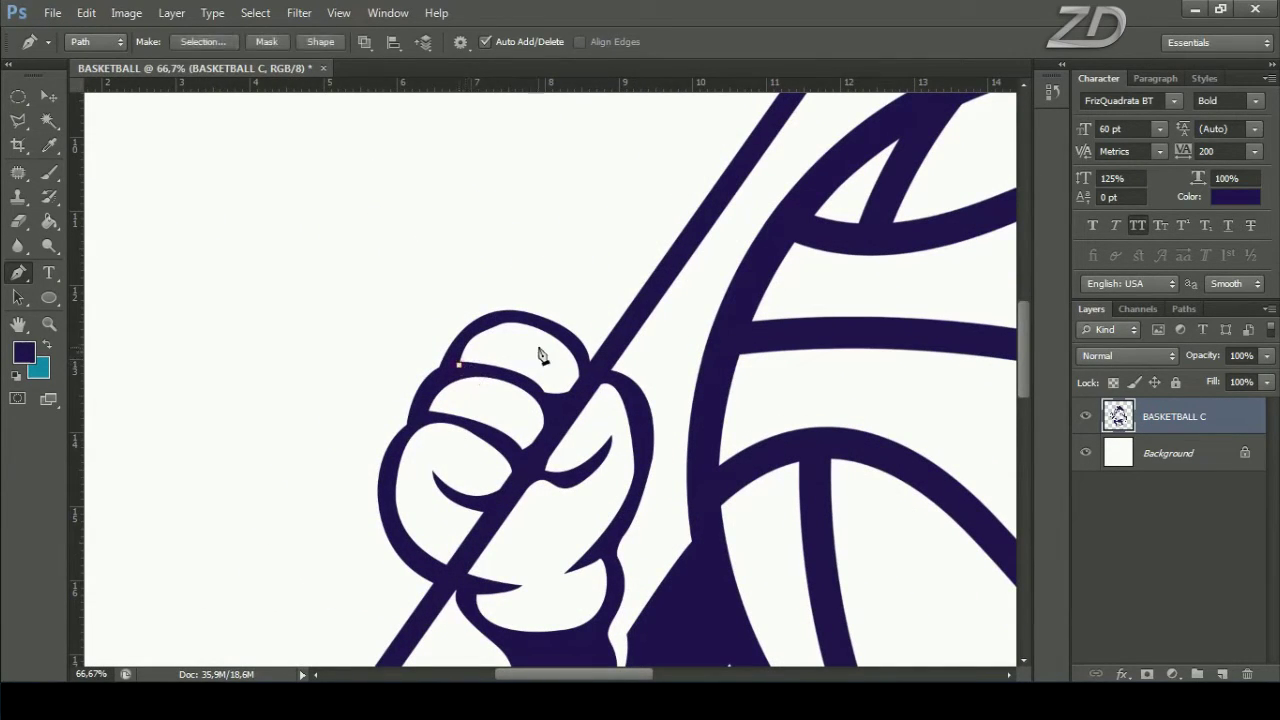
pyautogui.moveTo(577, 357); pyautogui.dragTo(652, 440)
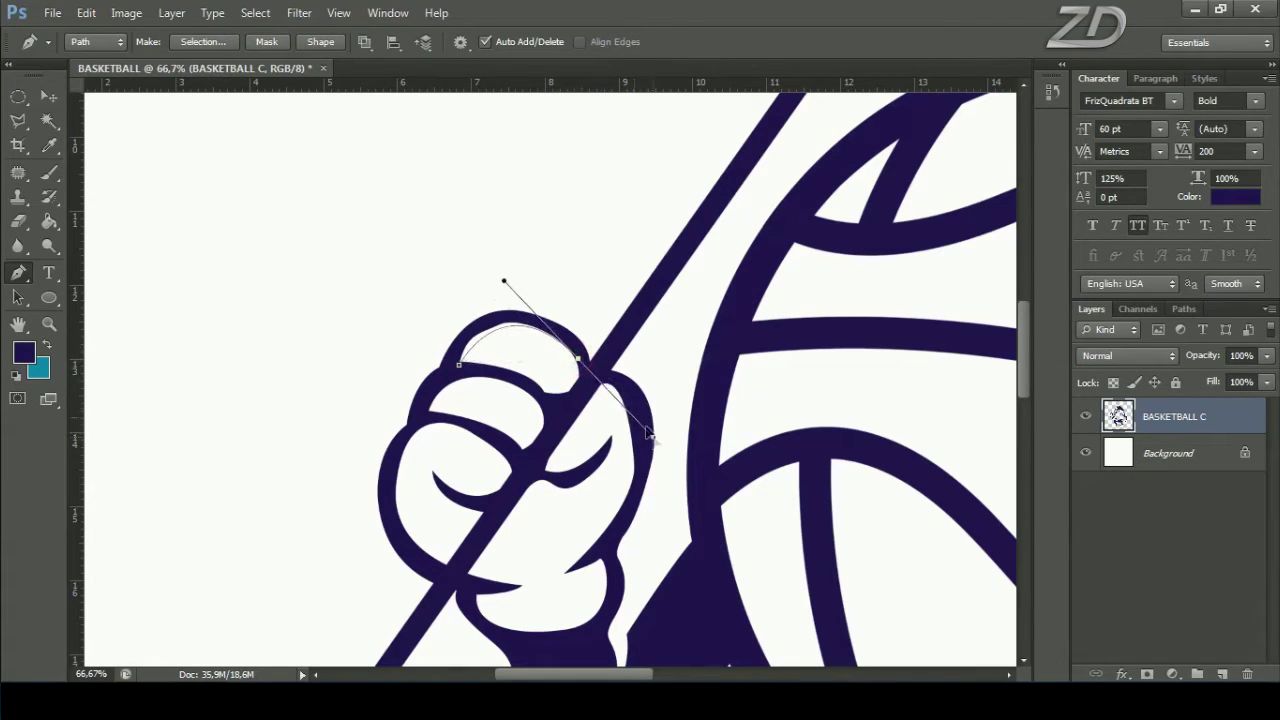
pyautogui.keyDown('alt'); pyautogui.click(580, 357); pyautogui.keyUp('alt')
pyautogui.moveTo(557, 334); pyautogui.dragTo(509, 323)
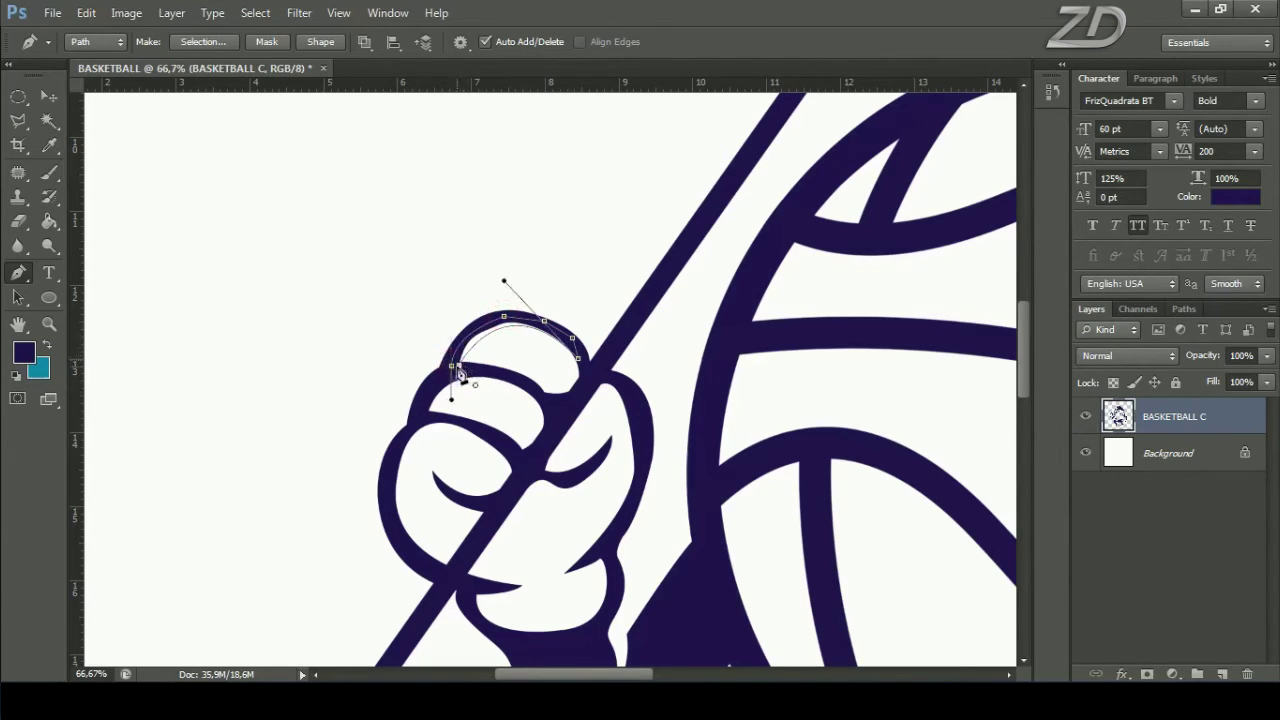
pyautogui.rightClick(596, 305)
pyautogui.click(690, 405)
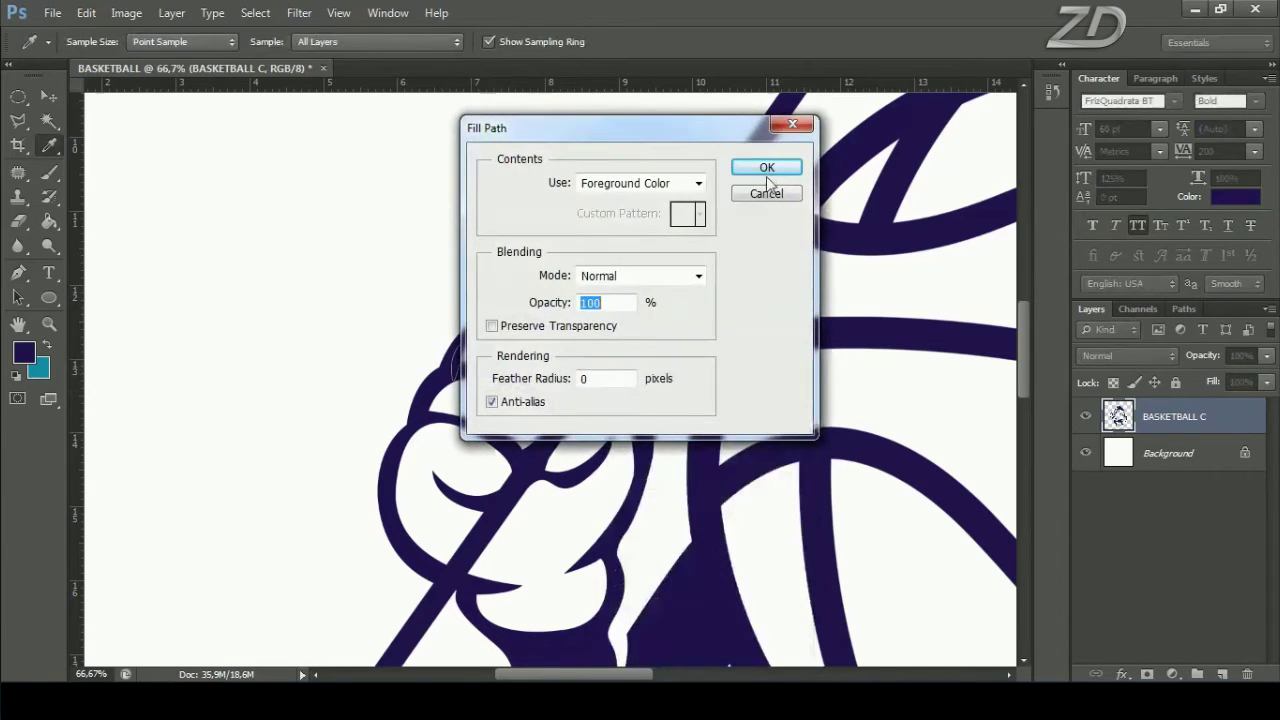
pyautogui.click(767, 167)
pyautogui.rightClick(640, 234)
pyautogui.click(714, 269)
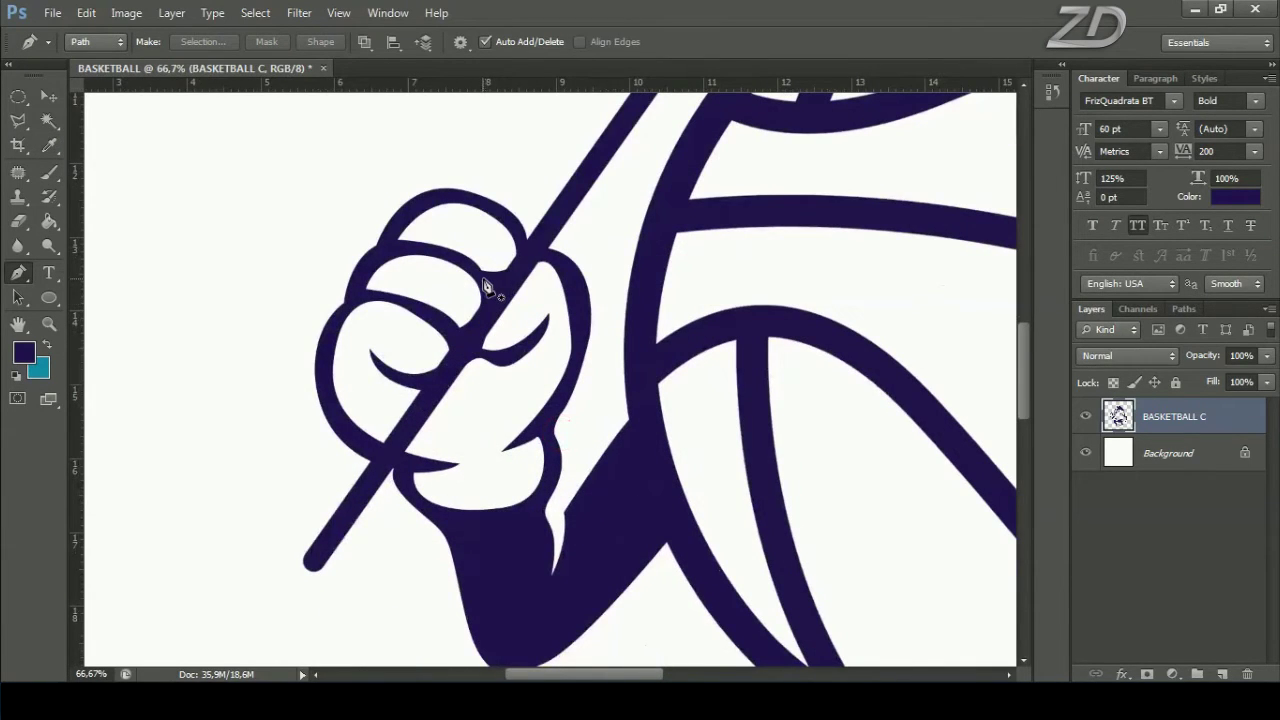
# Step: Fill the gap where the flagpole crosses the hand with a dark-purple pen path
pyautogui.click(485, 285)
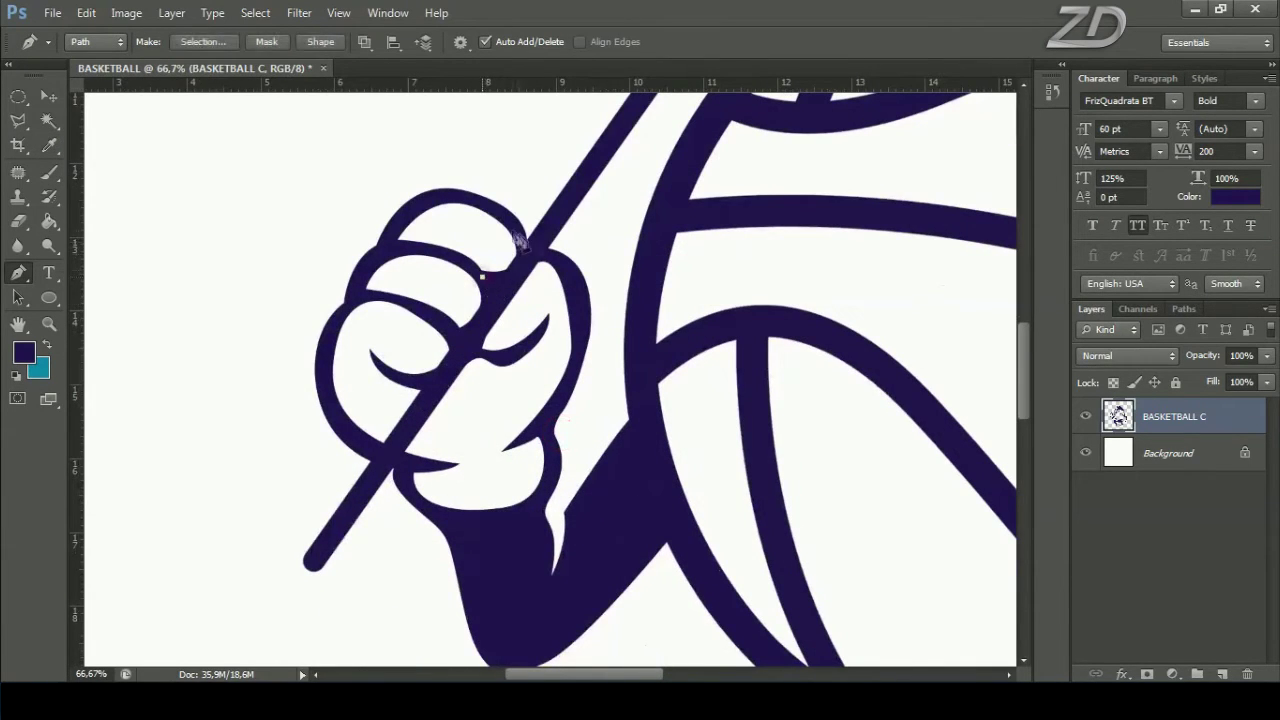
pyautogui.moveTo(510, 232)
pyautogui.mouseDown()
pyautogui.moveTo(523, 255)
pyautogui.moveTo(445, 337)
pyautogui.moveTo(459, 358)
pyautogui.moveTo(465, 347)
pyautogui.mouseUp()
pyautogui.moveTo(560, 266); pyautogui.dragTo(528, 271)
pyautogui.click(483, 356)
pyautogui.rightClick(548, 372)
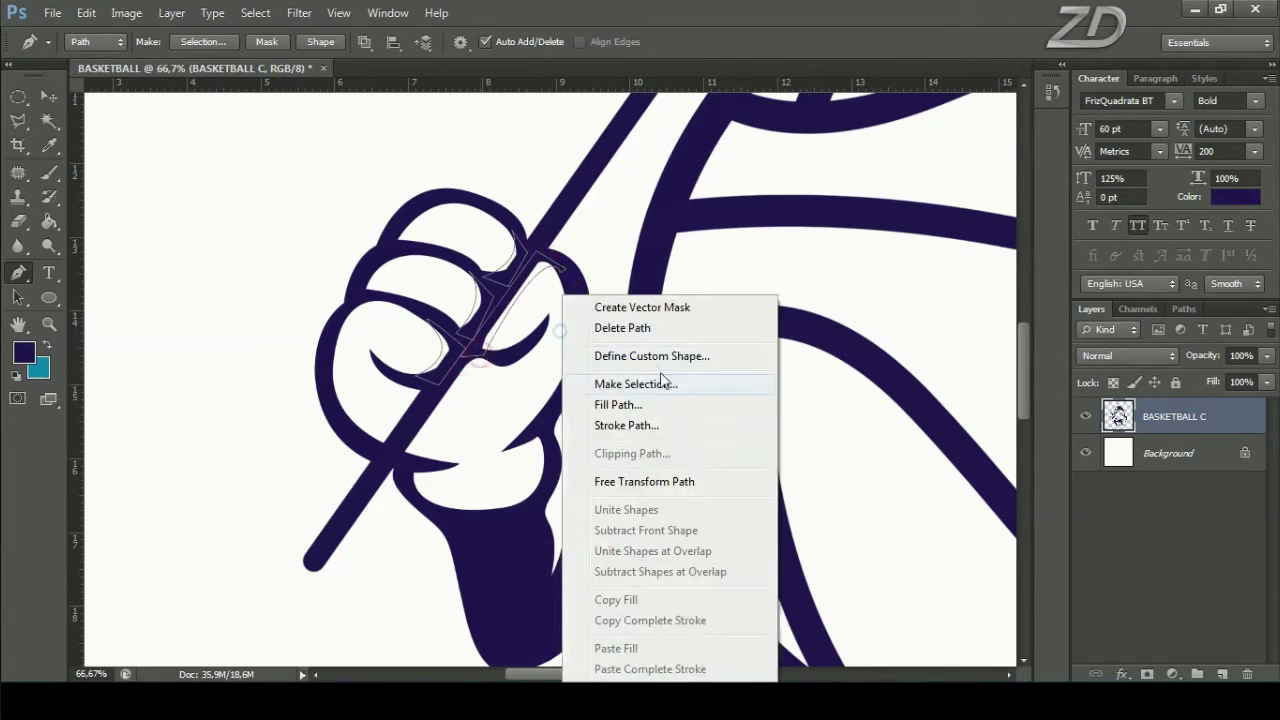
pyautogui.click(657, 400)
pyautogui.click(750, 163)
pyautogui.rightClick(590, 222)
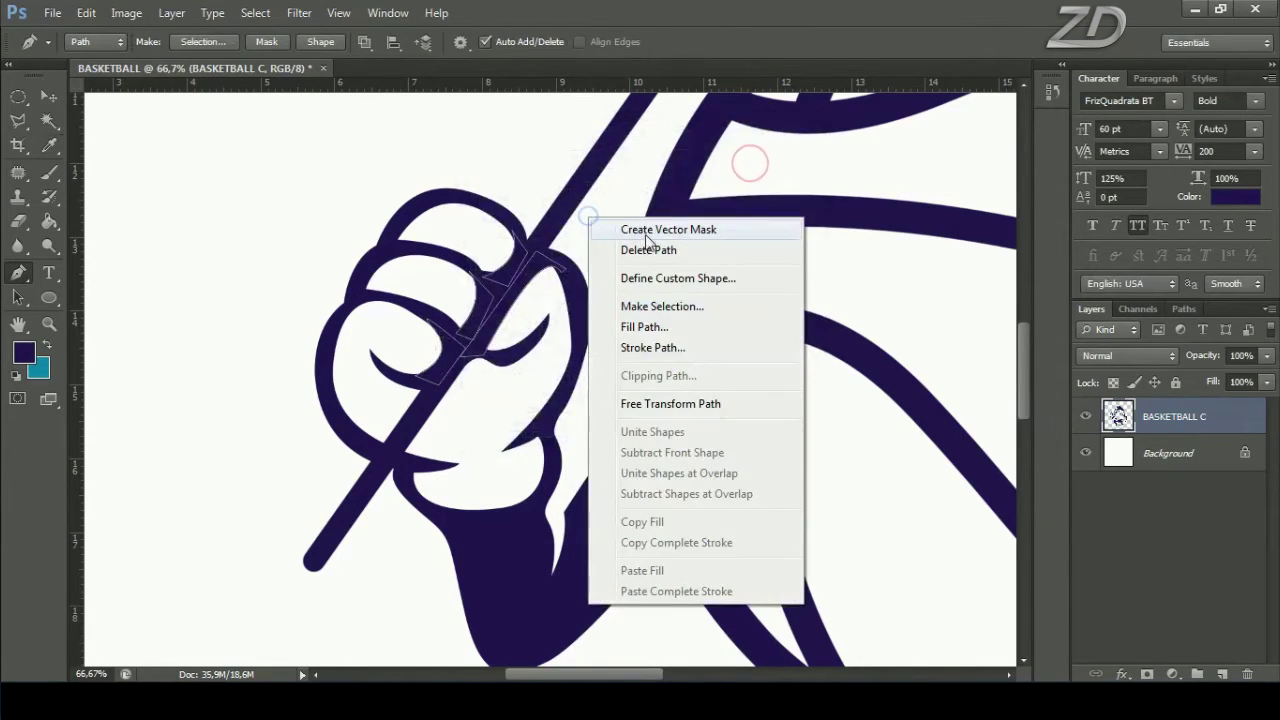
pyautogui.click(651, 251)
pyautogui.moveTo(516, 467); pyautogui.dragTo(476, 400)
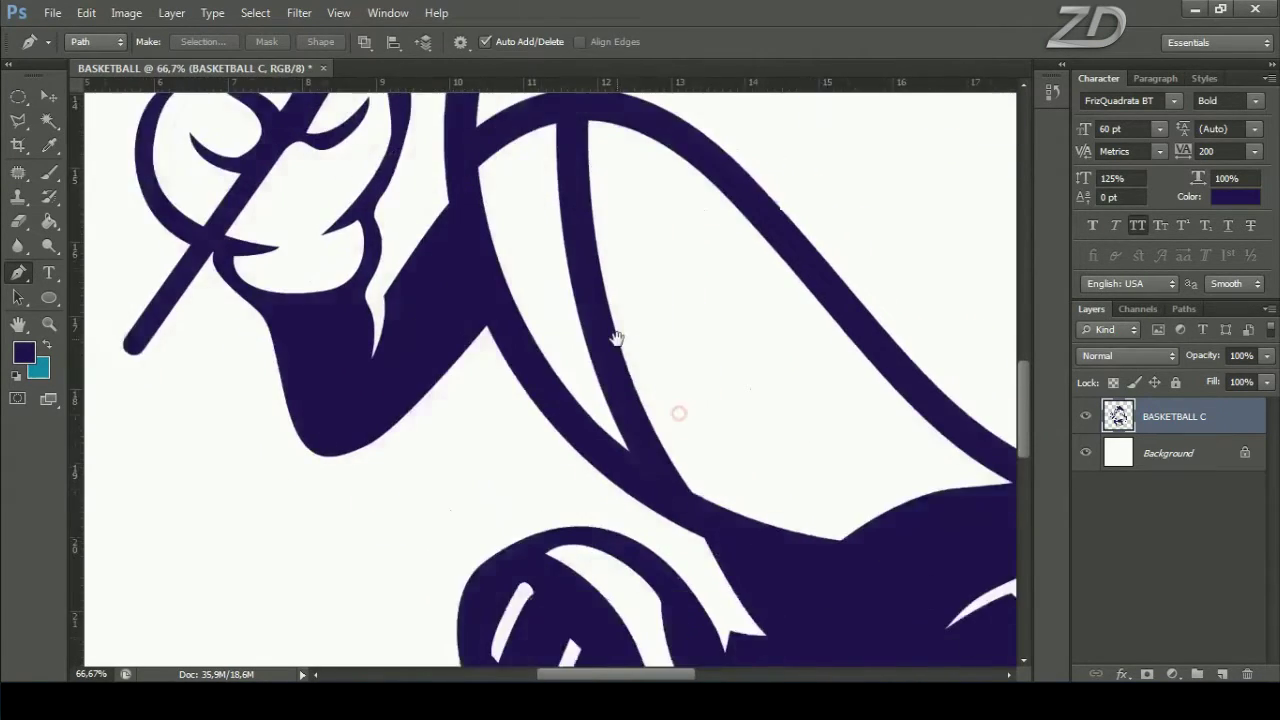
# Step: Fill the gap at the toe of the left shoe's sole dark purple with a pen path, then delete the path
pyautogui.scroll(-5, 548, 317)
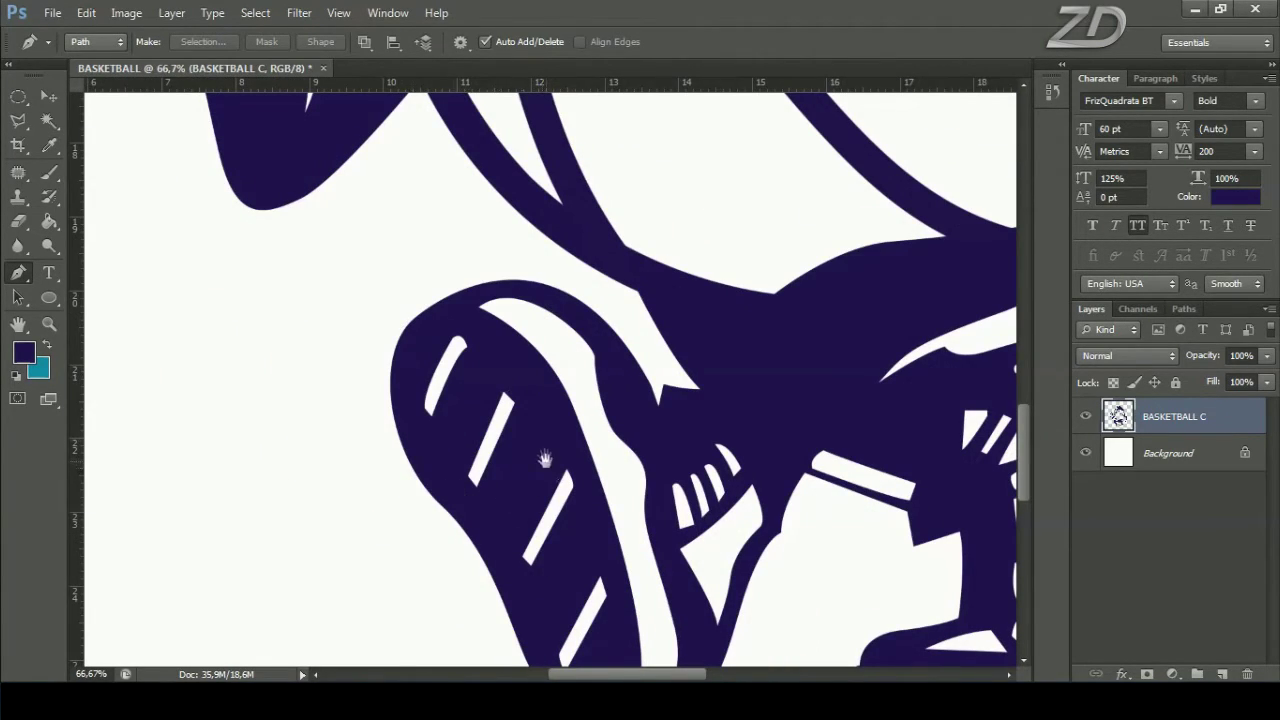
pyautogui.moveTo(545, 460); pyautogui.dragTo(460, 325)
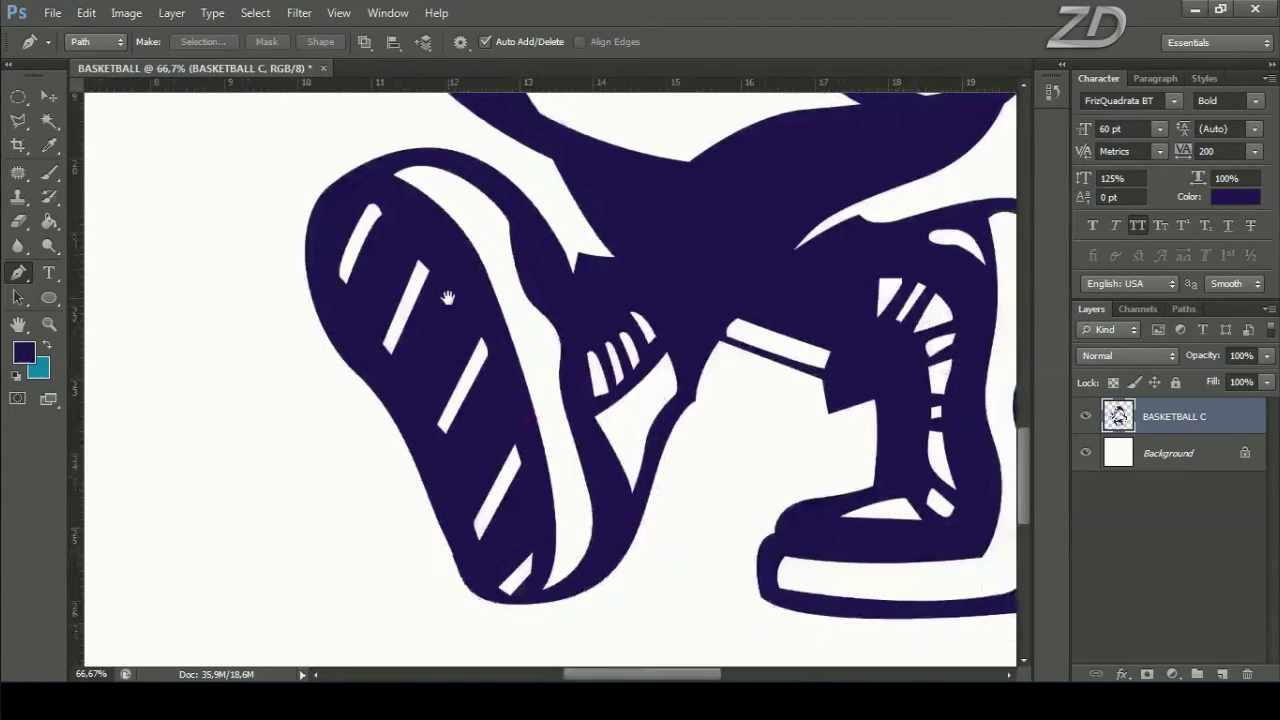
pyautogui.click(535, 593)
pyautogui.moveTo(463, 540); pyautogui.dragTo(454, 543)
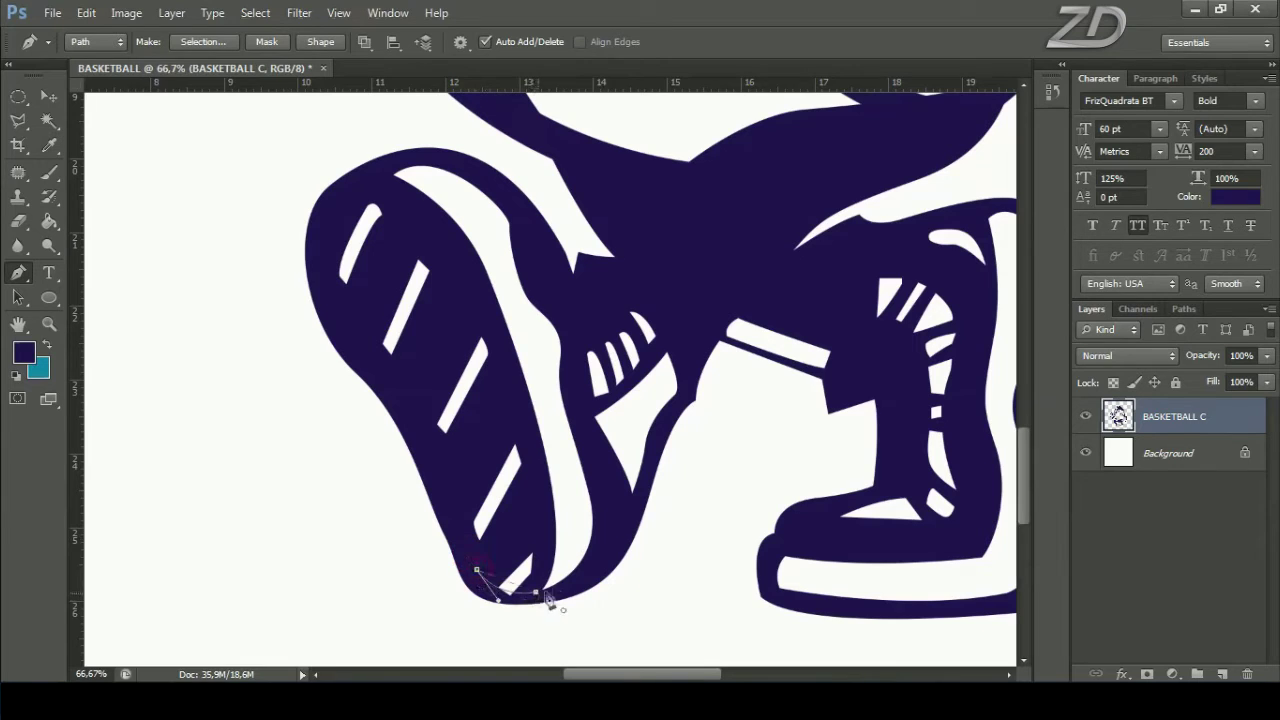
pyautogui.rightClick(605, 575)
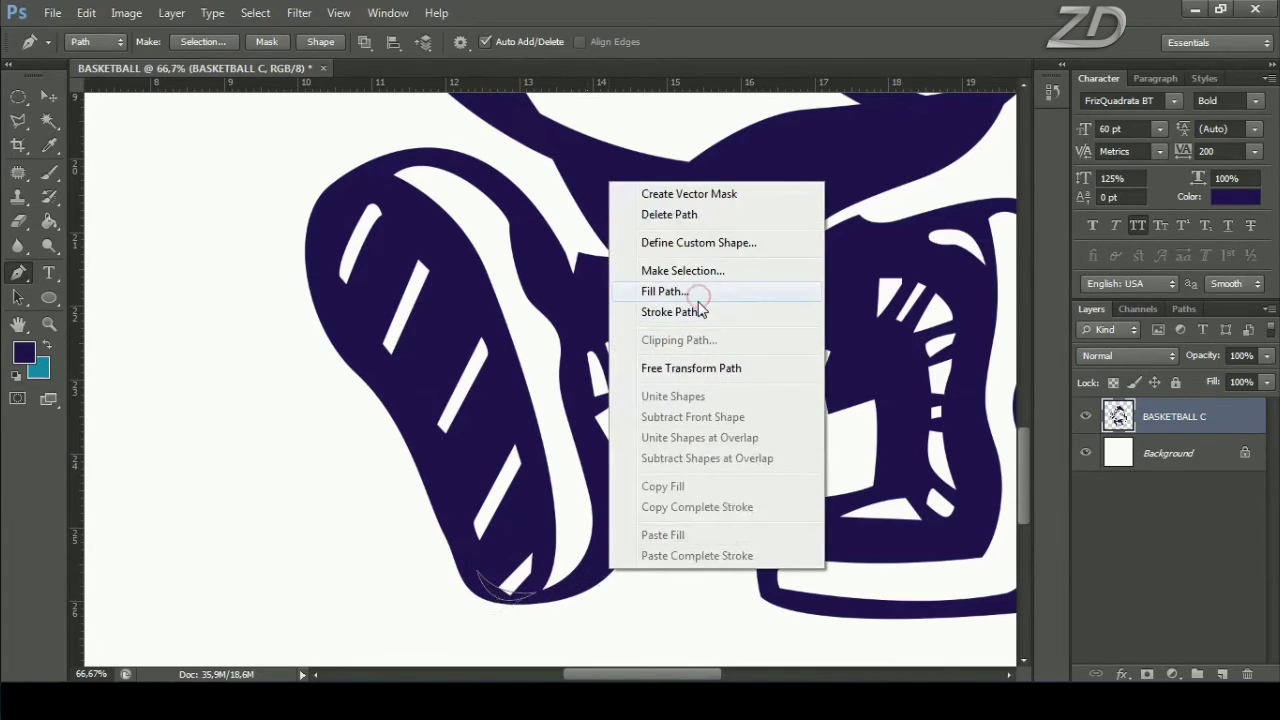
pyautogui.click(692, 290)
pyautogui.click(756, 174)
pyautogui.rightClick(600, 229)
pyautogui.click(650, 256)
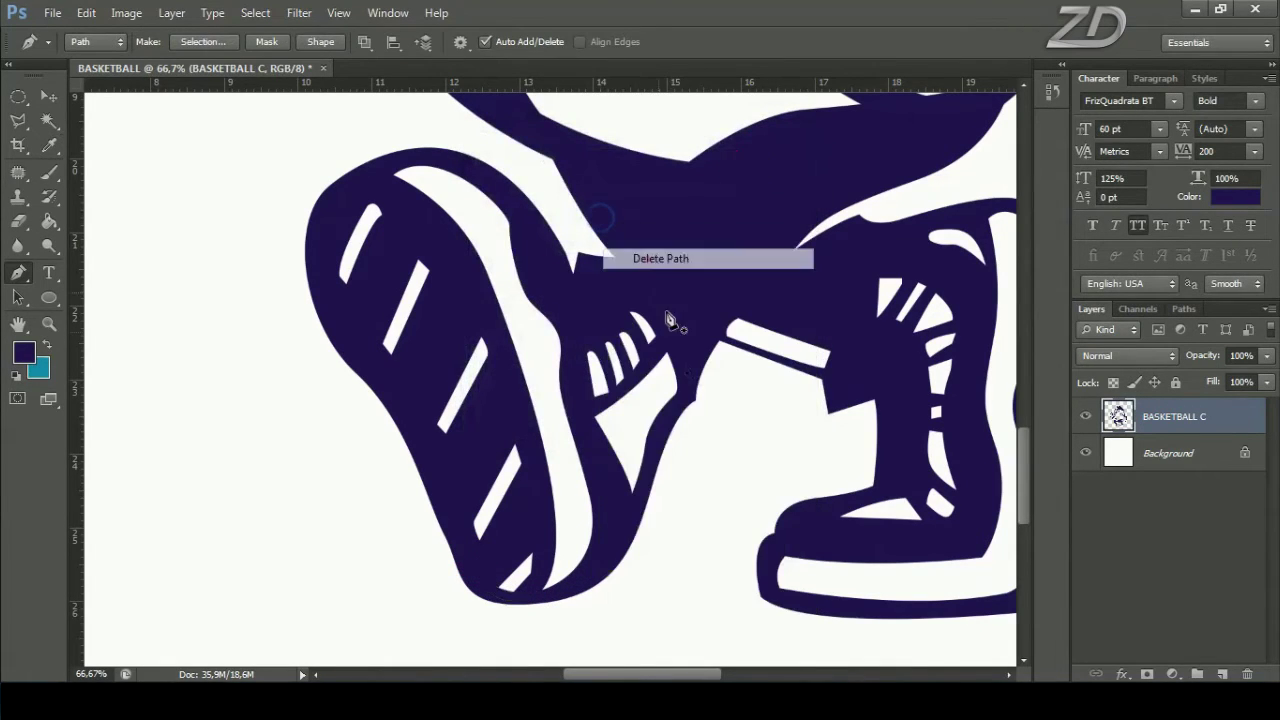
# Step: Fill the gap in the left shoe's band near its back, then delete the path
pyautogui.moveTo(683, 460)
pyautogui.mouseDown()
pyautogui.moveTo(632, 473)
pyautogui.moveTo(640, 427)
pyautogui.mouseUp()
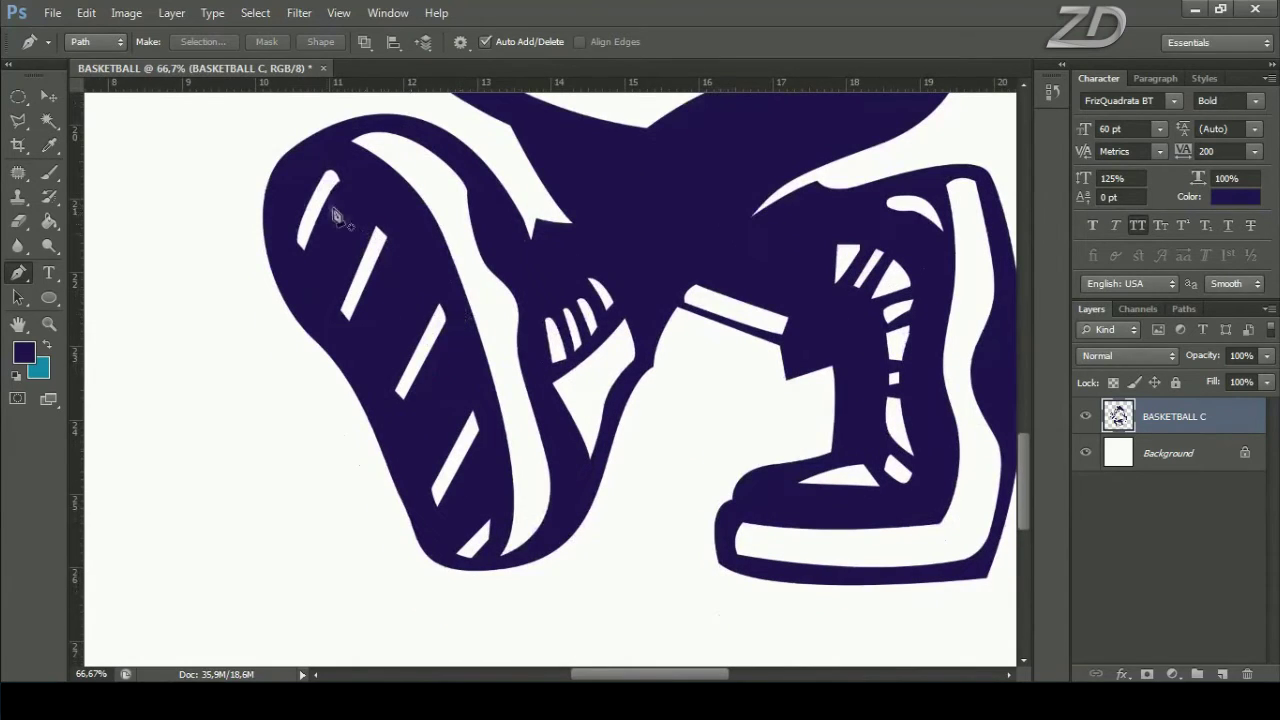
pyautogui.click(317, 169)
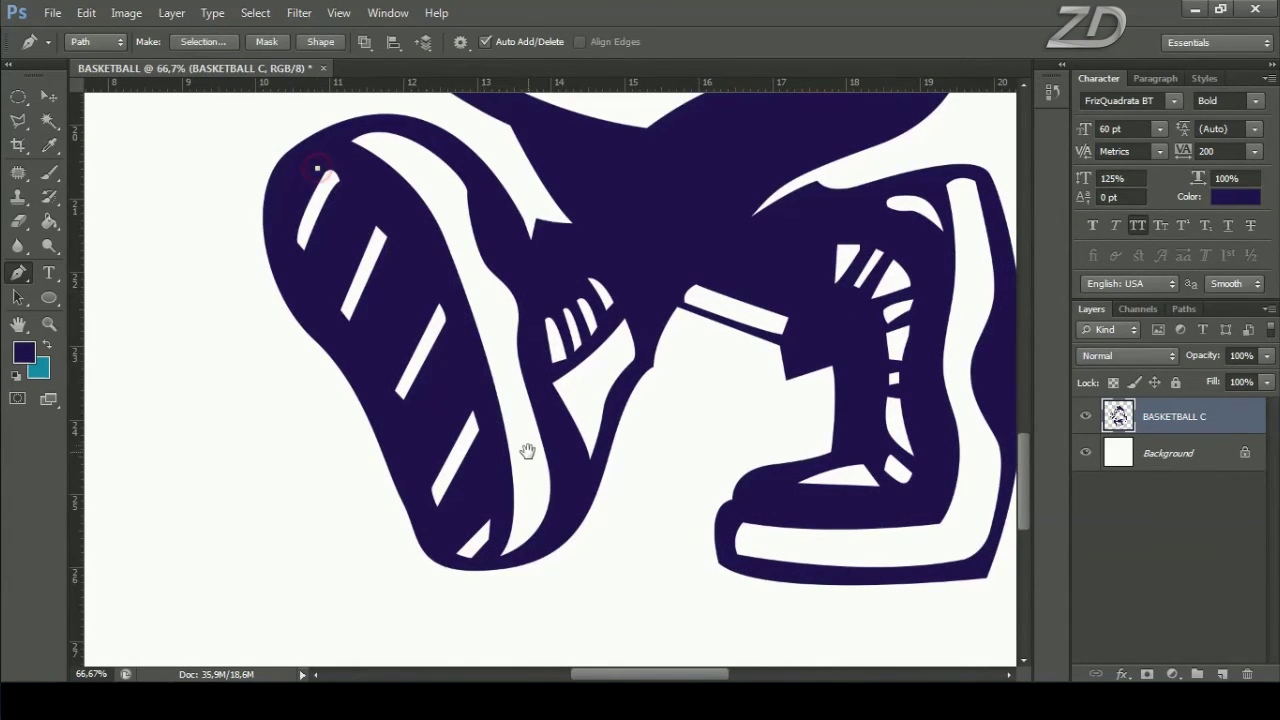
pyautogui.moveTo(527, 451); pyautogui.dragTo(538, 399)
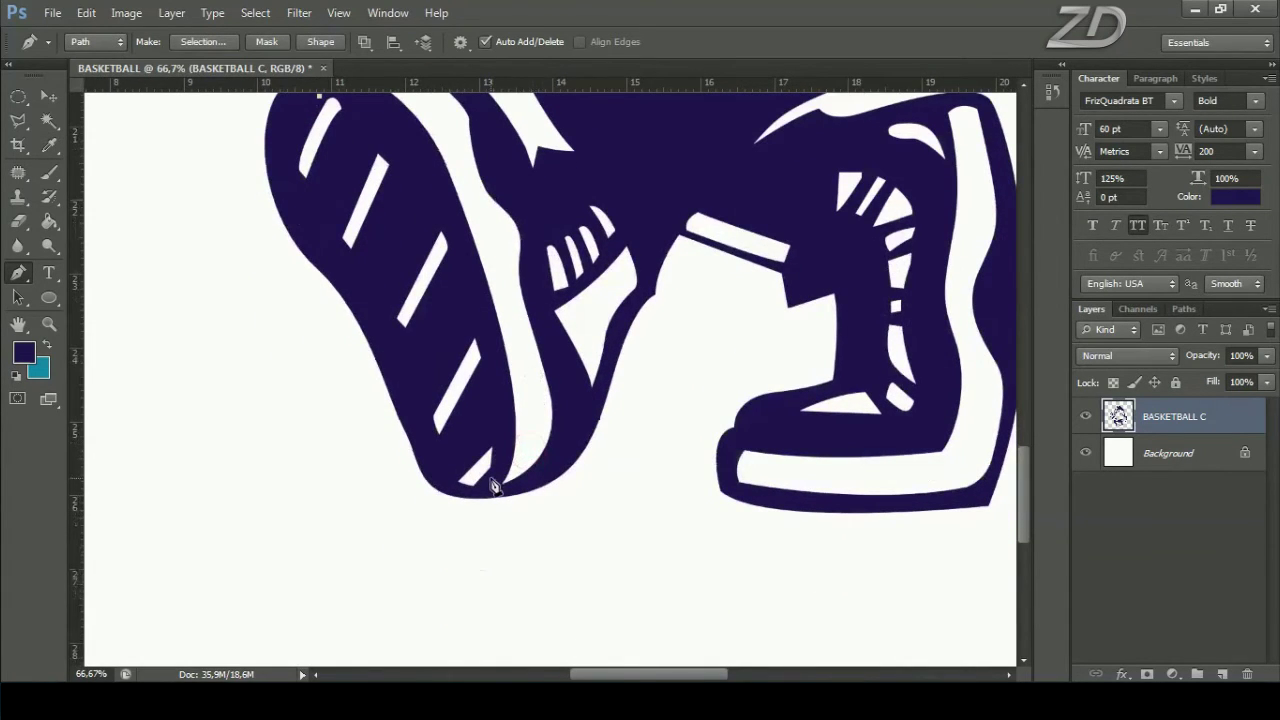
pyautogui.moveTo(493, 486); pyautogui.dragTo(483, 658)
pyautogui.scroll(2, 485, 420)
pyautogui.scroll(2, 465, 385)
pyautogui.rightClick(385, 287)
pyautogui.click(470, 398)
pyautogui.click(766, 169)
pyautogui.rightClick(551, 267)
pyautogui.click(596, 303)
# Step: Trace a curved path along the left shoe's sole and fill it dark purple
pyautogui.moveTo(478, 548); pyautogui.dragTo(469, 440)
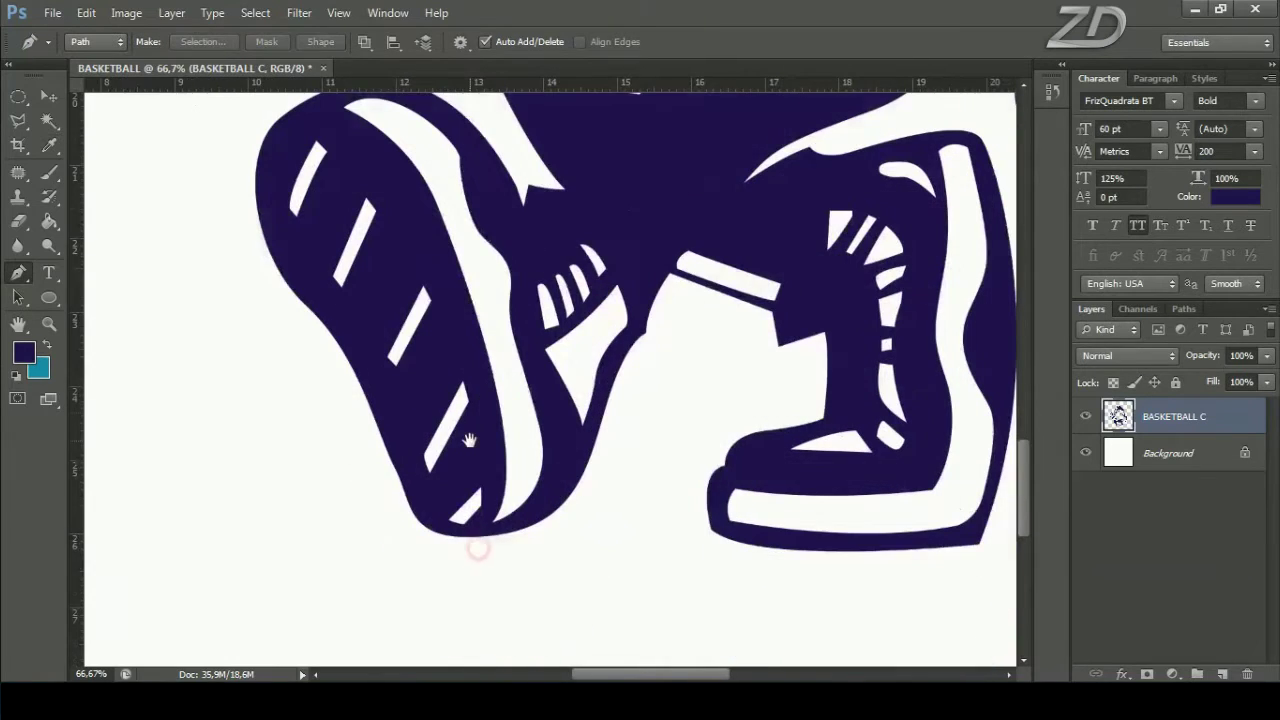
pyautogui.moveTo(457, 502); pyautogui.dragTo(500, 518)
pyautogui.moveTo(411, 353); pyautogui.dragTo(403, 357)
pyautogui.keyDown('alt'); pyautogui.click(420, 445); pyautogui.keyUp('alt')
pyautogui.rightClick(558, 540)
pyautogui.click(600, 249)
pyautogui.click(766, 166)
# Step: Fill the gap beside the left shoe's laces with the foreground colour
pyautogui.moveTo(666, 336)
pyautogui.mouseDown()
pyautogui.moveTo(569, 358)
pyautogui.moveTo(539, 384)
pyautogui.mouseUp()
pyautogui.click(480, 311)
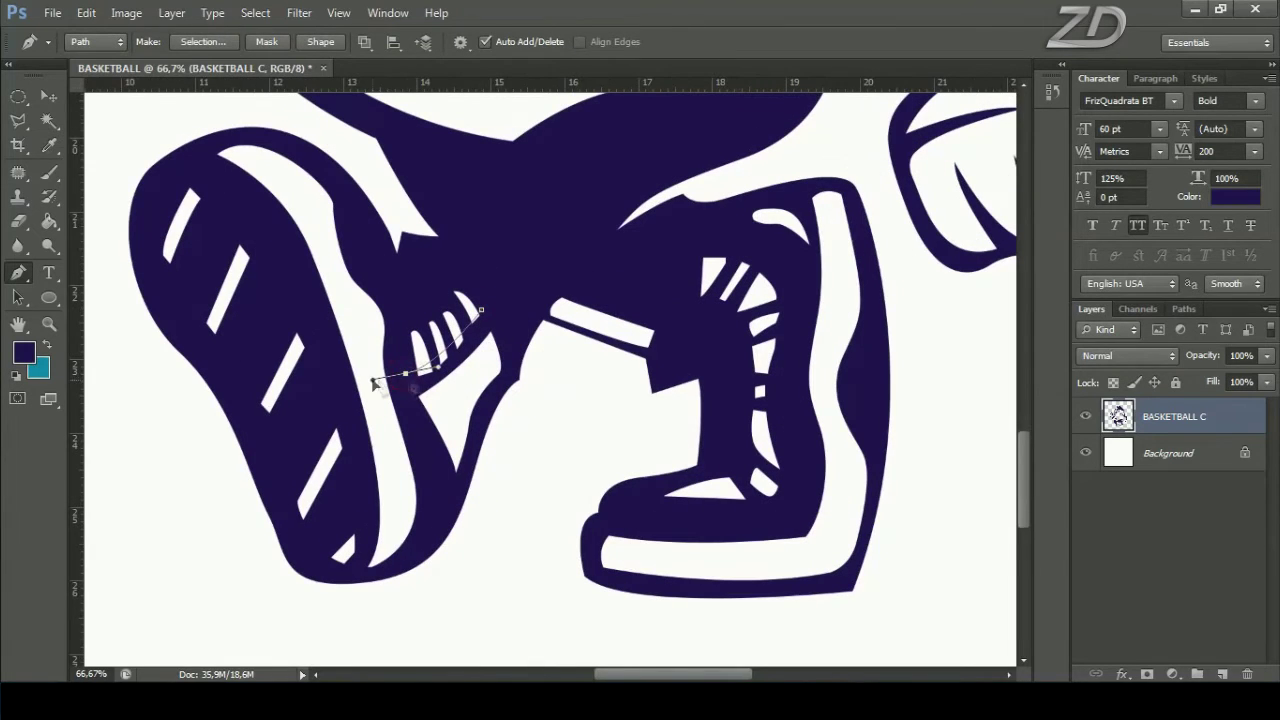
pyautogui.rightClick(540, 292)
pyautogui.click(590, 392)
pyautogui.click(762, 166)
pyautogui.click(481, 315)
# Step: Start a new pen path along the right shoe's top edge
pyautogui.click(436, 302)
pyautogui.rightClick(498, 289)
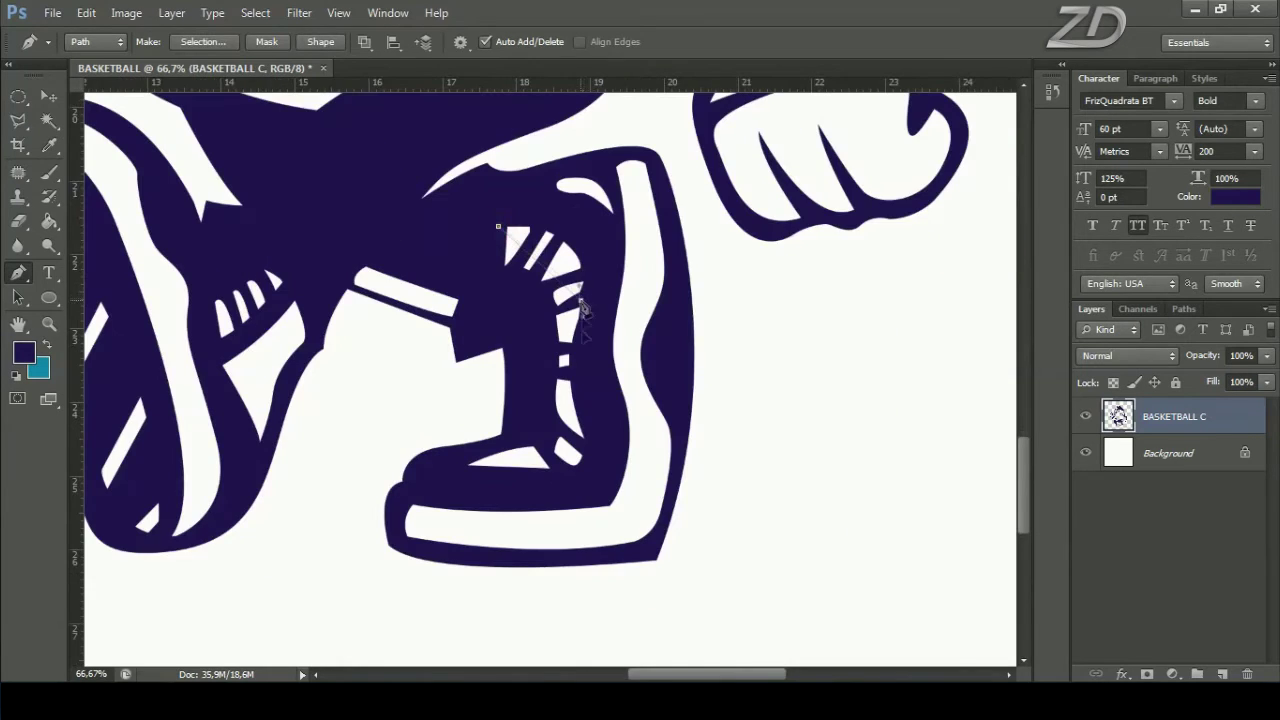
pyautogui.moveTo(580, 299); pyautogui.dragTo(568, 375)
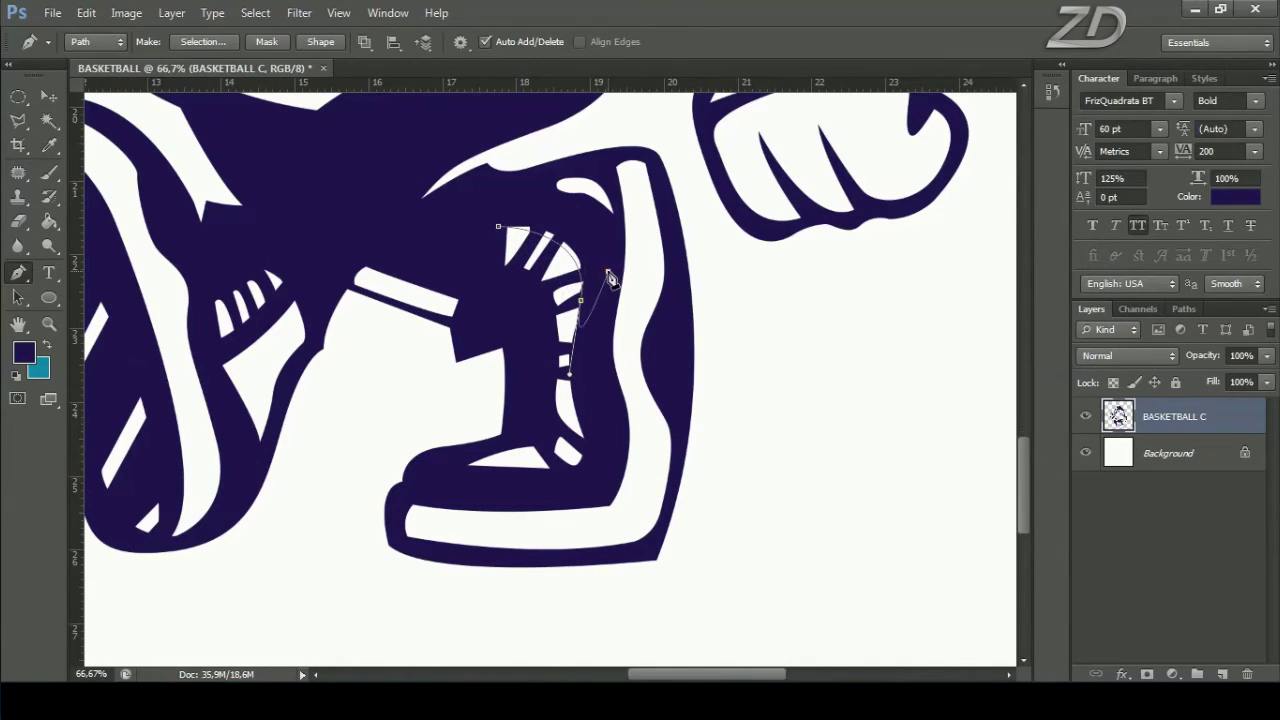
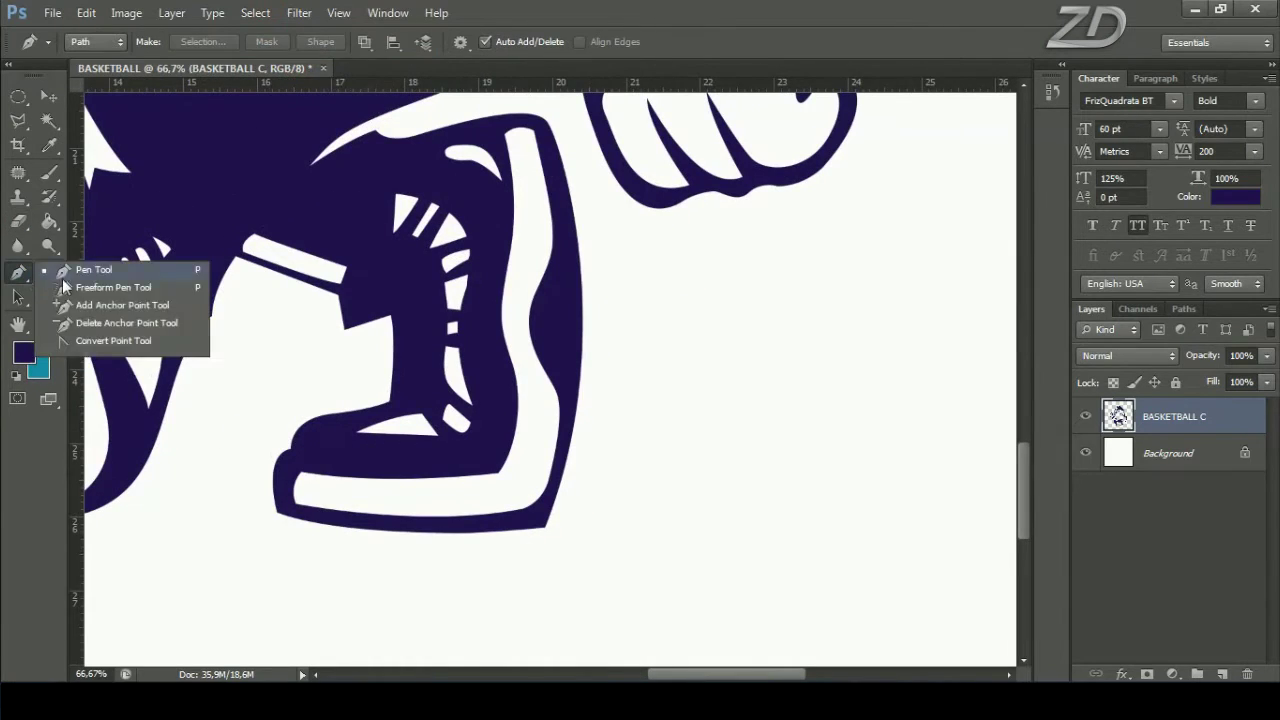
# Step: Start a path on the shoe's lower edge, clear the selection, and zoom in on the right fist
pyautogui.click(415, 534)
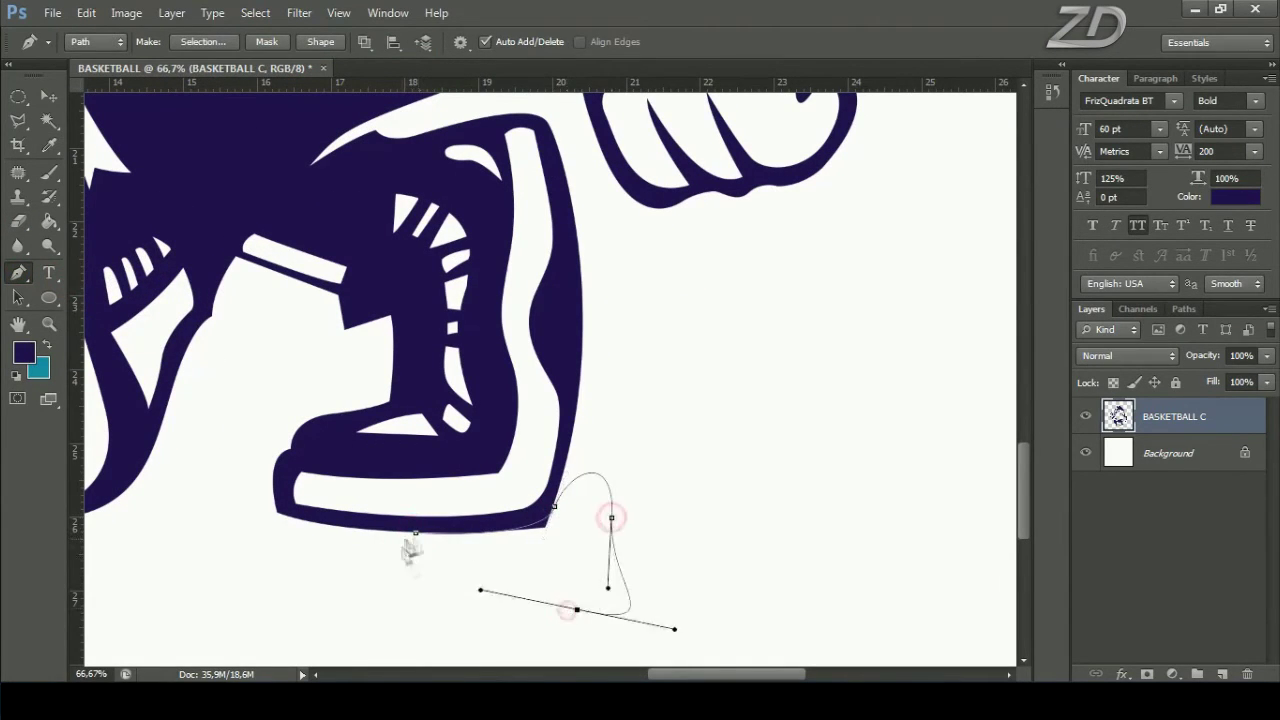
pyautogui.click(255, 12)
pyautogui.click(278, 55)
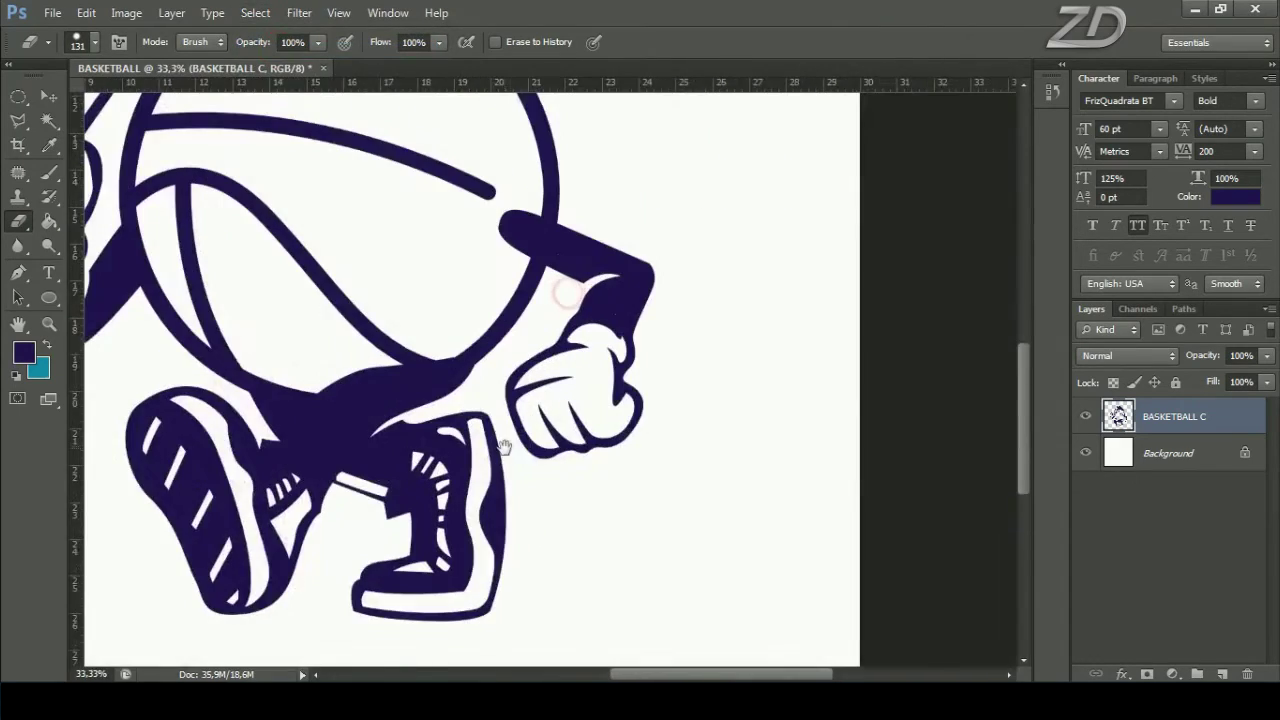
pyautogui.hotkey('ctrl', '+')
pyautogui.hotkey('ctrl', '+')
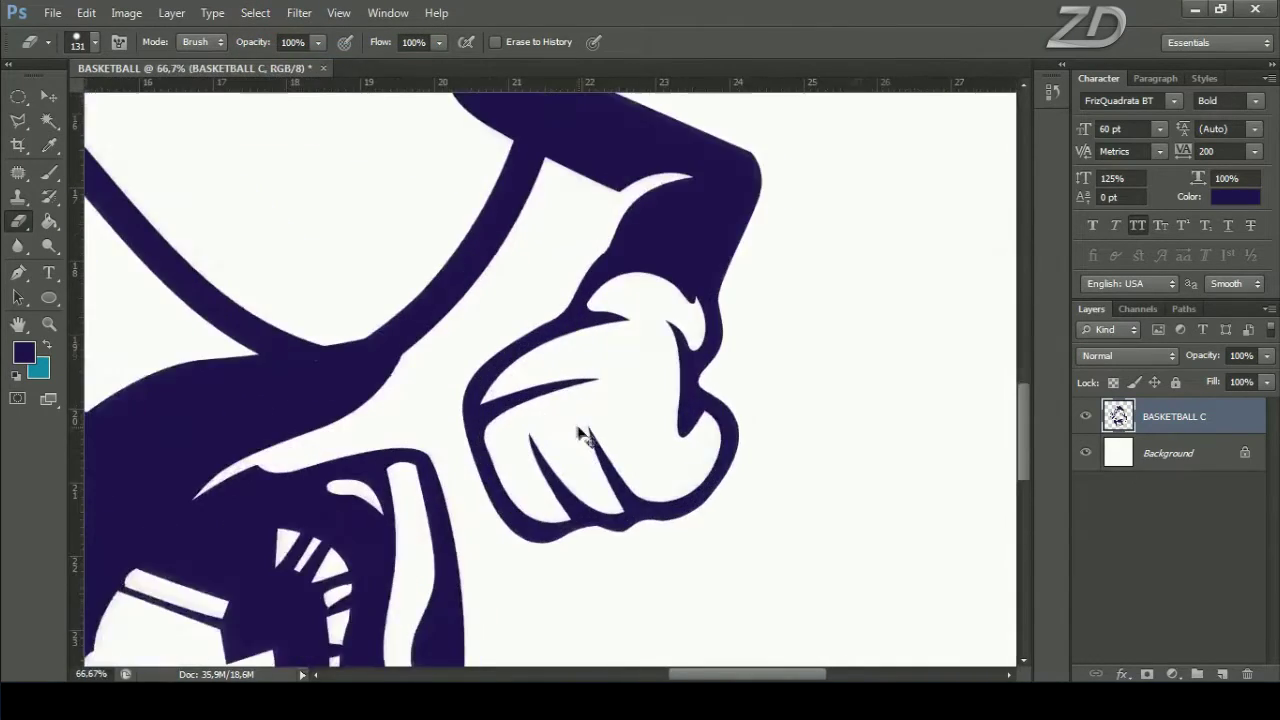
pyautogui.moveTo(571, 434); pyautogui.dragTo(469, 410)
pyautogui.hotkey('ctrl', '+')
pyautogui.moveTo(466, 366); pyautogui.dragTo(417, 303)
# Step: Trace a Pen path along the fist's bottom edge, make it a selection, erase inside, deselect
pyautogui.press('p')
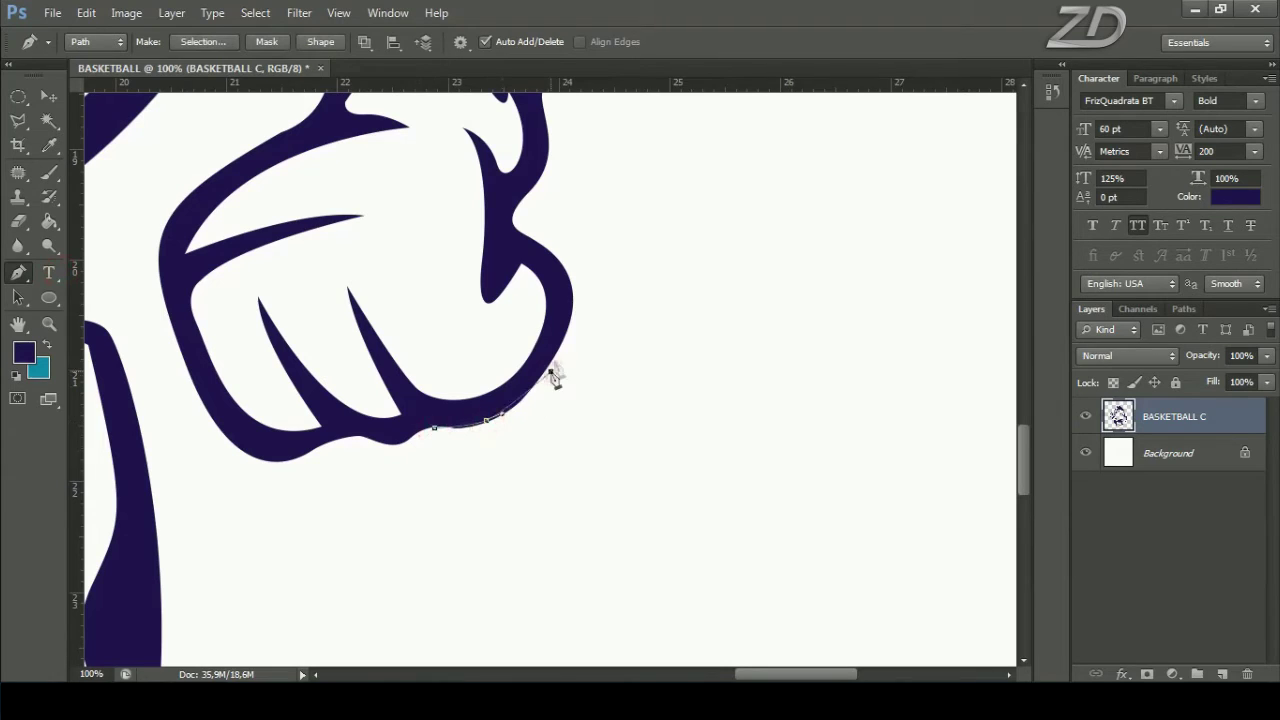
pyautogui.moveTo(705, 398); pyautogui.dragTo(660, 428)
pyautogui.click(470, 515)
pyautogui.rightClick(500, 294)
pyautogui.click(586, 380)
pyautogui.press('Return')
pyautogui.press('e')
pyautogui.click(255, 12)
pyautogui.click(280, 49)
# Step: Zoom out to the whole mascot, then back in on the shoes and hand
pyautogui.hotkey('ctrl', '-')
pyautogui.hotkey('ctrl', '-')
pyautogui.hotkey('ctrl', '-')
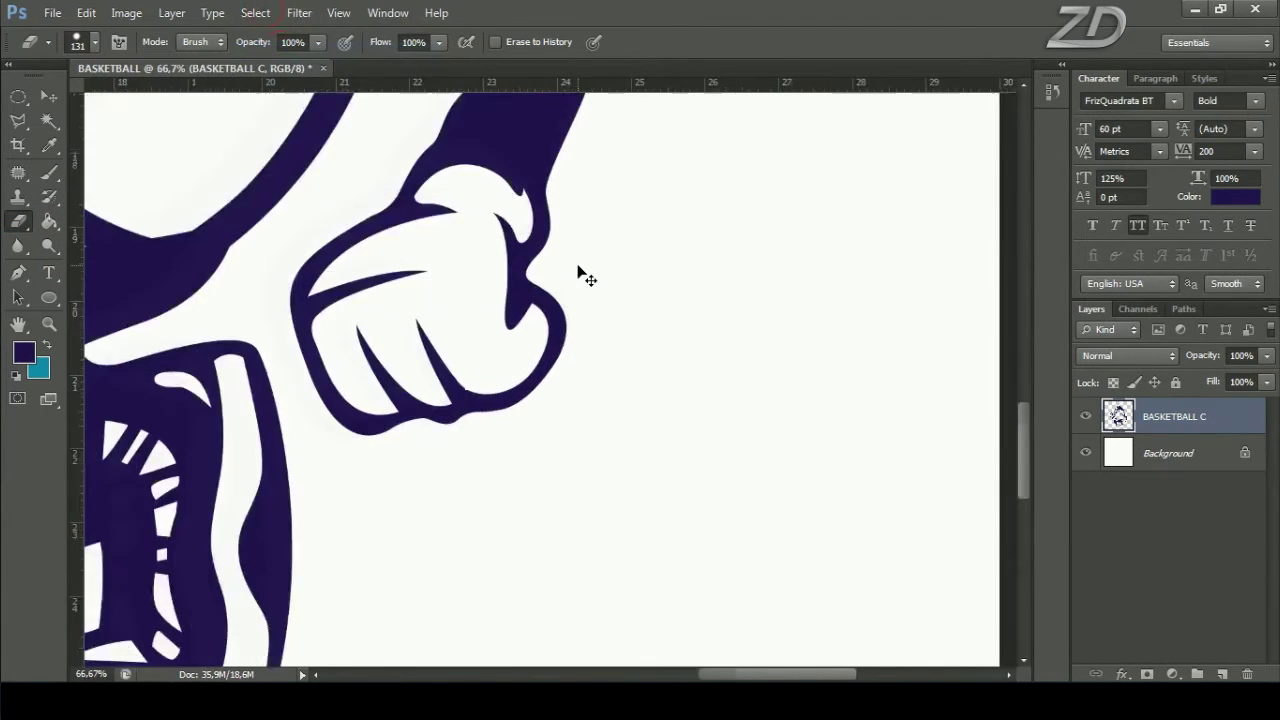
pyautogui.hotkey('ctrl', '-')
pyautogui.hotkey('ctrl', '-')
pyautogui.hotkey('ctrl', '+')
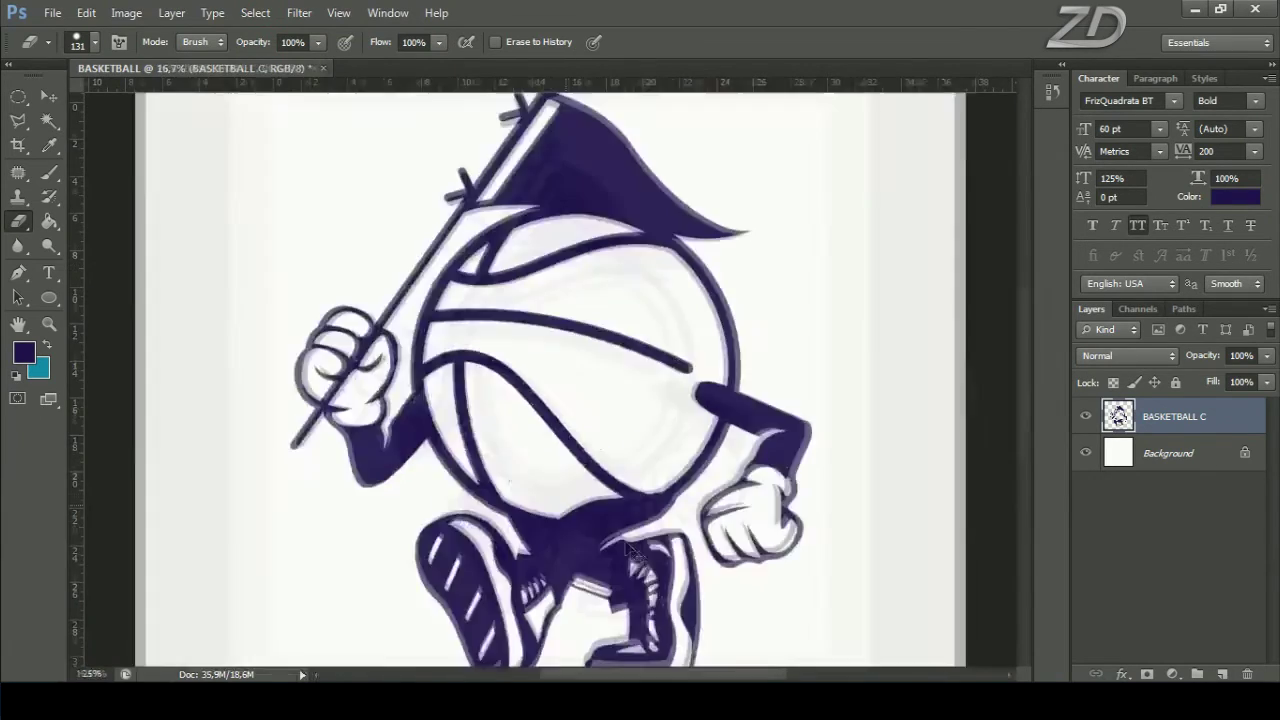
pyautogui.hotkey('ctrl', '+')
pyautogui.hotkey('ctrl', '+')
pyautogui.hotkey('ctrl', '+')
pyautogui.click(18, 272)
# Step: Delete the old path and draw a new two-point path beside the leg
pyautogui.click(110, 263)
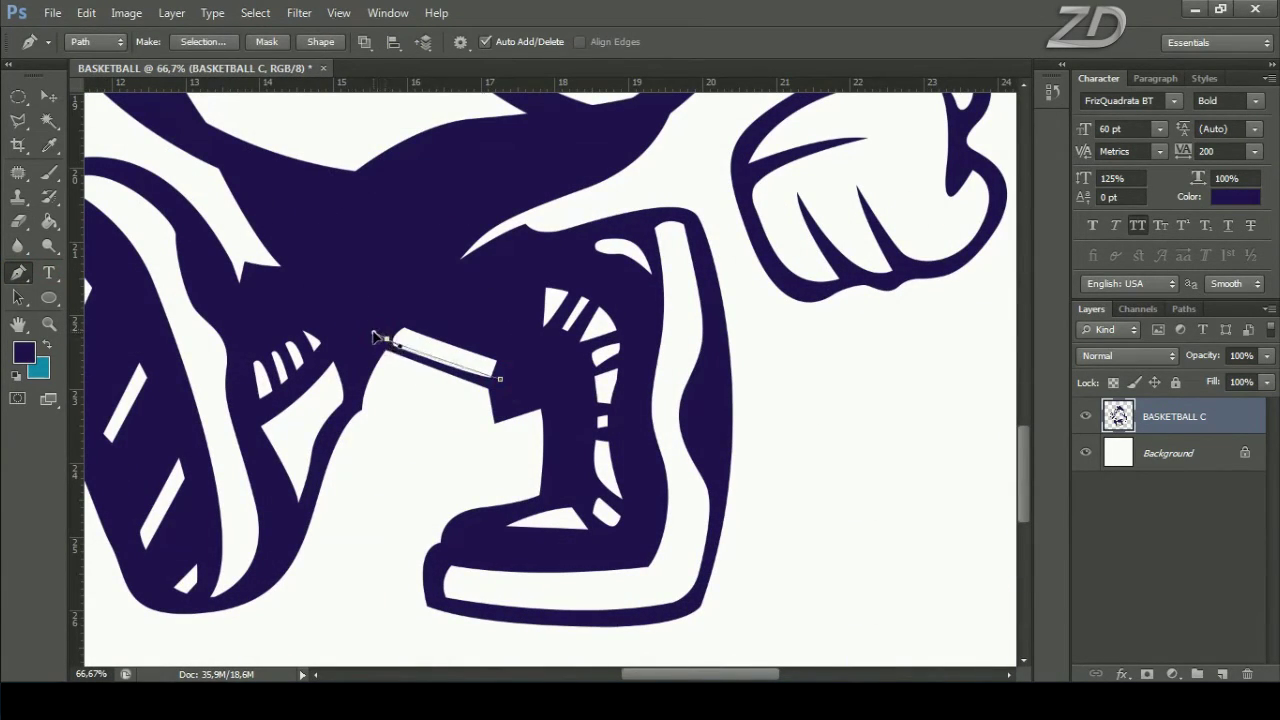
pyautogui.rightClick(503, 393)
pyautogui.rightClick(557, 202)
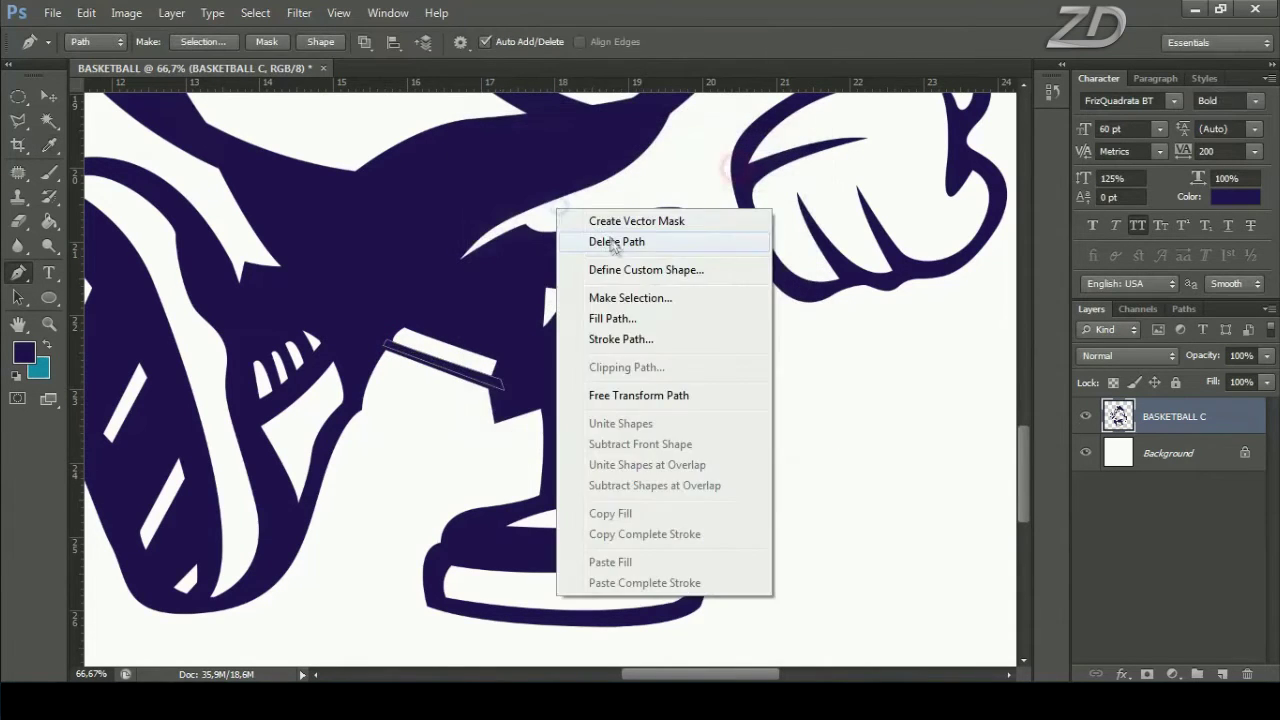
pyautogui.click(614, 240)
pyautogui.click(490, 400)
pyautogui.click(483, 337)
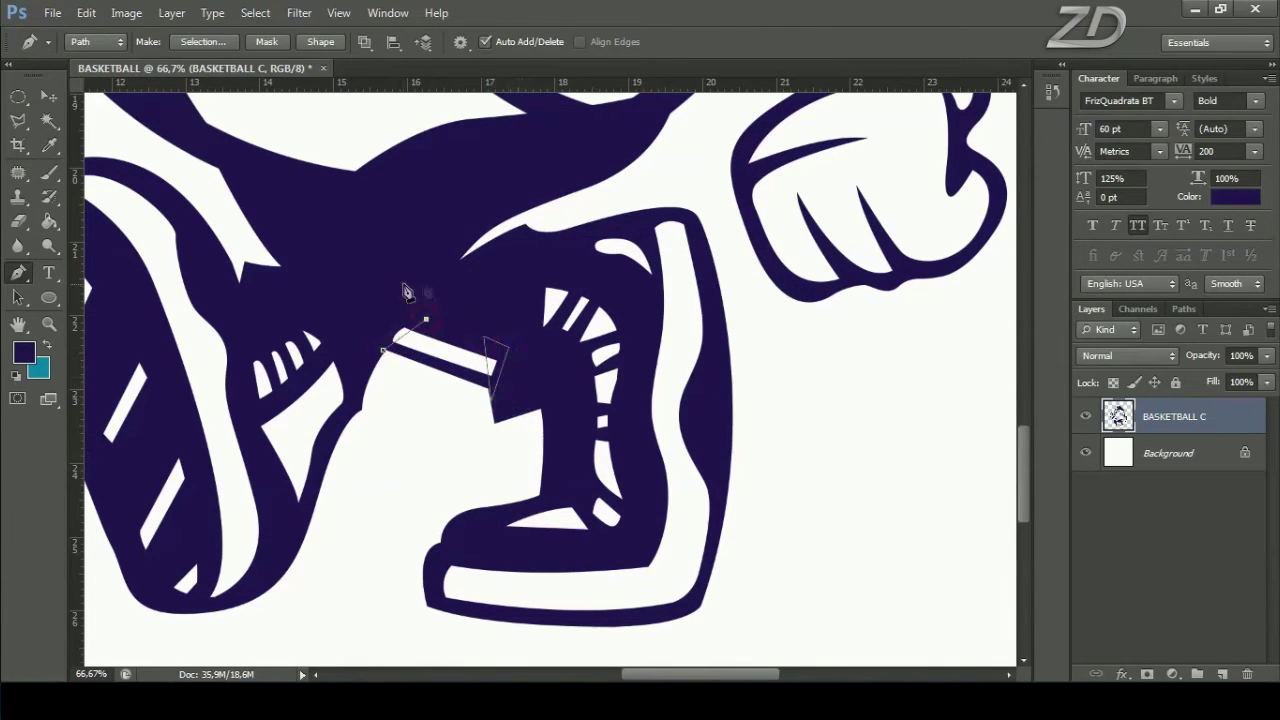
# Step: Fill the short path beside the leg, then delete the path
pyautogui.rightClick(465, 288)
pyautogui.rightClick(557, 222)
pyautogui.press('Escape')
pyautogui.moveTo(408, 330); pyautogui.dragTo(527, 370)
pyautogui.rightClick(612, 432)
pyautogui.click(690, 157)
pyautogui.press('Return')
pyautogui.rightClick(568, 260)
pyautogui.click(630, 300)
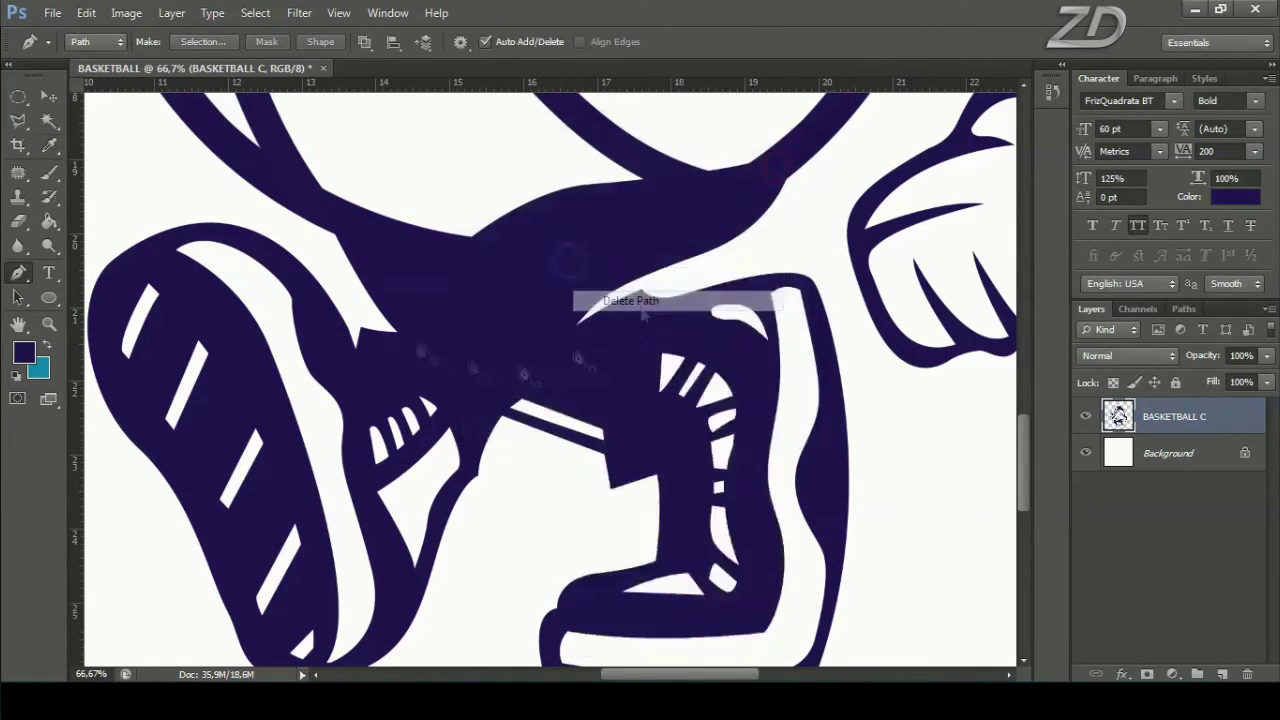
# Step: Trace a curved path along the knee crease and turn it into a selection
pyautogui.moveTo(643, 314); pyautogui.dragTo(744, 366)
pyautogui.click(512, 380)
pyautogui.moveTo(461, 299); pyautogui.dragTo(455, 272)
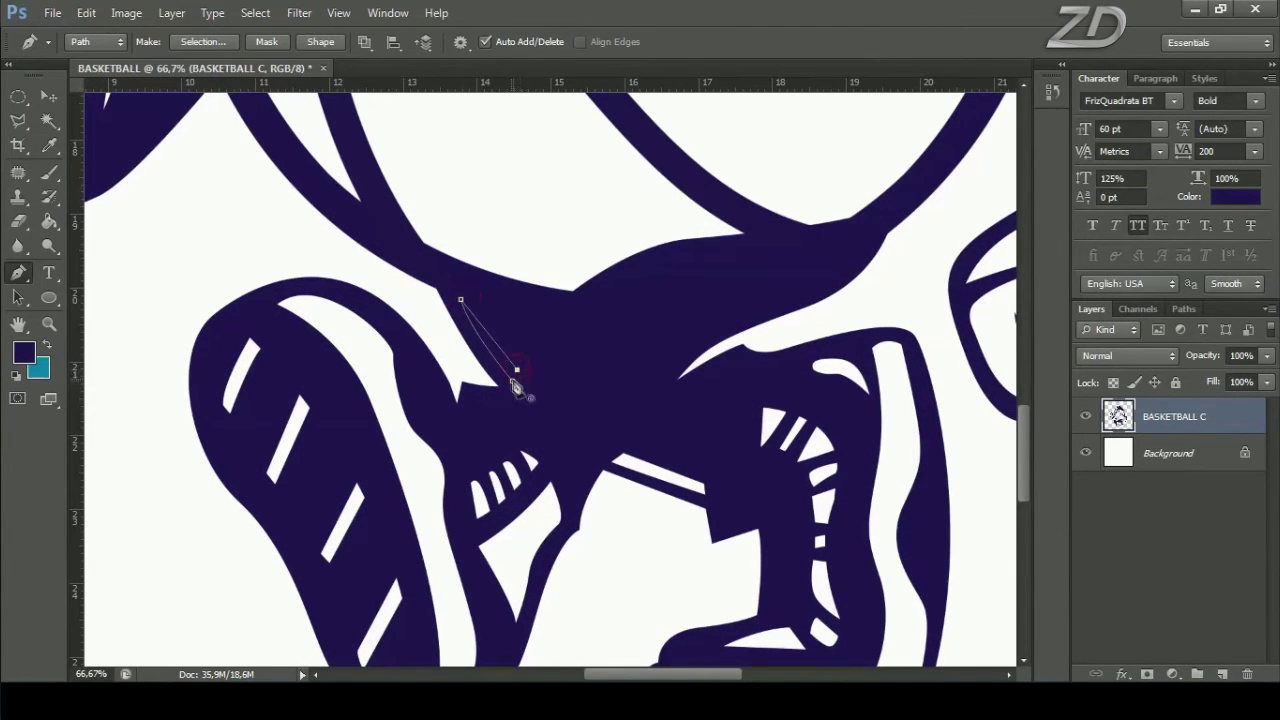
pyautogui.rightClick(570, 300)
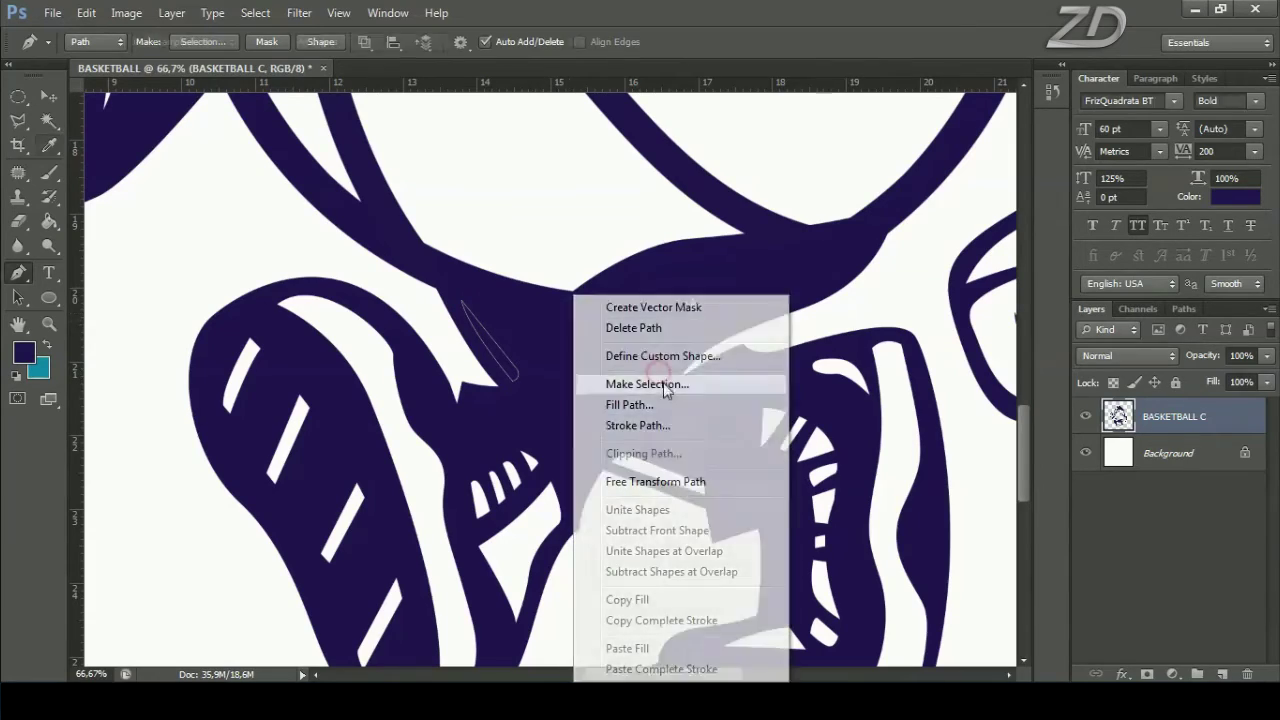
pyautogui.click(640, 380)
pyautogui.press('Return')
# Step: Erase the knee selection to white with the plain Eraser, deselect, and zoom out
pyautogui.click(18, 220)
pyautogui.click(99, 217)
pyautogui.moveTo(462, 300); pyautogui.dragTo(515, 375)
pyautogui.click(255, 12)
pyautogui.click(272, 52)
pyautogui.moveTo(660, 320); pyautogui.dragTo(470, 320)
pyautogui.hotkey('ctrl', '-')
pyautogui.hotkey('ctrl', '-')
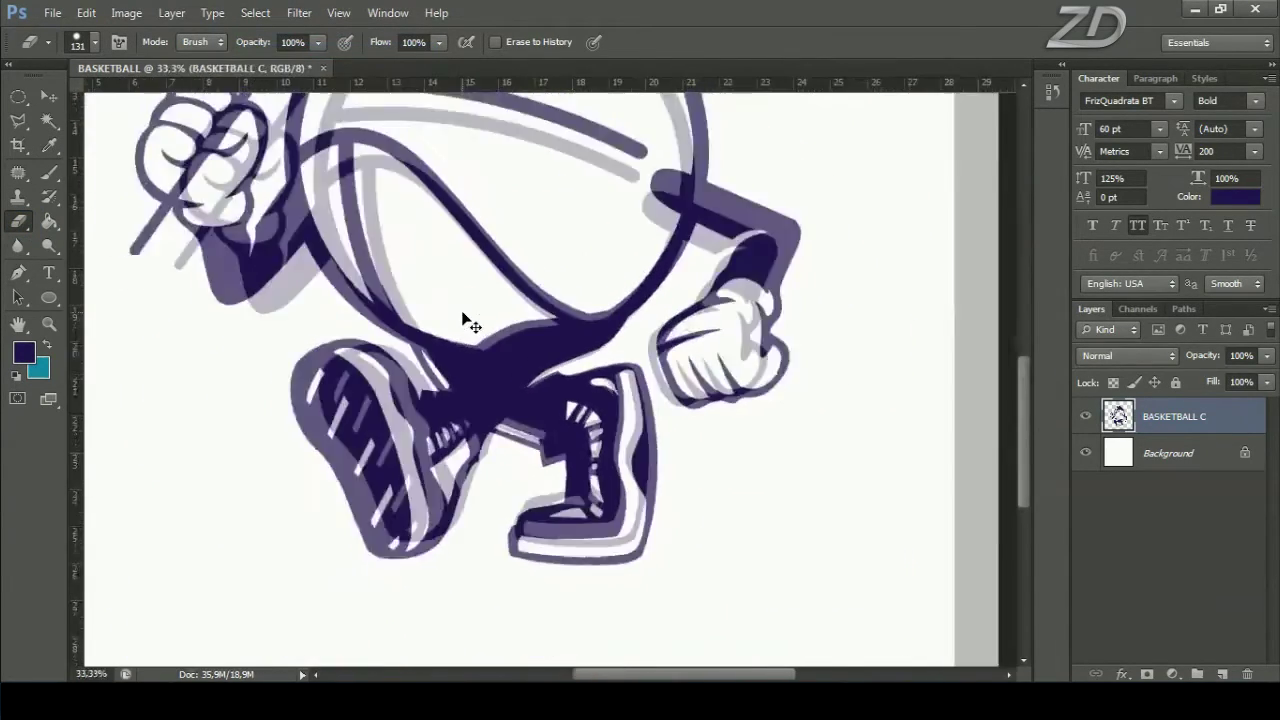
pyautogui.hotkey('ctrl', '-')
pyautogui.hotkey('ctrl', '-')
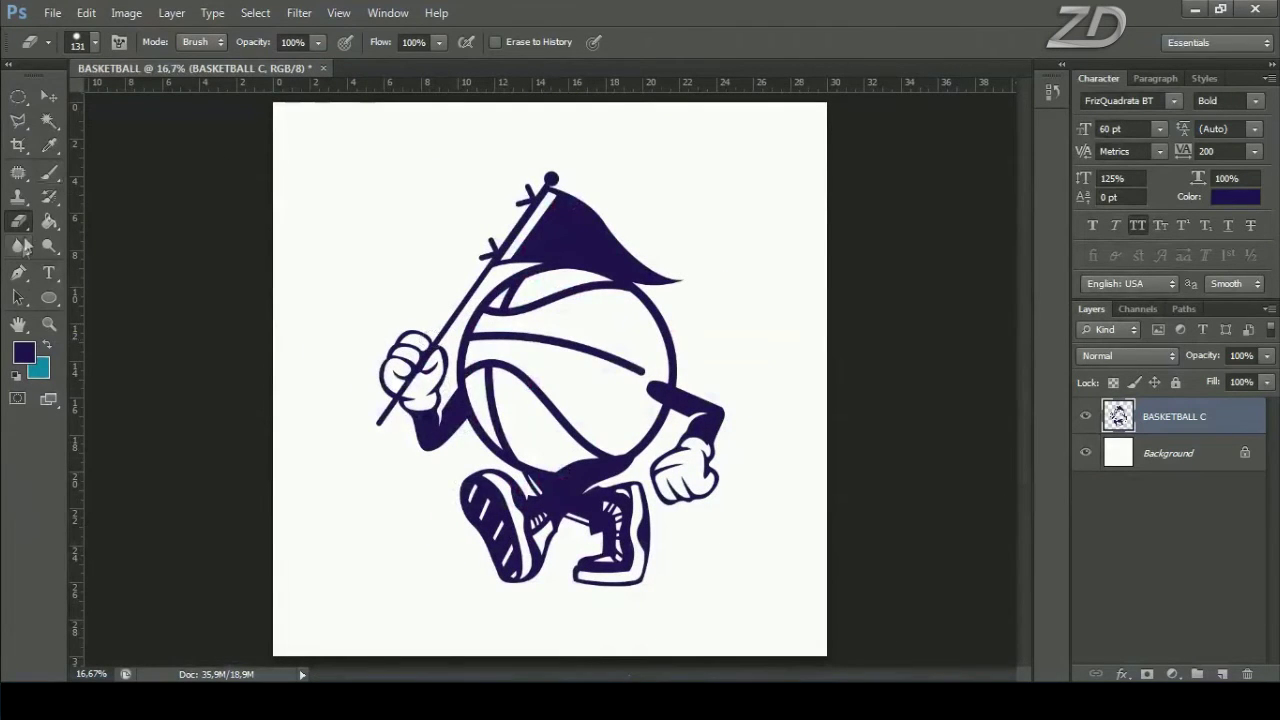
# Step: Zoom to 50% and pen a curved path along the top of the legs
pyautogui.click(20, 272)
pyautogui.click(90, 272)
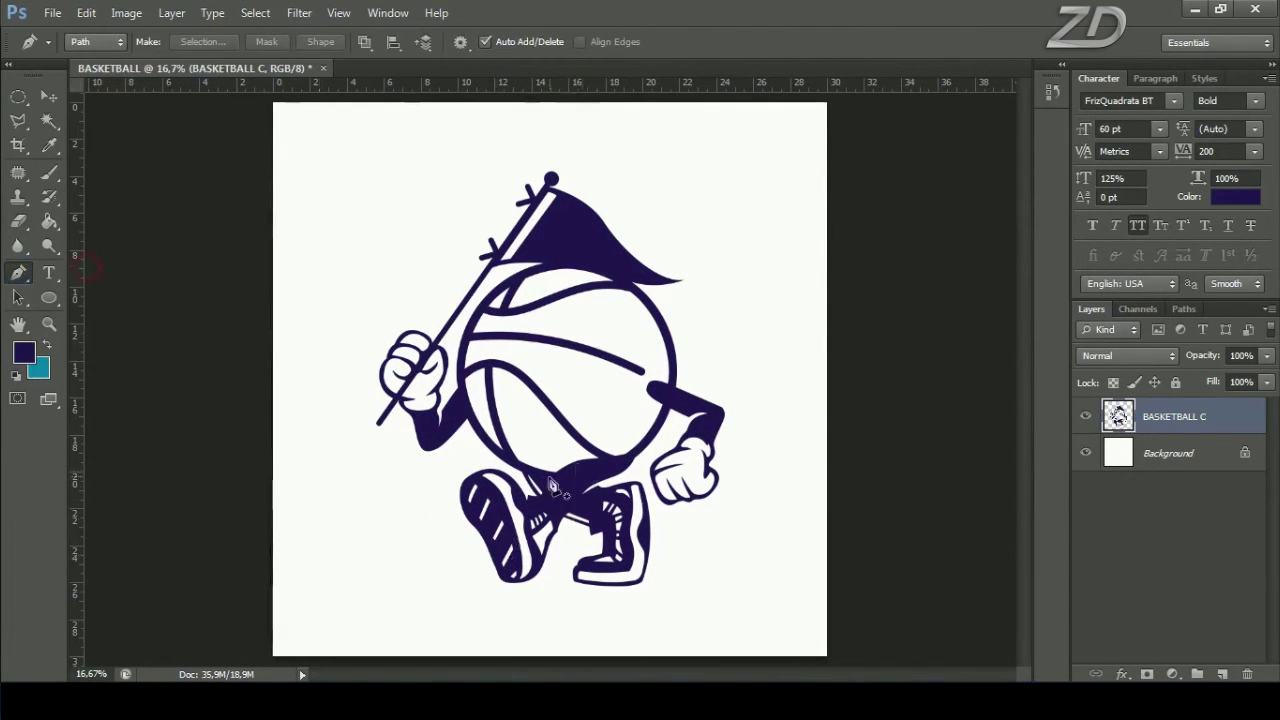
pyautogui.hotkey('ctrl', '+')
pyautogui.hotkey('ctrl', '+')
pyautogui.hotkey('ctrl', '+')
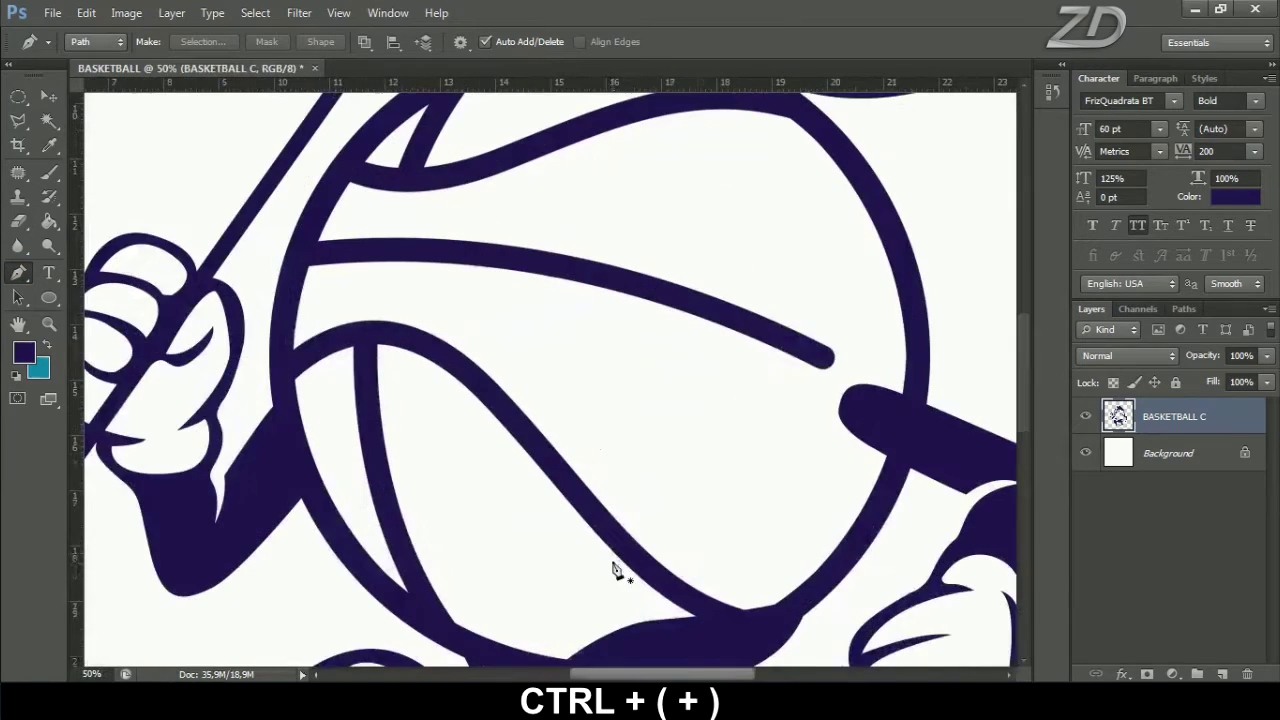
pyautogui.moveTo(520, 423); pyautogui.dragTo(413, 220)
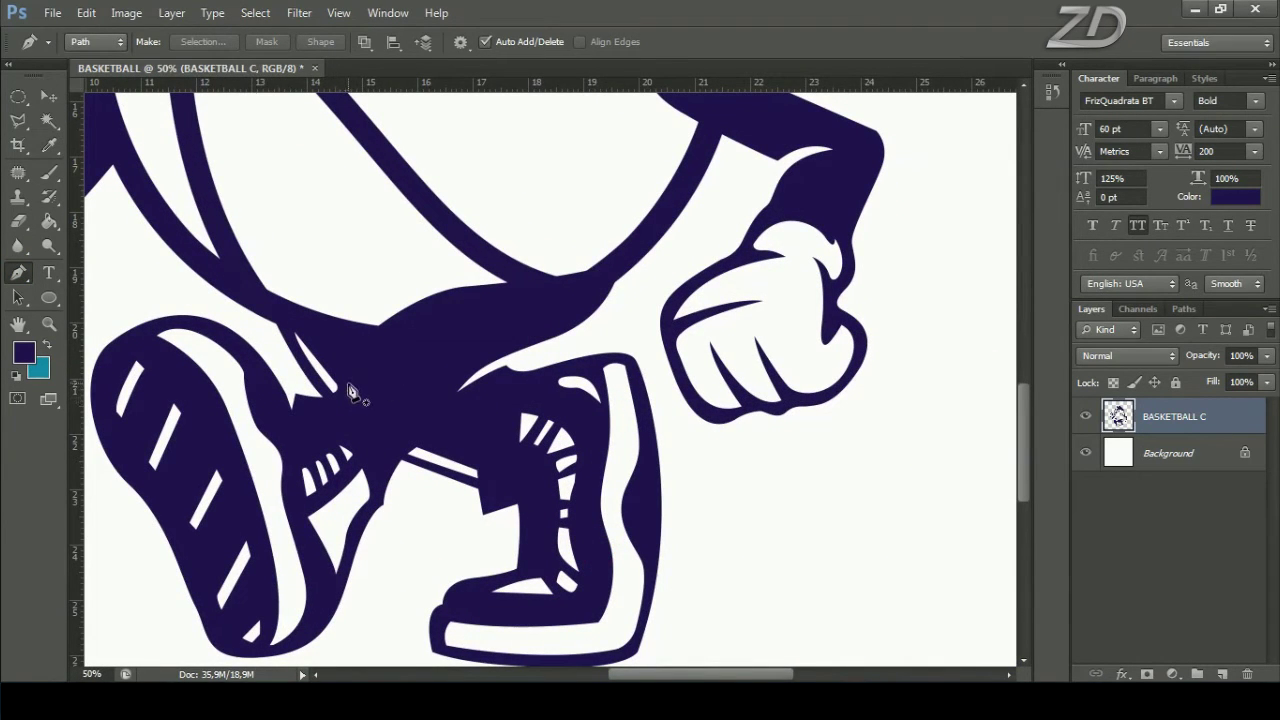
pyautogui.click(348, 384)
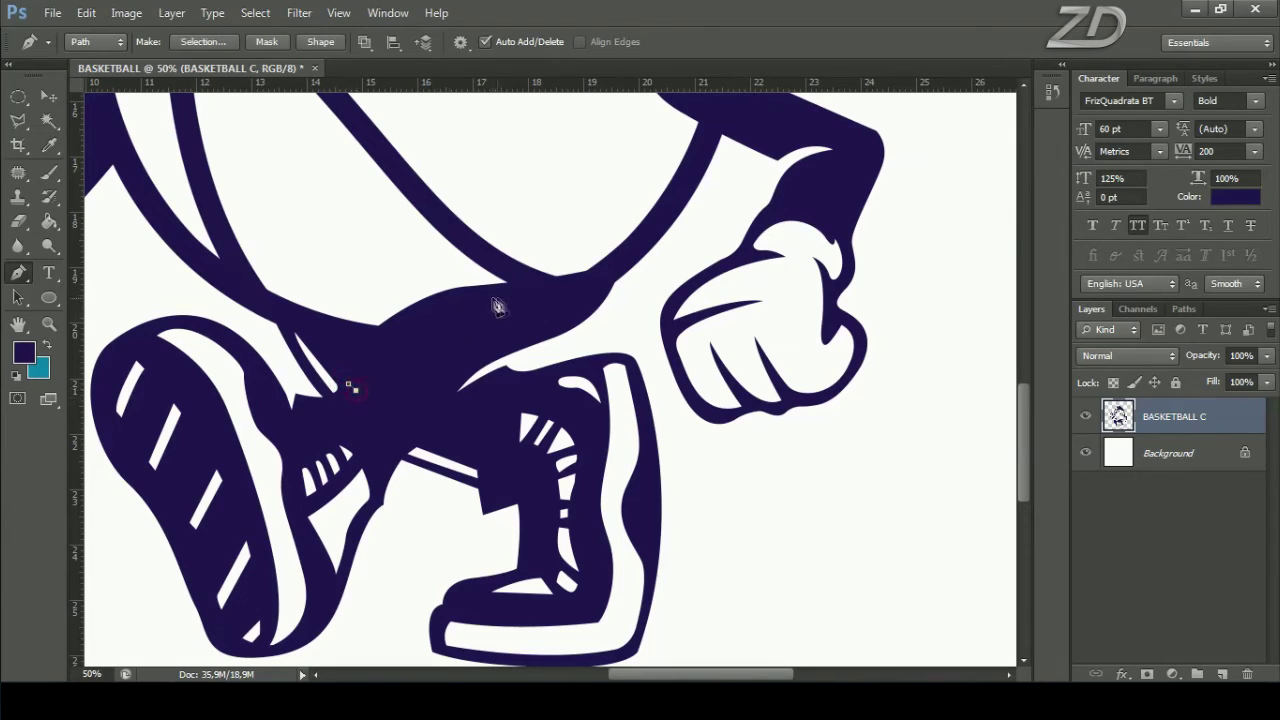
pyautogui.moveTo(535, 287); pyautogui.dragTo(652, 286)
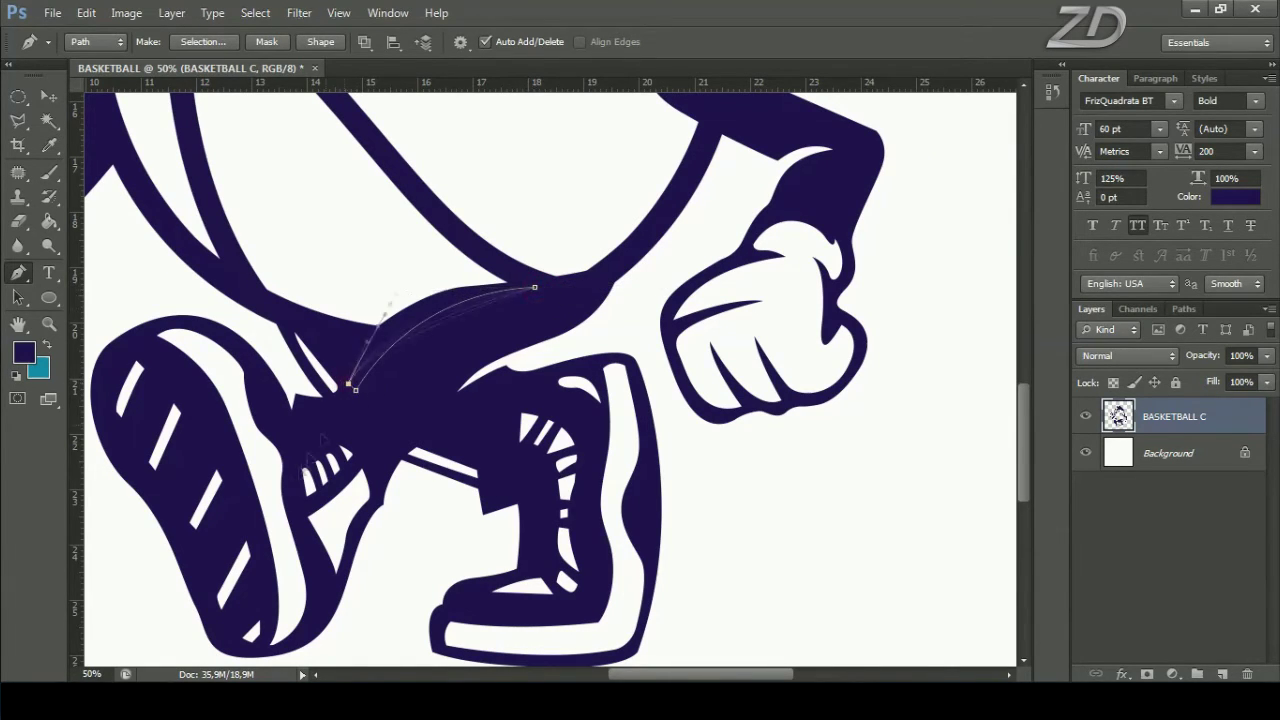
# Step: Make the leg-top path a selection, erase a white highlight inside, then deselect
pyautogui.rightClick(502, 294)
pyautogui.click(560, 383)
pyautogui.click(746, 200)
pyautogui.click(18, 220)
pyautogui.moveTo(520, 290); pyautogui.dragTo(440, 305)
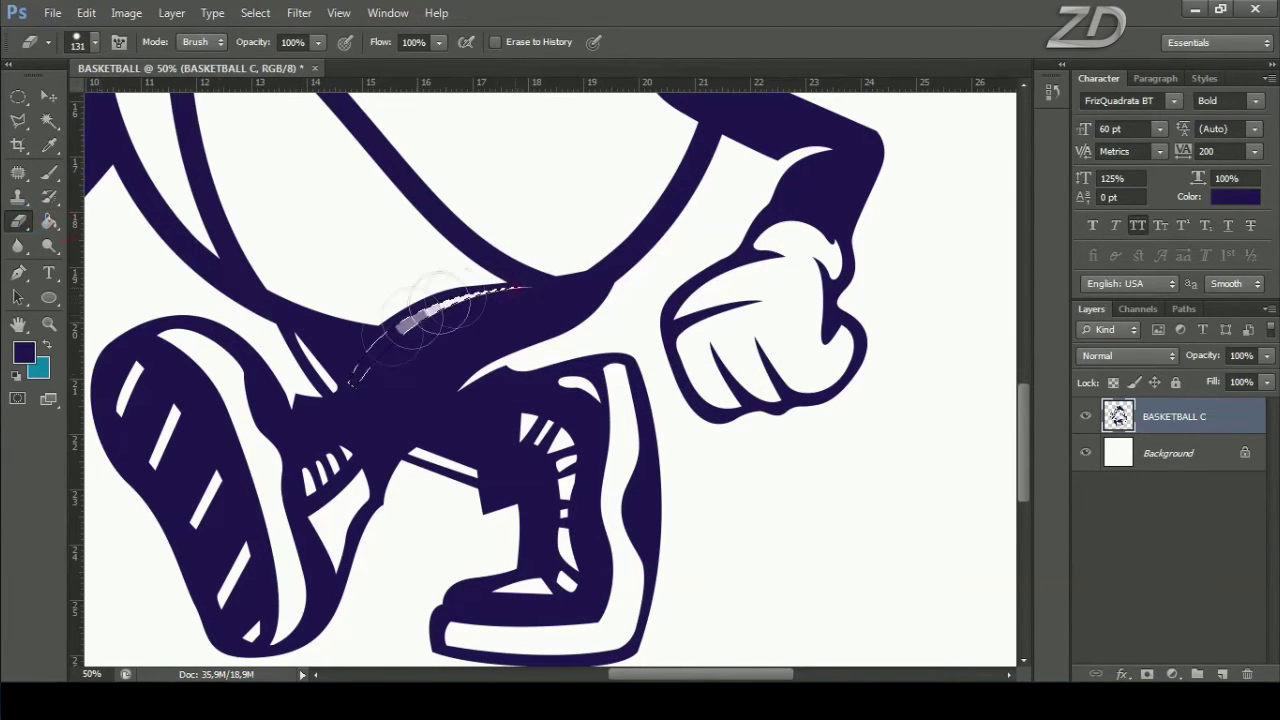
pyautogui.click(255, 12)
pyautogui.click(280, 50)
# Step: Pen a second curve along the highlight, fill it with dark purple, and delete the path
pyautogui.click(18, 272)
pyautogui.click(281, 411)
pyautogui.moveTo(433, 321); pyautogui.dragTo(554, 318)
pyautogui.click(288, 378)
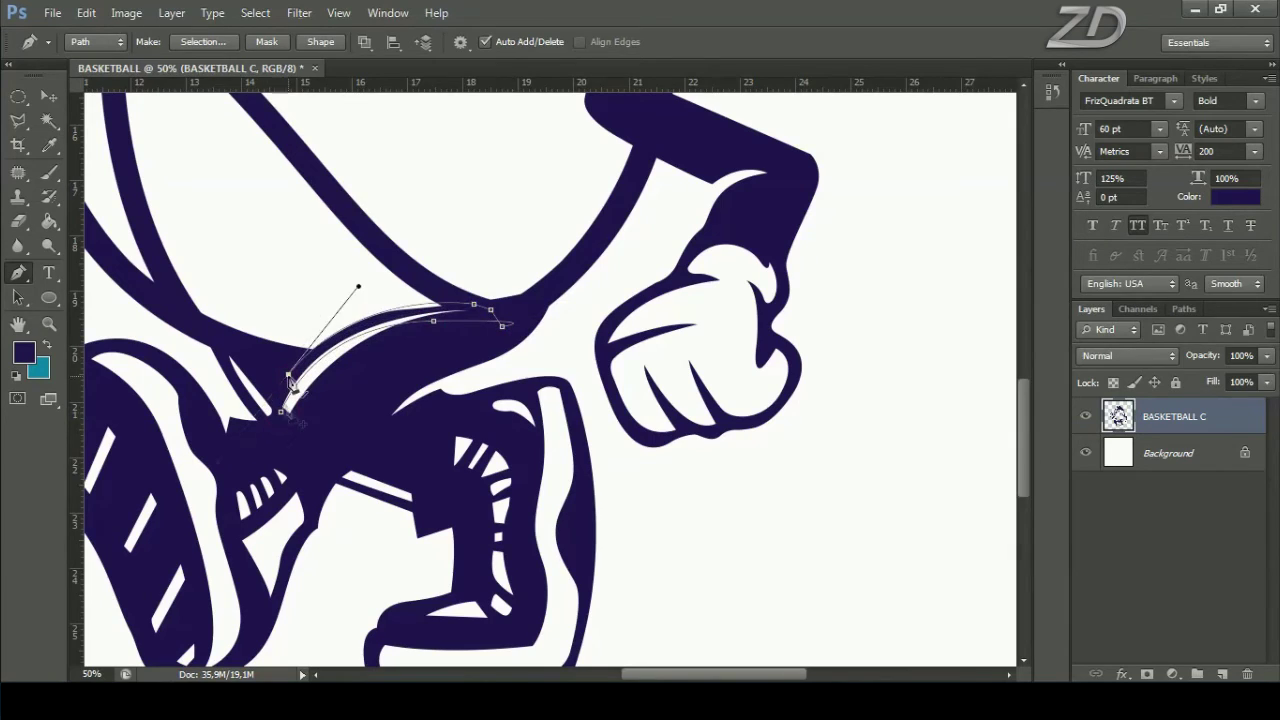
pyautogui.rightClick(340, 428)
pyautogui.click(429, 134)
pyautogui.click(750, 166)
pyautogui.rightClick(514, 223)
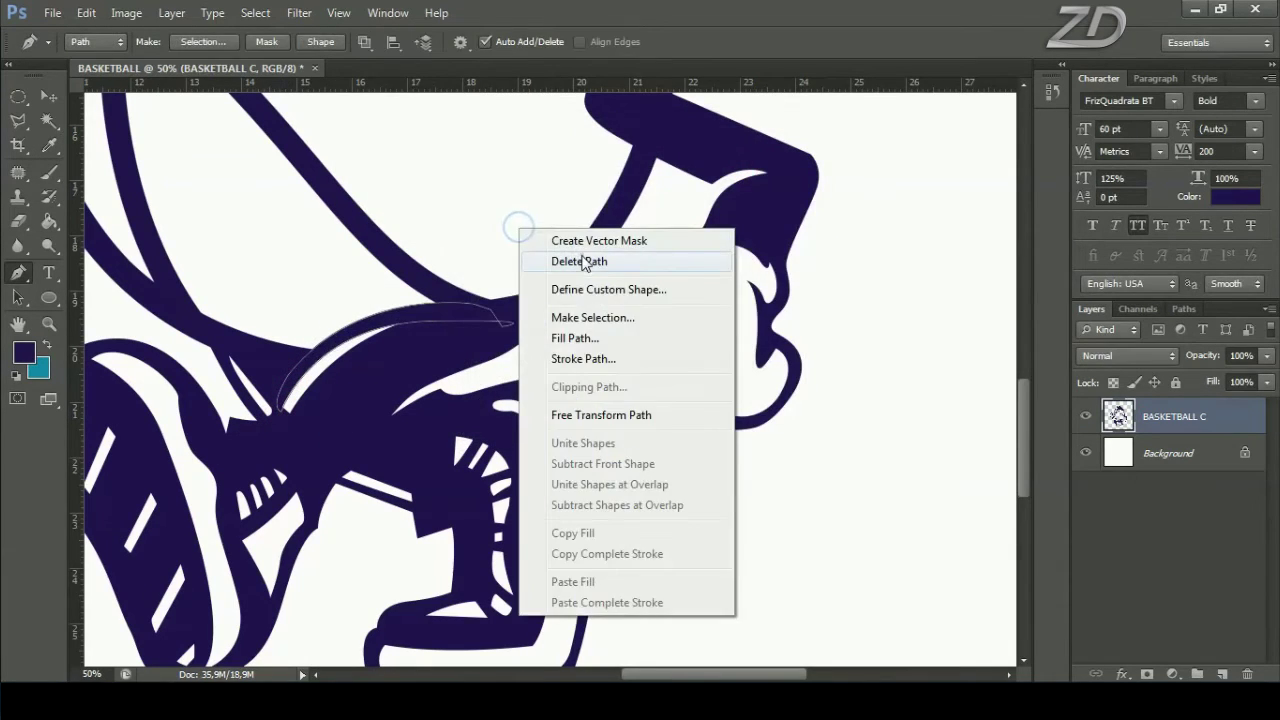
pyautogui.click(586, 257)
pyautogui.hotkey('ctrl', '-')
pyautogui.hotkey('ctrl', '-')
pyautogui.hotkey('ctrl', '-')
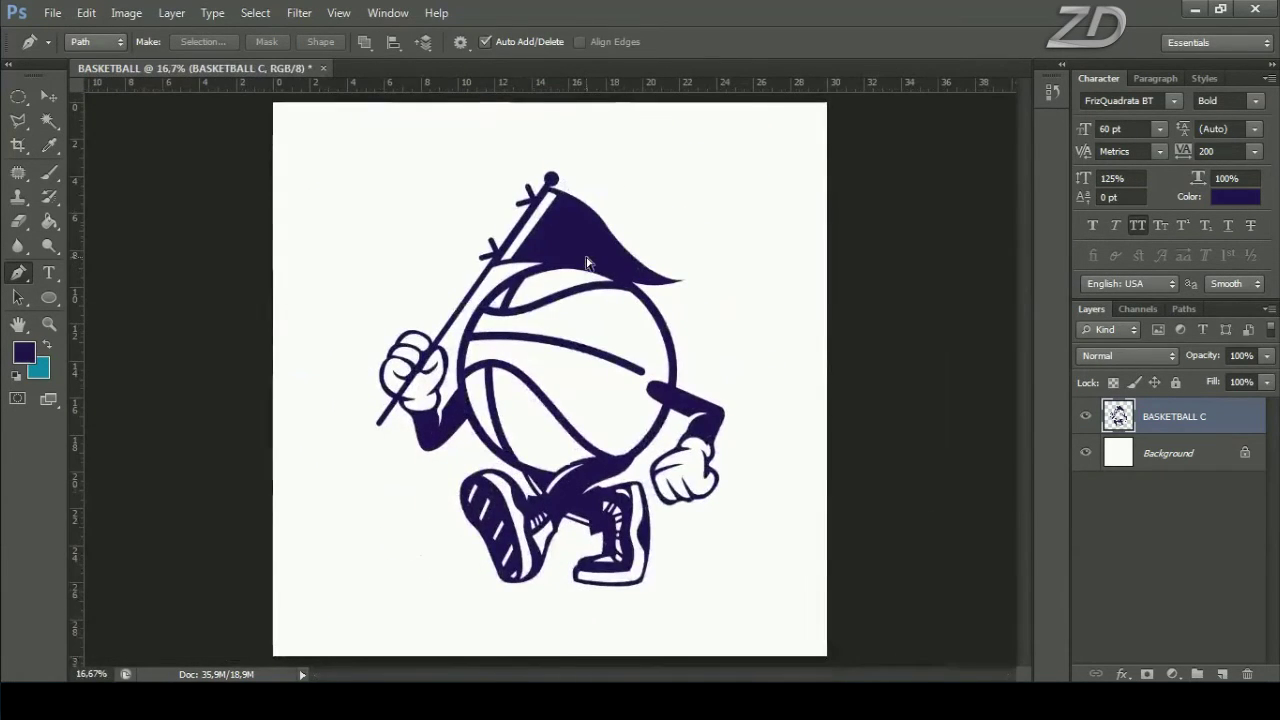
pyautogui.hotkey('ctrl', '+')
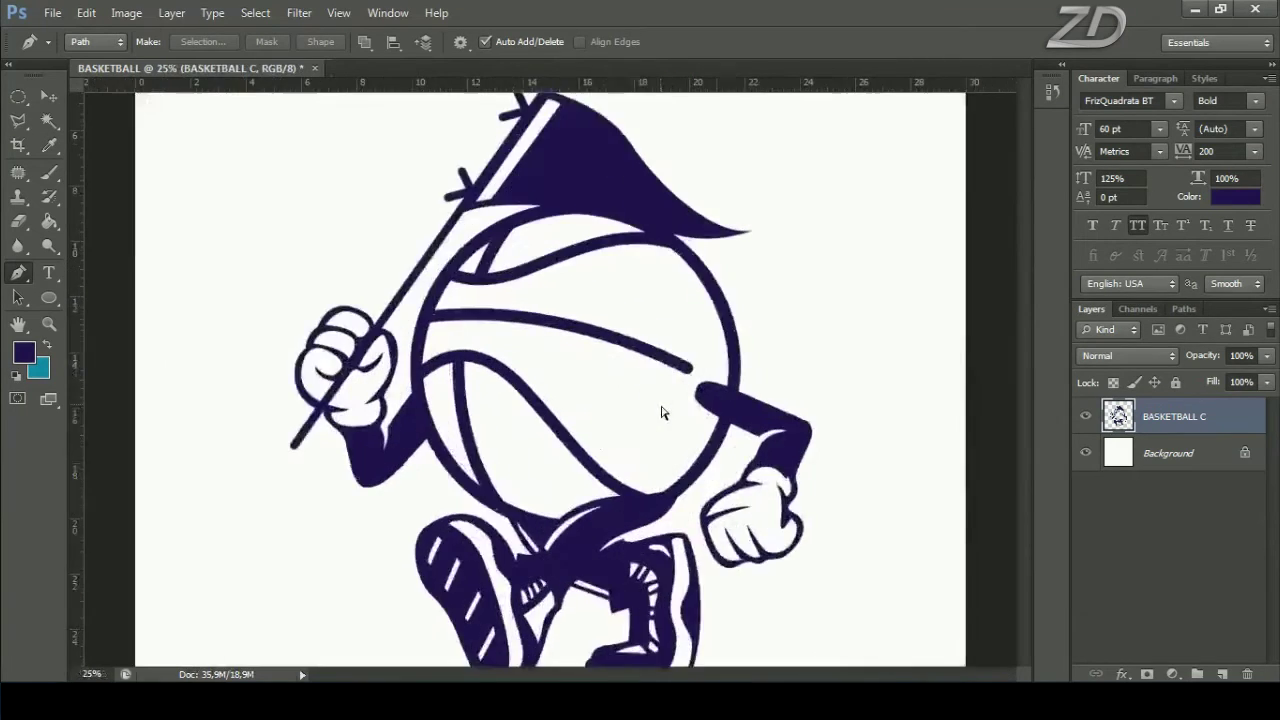
# Step: Zoom in on the basketball and trace a closed path around the seam's right end
pyautogui.hotkey('ctrl', '+')
pyautogui.hotkey('ctrl', '+')
pyautogui.moveTo(566, 367); pyautogui.dragTo(467, 332)
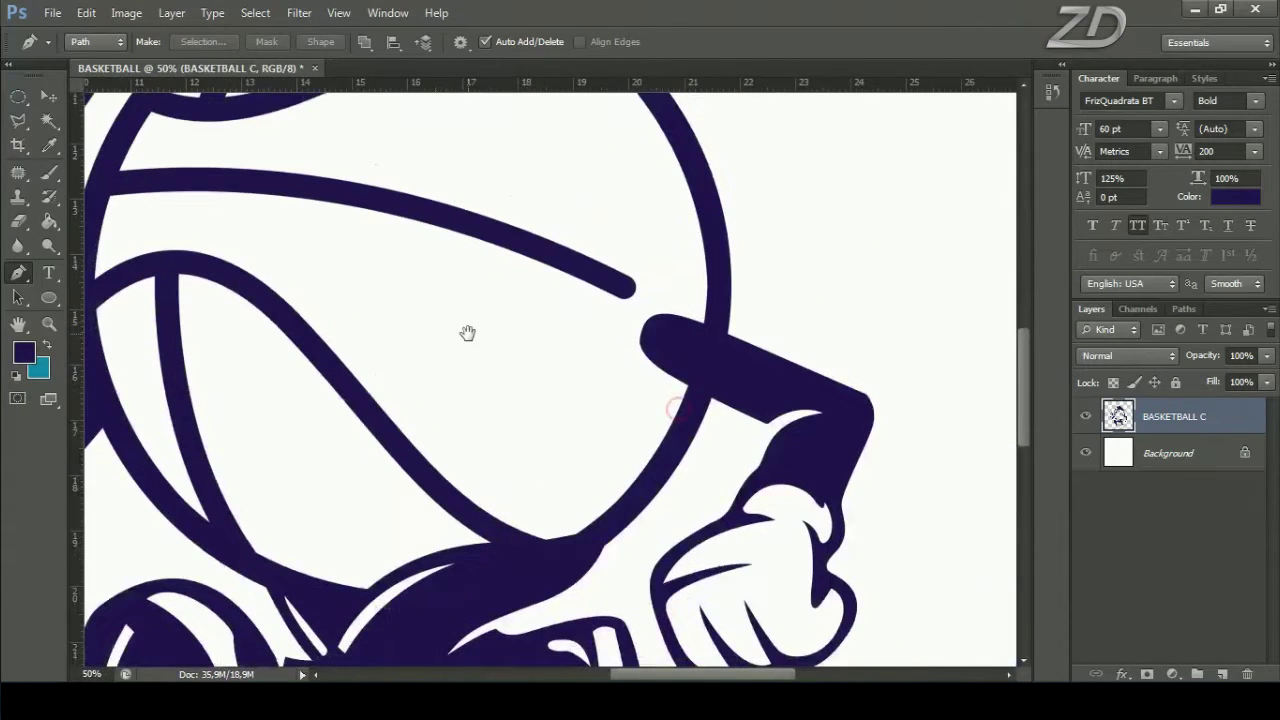
pyautogui.click(381, 186)
pyautogui.moveTo(673, 339); pyautogui.dragTo(684, 342)
pyautogui.keyDown('alt'); pyautogui.click(624, 288); pyautogui.keyUp('alt')
pyautogui.moveTo(340, 245); pyautogui.dragTo(471, 271)
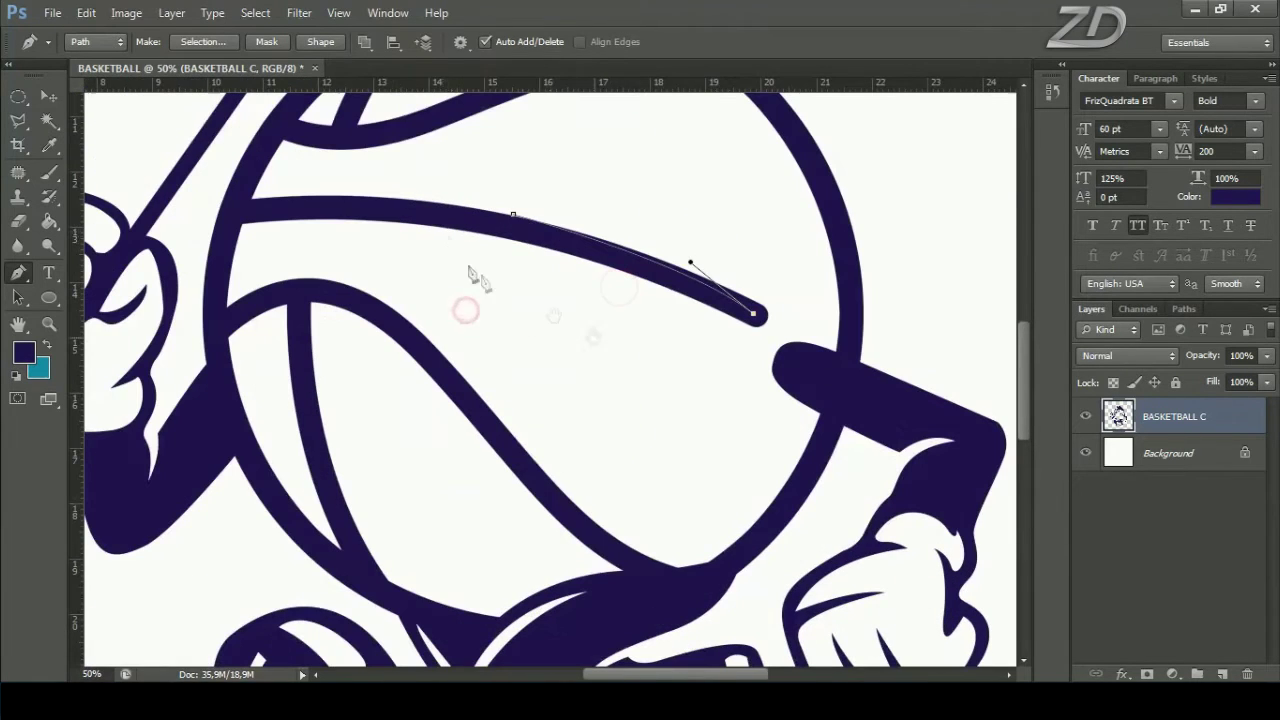
pyautogui.moveTo(438, 229); pyautogui.dragTo(337, 231)
pyautogui.moveTo(686, 385); pyautogui.dragTo(730, 372)
pyautogui.moveTo(800, 295); pyautogui.dragTo(771, 263)
pyautogui.click(513, 214)
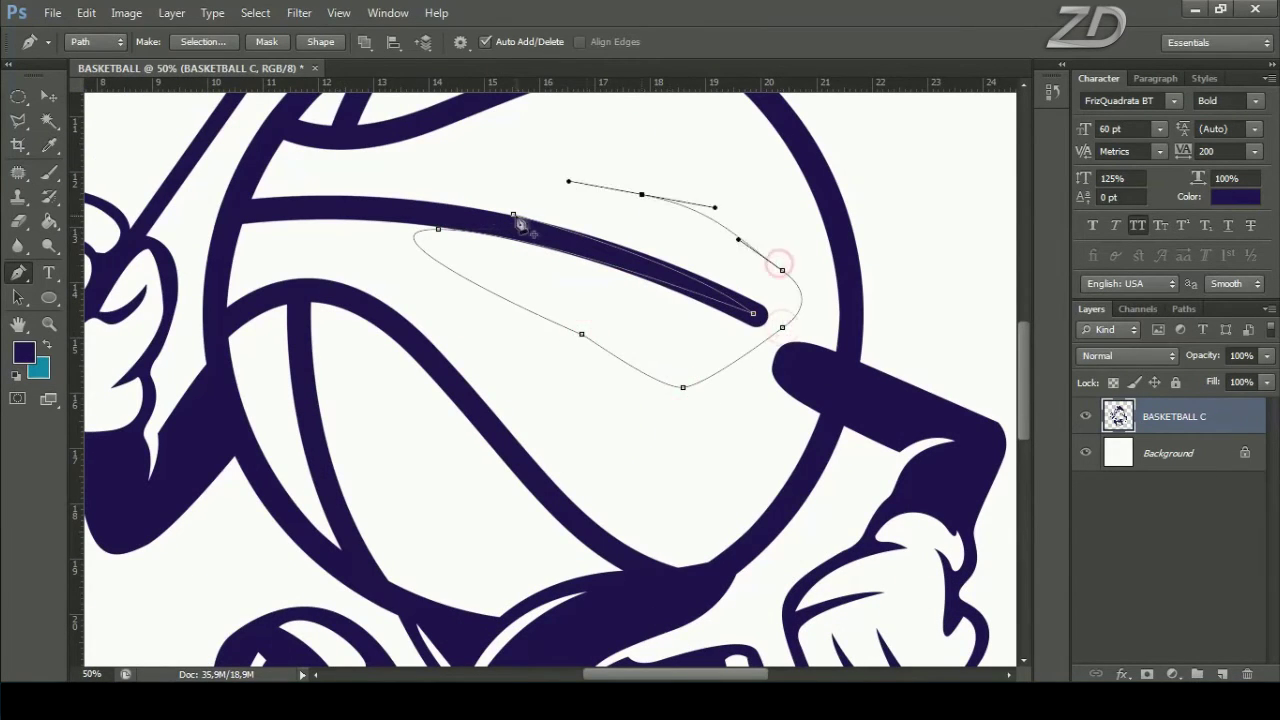
# Step: Make the seam path a selection, erase the end to a taper, deselect, and fit on screen
pyautogui.rightClick(571, 182)
pyautogui.click(654, 286)
pyautogui.click(714, 198)
pyautogui.press('e')
pyautogui.moveTo(760, 310); pyautogui.dragTo(470, 225)
pyautogui.click(255, 12)
pyautogui.click(290, 62)
pyautogui.hotkey('ctrl', '0')
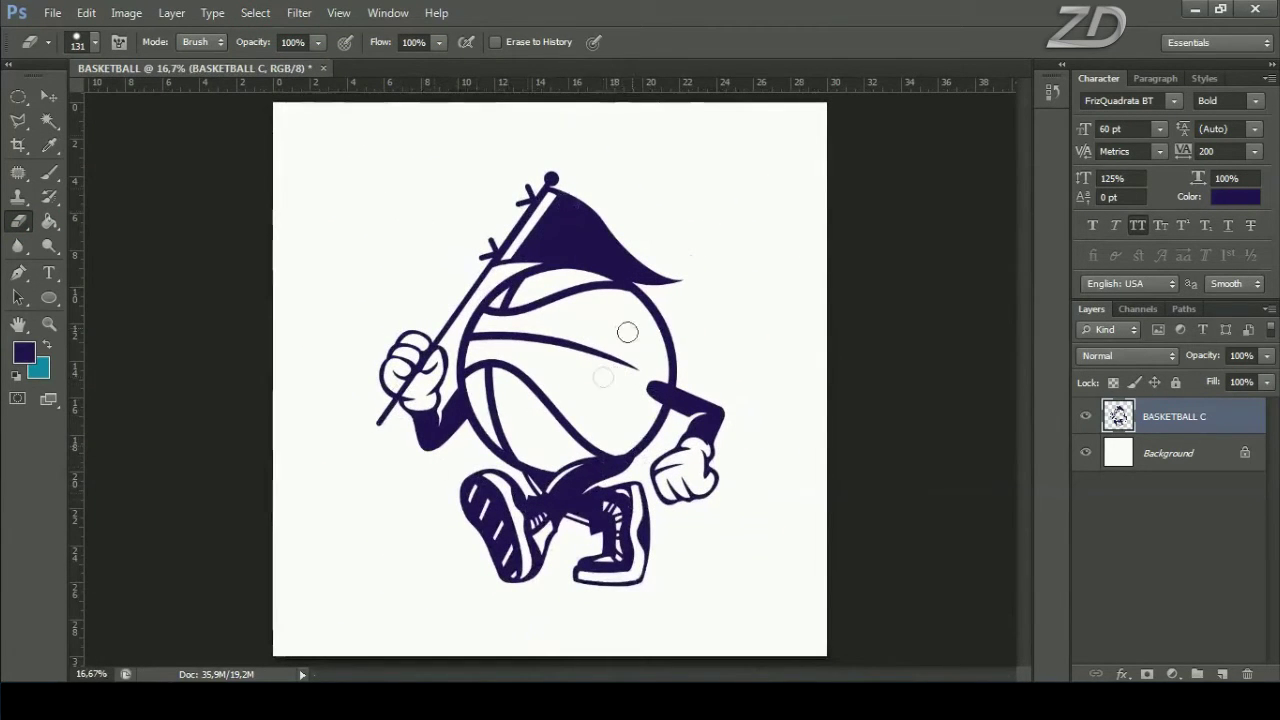
pyautogui.click(1166, 460)
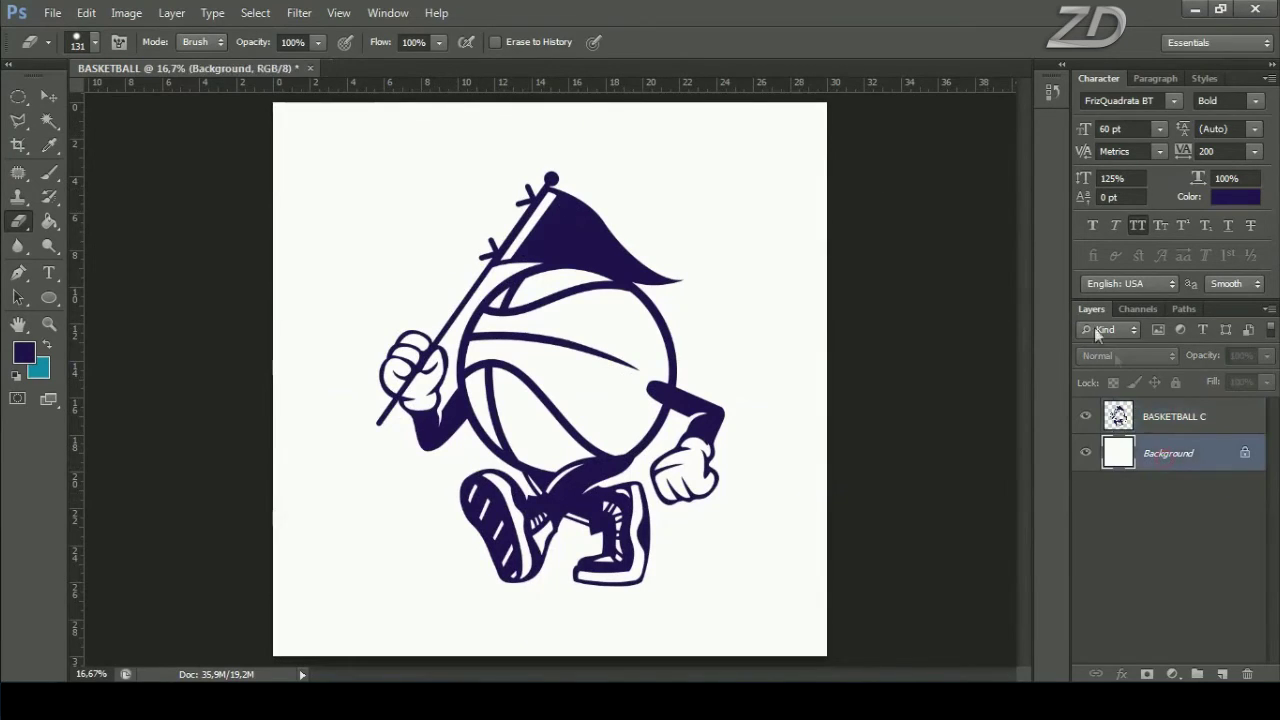
# Step: Fill the background with teal 268ea4, then load the BASKETBALL C artwork as a selection
pyautogui.moveTo(49, 221); pyautogui.dragTo(117, 245)
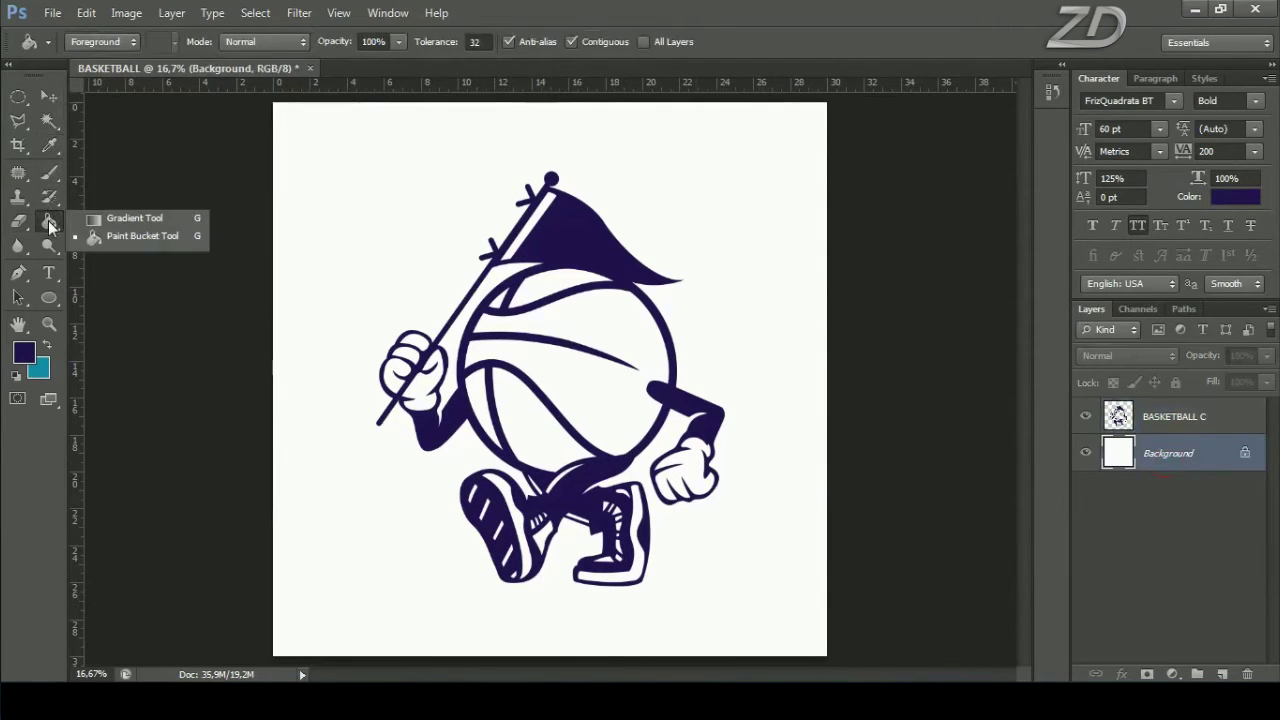
pyautogui.click(117, 240)
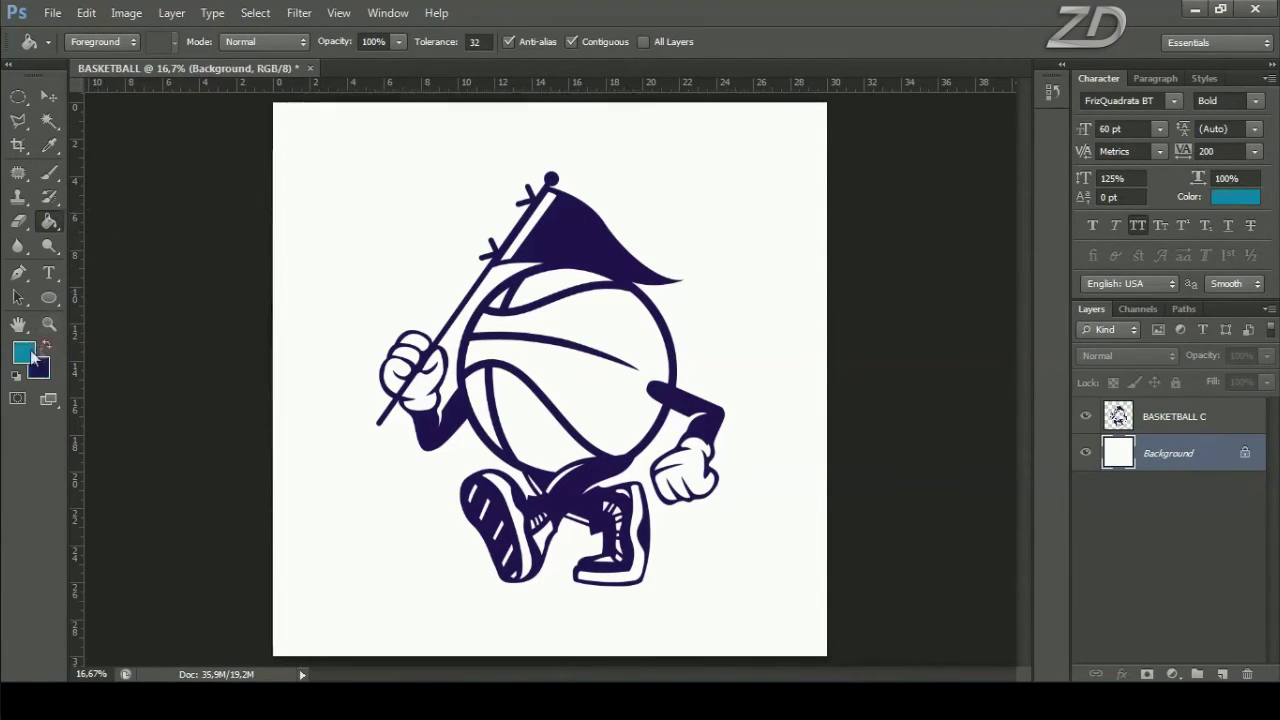
pyautogui.click(28, 352)
pyautogui.moveTo(868, 406); pyautogui.dragTo(854, 383)
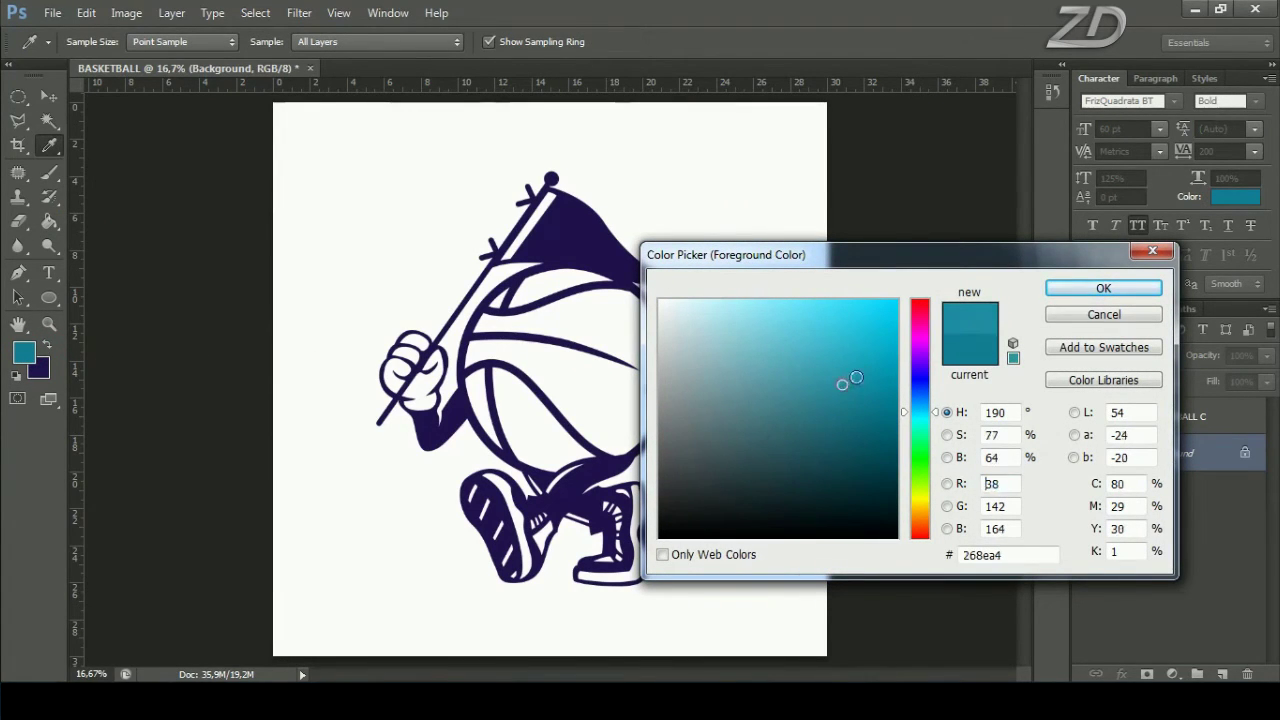
pyautogui.click(1068, 292)
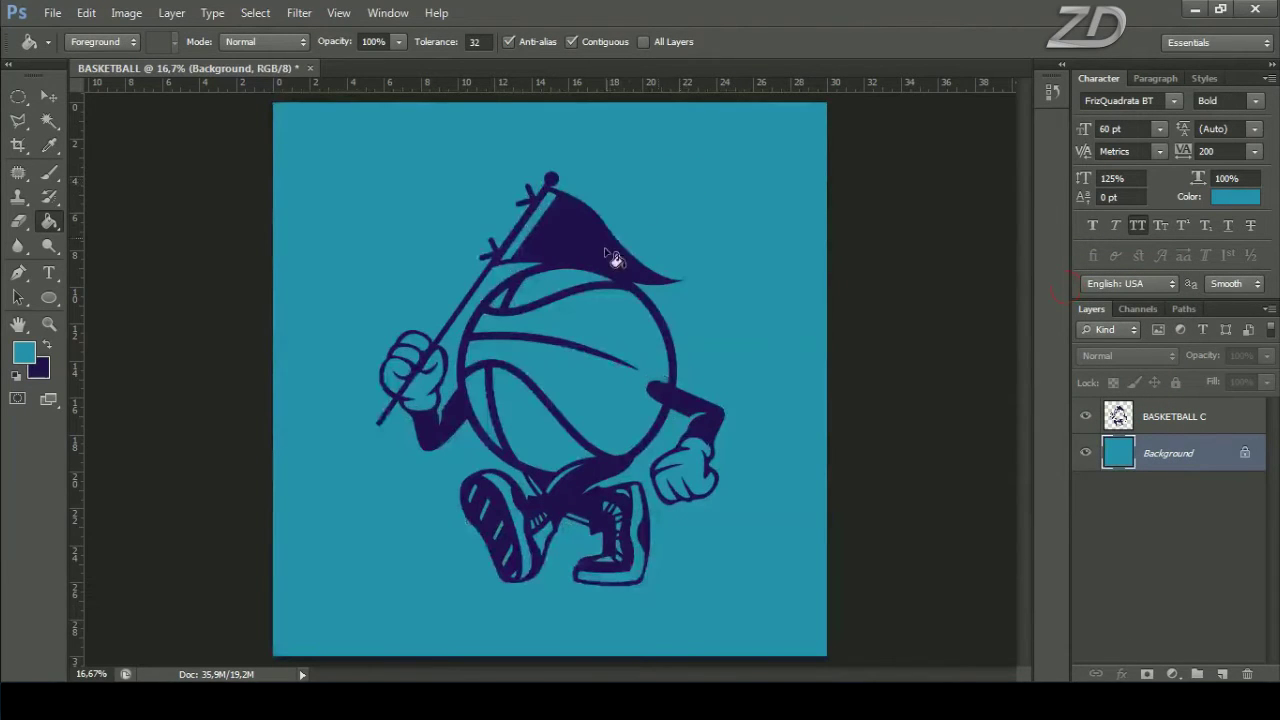
pyautogui.click(1165, 416)
pyautogui.keyDown('ctrl'); pyautogui.click(1120, 418); pyautogui.keyUp('ctrl')
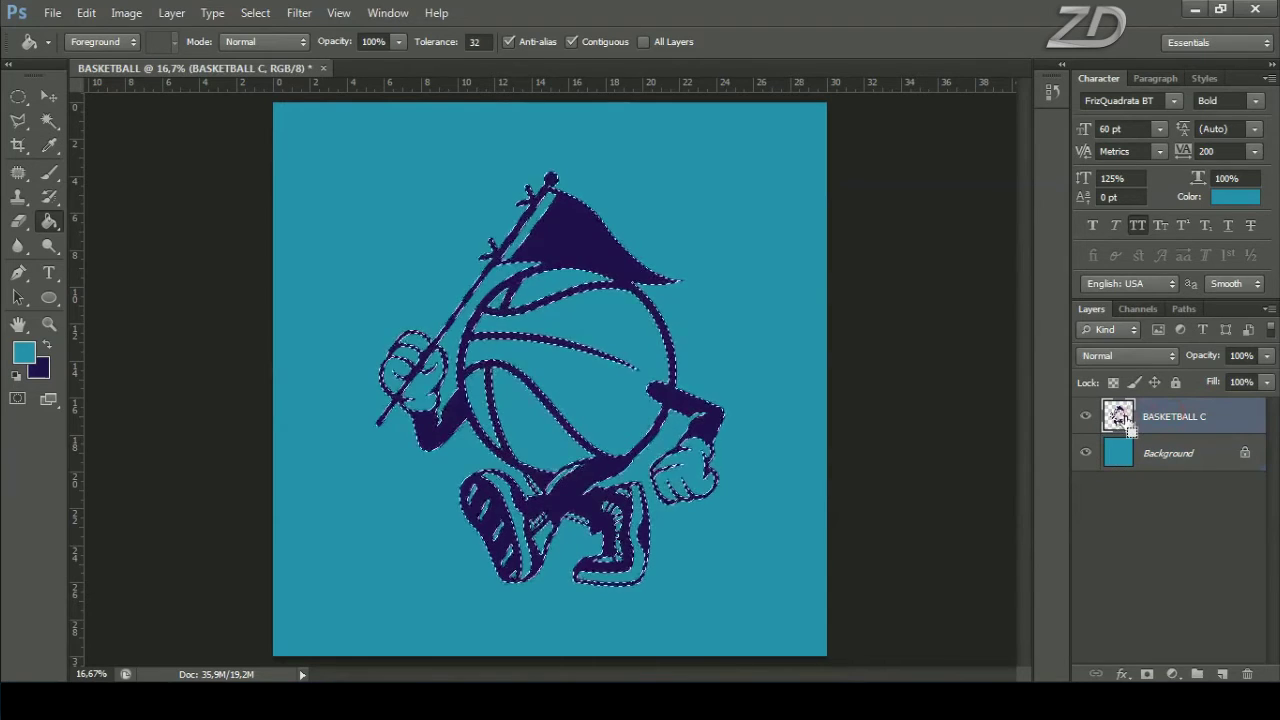
# Step: Choose the Brush Tool and set its size to 1289 px
pyautogui.rightClick(50, 172)
pyautogui.click(114, 171)
pyautogui.rightClick(443, 236)
pyautogui.moveTo(488, 280); pyautogui.dragTo(630, 286)
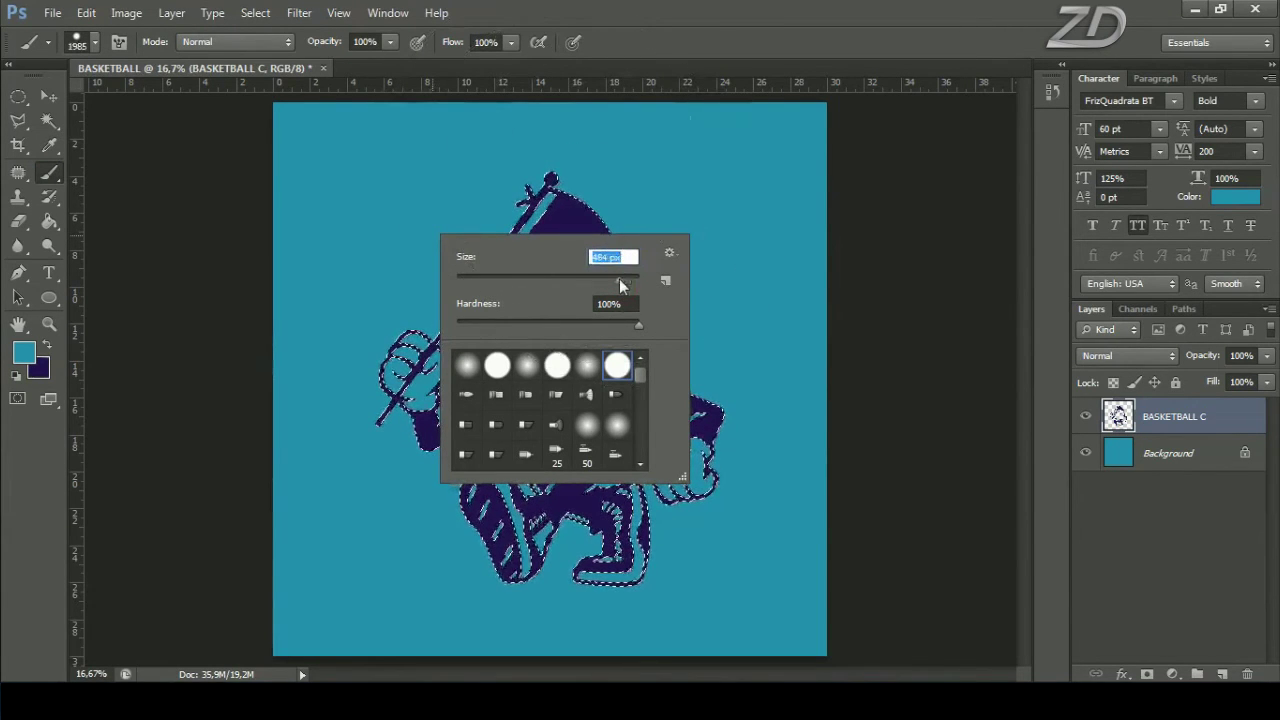
pyautogui.moveTo(624, 288); pyautogui.dragTo(624, 284)
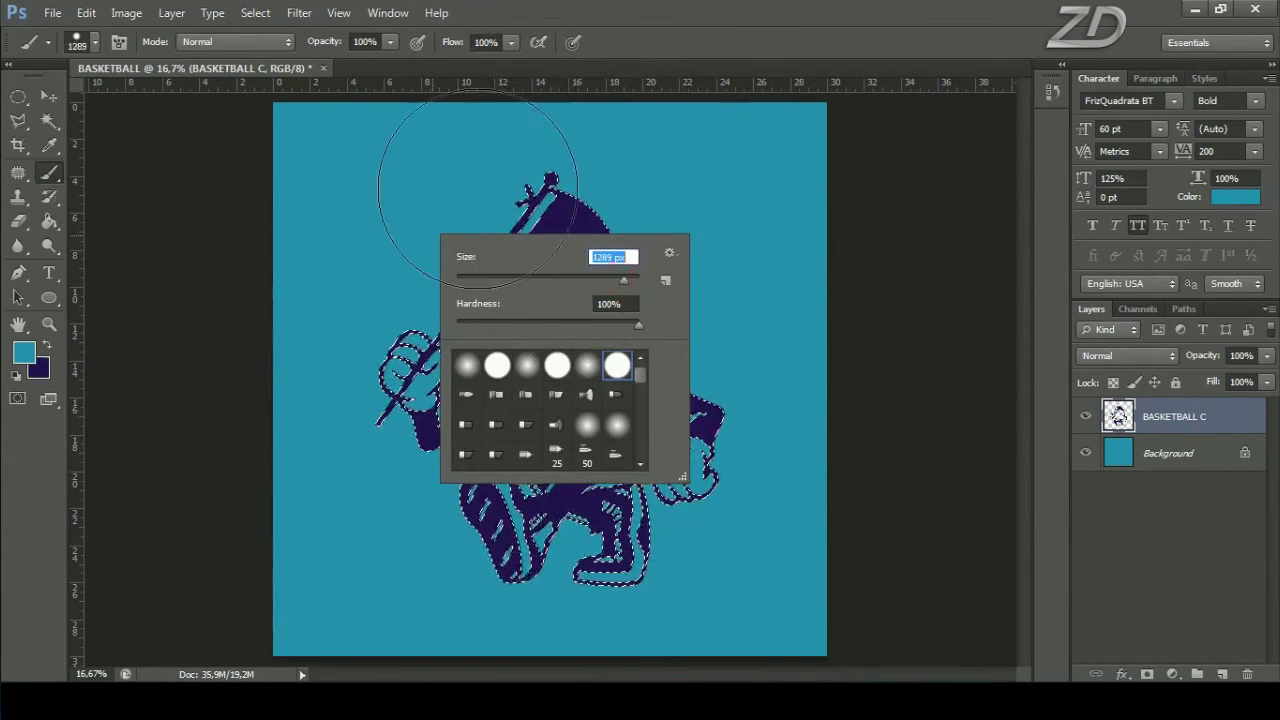
# Step: Set the foreground to #30215f, paint over the mascot selection, then deselect
pyautogui.click(46, 345)
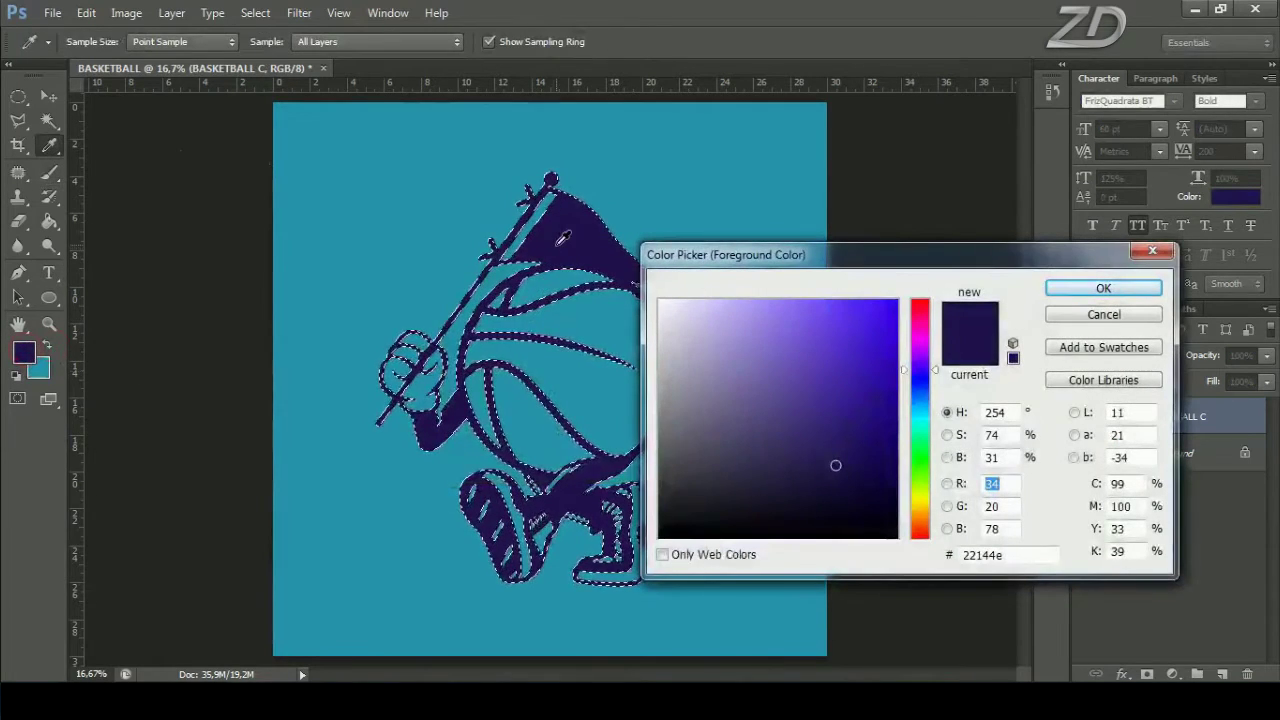
pyautogui.click(815, 449)
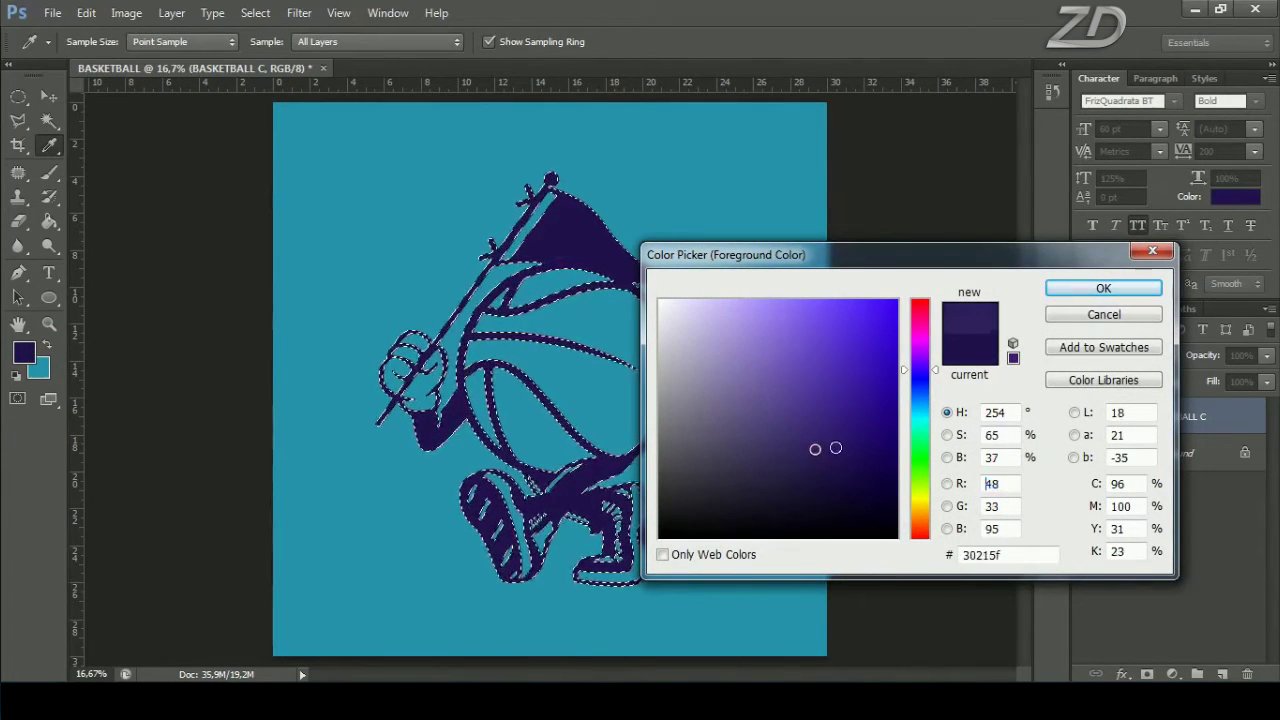
pyautogui.click(1072, 288)
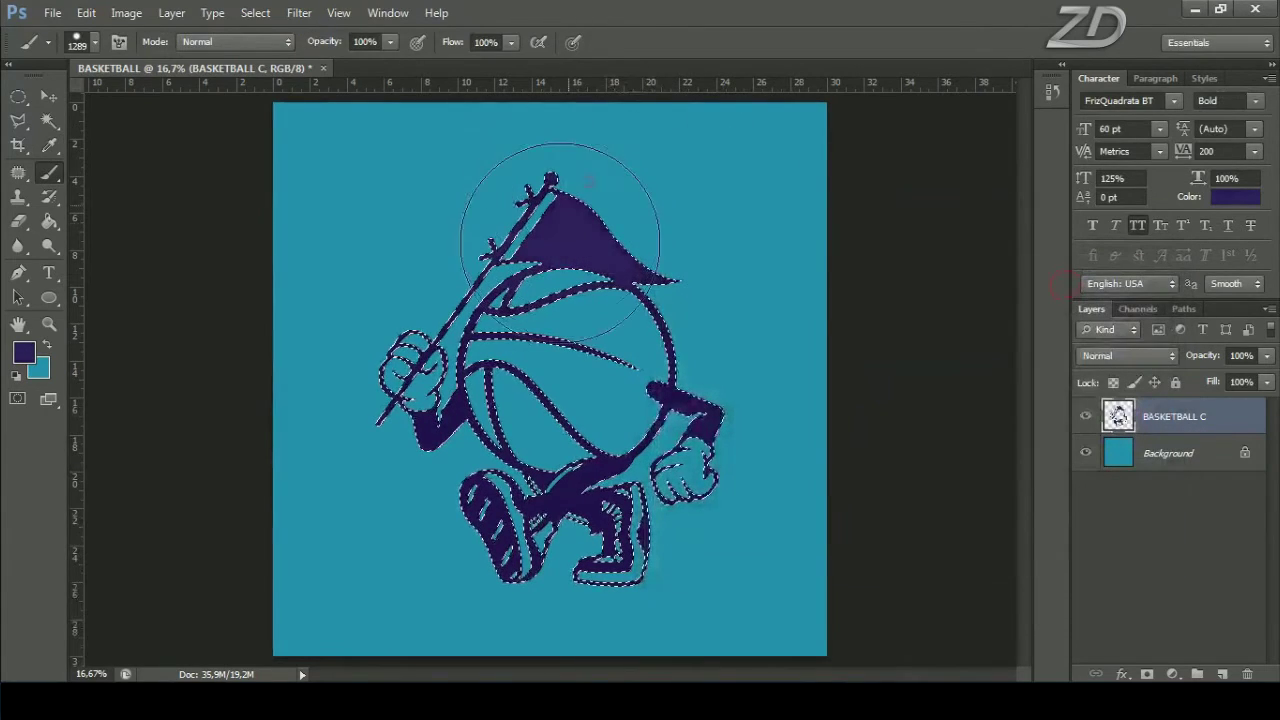
pyautogui.moveTo(443, 405); pyautogui.dragTo(602, 265)
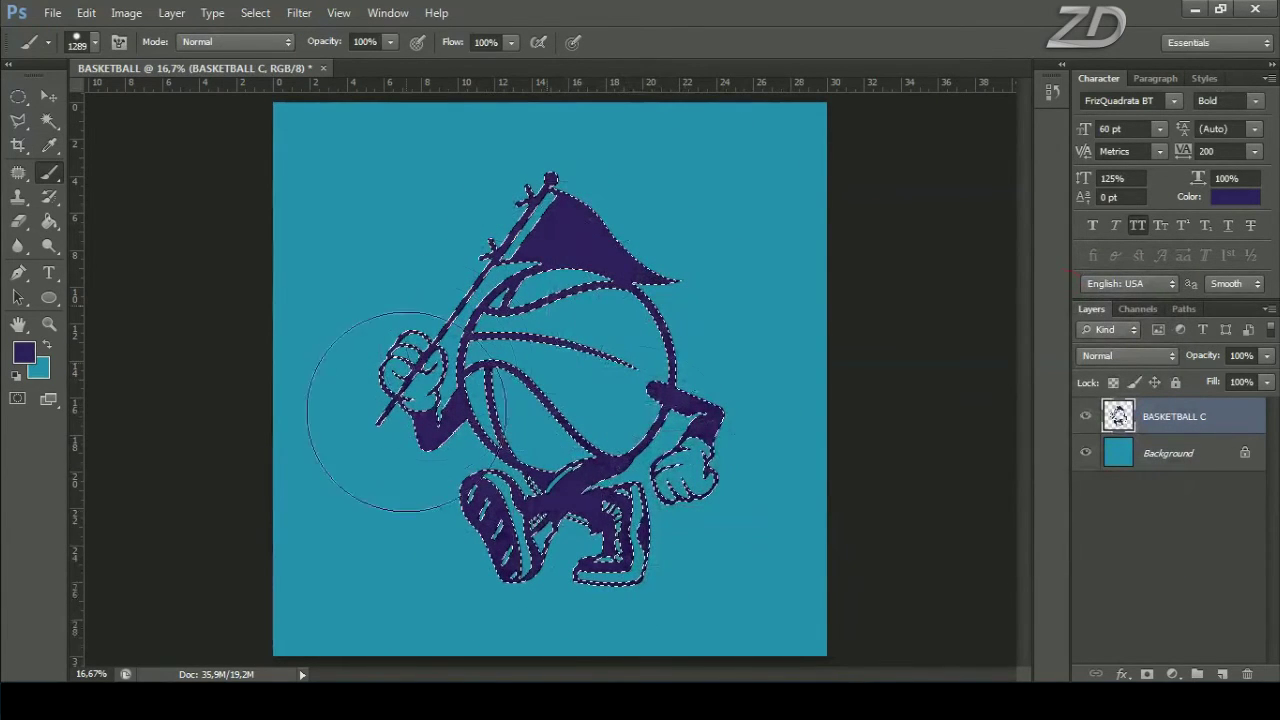
pyautogui.click(255, 12)
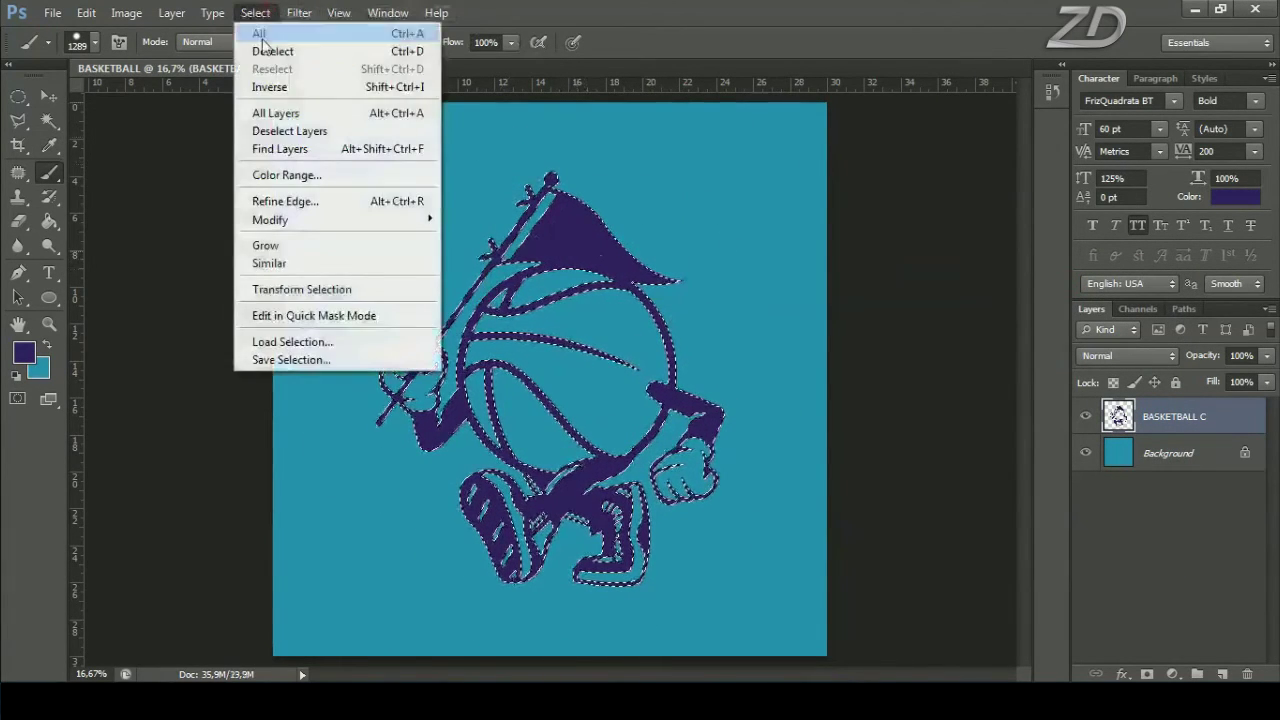
pyautogui.click(272, 51)
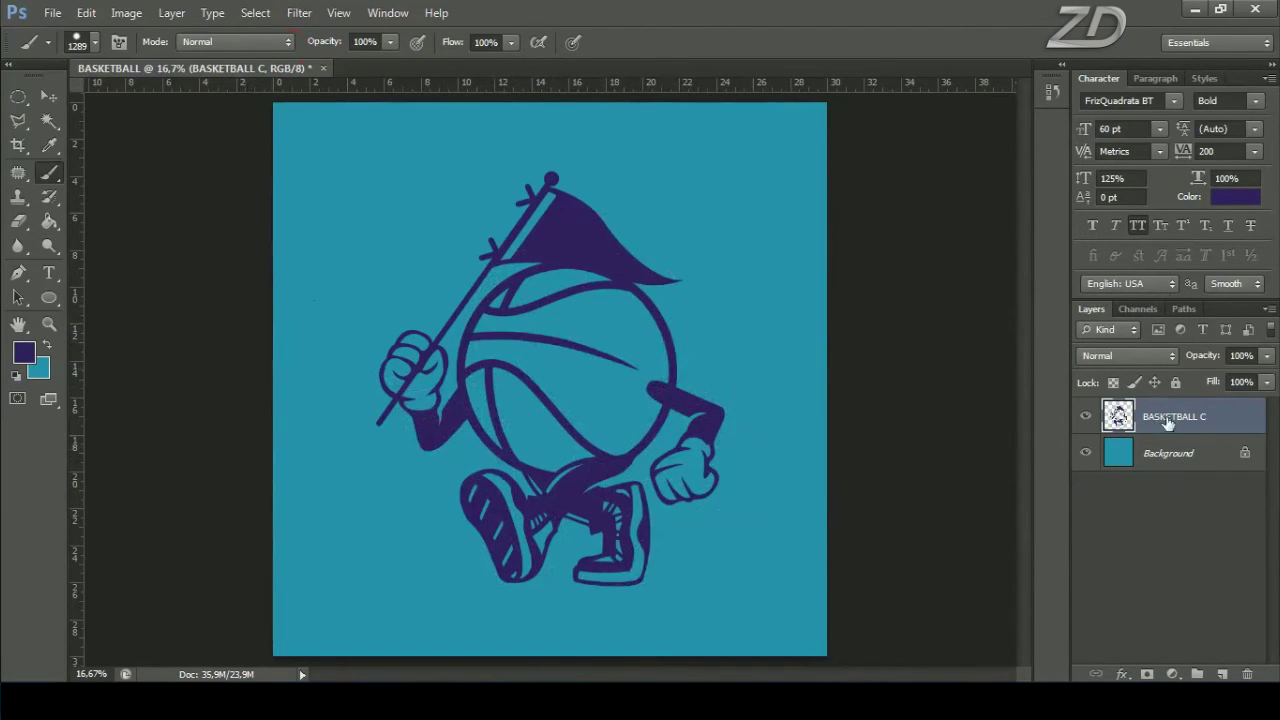
# Step: Add a new layer, pick the Pen Tool, and set the foreground colour to white
pyautogui.click(1224, 673)
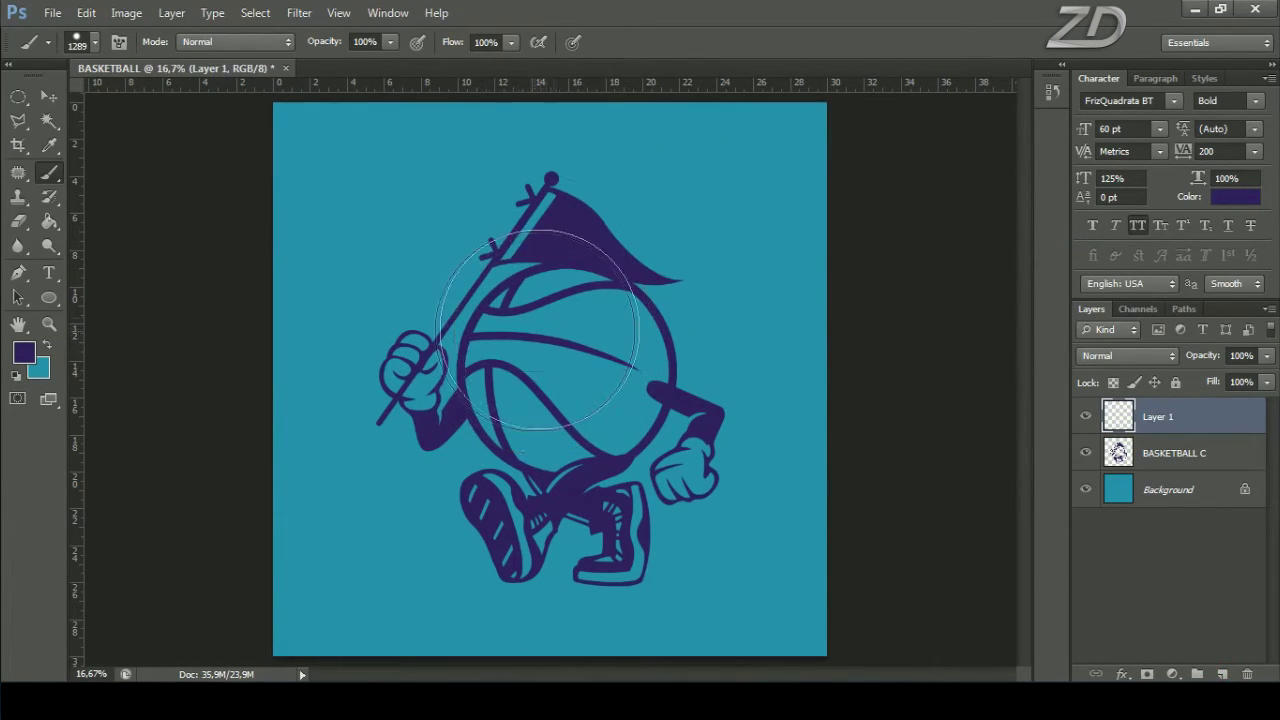
pyautogui.click(18, 272)
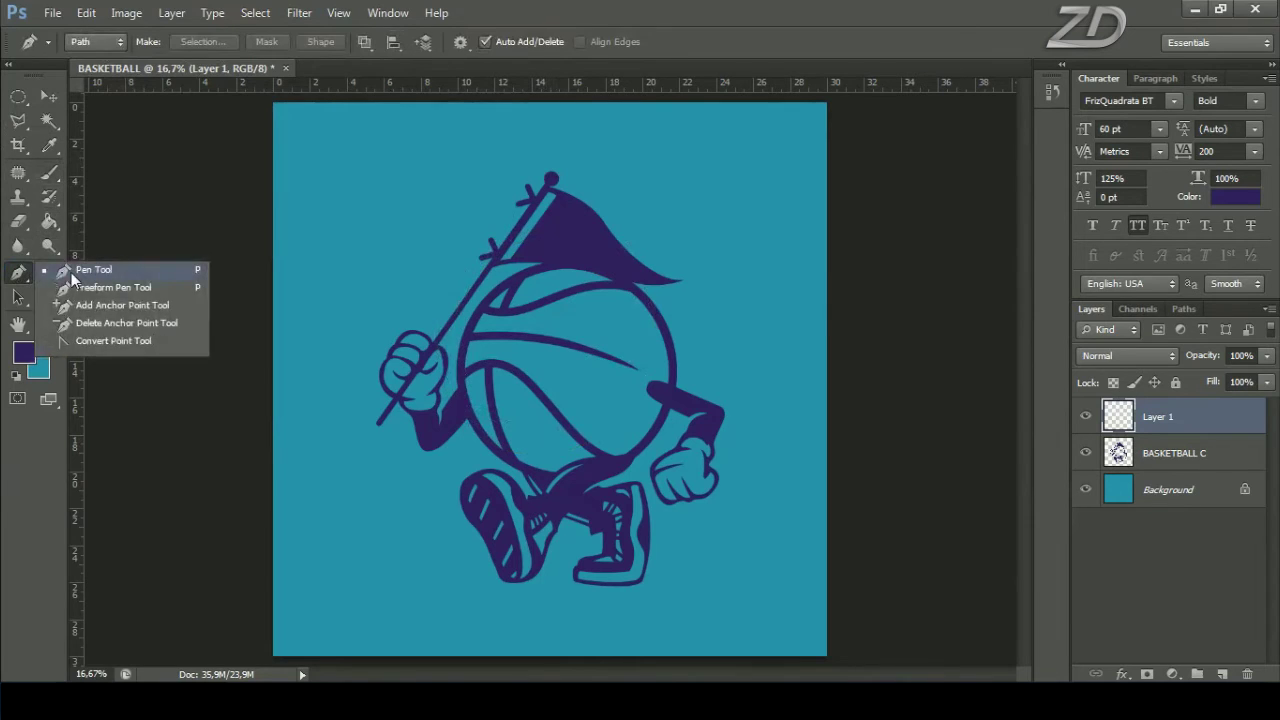
pyautogui.click(71, 273)
pyautogui.click(24, 352)
pyautogui.moveTo(697, 349); pyautogui.dragTo(658, 298)
pyautogui.click(1081, 288)
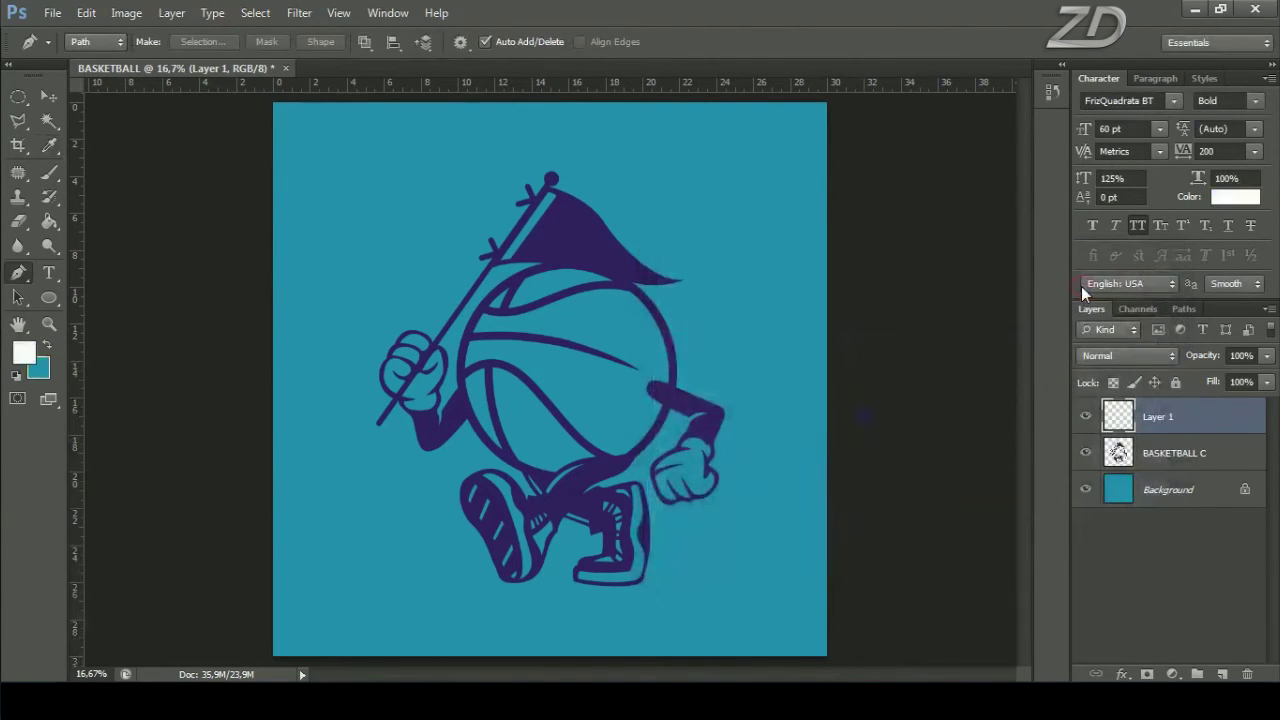
# Step: Zoom in and trace a highlight path along the basketball's upper-left edge
pyautogui.hotkey('ctrl', '+')
pyautogui.hotkey('ctrl', '+')
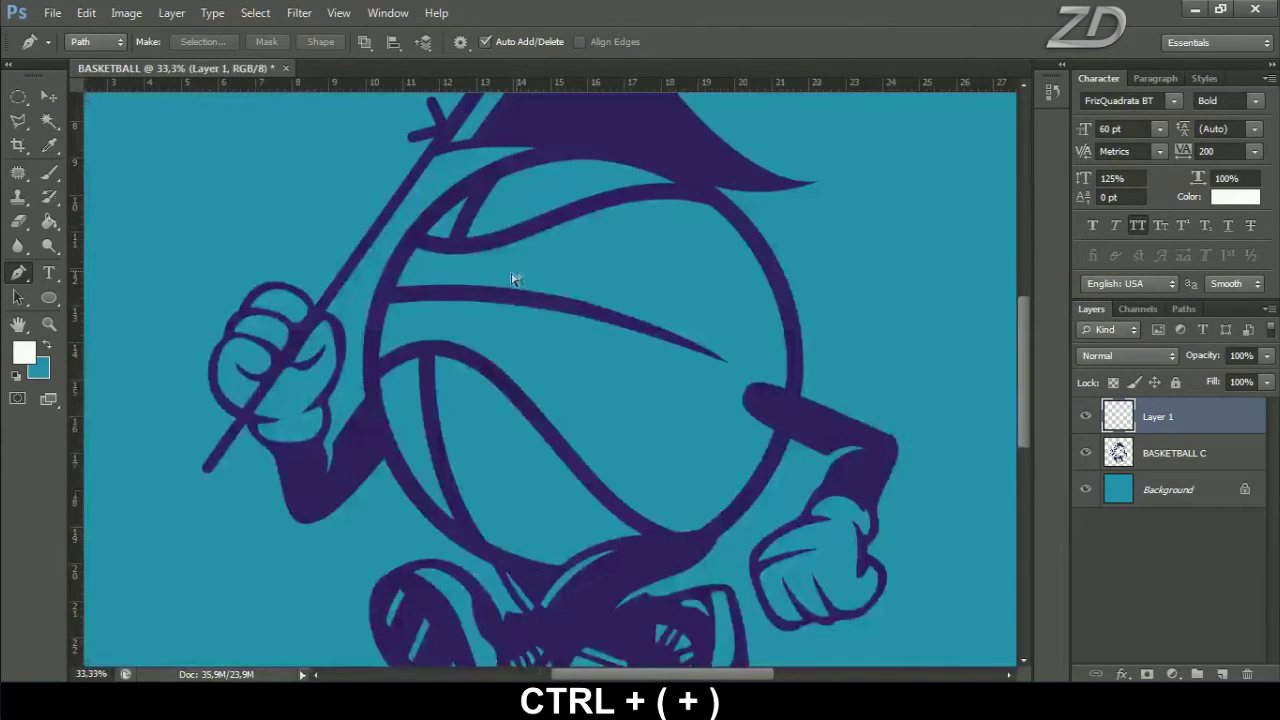
pyautogui.hotkey('ctrl', '+')
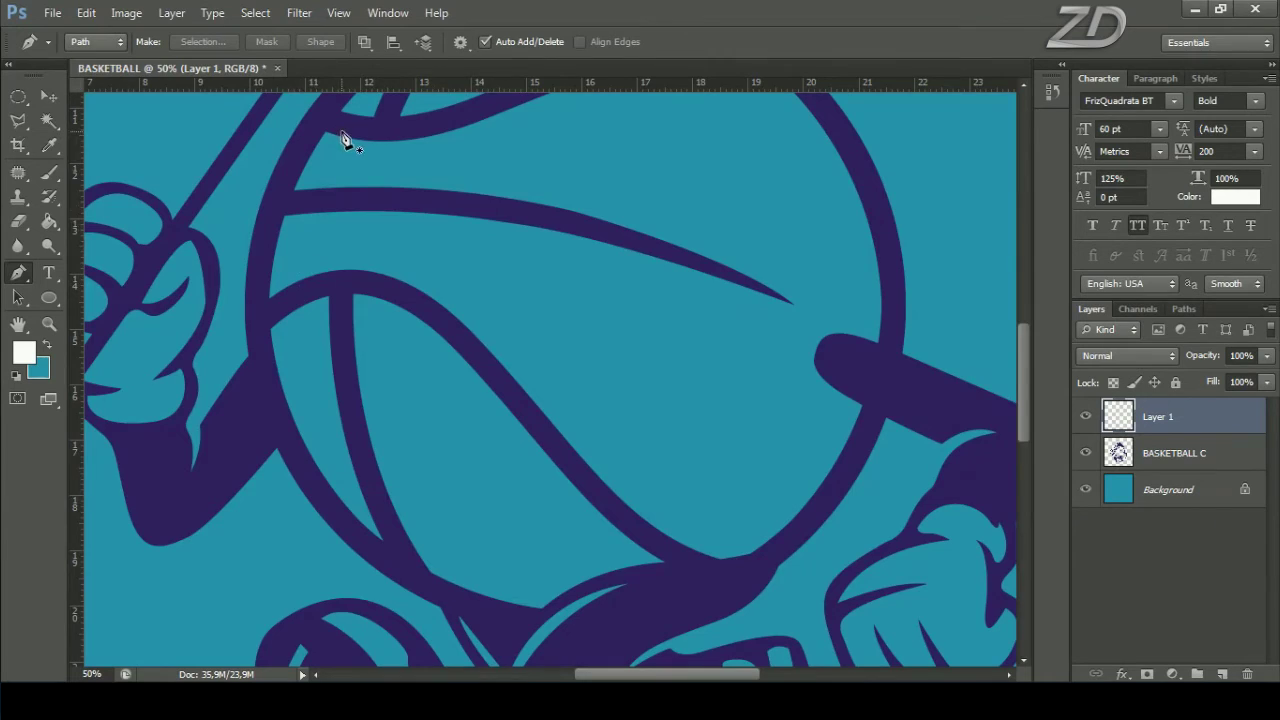
pyautogui.moveTo(342, 138); pyautogui.dragTo(325, 290)
pyautogui.moveTo(398, 241); pyautogui.dragTo(386, 271)
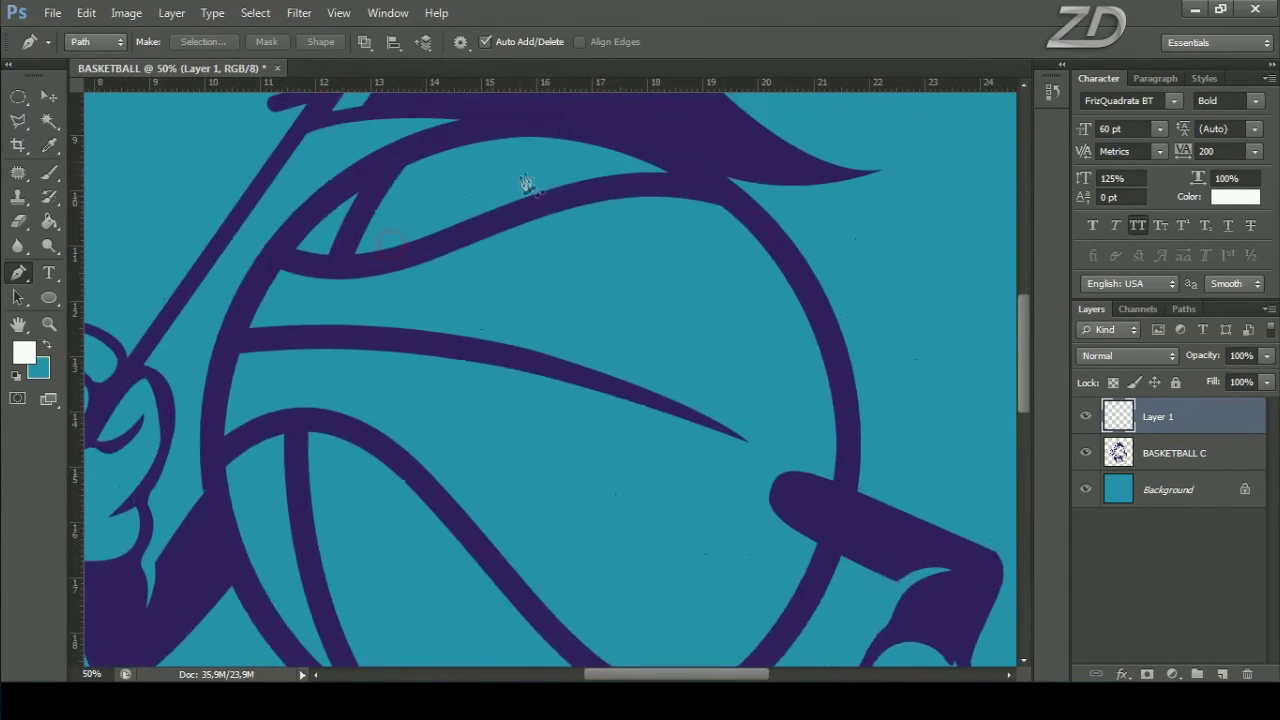
pyautogui.click(592, 145)
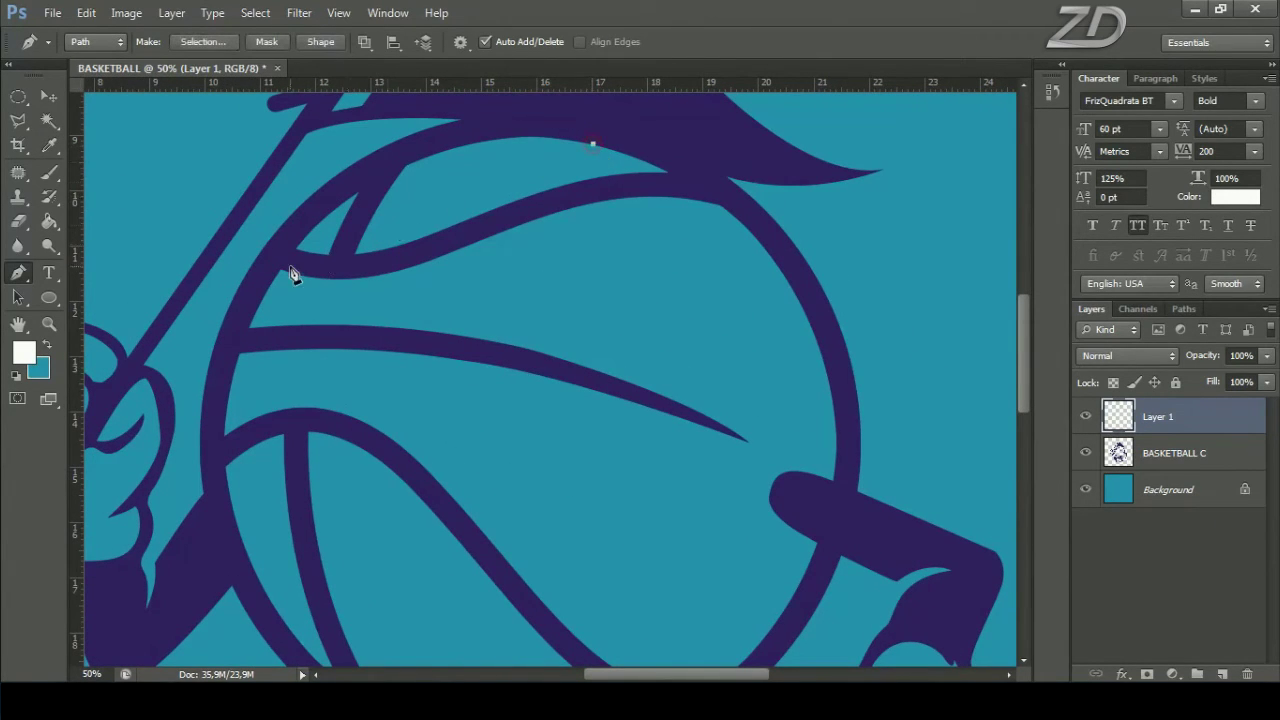
pyautogui.moveTo(223, 390); pyautogui.dragTo(167, 430)
pyautogui.moveTo(405, 438); pyautogui.dragTo(424, 341)
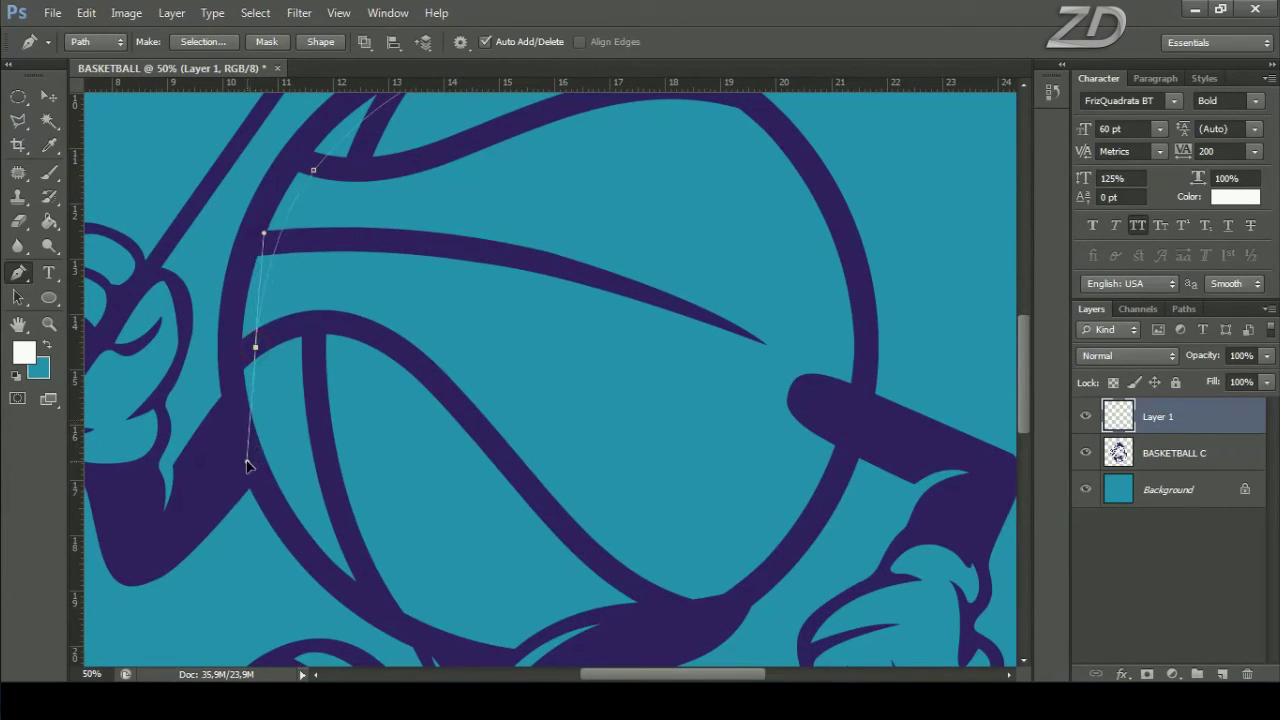
pyautogui.scroll(-3, 390, 493)
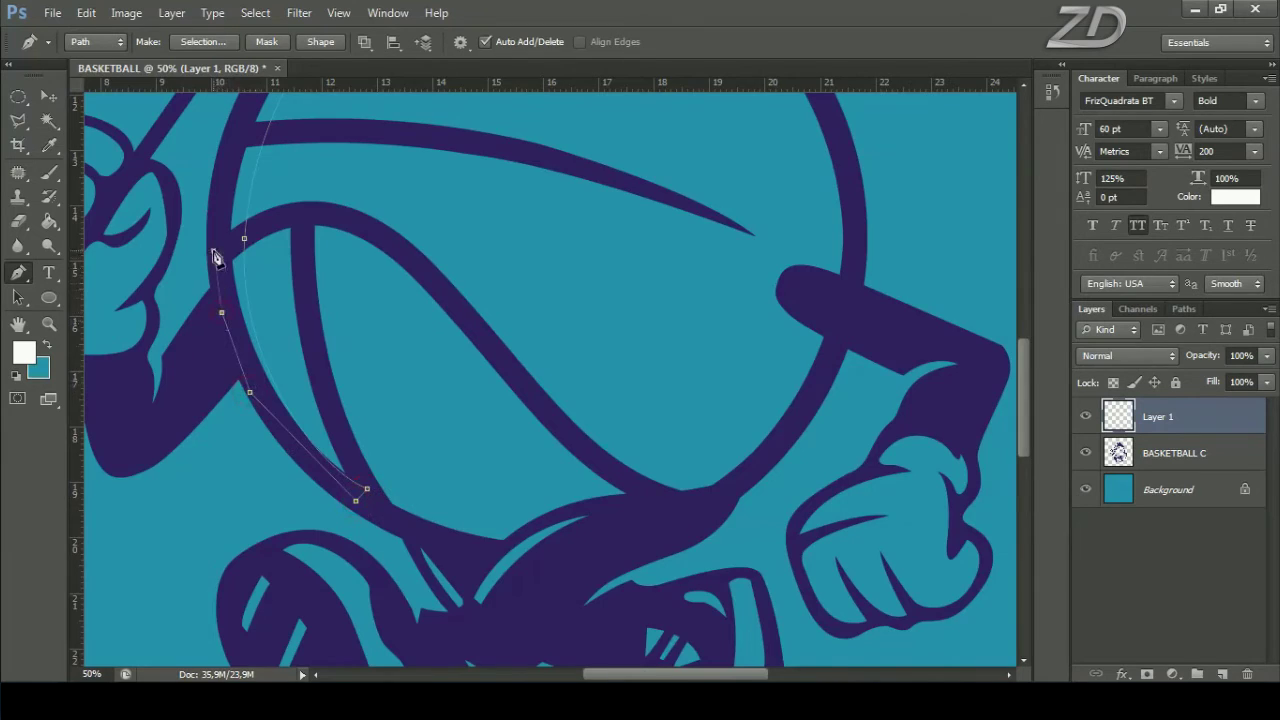
pyautogui.scroll(5, 216, 258)
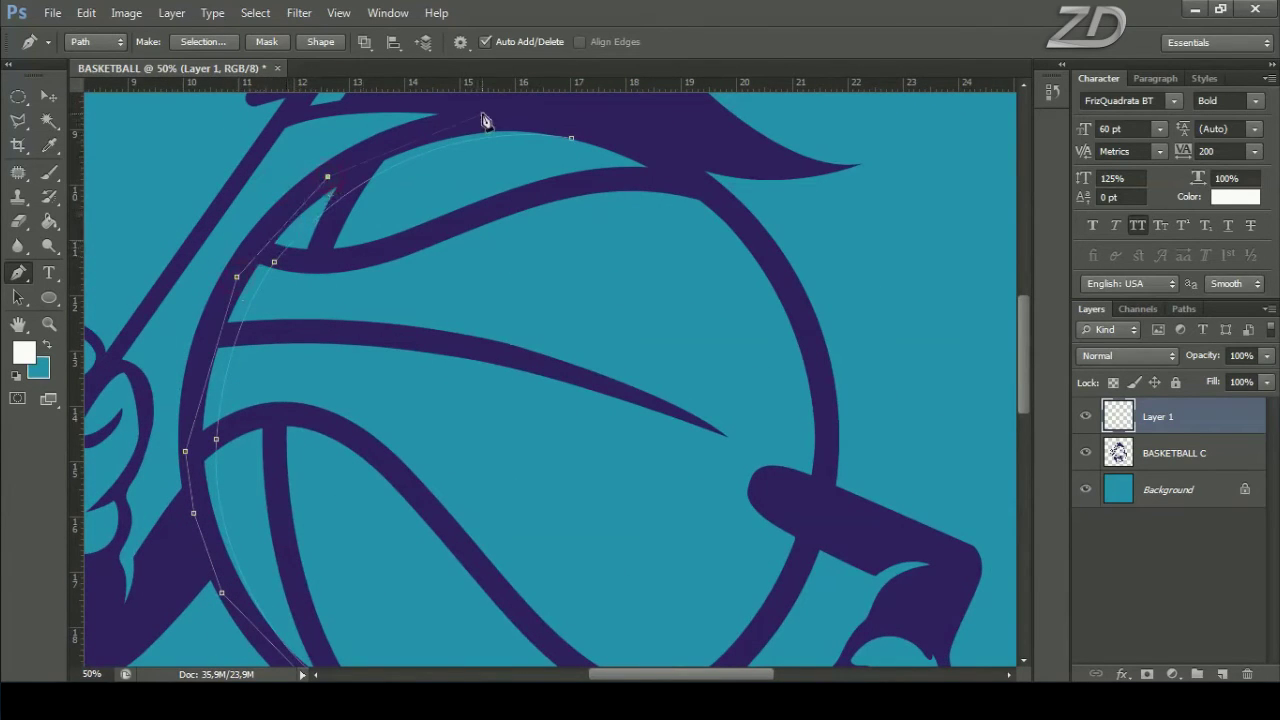
# Step: Fill the path with white, delete the path, and load the mascot artwork as a selection
pyautogui.rightClick(681, 219)
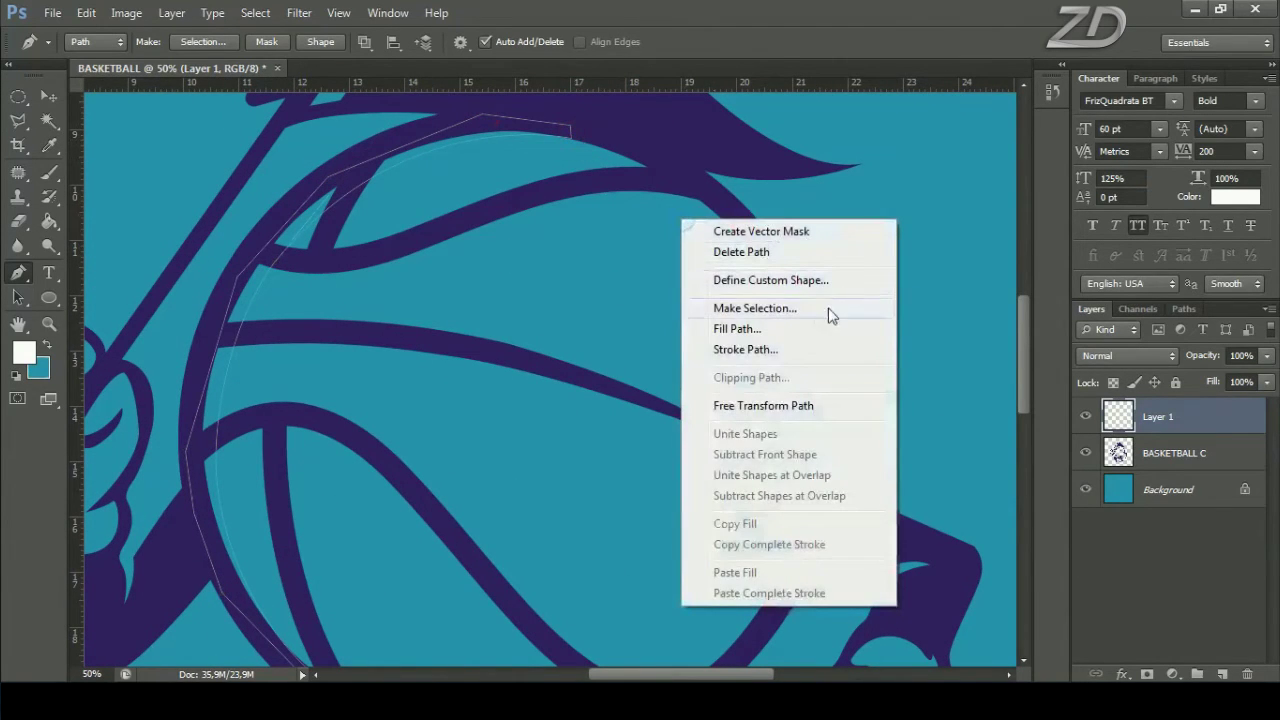
pyautogui.click(779, 328)
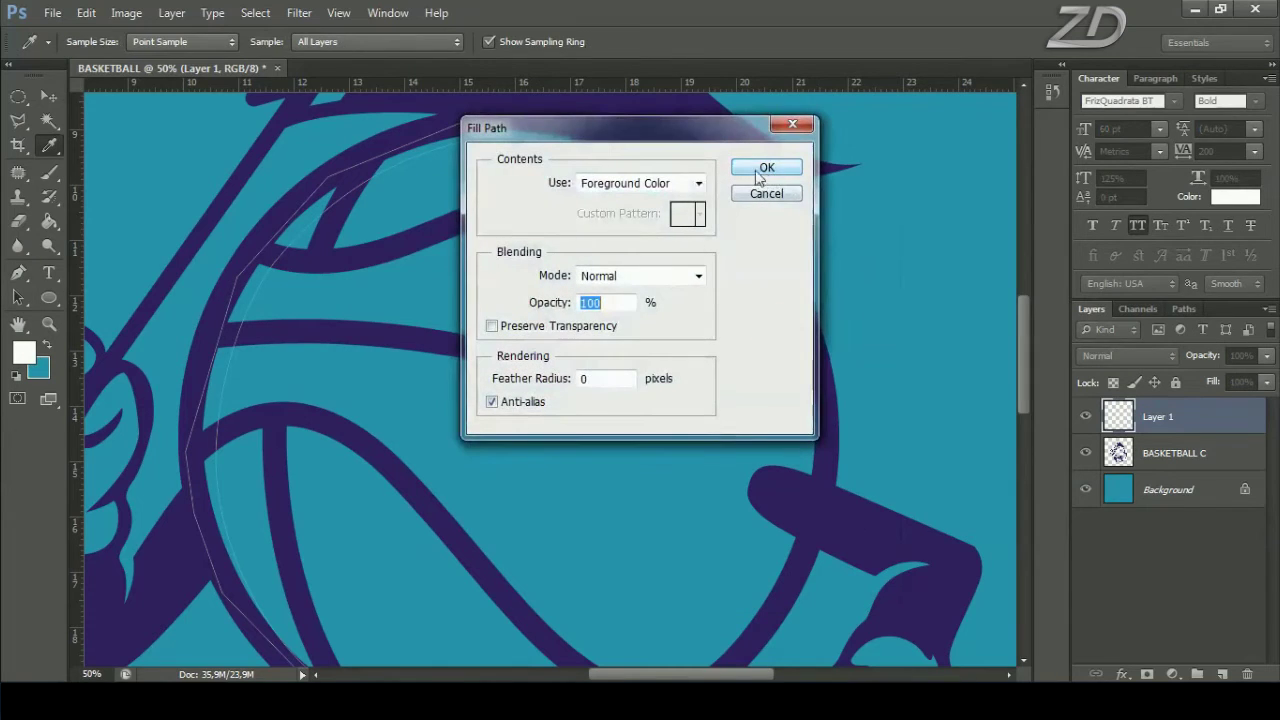
pyautogui.press('Return')
pyautogui.rightClick(524, 232)
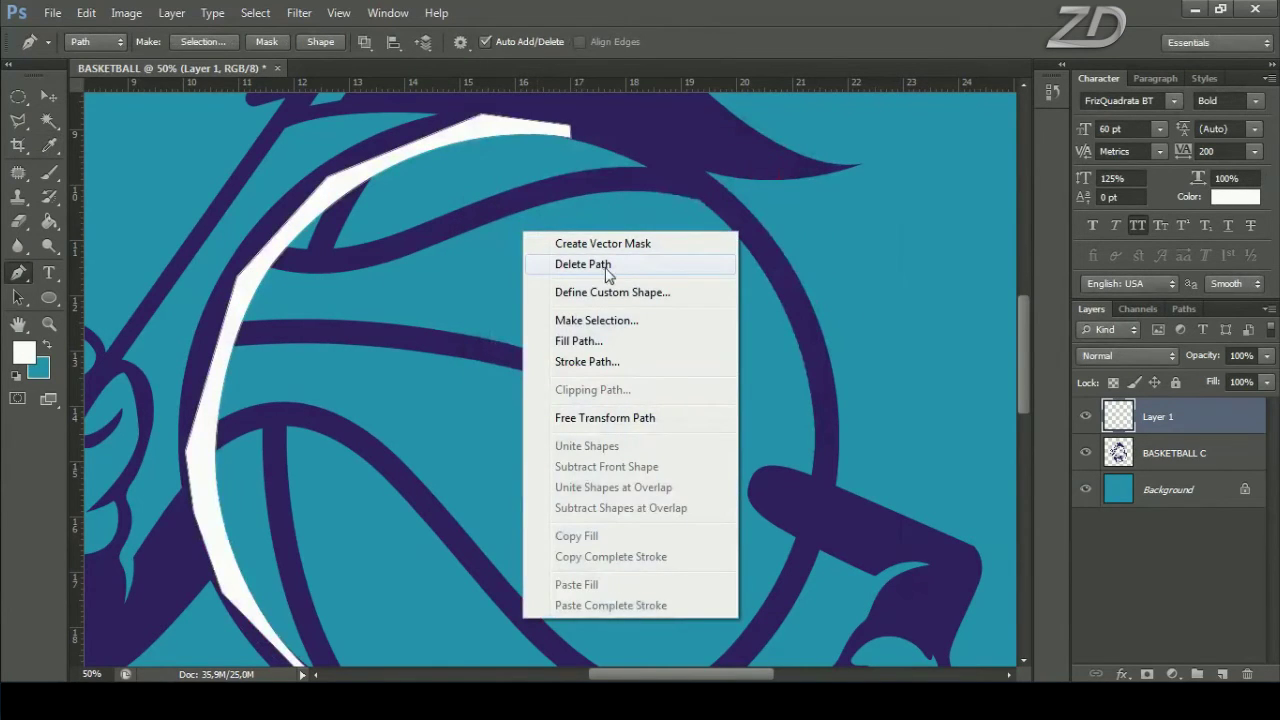
pyautogui.click(605, 266)
pyautogui.hotkey('ctrl', '+')
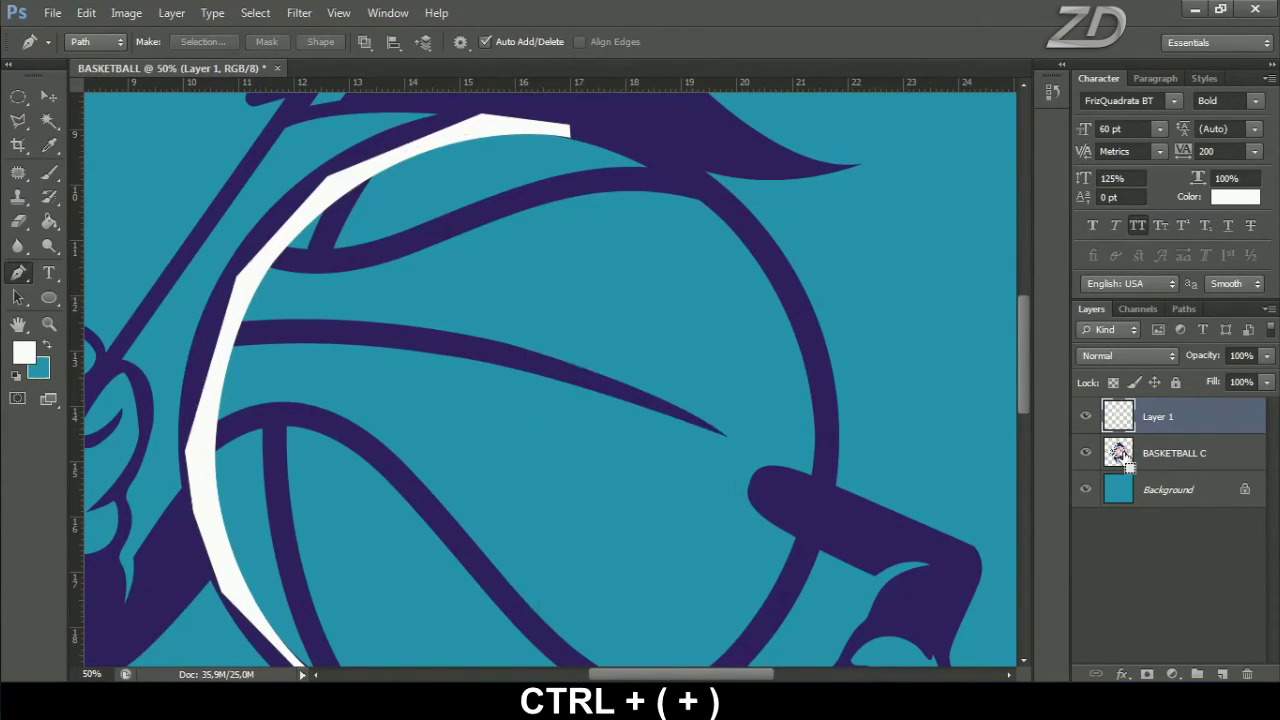
pyautogui.keyDown('ctrl'); pyautogui.click(1118, 453); pyautogui.keyUp('ctrl')
pyautogui.hotkey('ctrl', '-')
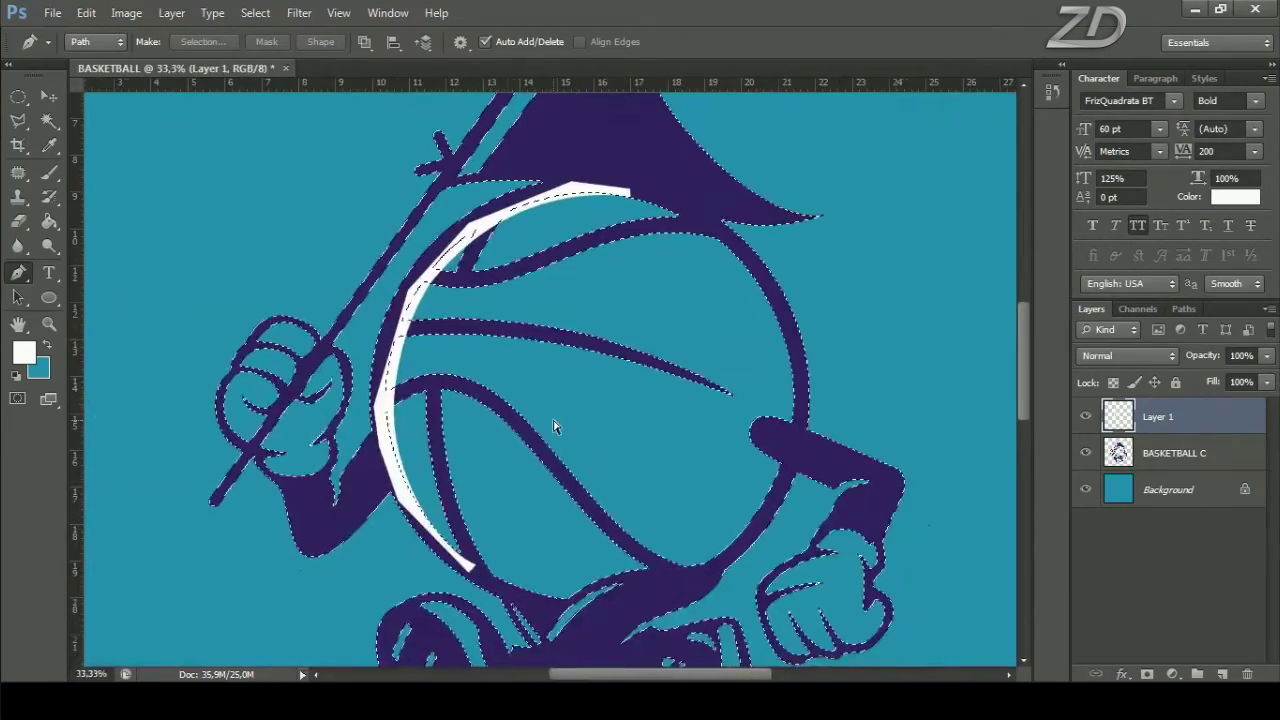
# Step: Erase the overlapping white with an enlarged eraser, leaving a thin crescent, then deselect
pyautogui.moveTo(18, 221); pyautogui.dragTo(85, 231)
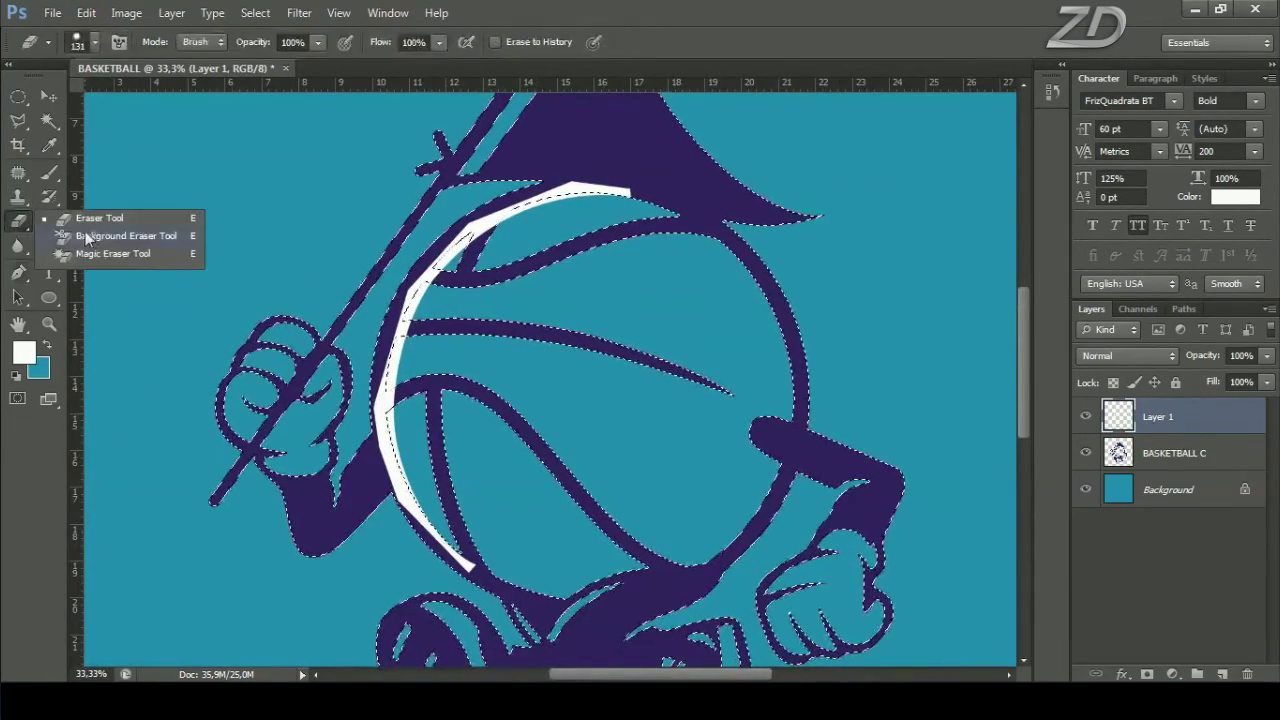
pyautogui.rightClick(435, 250)
pyautogui.moveTo(560, 292); pyautogui.dragTo(610, 294)
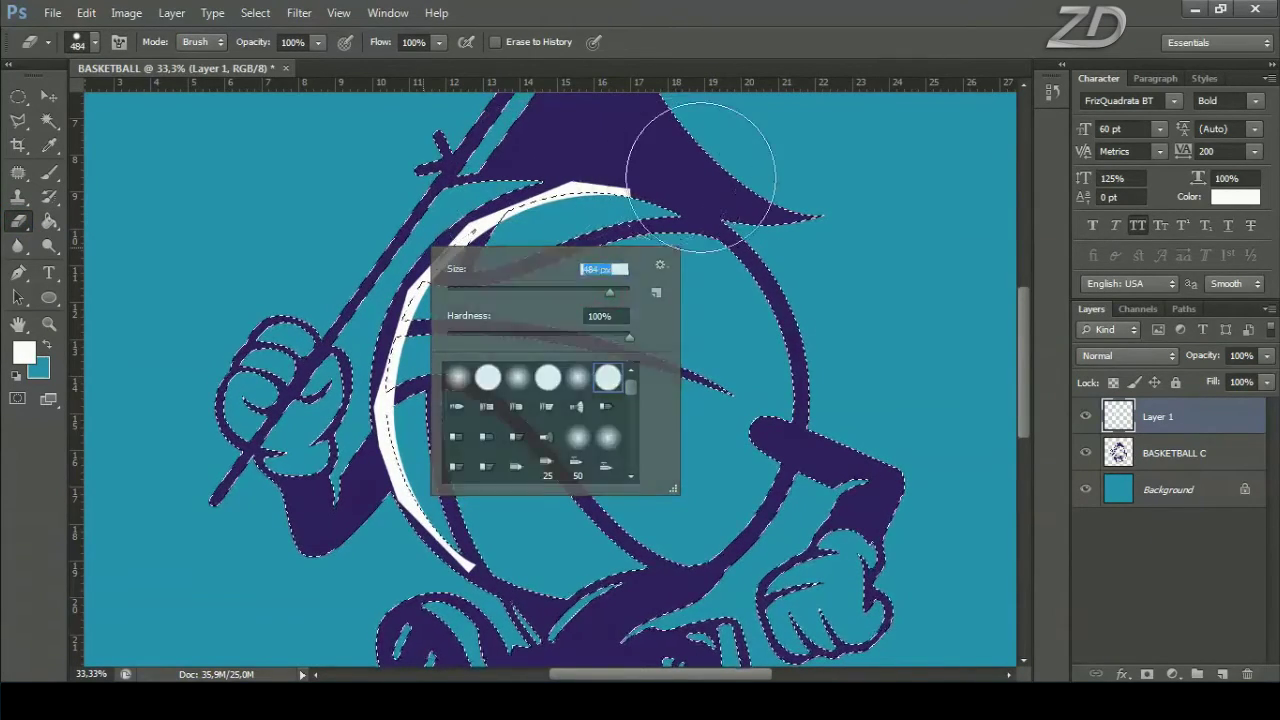
pyautogui.press('Return')
pyautogui.moveTo(420, 432); pyautogui.dragTo(468, 545)
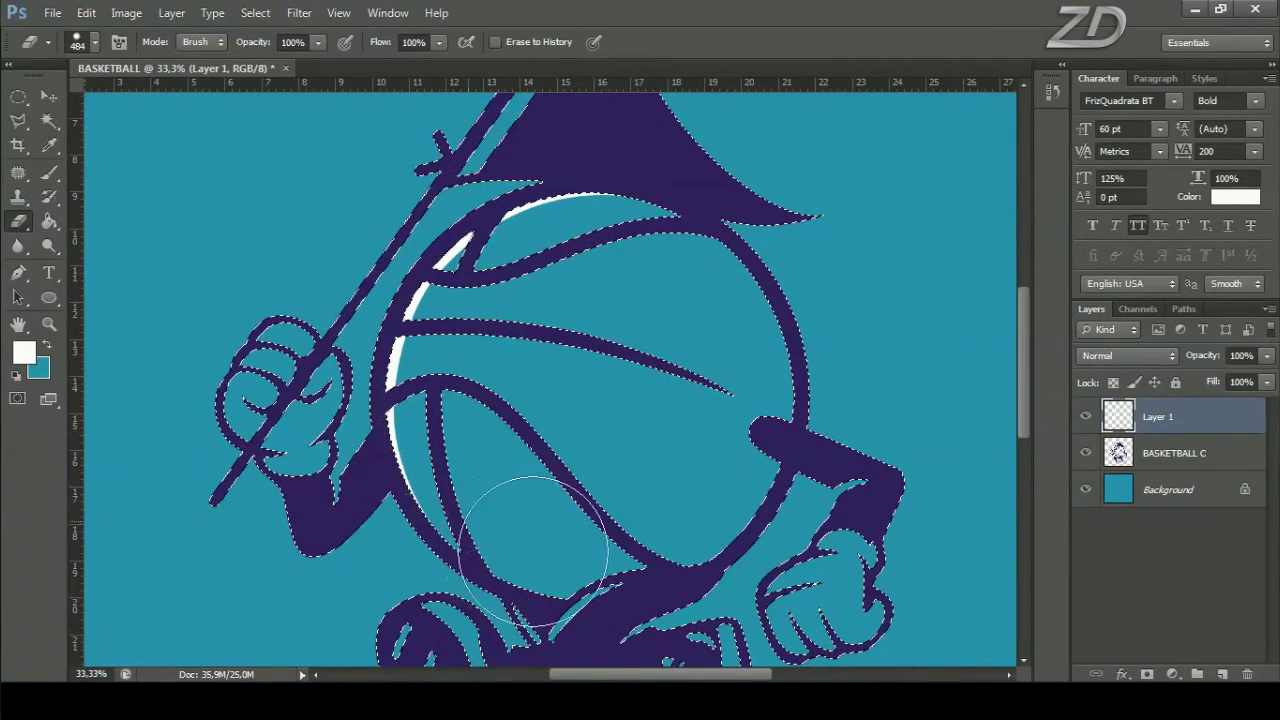
pyautogui.click(272, 12)
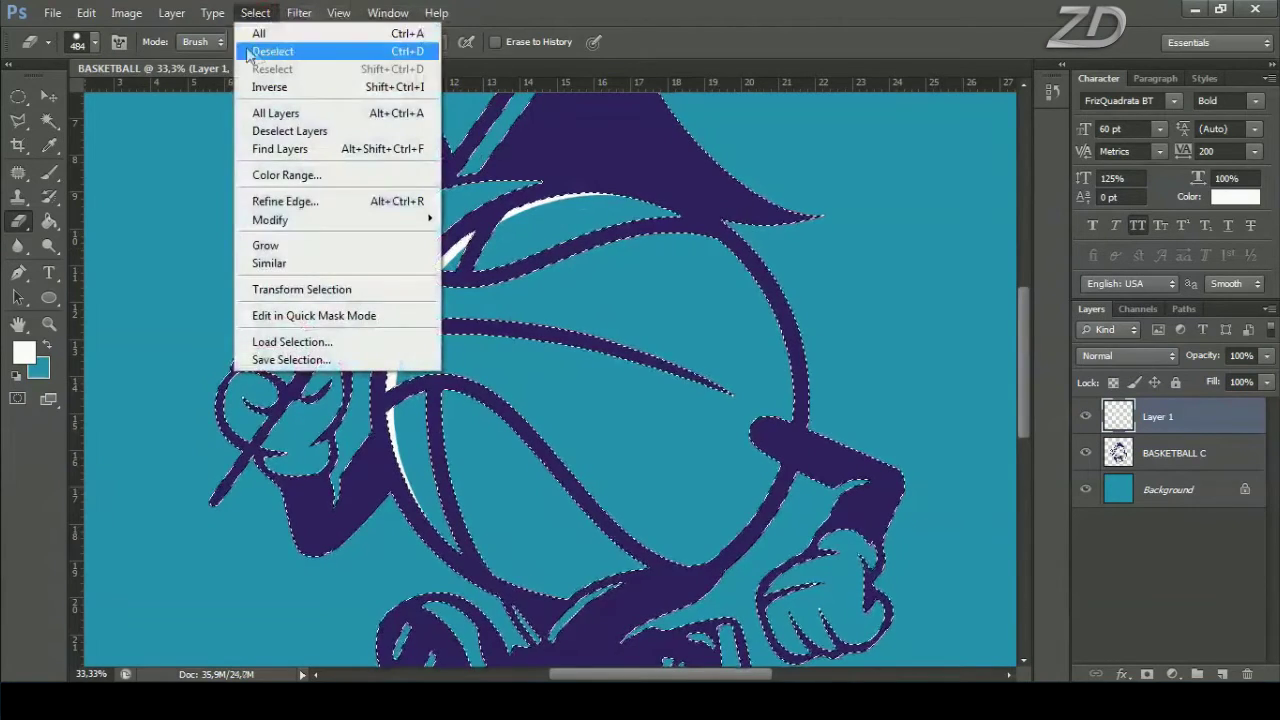
pyautogui.click(285, 50)
pyautogui.moveTo(536, 340); pyautogui.dragTo(470, 329)
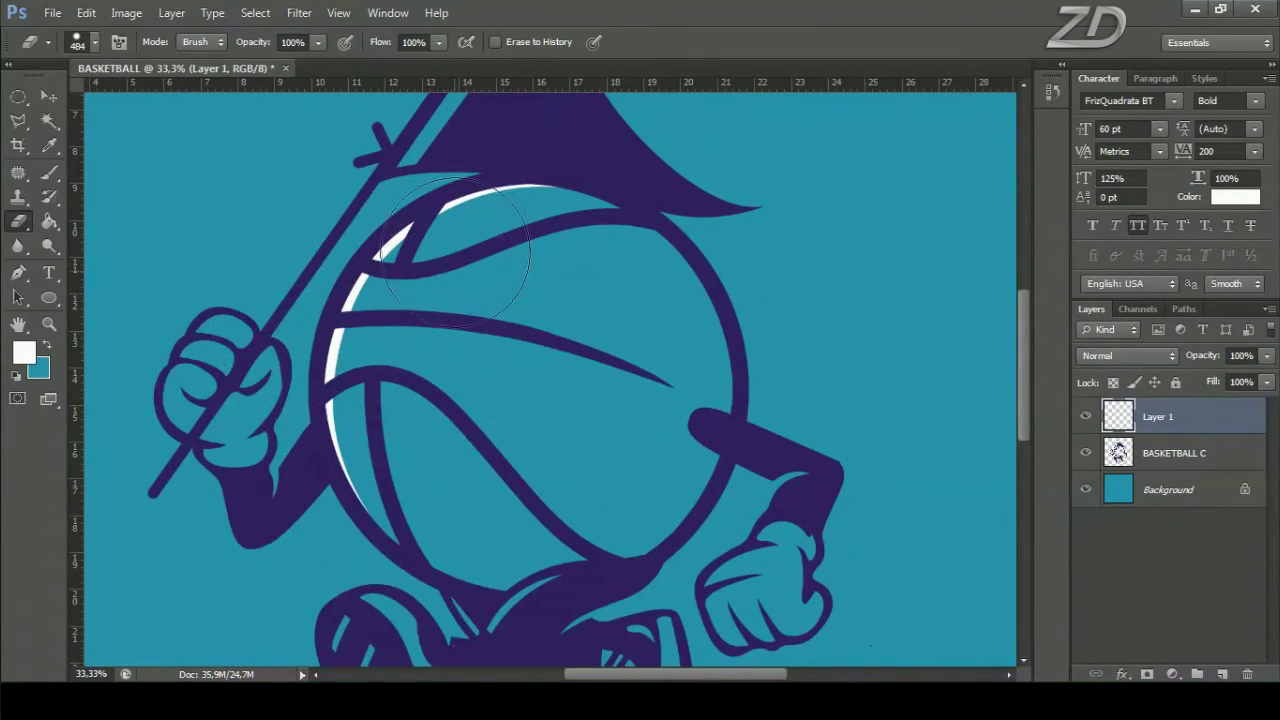
# Step: Draw a pen path along the ball's horizontal seam and fill it with white
pyautogui.click(18, 272)
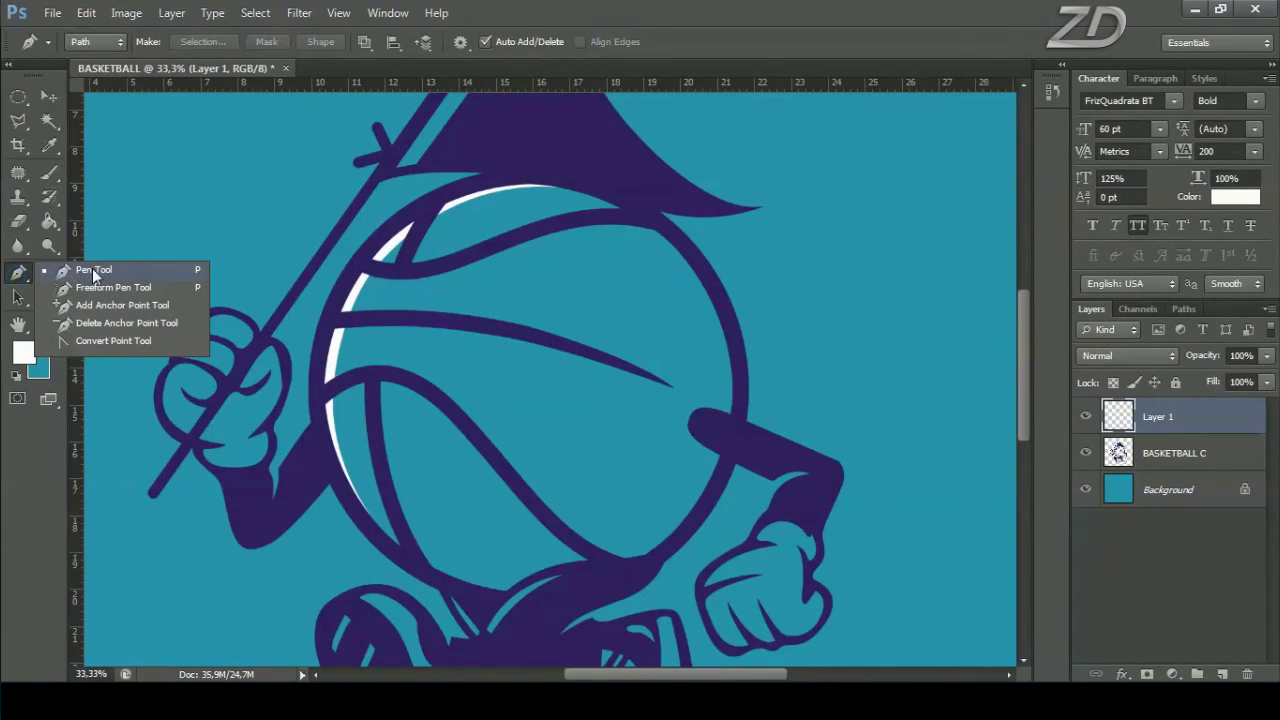
pyautogui.click(101, 277)
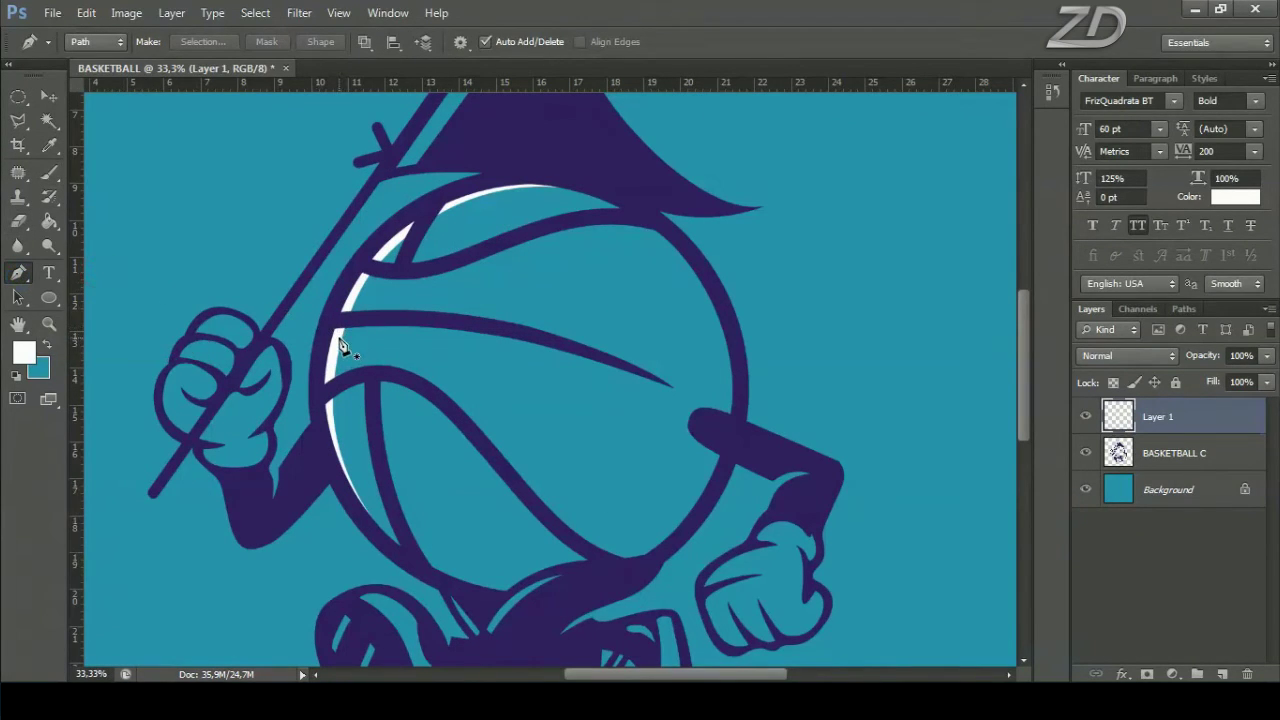
pyautogui.click(339, 340)
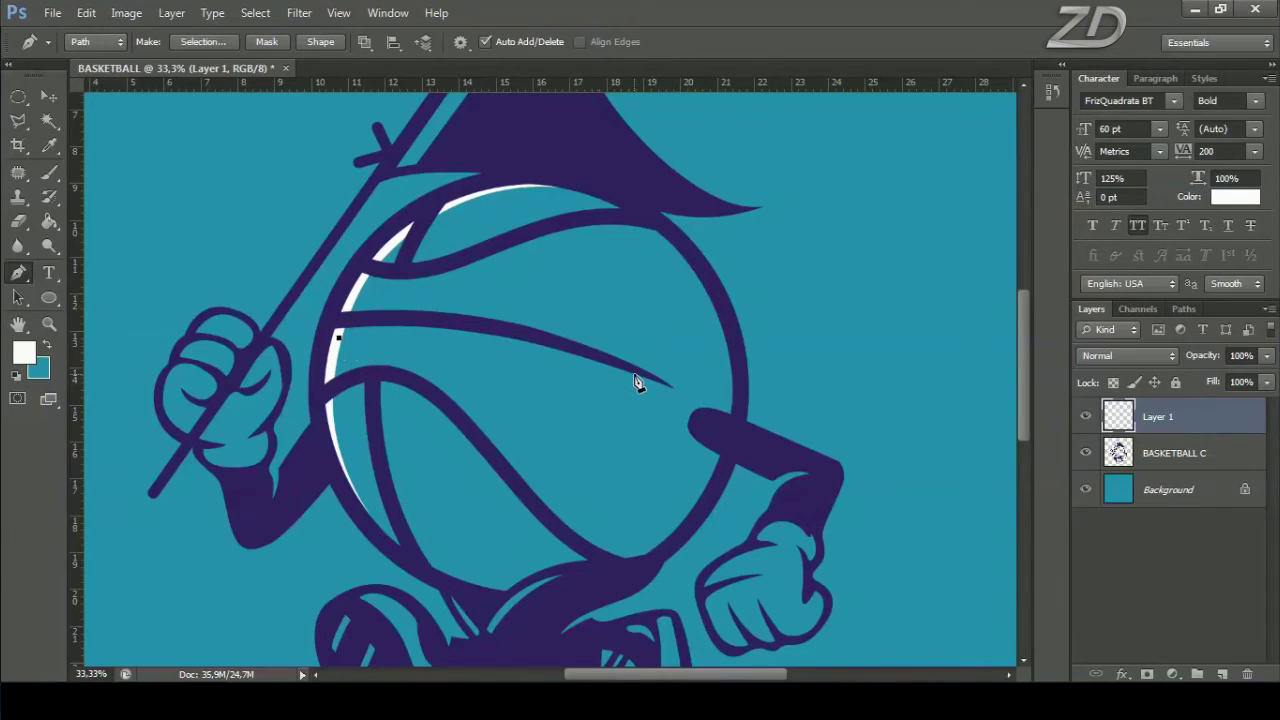
pyautogui.moveTo(775, 436); pyautogui.dragTo(826, 446)
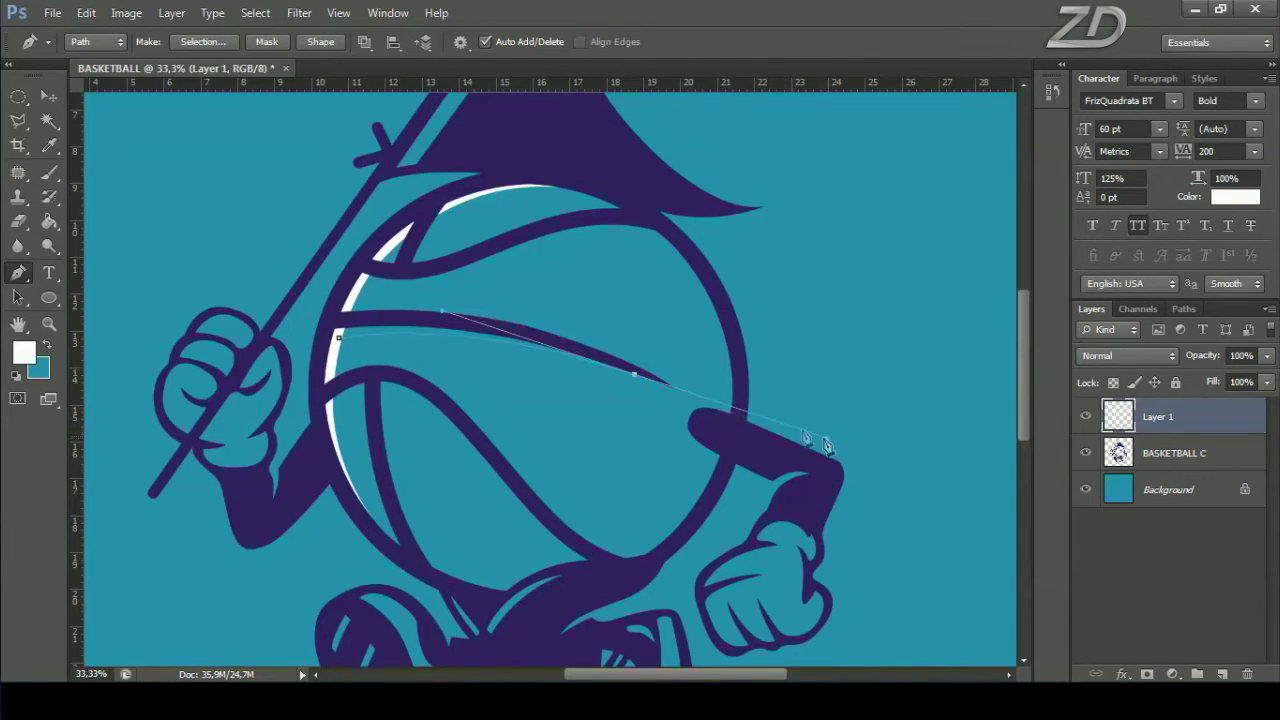
pyautogui.keyDown('alt'); pyautogui.click(636, 376); pyautogui.keyUp('alt')
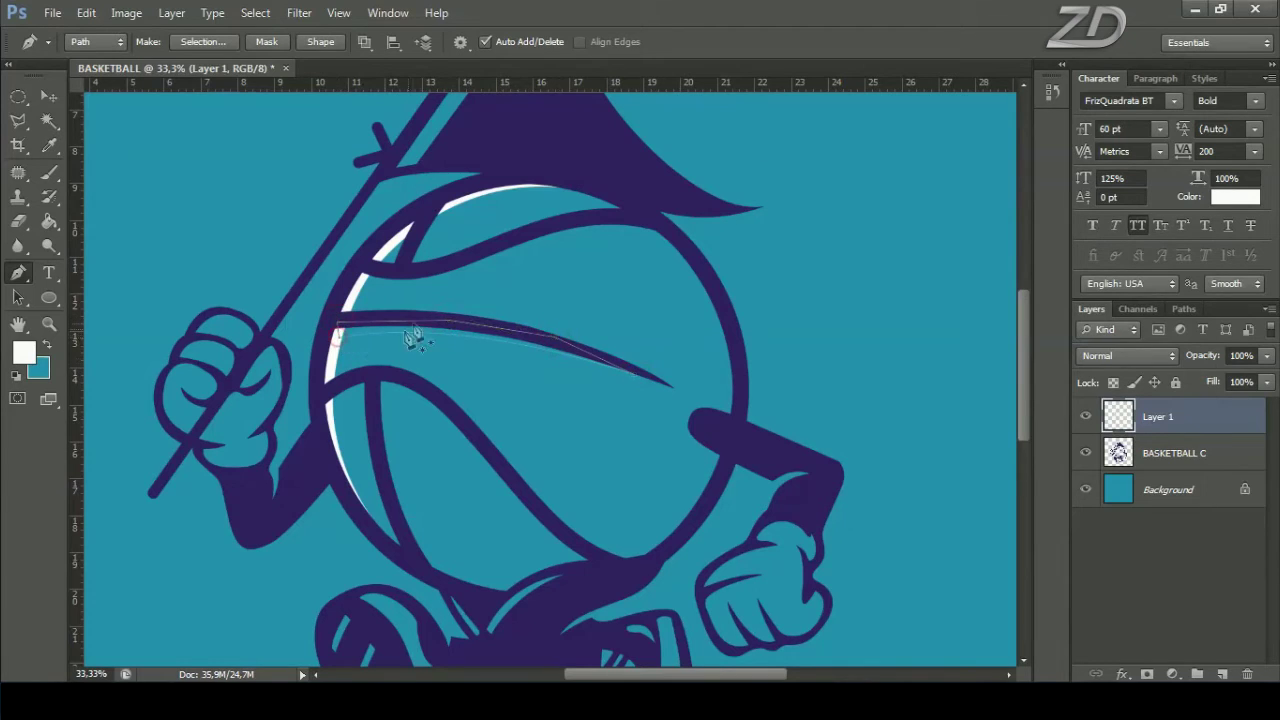
pyautogui.rightClick(430, 285)
pyautogui.click(575, 392)
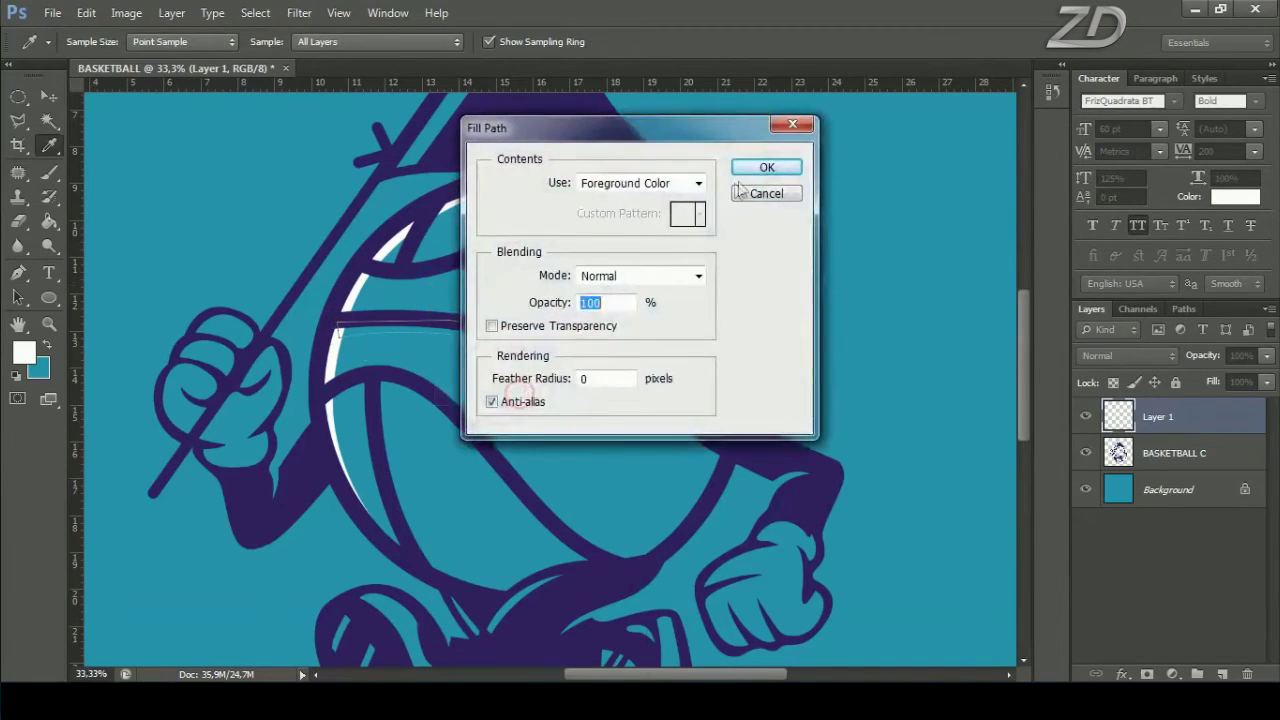
pyautogui.click(766, 168)
# Step: Delete the path, erase white overlapping the purple outline within the artwork selection, and deselect
pyautogui.rightClick(643, 194)
pyautogui.click(725, 224)
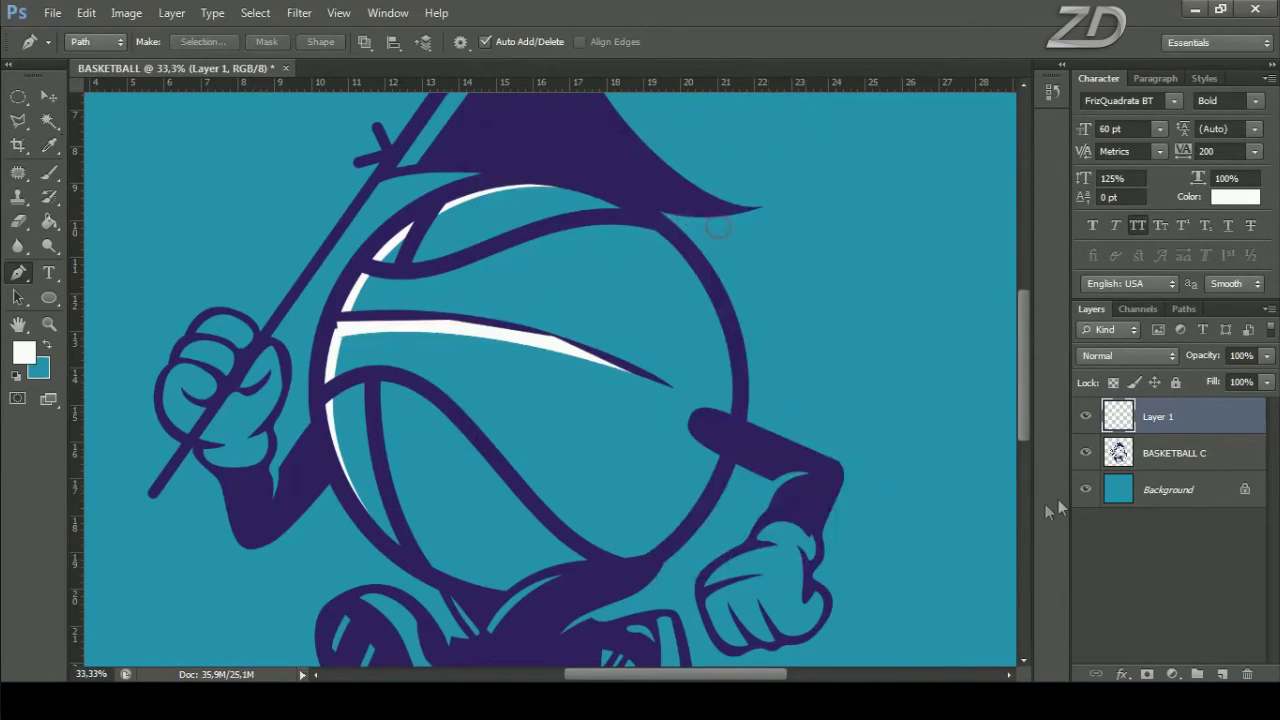
pyautogui.keyDown('ctrl'); pyautogui.click(1118, 455); pyautogui.keyUp('ctrl')
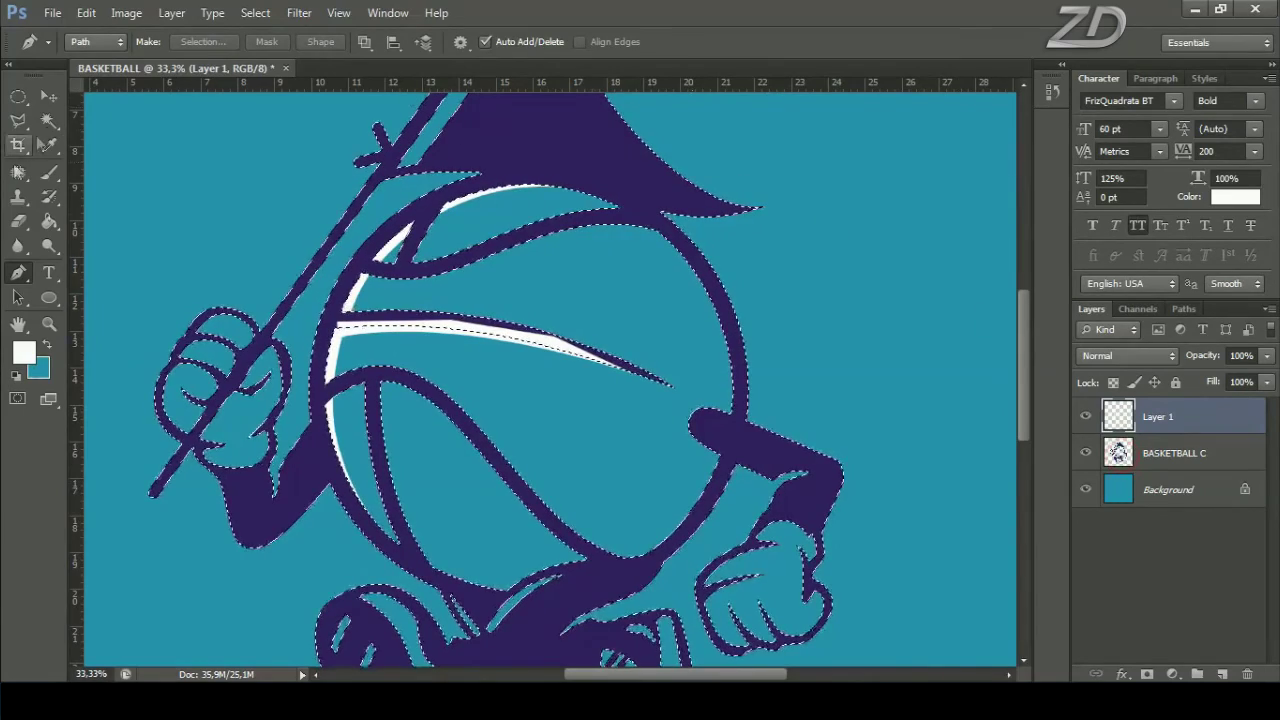
pyautogui.click(20, 222)
pyautogui.click(100, 218)
pyautogui.moveTo(335, 322); pyautogui.dragTo(647, 381)
pyautogui.click(255, 12)
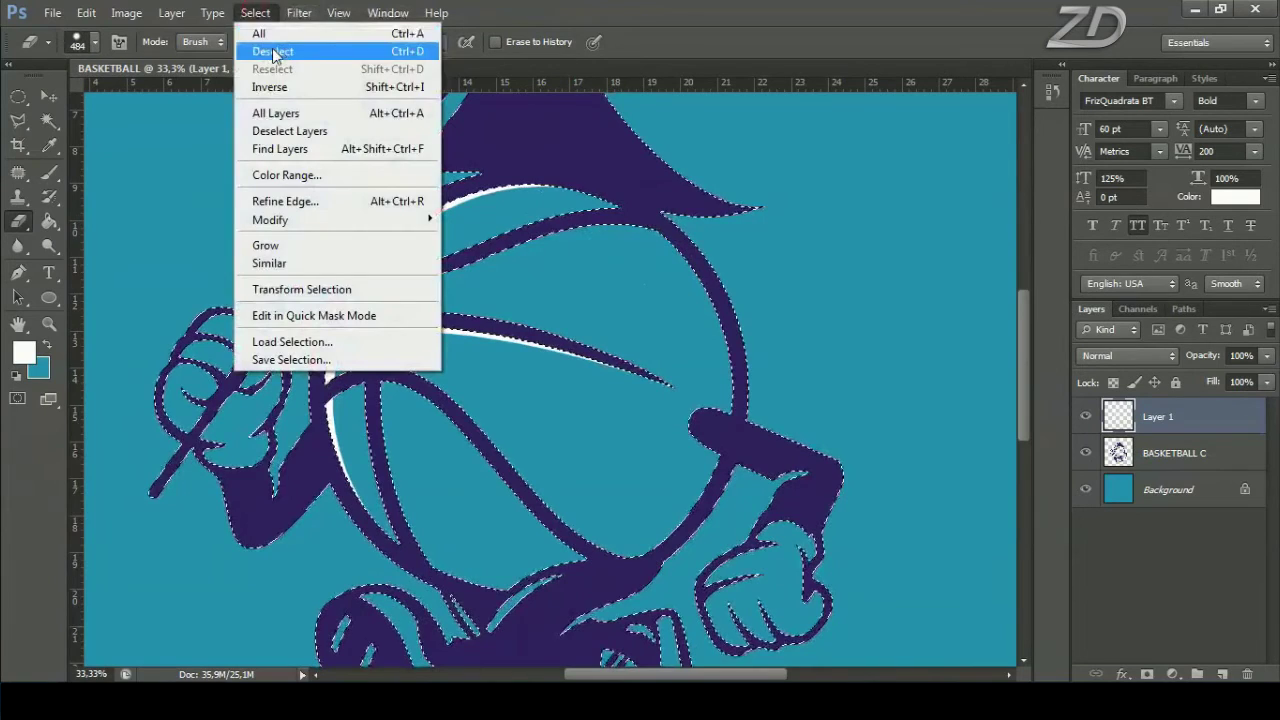
pyautogui.click(290, 54)
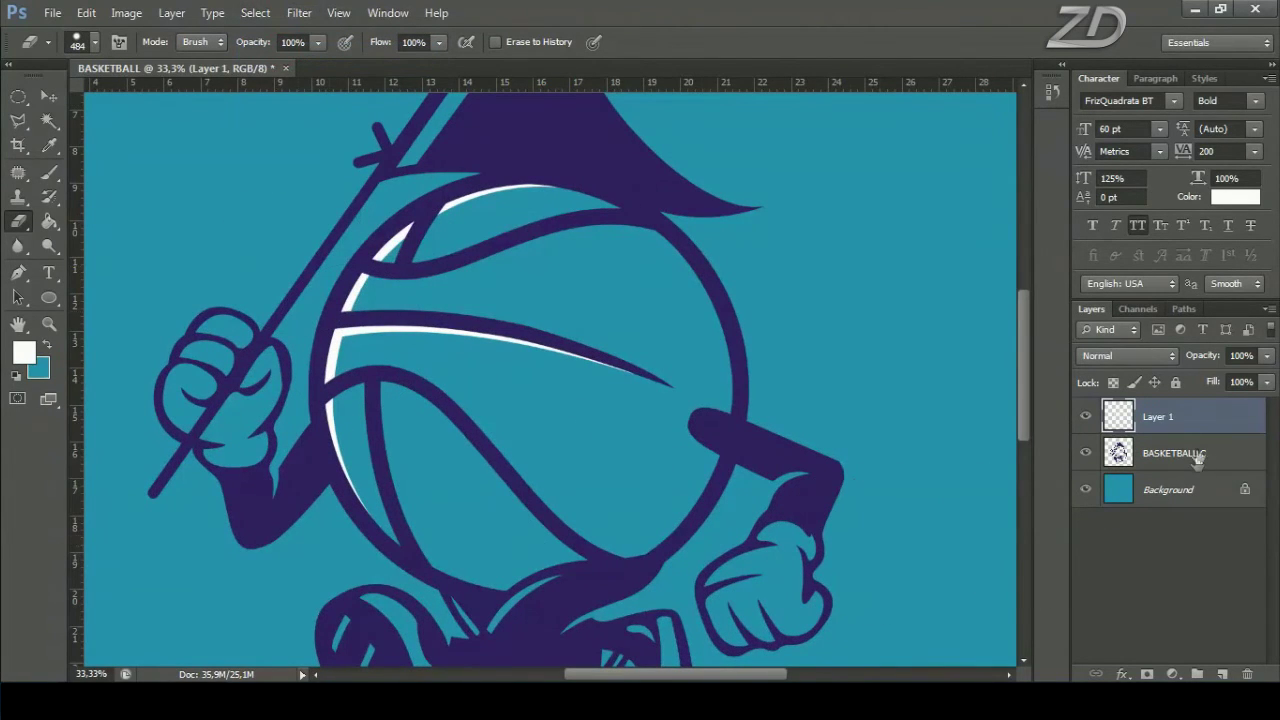
pyautogui.click(18, 272)
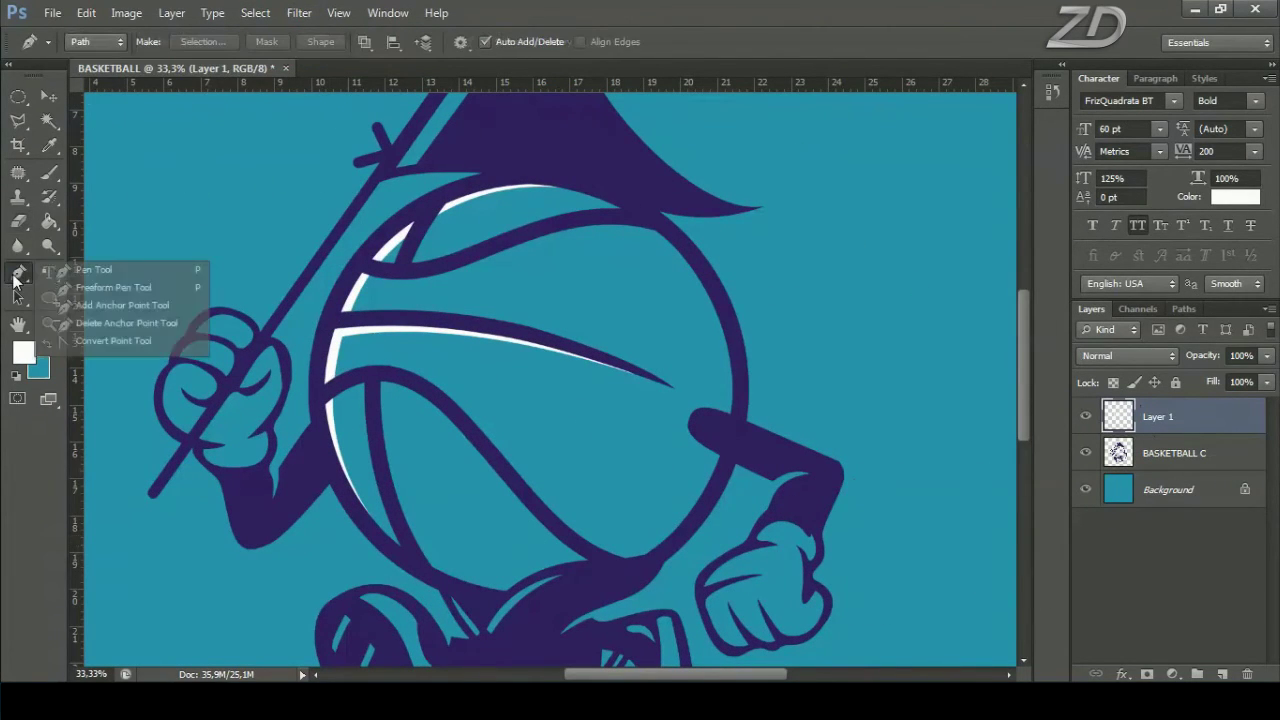
# Step: Fill a short highlight path on the upper seam with white and delete the path
pyautogui.click(96, 273)
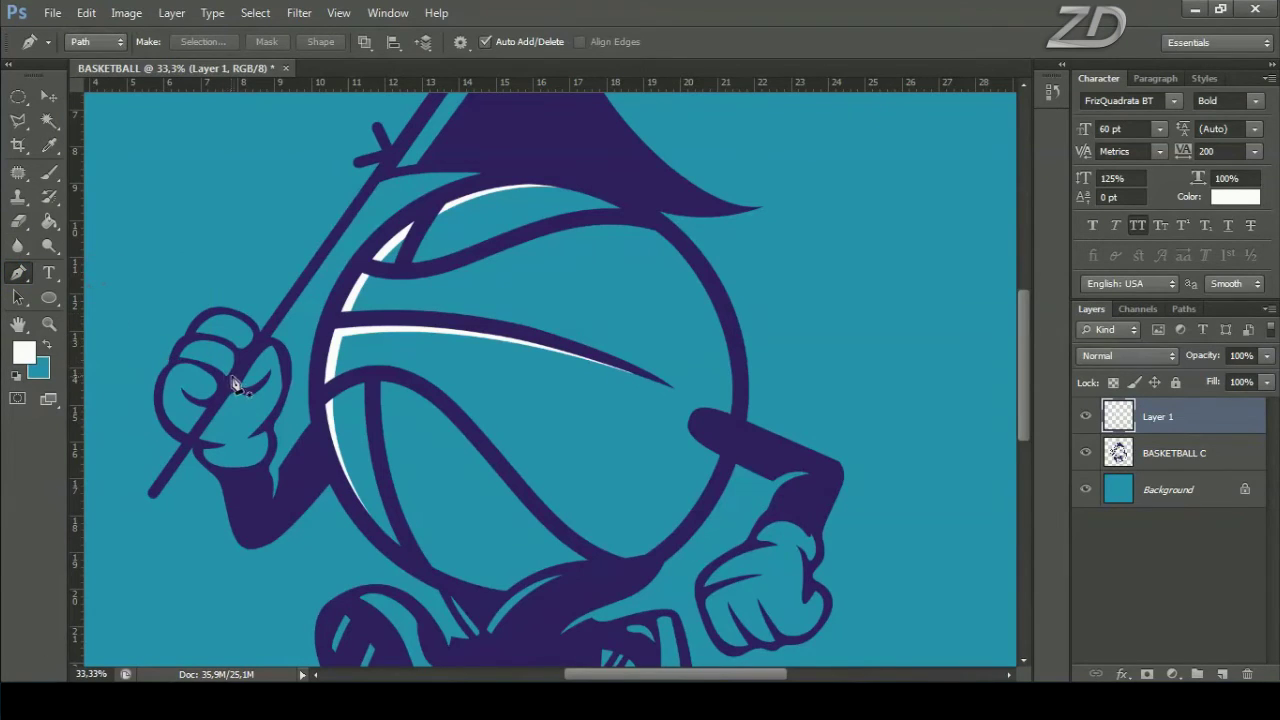
pyautogui.click(452, 204)
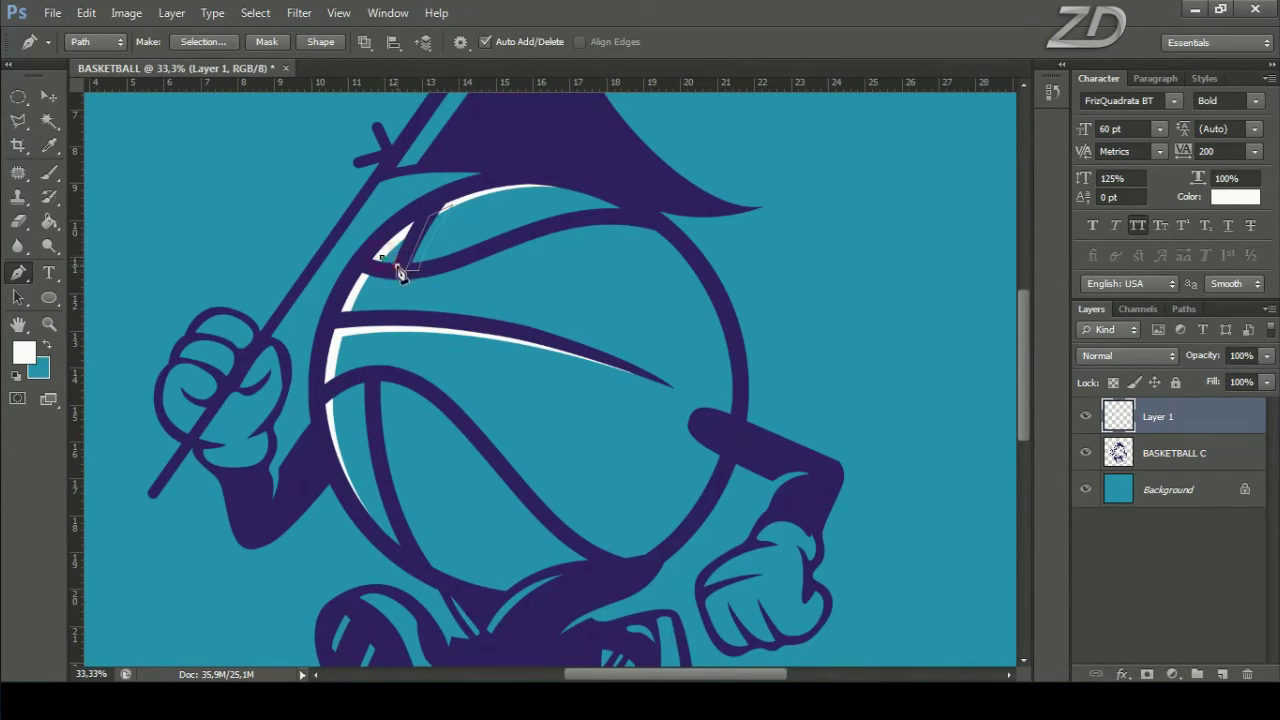
pyautogui.rightClick(450, 228)
pyautogui.click(485, 349)
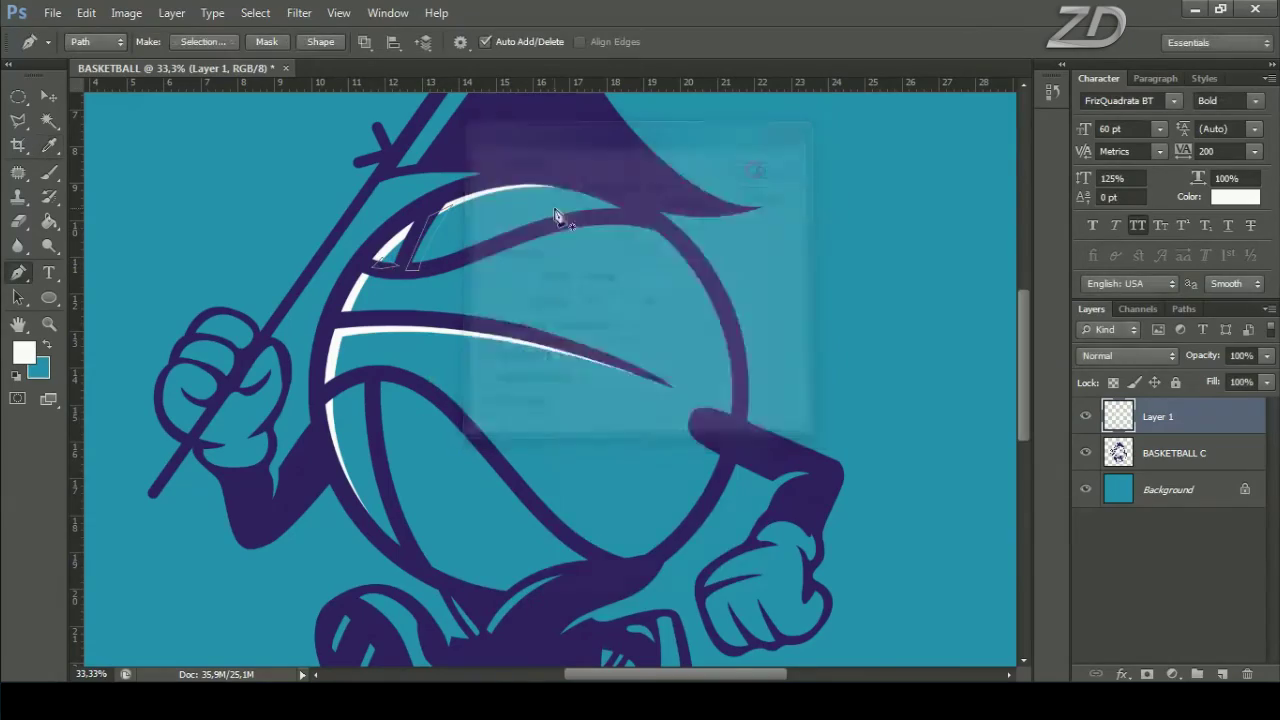
pyautogui.press('Return')
pyautogui.rightClick(18, 220)
pyautogui.click(110, 211)
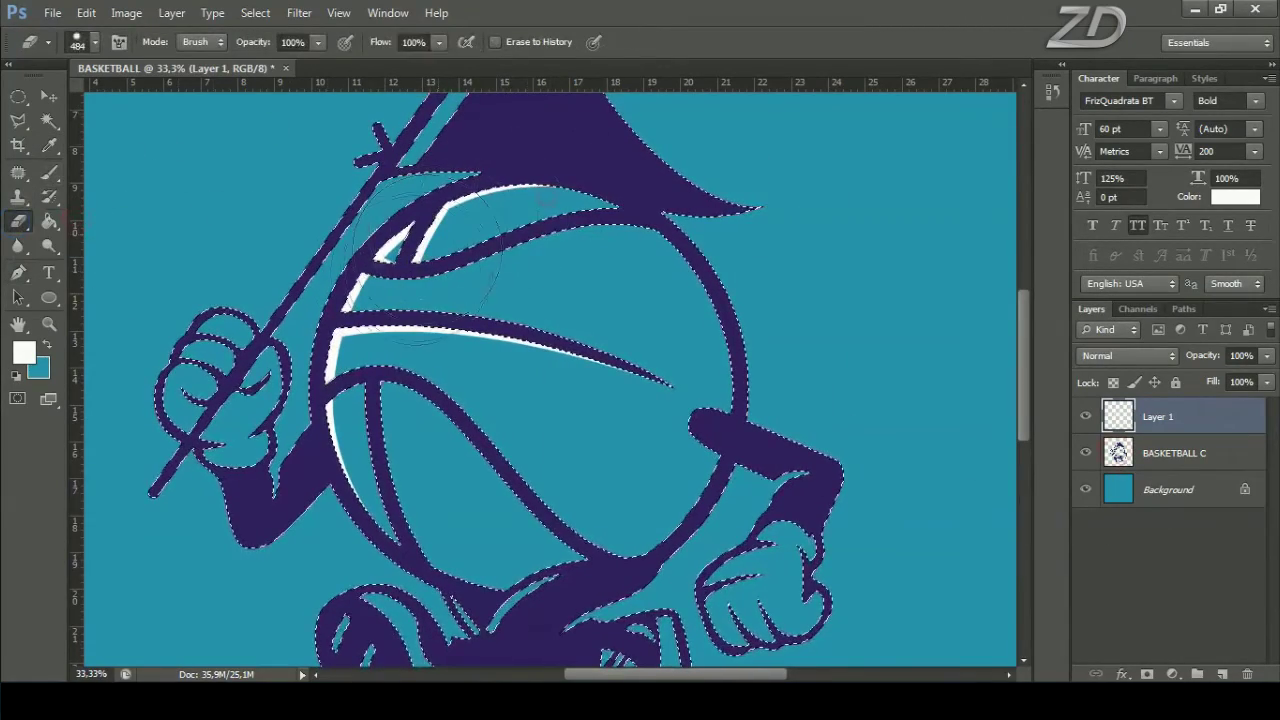
# Step: Add a longer white-filled highlight path along the upper seam and delete the path
pyautogui.click(255, 12)
pyautogui.click(266, 55)
pyautogui.rightClick(18, 272)
pyautogui.click(63, 277)
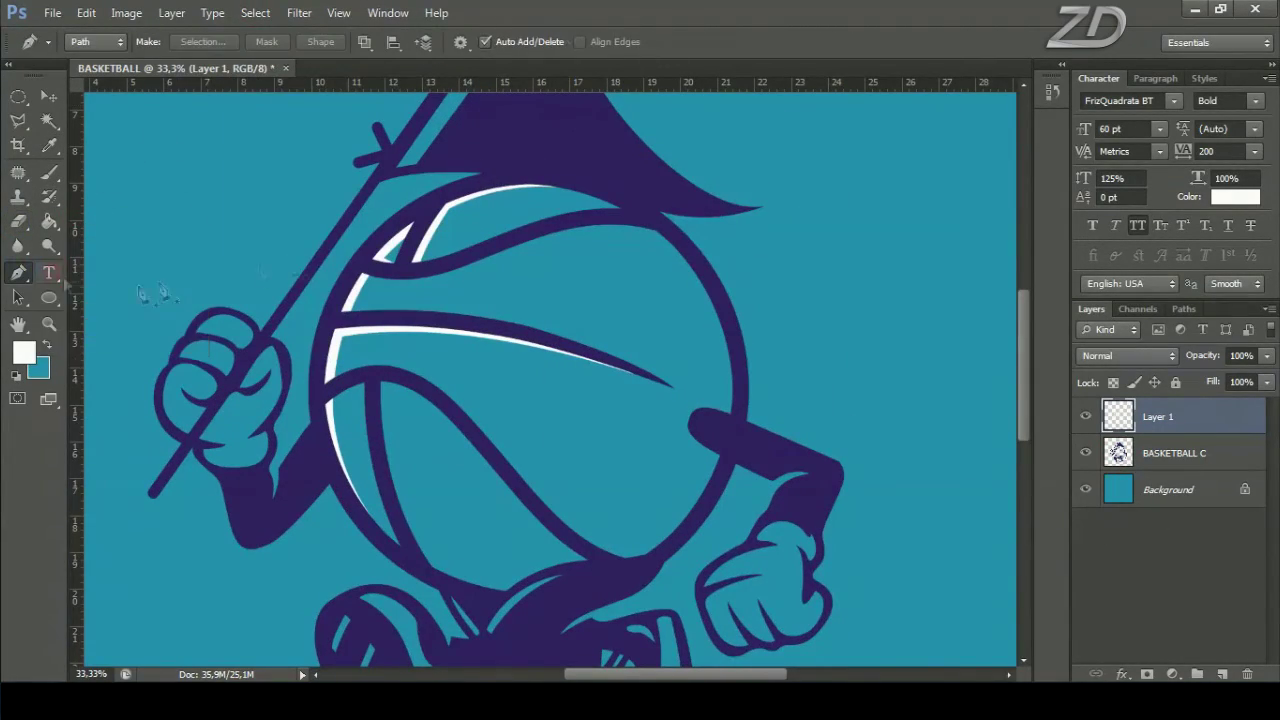
pyautogui.click(359, 283)
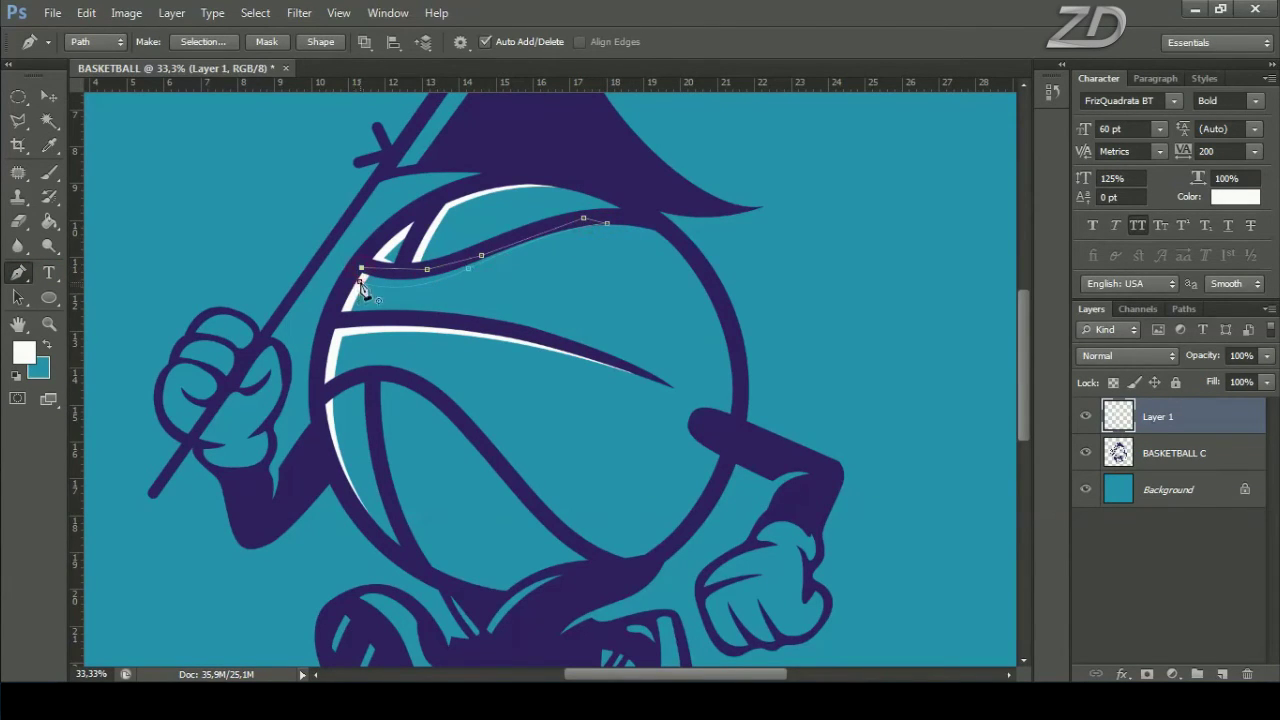
pyautogui.rightClick(449, 215)
pyautogui.click(503, 326)
pyautogui.click(763, 166)
pyautogui.rightClick(572, 192)
pyautogui.click(605, 222)
# Step: Erase upper-seam white overlapping the purple outline within the artwork selection, then deselect
pyautogui.keyDown('ctrl'); pyautogui.click(1118, 453); pyautogui.keyUp('ctrl')
pyautogui.click(18, 220)
pyautogui.click(255, 12)
pyautogui.click(273, 51)
pyautogui.moveTo(391, 417); pyautogui.dragTo(441, 314)
# Step: Draw a curved pen path along the ball's lower-left seam
pyautogui.rightClick(18, 272)
pyautogui.click(80, 266)
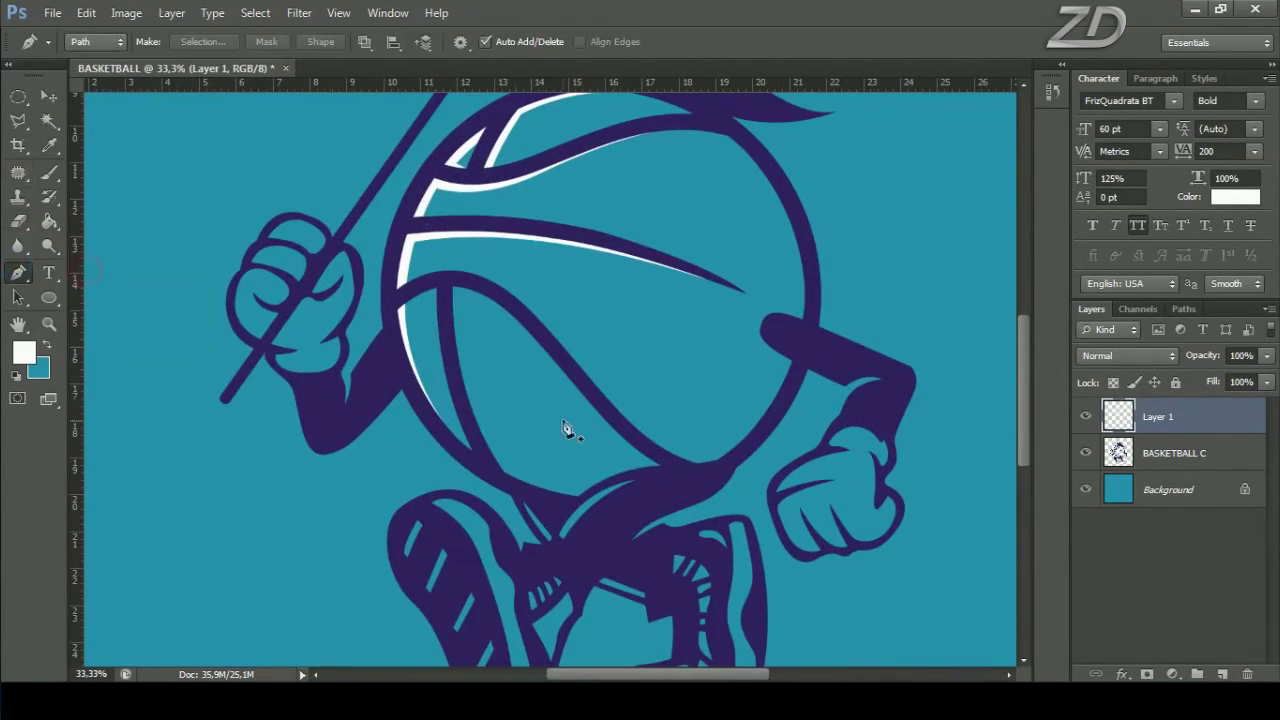
pyautogui.hotkey('ctrl', '+')
pyautogui.moveTo(434, 363); pyautogui.dragTo(411, 345)
pyautogui.click(301, 267)
pyautogui.moveTo(358, 238); pyautogui.dragTo(380, 246)
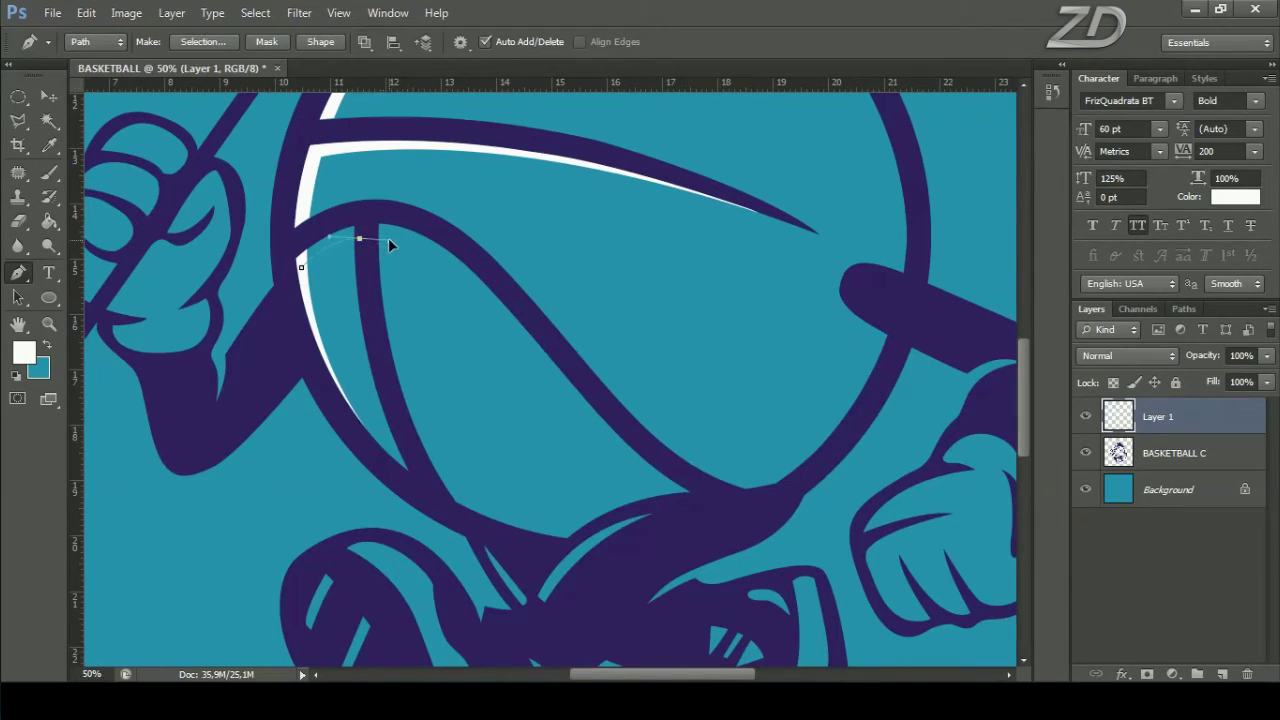
pyautogui.click(302, 268)
pyautogui.moveTo(391, 246); pyautogui.dragTo(396, 122)
pyautogui.moveTo(520, 295); pyautogui.dragTo(430, 226)
# Step: Fill the lower-left seam path with white, erase spillover, deselect and zoom out
pyautogui.rightClick(490, 96)
pyautogui.click(545, 206)
pyautogui.press('Return')
pyautogui.keyDown('ctrl'); pyautogui.click(1118, 453); pyautogui.keyUp('ctrl')
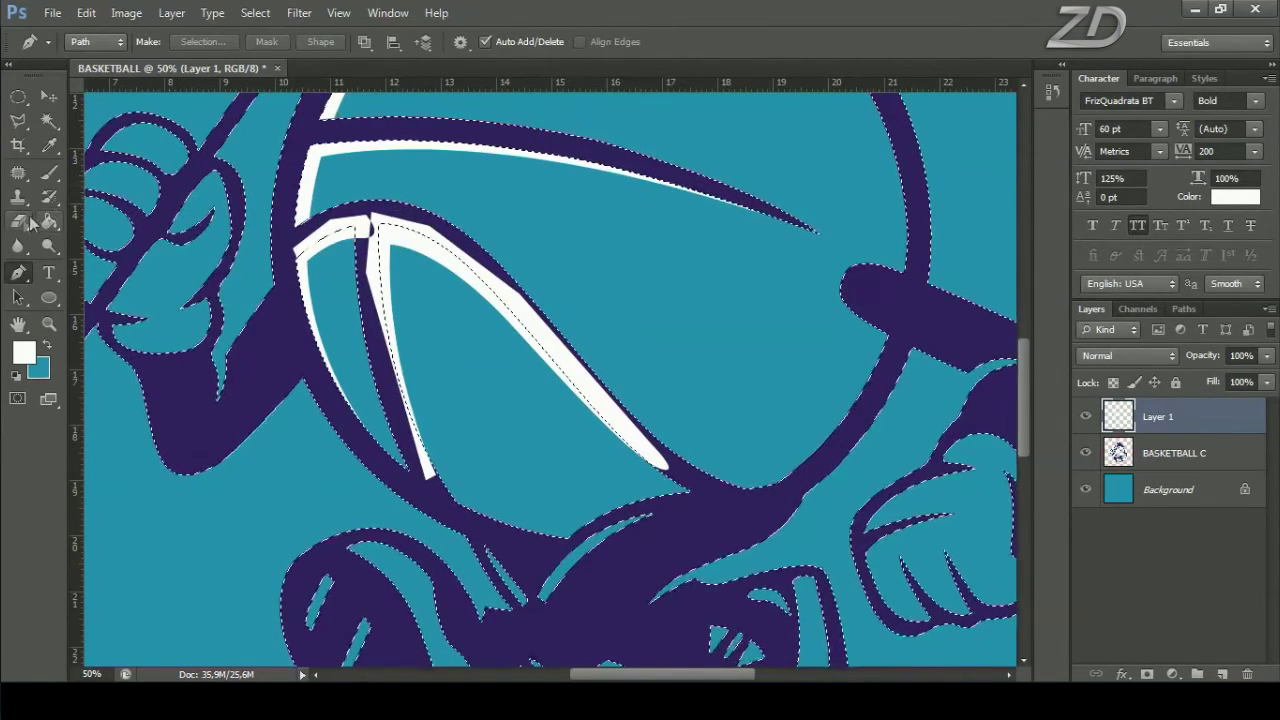
pyautogui.press('e')
pyautogui.moveTo(330, 300); pyautogui.dragTo(655, 510)
pyautogui.click(255, 12)
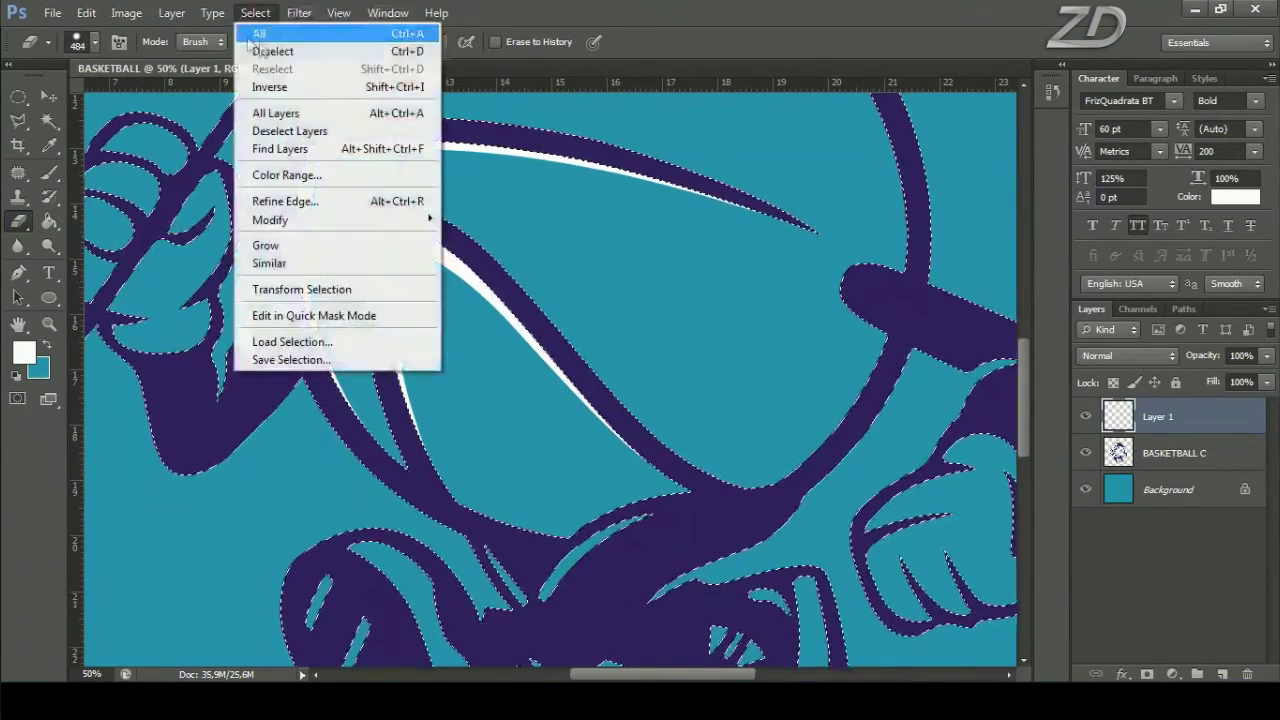
pyautogui.click(290, 50)
pyautogui.hotkey('ctrl', '-')
pyautogui.hotkey('ctrl', '-')
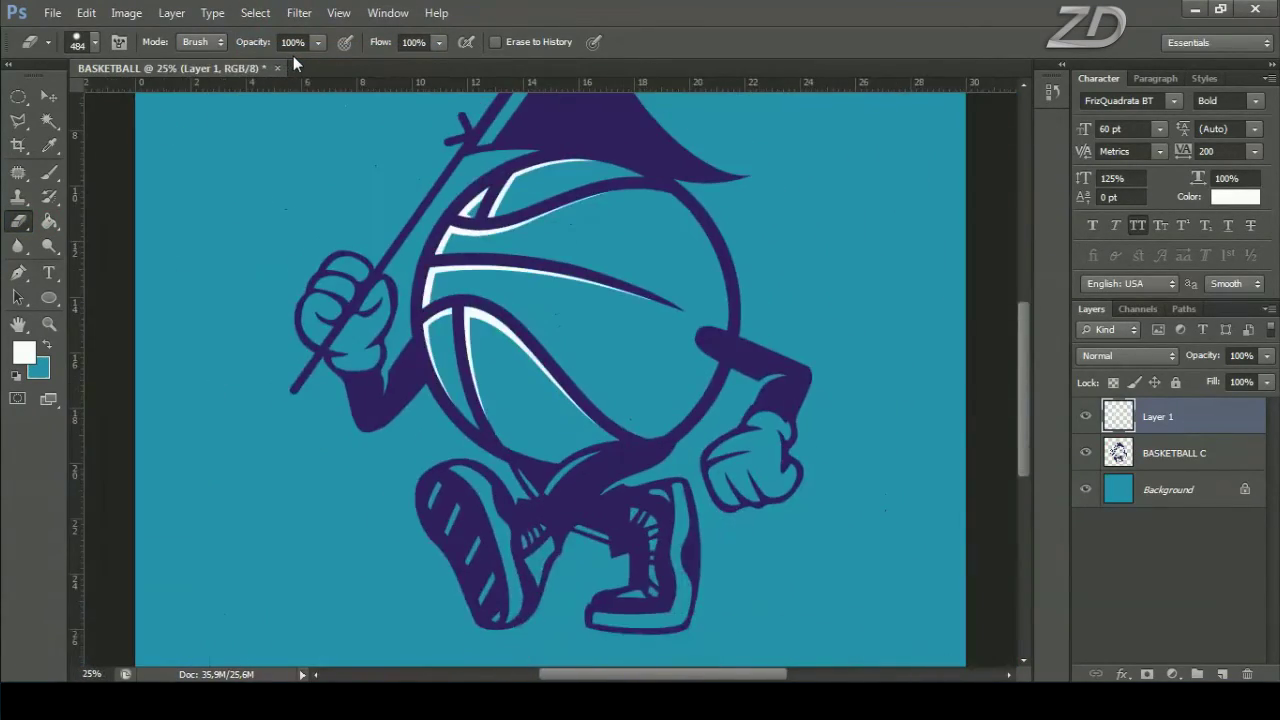
pyautogui.hotkey('ctrl', '-')
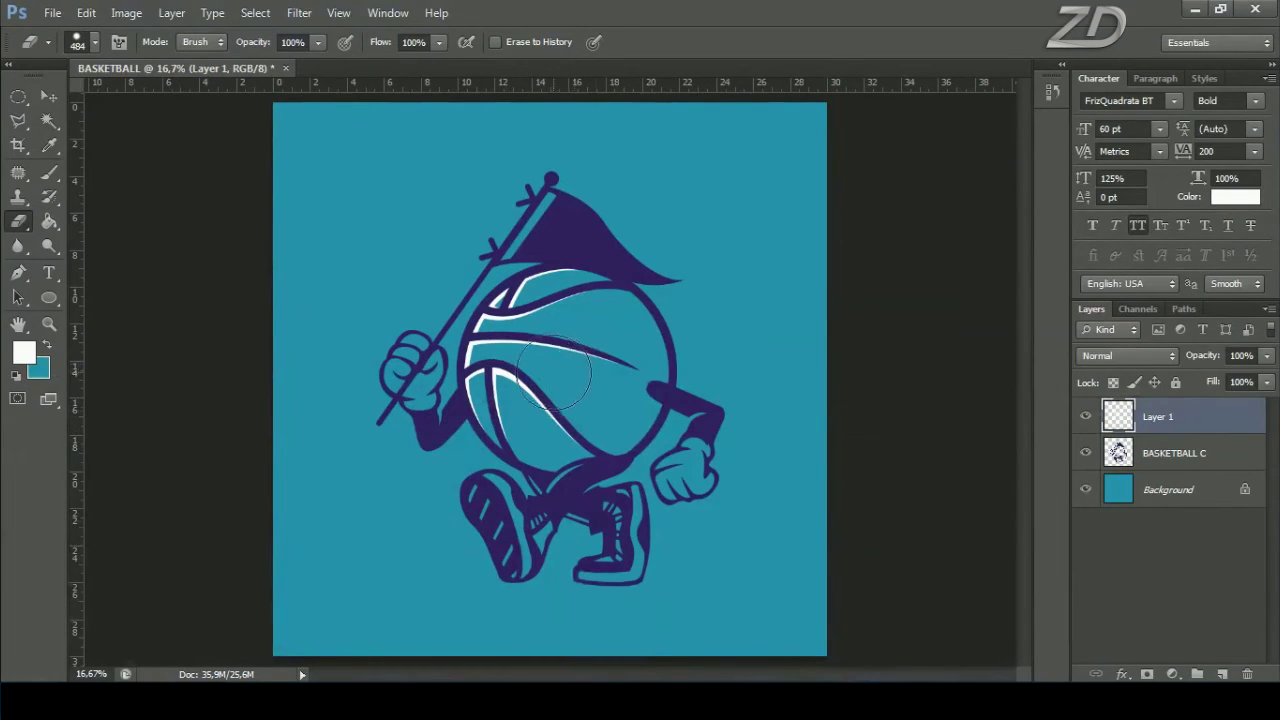
# Step: On the BASKETBALL C layer, Magic Wand-select the teal gaps inside the left glove
pyautogui.click(1189, 458)
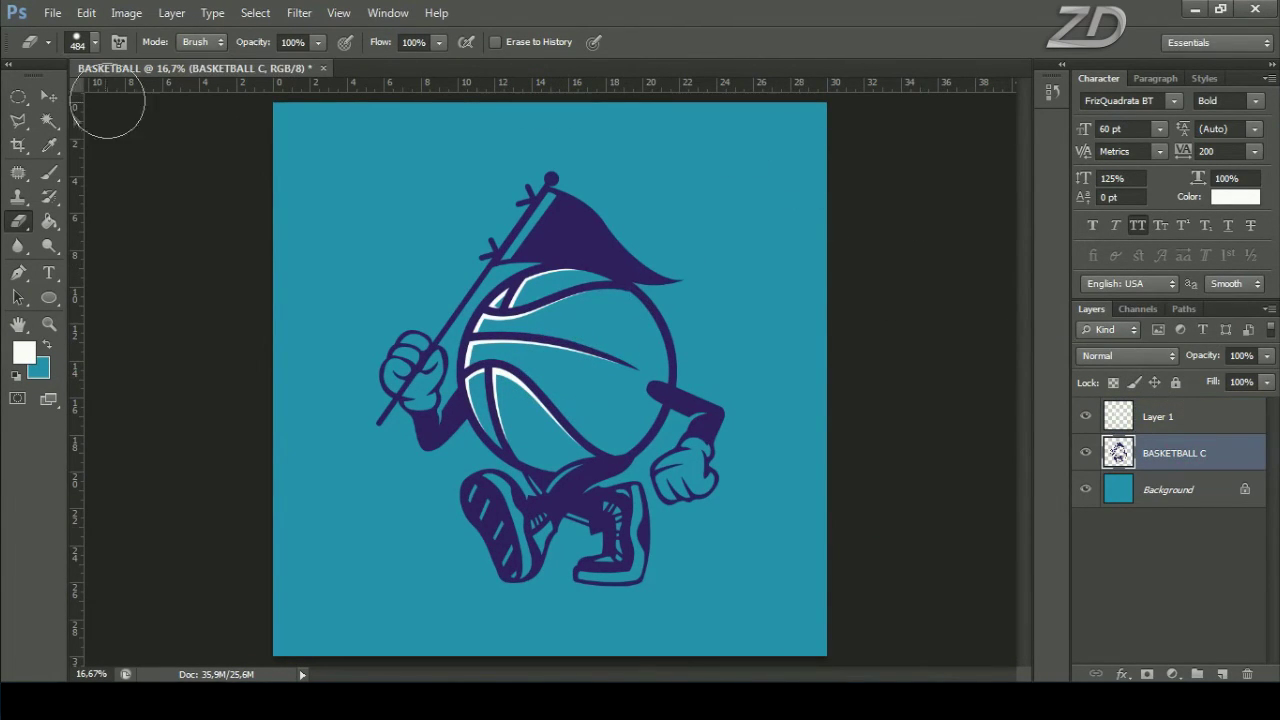
pyautogui.click(52, 120)
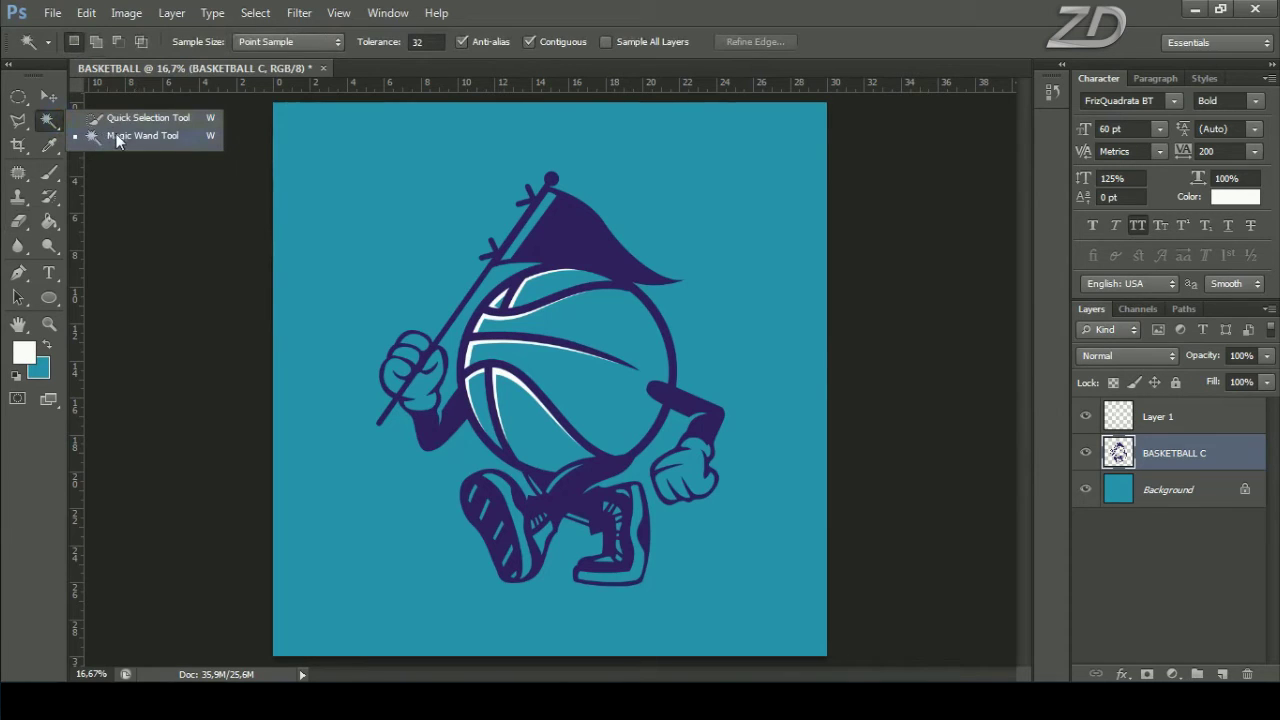
pyautogui.click(117, 137)
pyautogui.hotkey('ctrl', '+')
pyautogui.hotkey('ctrl', '+')
pyautogui.moveTo(250, 412); pyautogui.dragTo(381, 397)
pyautogui.hotkey('ctrl', '+')
pyautogui.click(379, 350)
pyautogui.keyDown('shift'); pyautogui.click(272, 320); pyautogui.keyUp('shift')
pyautogui.keyDown('shift'); pyautogui.click(303, 285); pyautogui.keyUp('shift')
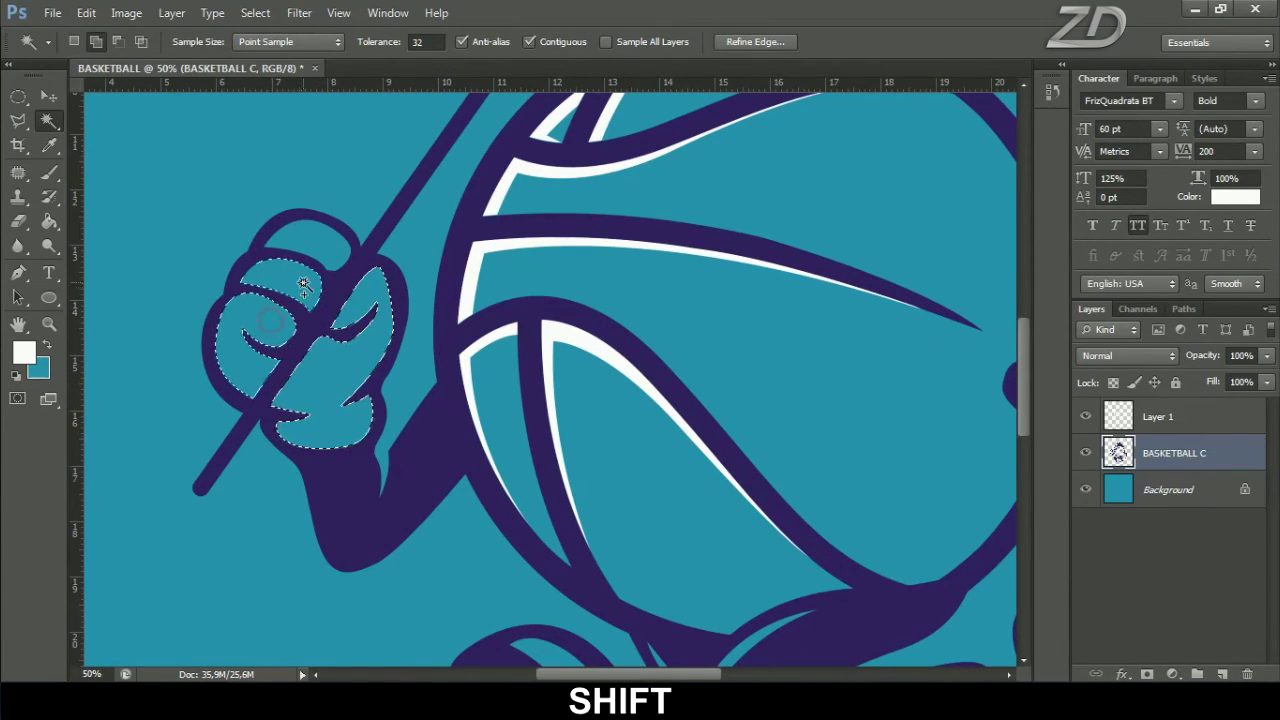
pyautogui.keyDown('shift'); pyautogui.click(352, 257); pyautogui.keyUp('shift')
# Step: Add the left shoe's sole stripes and lace area to the selection
pyautogui.moveTo(491, 523); pyautogui.dragTo(393, 263)
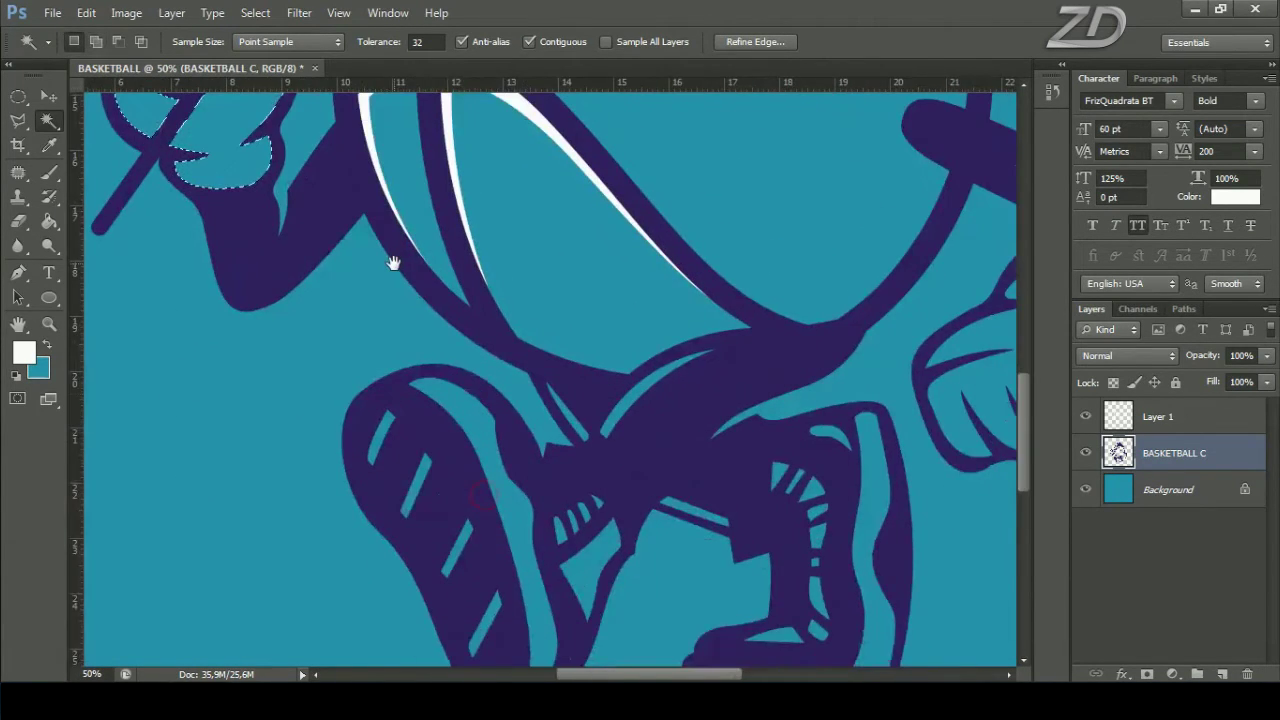
pyautogui.keyDown('shift'); pyautogui.click(462, 407); pyautogui.keyUp('shift')
pyautogui.keyDown('shift'); pyautogui.click(382, 437); pyautogui.keyUp('shift')
pyautogui.moveTo(432, 490); pyautogui.dragTo(374, 320)
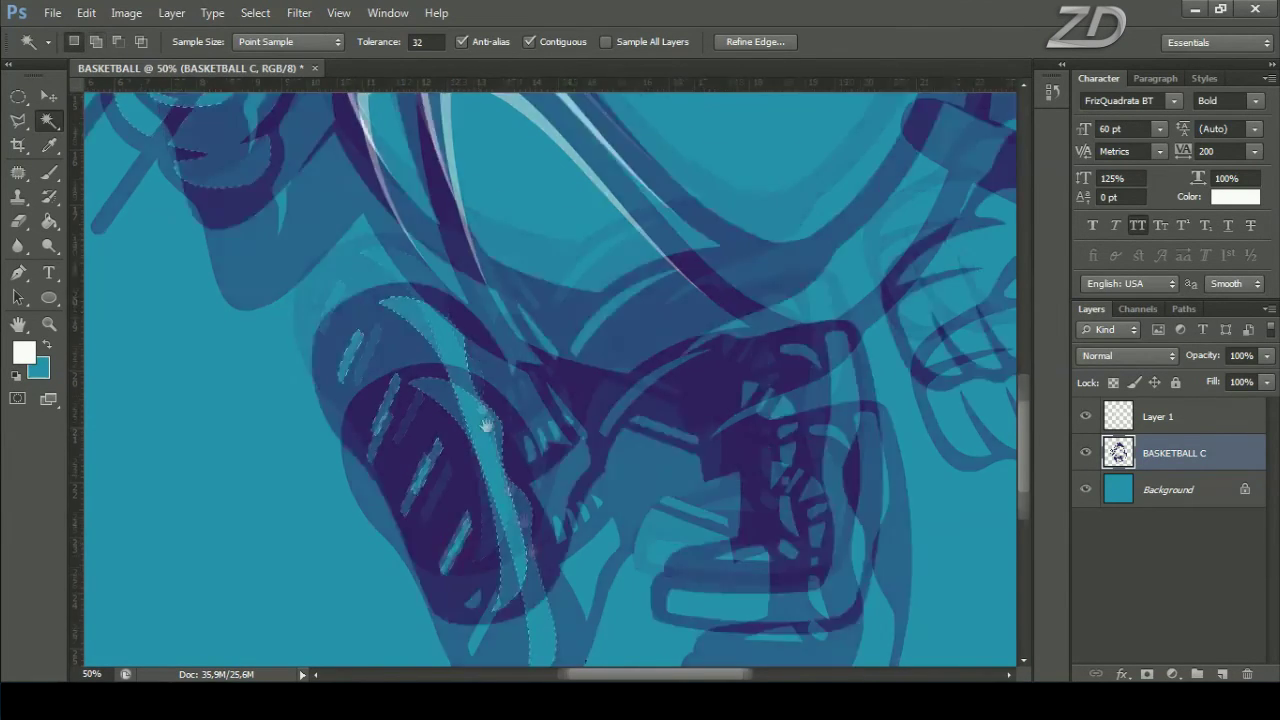
pyautogui.keyDown('shift'); pyautogui.click(445, 515); pyautogui.keyUp('shift')
pyautogui.keyDown('shift'); pyautogui.click(425, 460); pyautogui.keyUp('shift')
pyautogui.keyDown('shift'); pyautogui.click(398, 385); pyautogui.keyUp('shift')
pyautogui.keyDown('shift'); pyautogui.click(518, 362); pyautogui.keyUp('shift')
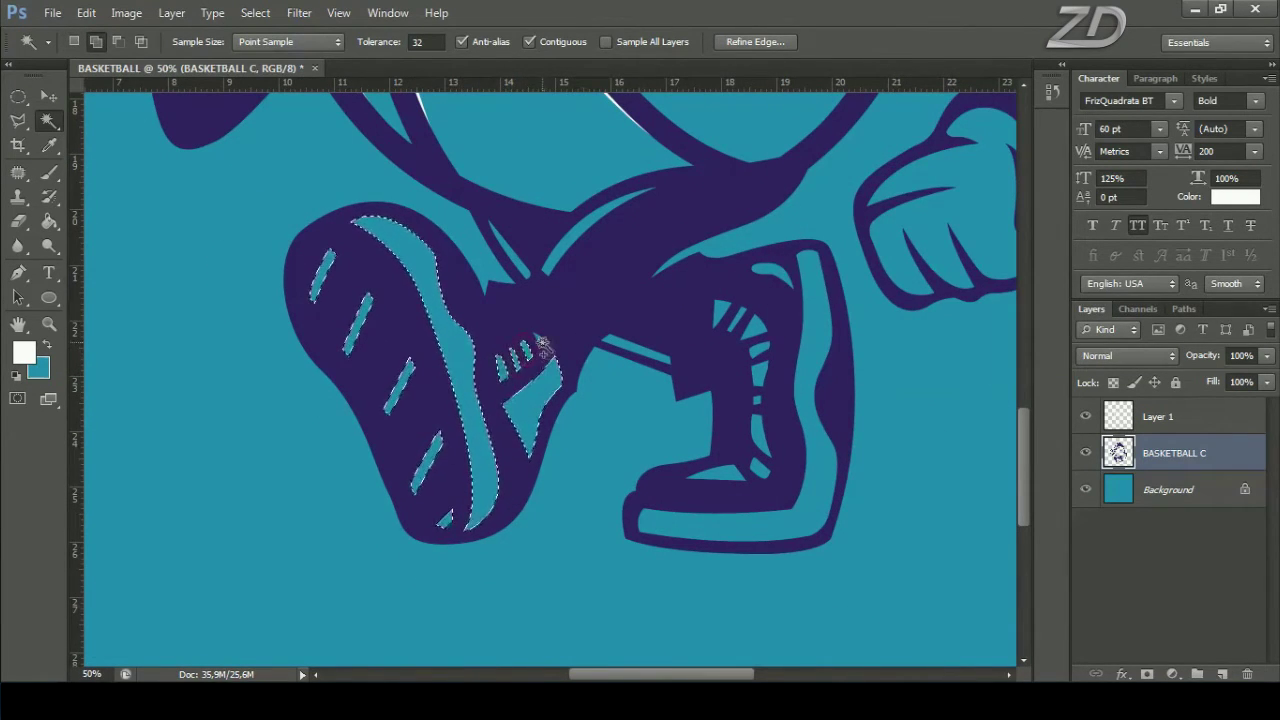
# Step: Add the right shoe's leg, lace and sole stripes, undoing an accidental background pick
pyautogui.moveTo(528, 343); pyautogui.dragTo(366, 331)
pyautogui.keyDown('shift'); pyautogui.click(350, 240); pyautogui.keyUp('shift')
pyautogui.keyDown('shift'); pyautogui.click(425, 218); pyautogui.keyUp('shift')
pyautogui.keyDown('shift'); pyautogui.click(480, 338); pyautogui.keyUp('shift')
pyautogui.keyDown('shift'); pyautogui.click(558, 298); pyautogui.keyUp('shift')
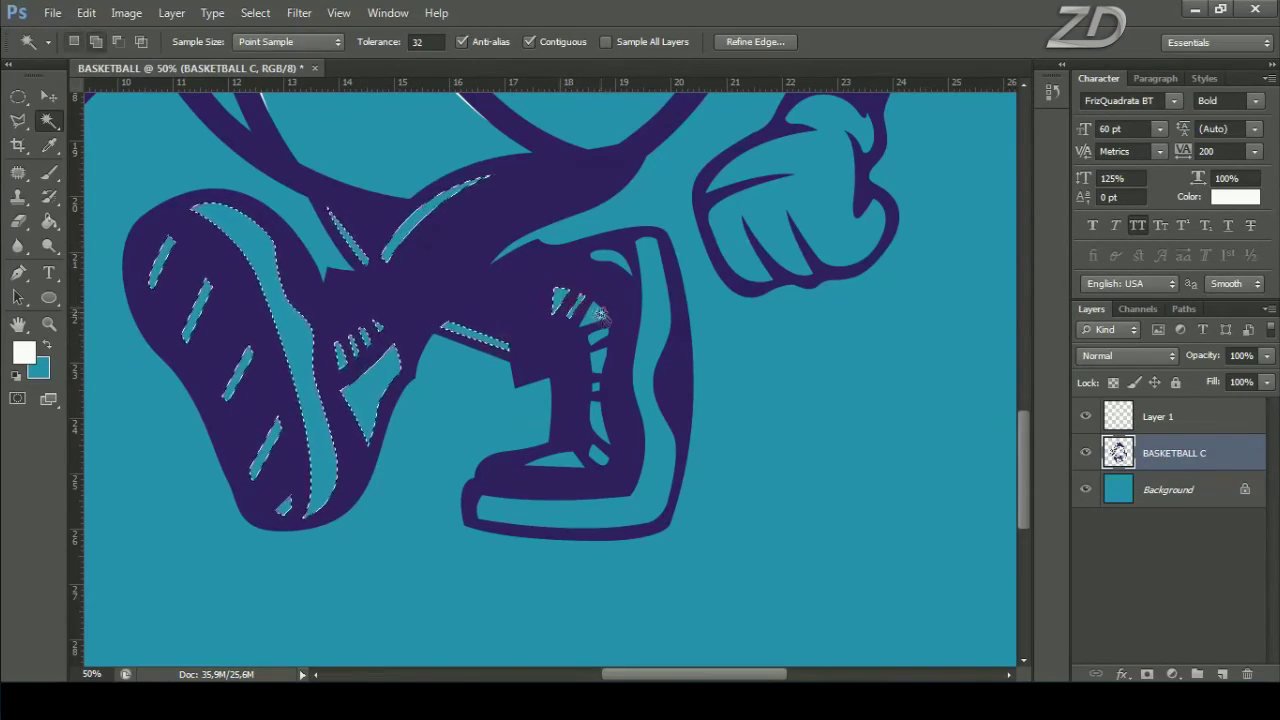
pyautogui.keyDown('shift'); pyautogui.click(598, 335); pyautogui.keyUp('shift')
pyautogui.keyDown('shift'); pyautogui.click(598, 360); pyautogui.keyUp('shift')
pyautogui.keyDown('shift'); pyautogui.click(598, 420); pyautogui.keyUp('shift')
pyautogui.keyDown('shift'); pyautogui.click(598, 456); pyautogui.keyUp('shift')
pyautogui.keyDown('shift'); pyautogui.click(568, 474); pyautogui.keyUp('shift')
pyautogui.hotkey('ctrl', 'z')
# Step: Add both fist interiors and the flag-pole stripe, then make Layer 1 active
pyautogui.moveTo(855, 145); pyautogui.dragTo(755, 345)
pyautogui.keyDown('shift'); pyautogui.click(755, 345); pyautogui.keyUp('shift')
pyautogui.hotkey('ctrl', '-')
pyautogui.hotkey('ctrl', '-')
pyautogui.keyDown('shift'); pyautogui.click(230, 372); pyautogui.keyUp('shift')
pyautogui.keyDown('shift'); pyautogui.click(435, 138); pyautogui.keyUp('shift')
pyautogui.hotkey('ctrl', '-')
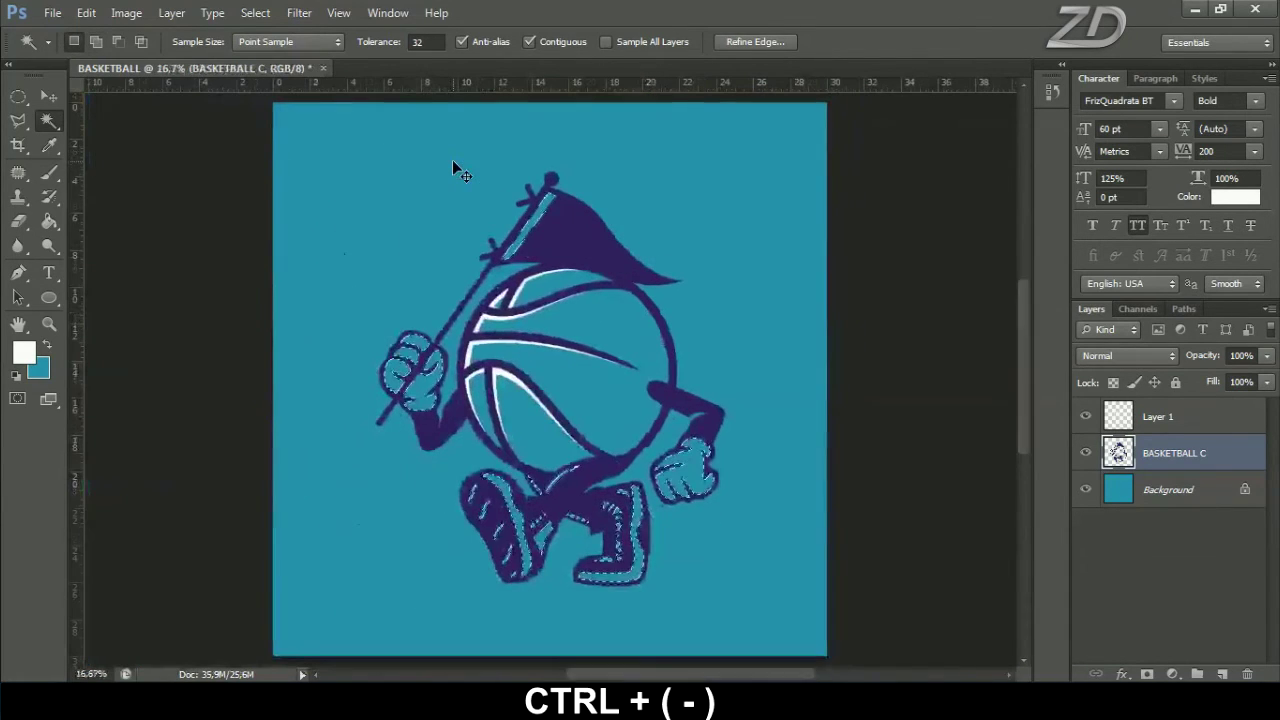
pyautogui.click(1157, 418)
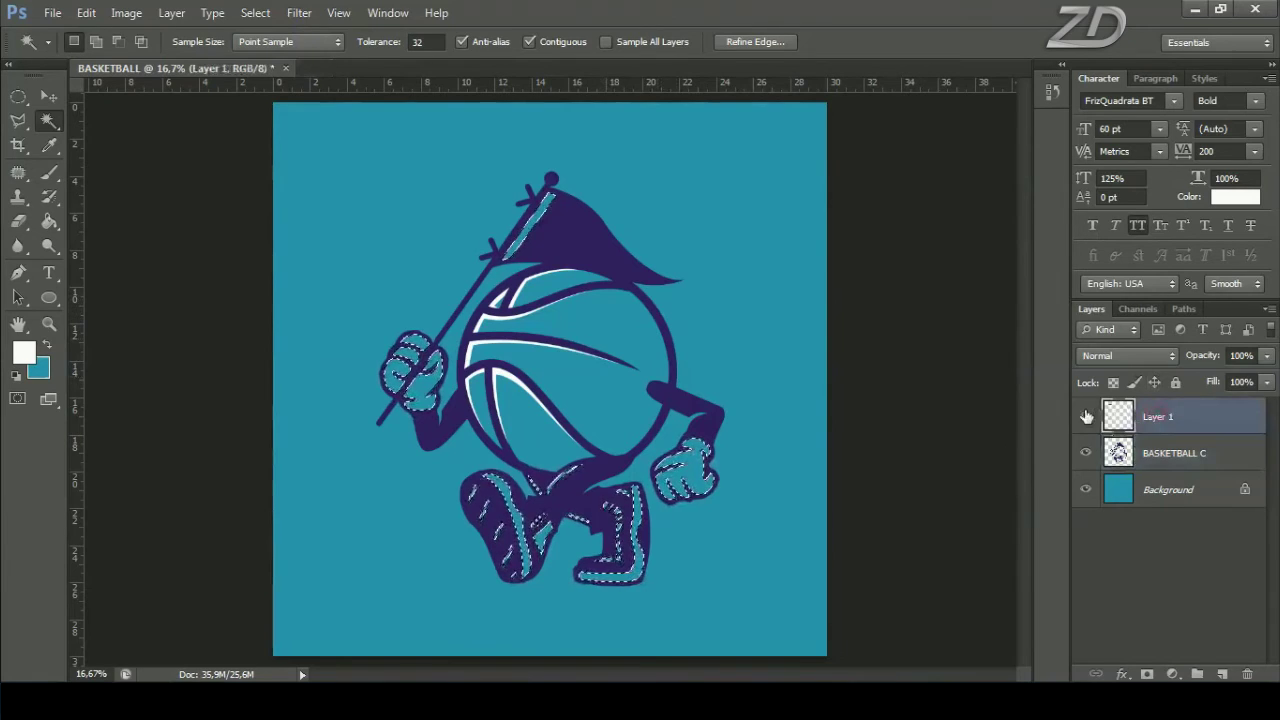
# Step: Add a new layer and paint the flag-pole stripe and right glove white with a 484 px brush
pyautogui.click(1221, 675)
pyautogui.doubleClick(1166, 418)
pyautogui.rightClick(52, 170)
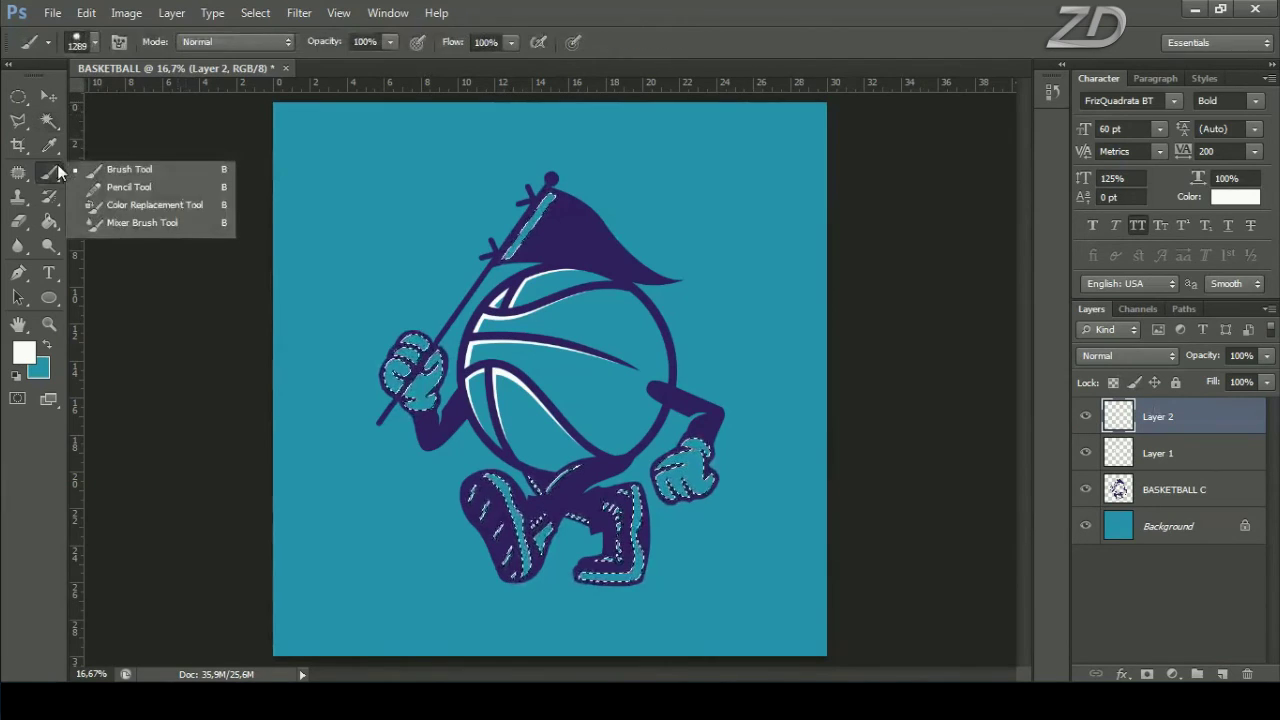
pyautogui.click(108, 169)
pyautogui.rightClick(452, 252)
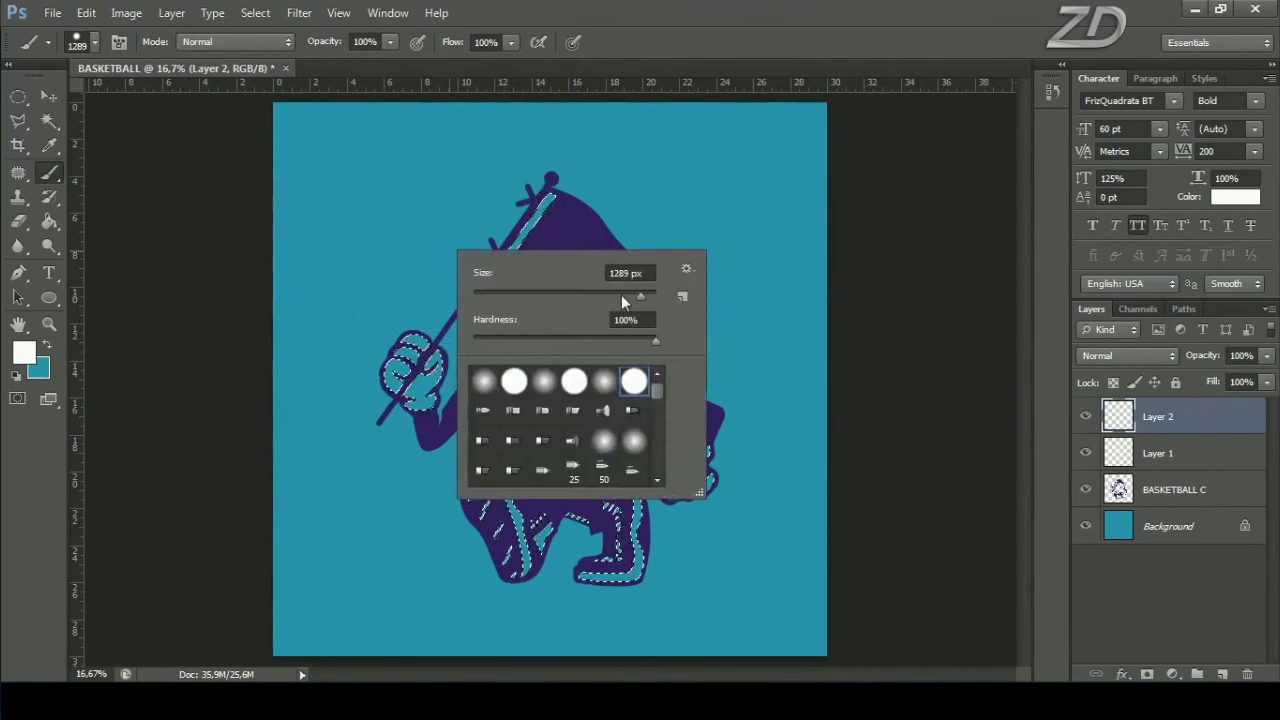
pyautogui.moveTo(636, 296); pyautogui.dragTo(600, 296)
pyautogui.moveTo(550, 195); pyautogui.dragTo(515, 245)
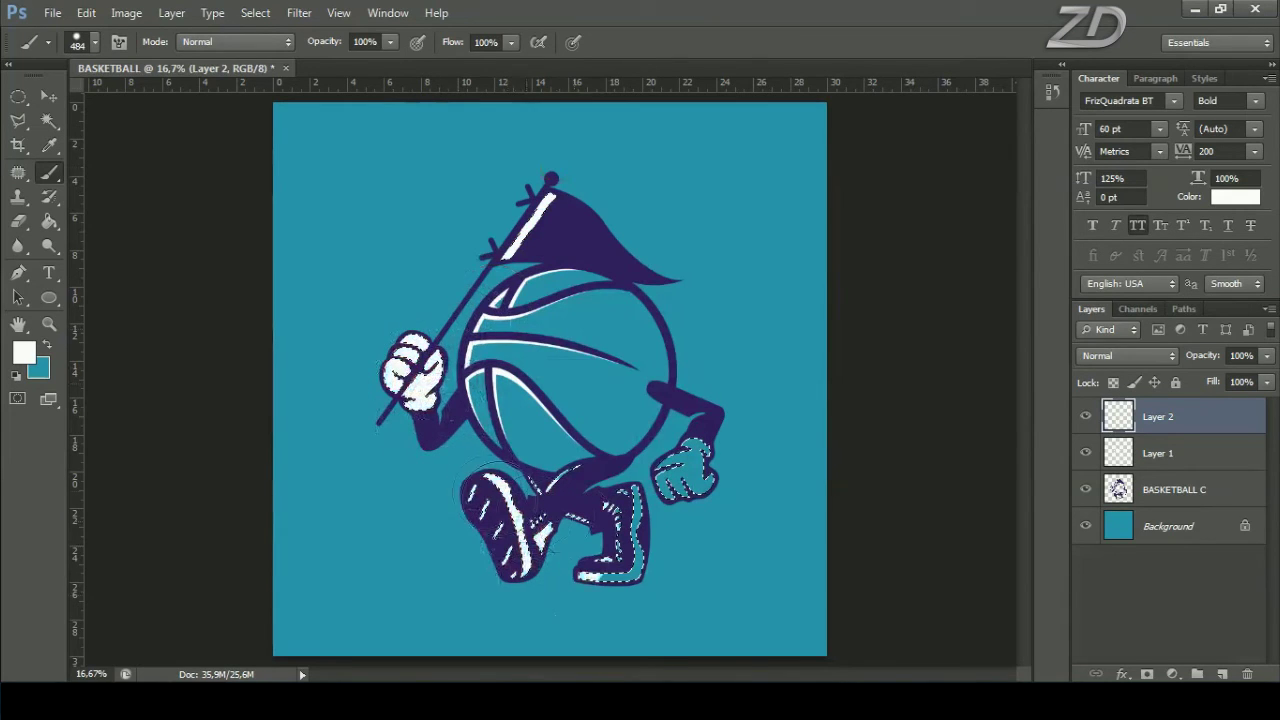
pyautogui.moveTo(680, 460); pyautogui.dragTo(690, 485)
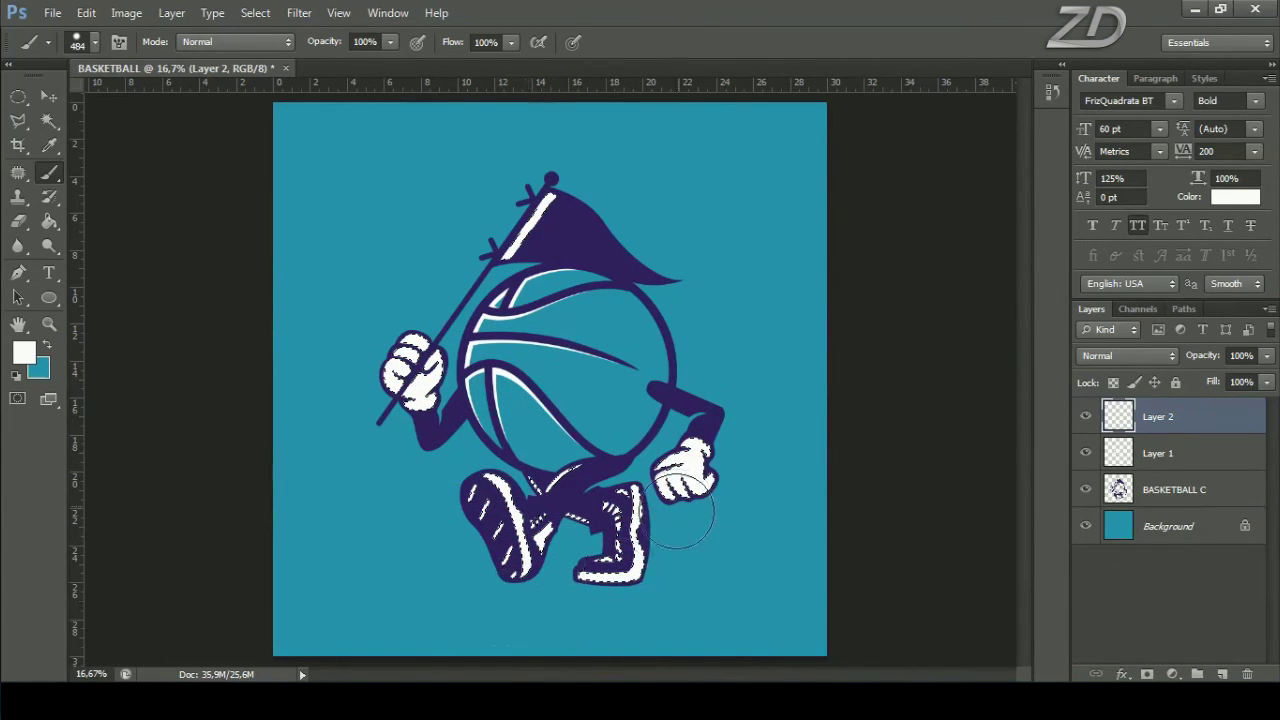
# Step: Clear the selection and merge Layer 1 and Layer 2 into one layer
pyautogui.click(255, 13)
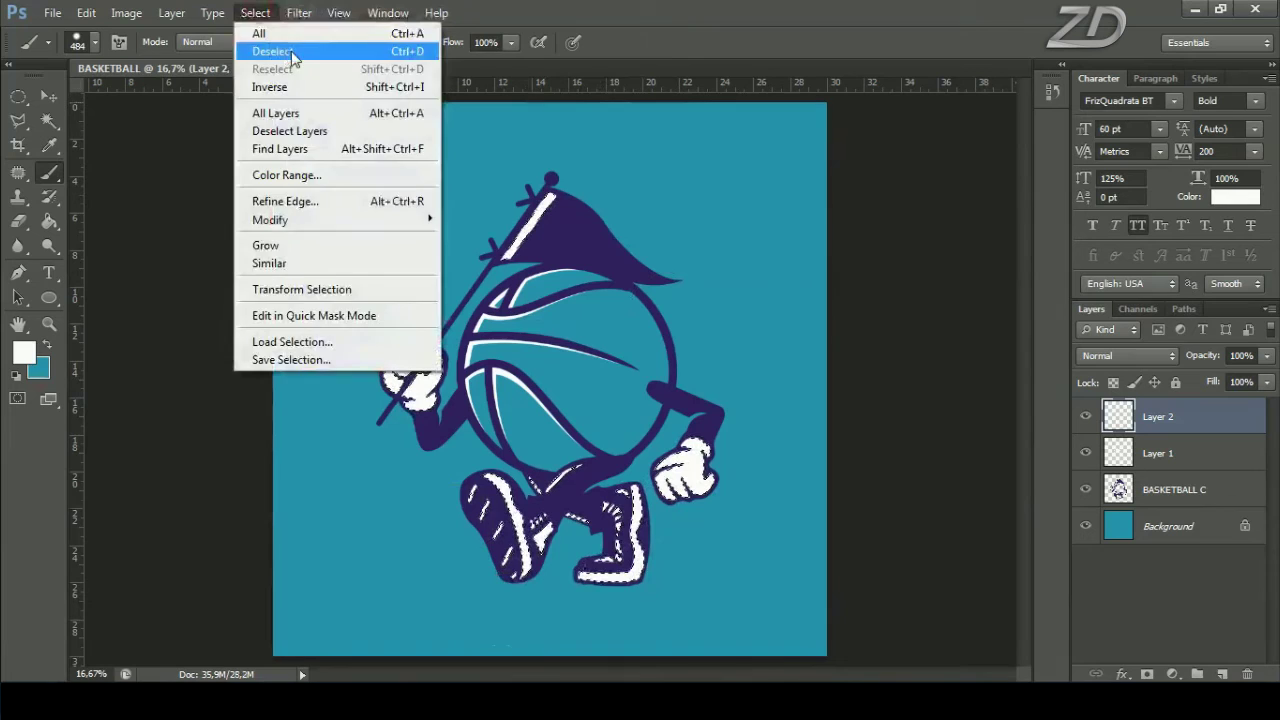
pyautogui.click(291, 57)
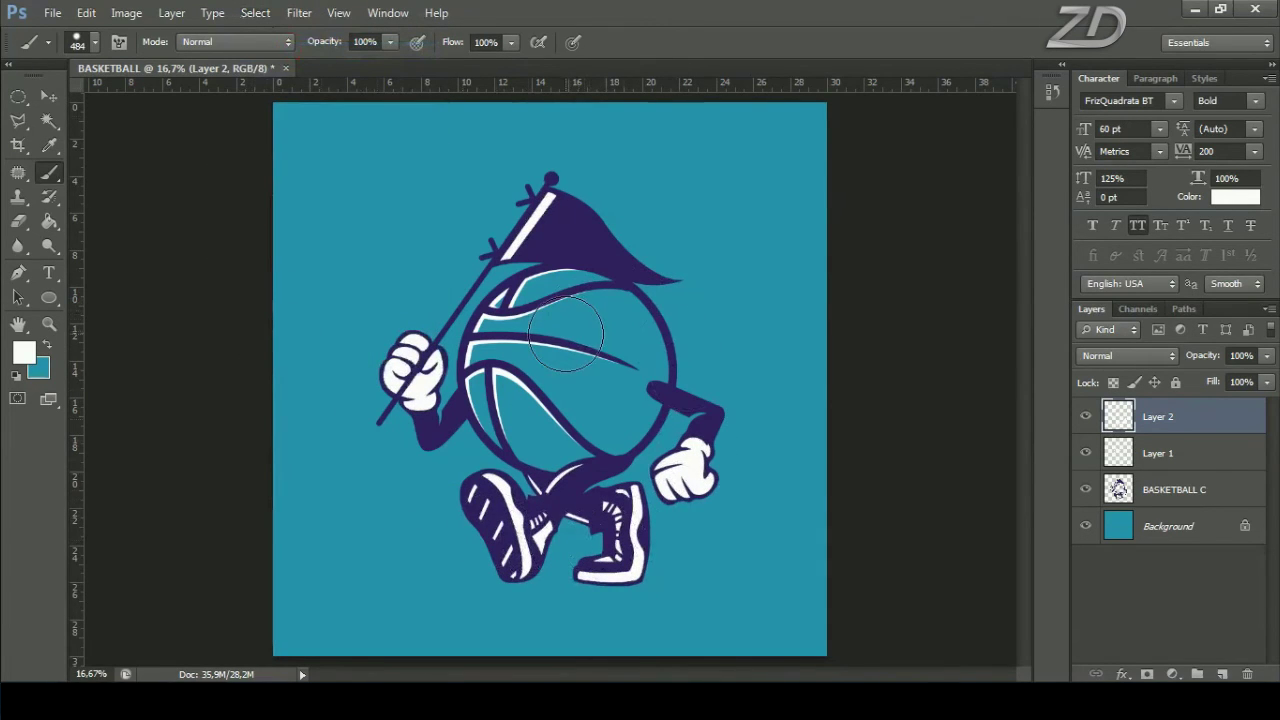
pyautogui.keyDown('ctrl'); pyautogui.click(1157, 452); pyautogui.keyUp('ctrl')
pyautogui.rightClick(1161, 421)
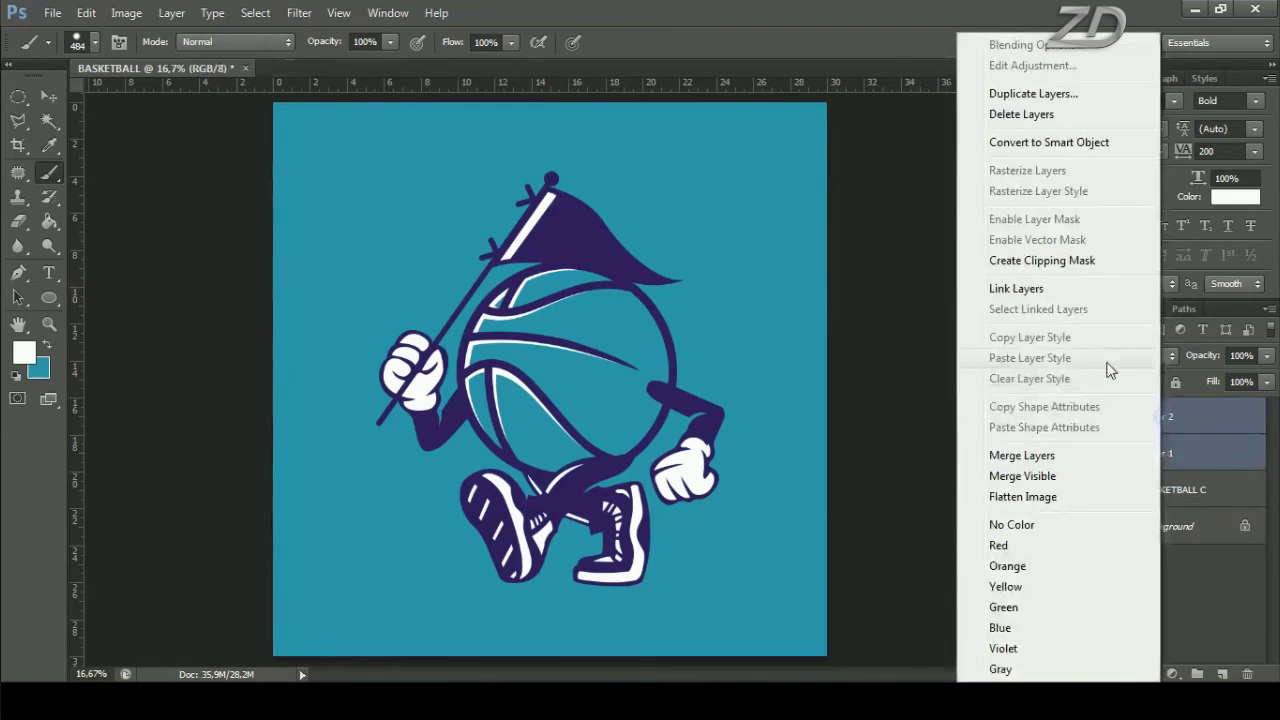
pyautogui.click(1057, 455)
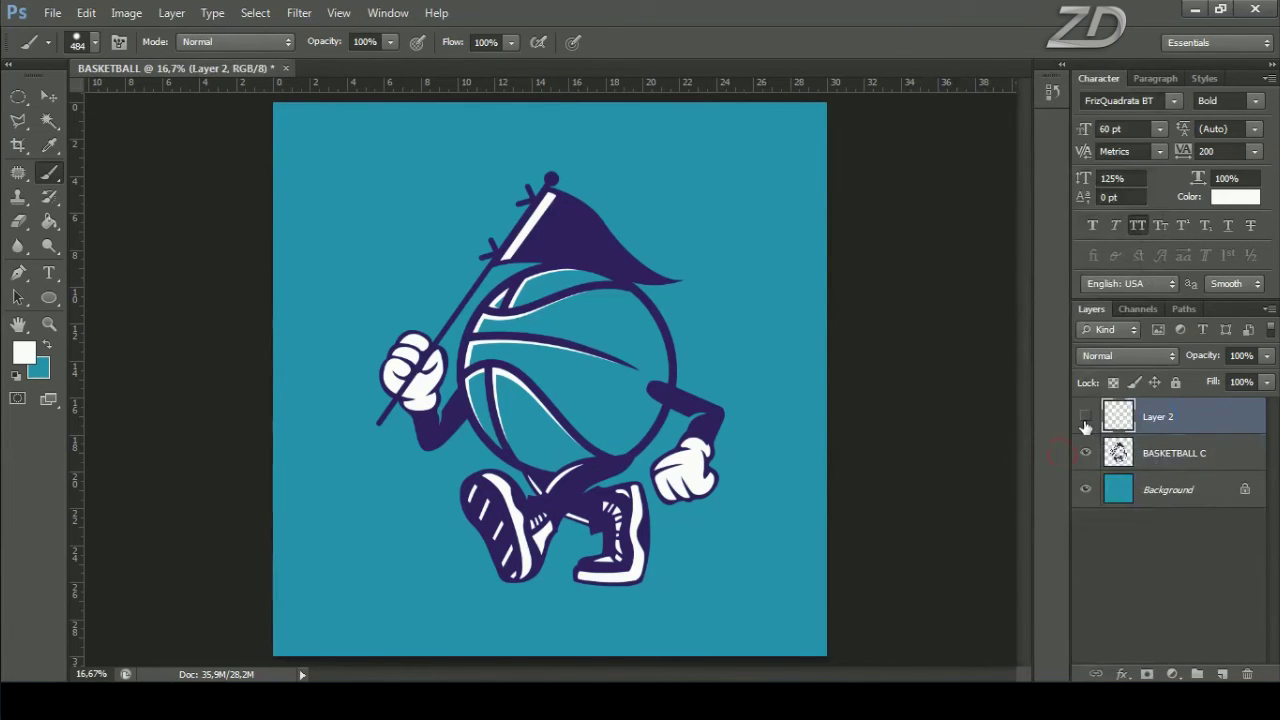
# Step: Rename the merged layer WT and the artwork layer BL, then add a new layer above WT
pyautogui.doubleClick(1152, 416)
pyautogui.write('T')
pyautogui.press('Return')
pyautogui.doubleClick(1172, 453)
pyautogui.write('BL')
pyautogui.press('Return')
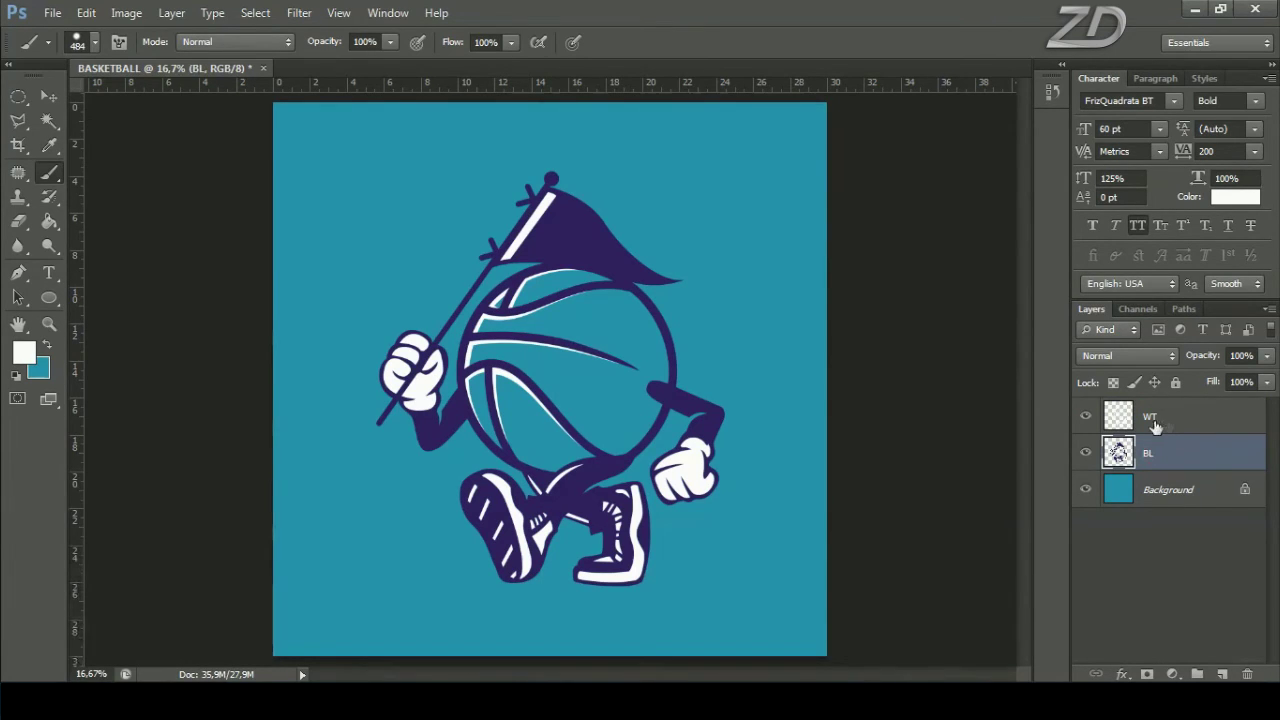
pyautogui.click(1166, 421)
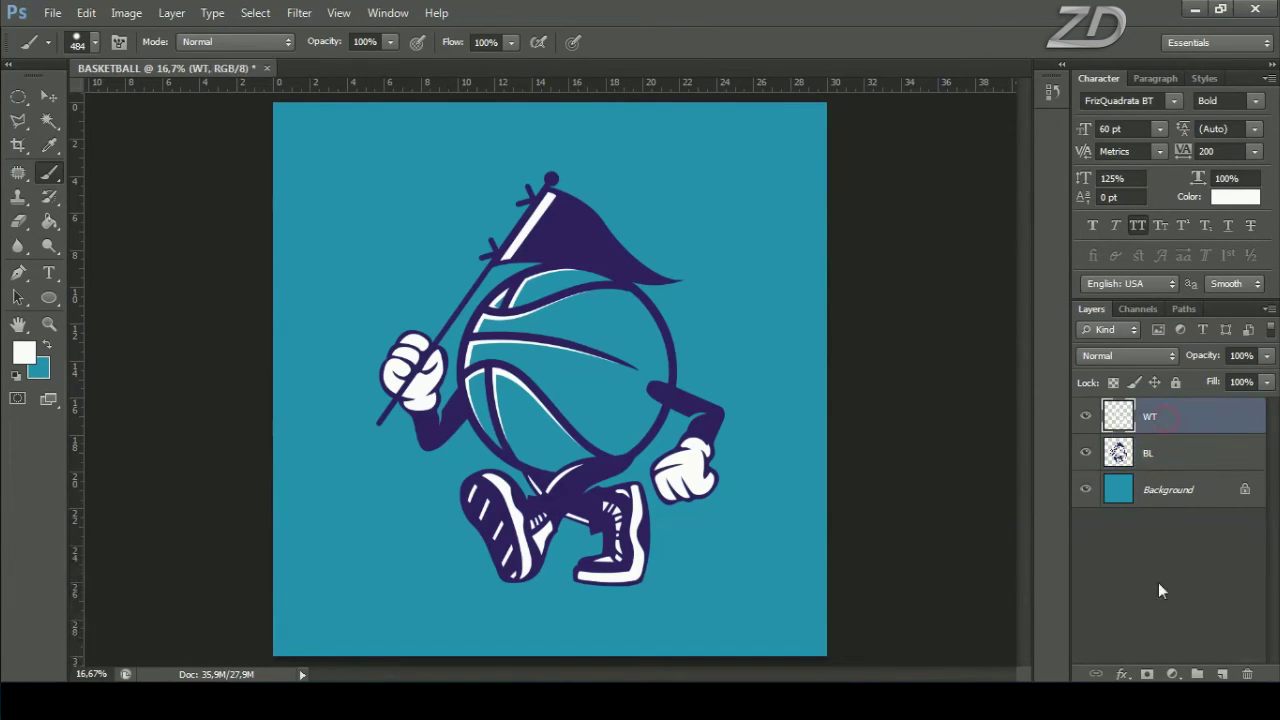
pyautogui.click(1223, 674)
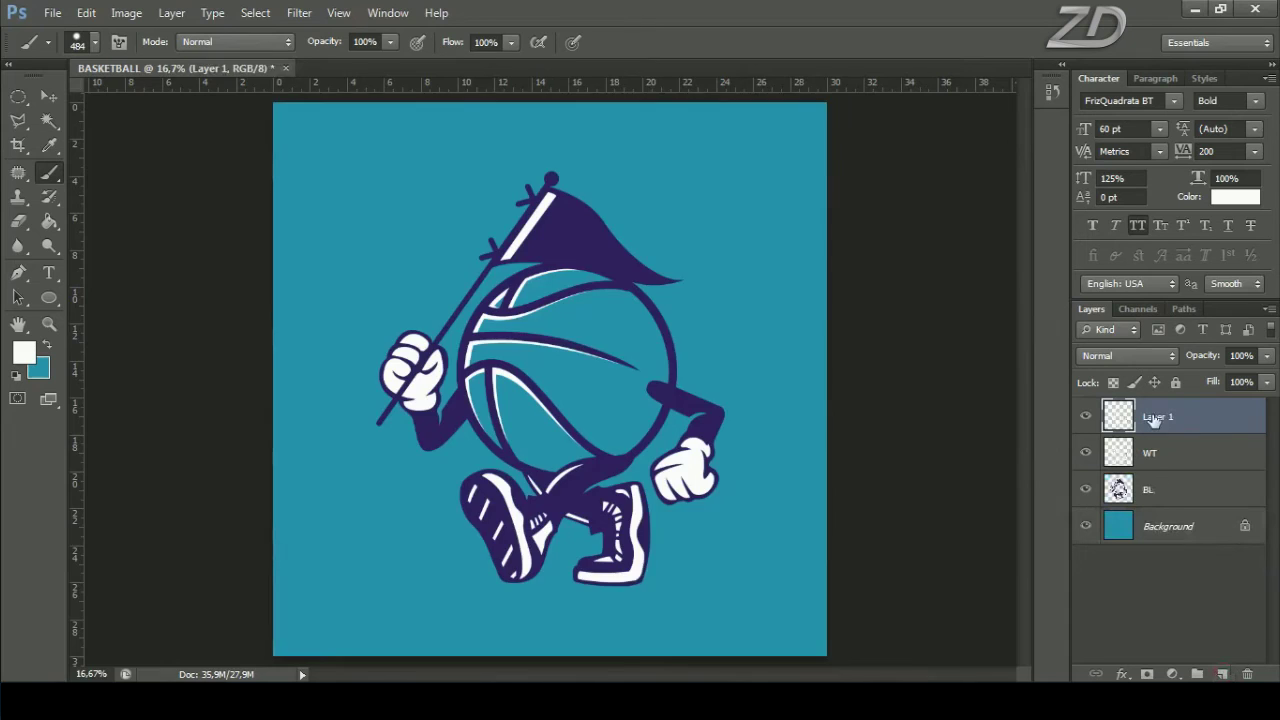
# Step: Zoom onto the flag-holding hand and set the foreground colour to light grey cccccc
pyautogui.hotkey('ctrl', '+')
pyautogui.hotkey('ctrl', '+')
pyautogui.hotkey('ctrl', '+')
pyautogui.moveTo(411, 372); pyautogui.dragTo(556, 322)
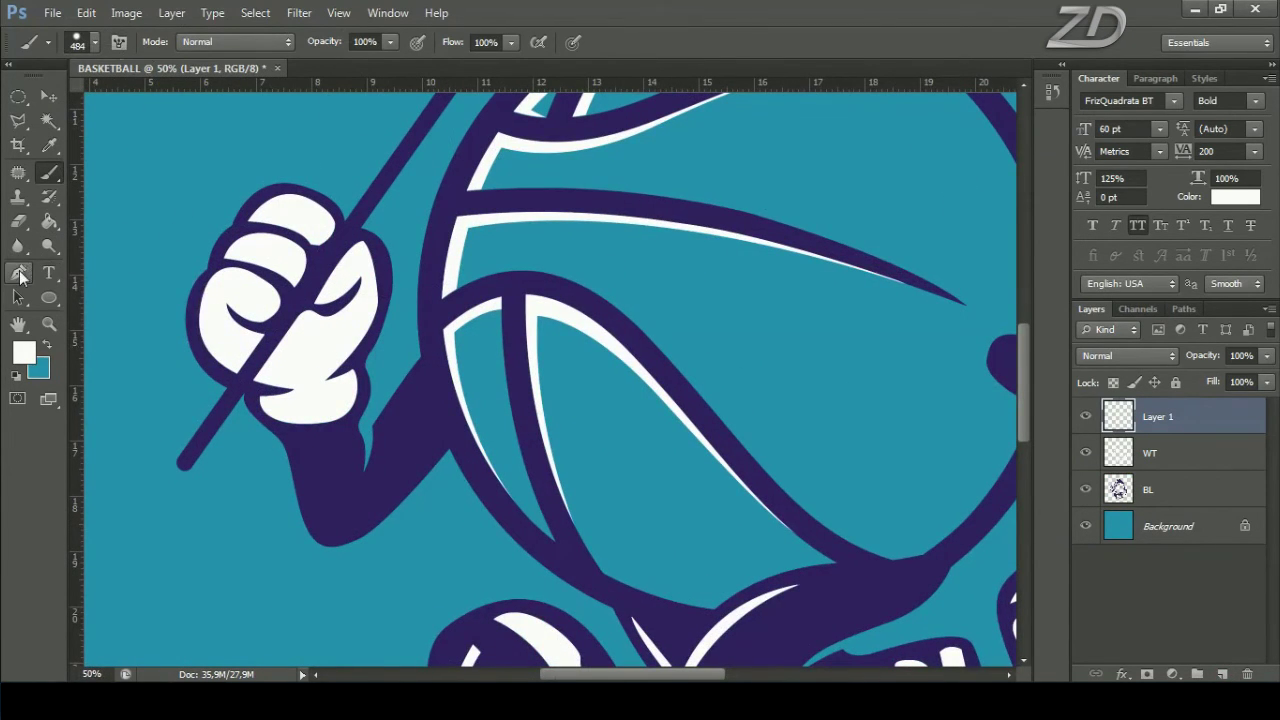
pyautogui.click(20, 276)
pyautogui.click(62, 274)
pyautogui.click(23, 352)
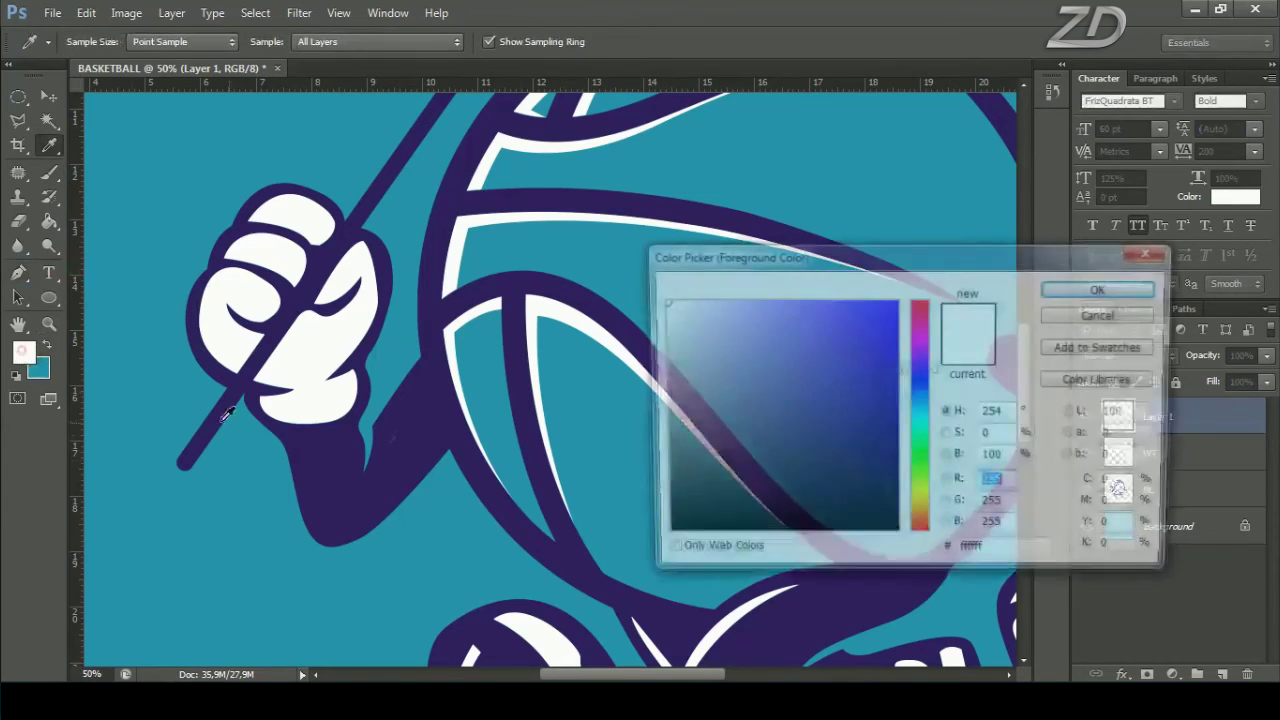
pyautogui.click(350, 328)
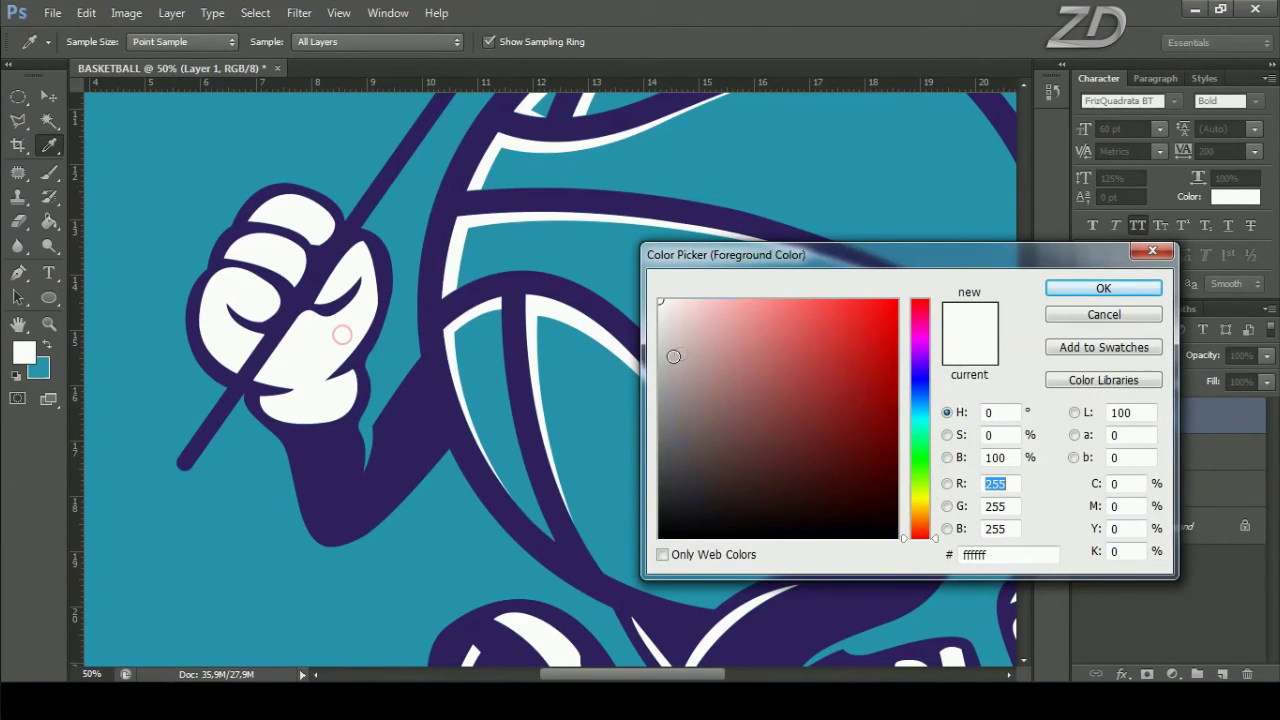
pyautogui.moveTo(674, 357); pyautogui.dragTo(660, 347)
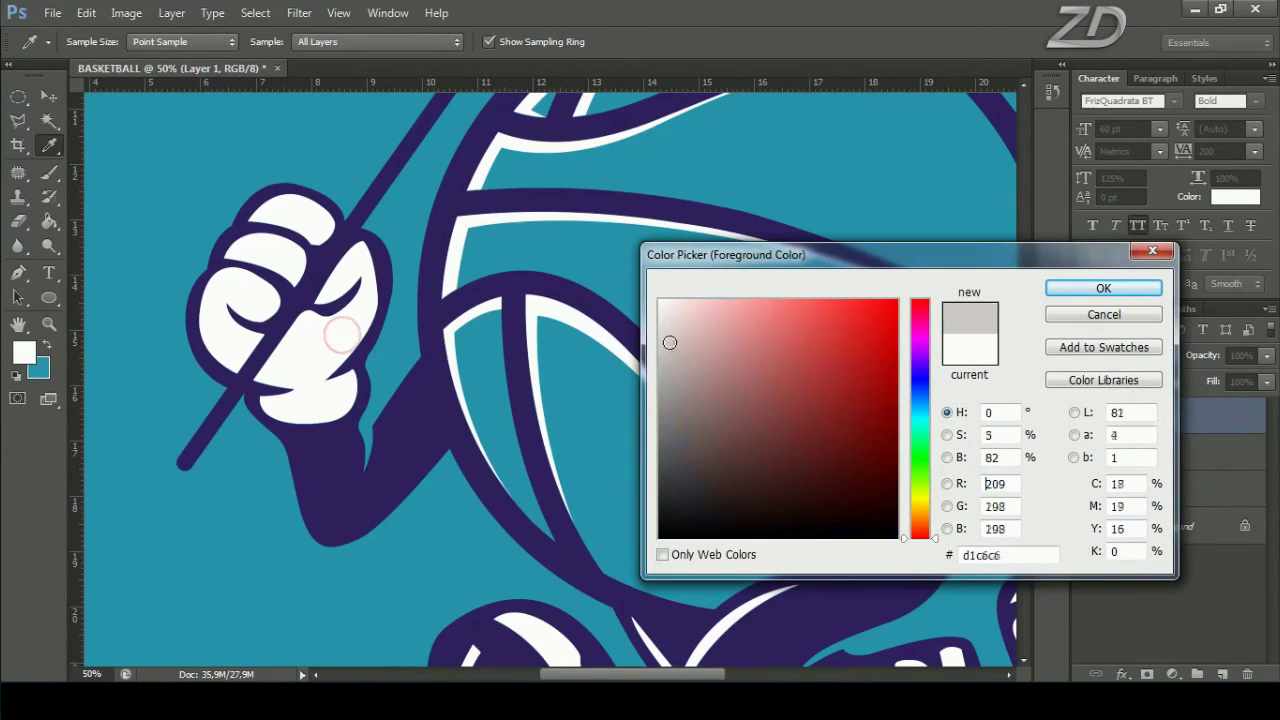
pyautogui.click(1100, 290)
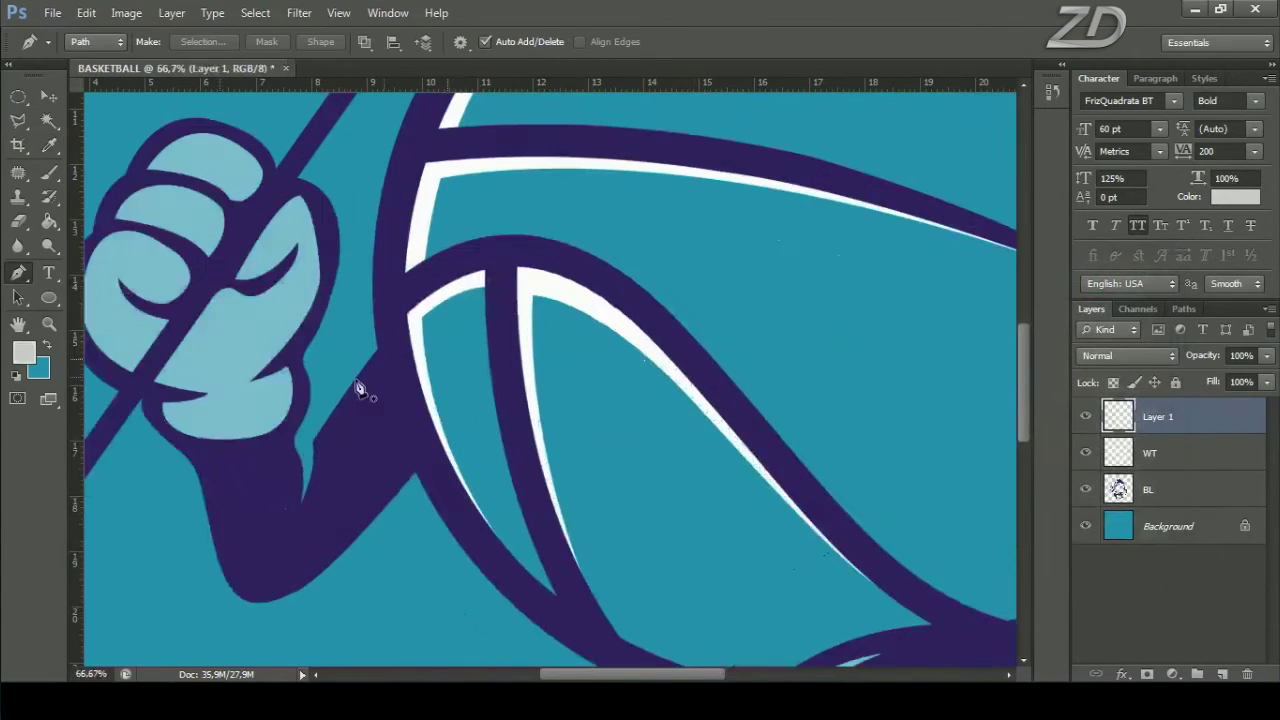
# Step: Start a Pen shadow path running down the right side of the left fist
pyautogui.hotkey('ctrl', '+')
pyautogui.moveTo(357, 386); pyautogui.dragTo(517, 389)
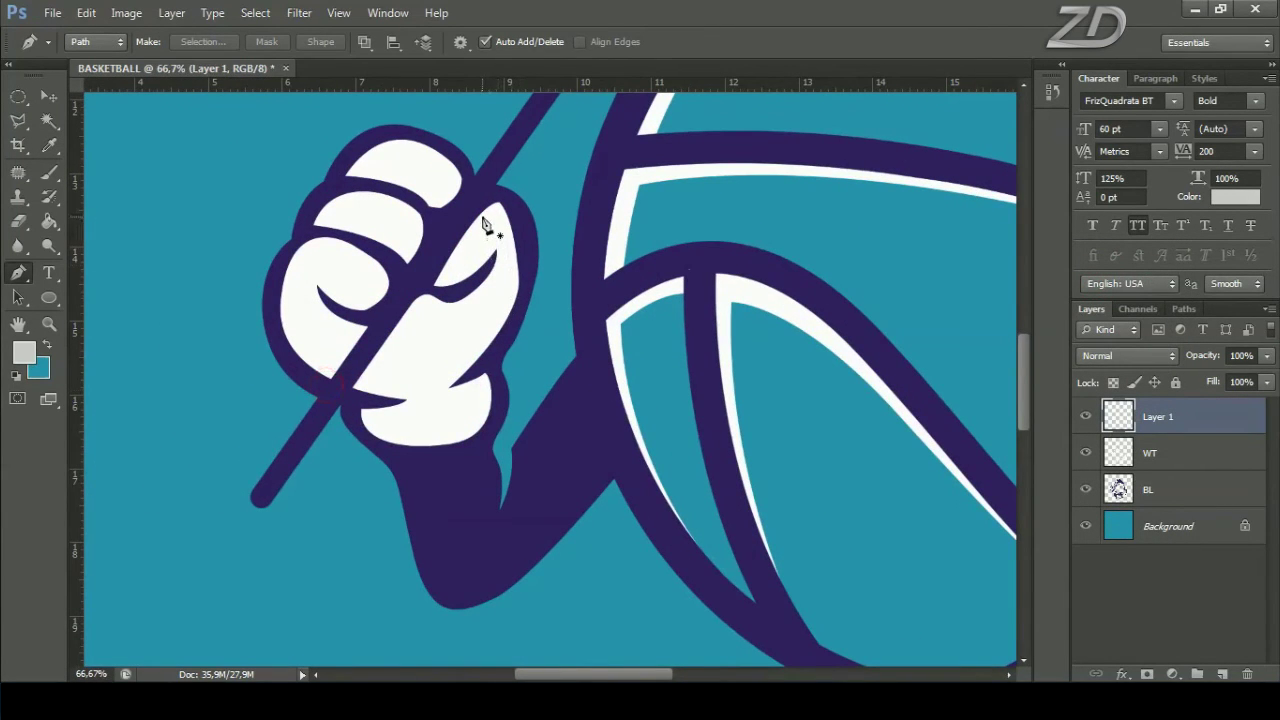
pyautogui.click(503, 212)
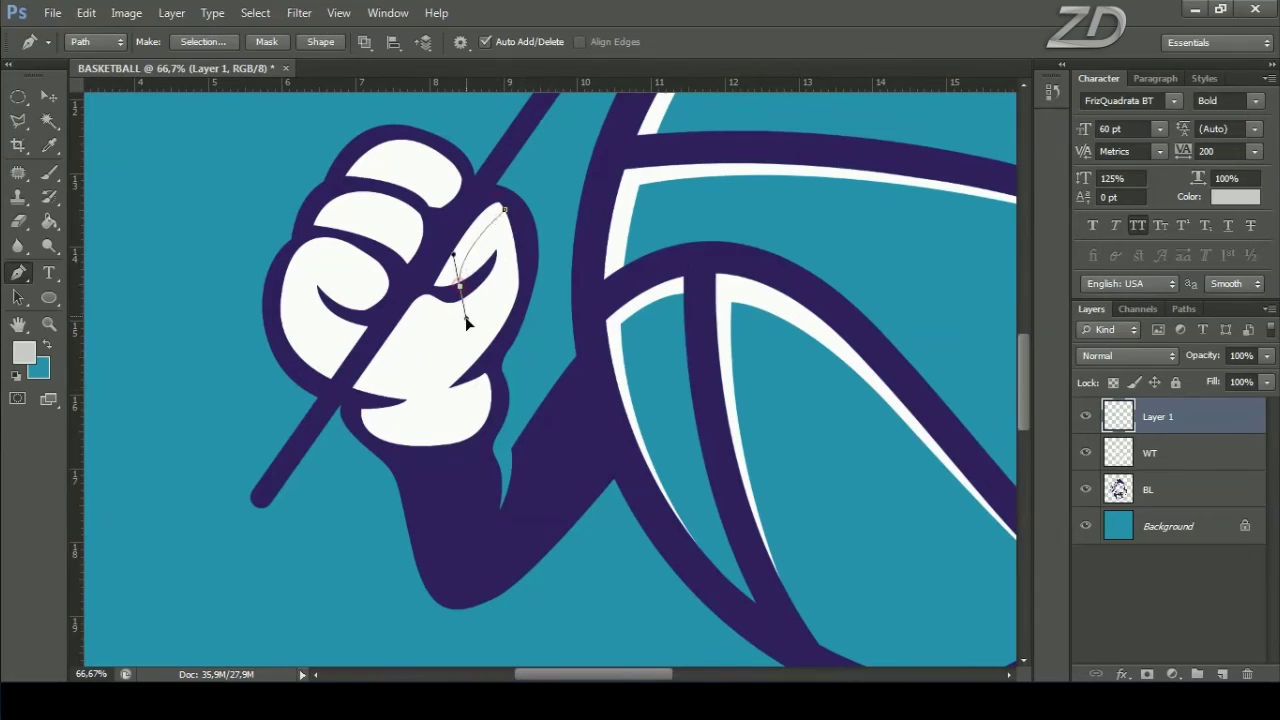
pyautogui.keyDown('alt'); pyautogui.click(460, 288); pyautogui.keyUp('alt')
pyautogui.moveTo(430, 307); pyautogui.dragTo(393, 292)
pyautogui.keyDown('alt'); pyautogui.click(430, 307); pyautogui.keyUp('alt')
pyautogui.click(400, 345)
pyautogui.click(384, 382)
# Step: Curve the shadow path around the fist's lower edge, left side and top finger
pyautogui.moveTo(366, 398); pyautogui.dragTo(345, 393)
pyautogui.moveTo(317, 286); pyautogui.dragTo(361, 319)
pyautogui.moveTo(353, 246); pyautogui.dragTo(328, 240)
pyautogui.click(391, 256)
pyautogui.moveTo(401, 193); pyautogui.dragTo(431, 214)
pyautogui.moveTo(434, 150); pyautogui.dragTo(398, 138)
pyautogui.click(464, 161)
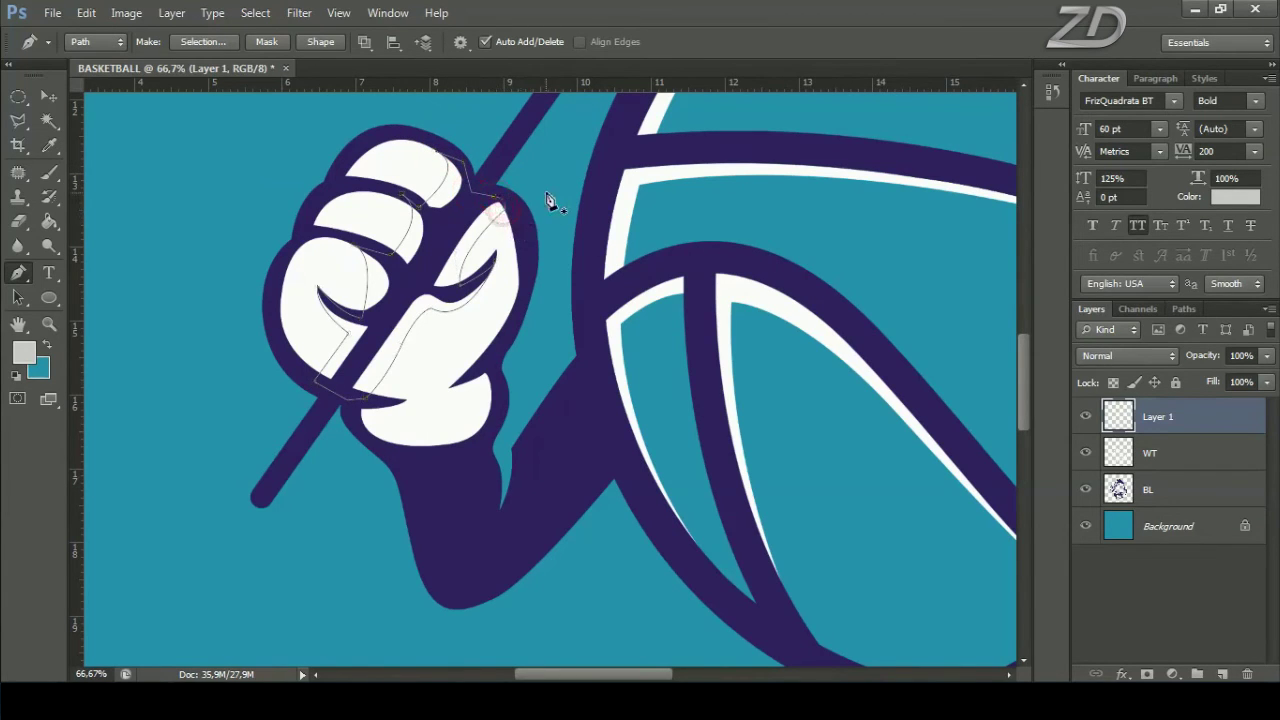
# Step: Fill the fist shadow path with grey, then delete the path
pyautogui.rightClick(552, 200)
pyautogui.click(610, 299)
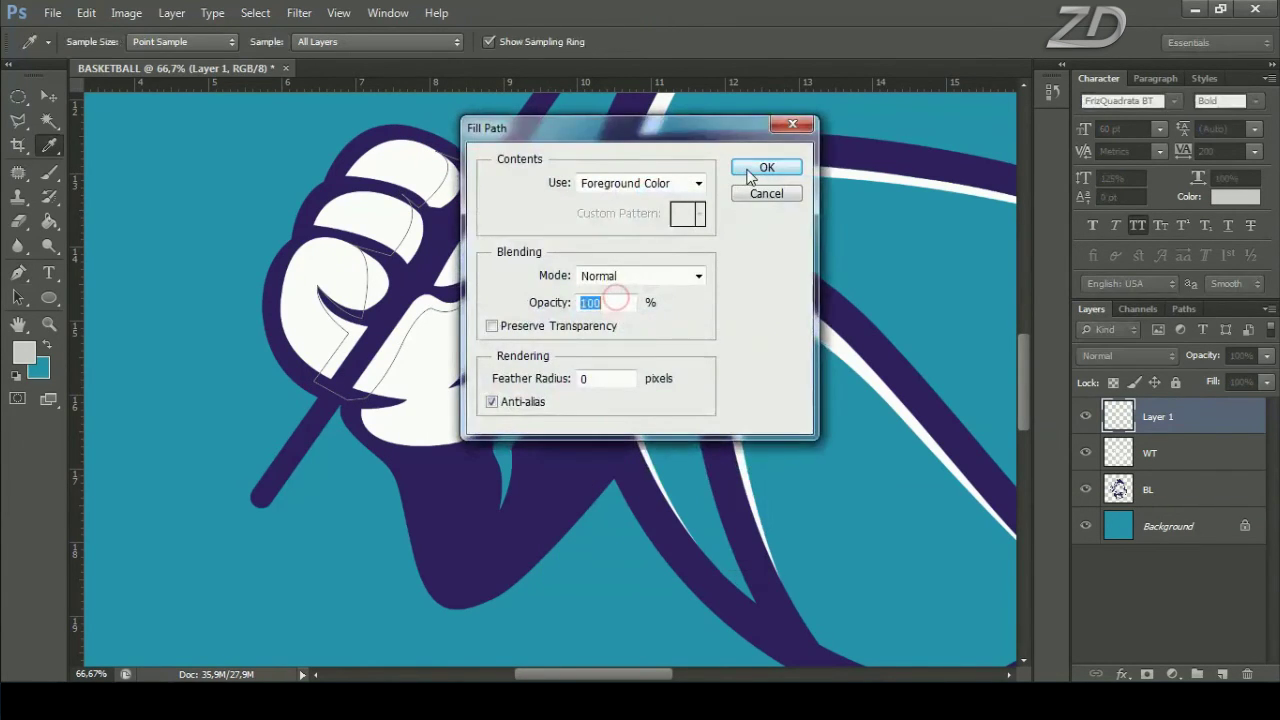
pyautogui.press('Return')
pyautogui.rightClick(595, 196)
pyautogui.click(670, 229)
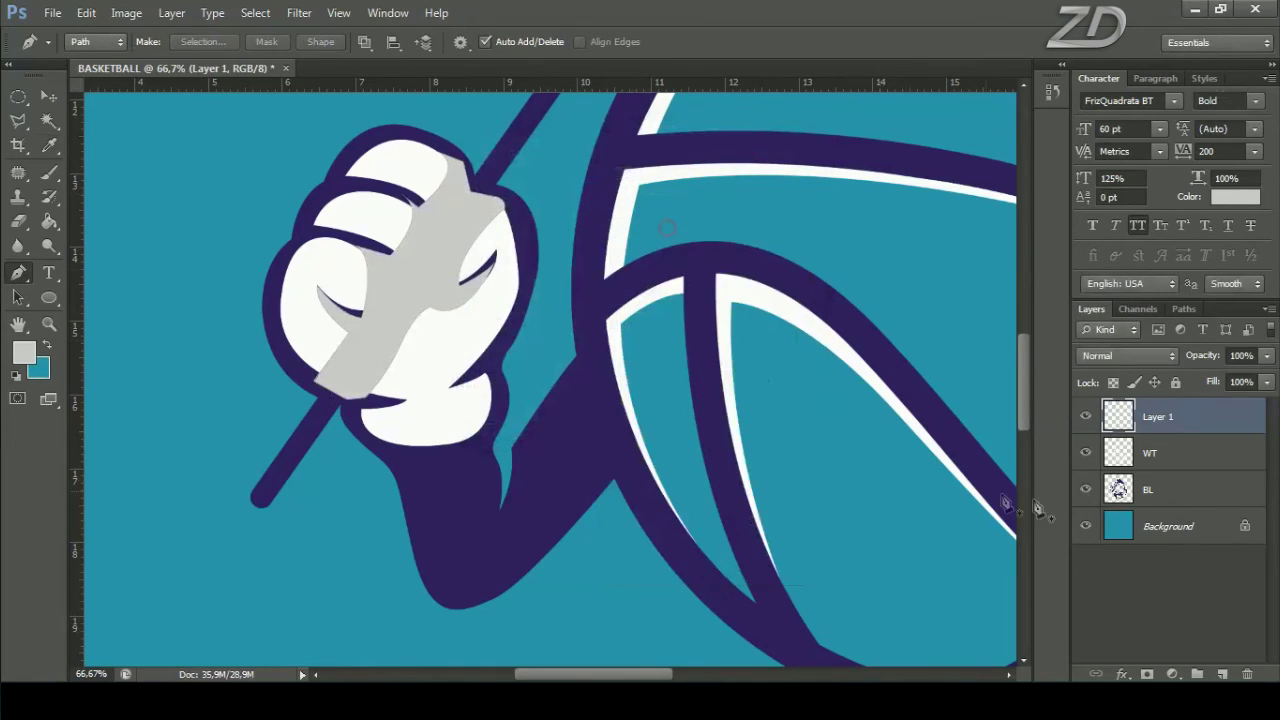
# Step: Load the BL outline as a selection and erase the excess grey with a 215 px eraser
pyautogui.keyDown('ctrl'); pyautogui.click(1118, 488); pyautogui.keyUp('ctrl')
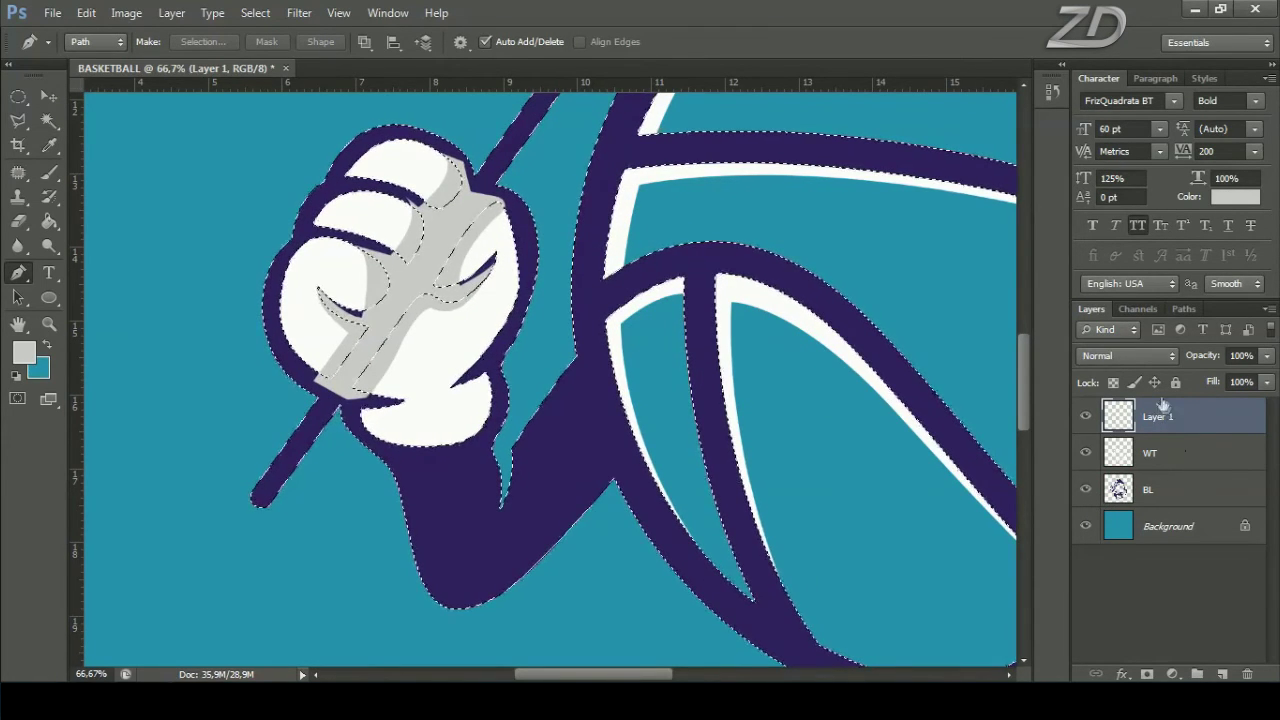
pyautogui.click(18, 223)
pyautogui.rightClick(18, 223)
pyautogui.click(108, 211)
pyautogui.rightClick(608, 254)
pyautogui.moveTo(666, 233); pyautogui.dragTo(641, 233)
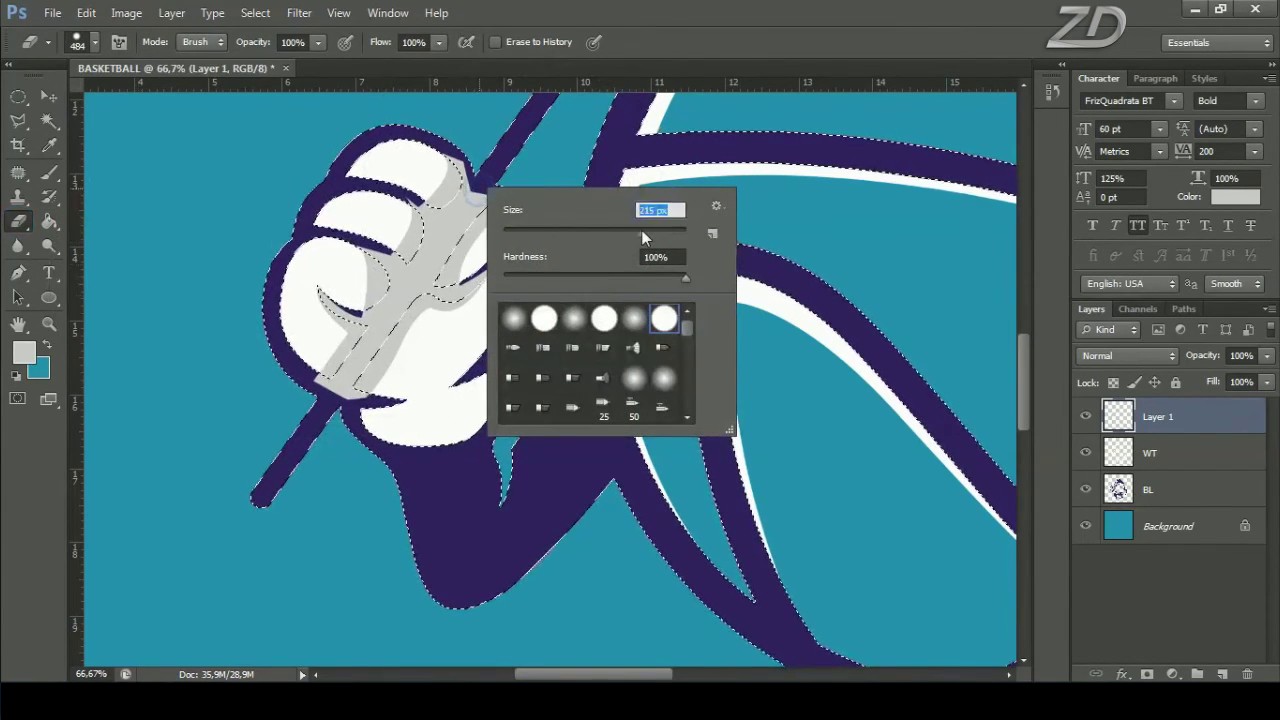
pyautogui.press('Return')
pyautogui.moveTo(429, 177)
pyautogui.mouseDown()
pyautogui.moveTo(480, 270)
pyautogui.moveTo(357, 300)
pyautogui.moveTo(470, 305)
pyautogui.mouseUp()
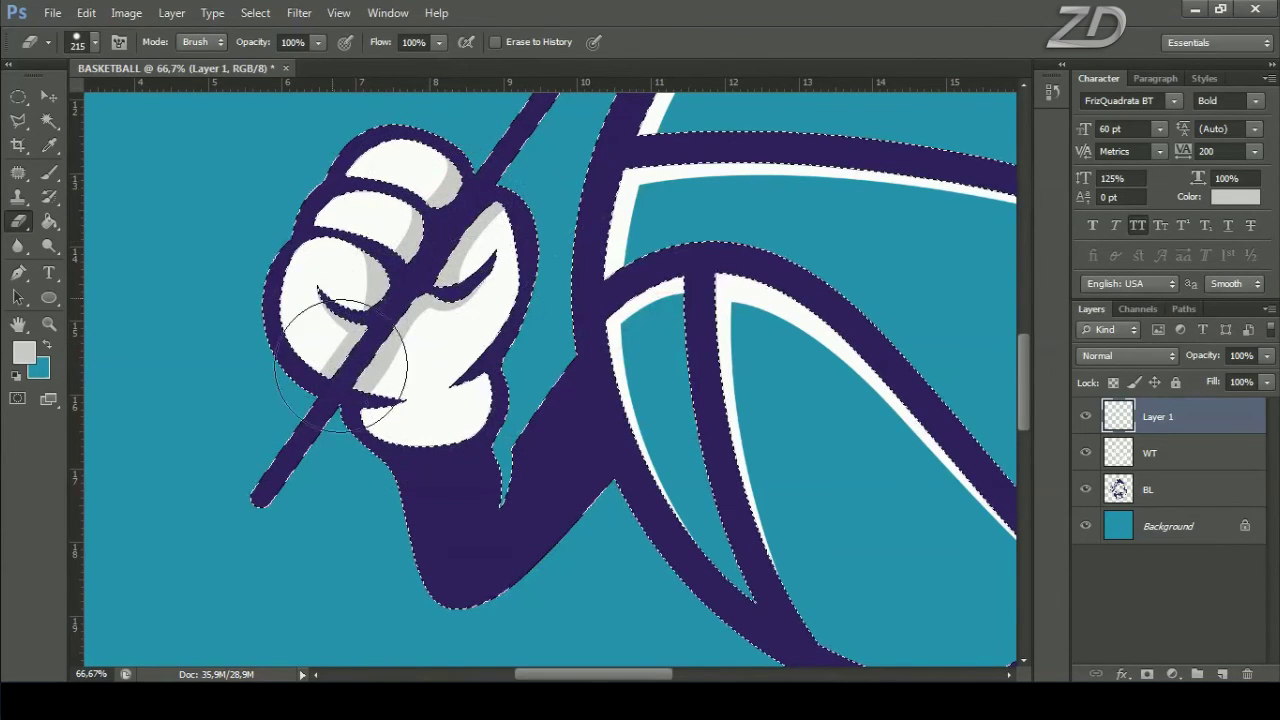
# Step: Deselect, zoom out and move the view to the right-hand glove
pyautogui.click(255, 12)
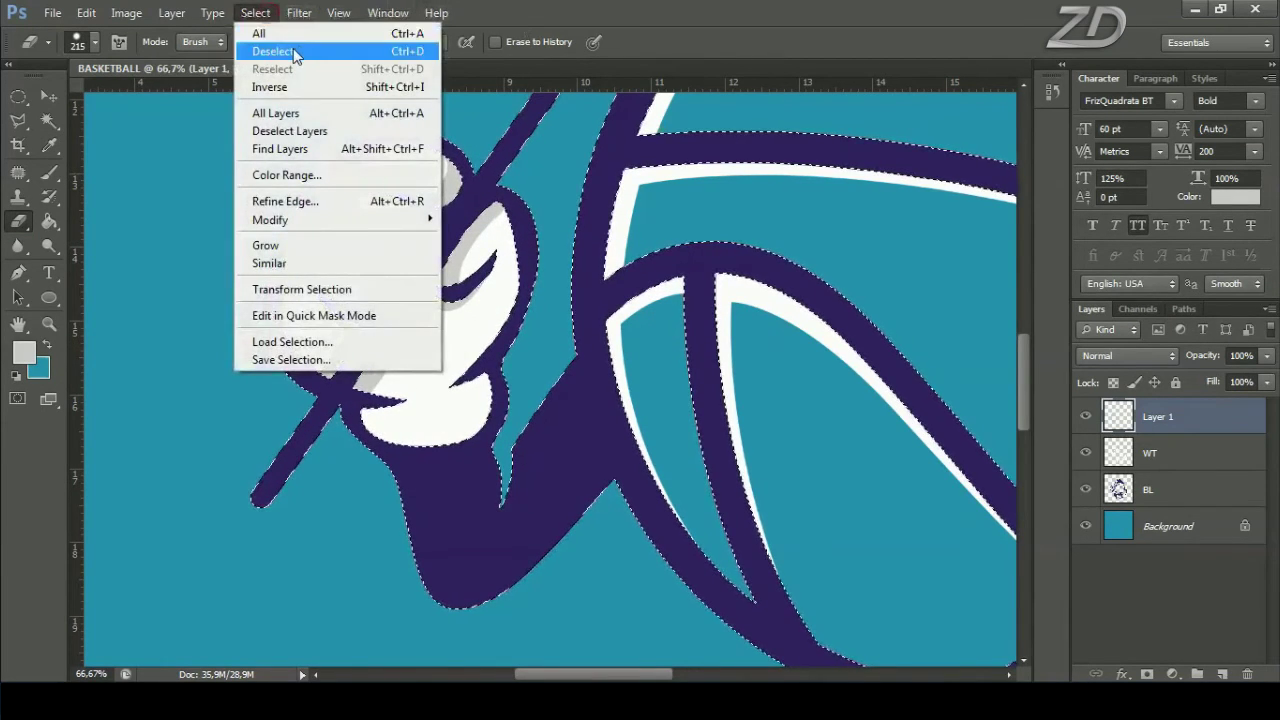
pyautogui.click(285, 50)
pyautogui.hotkey('ctrl', '-')
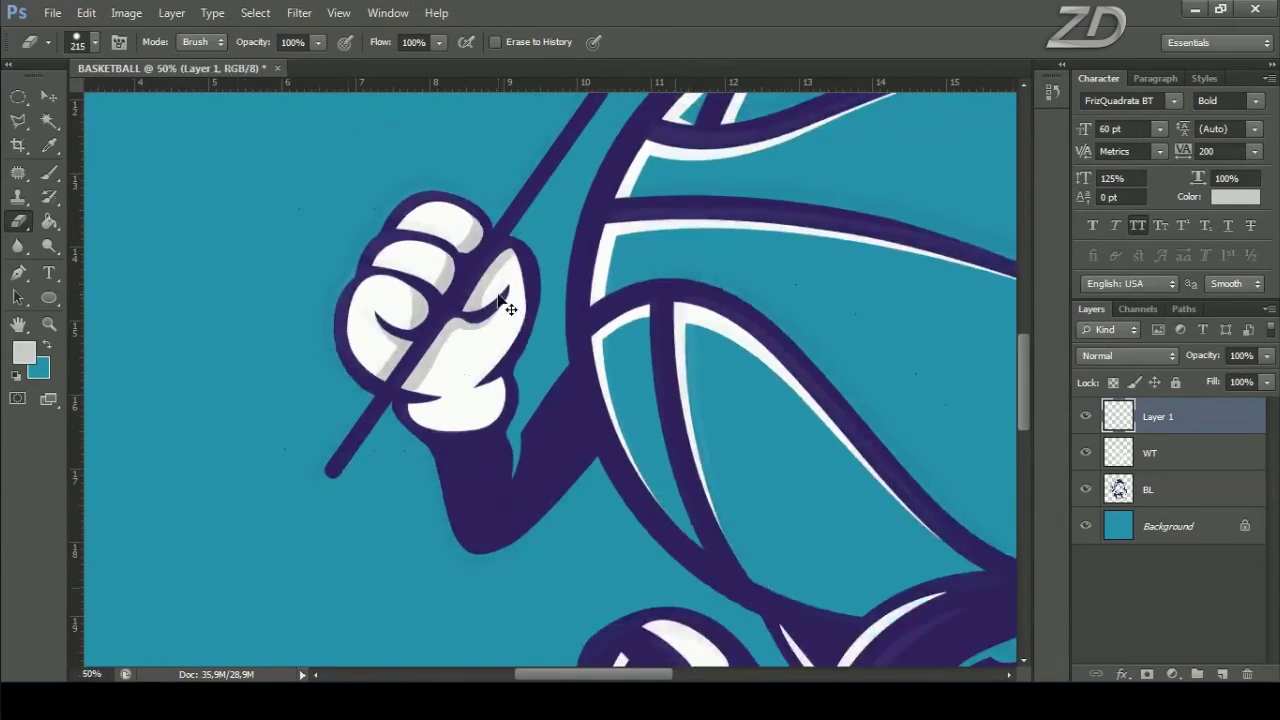
pyautogui.hotkey('ctrl', '-')
pyautogui.moveTo(674, 400); pyautogui.dragTo(466, 334)
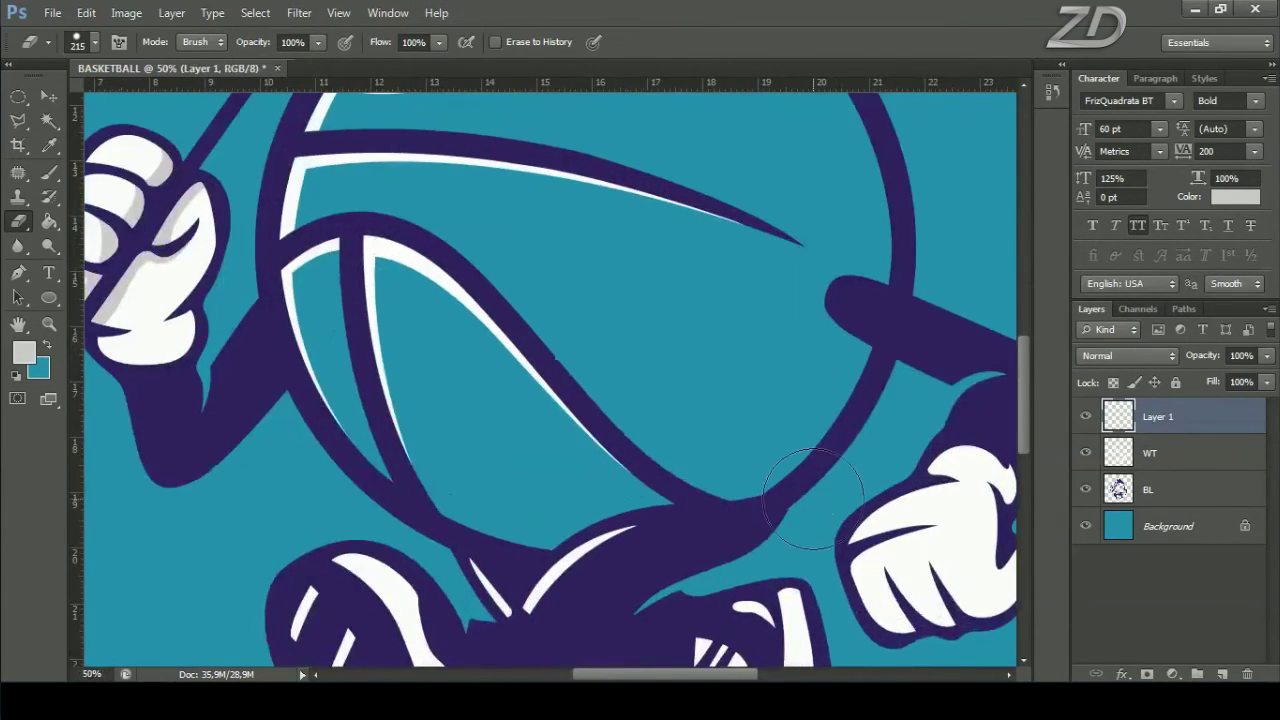
pyautogui.moveTo(811, 510); pyautogui.dragTo(480, 372)
pyautogui.rightClick(18, 276)
# Step: Begin a Pen shadow path along the top of the right glove
pyautogui.click(90, 270)
pyautogui.hotkey('ctrl', '+')
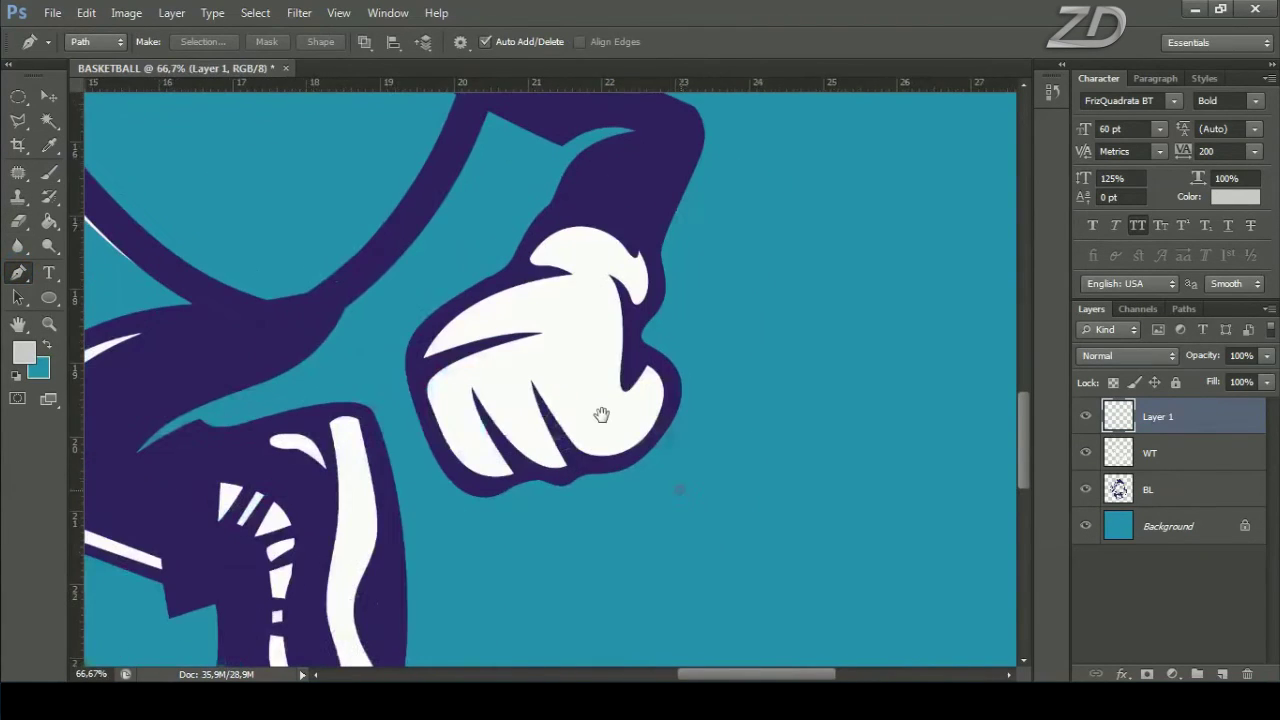
pyautogui.click(434, 361)
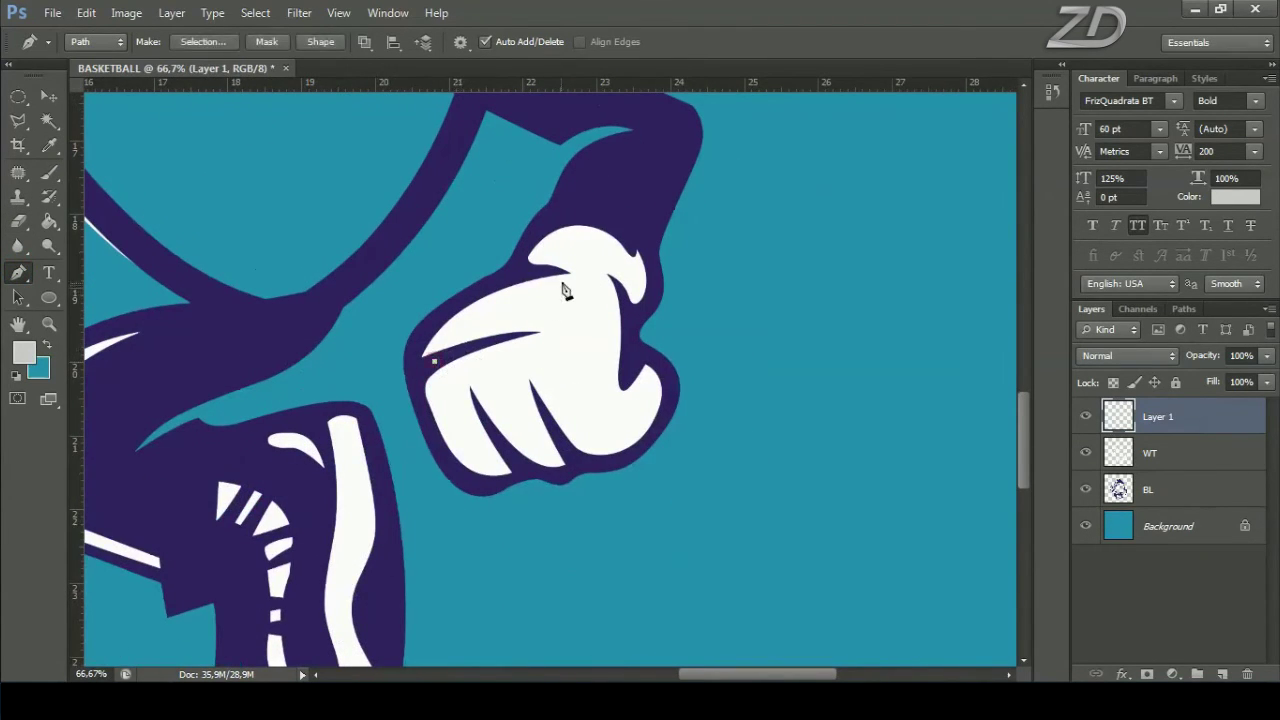
pyautogui.moveTo(567, 271); pyautogui.dragTo(673, 253)
pyautogui.press('alt')
pyautogui.moveTo(515, 276); pyautogui.dragTo(487, 307)
# Step: Outline shadow shapes along the glove's fingers and over its top
pyautogui.click(471, 386)
pyautogui.moveTo(497, 477); pyautogui.dragTo(533, 480)
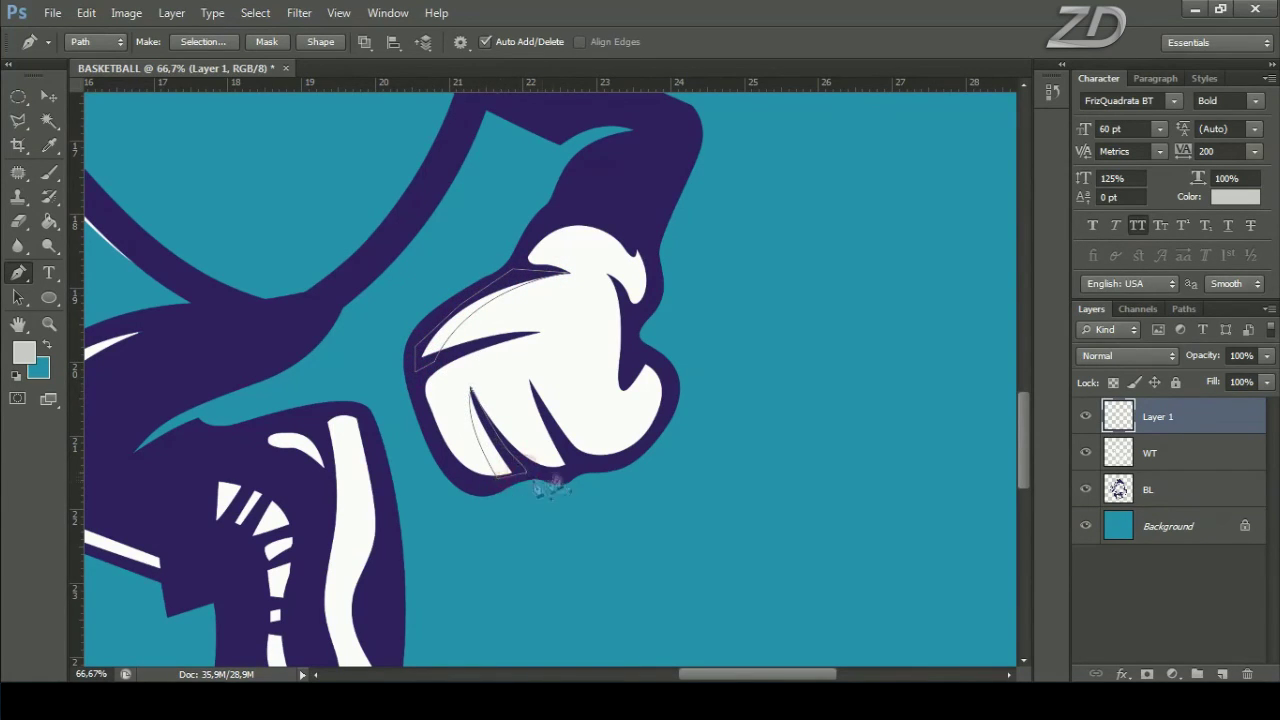
pyautogui.moveTo(528, 382); pyautogui.dragTo(531, 386)
pyautogui.click(582, 452)
pyautogui.moveTo(644, 384)
pyautogui.mouseDown()
pyautogui.moveTo(652, 300)
pyautogui.moveTo(618, 293)
pyautogui.mouseUp()
pyautogui.click(613, 357)
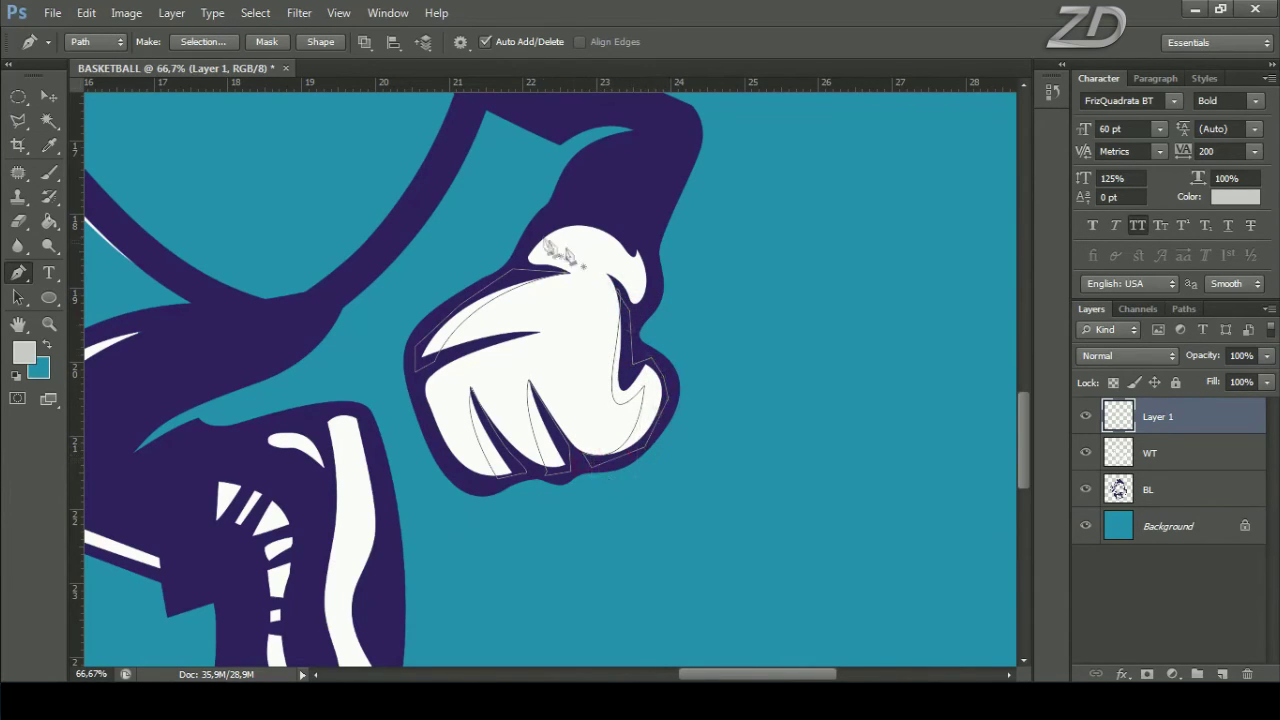
pyautogui.moveTo(628, 258); pyautogui.dragTo(650, 275)
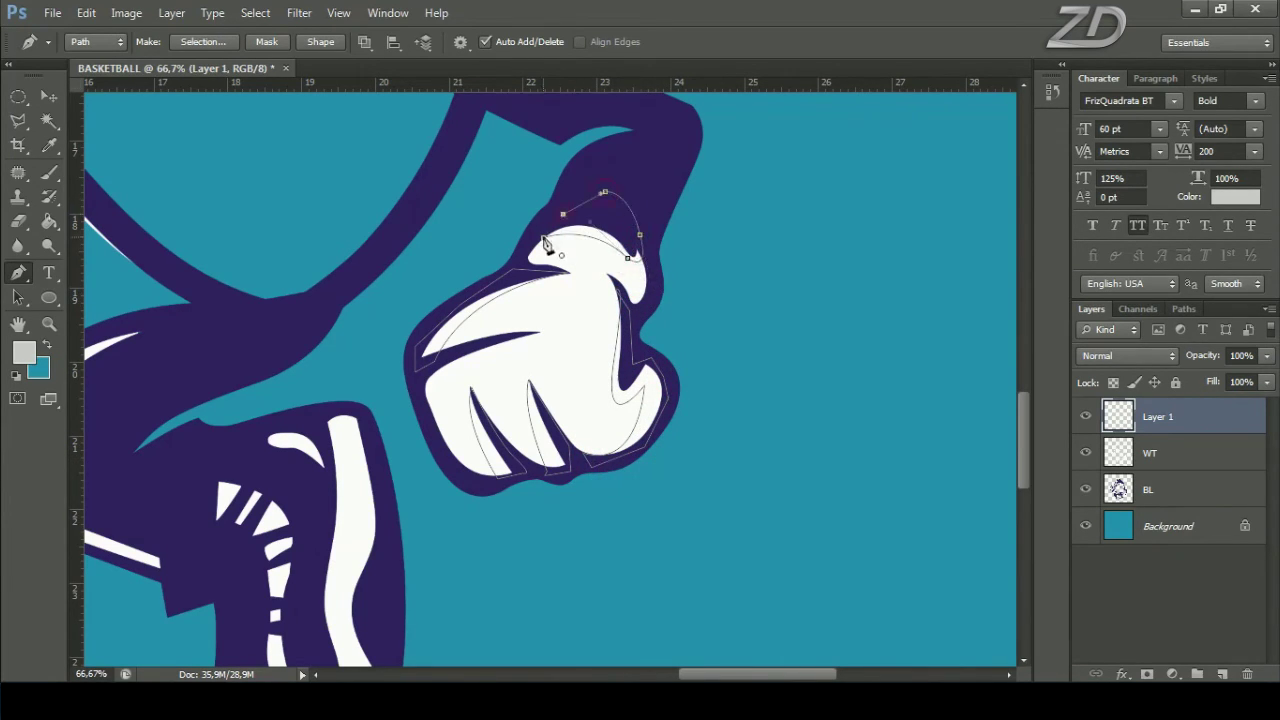
# Step: Fill the glove shadow path with grey and delete the path
pyautogui.rightClick(648, 202)
pyautogui.click(720, 312)
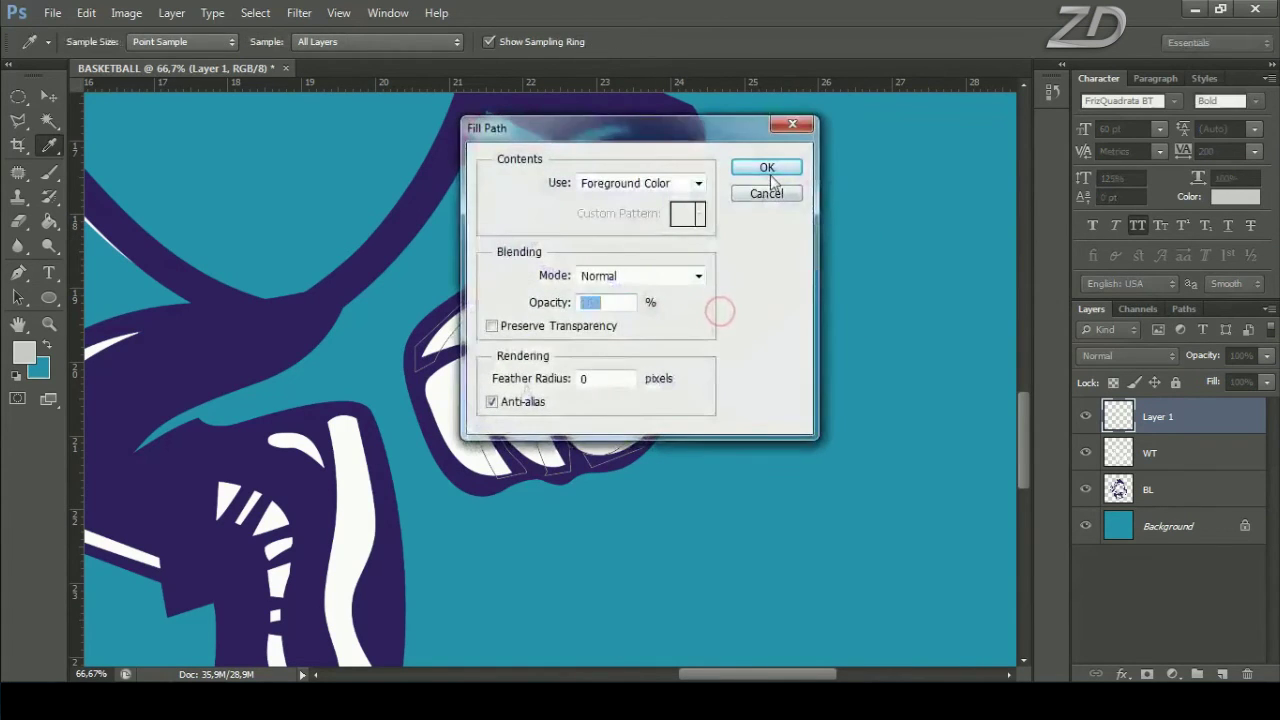
pyautogui.click(767, 168)
pyautogui.rightClick(680, 176)
pyautogui.click(740, 205)
# Step: Inside the BL selection, erase excess grey from the glove thumb, then deselect
pyautogui.keyDown('ctrl'); pyautogui.click(1118, 489); pyautogui.keyUp('ctrl')
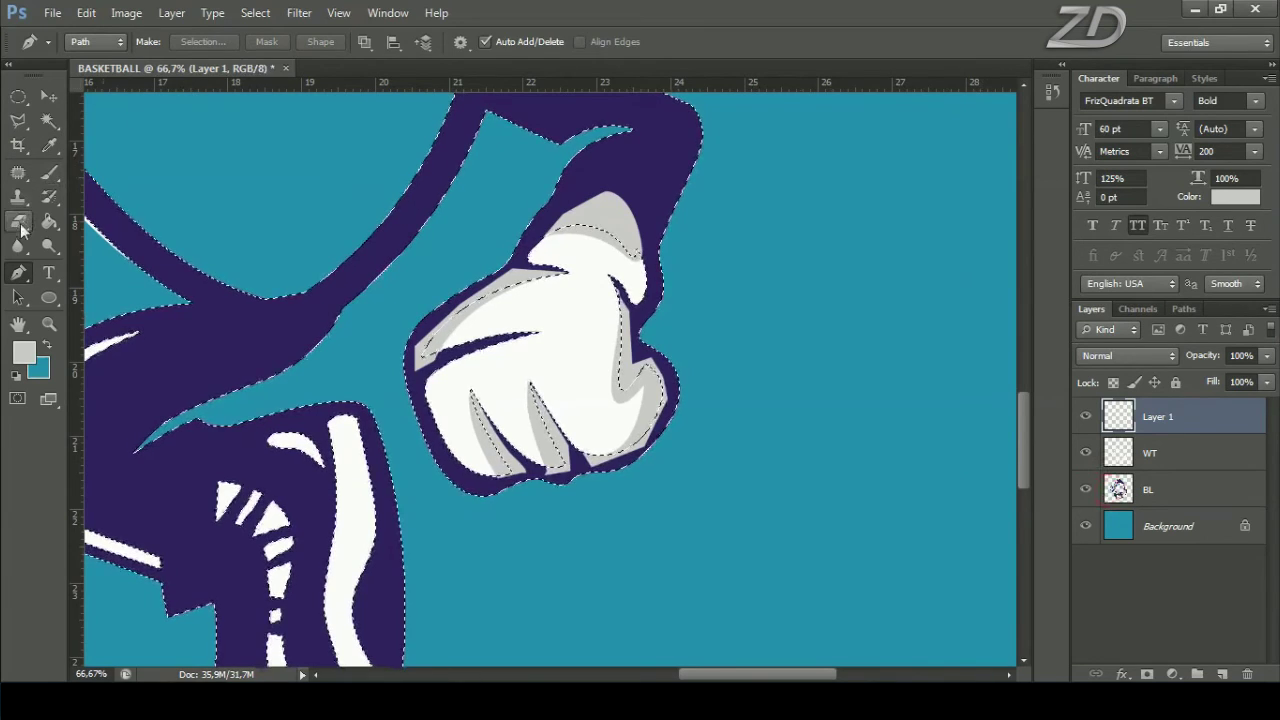
pyautogui.moveTo(22, 230); pyautogui.dragTo(108, 214)
pyautogui.moveTo(614, 229); pyautogui.dragTo(614, 186)
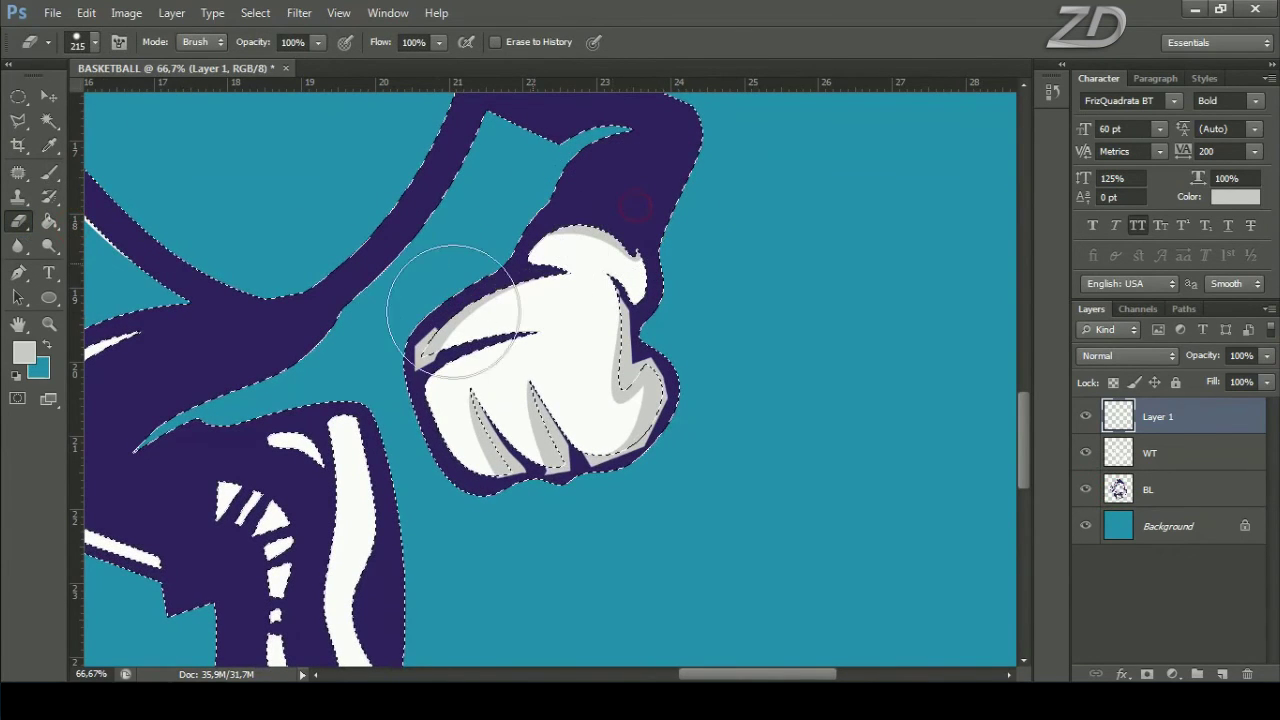
pyautogui.moveTo(586, 329); pyautogui.dragTo(640, 405)
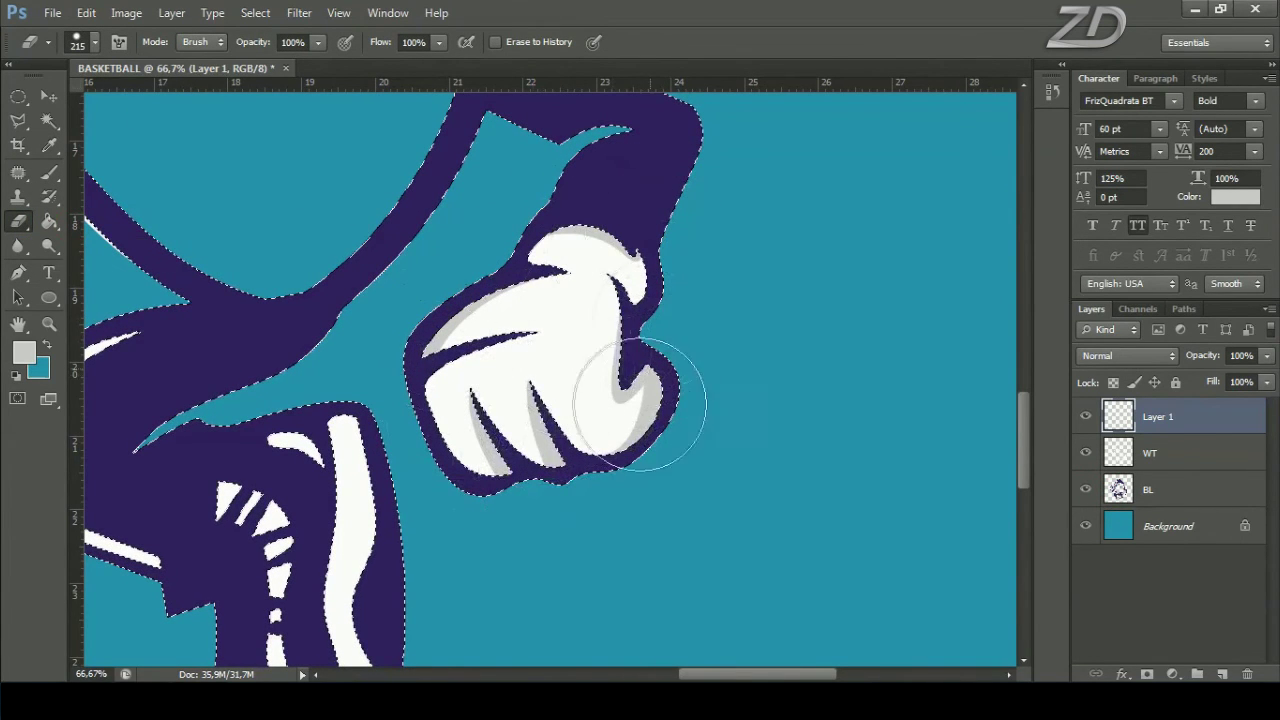
pyautogui.click(255, 12)
pyautogui.click(268, 51)
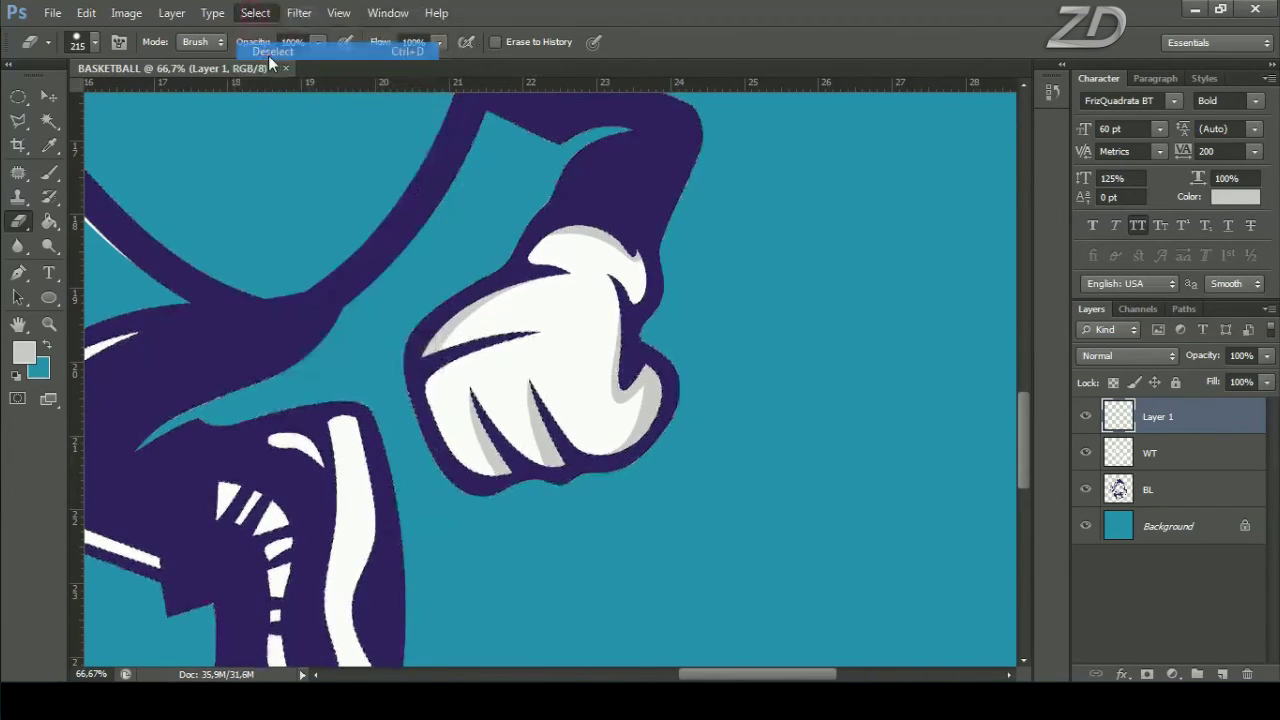
pyautogui.hotkey('ctrl', '-')
pyautogui.hotkey('ctrl', '-')
pyautogui.hotkey('ctrl', '-')
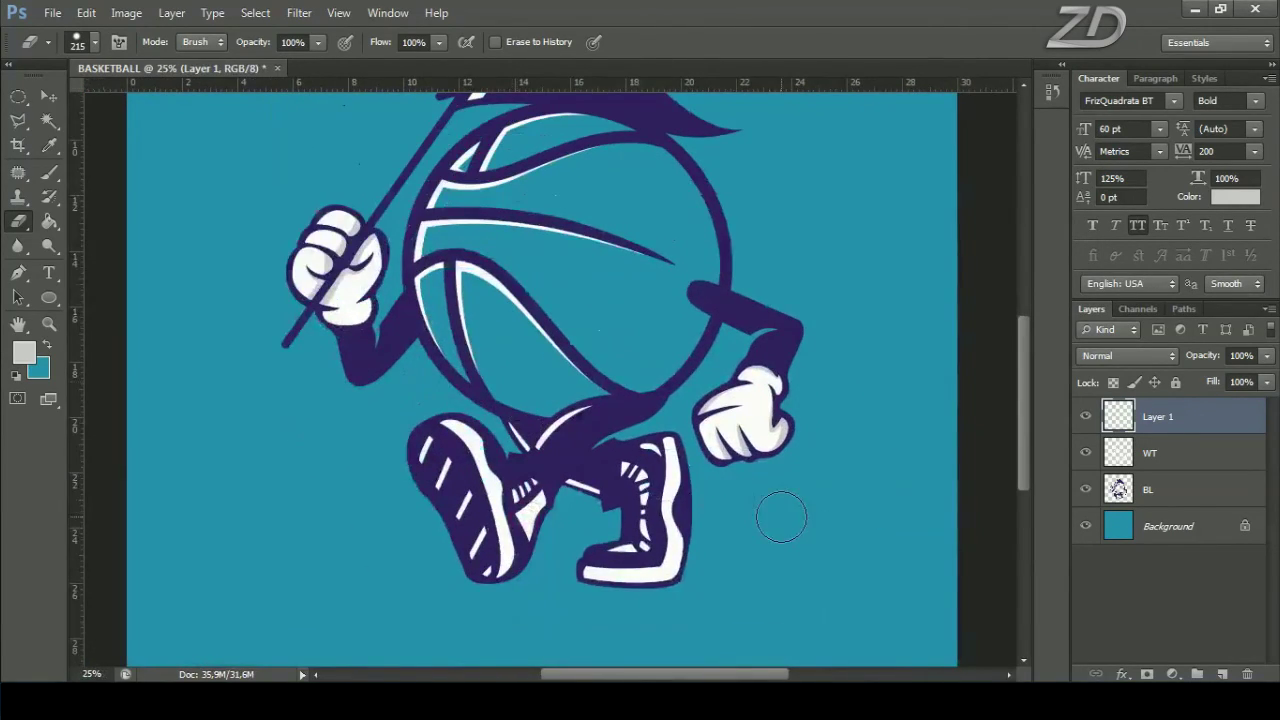
# Step: Zoom onto the shoes and draw a Pen shading path along the left shoe stripe
pyautogui.hotkey('ctrl', '+')
pyautogui.hotkey('ctrl', '+')
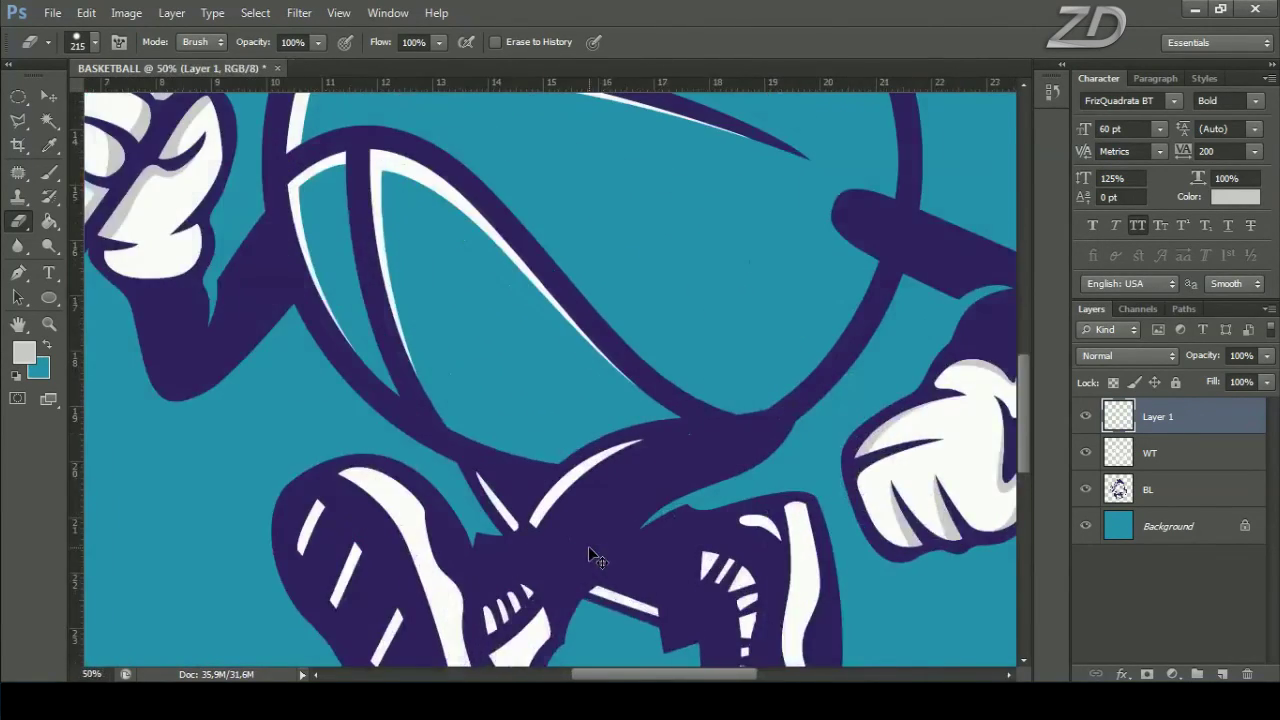
pyautogui.hotkey('ctrl', '+')
pyautogui.click(18, 272)
pyautogui.click(62, 270)
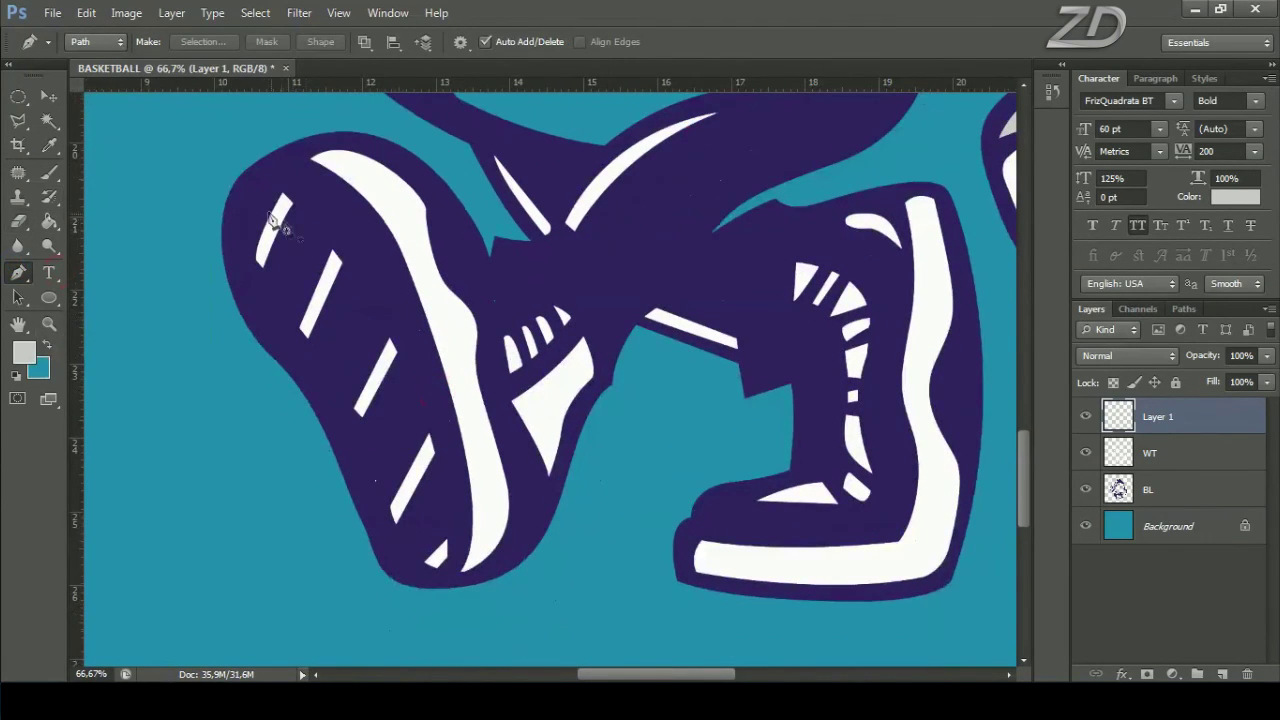
pyautogui.click(264, 207)
pyautogui.moveTo(430, 490); pyautogui.dragTo(477, 652)
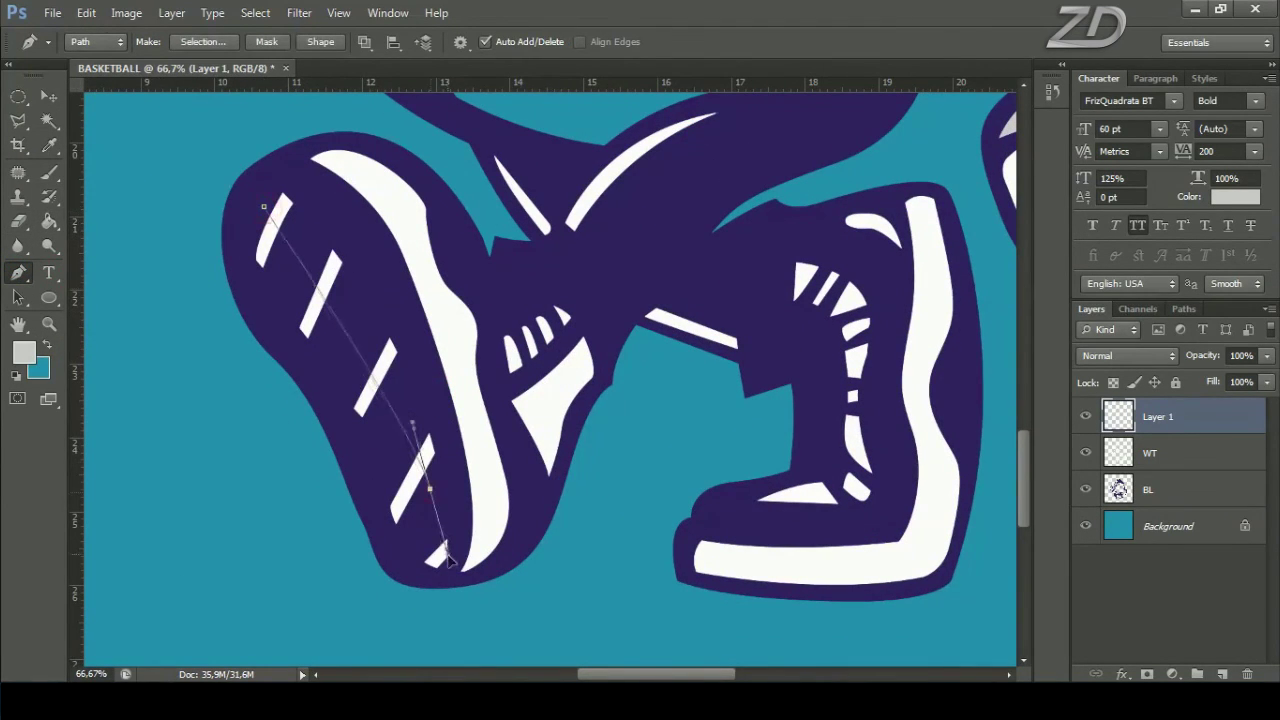
pyautogui.click(264, 207)
# Step: Draw a closed shading path around the white arc of the shoe
pyautogui.click(322, 150)
pyautogui.moveTo(440, 330); pyautogui.dragTo(478, 488)
pyautogui.click(459, 533)
pyautogui.click(447, 577)
pyautogui.click(437, 381)
pyautogui.click(400, 281)
pyautogui.moveTo(563, 316); pyautogui.dragTo(363, 256)
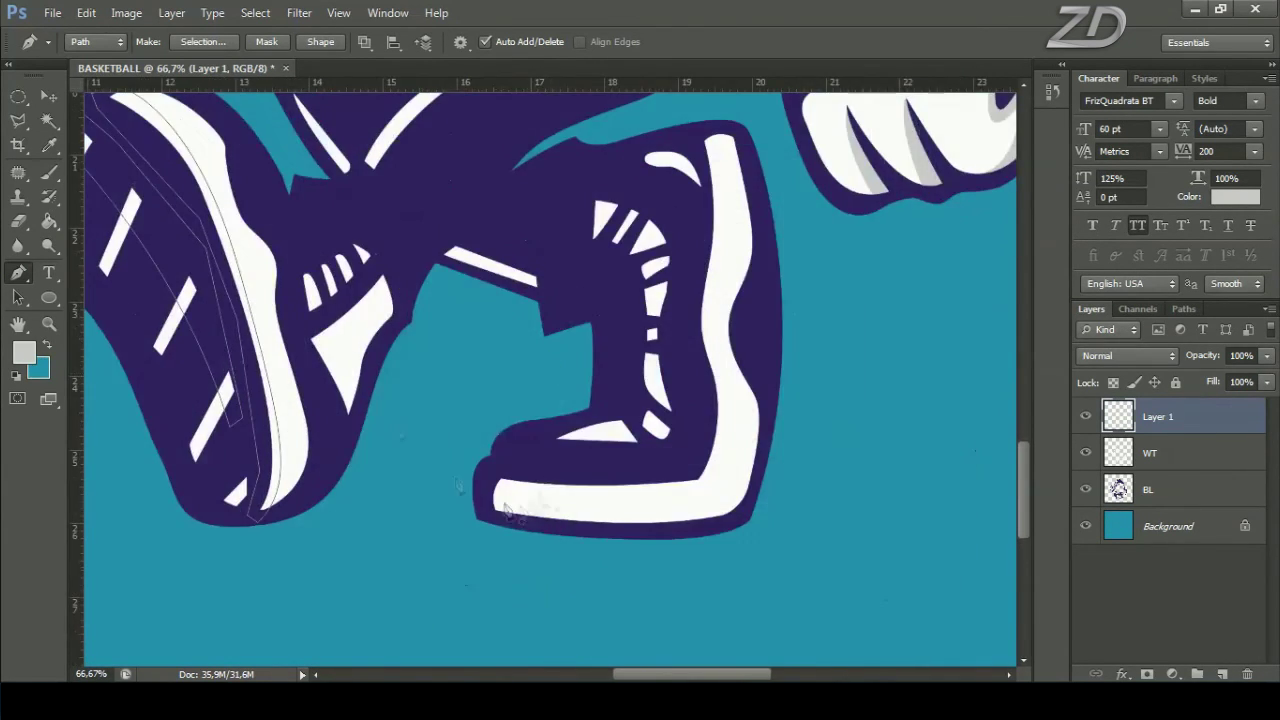
pyautogui.scroll(2, 371, 371)
pyautogui.scroll(2, 337, 300)
pyautogui.click(334, 297)
pyautogui.moveTo(517, 189); pyautogui.dragTo(580, 258)
pyautogui.click(381, 322)
# Step: Draw a closed shading path over the shoe laces
pyautogui.click(334, 297)
pyautogui.moveTo(560, 339); pyautogui.dragTo(457, 297)
pyautogui.click(457, 292)
pyautogui.click(522, 400)
pyautogui.moveTo(512, 497); pyautogui.dragTo(548, 503)
pyautogui.click(457, 292)
# Step: Draw a shading path down the right shoe stripe and under its sole
pyautogui.moveTo(582, 214); pyautogui.dragTo(508, 189)
pyautogui.click(508, 189)
pyautogui.click(526, 312)
pyautogui.moveTo(521, 436); pyautogui.dragTo(549, 483)
pyautogui.click(517, 563)
pyautogui.click(274, 560)
pyautogui.moveTo(283, 584); pyautogui.dragTo(394, 594)
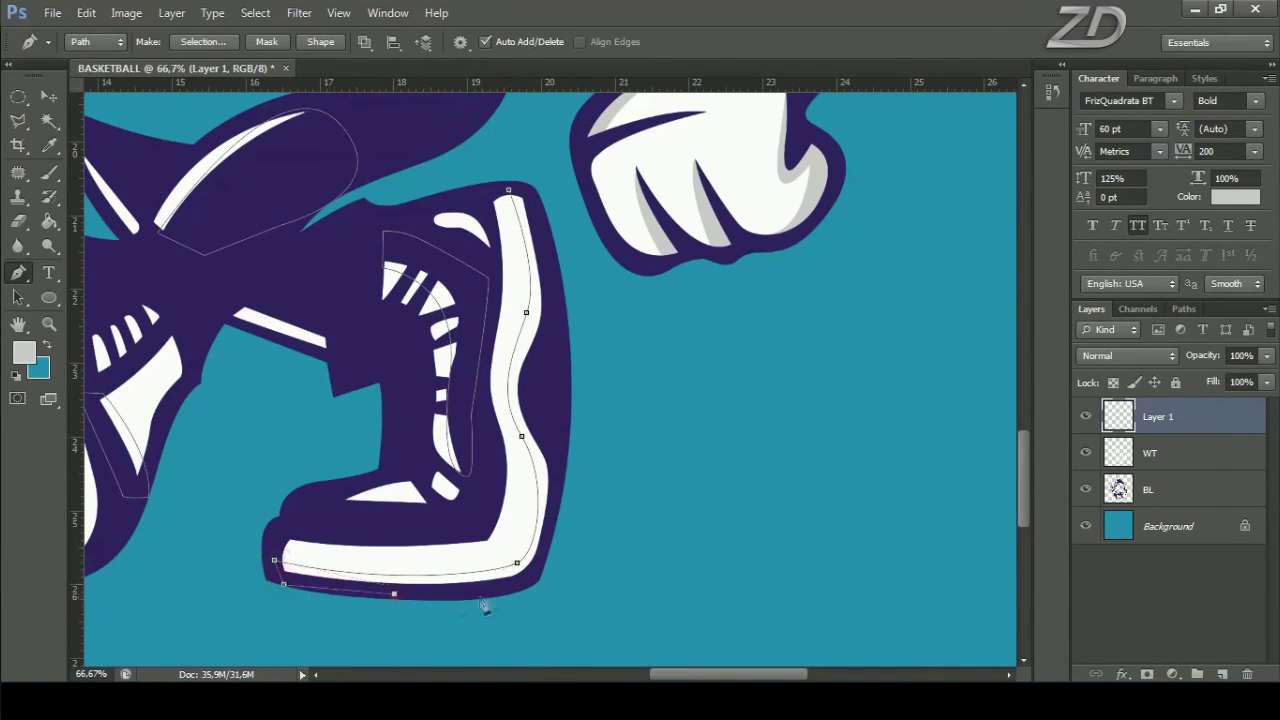
pyautogui.click(557, 305)
pyautogui.click(508, 189)
pyautogui.click(497, 273)
# Step: Fill all the shoe paths with grey and delete the work path
pyautogui.hotkey('ctrl', '-')
pyautogui.hotkey('ctrl', '-')
pyautogui.hotkey('ctrl', '-')
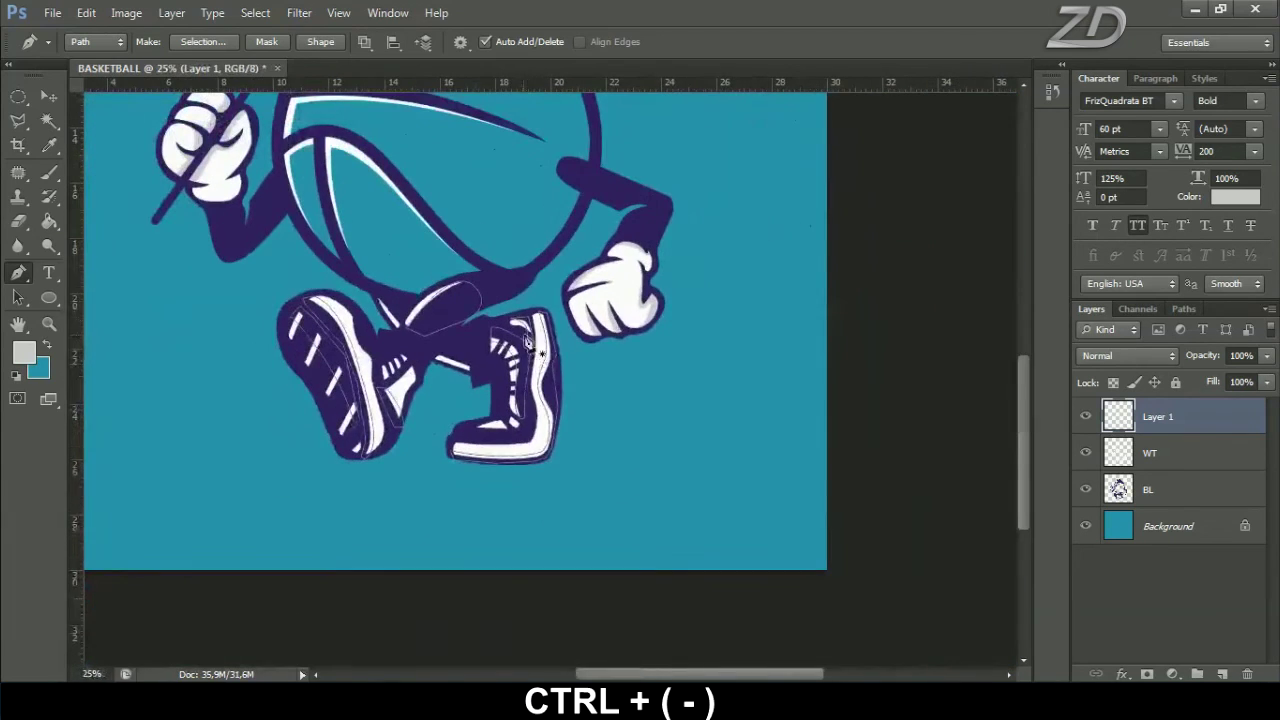
pyautogui.rightClick(546, 318)
pyautogui.click(589, 403)
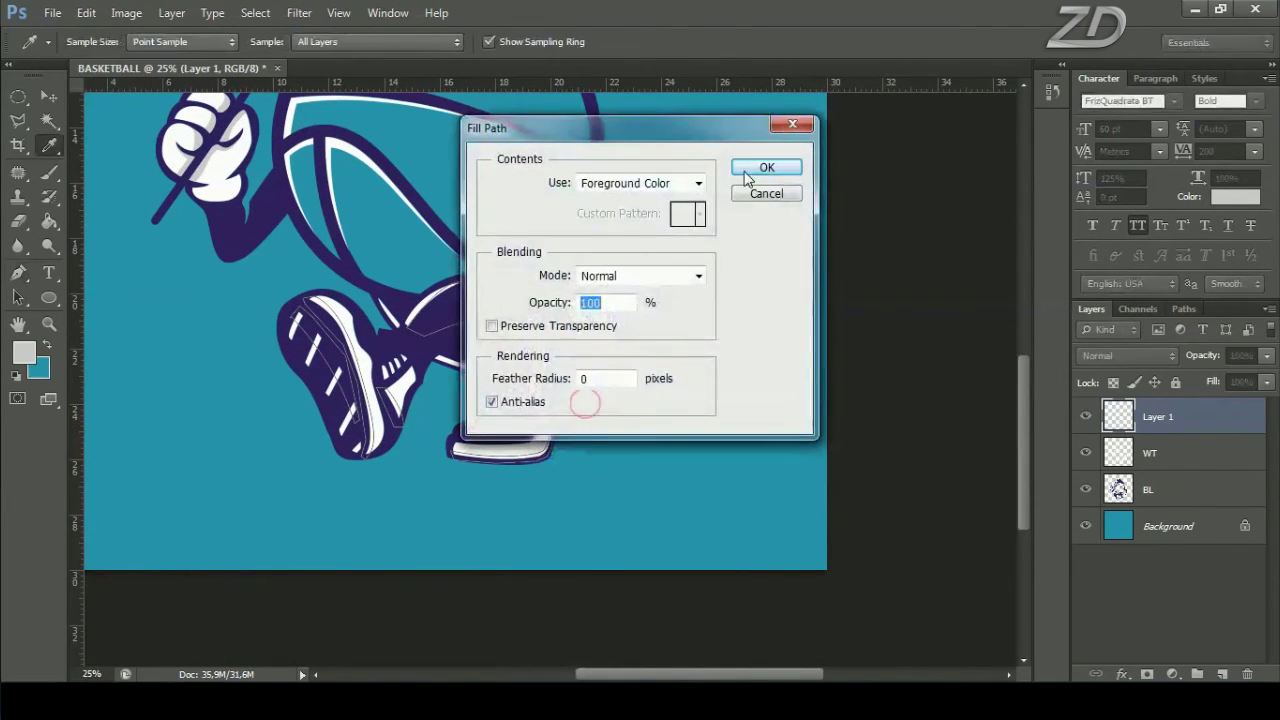
pyautogui.click(745, 171)
pyautogui.rightClick(560, 229)
pyautogui.click(642, 261)
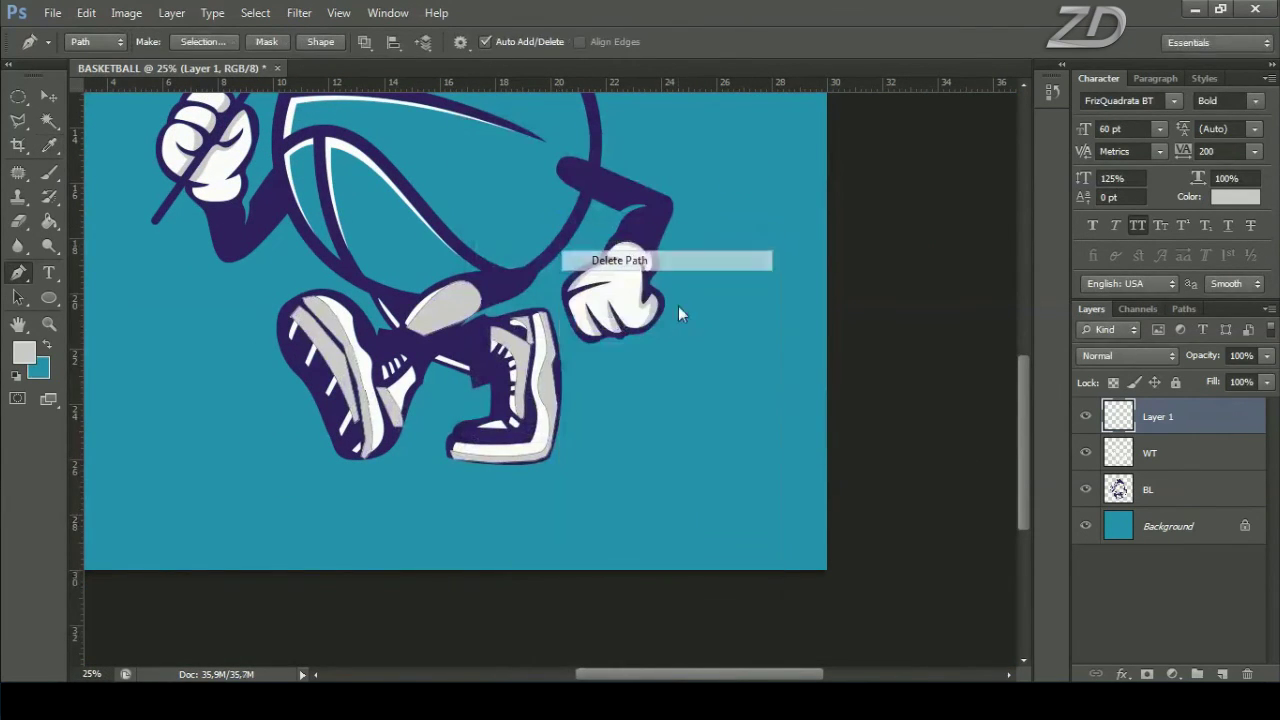
# Step: Erase grey overlapping the purple outlines within the BL selection, deselect and check the shoes
pyautogui.keyDown('ctrl'); pyautogui.click(1118, 489); pyautogui.keyUp('ctrl')
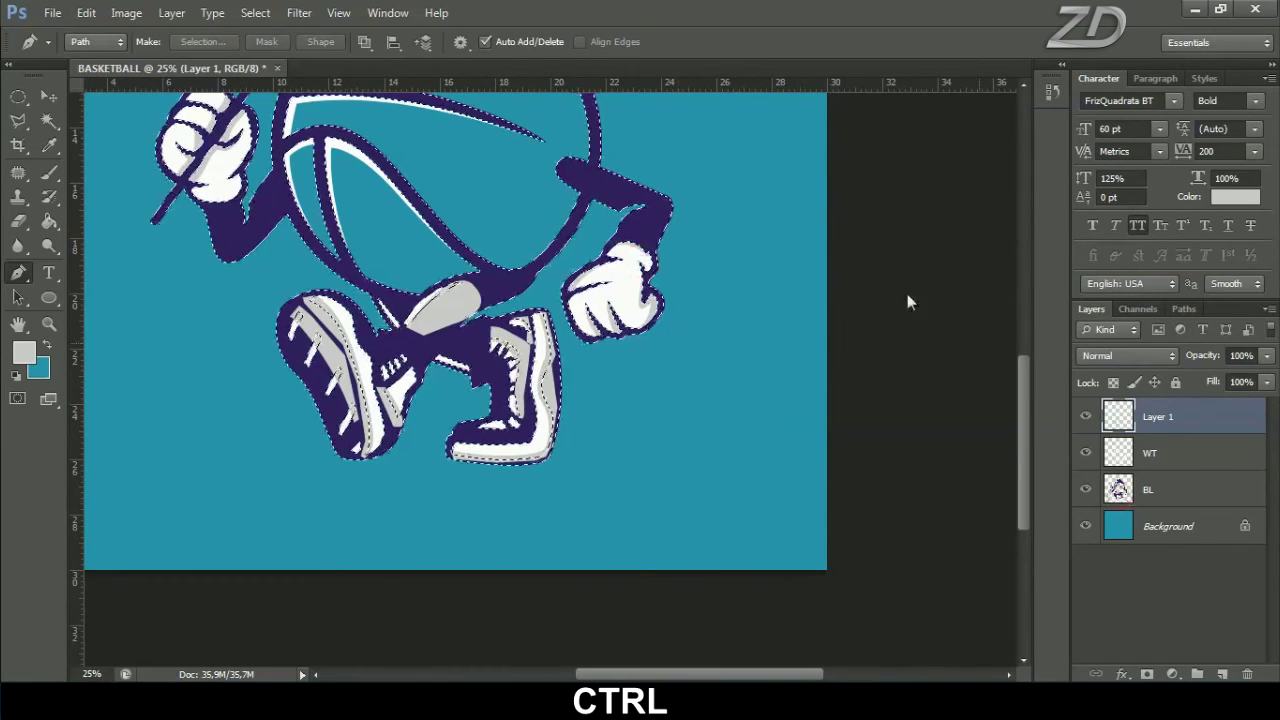
pyautogui.click(18, 221)
pyautogui.click(100, 214)
pyautogui.moveTo(222, 288)
pyautogui.mouseDown()
pyautogui.moveTo(505, 340)
pyautogui.moveTo(537, 475)
pyautogui.mouseUp()
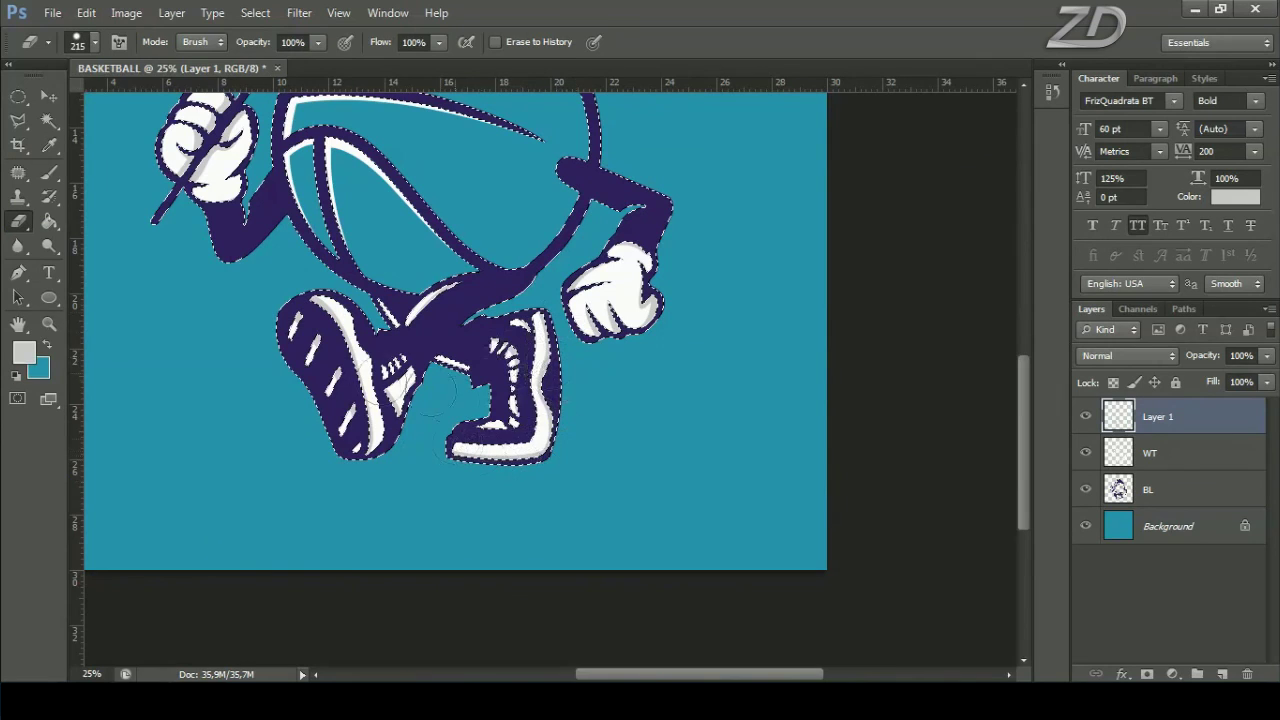
pyautogui.click(255, 12)
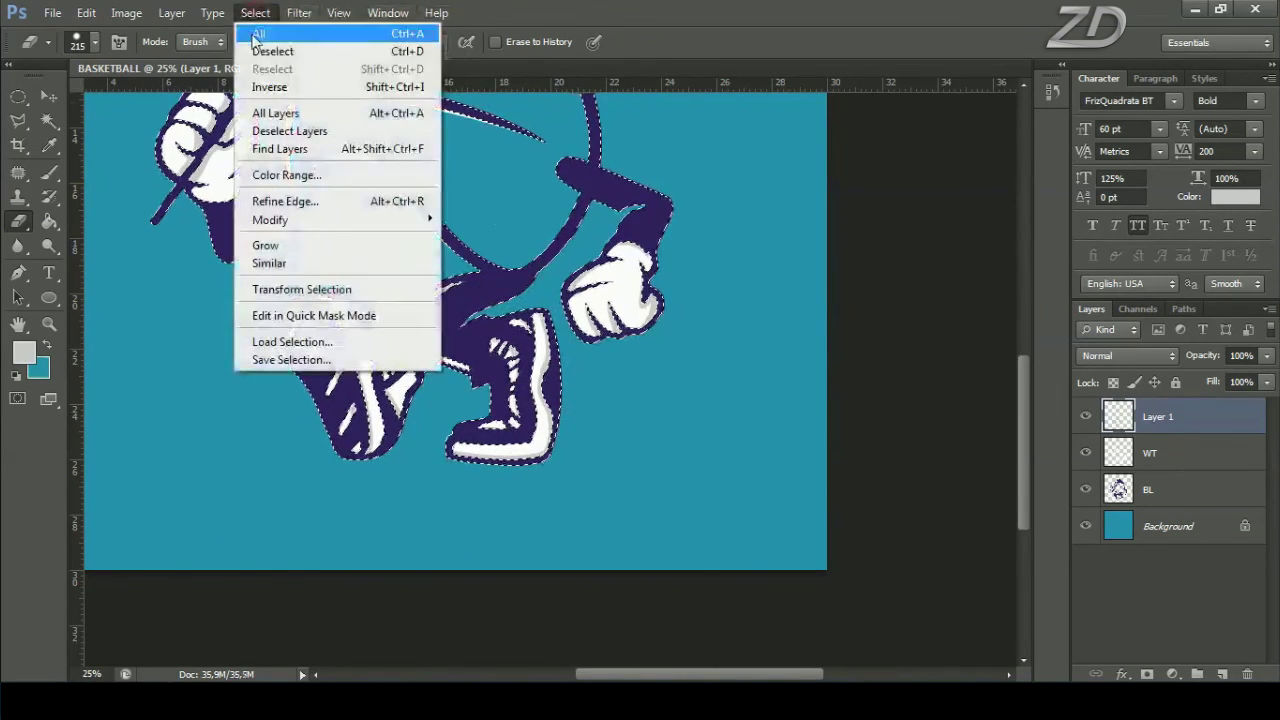
pyautogui.click(288, 52)
pyautogui.hotkey('ctrl', '+')
pyautogui.hotkey('ctrl', '+')
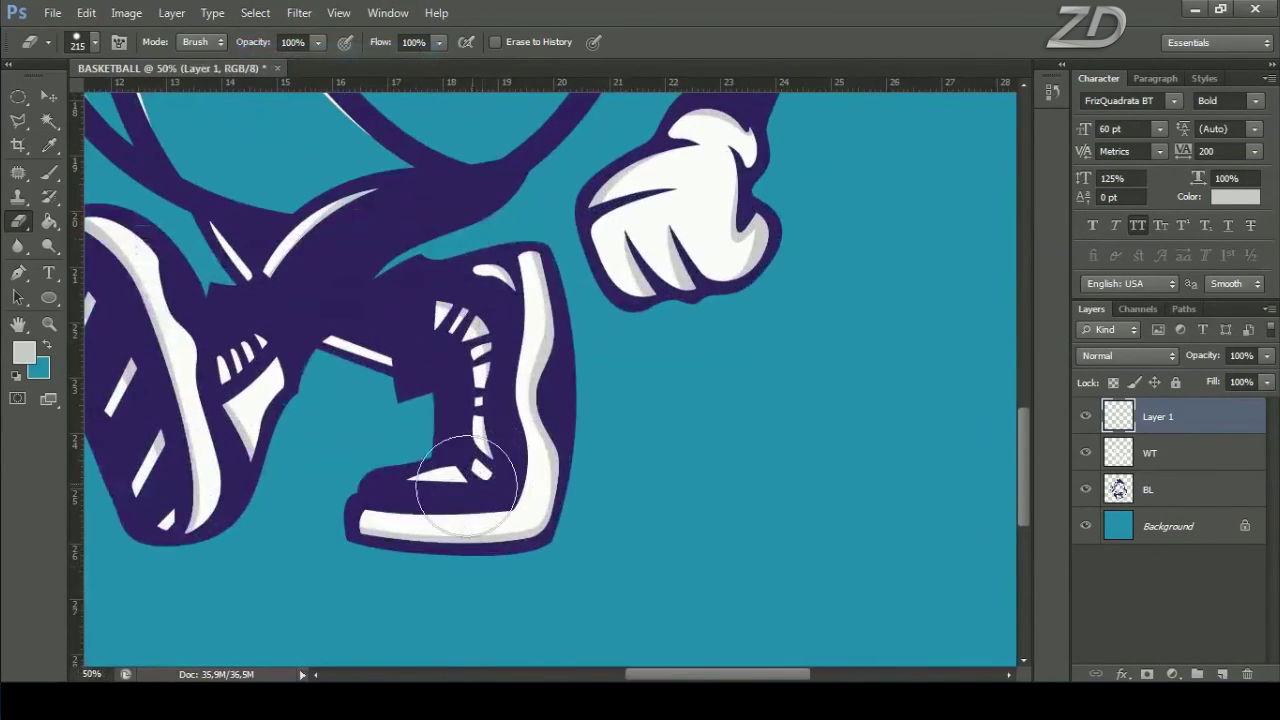
pyautogui.moveTo(480, 476); pyautogui.dragTo(593, 474)
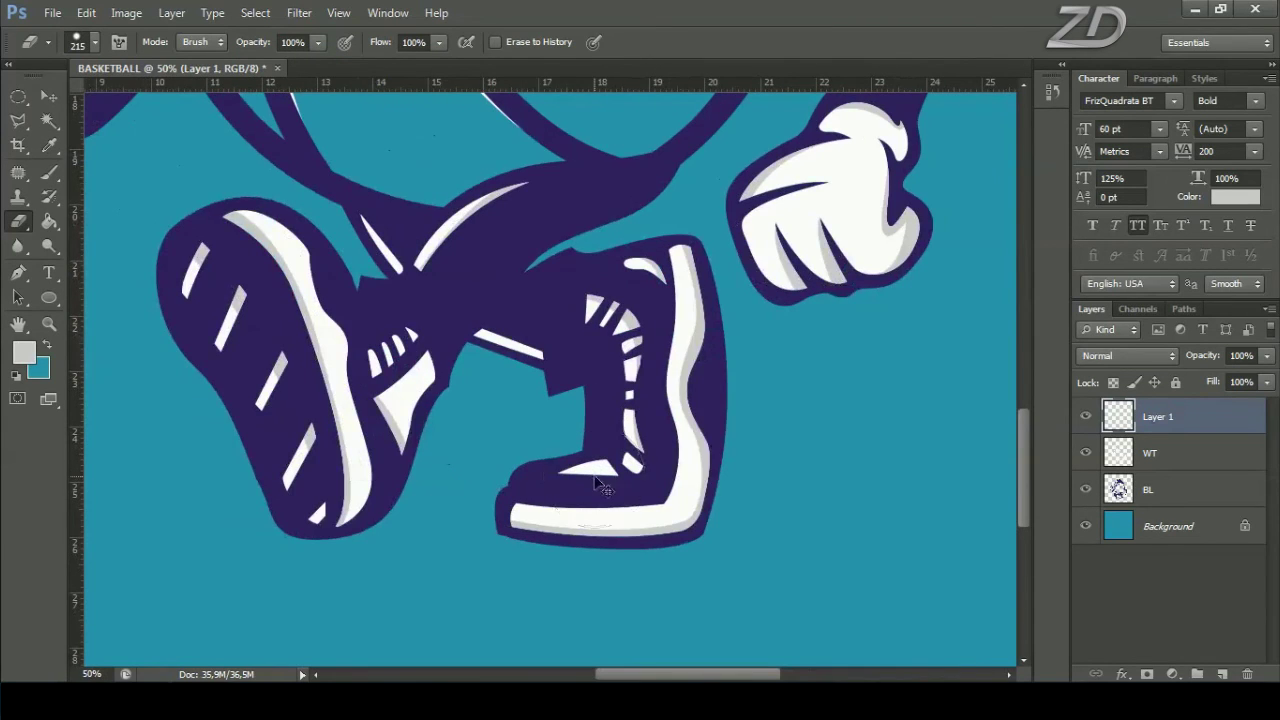
pyautogui.hotkey('ctrl', '-')
pyautogui.hotkey('ctrl', '-')
pyautogui.hotkey('ctrl', '-')
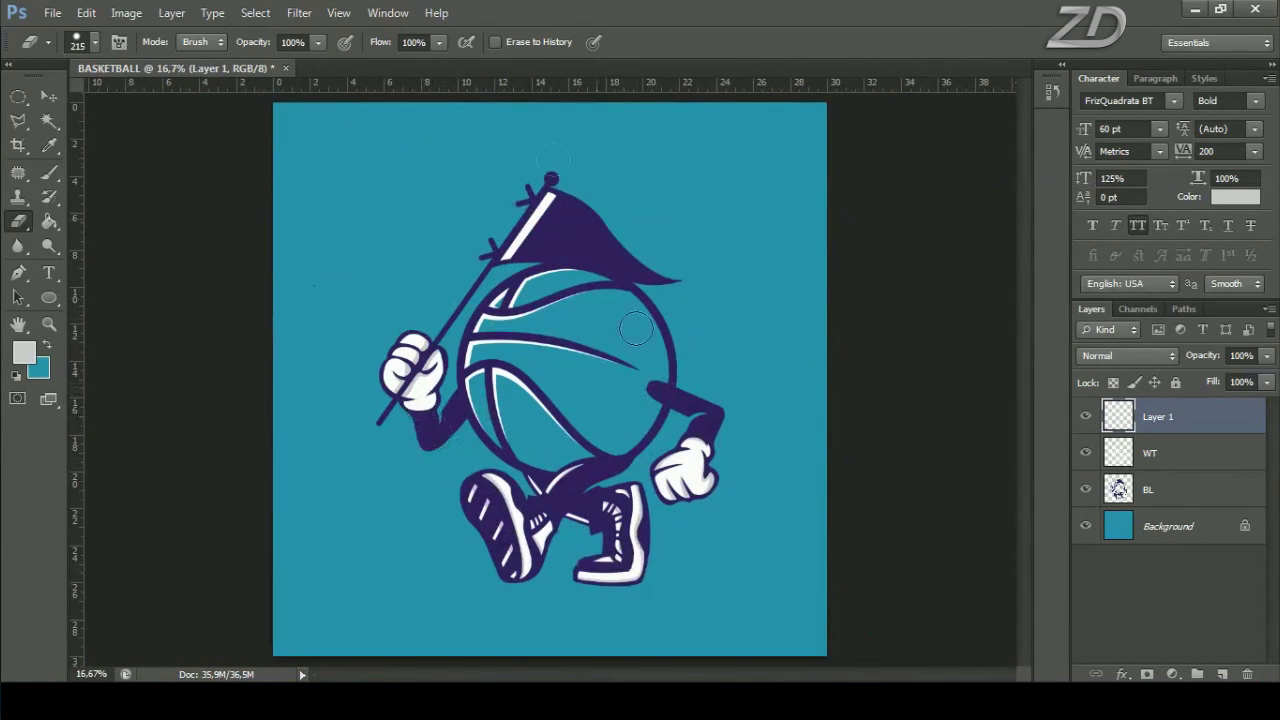
# Step: Zoom to the top of the flag and draw a Pen shading path across its tip
pyautogui.click(17, 273)
pyautogui.click(66, 263)
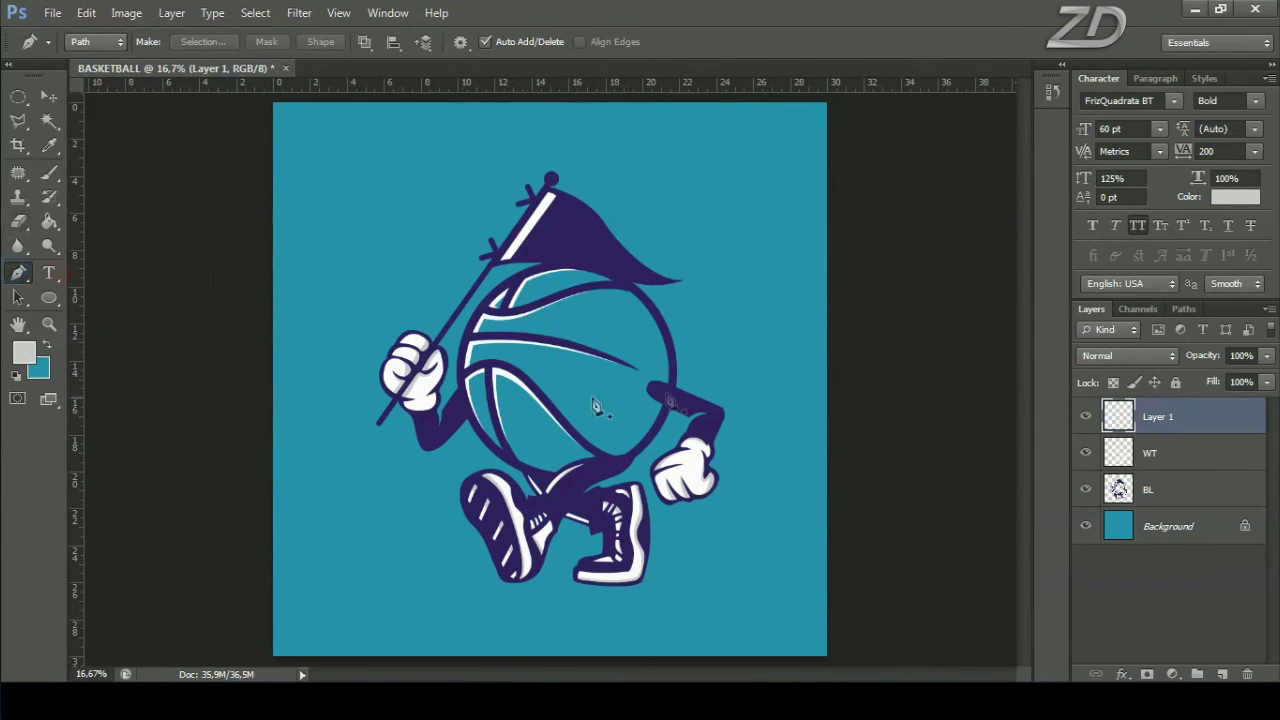
pyautogui.hotkey('ctrl', '+')
pyautogui.hotkey('ctrl', '+')
pyautogui.moveTo(645, 190); pyautogui.dragTo(615, 507)
pyautogui.moveTo(547, 303); pyautogui.dragTo(542, 371)
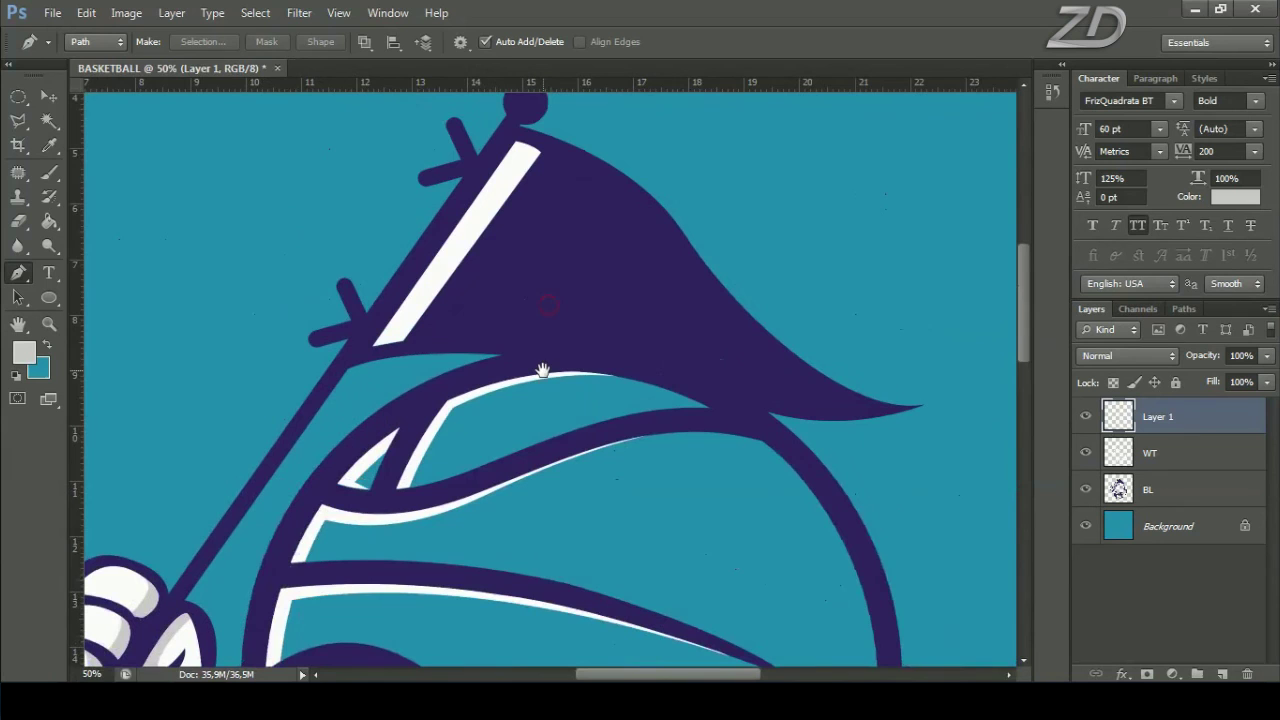
pyautogui.click(440, 224)
pyautogui.moveTo(505, 128); pyautogui.dragTo(572, 200)
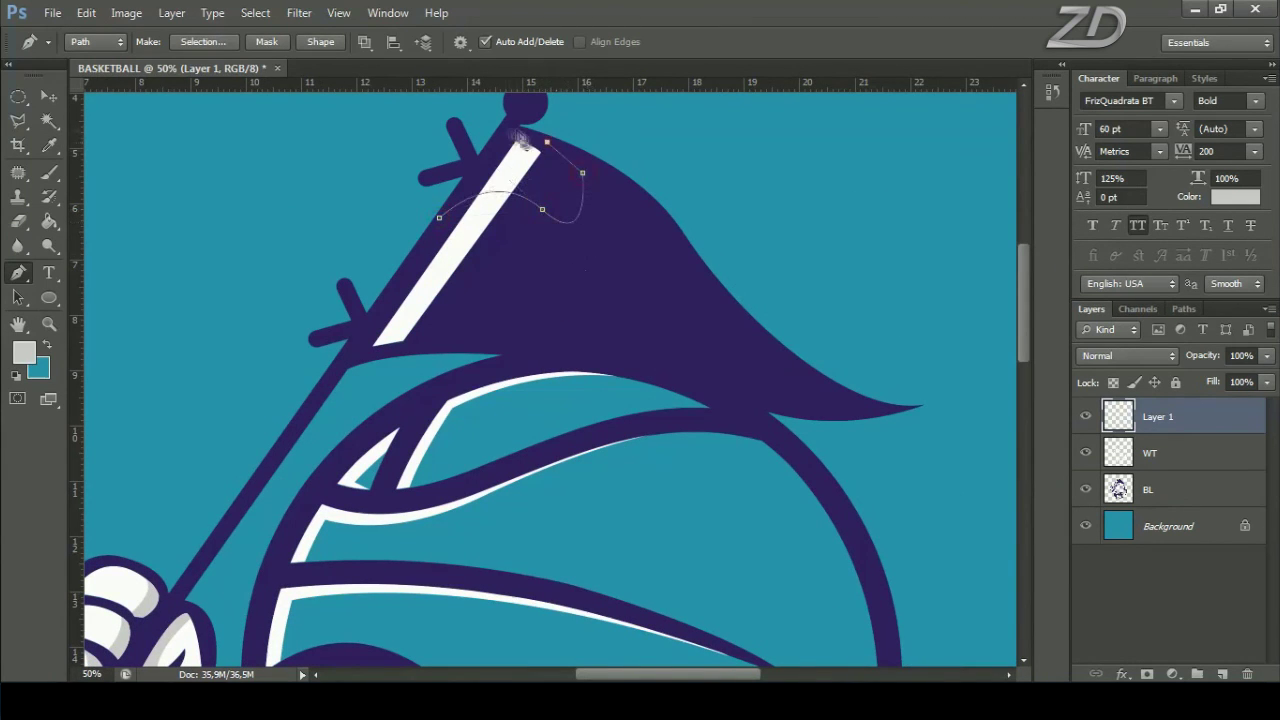
# Step: Fill the flag tip path with grey and delete the work path
pyautogui.rightClick(572, 200)
pyautogui.click(630, 331)
pyautogui.click(763, 166)
pyautogui.rightClick(586, 200)
pyautogui.click(620, 229)
# Step: Erase grey overlapping the flag outline inside the BL selection, deselect and zoom out
pyautogui.keyDown('ctrl'); pyautogui.click(1118, 489); pyautogui.keyUp('ctrl')
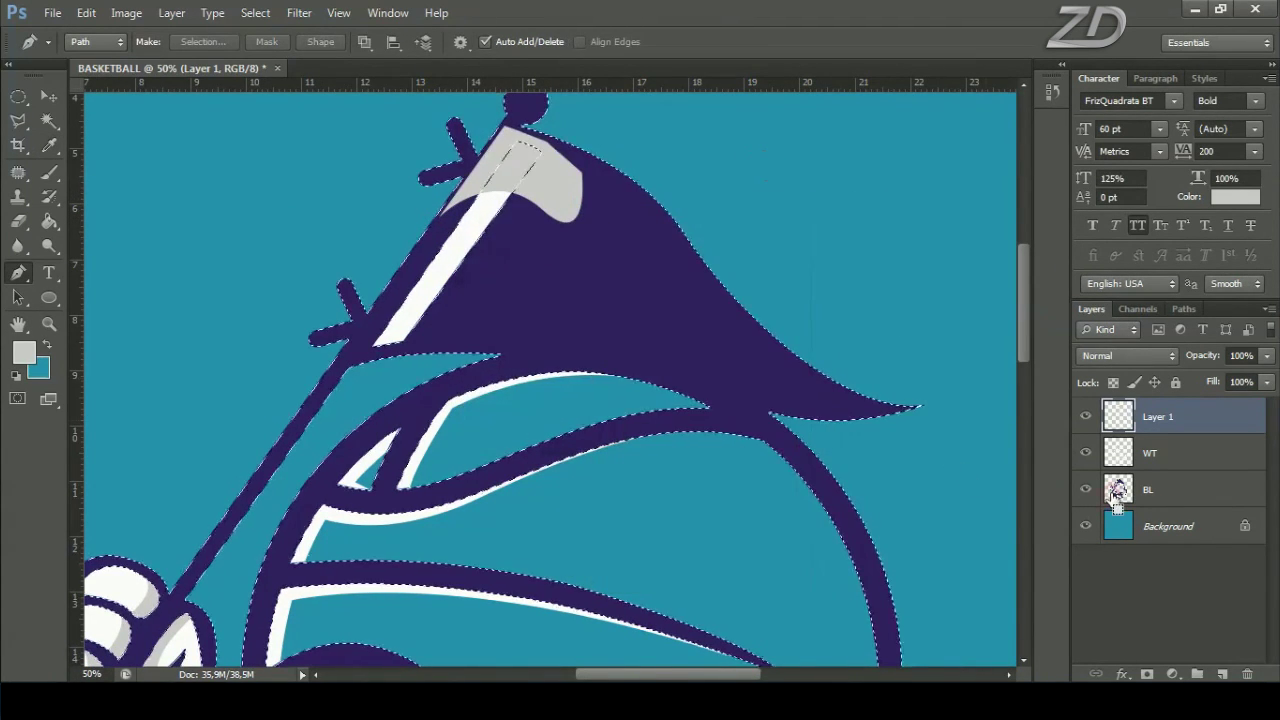
pyautogui.rightClick(18, 221)
pyautogui.click(100, 217)
pyautogui.moveTo(540, 170); pyautogui.dragTo(470, 230)
pyautogui.click(255, 12)
pyautogui.click(285, 52)
pyautogui.hotkey('ctrl', '-')
pyautogui.hotkey('ctrl', '-')
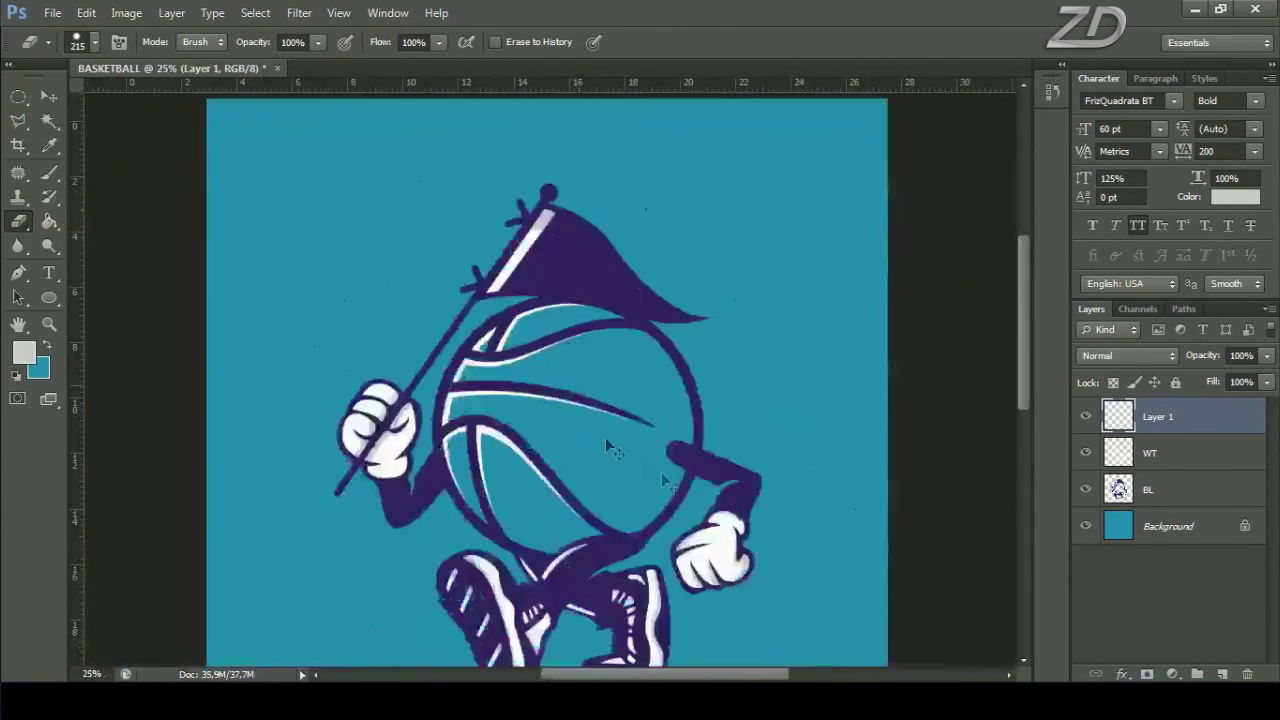
pyautogui.hotkey('ctrl', '-')
pyautogui.write('SHADOW')
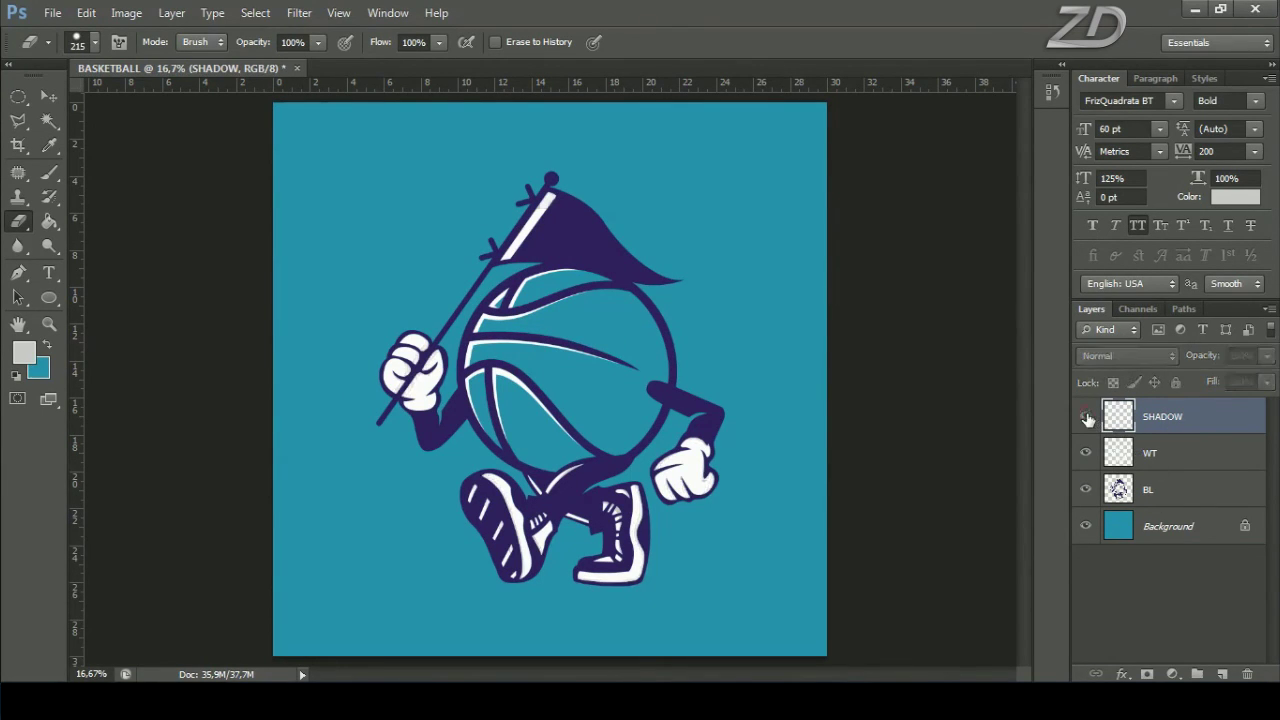
# Step: Create a new layer group holding the SHADOW, WT and BL layers, then collapse it
pyautogui.click(1086, 489)
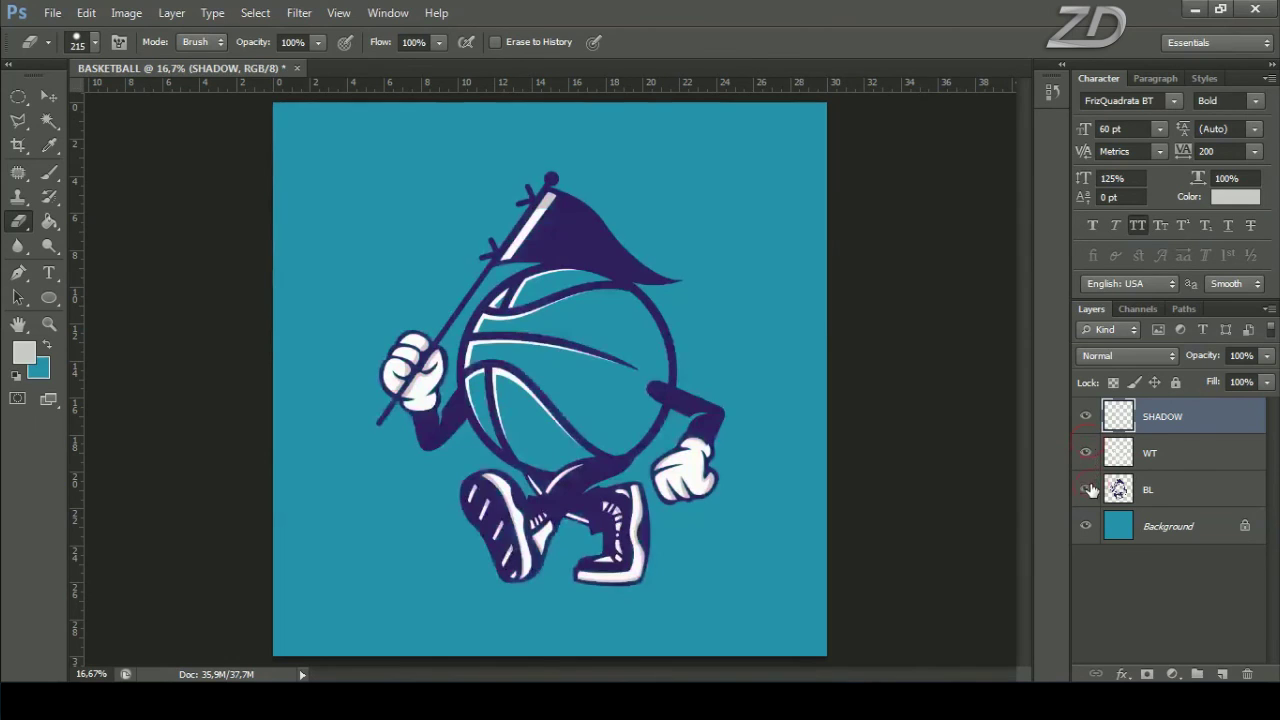
pyautogui.click(1197, 675)
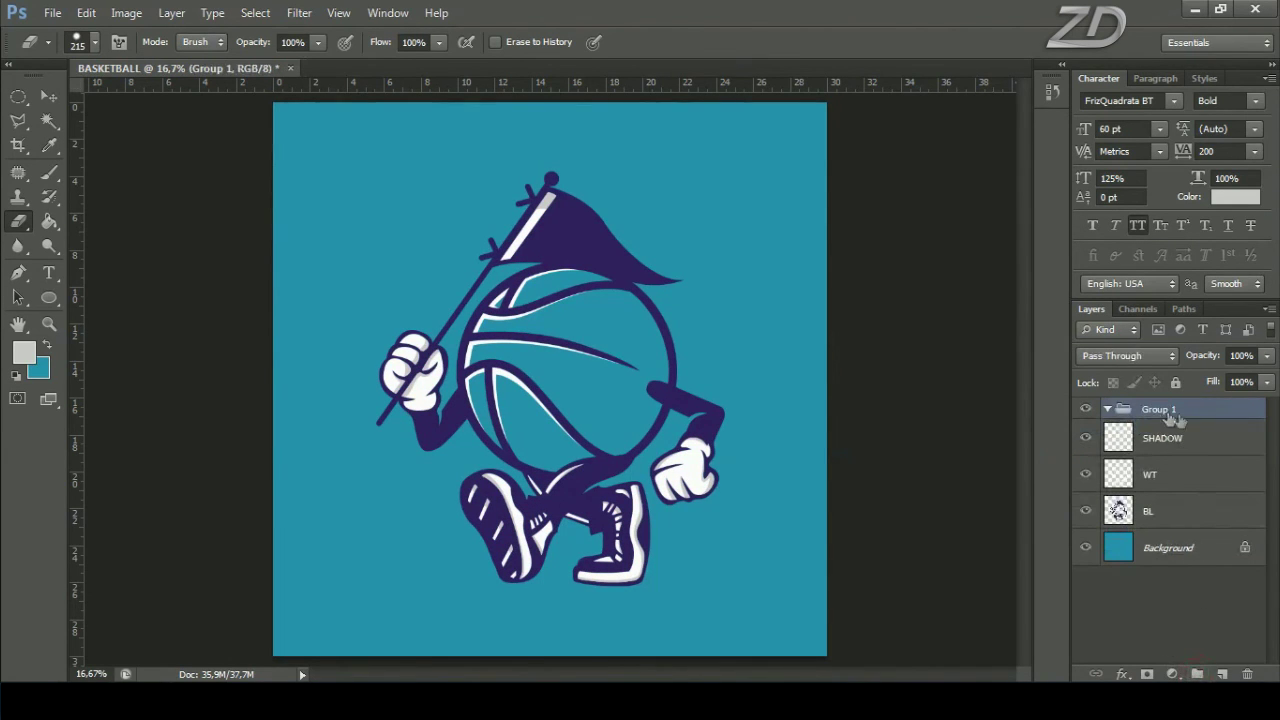
pyautogui.click(1162, 438)
pyautogui.keyDown('shift'); pyautogui.click(1165, 512); pyautogui.keyUp('shift')
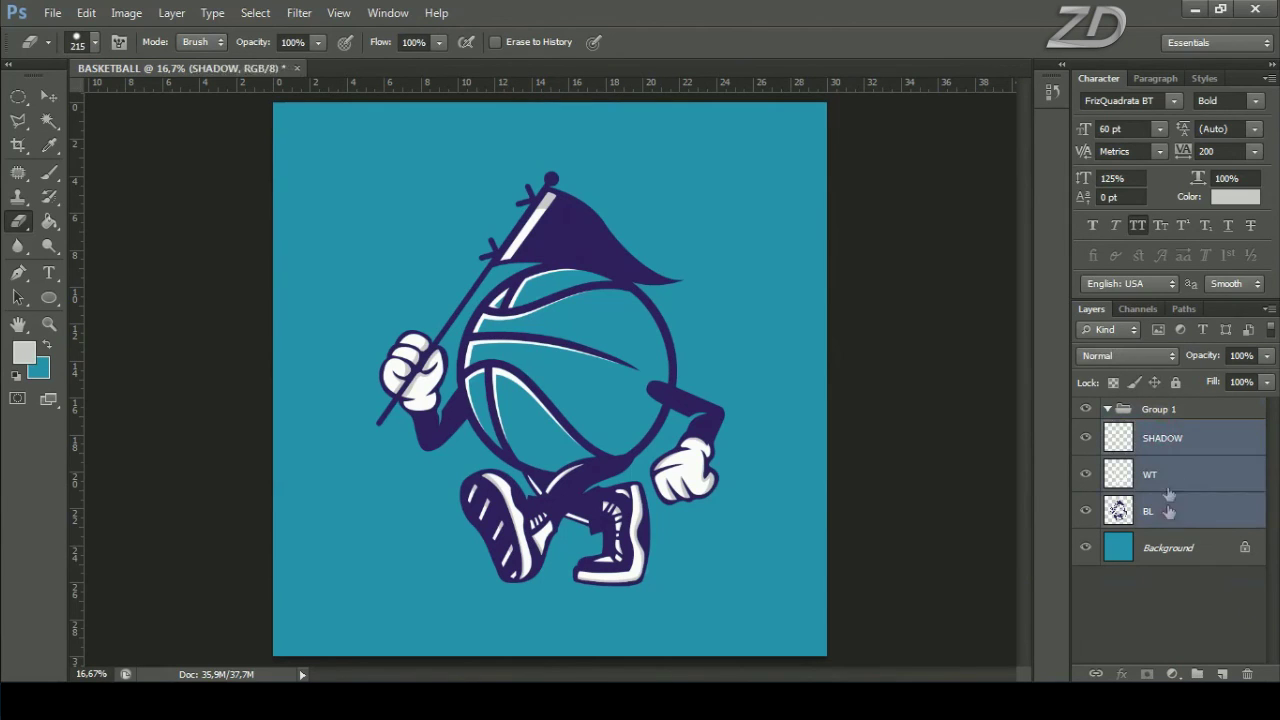
pyautogui.moveTo(1172, 450); pyautogui.dragTo(1172, 410)
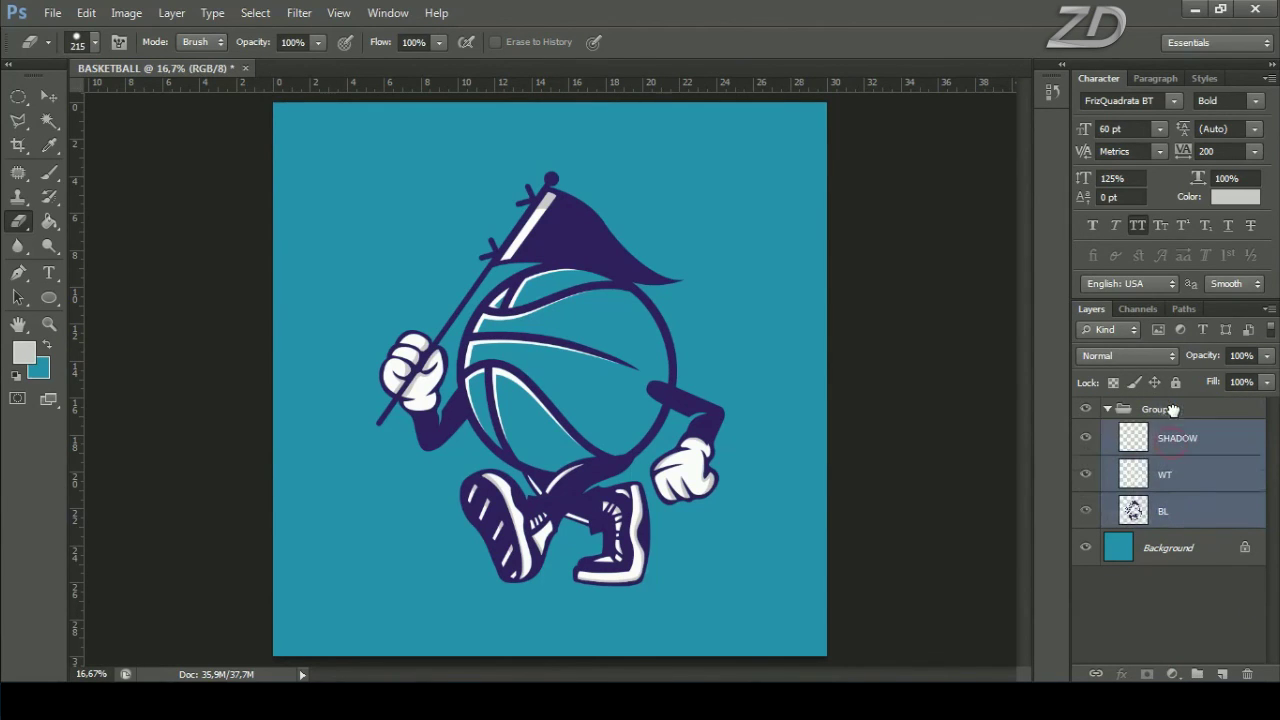
pyautogui.click(1110, 410)
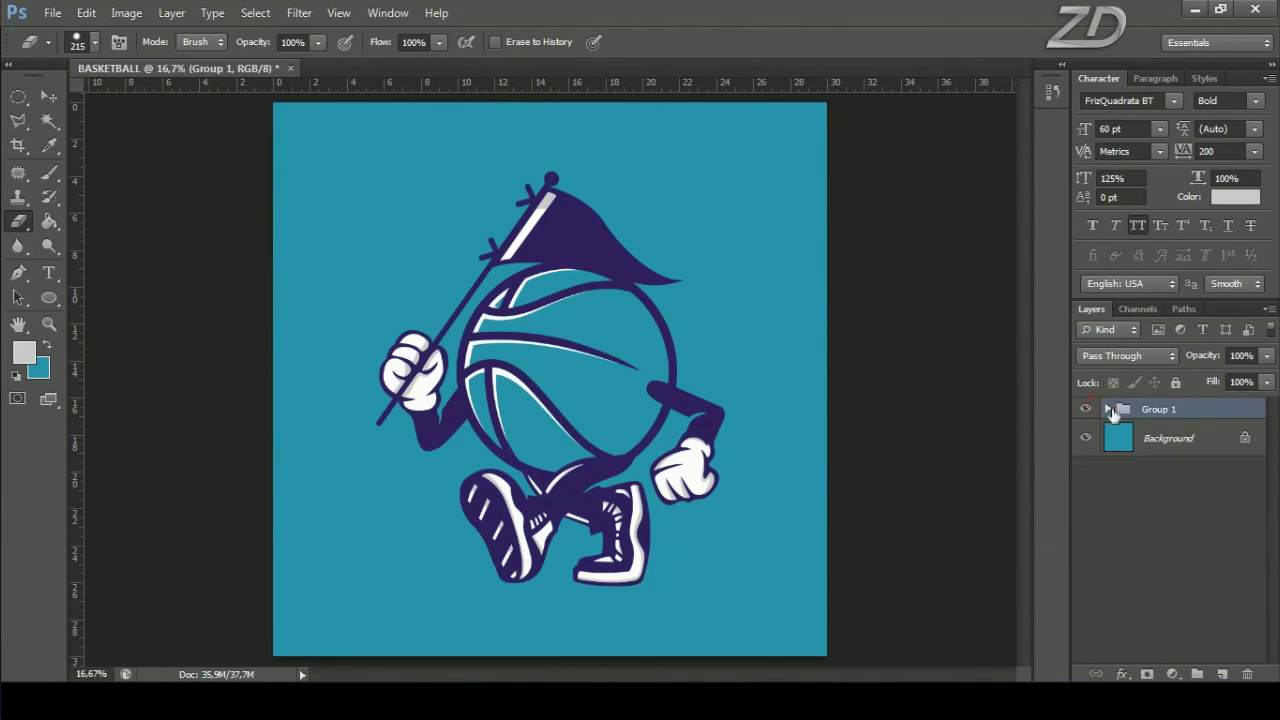
# Step: Name the group BASKETBALL DESIGN and toggle its visibility off and on to check it
pyautogui.doubleClick(1160, 409)
pyautogui.write('BASKETBALL DESIGN')
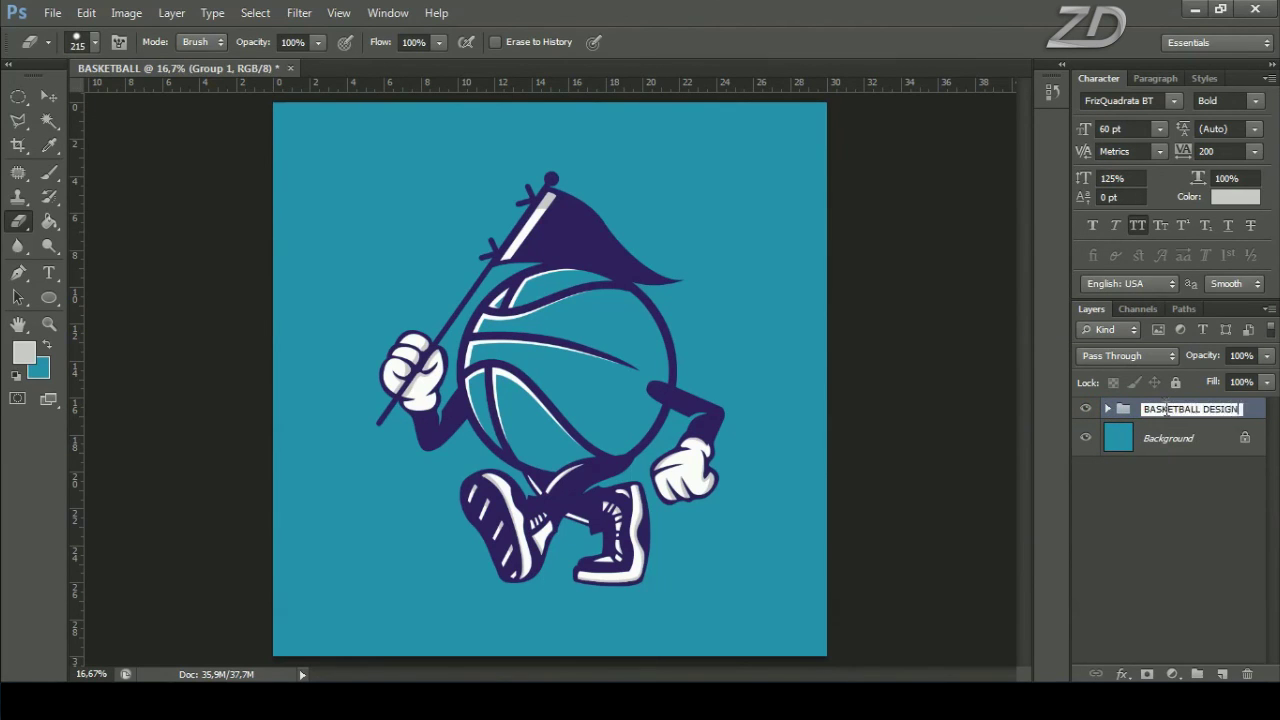
pyautogui.press('Return')
pyautogui.click(1085, 410)
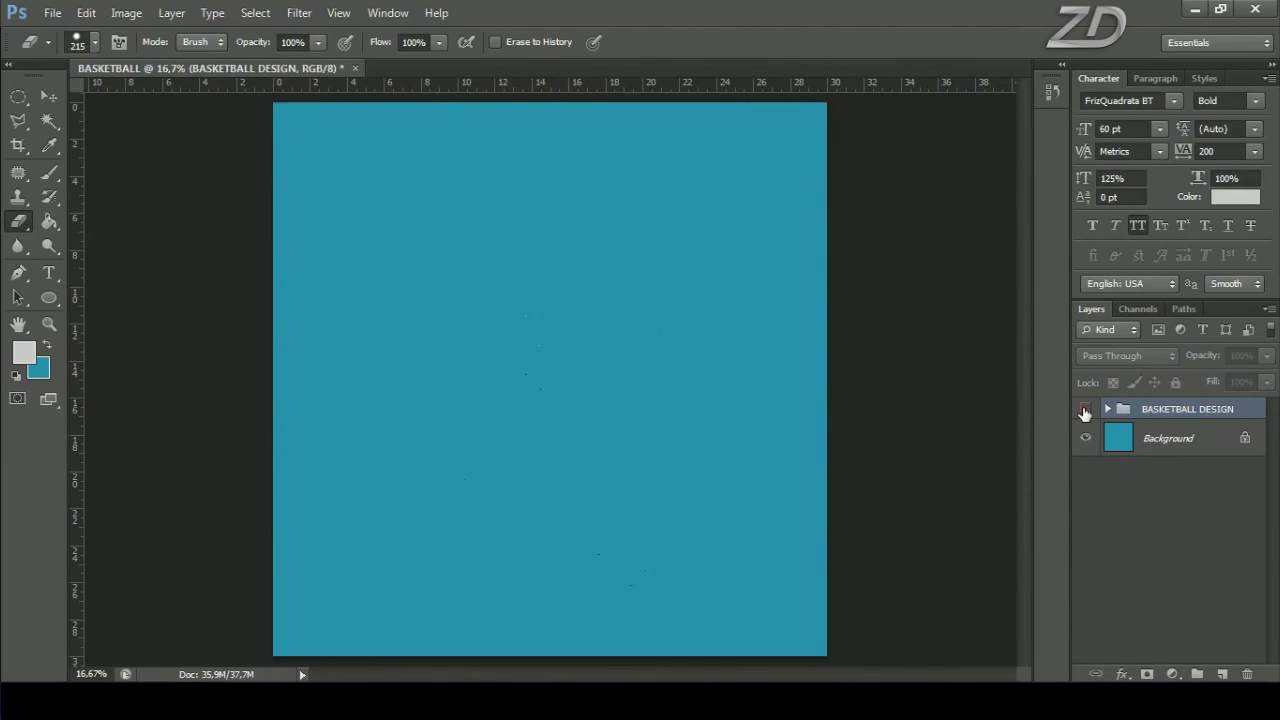
pyautogui.click(1085, 410)
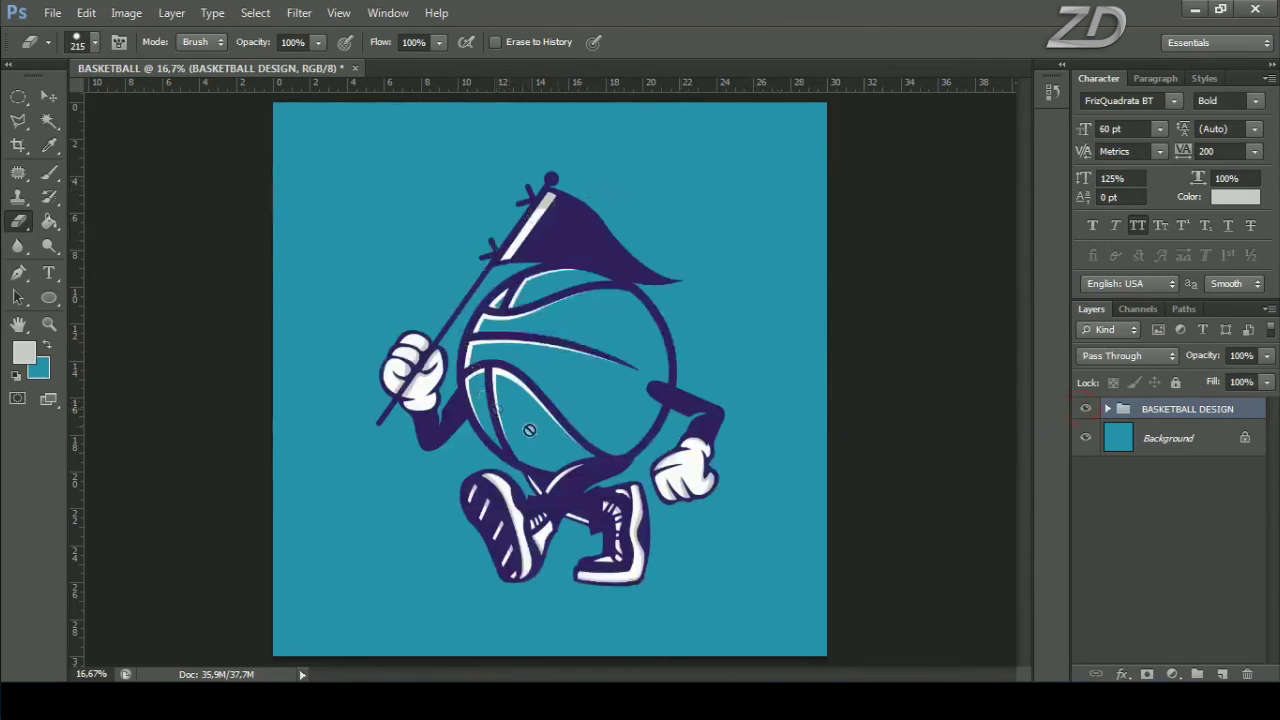